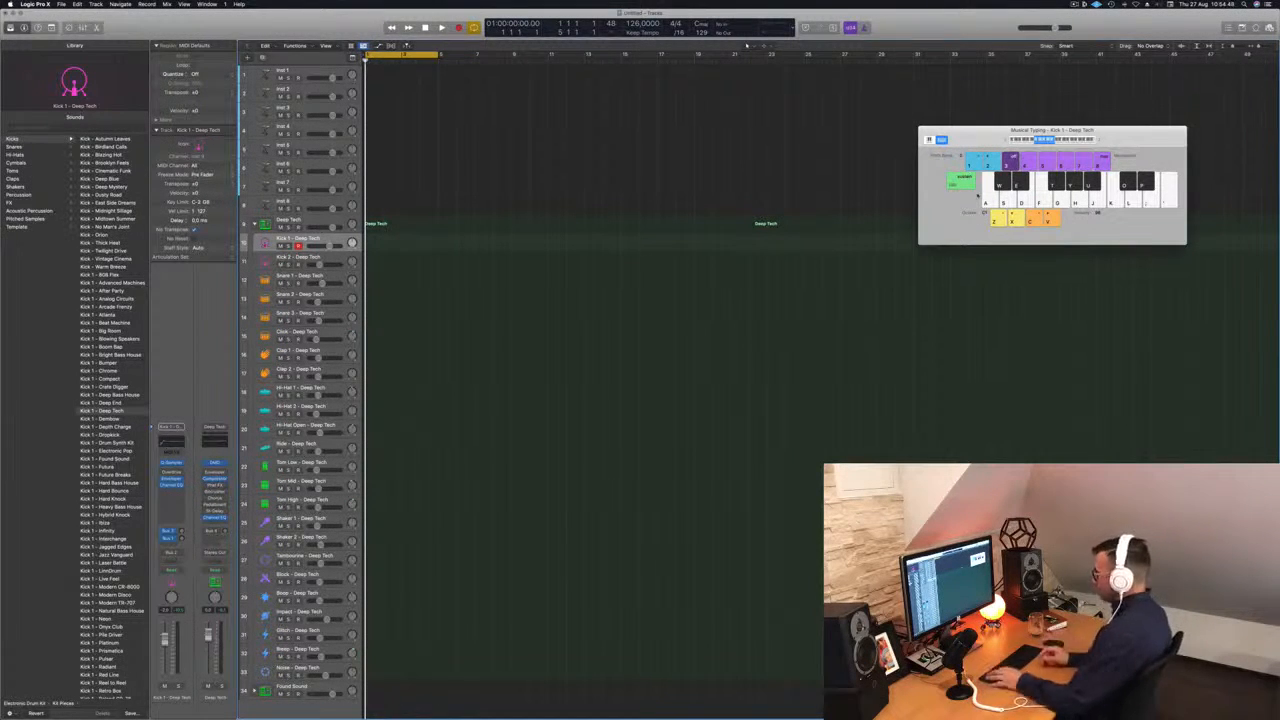
Try out the kick sound and record a one-bar kick pattern on the Kick 1 track.
key("a")
key("a")
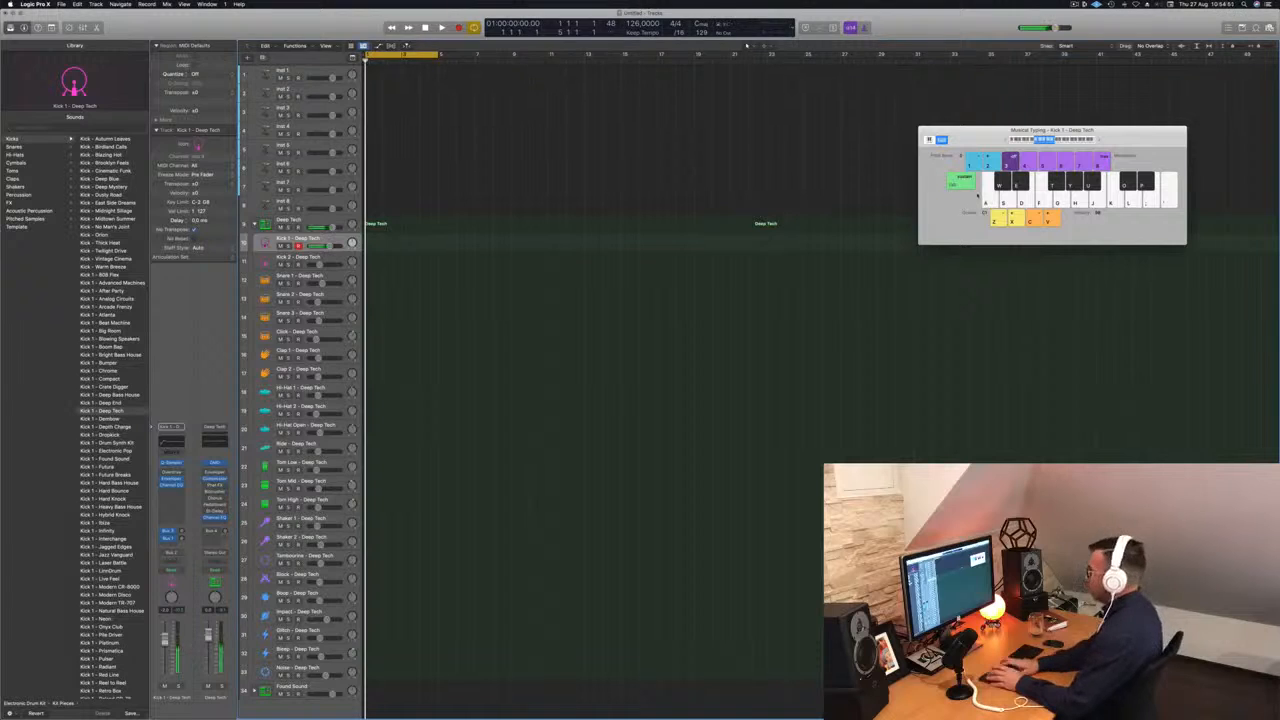
key("r")
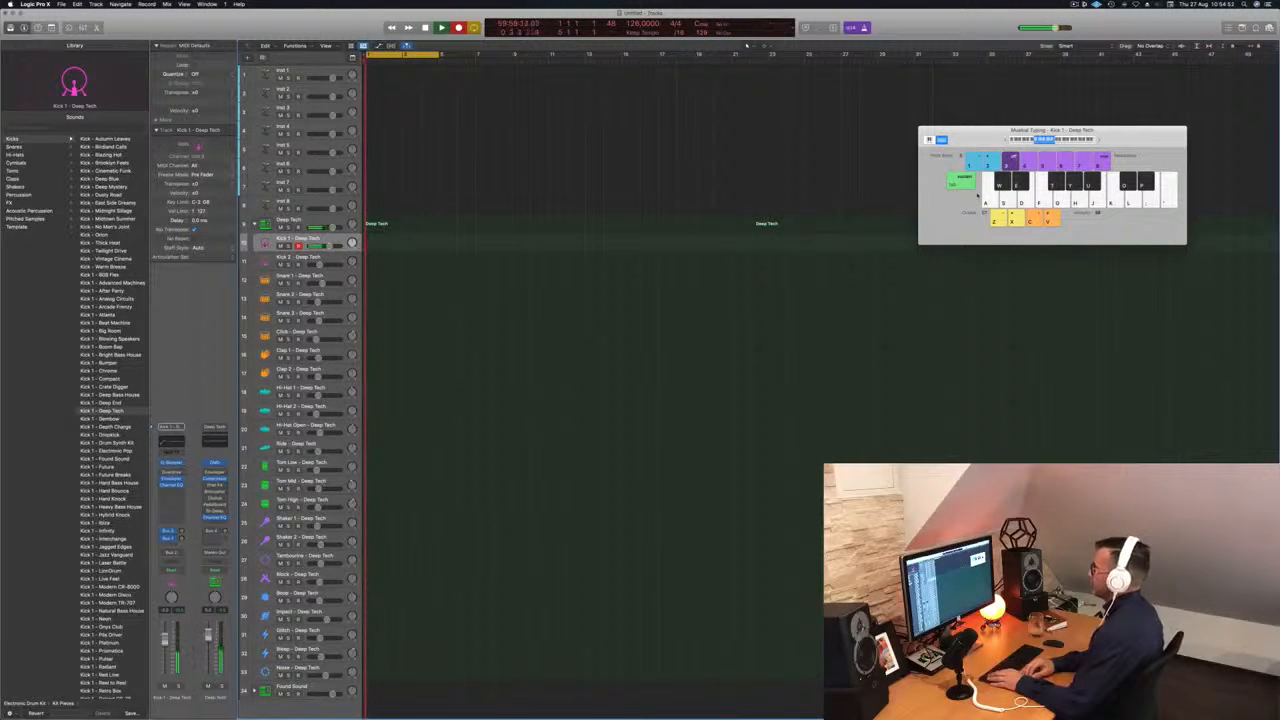
key("a")
key("a")
key("space")
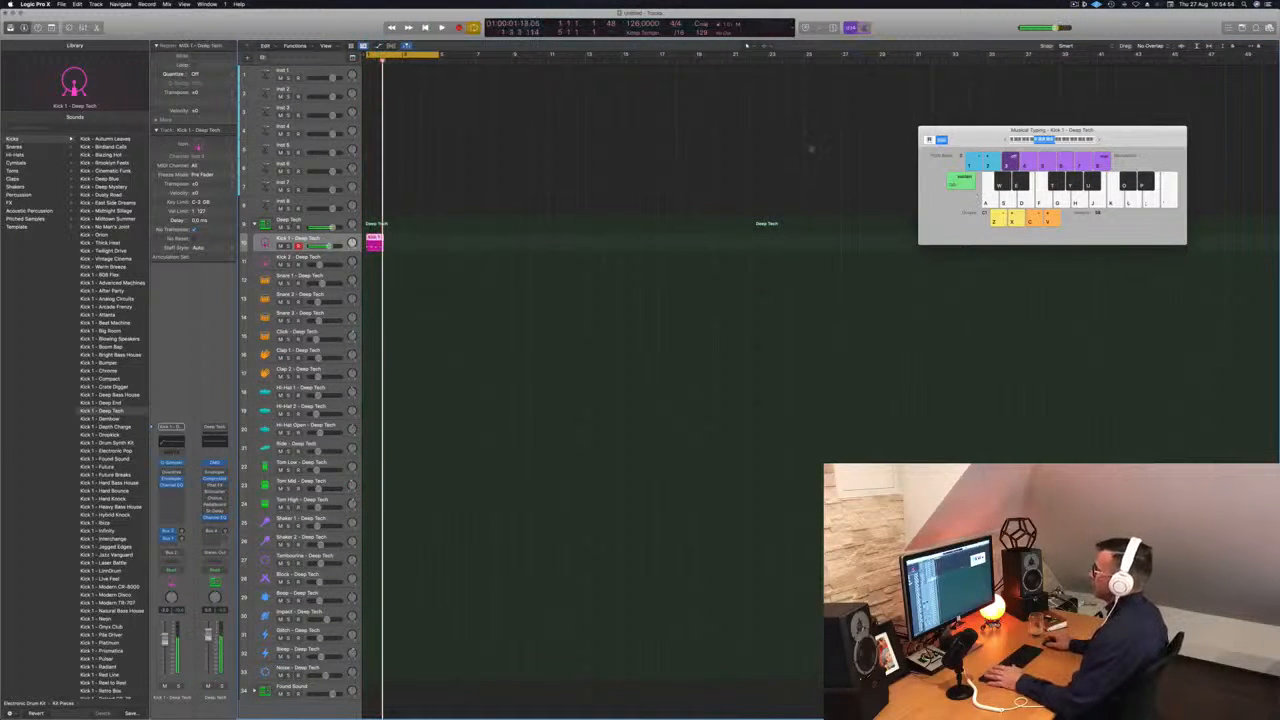
Open the kick region in the Piano Roll and quantize all its notes to 1/16.
key("p")
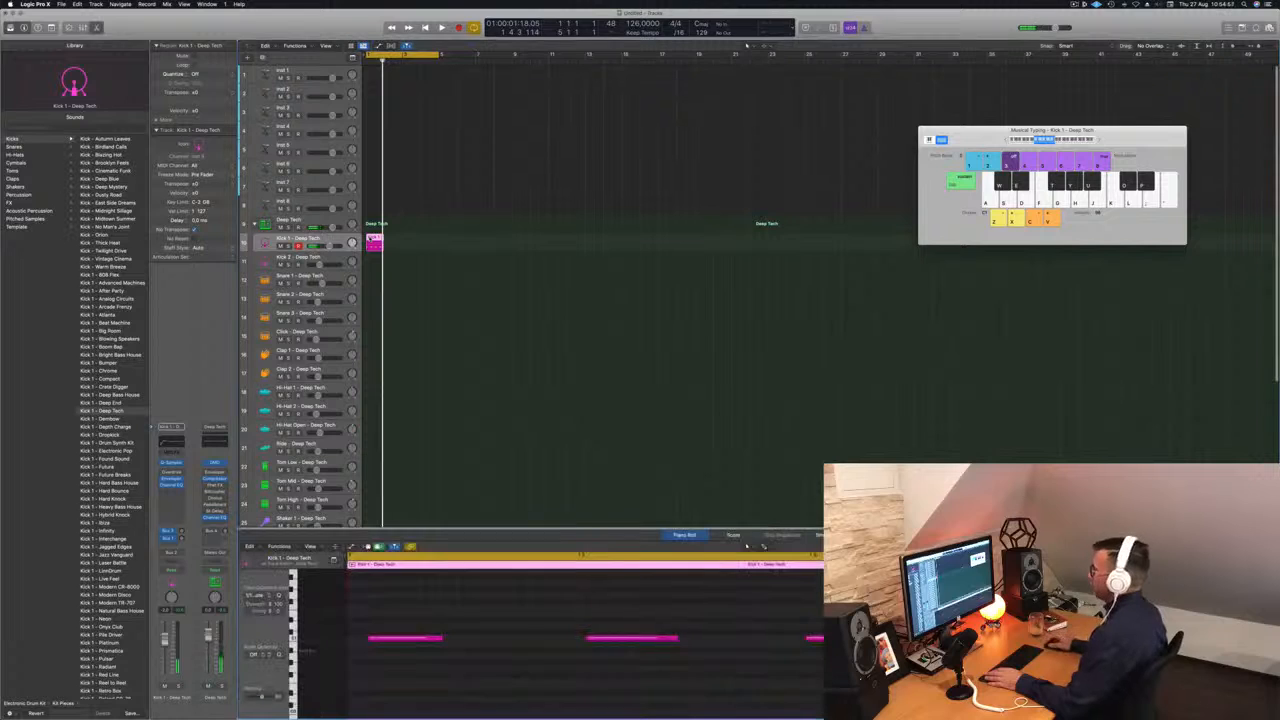
left_click_drag(407, 625, 1020, 683)
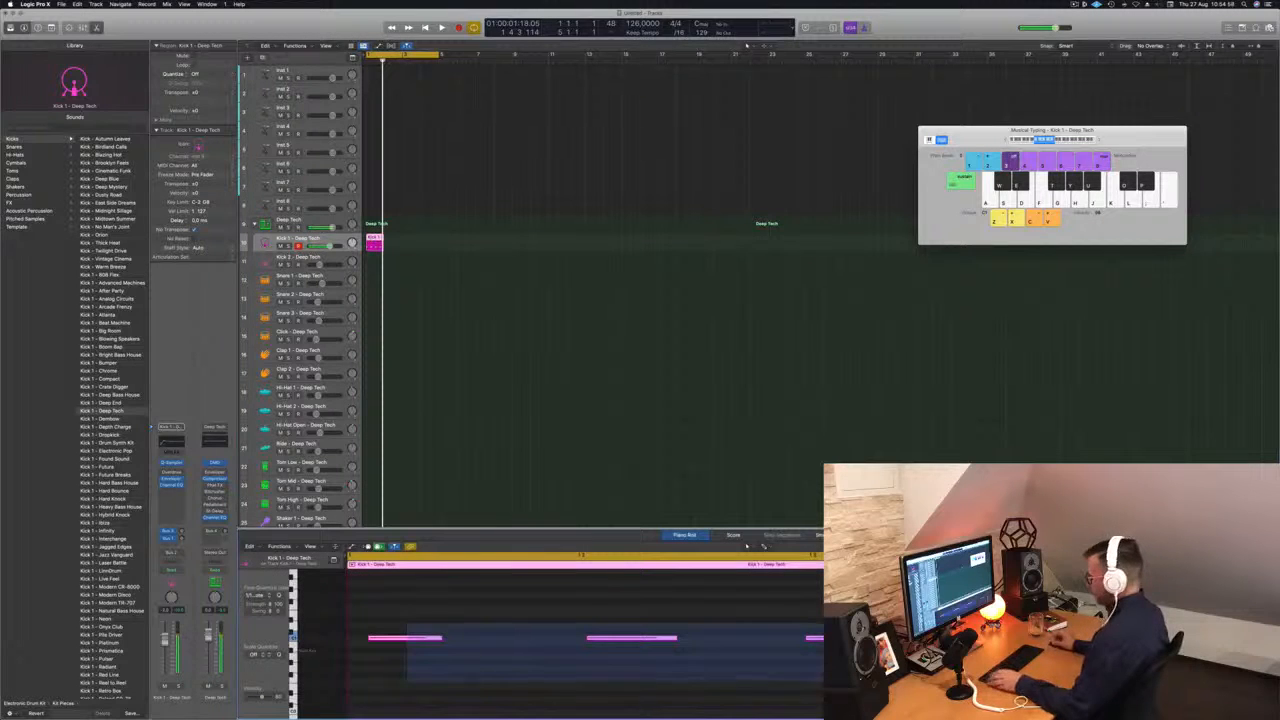
key("q")
left_click(654, 616)
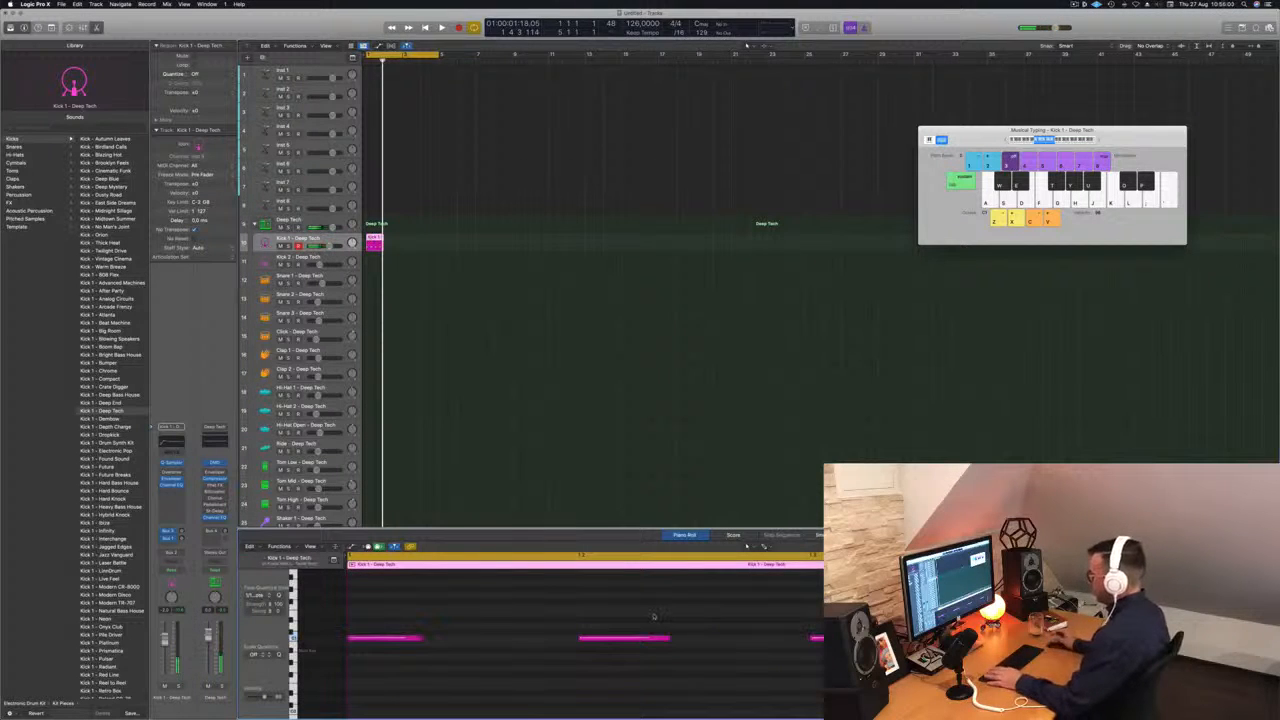
Transpose all the kick notes down two semitones and play the region.
left_click_drag(407, 615, 1070, 698)
key("alt+Down")
key("alt+Down")
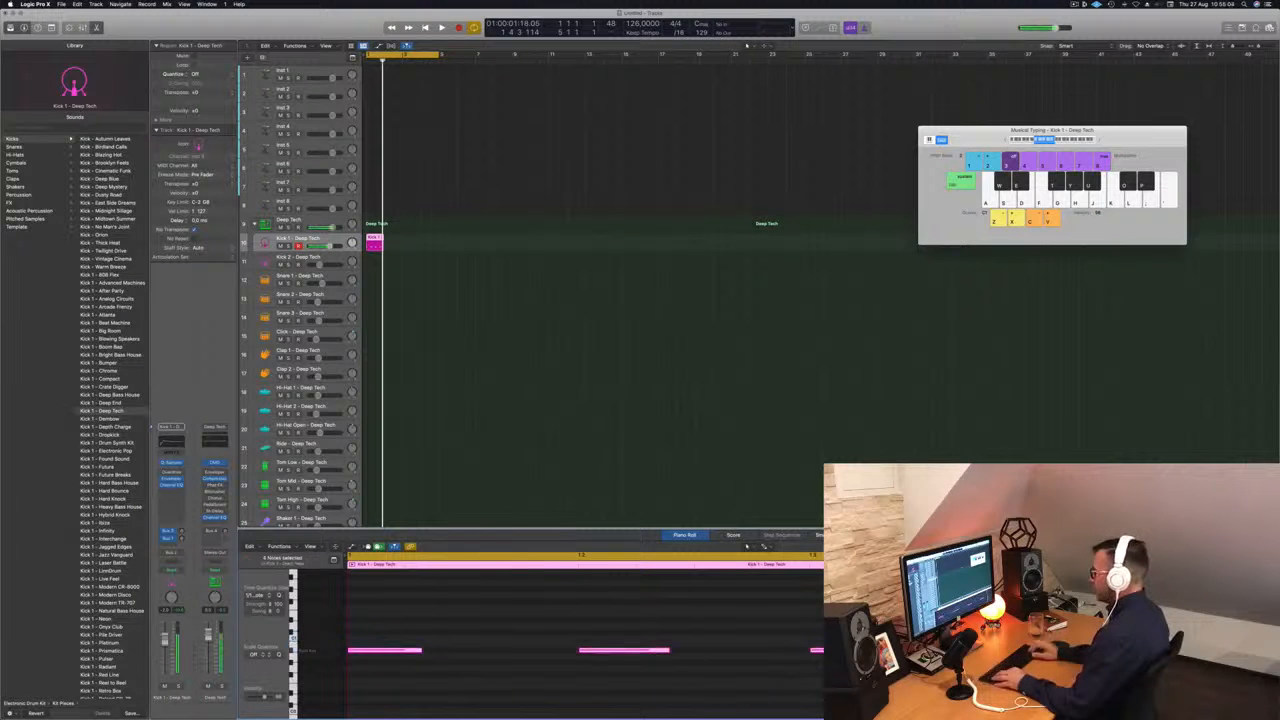
key("space")
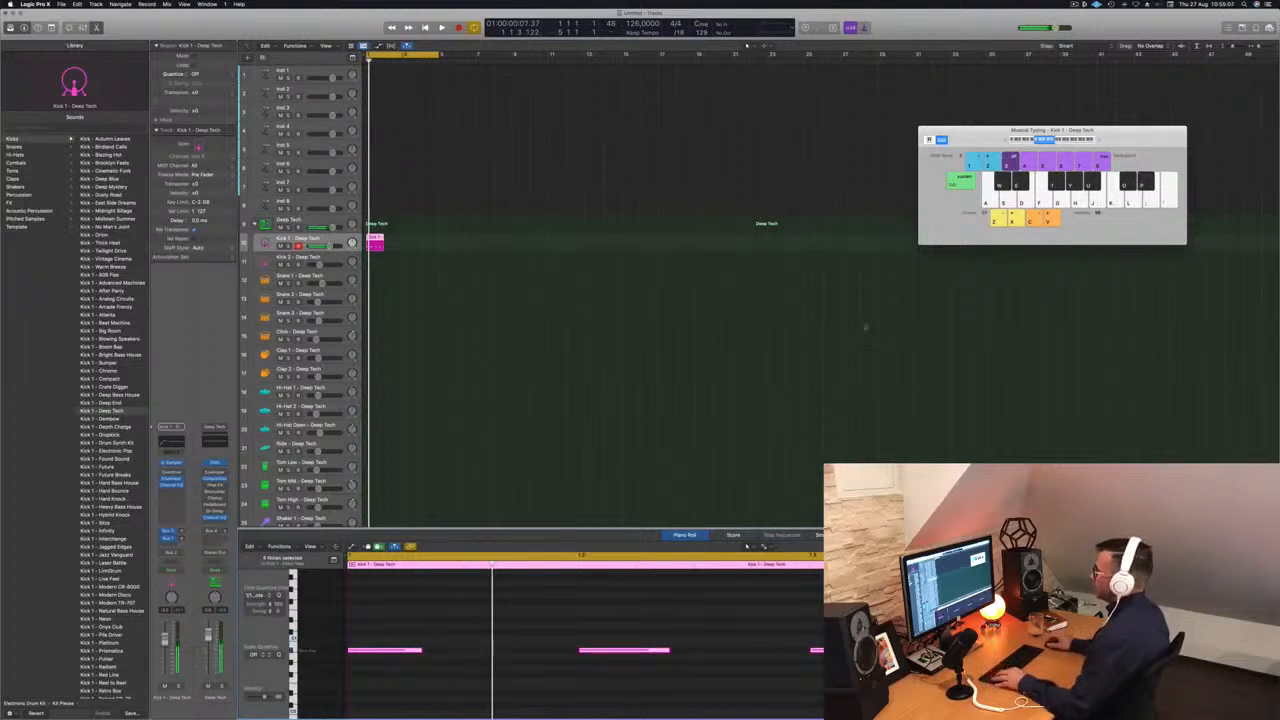
Duplicate the kick region repeatedly to fill 16 bars, extend the cycle range to bar 17 and play the loop.
left_click_drag(376, 243, 392, 246)
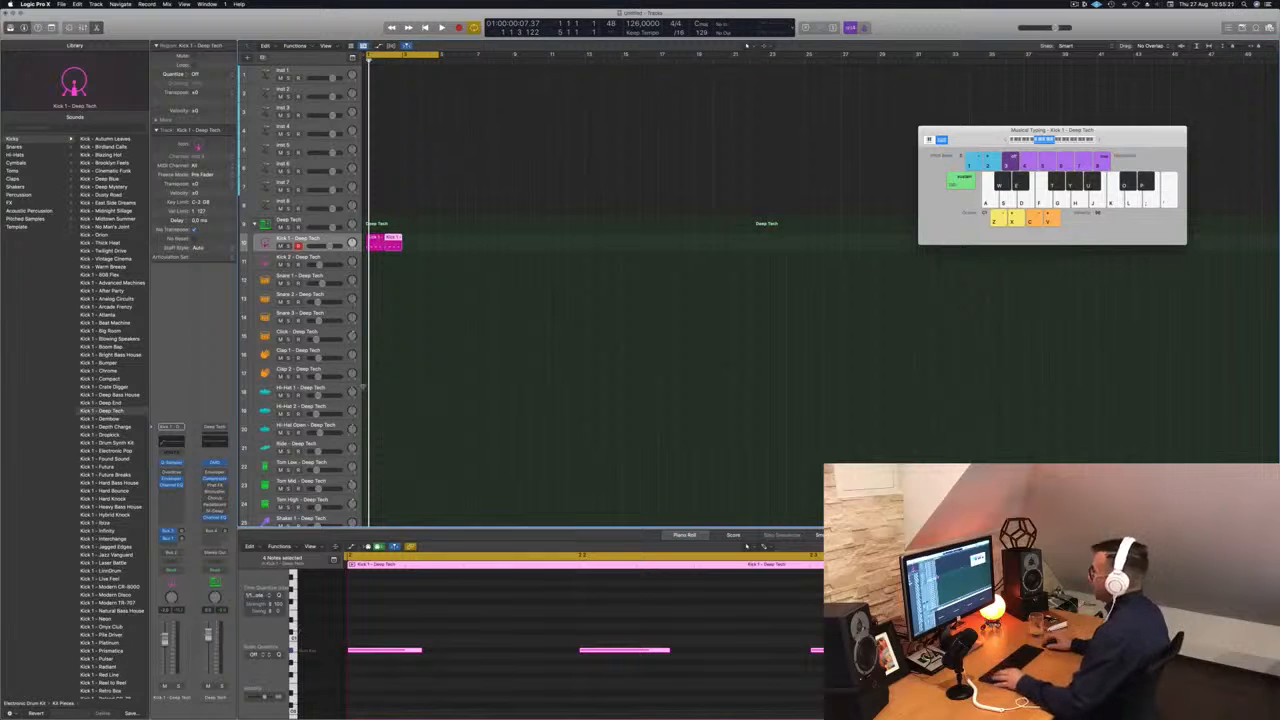
mouse_move(430, 248)
left_mouse_down()
mouse_move(371, 238)
mouse_move(411, 243)
left_mouse_up()
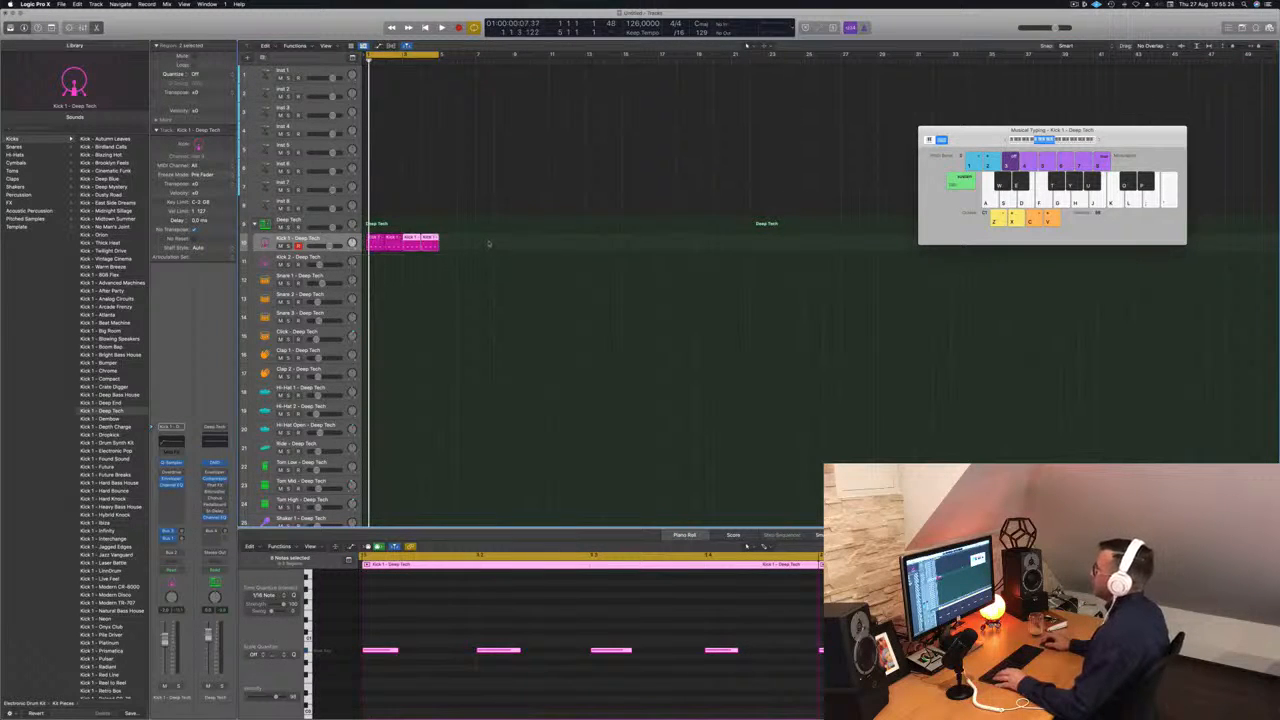
left_click_drag(489, 243, 449, 244)
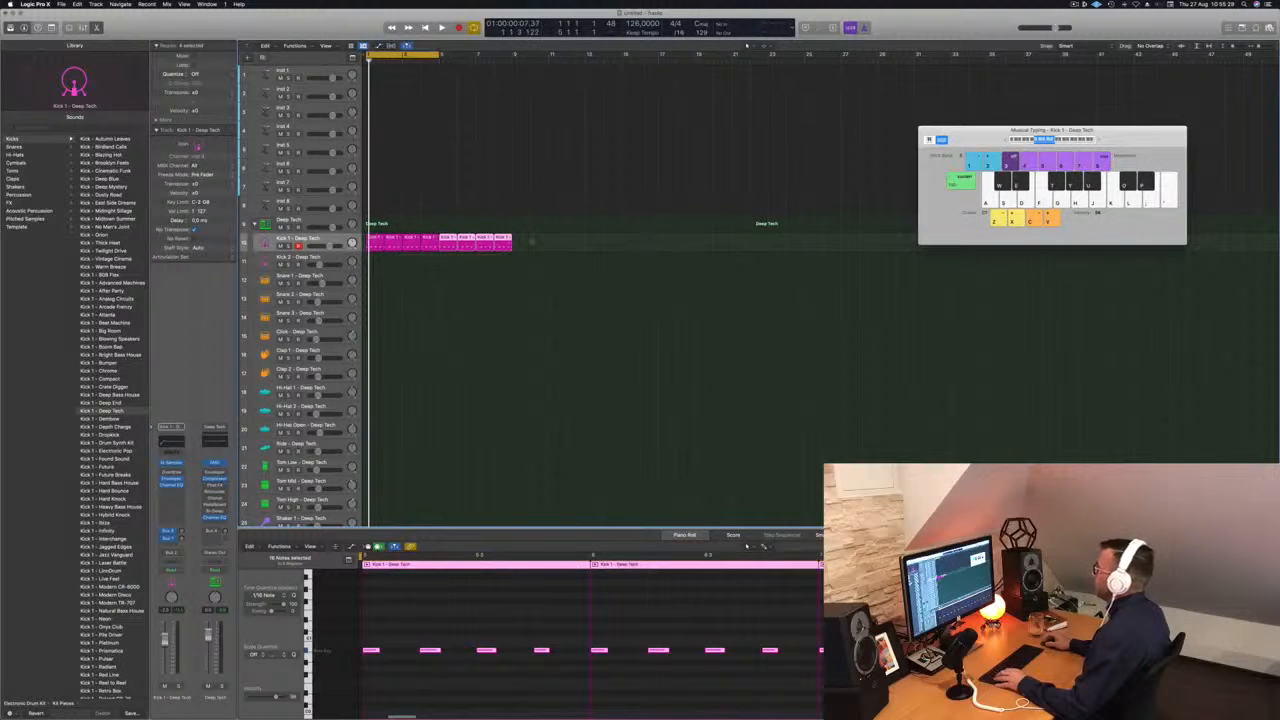
mouse_move(530, 242)
left_mouse_down()
mouse_move(377, 241)
mouse_move(522, 244)
left_mouse_up()
left_click_drag(446, 50, 656, 68)
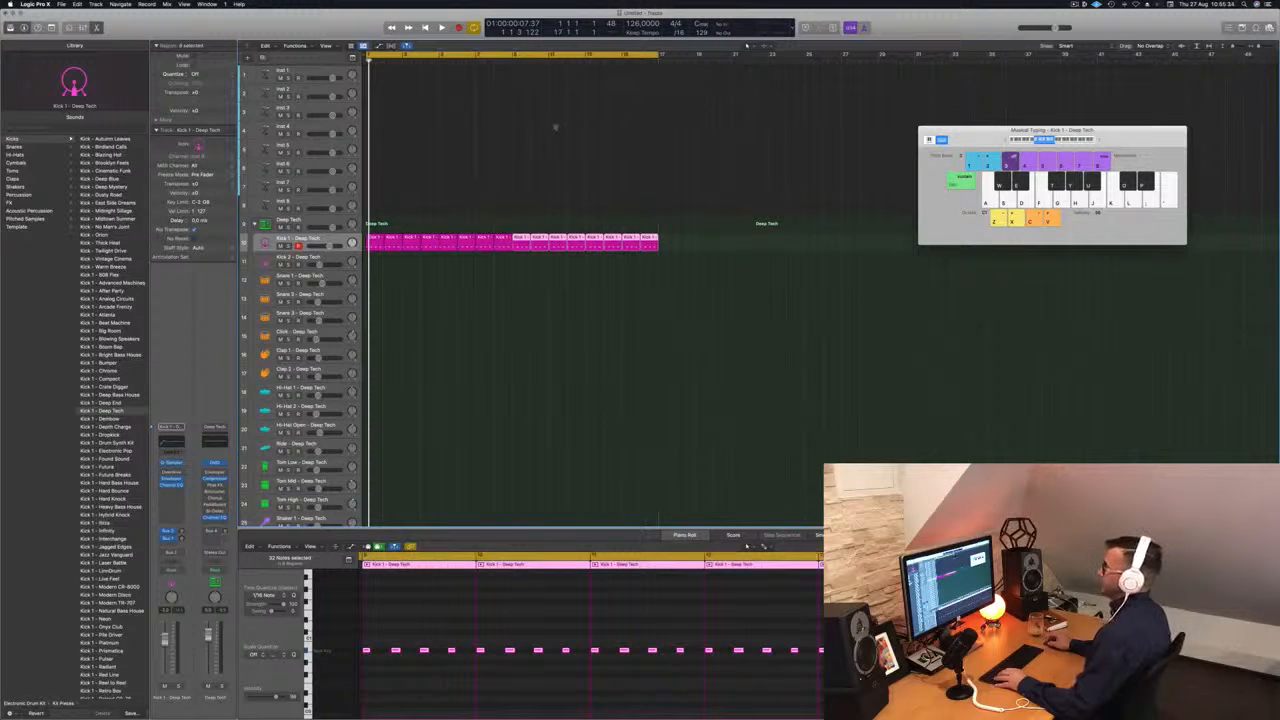
left_click(555, 127)
key("space")
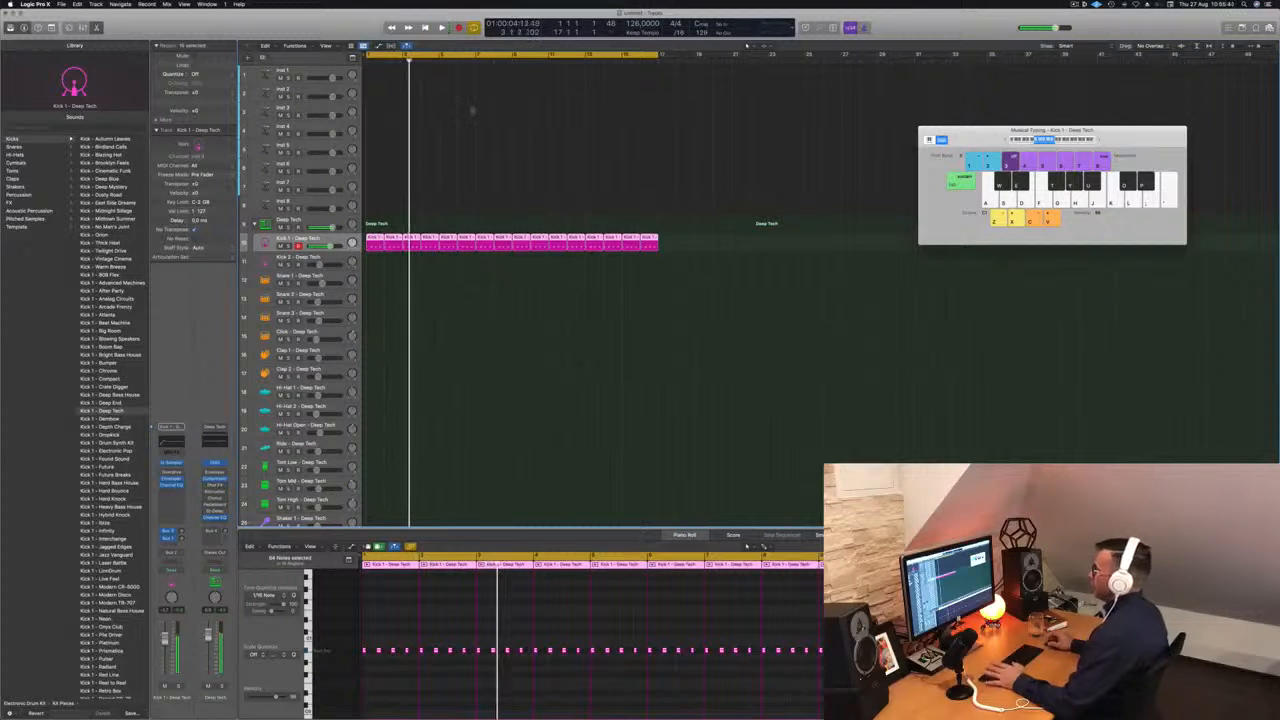
Record-enable the Inst 1 track and load the 70s Classic Synth Bass preset from Alchemy's Bass category.
left_click(308, 71)
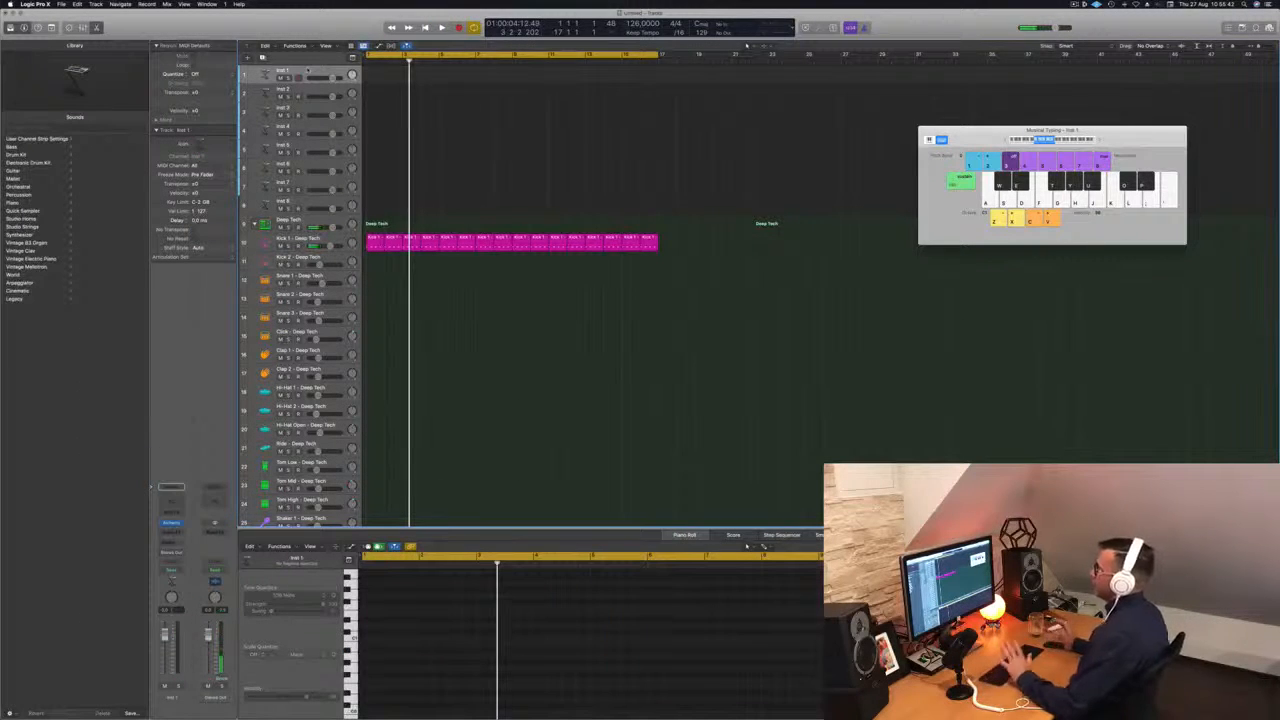
key("r")
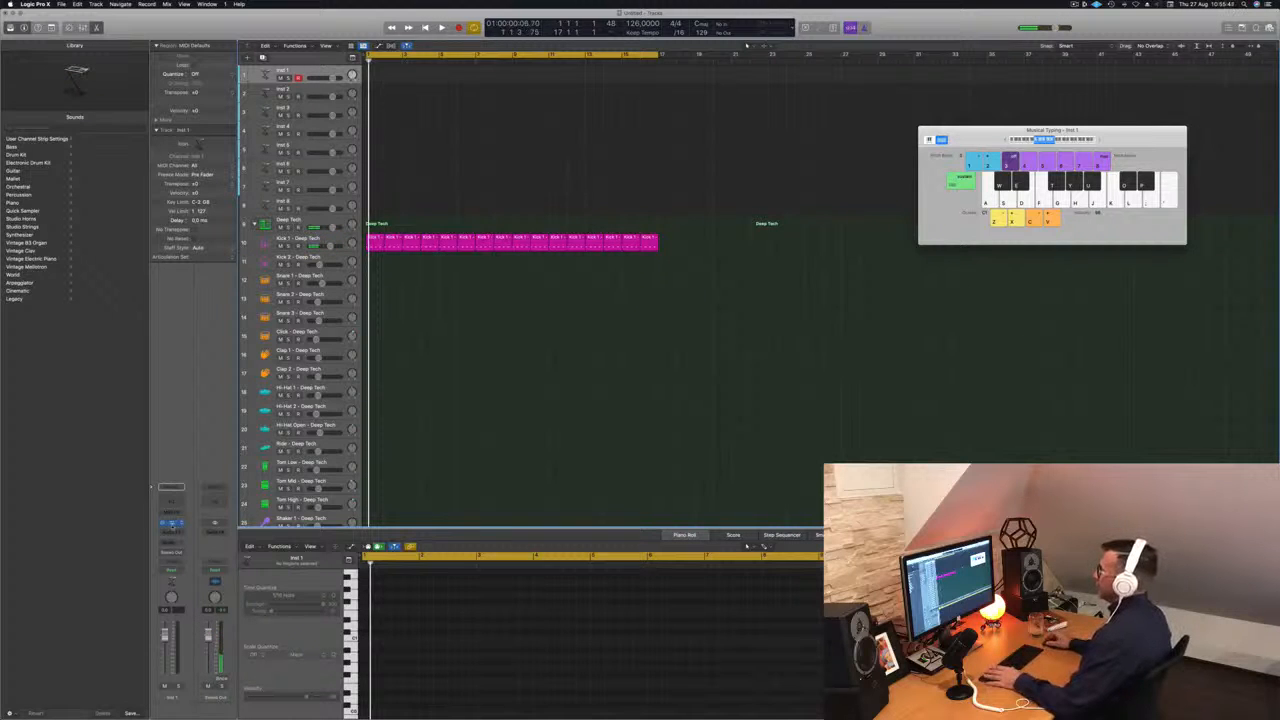
left_click(171, 522)
left_click_drag(617, 120, 659, 118)
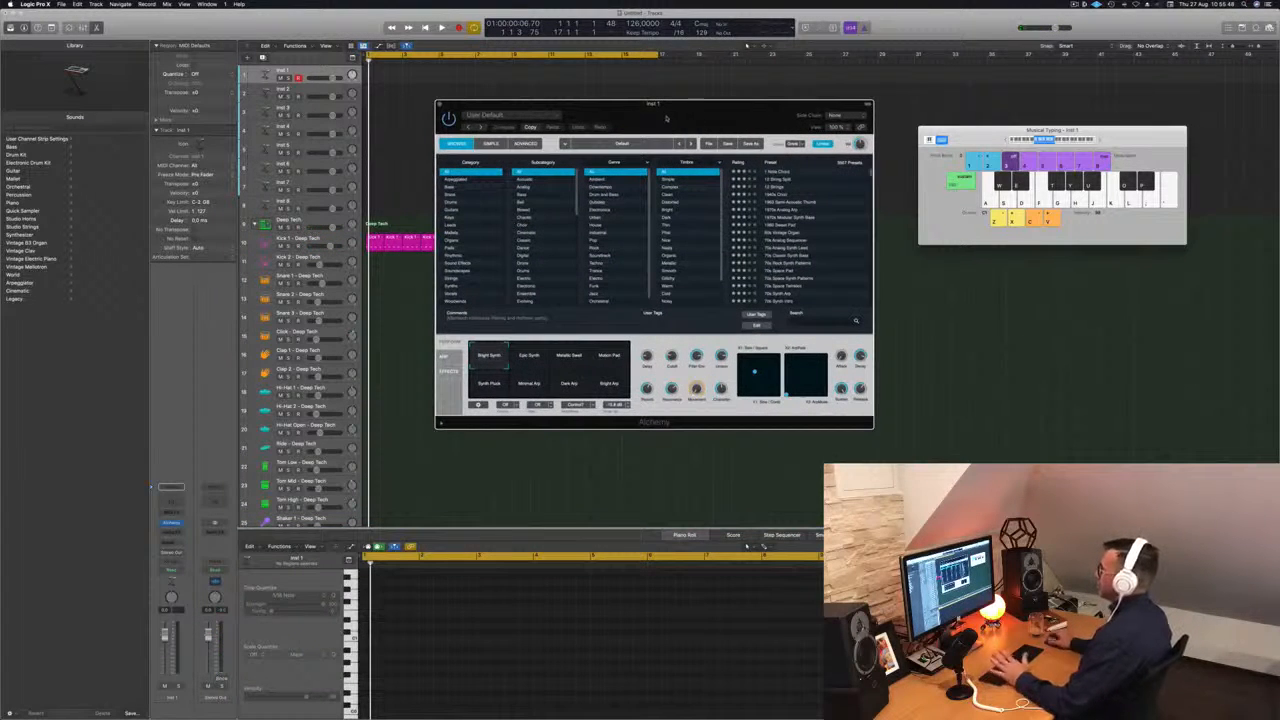
left_click(450, 187)
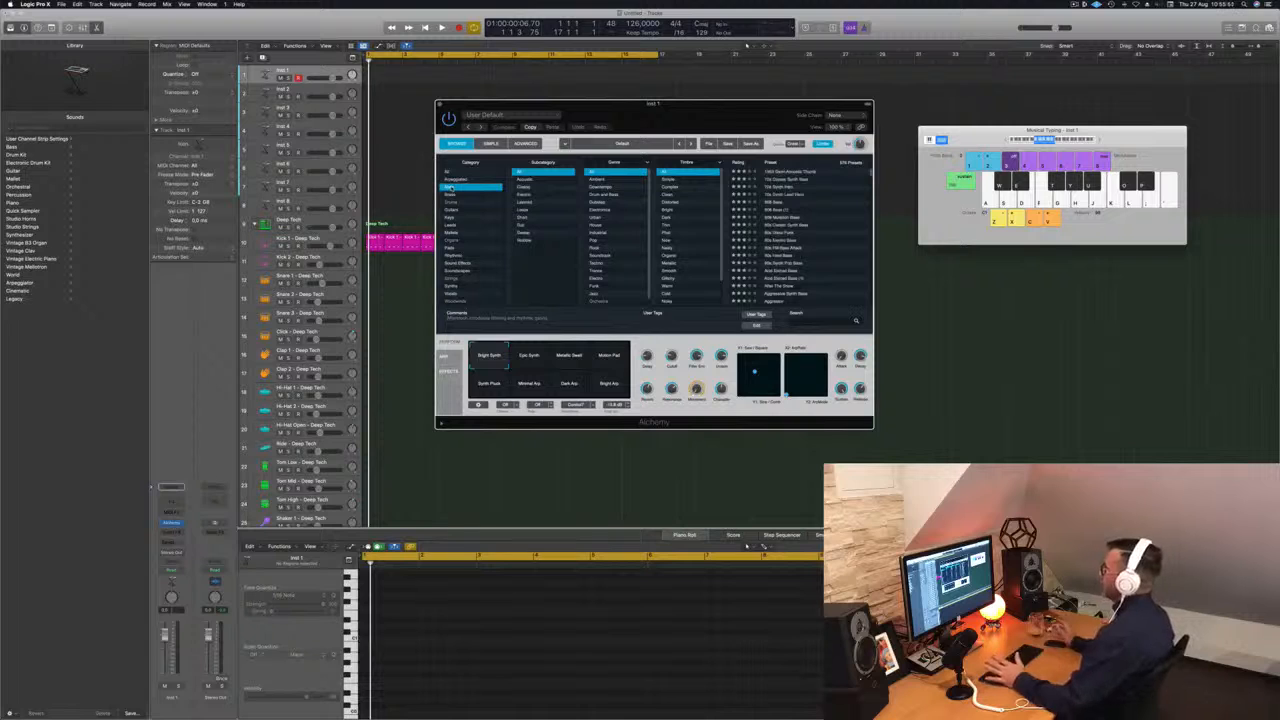
left_click(792, 180)
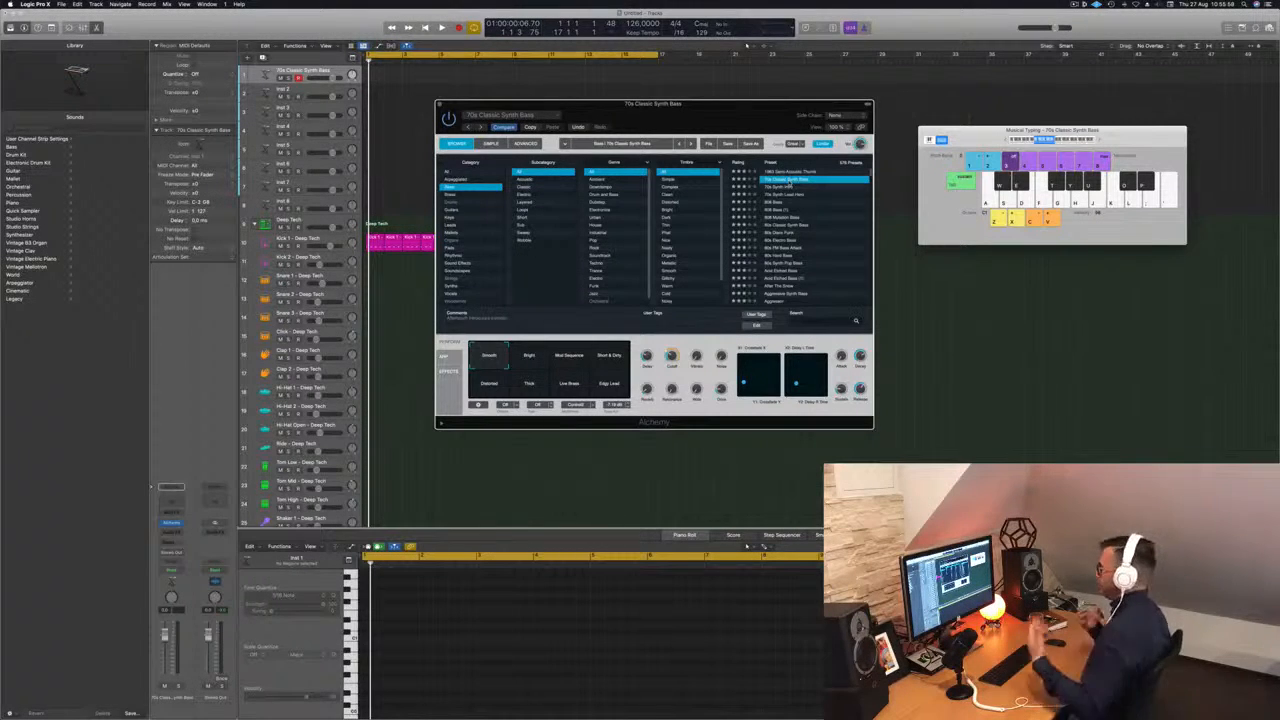
Audition the bass preset, raise the Musical Typing keyboard by one octave, and move the Alchemy window aside.
left_click_drag(730, 110, 810, 122)
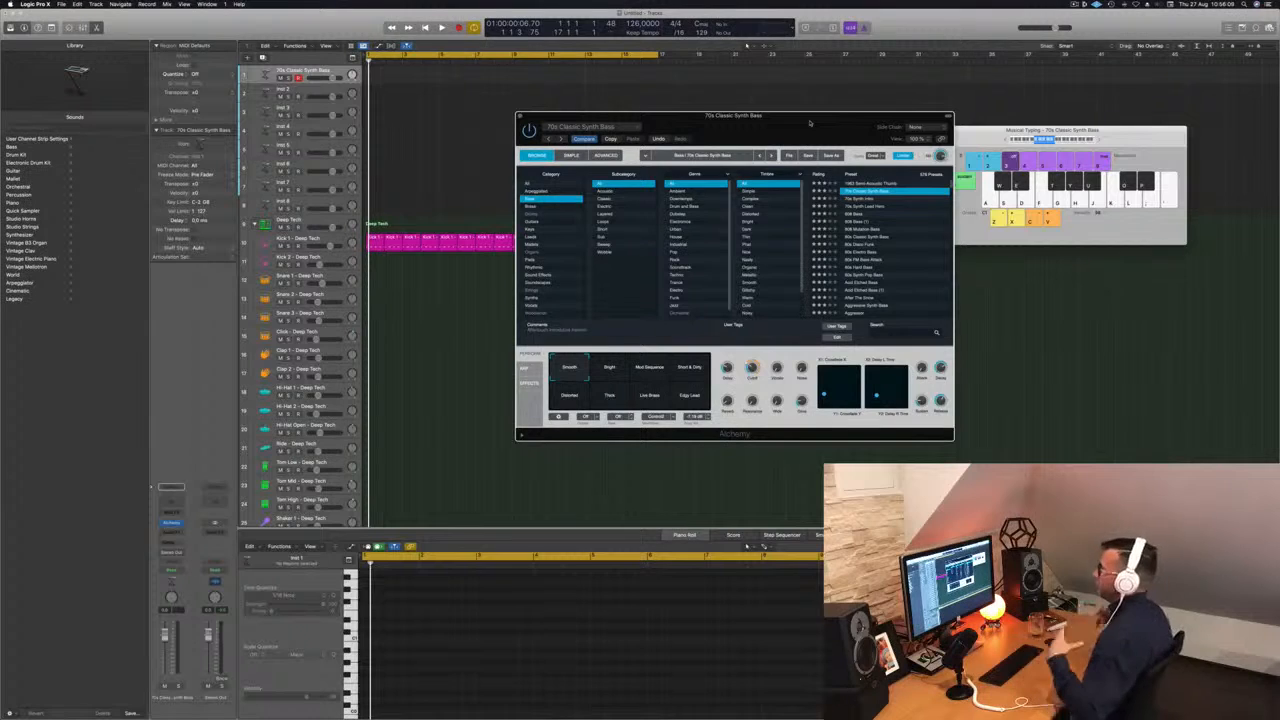
left_click_drag(833, 128, 841, 127)
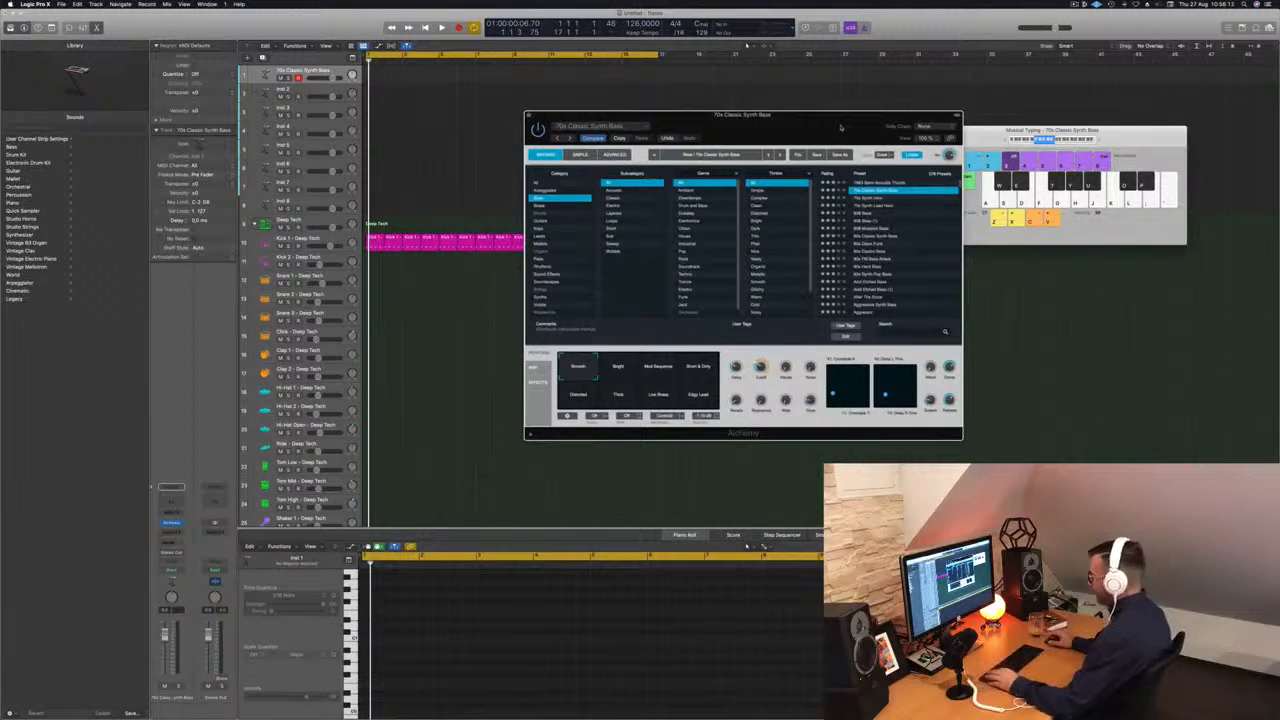
key("a")
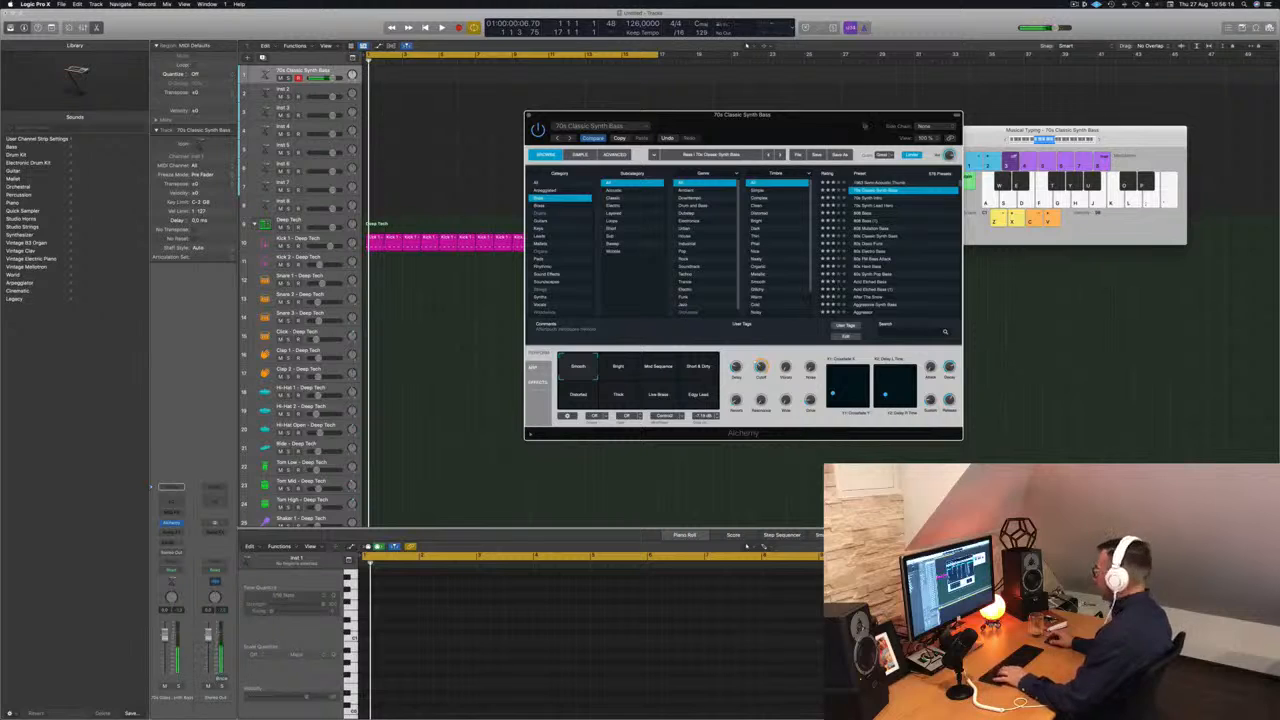
left_click(1098, 139)
key("a")
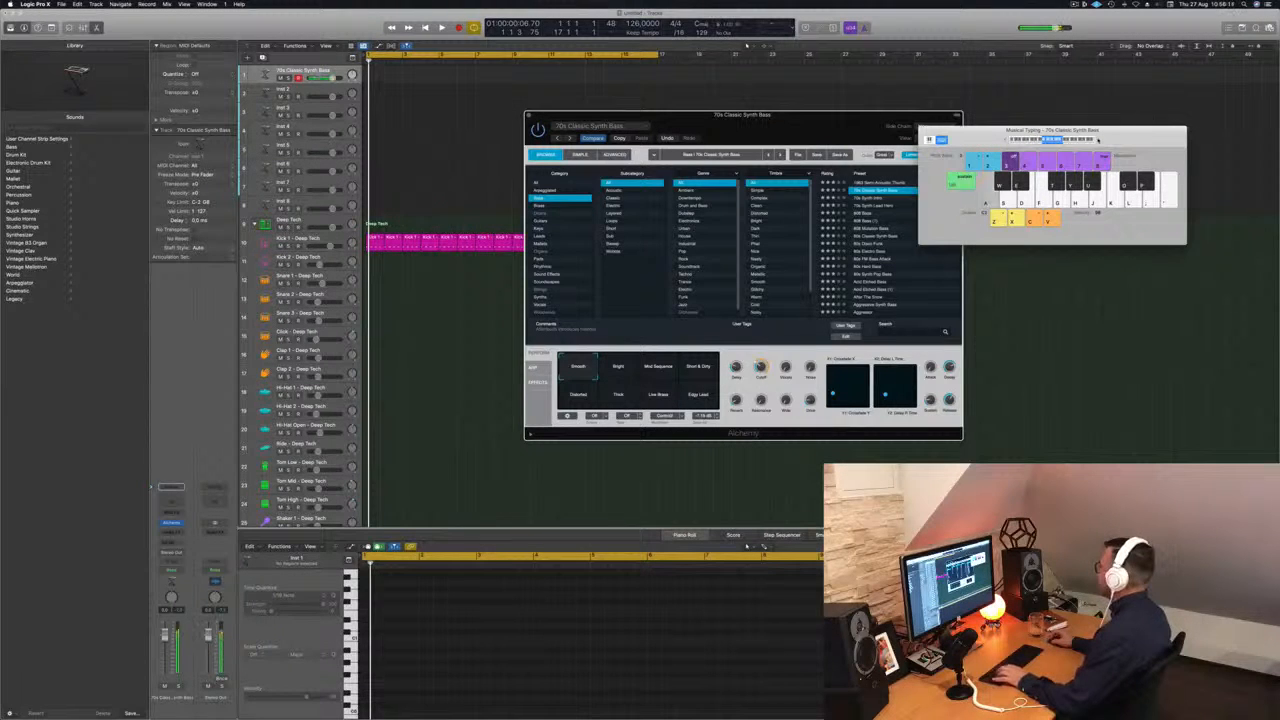
left_click_drag(804, 118, 886, 134)
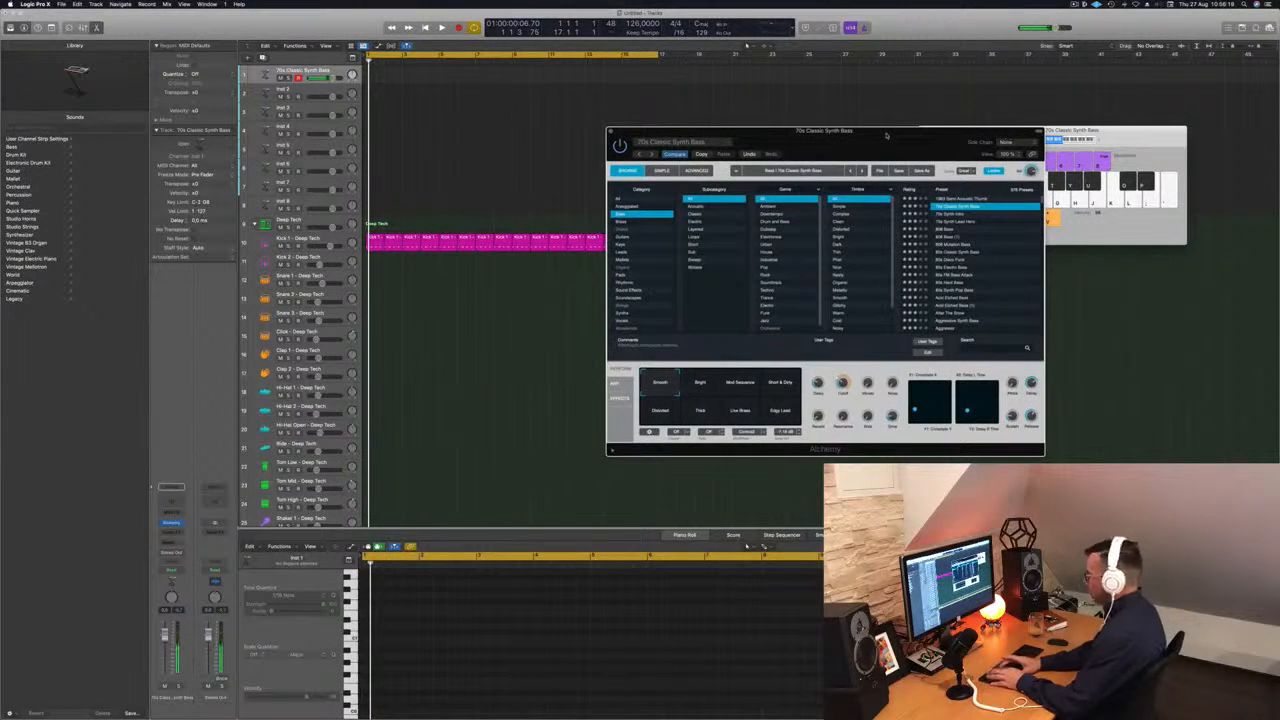
Record a one-bar repeated-note bass pattern over the kick on the 70s Classic Synth Bass track.
key("space")
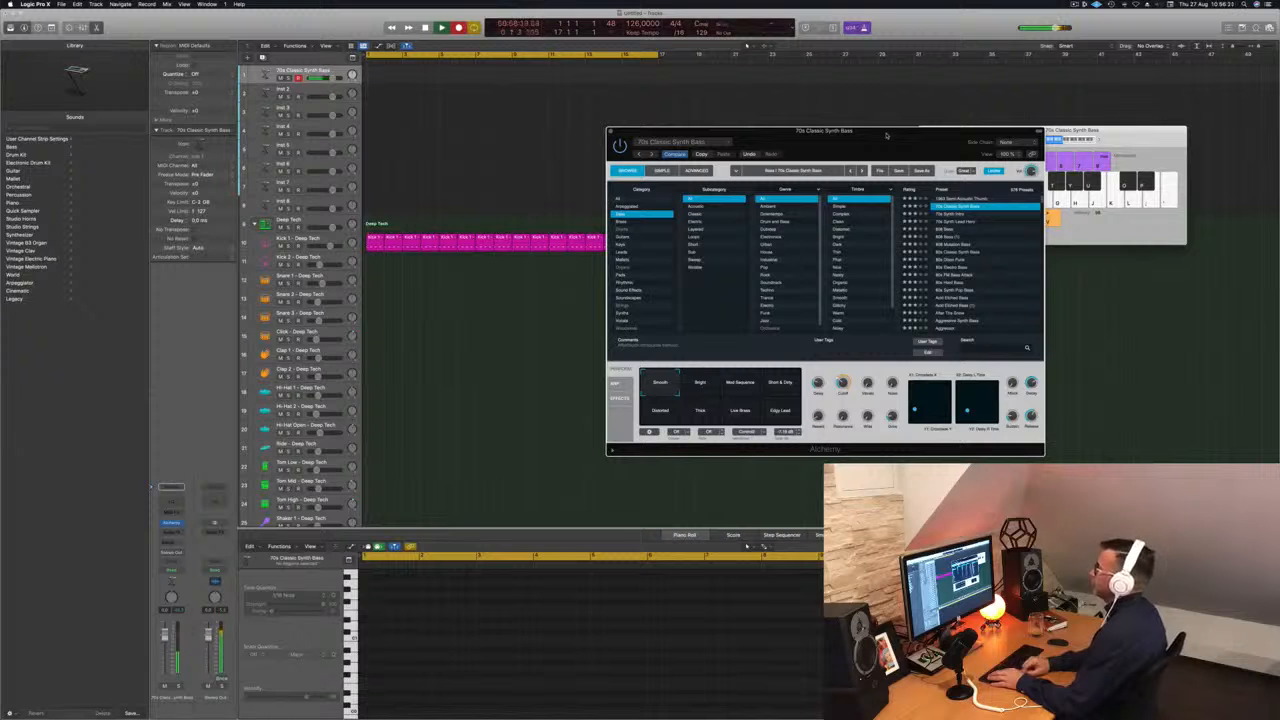
key("a")
key("a")
key("a")
key("a")
key("a")
key("a")
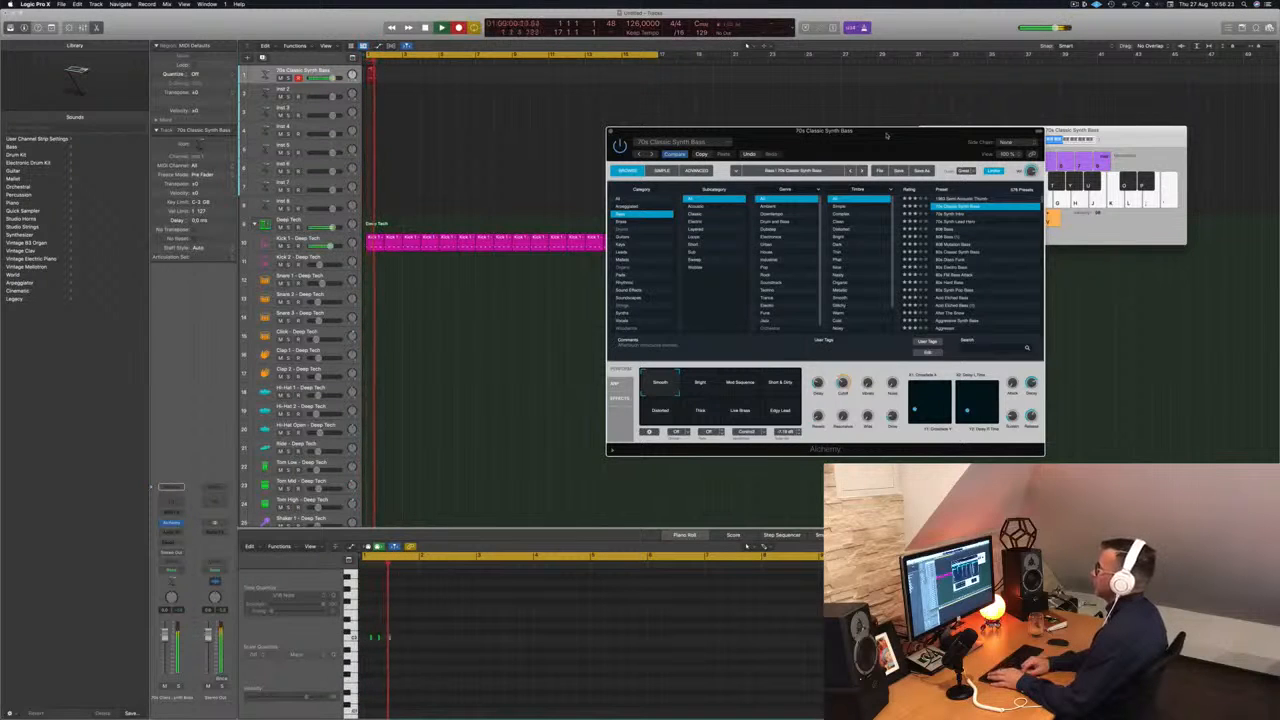
key("space")
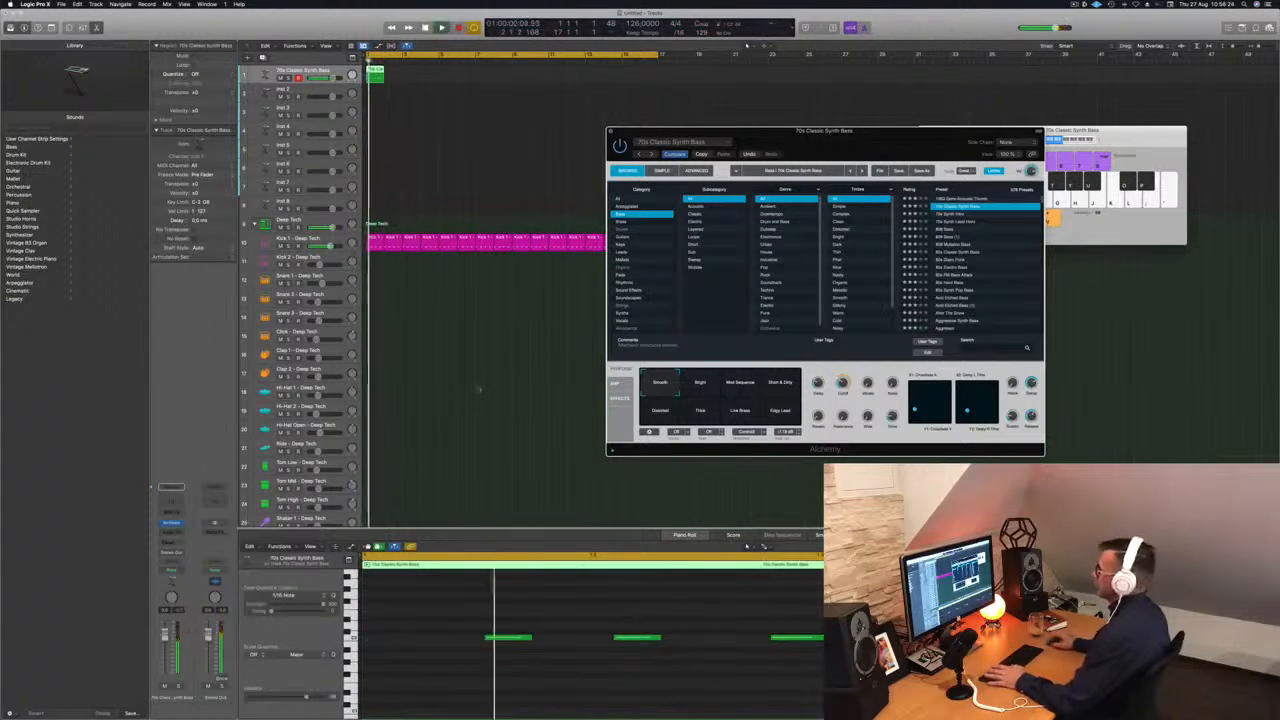
Quantize all the recorded bass notes to 1/16 and play the result.
left_click_drag(445, 608, 560, 671)
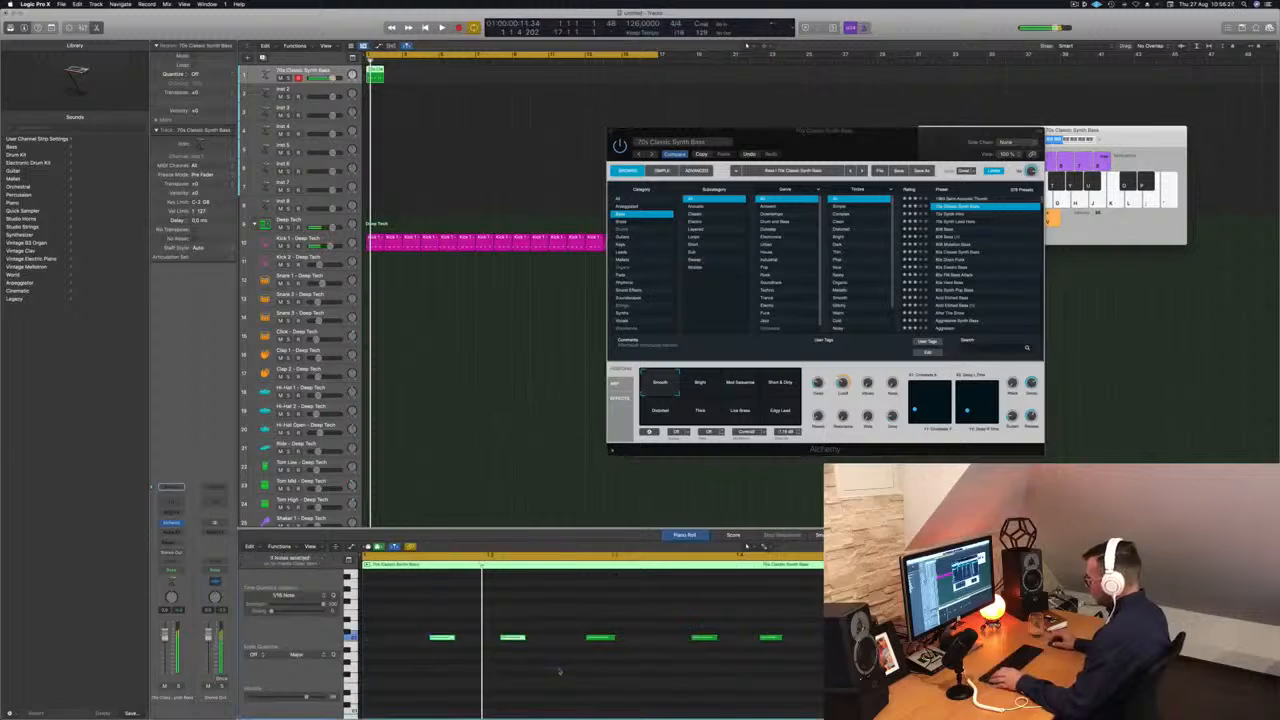
left_click_drag(427, 593, 832, 678)
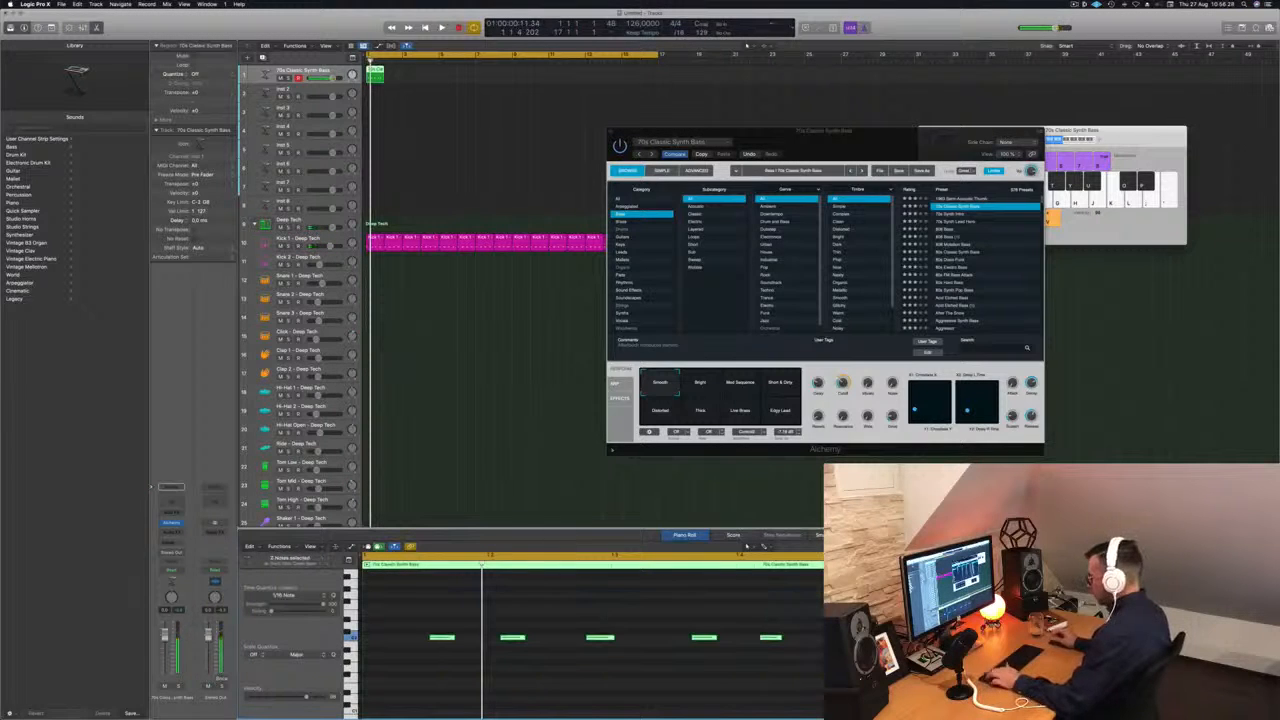
key("q")
key("space")
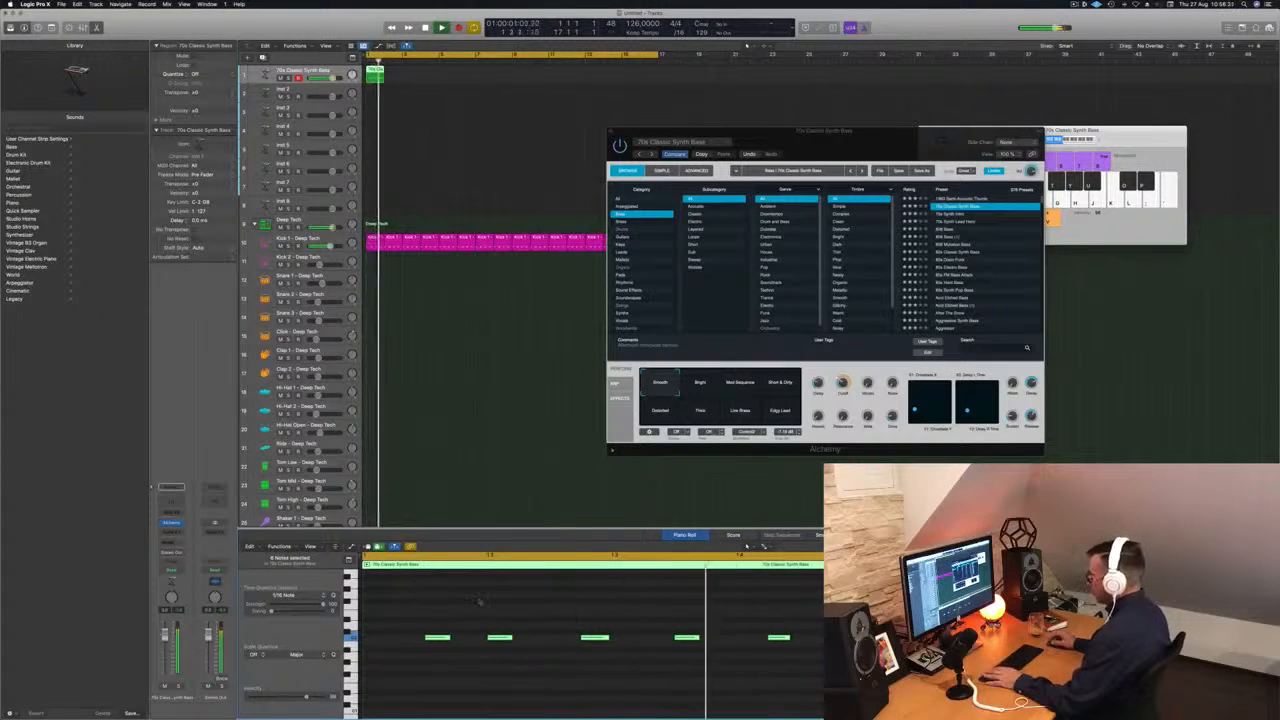
key("space")
Replace the bass pattern's last two notes with a copy of the first two, starting halfway through beat 3, and play it.
left_click_drag(626, 606, 824, 664)
key("Delete")
left_click_drag(720, 610, 686, 645)
key("space")
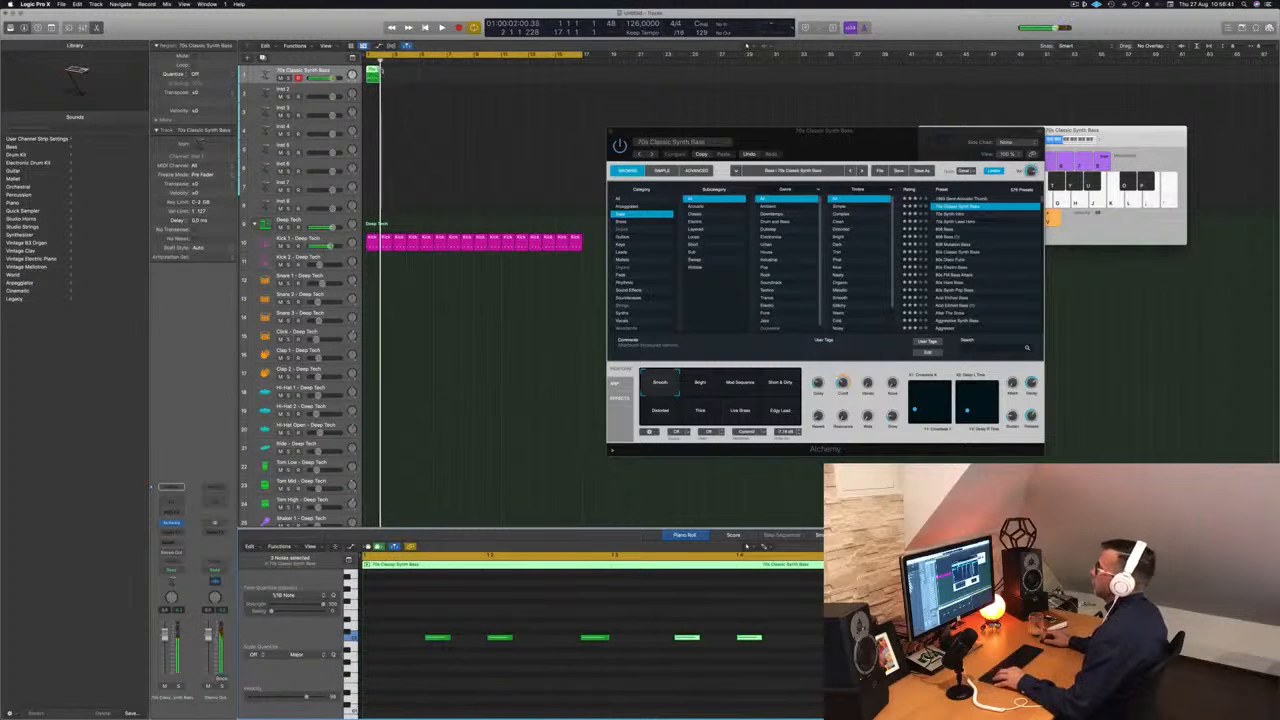
Duplicate the bass region repeatedly until it fills the 16-bar cycle alongside the kick.
left_click_drag(372, 72, 476, 76)
left_click(374, 77, "shift")
left_click(373, 71, "shift")
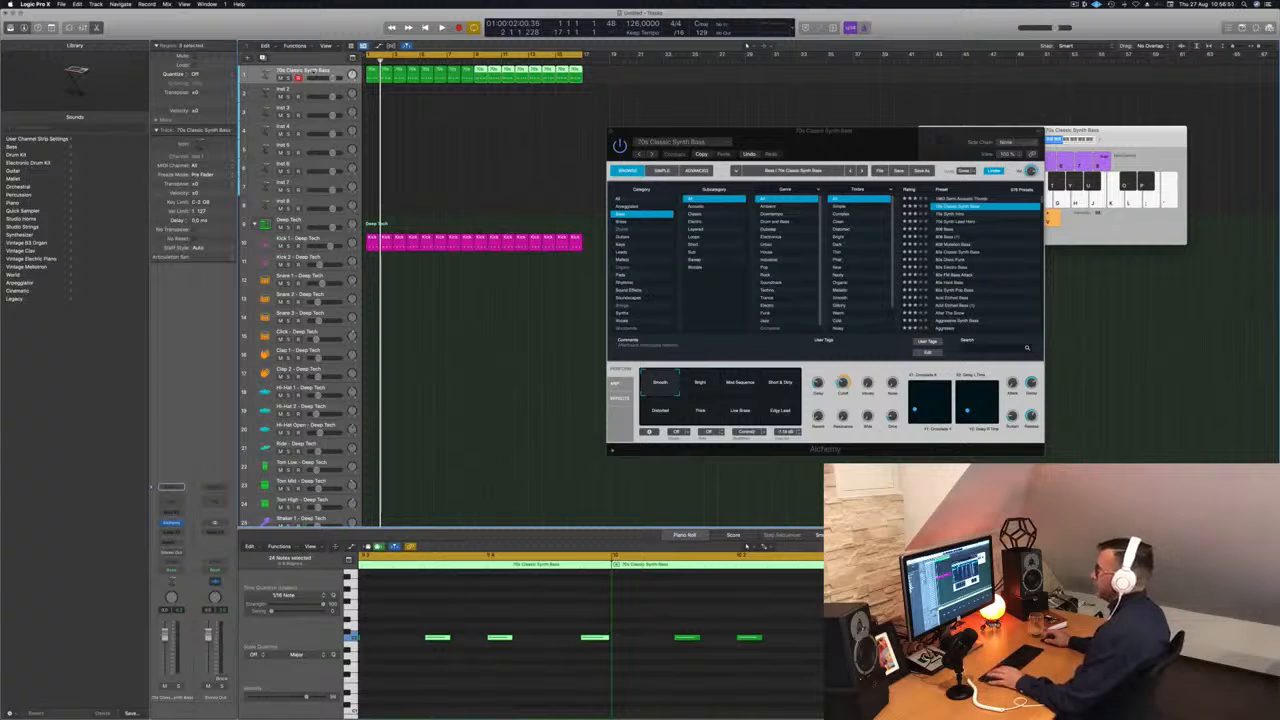
Play the kick and bass together while lowering the bass track's volume and adjusting Alchemy's Cutoff knob.
key("space")
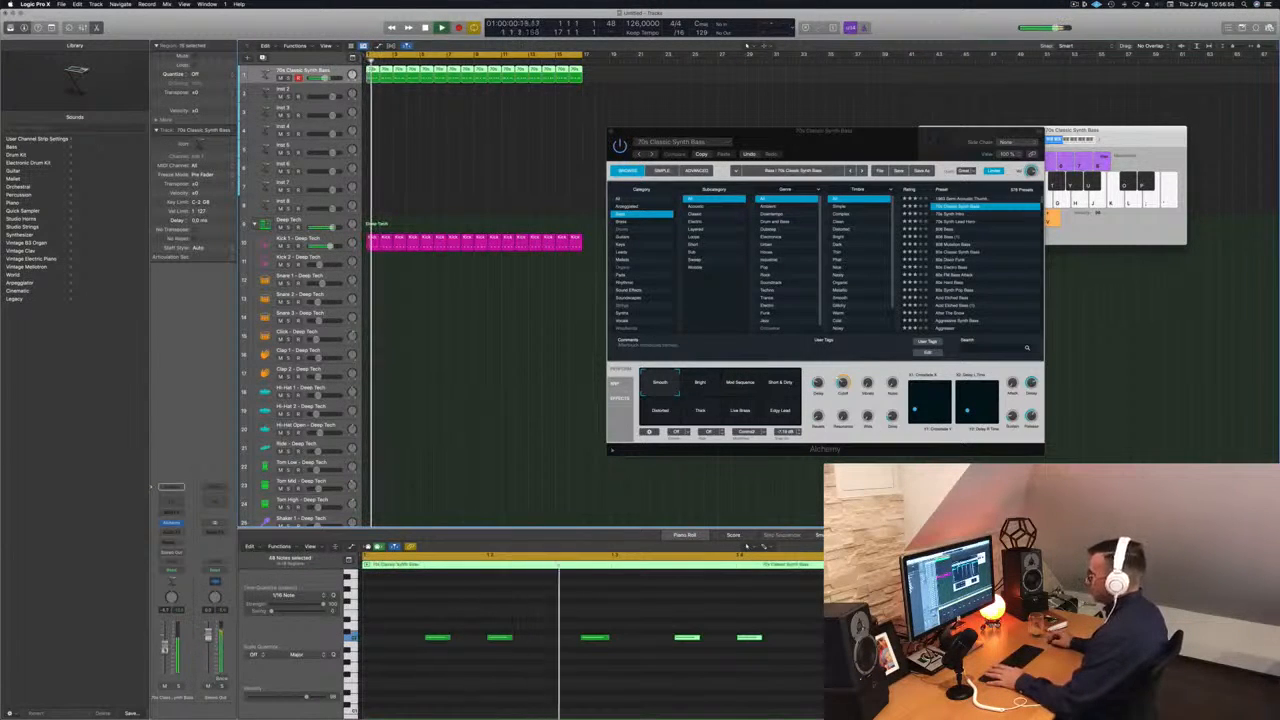
key("space")
key("space")
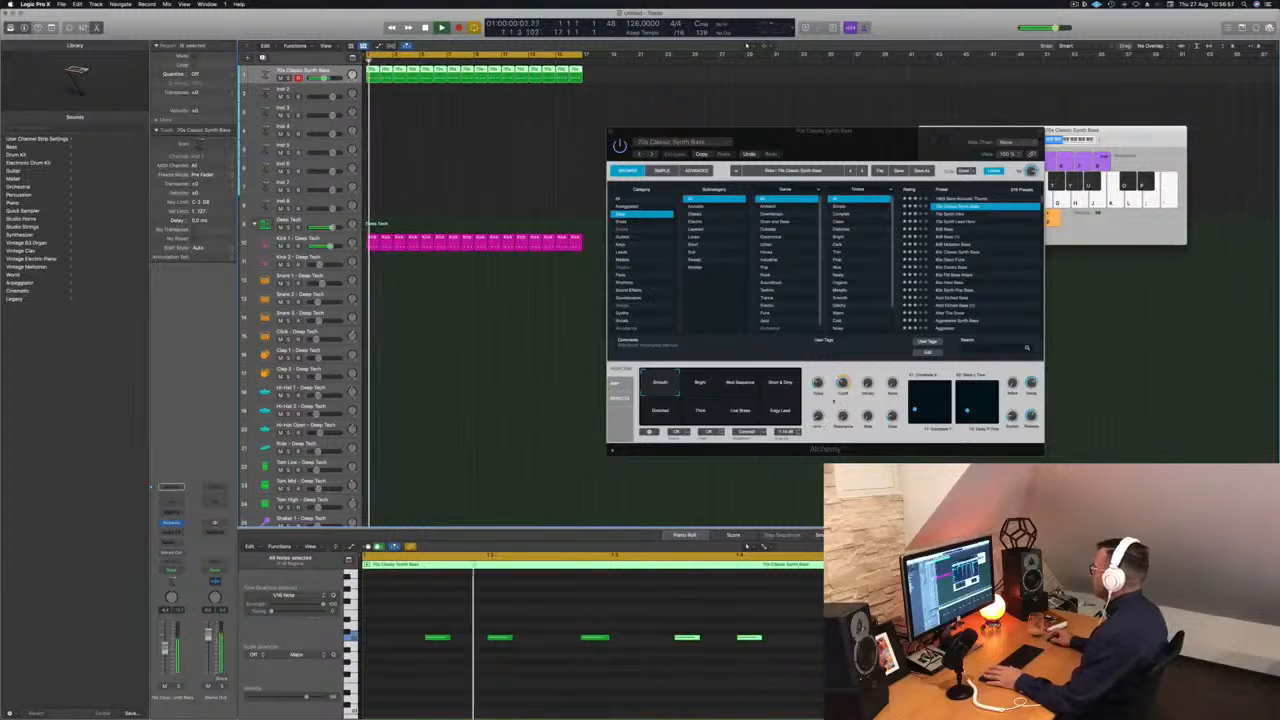
left_click(842, 388)
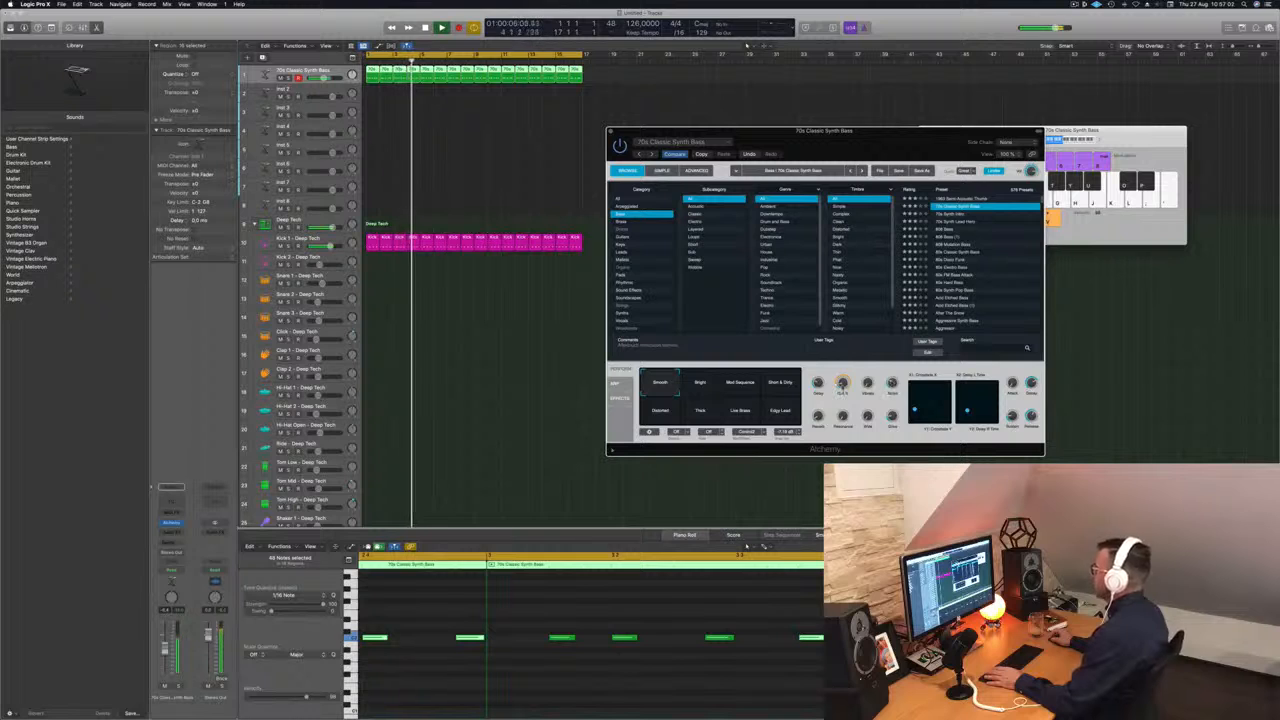
left_click_drag(853, 142, 795, 139)
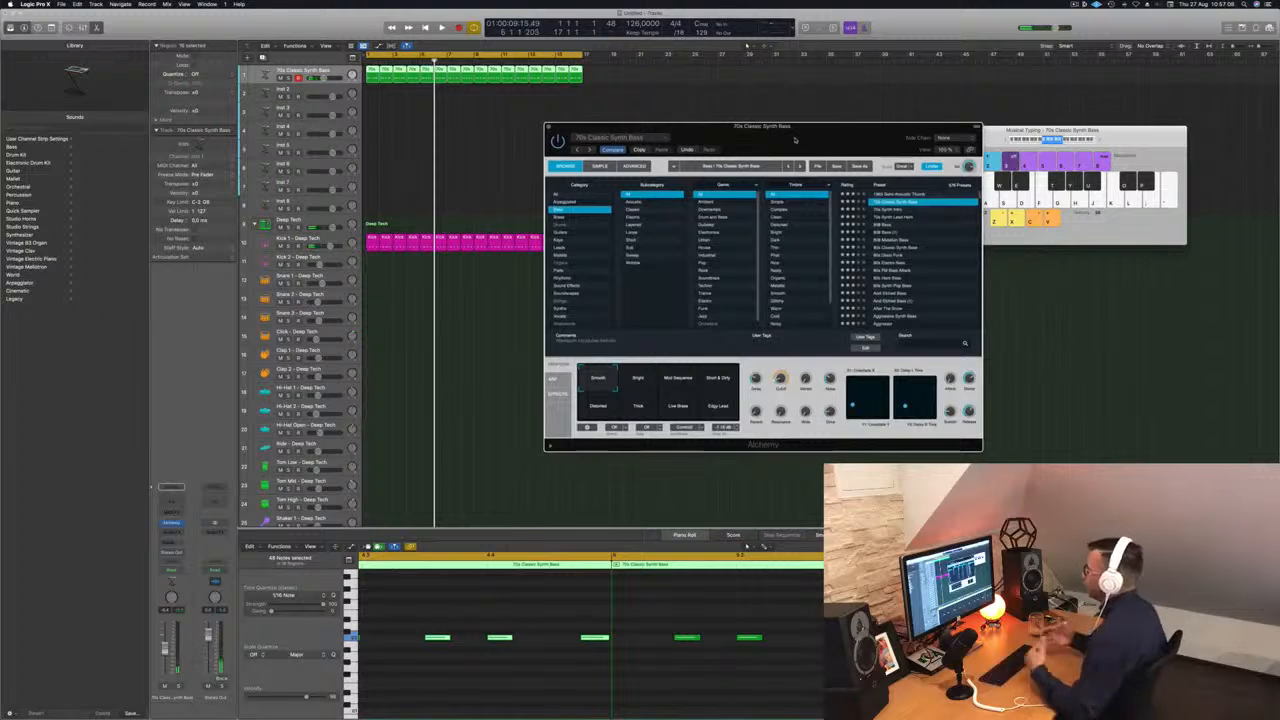
Play the kick and bass together, move the Alchemy window farther from the tracks, and deselect the bass regions.
key("space")
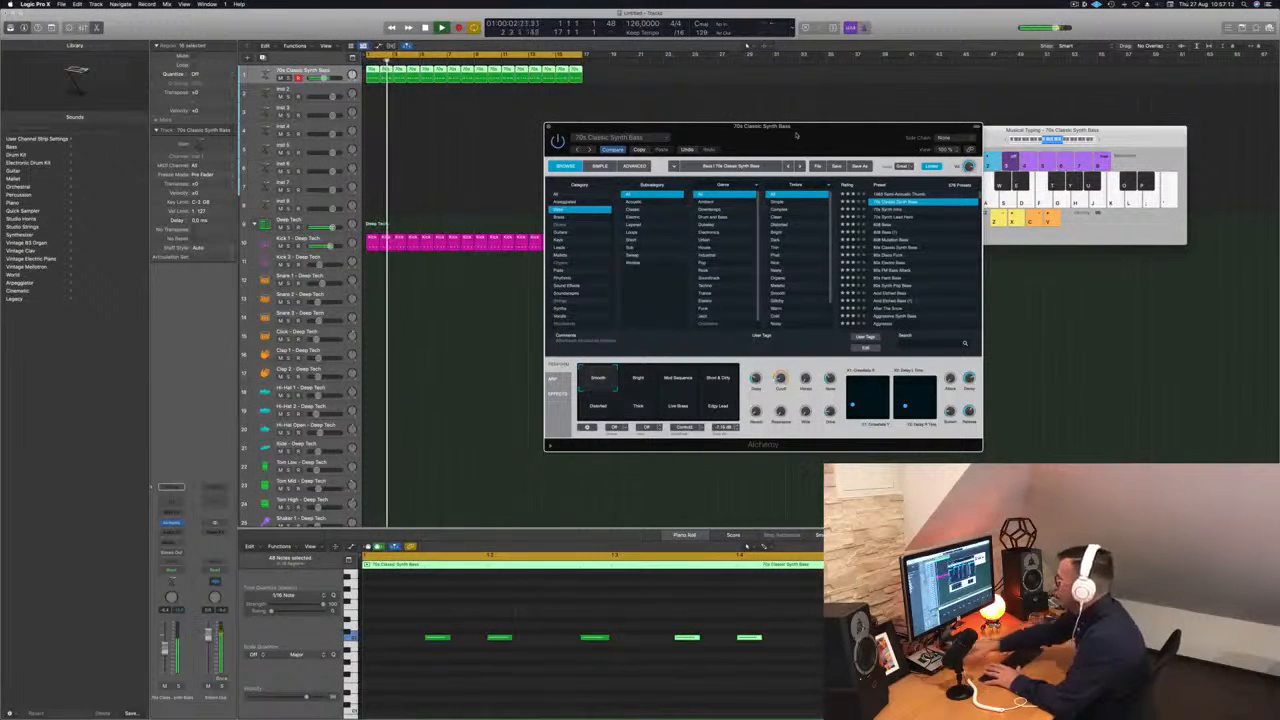
left_click_drag(703, 133, 830, 136)
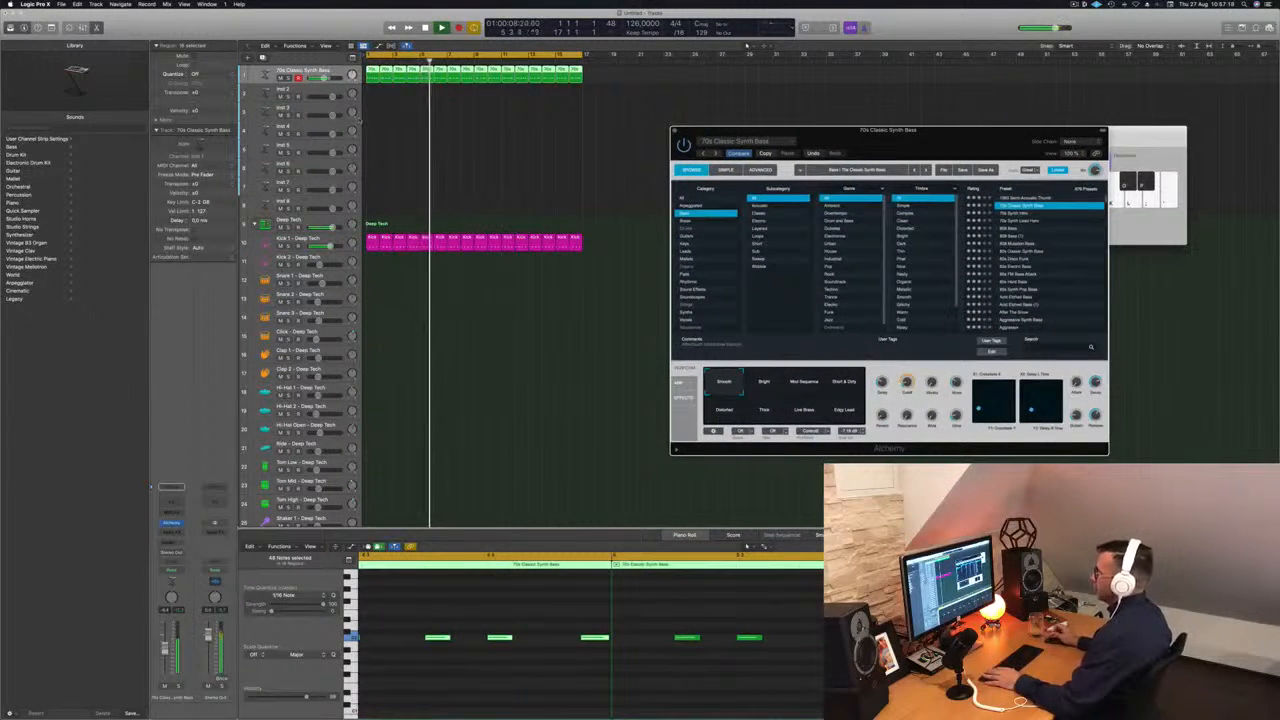
left_click(380, 117)
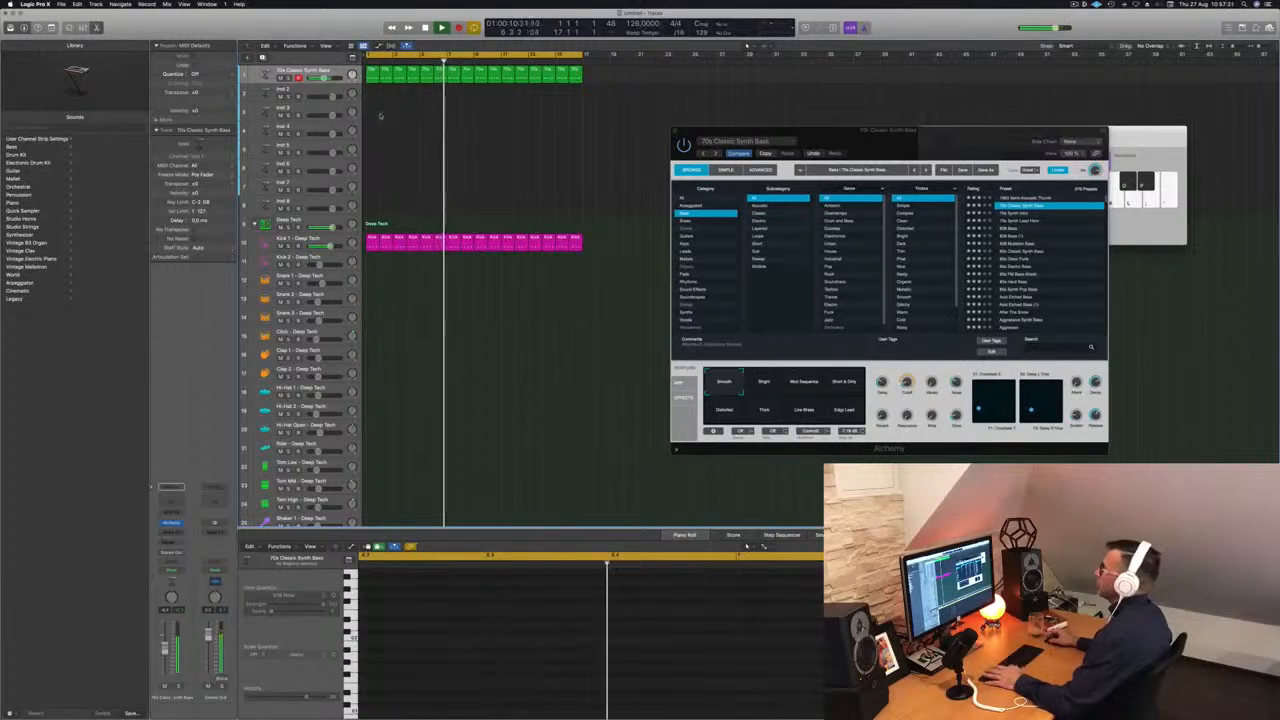
left_click(336, 73)
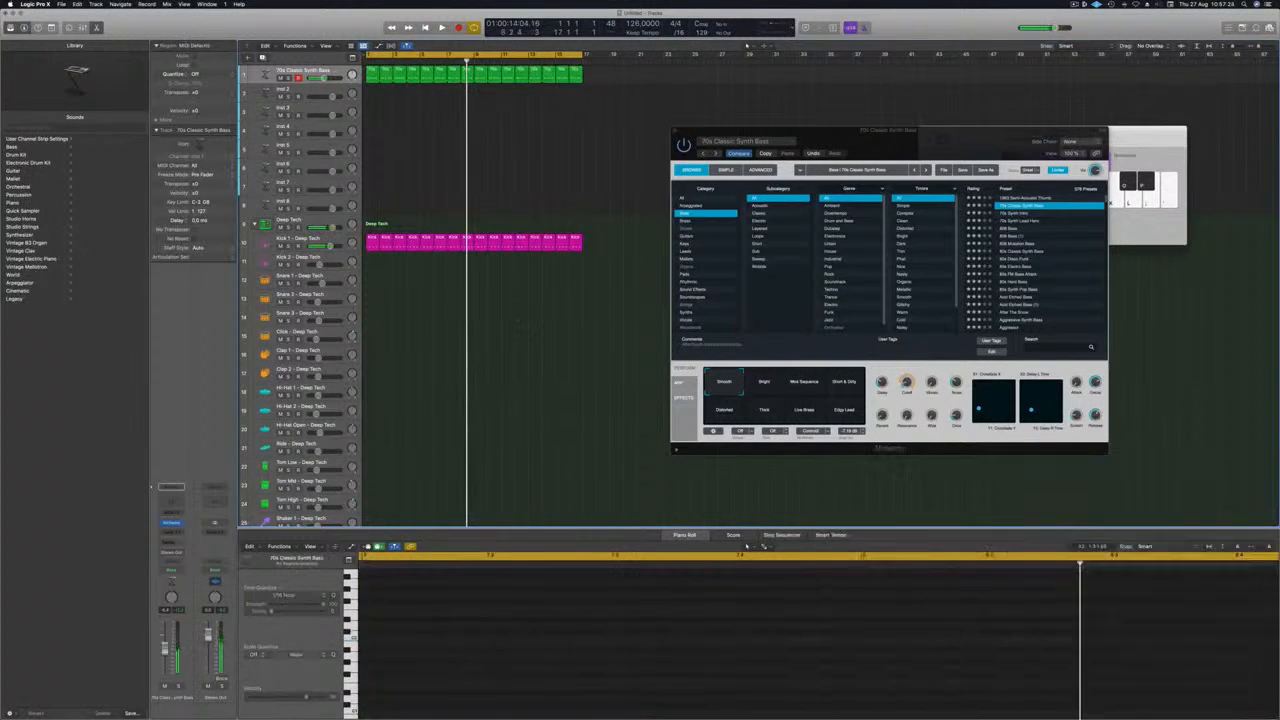
Copy the first Kick 1 region to the start of the Snare 1 track and select its four notes.
left_click(368, 240)
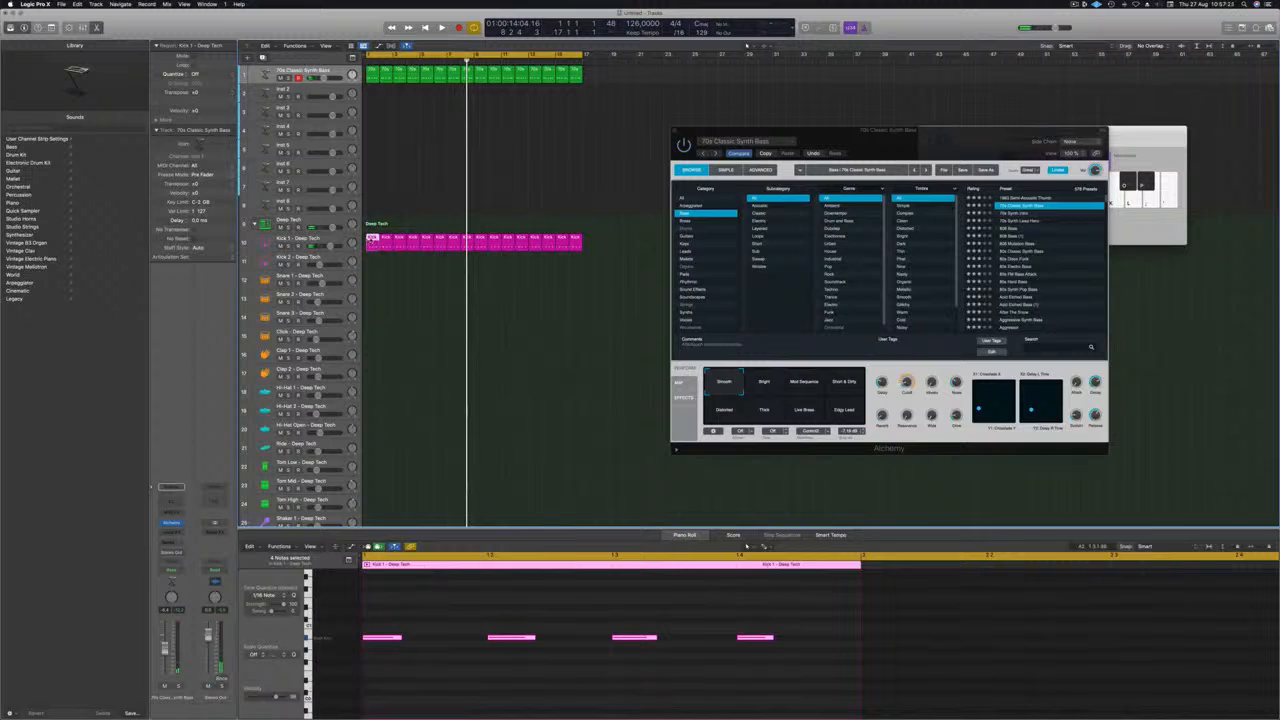
left_click_drag(370, 240, 370, 284)
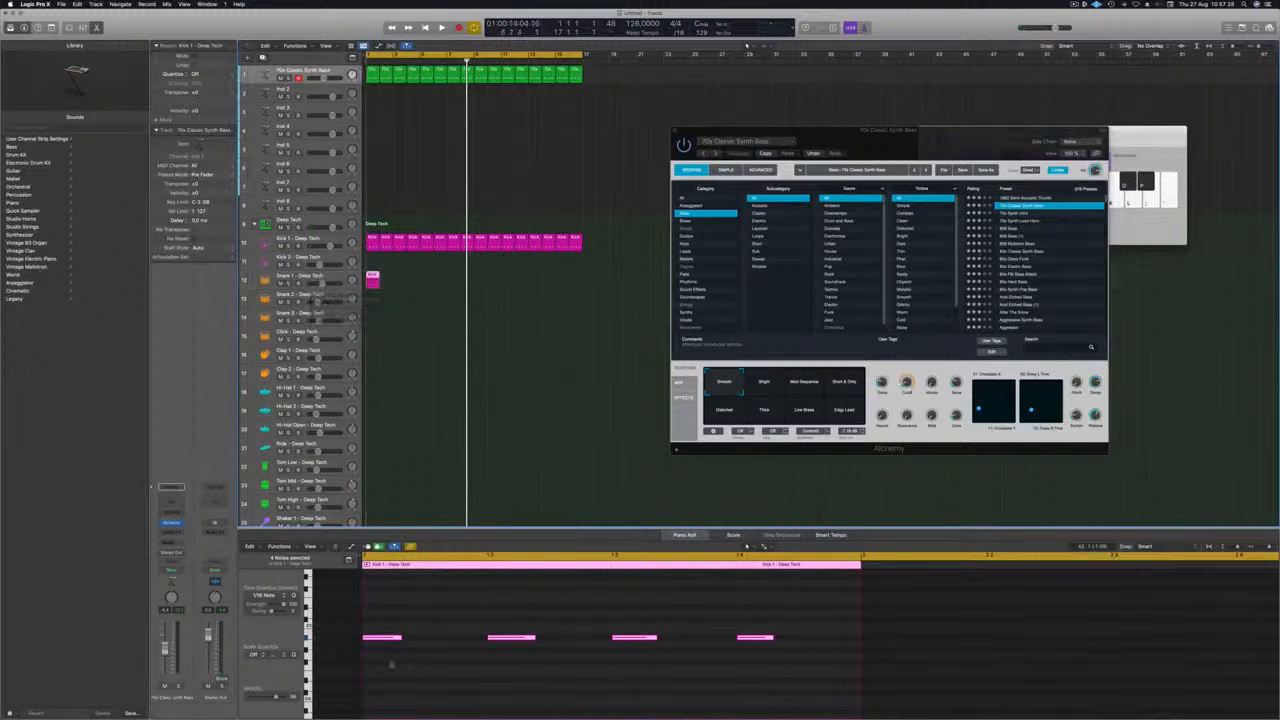
left_click_drag(389, 622, 759, 657)
scroll(659, 681, "up", 4)
scroll(659, 681, "down", 2)
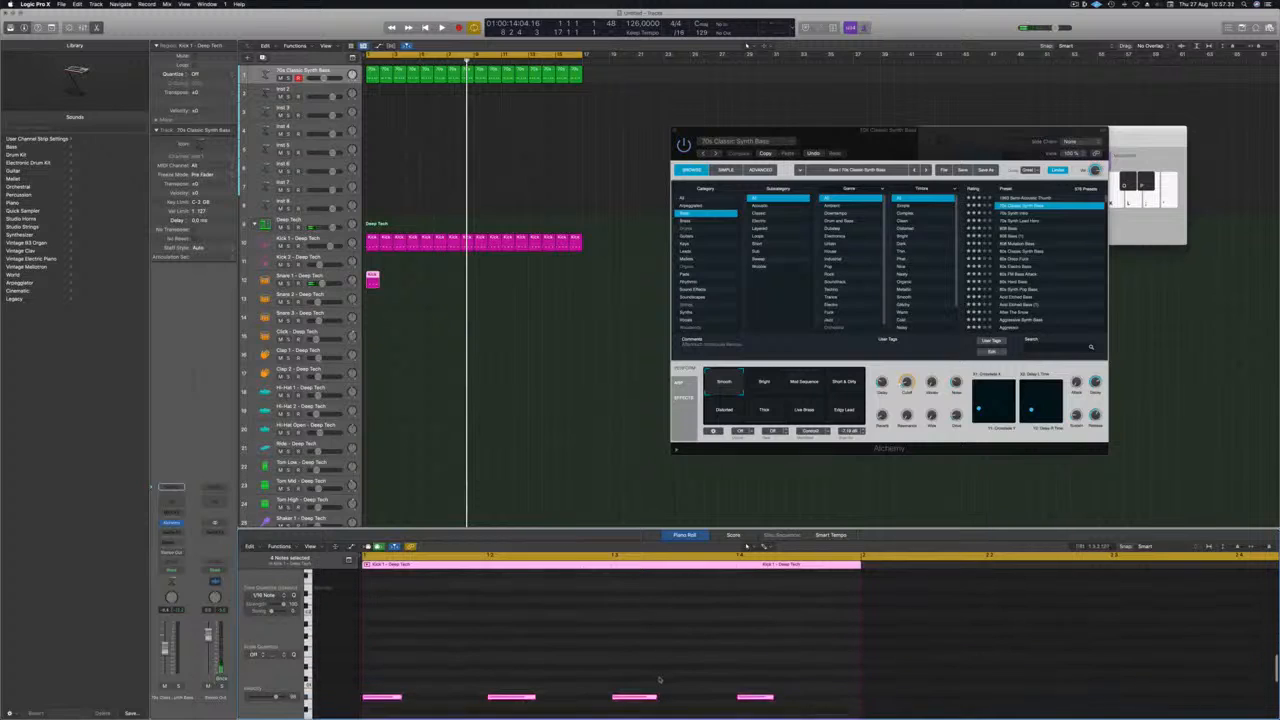
scroll(659, 678, "down", 8)
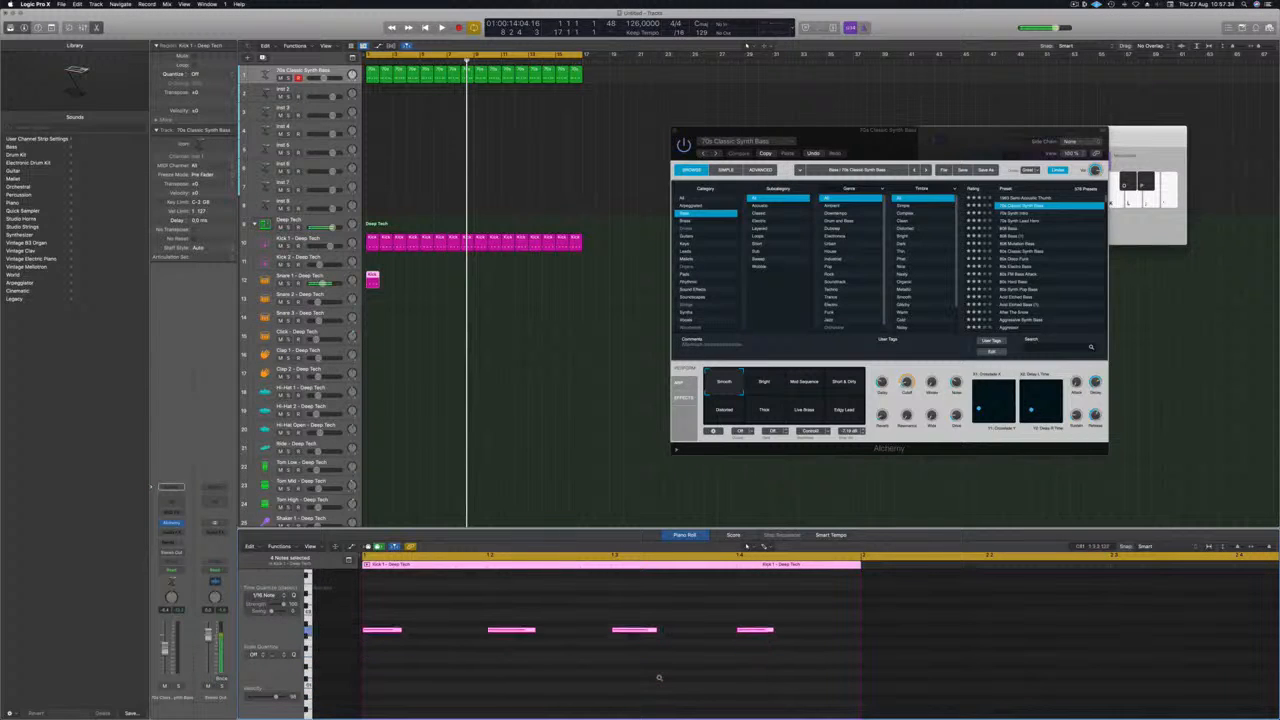
scroll(659, 678, "down", 3)
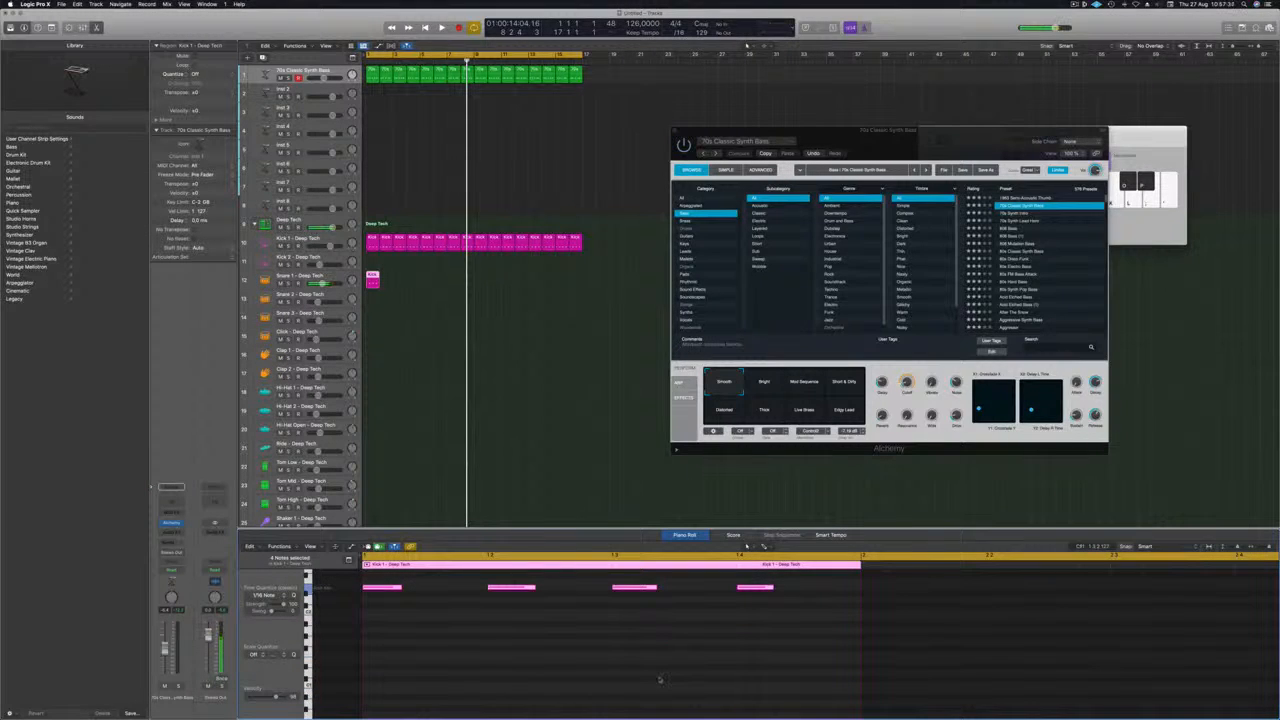
Delete the notes on beats 1 and 3 from the Snare 1 region.
left_click_drag(440, 686, 362, 584)
key("Delete")
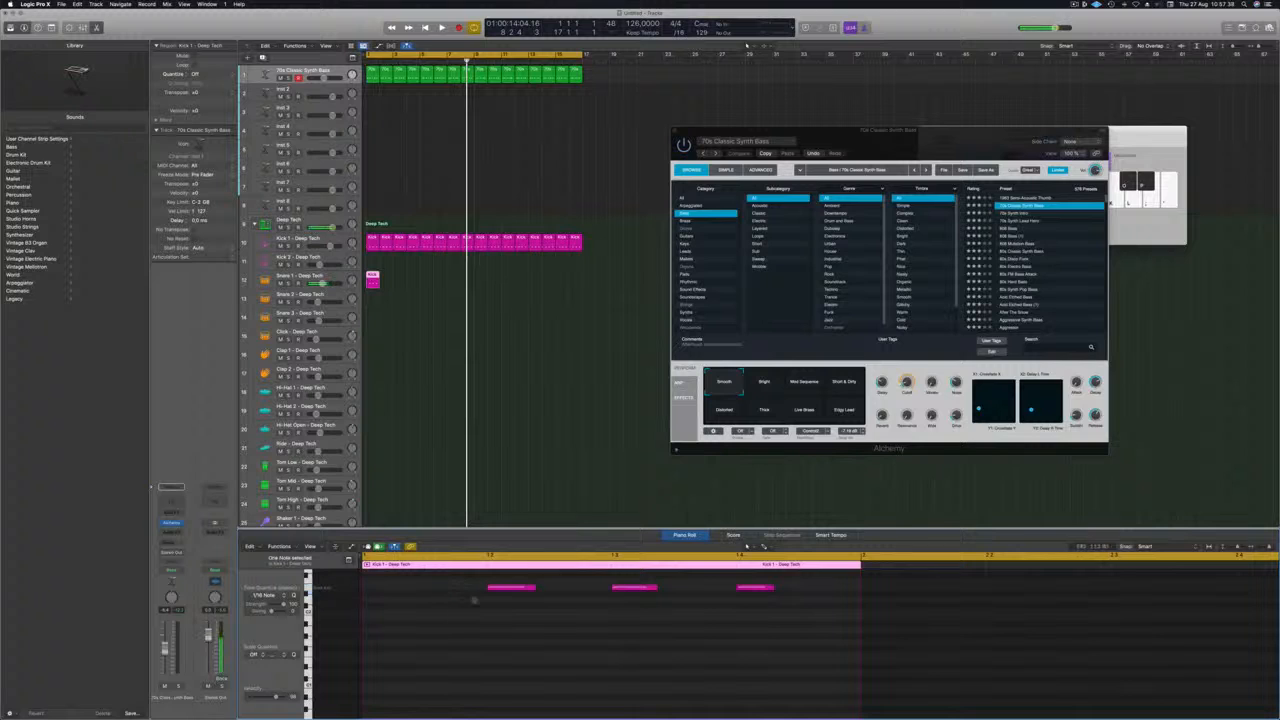
left_click_drag(576, 624, 664, 580)
key("Delete")
Duplicate the Snare 1 region end to end until it fills the 16-bar cycle, and play the result.
left_click_drag(371, 275, 402, 277)
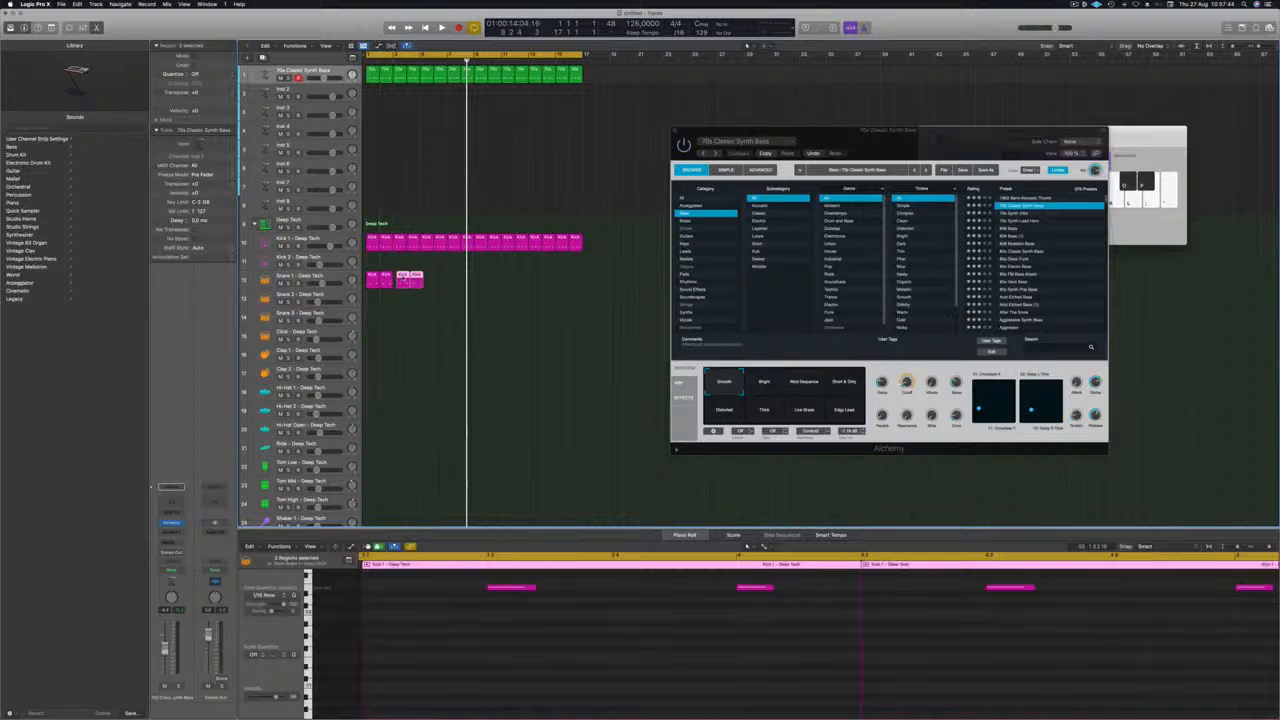
key("alt+Left")
key("alt+Left")
key("alt+Left")
key("alt+Left")
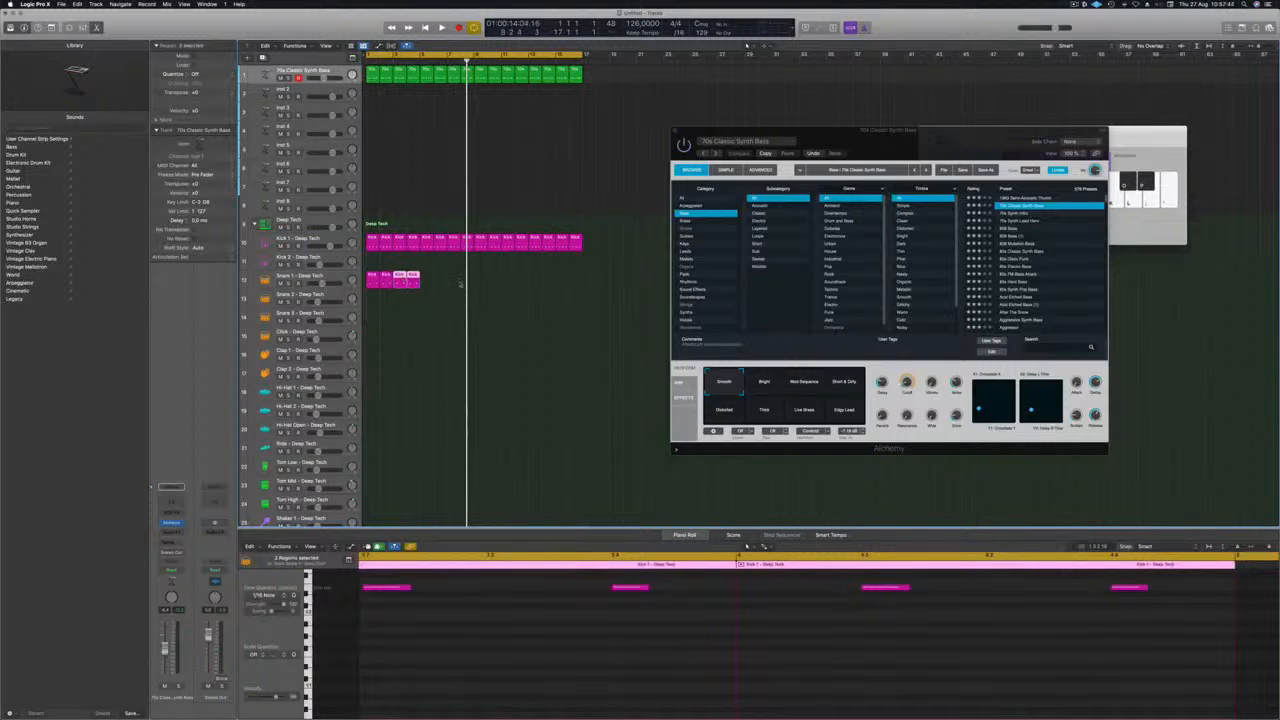
left_click(395, 280)
left_click_drag(419, 279, 476, 283)
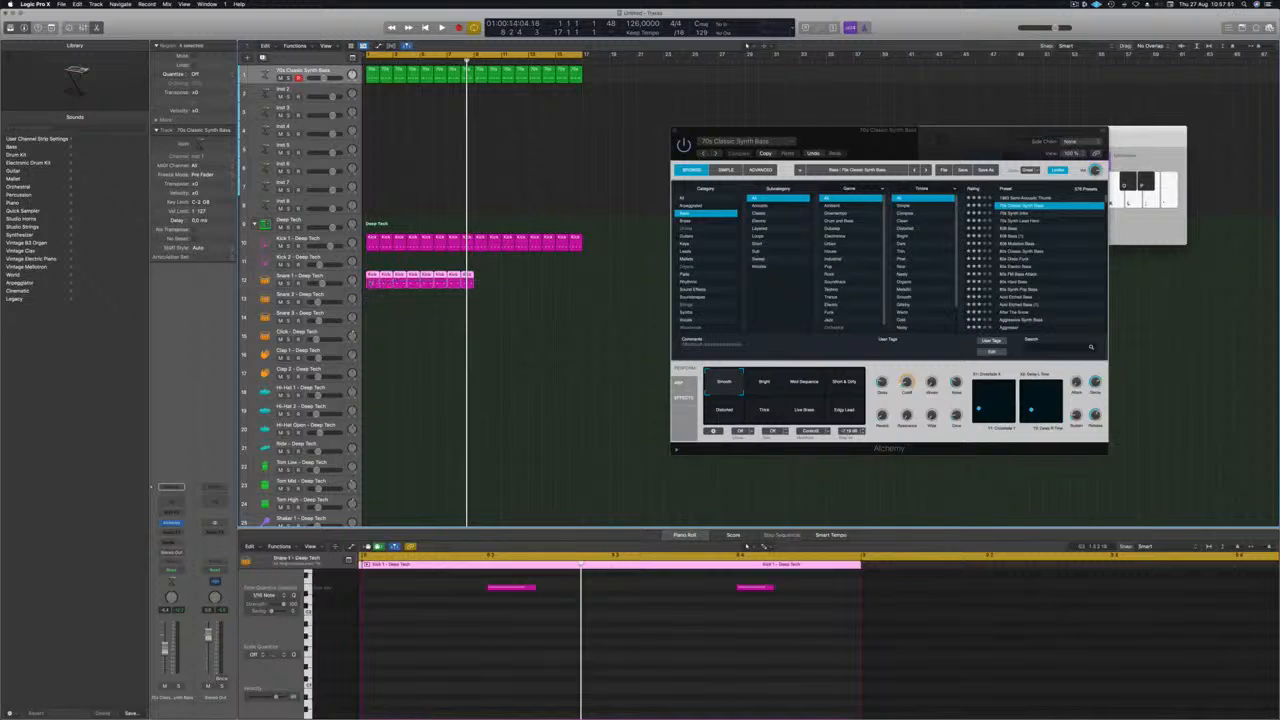
left_click_drag(380, 283, 478, 284)
key("space")
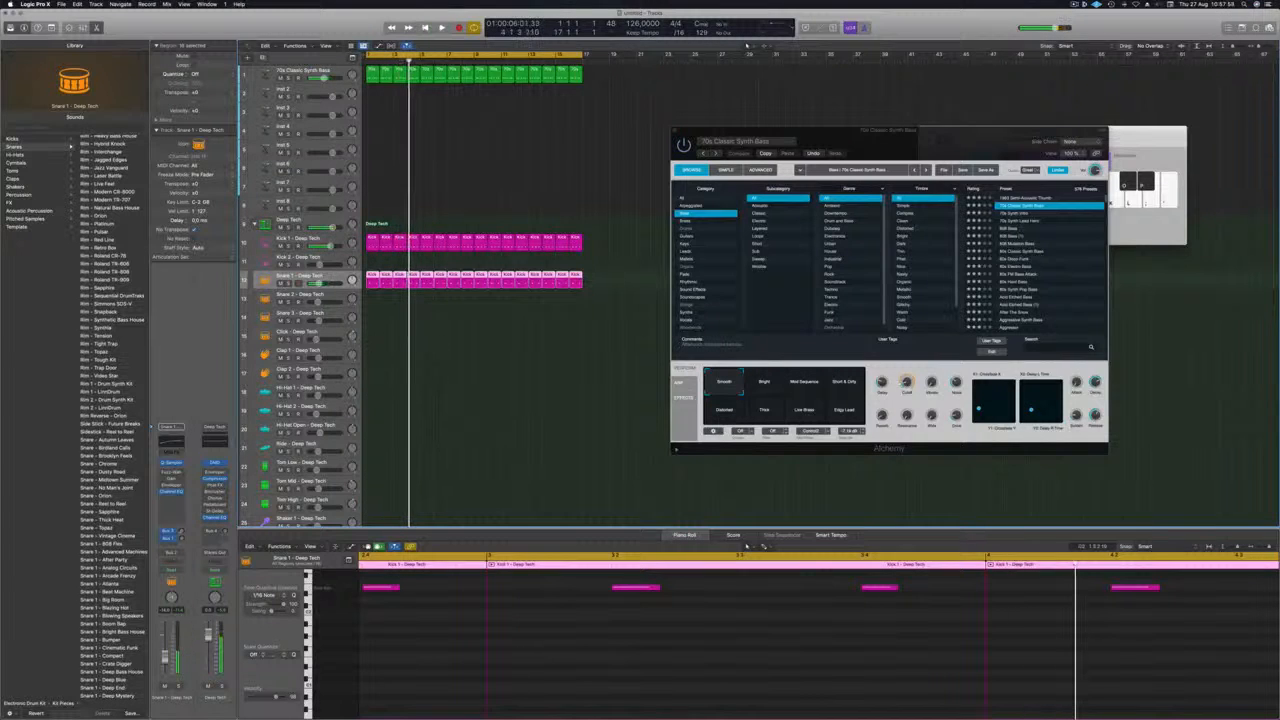
Copy the first Kick 1 region to the start of the Hi-Hat Open track and bring up its notes.
left_click(372, 275)
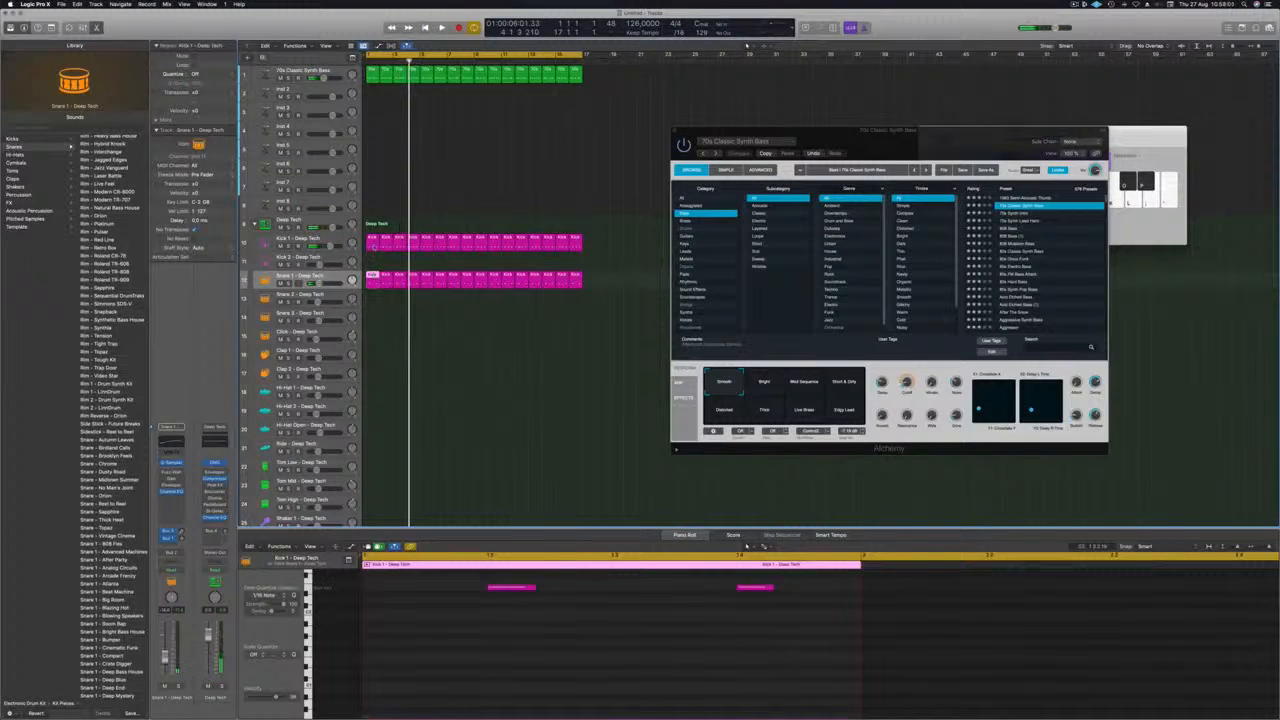
left_click_drag(372, 240, 372, 430)
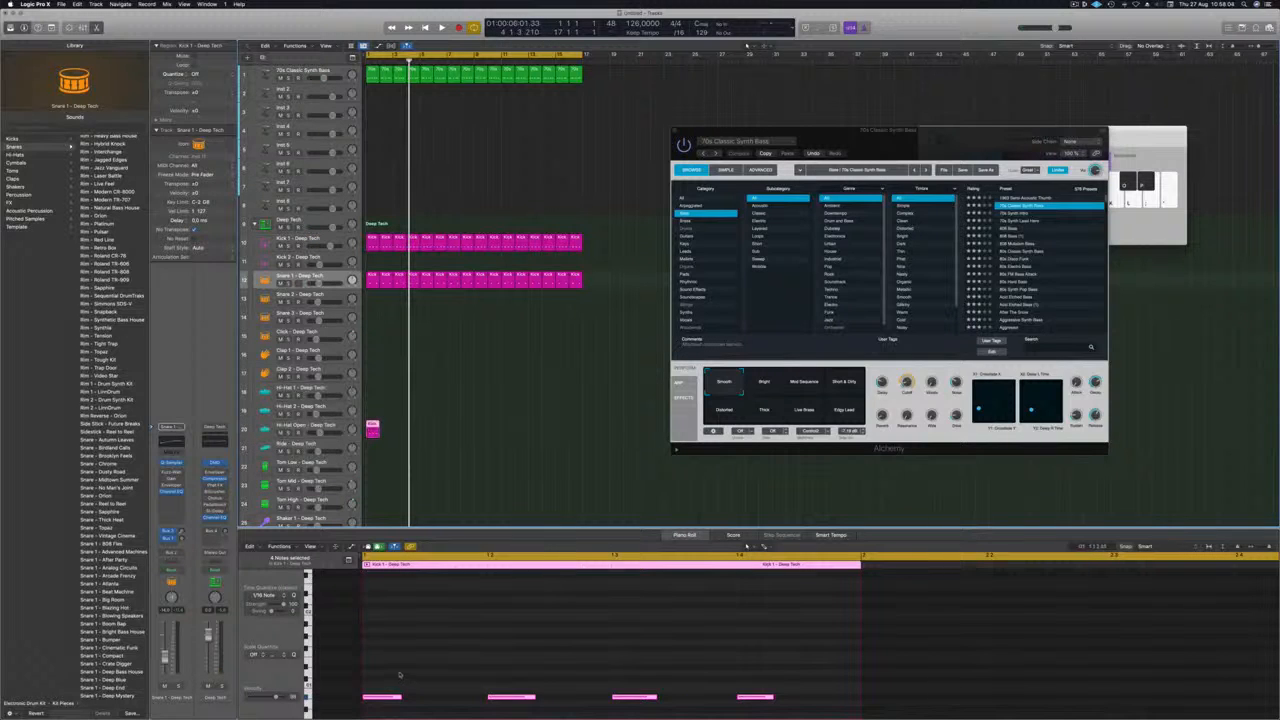
scroll(399, 675, "down", 10)
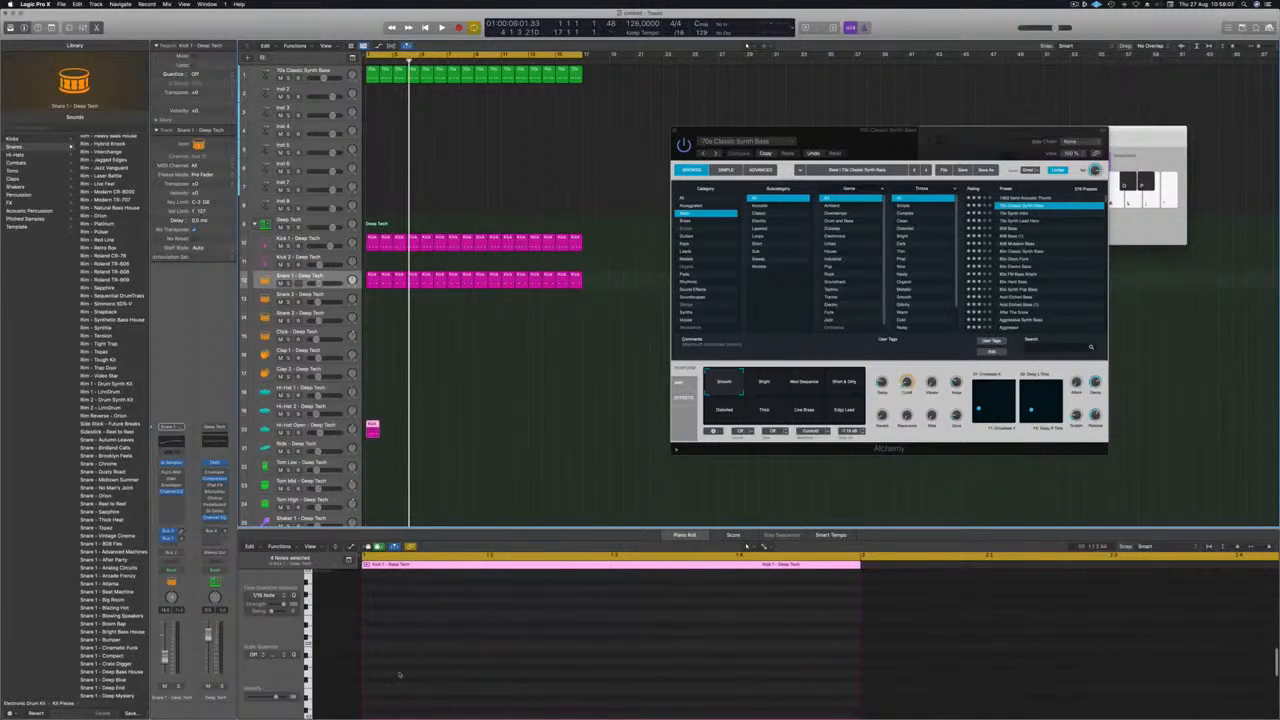
scroll(379, 680, "down", 3)
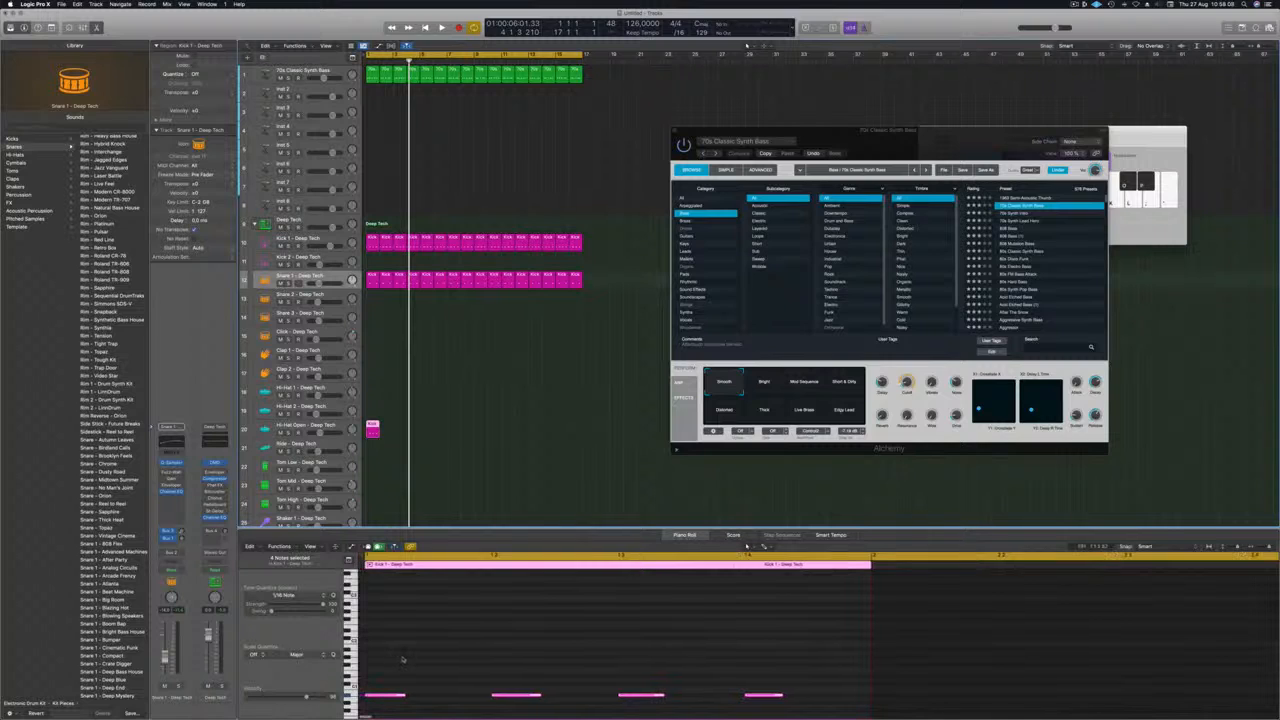
scroll(402, 659, "up", 2)
scroll(405, 659, "left", 2)
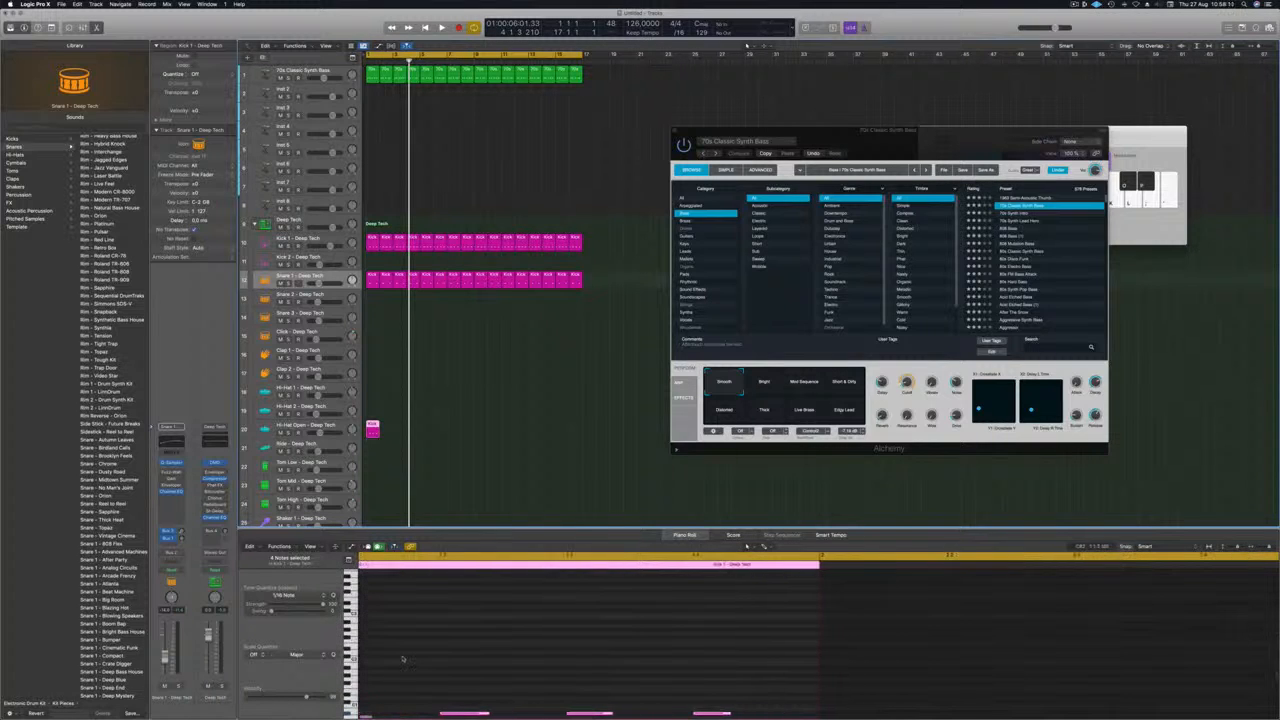
Reopen the Hi-Hat Open region's notes, select all four, and play the pattern with the other tracks.
left_click(443, 360)
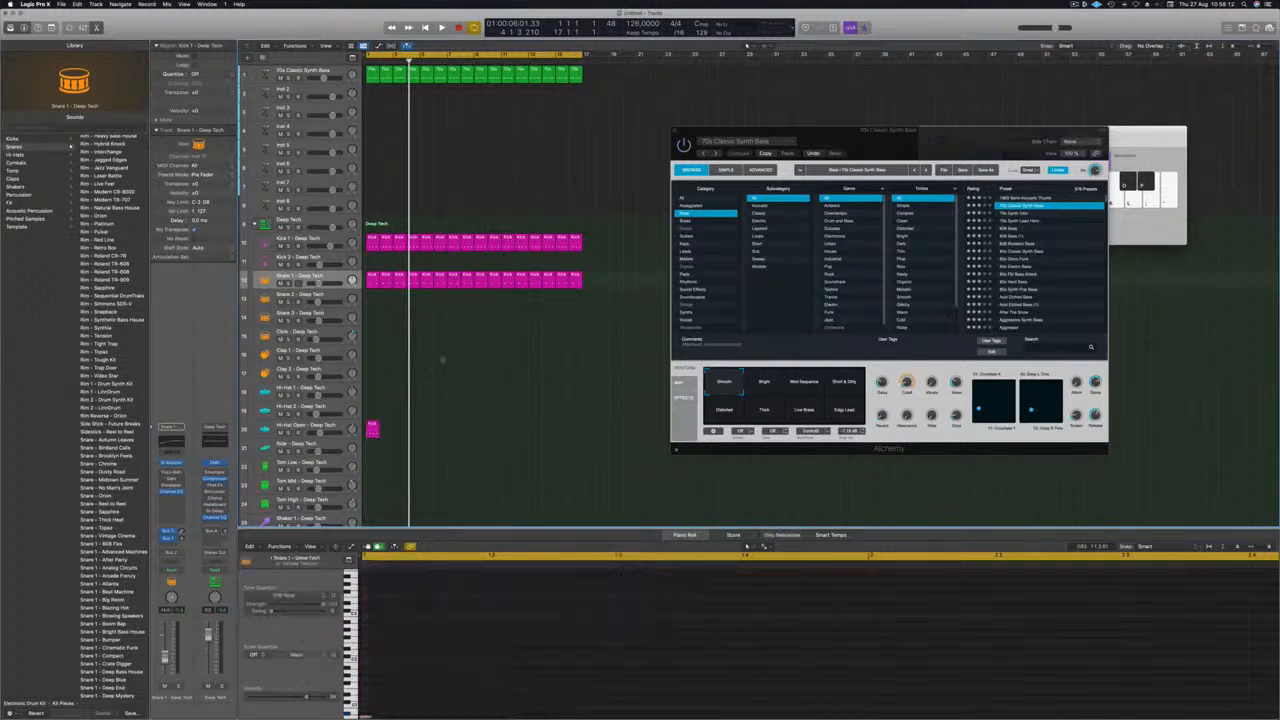
left_click(369, 431)
left_click(377, 562)
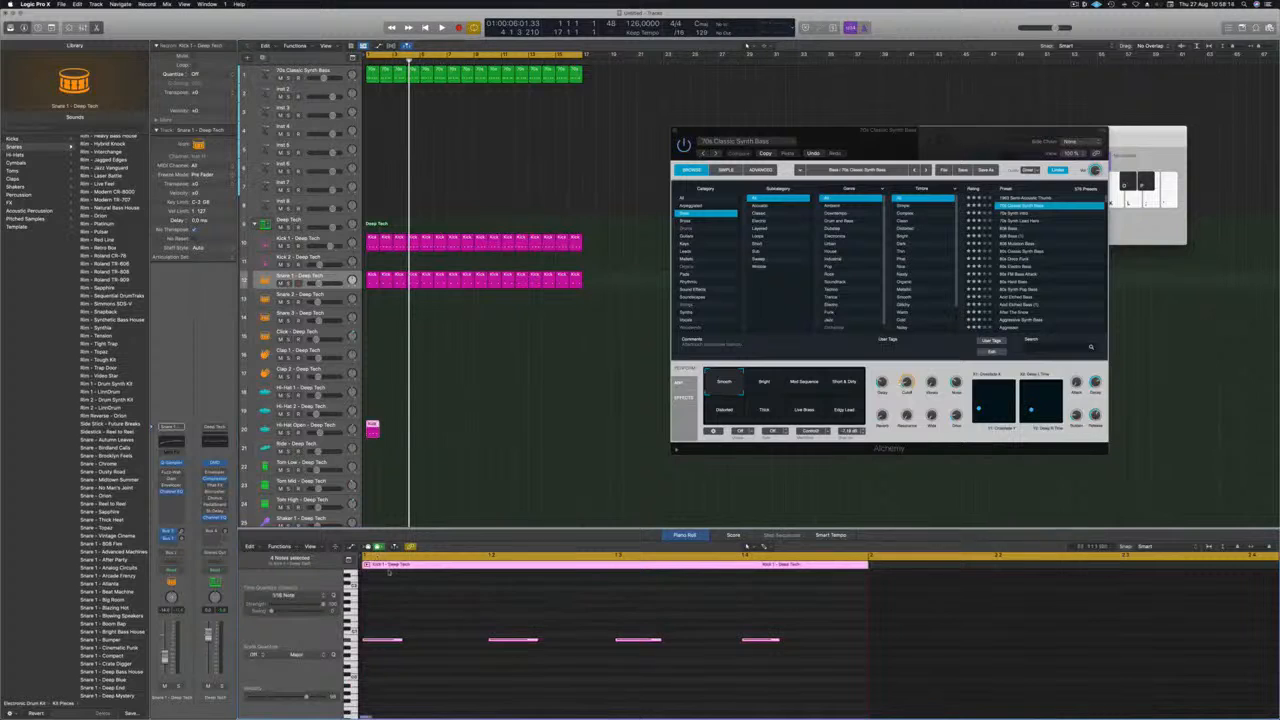
scroll(385, 580, "up", 3)
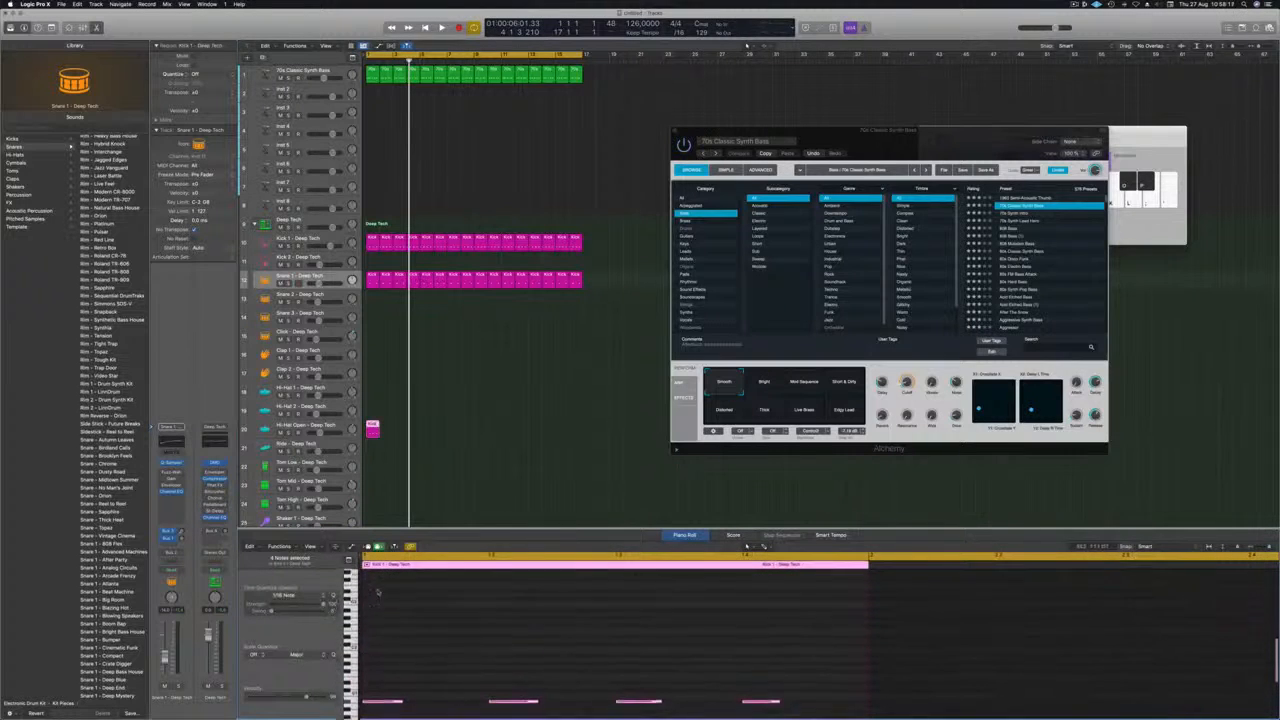
scroll(377, 592, "up", 3)
scroll(377, 590, "down", 3)
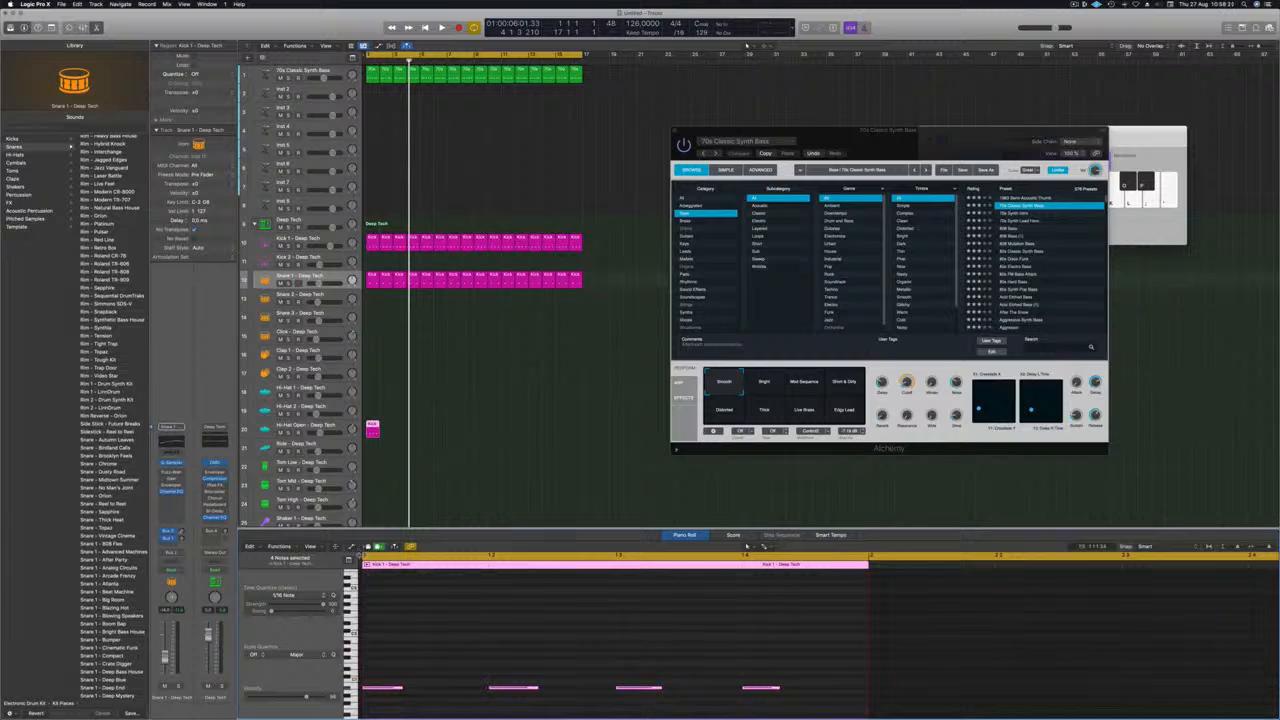
mouse_move(344, 620)
left_mouse_down()
mouse_move(367, 620)
mouse_move(332, 620)
left_mouse_up()
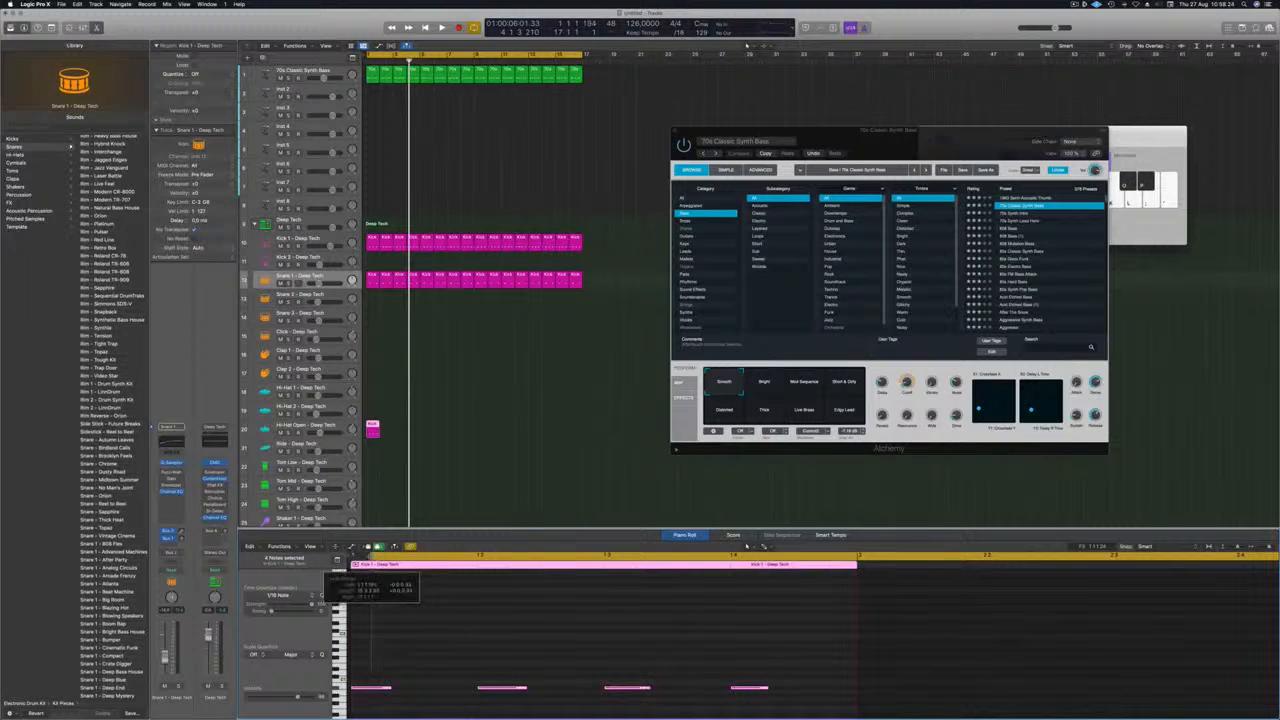
left_click_drag(374, 652, 797, 709)
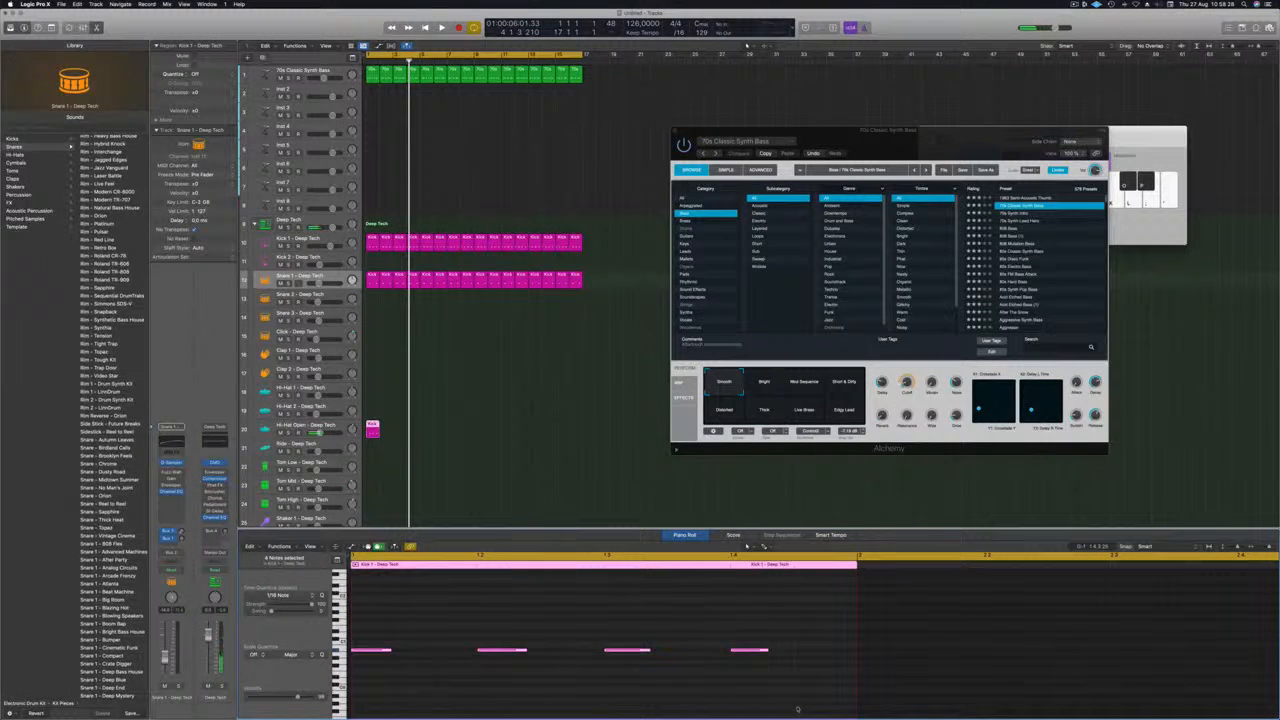
key("space")
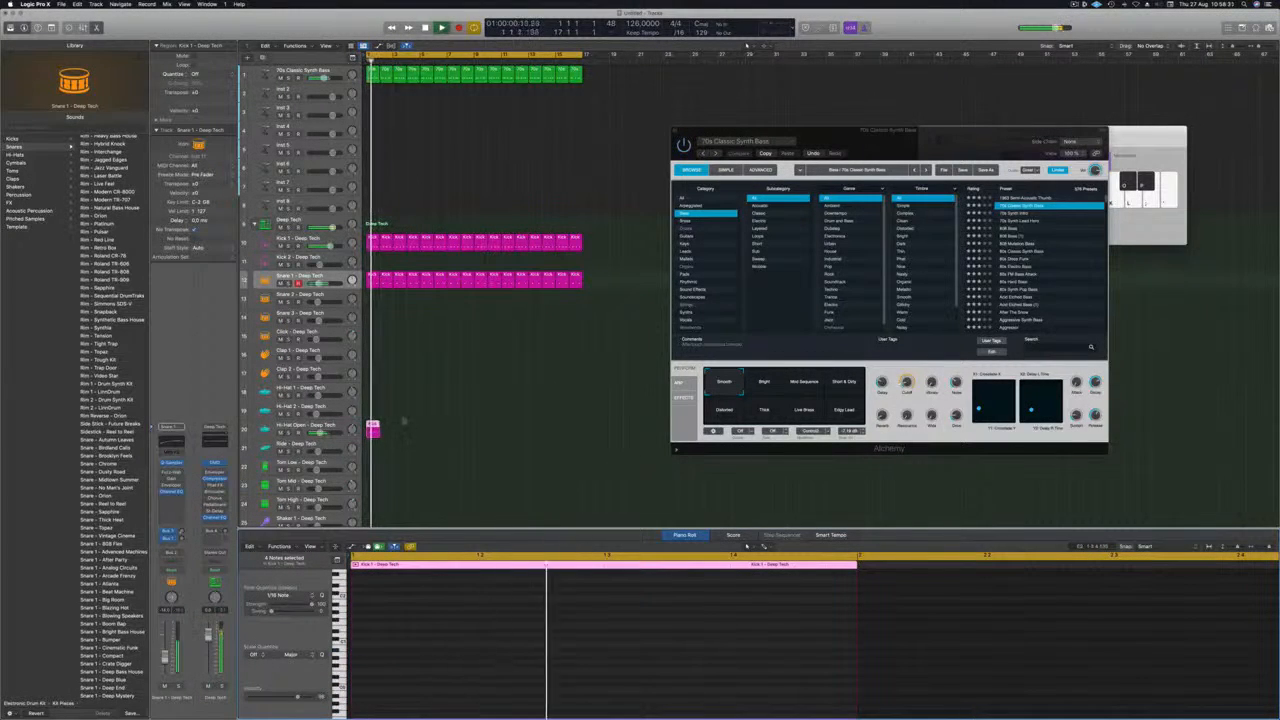
key("space")
Move all four open hi-hat notes half a beat later so they fall on the offbeats, and play the pattern.
key("e")
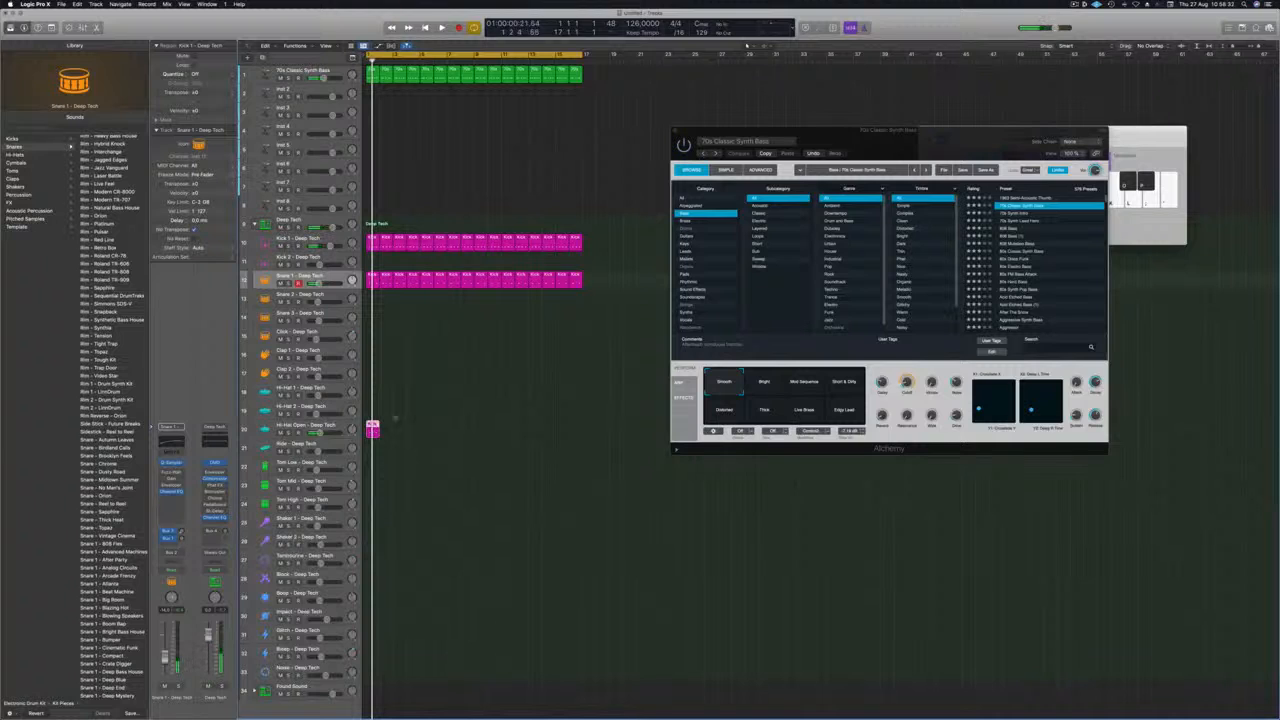
key("e")
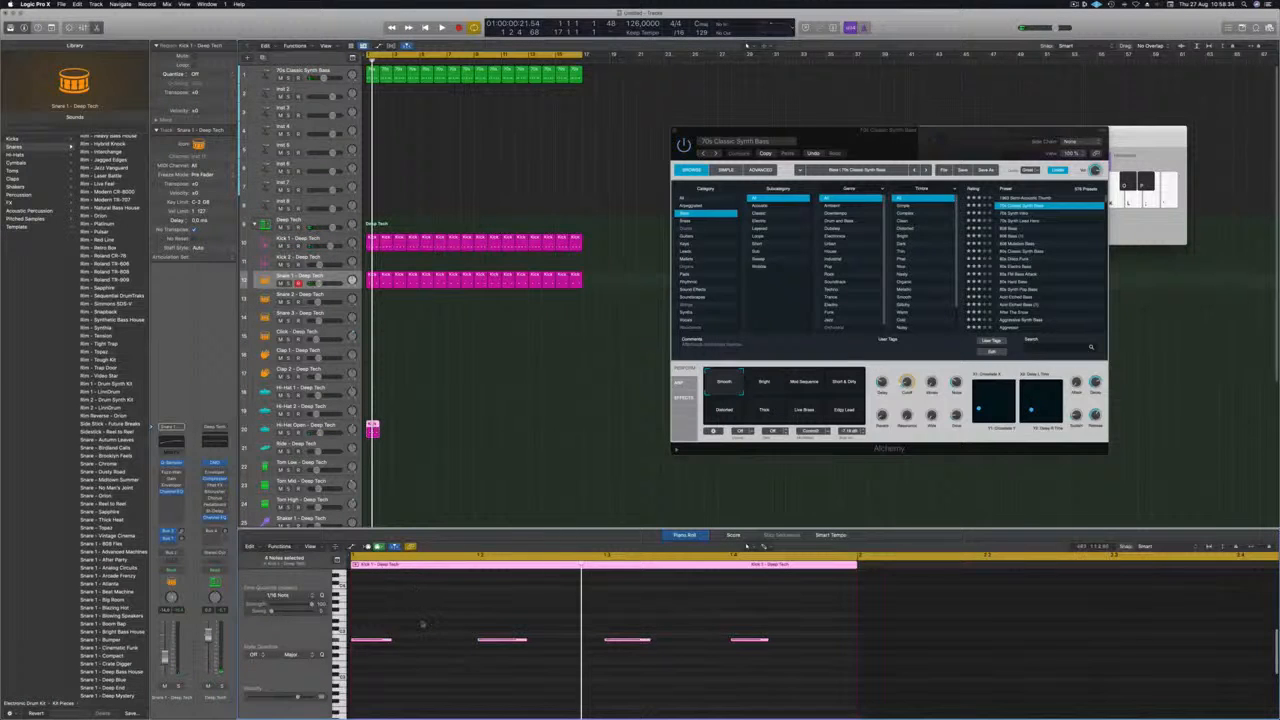
left_click_drag(373, 625, 762, 665)
key("alt+Left")
key("space")
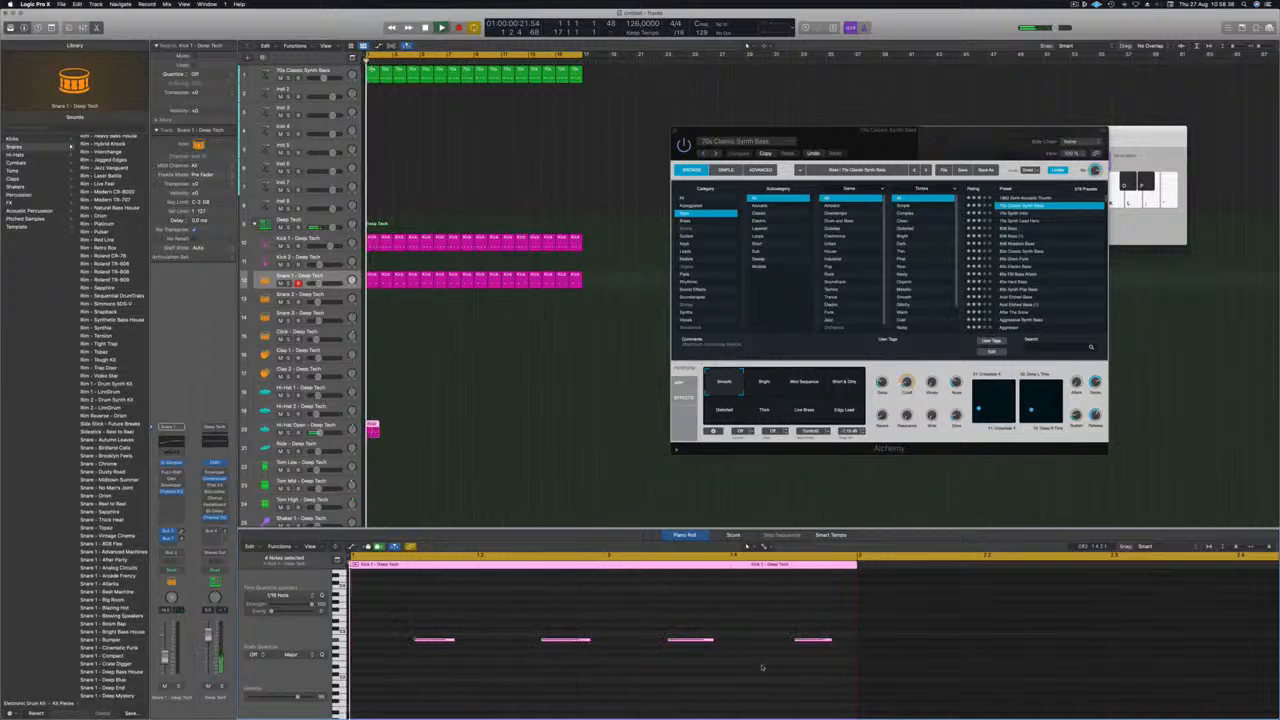
Try the open hi-hat notes at a higher pitch during playback, then transpose them back down.
key("alt+Up")
key("alt+Up")
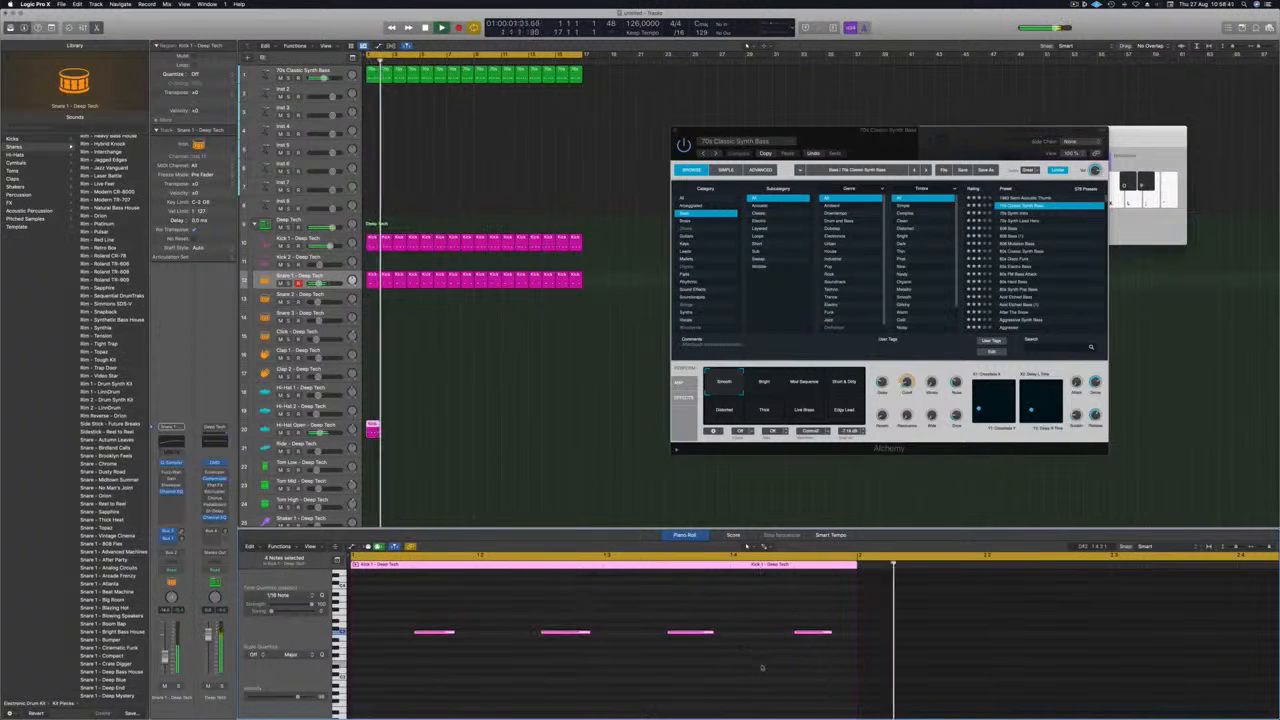
key("alt+Down")
key("alt+Down")
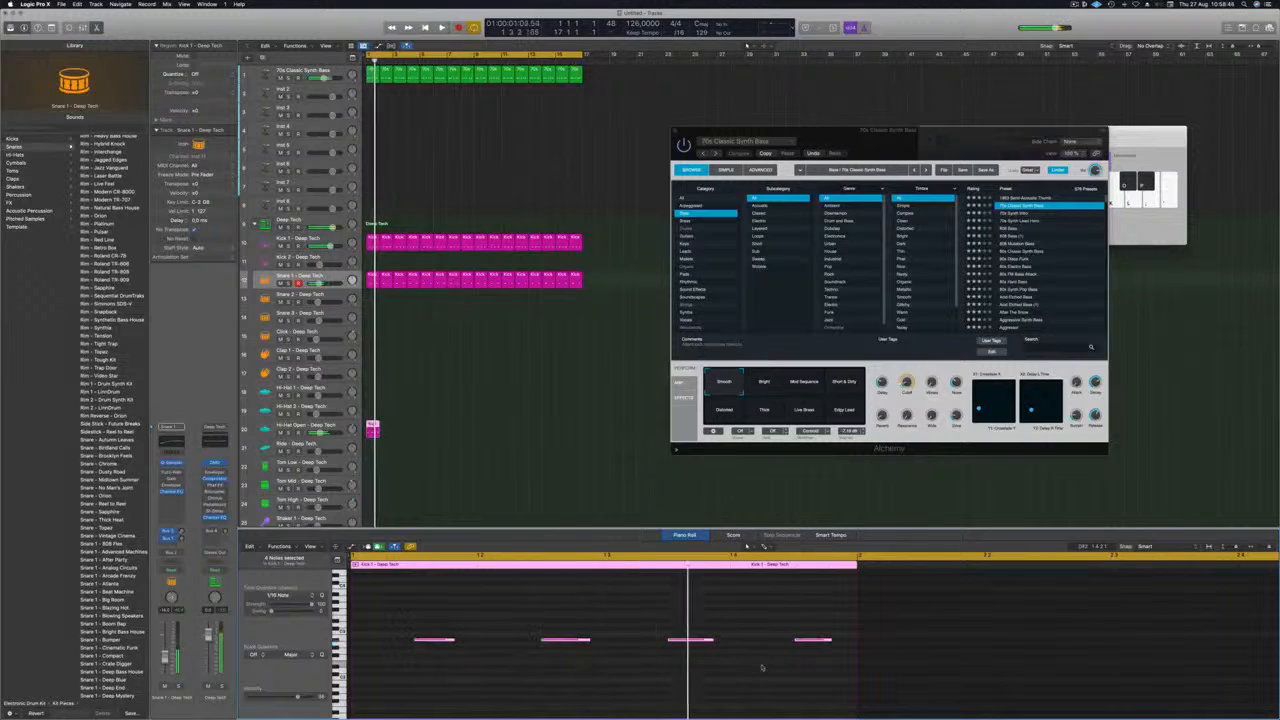
Reselect the Hi-Hat Open region and all four of its notes while the pattern plays.
key("Up")
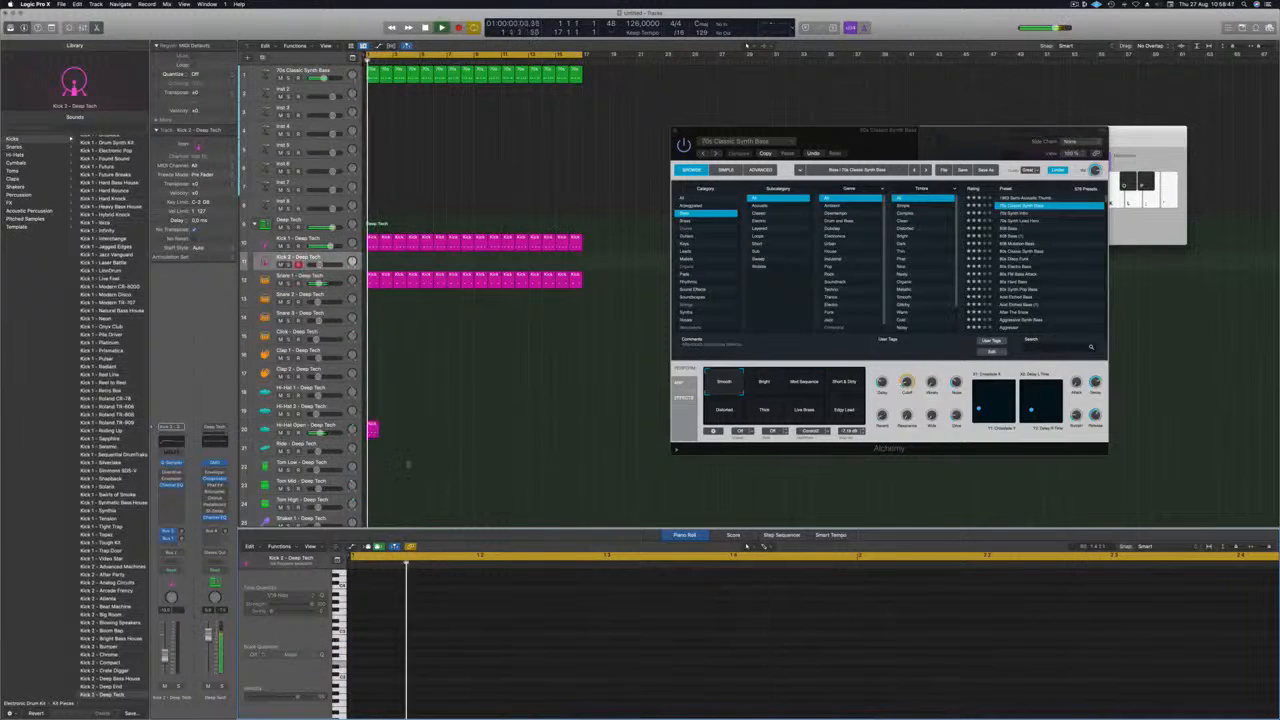
left_click(374, 430)
left_click_drag(408, 600, 841, 708)
scroll(502, 651, "up", 5)
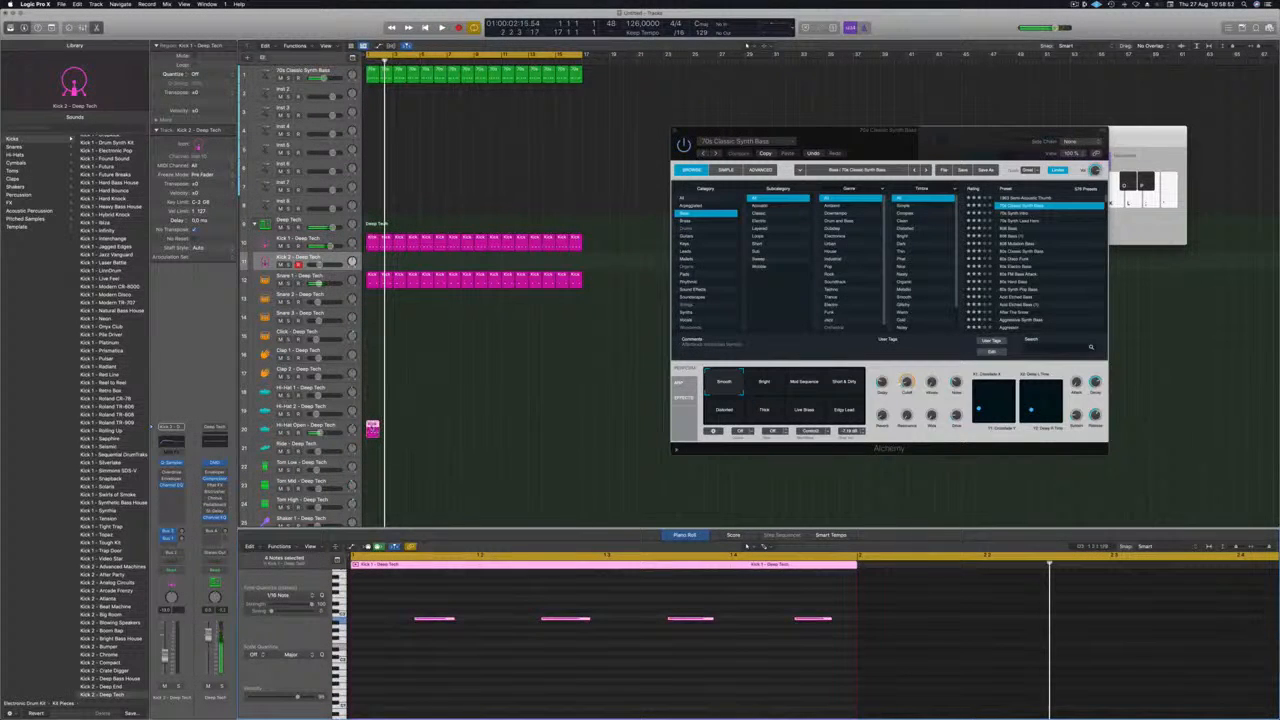
Repeat the one-bar Hi-Hat Open region along its track so the pattern fills all 16 bars.
mouse_move(371, 429)
left_mouse_down()
mouse_move(426, 431)
mouse_move(384, 427)
left_mouse_up()
left_click(371, 427, "shift")
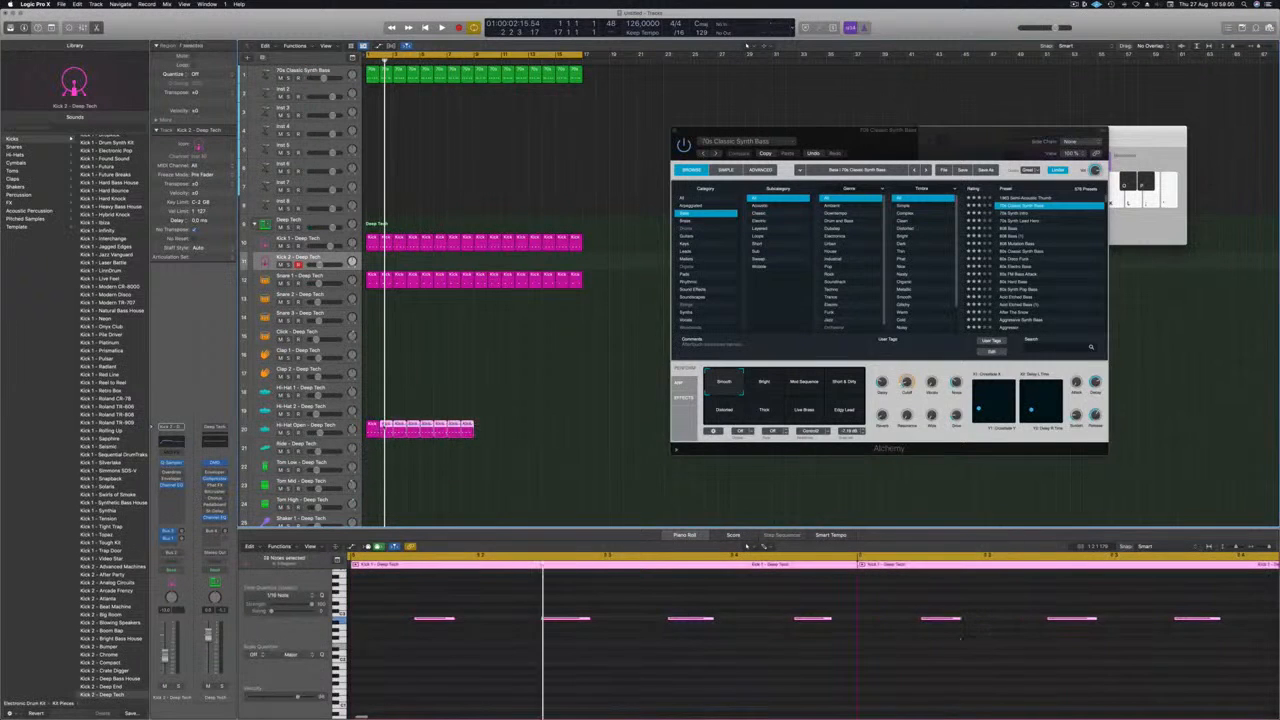
left_click(489, 434)
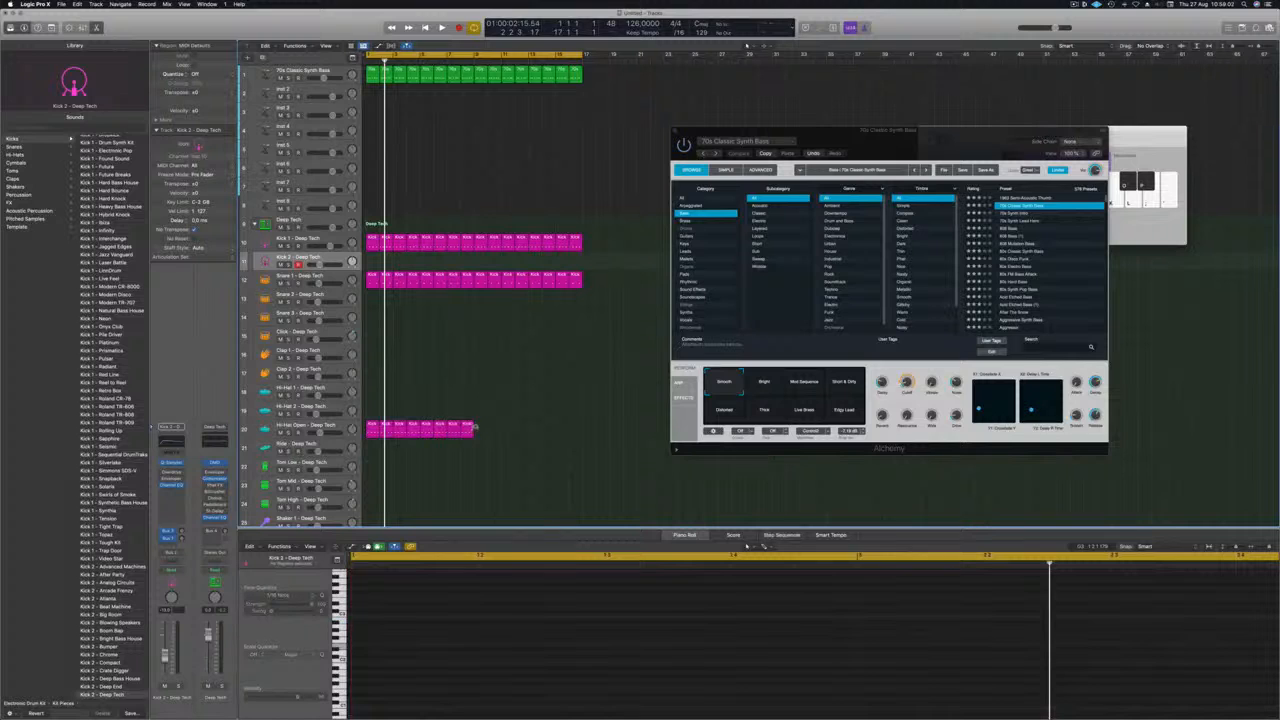
mouse_move(474, 427)
left_mouse_down()
mouse_move(578, 432)
mouse_move(368, 430)
mouse_move(480, 437)
left_mouse_up()
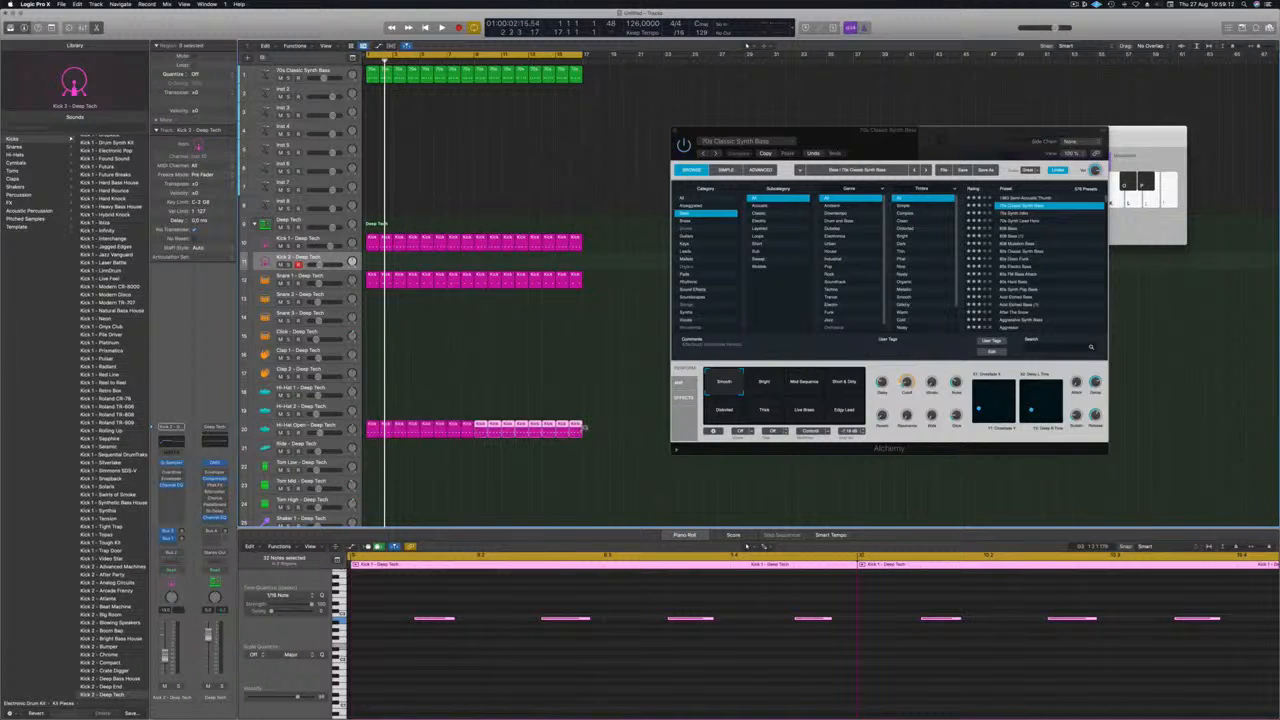
left_click_drag(608, 432, 582, 432)
Play the arrangement from the start, lower the Hi-Hat Open track's volume slightly, and stop playback.
key("space")
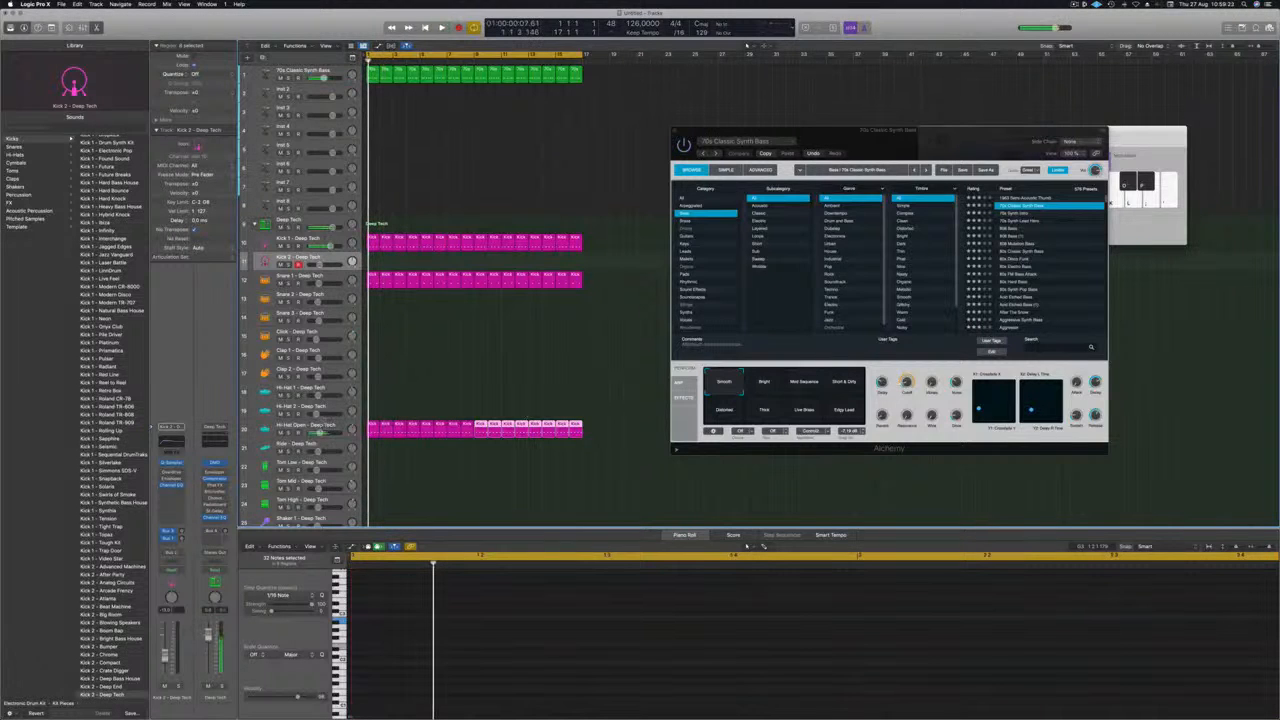
left_click(308, 426)
key("space")
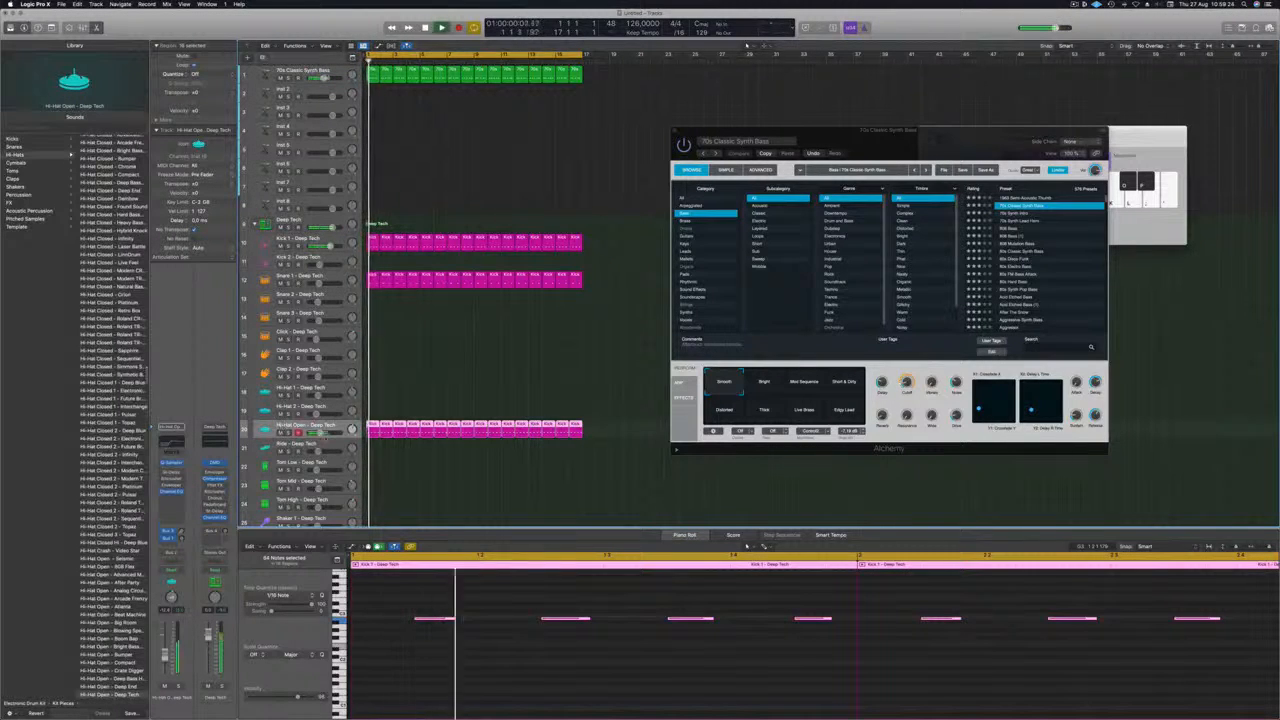
left_click_drag(319, 433, 315, 433)
scroll(400, 380, "down", 5)
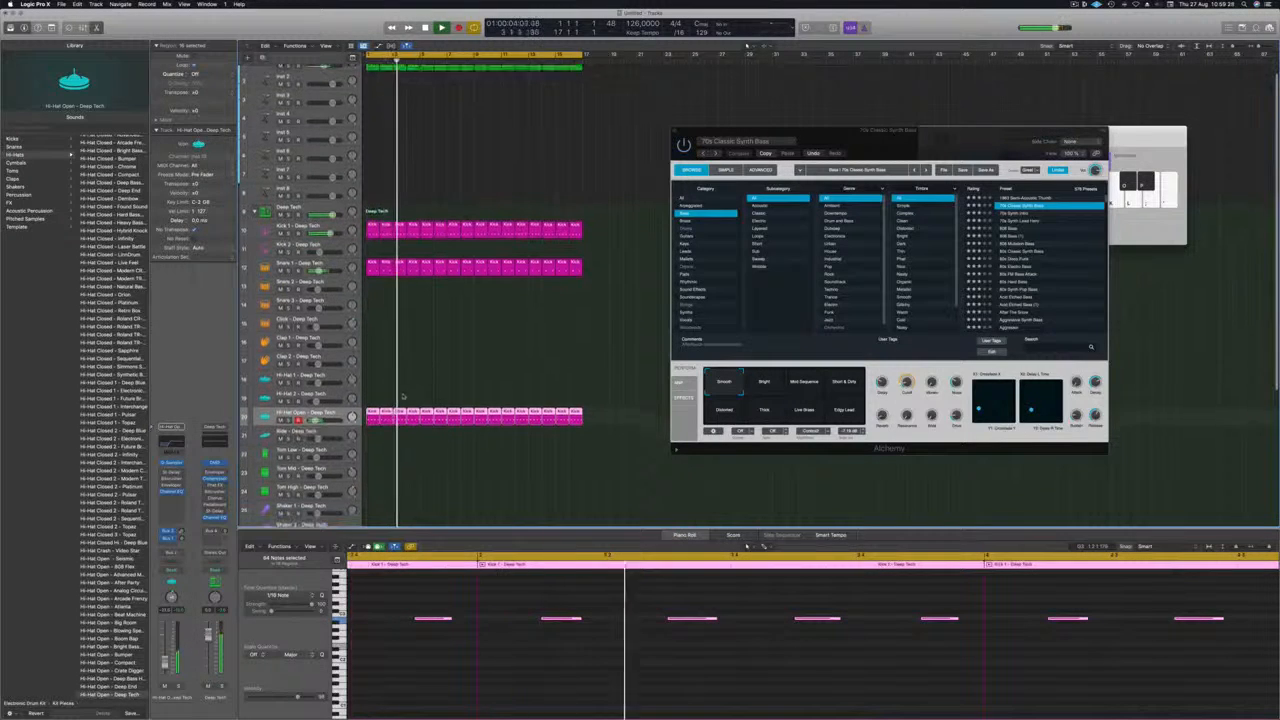
scroll(400, 376, "down", 1)
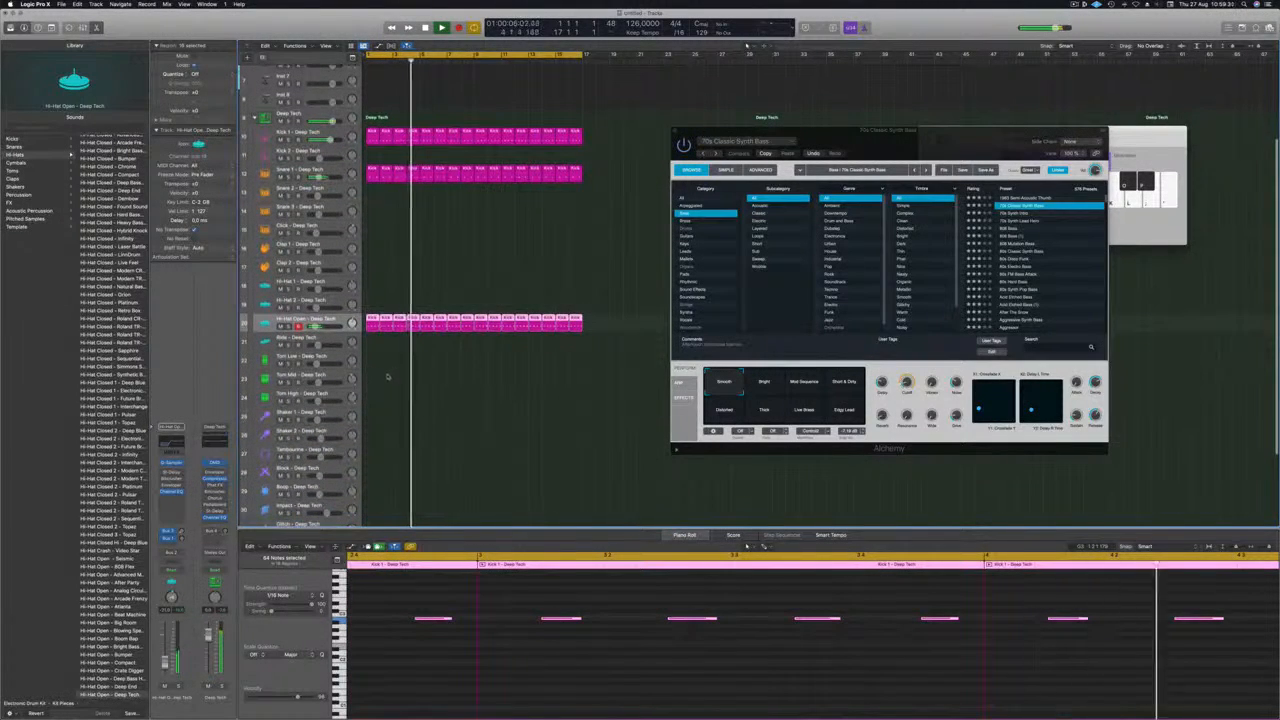
key("space")
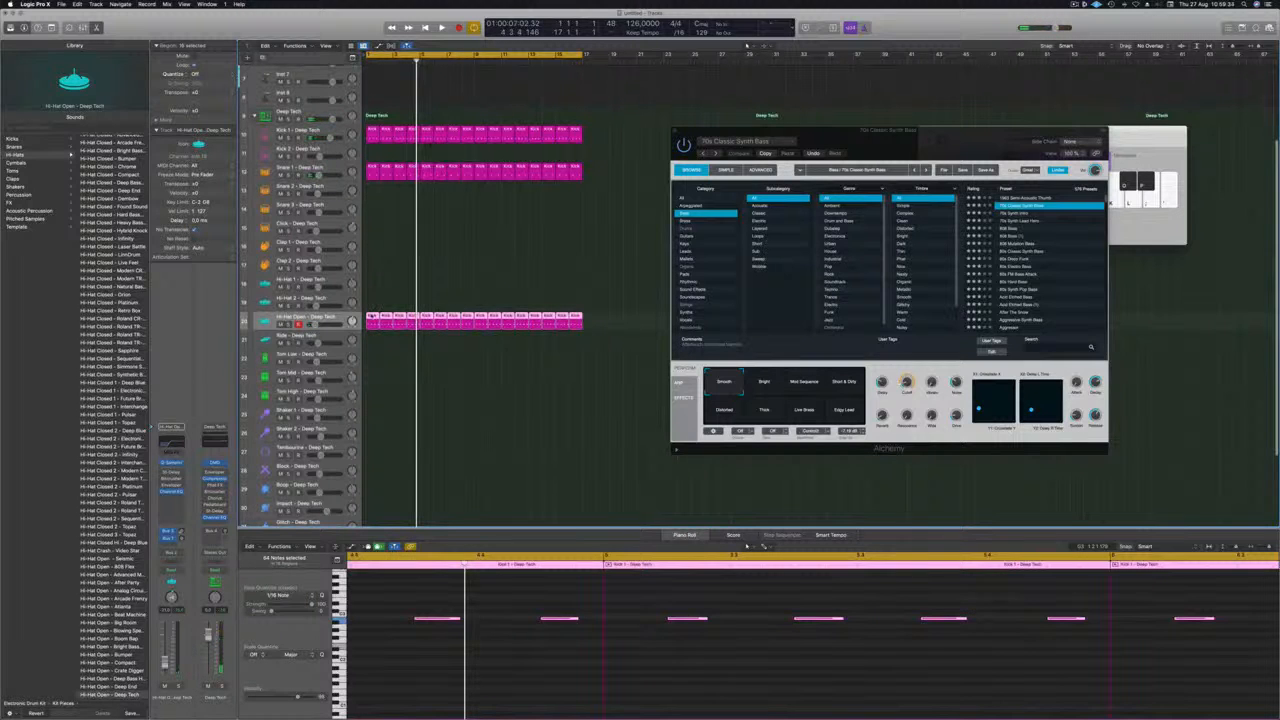
Copy the open hi-hat pattern to the Tom Low track, keeping only the first bar's region and its fourth note.
left_click_drag(372, 348, 372, 363)
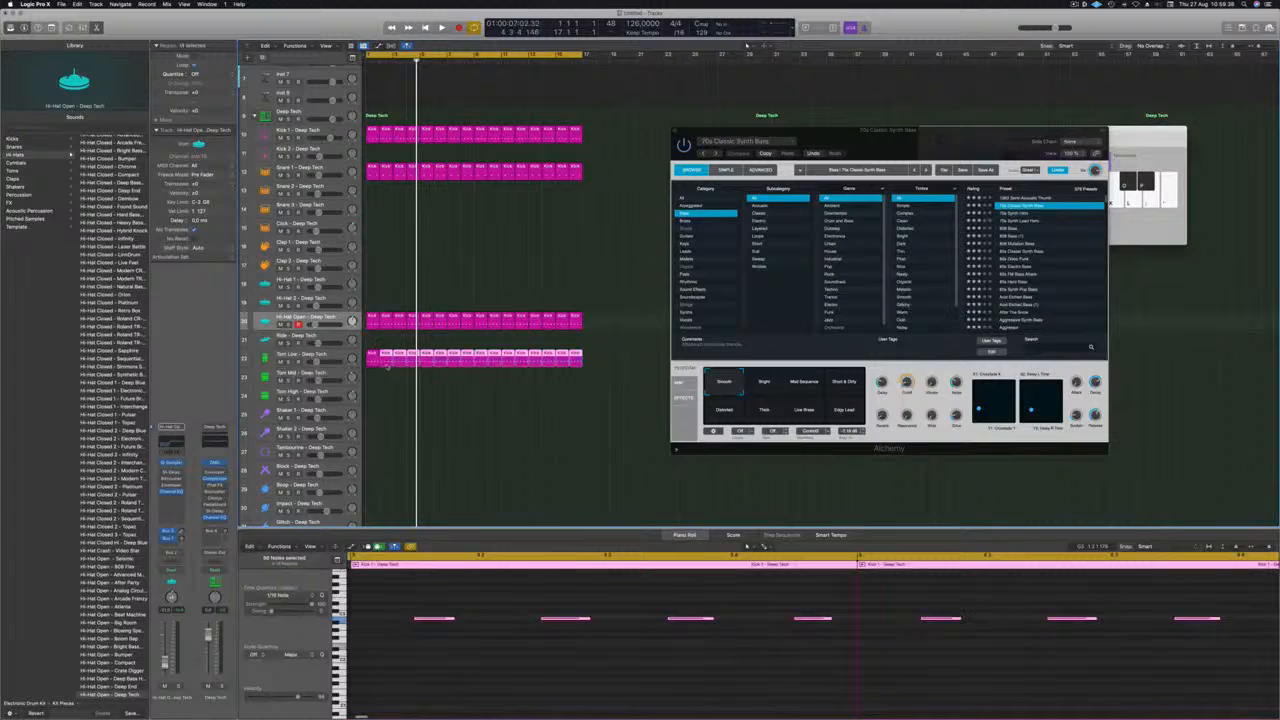
key("Delete")
left_click(374, 360)
left_click_drag(424, 613, 714, 629)
left_click_drag(845, 642, 845, 642)
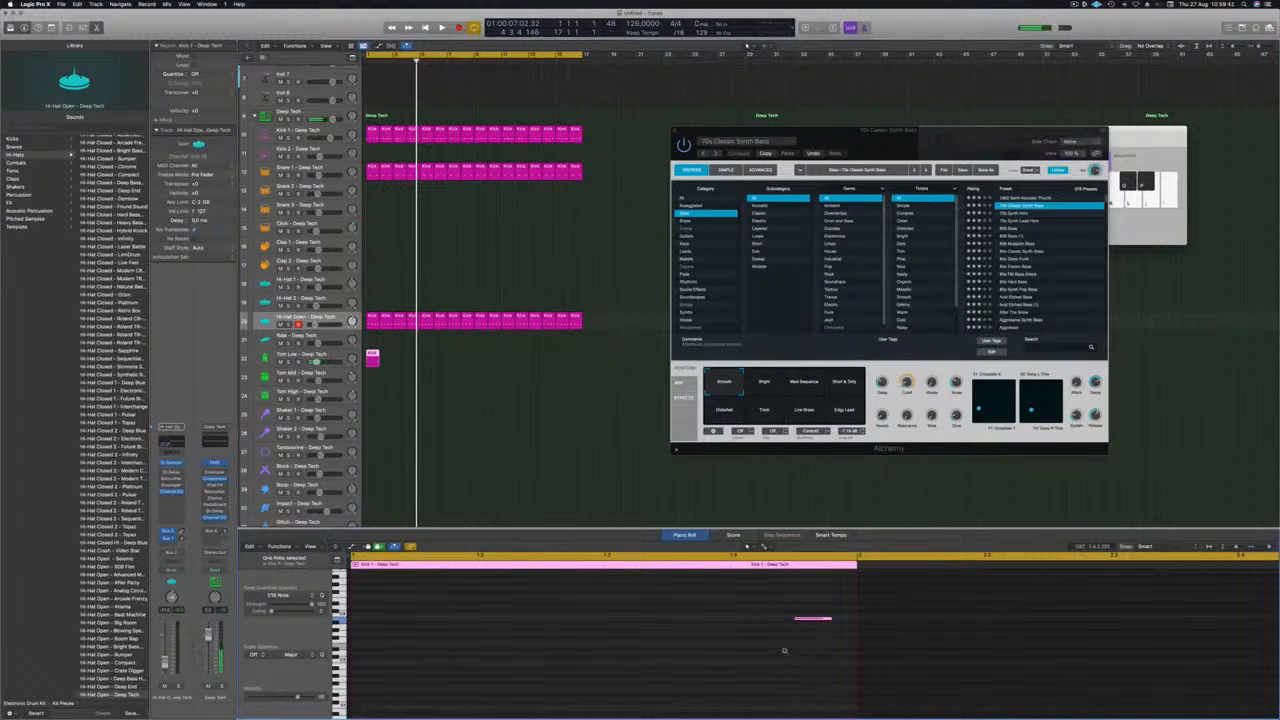
Play from the beginning and transpose the remaining Tom Low note down two octaves.
key("End")
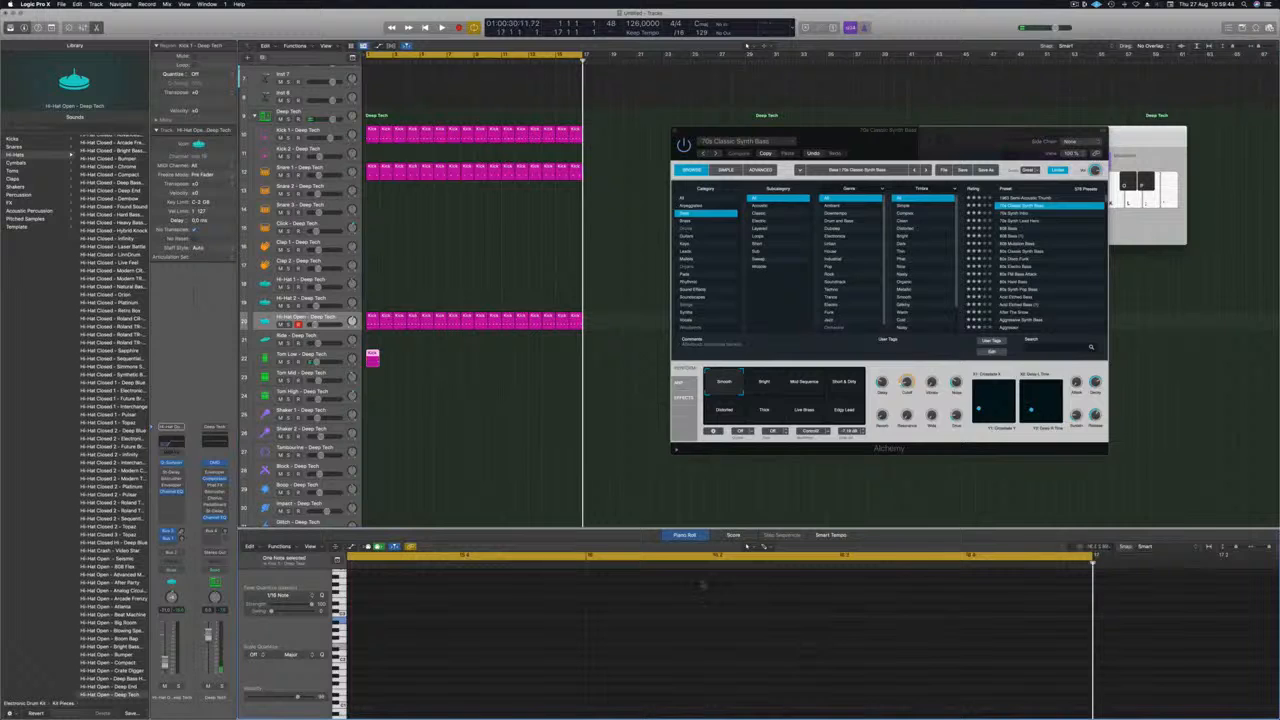
key("Return")
key("space")
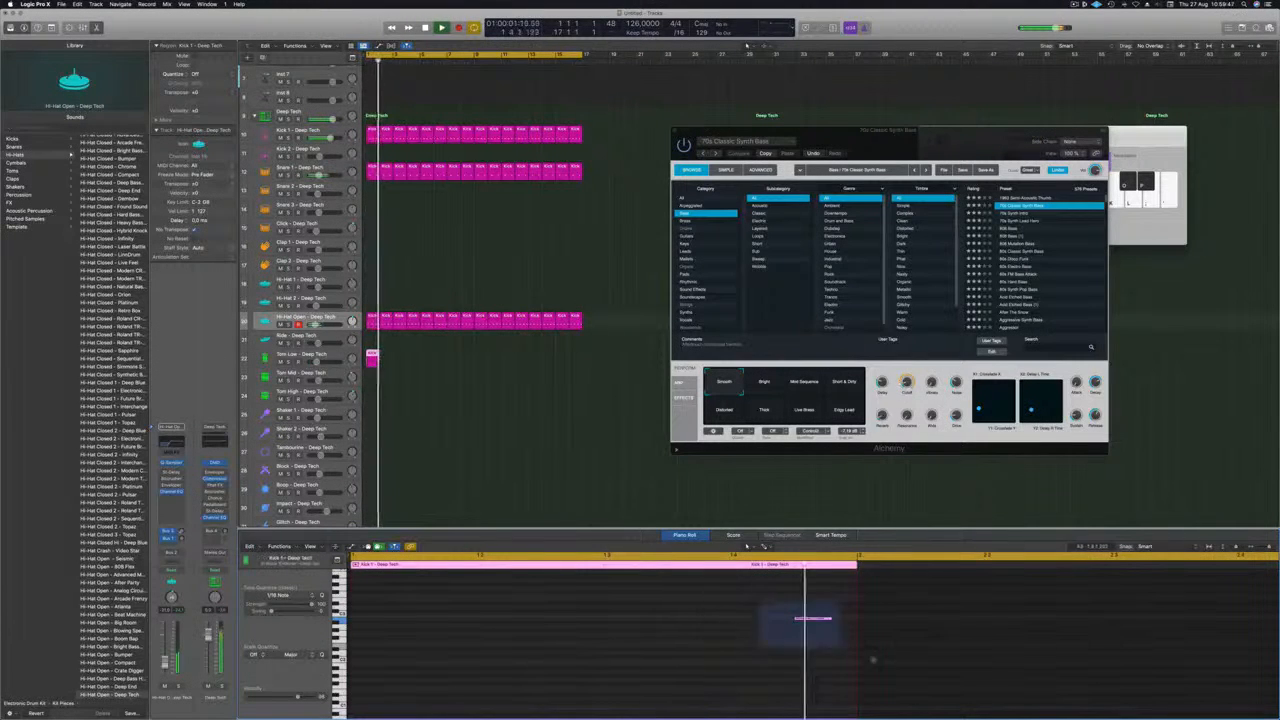
key("alt+shift+Down")
key("alt+shift+Down")
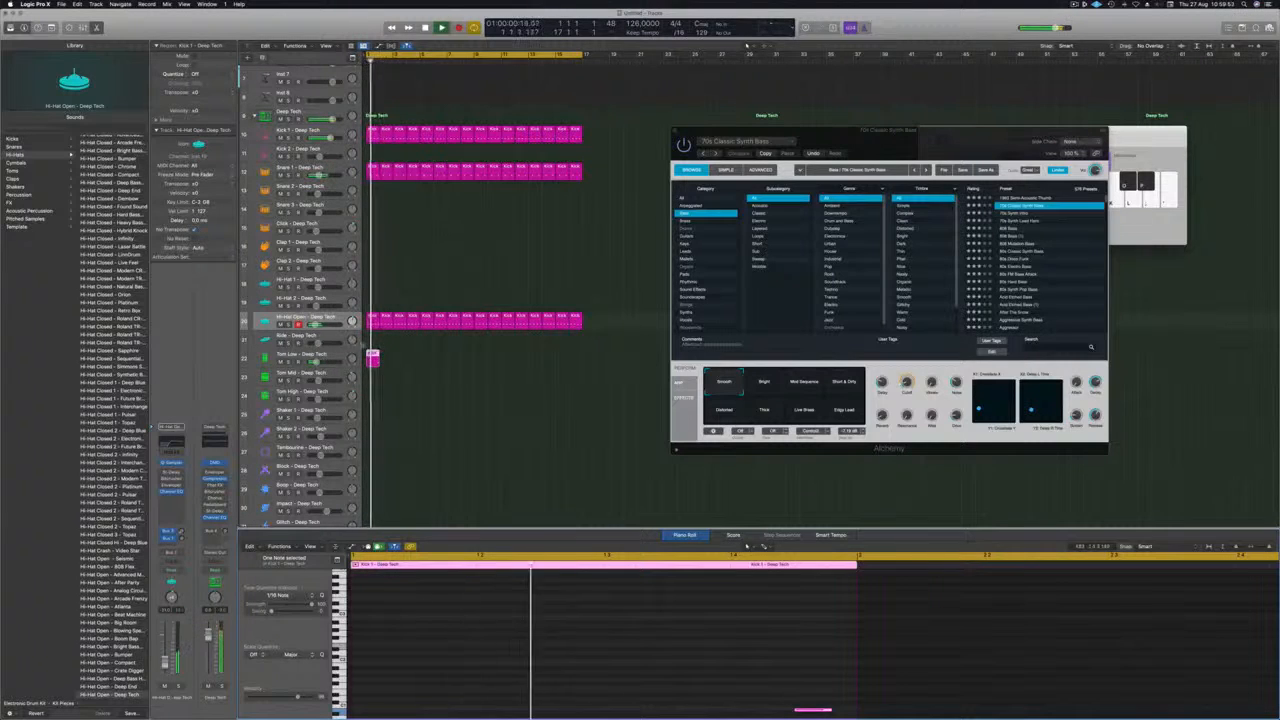
Repeat the one-bar Tom Low region across all 16 bars and play it with the other drums.
left_click_drag(372, 360, 391, 361)
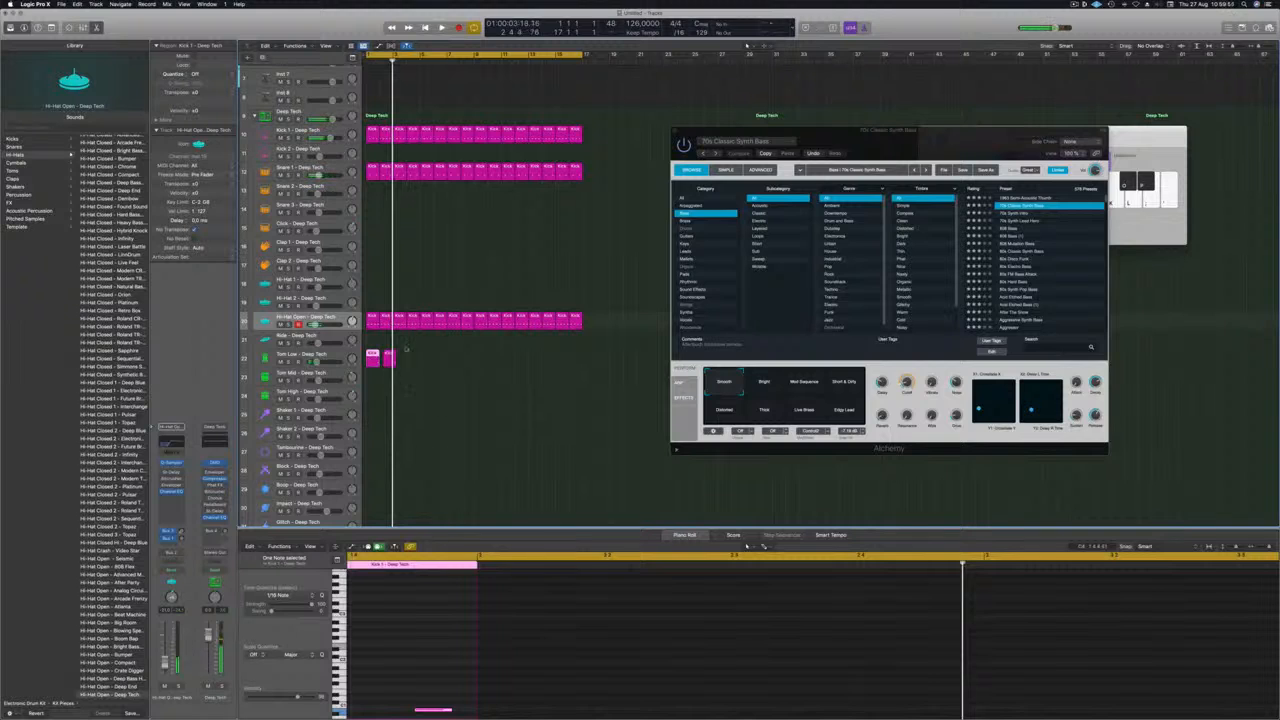
left_click(386, 358)
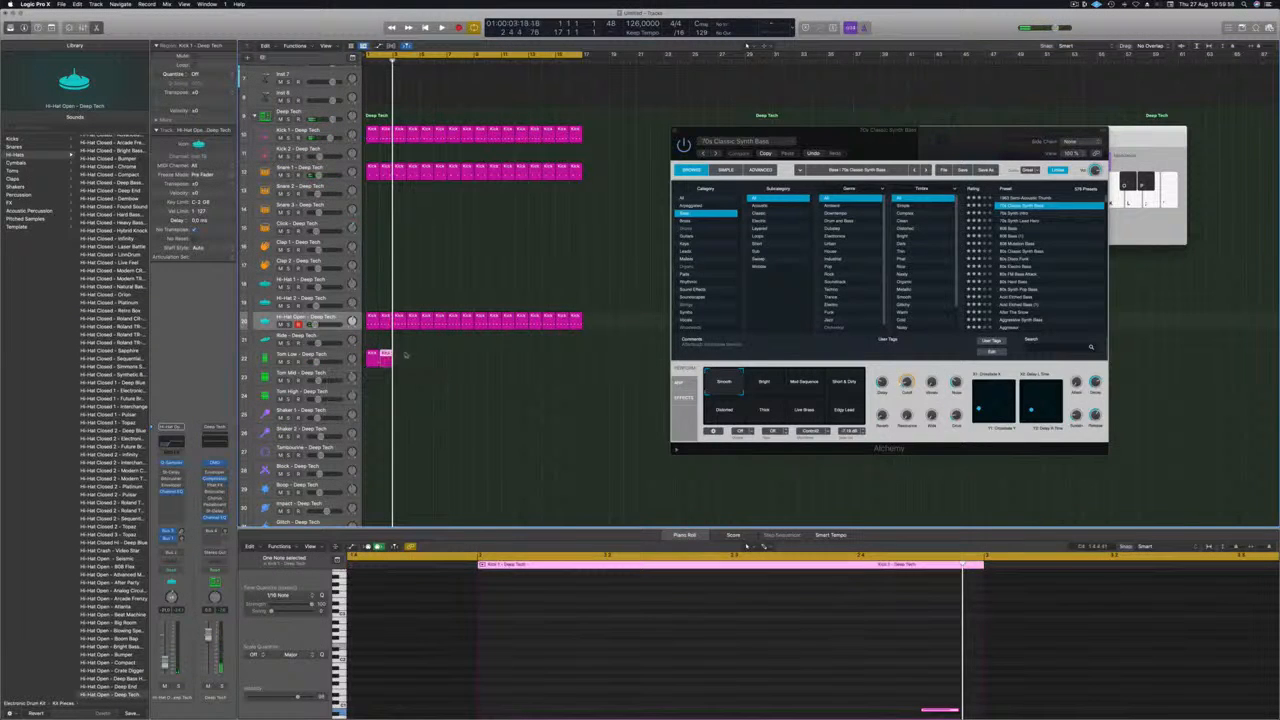
key("space")
left_click_drag(371, 356, 479, 358)
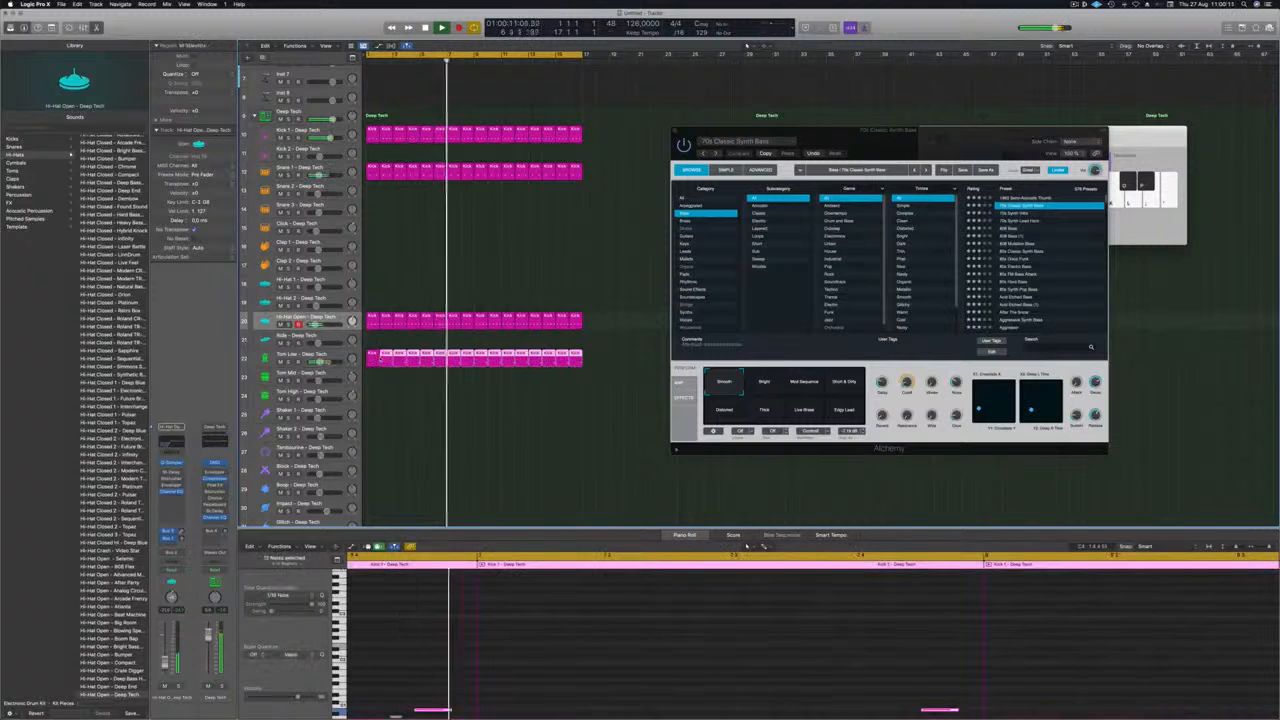
scroll(495, 667, "down", 8)
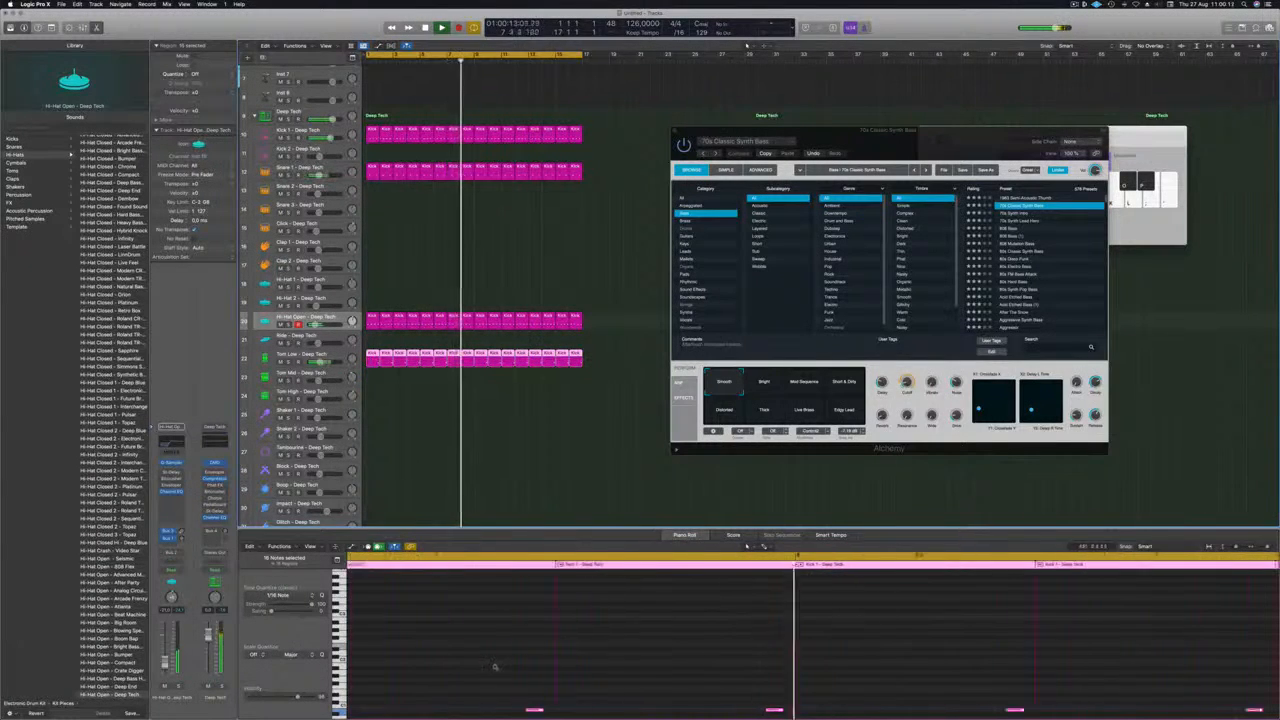
scroll(609, 661, "down", 8)
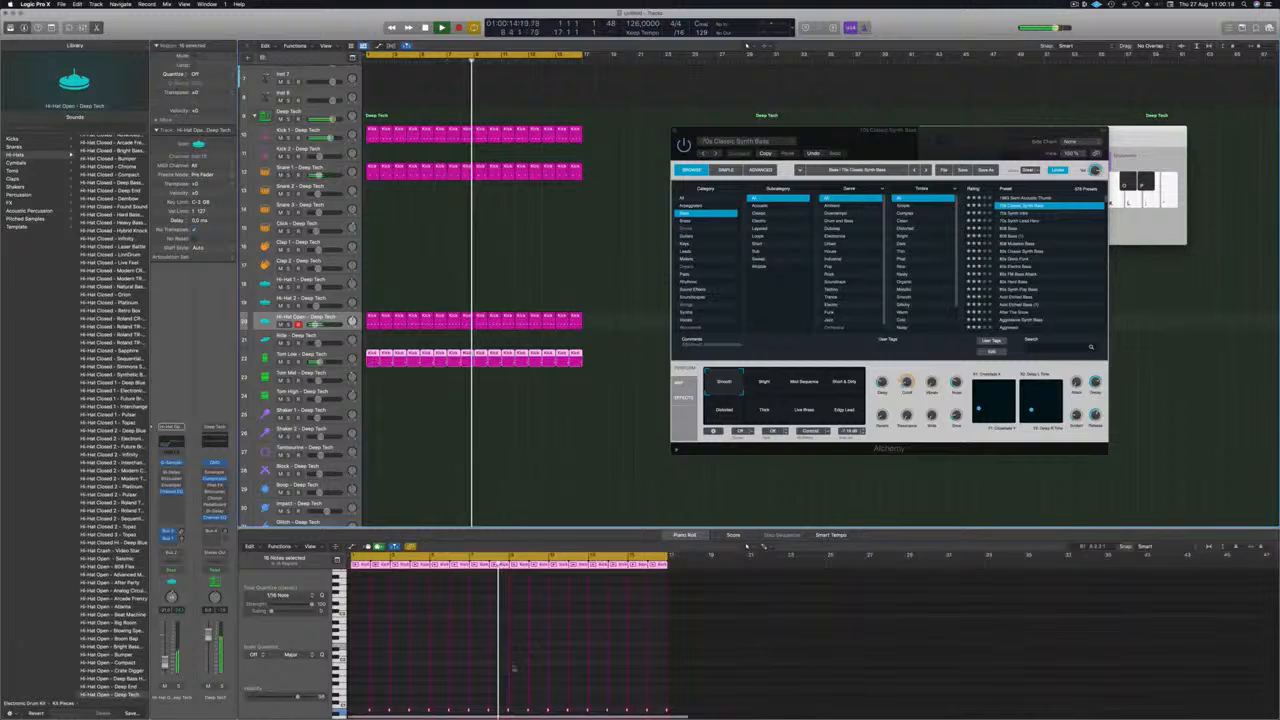
left_click(614, 660)
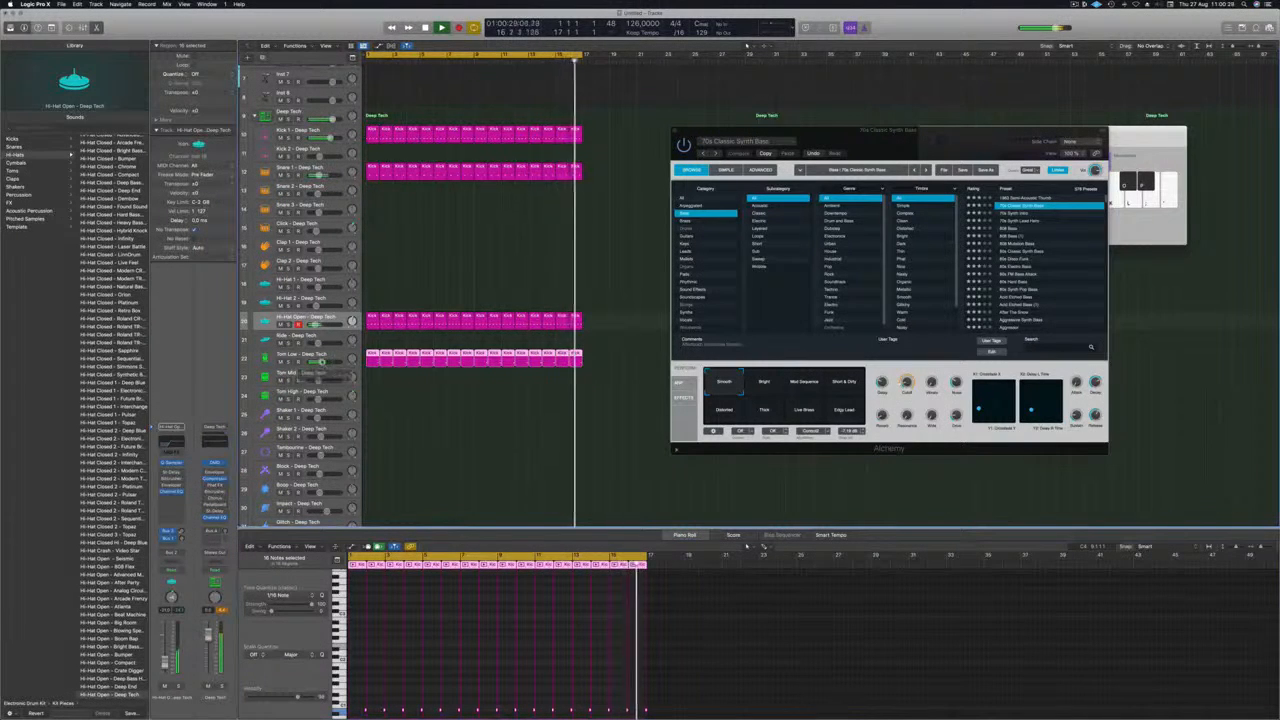
Replace the Tom Low track's sound with Tom Low - Atlanta during playback.
left_click(289, 356)
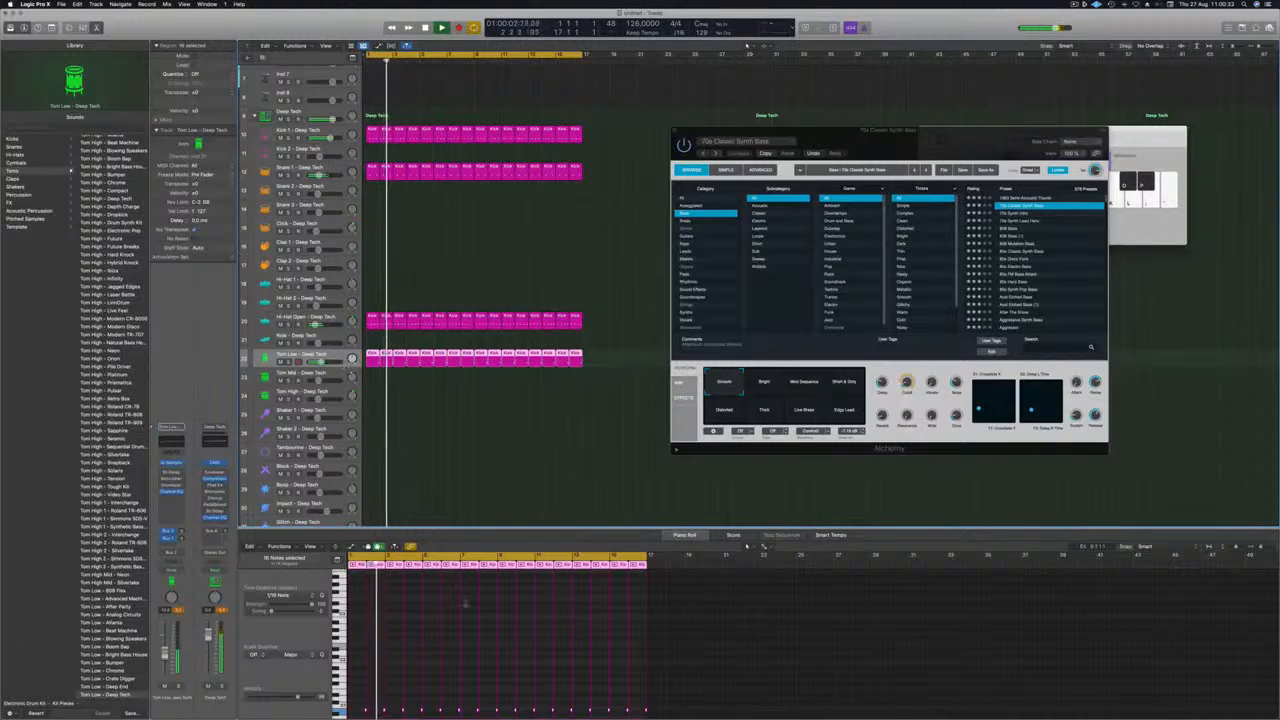
scroll(113, 420, "down", 3)
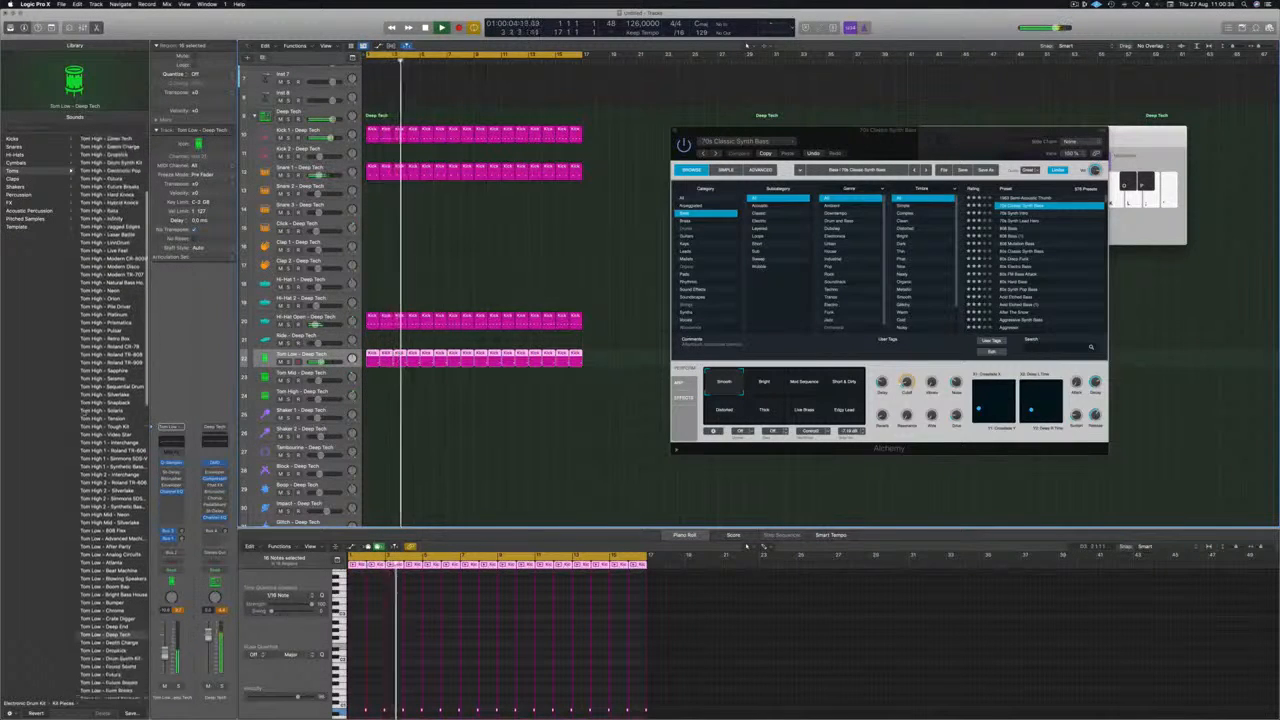
scroll(110, 452, "down", 5)
left_click(104, 449)
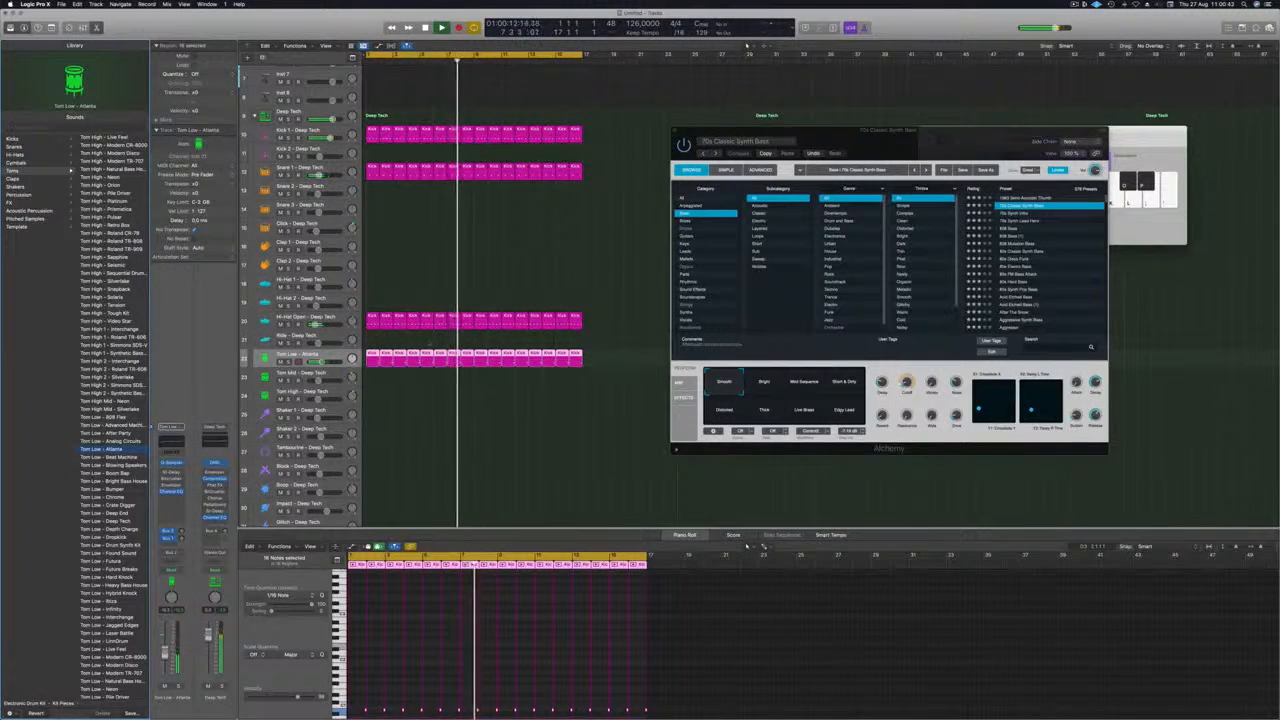
Copy the first Hi-Hat Open region onto the Shaker 2 track at bar 1.
left_click(309, 319)
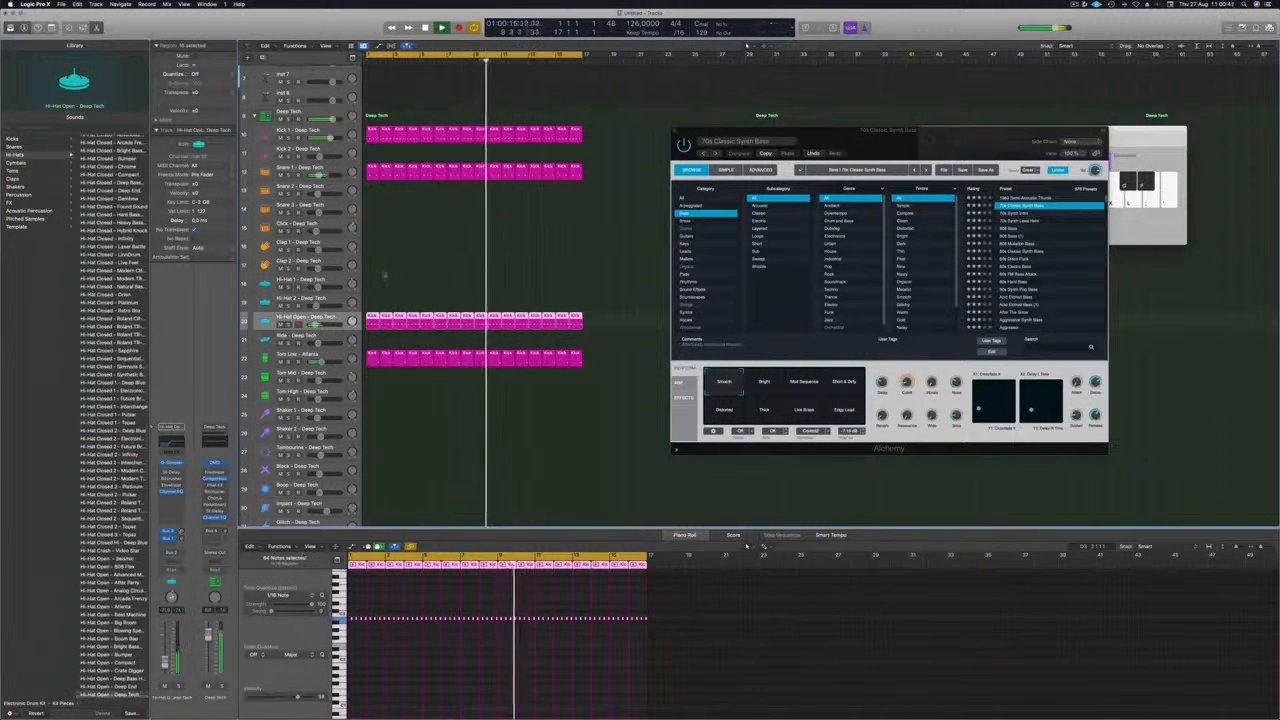
scroll(384, 276, "down", 1)
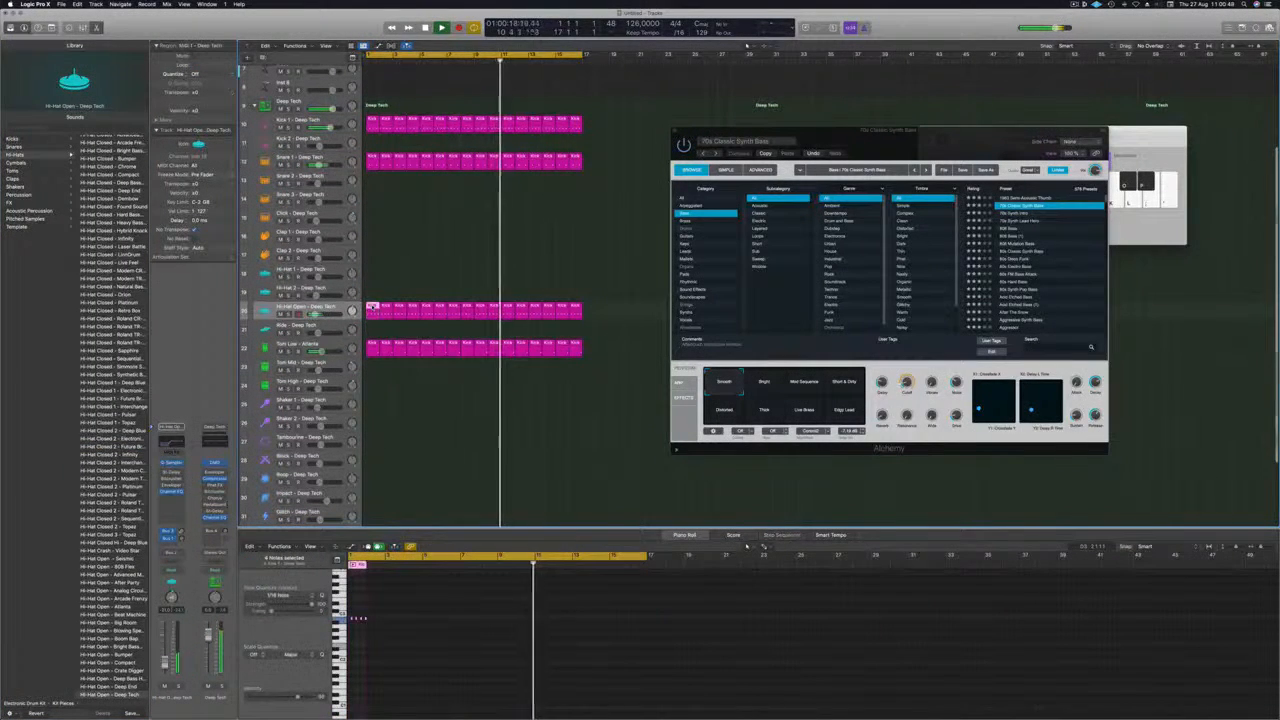
left_click_drag(372, 311, 372, 421)
Duplicate the four notes in the Shaker 2 region half a beat earlier, making a steady eight-note pattern.
scroll(384, 620, "up", 3)
scroll(384, 620, "left", 3)
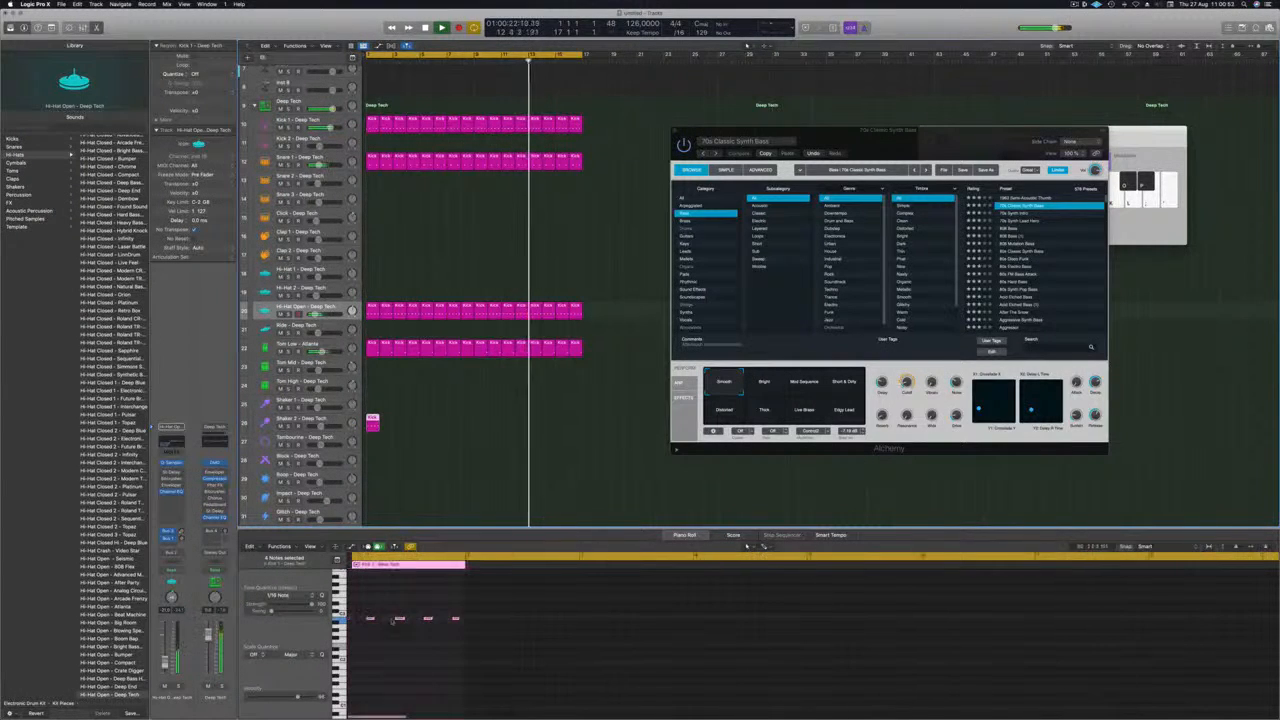
left_click_drag(364, 611, 455, 629)
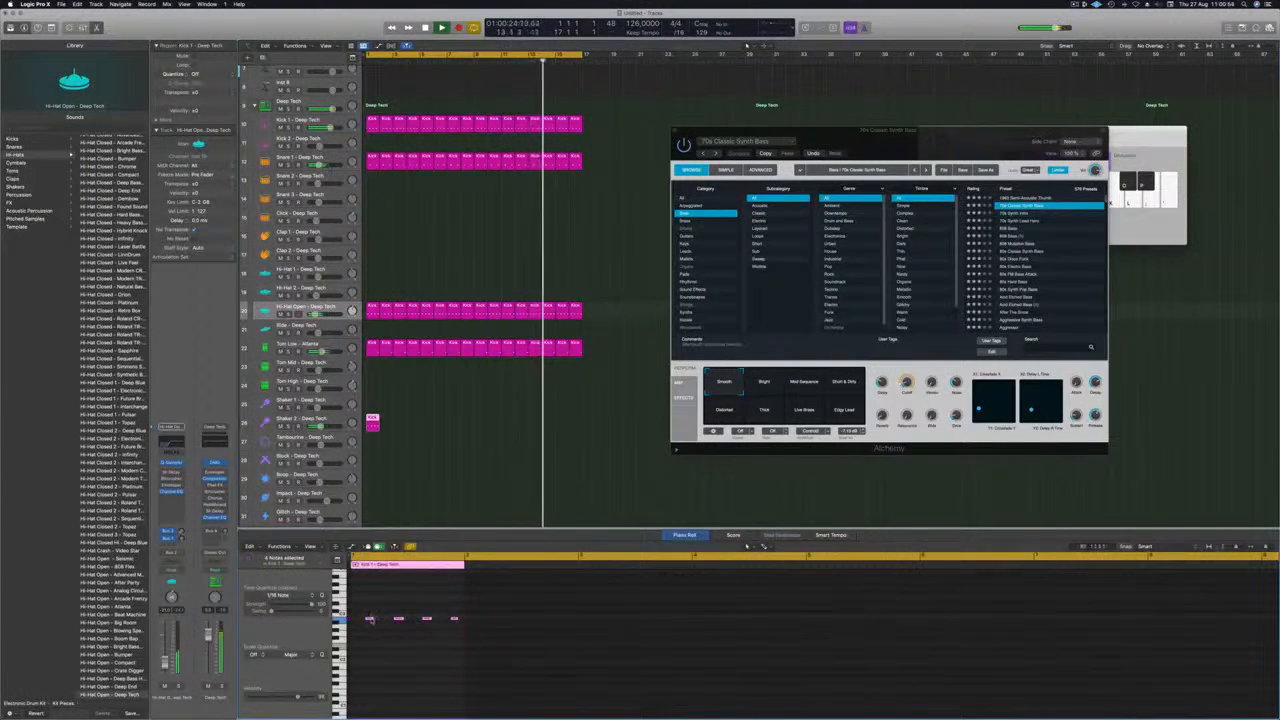
left_click_drag(369, 619, 354, 621)
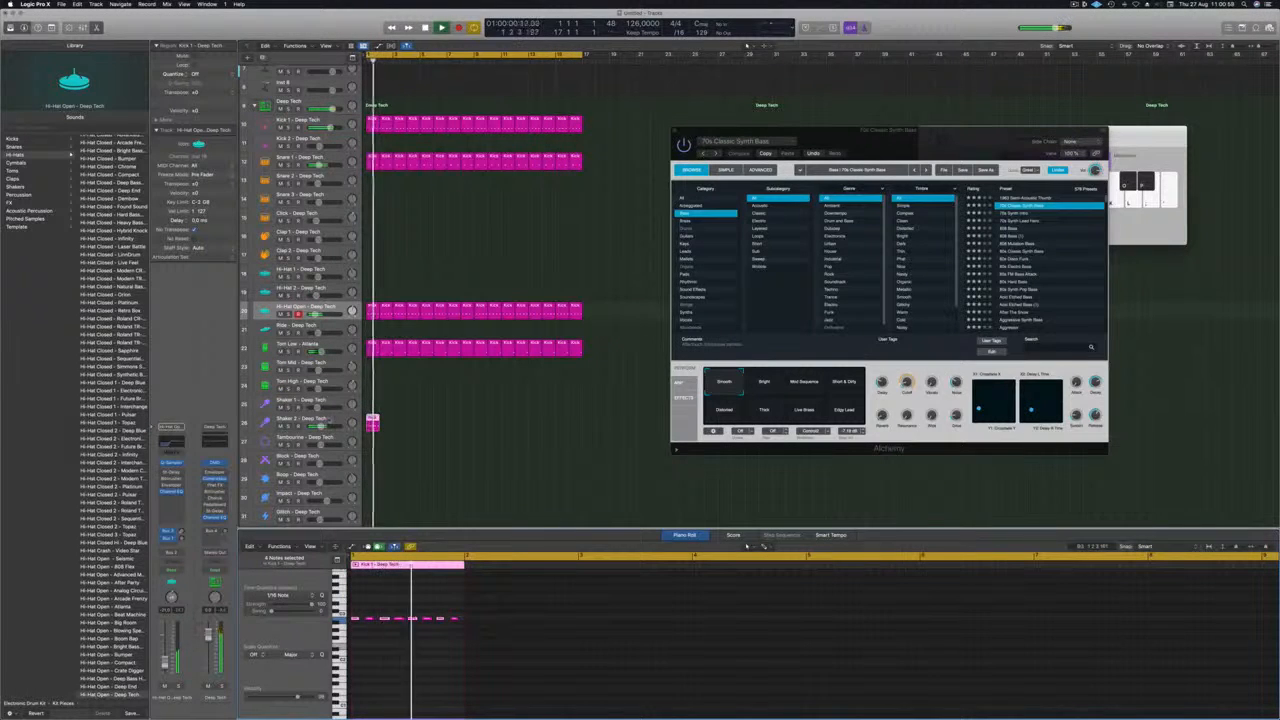
Repeat the one-bar Shaker 2 region along its track until it fills all 16 bars.
left_click(373, 425)
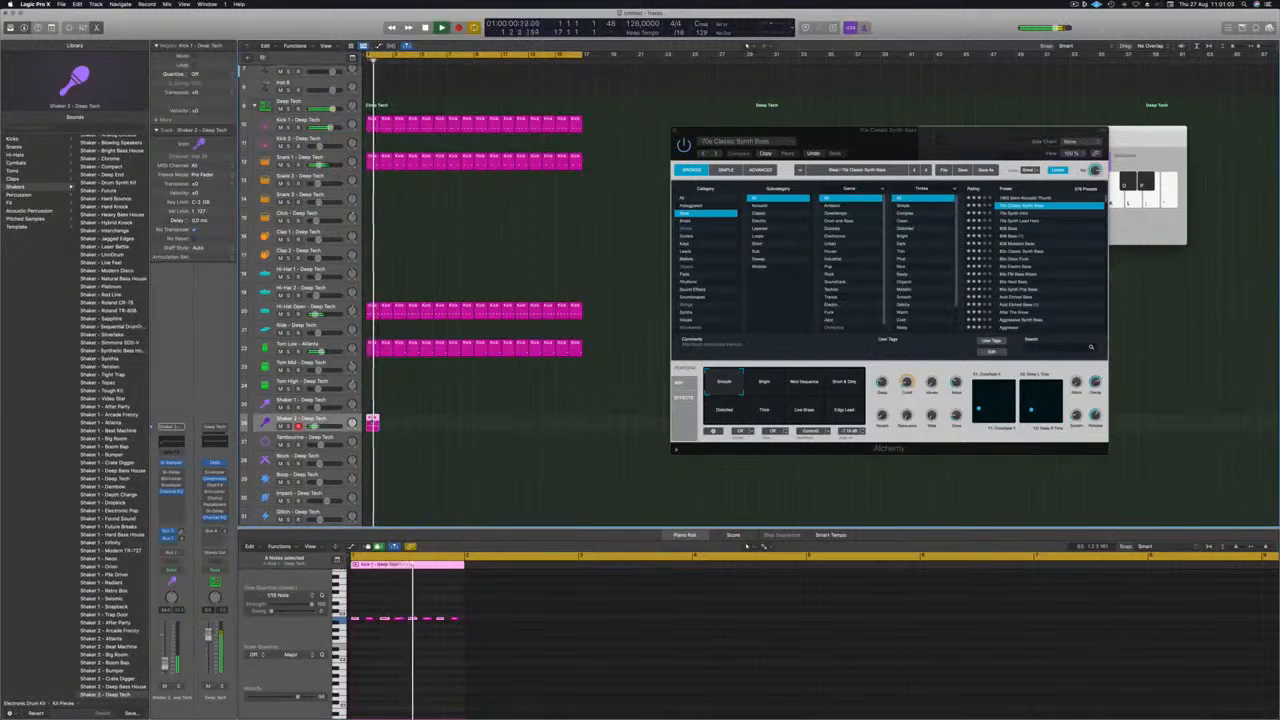
left_click_drag(372, 425, 400, 423)
left_click_drag(375, 424, 485, 428)
key("super+Left")
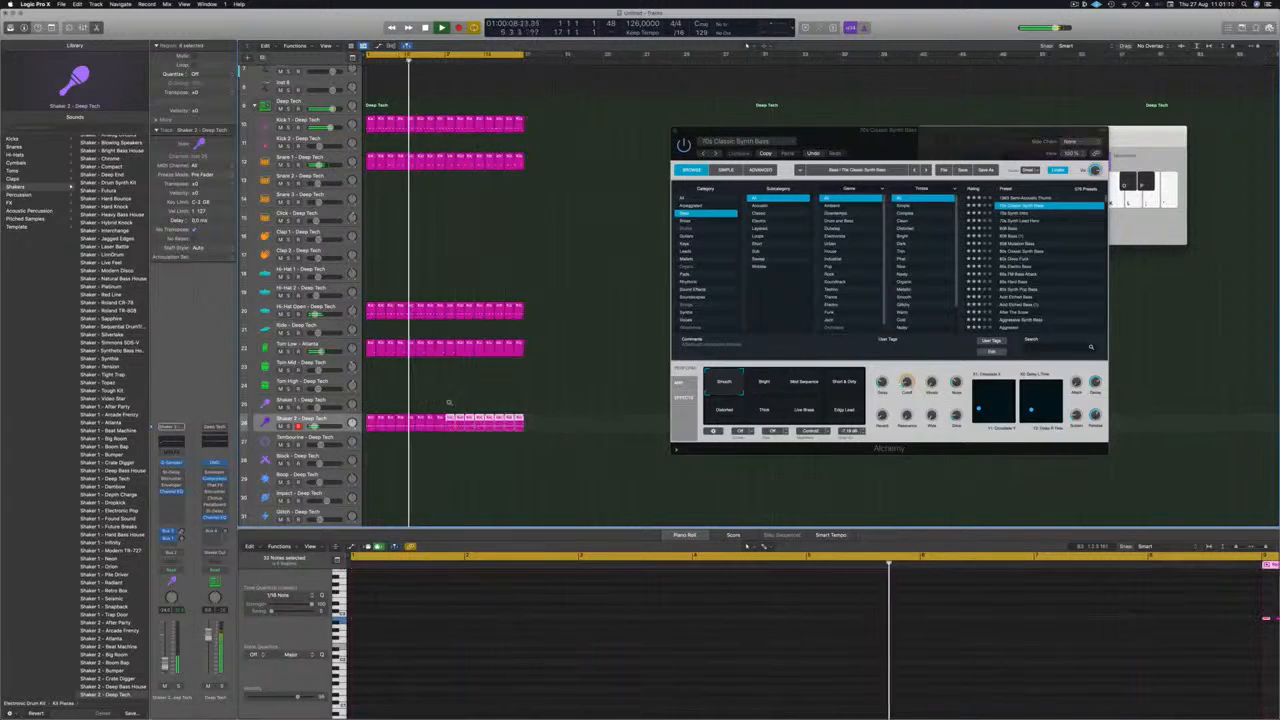
key("super+Left")
key("super+Right")
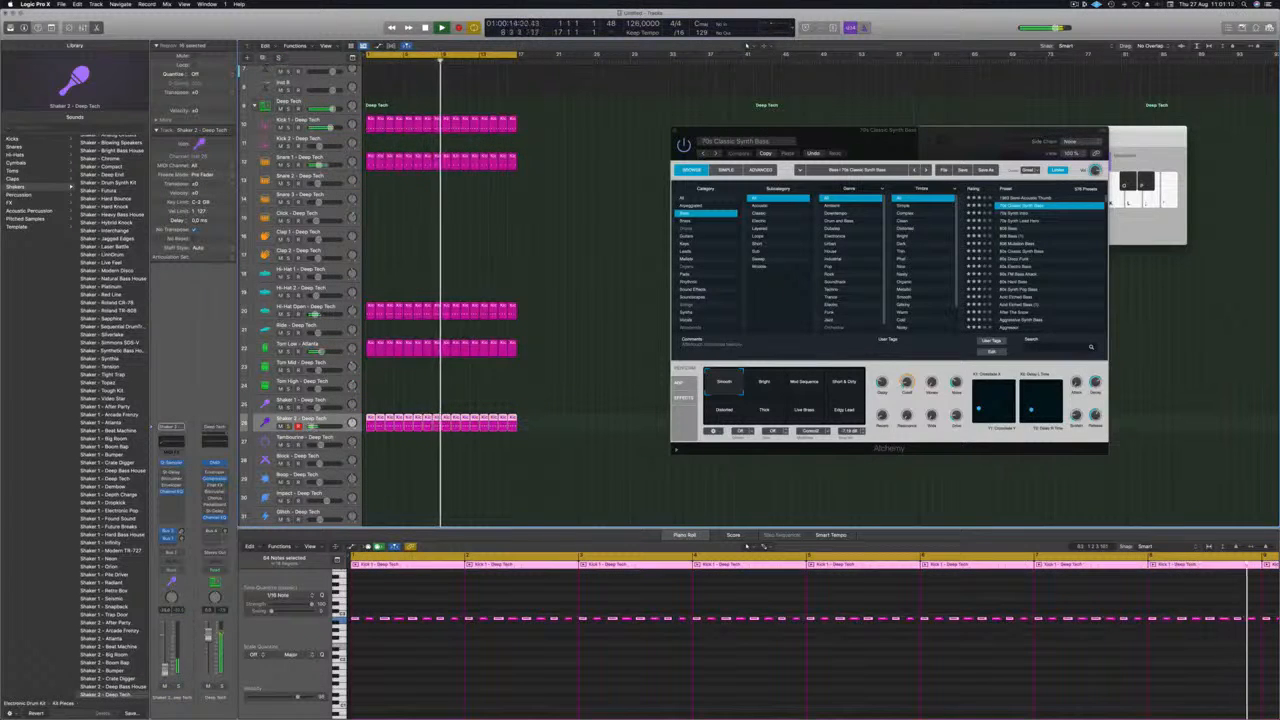
Enable the Stereo Delay on the Shaker 2 track, adjust its left and right output mix, and close the plug-in.
left_click(163, 472)
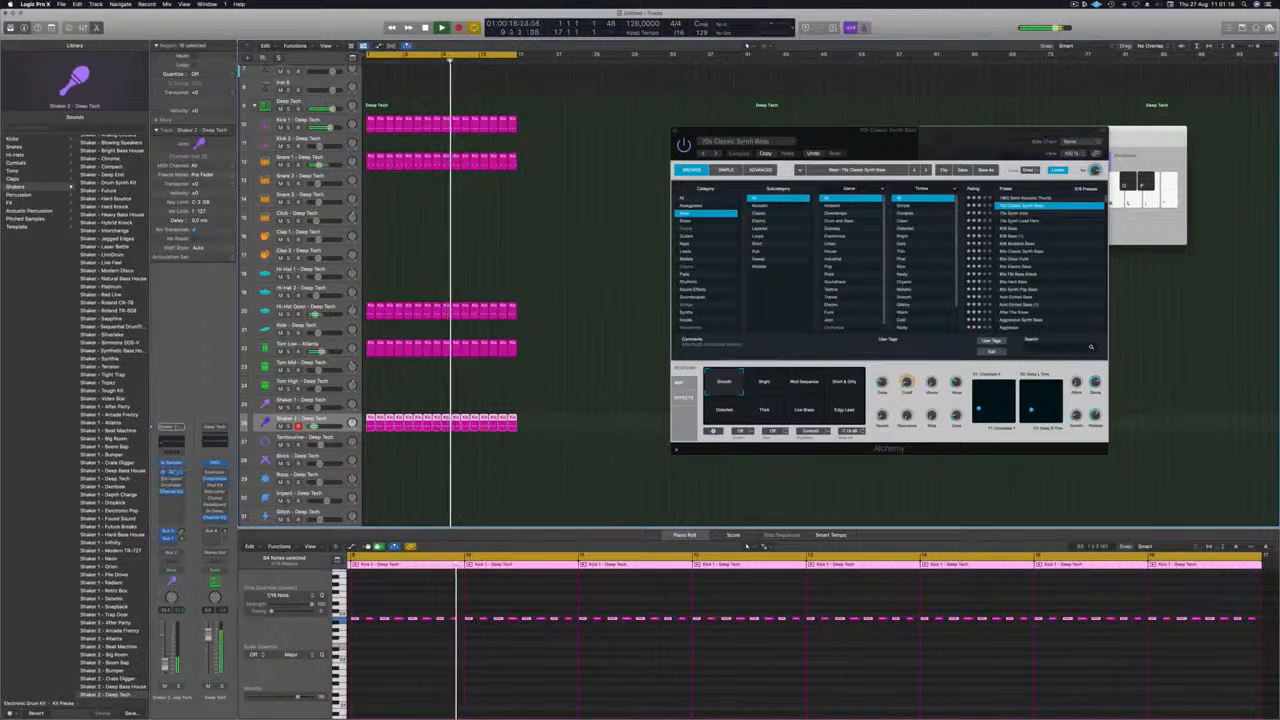
left_click(172, 472)
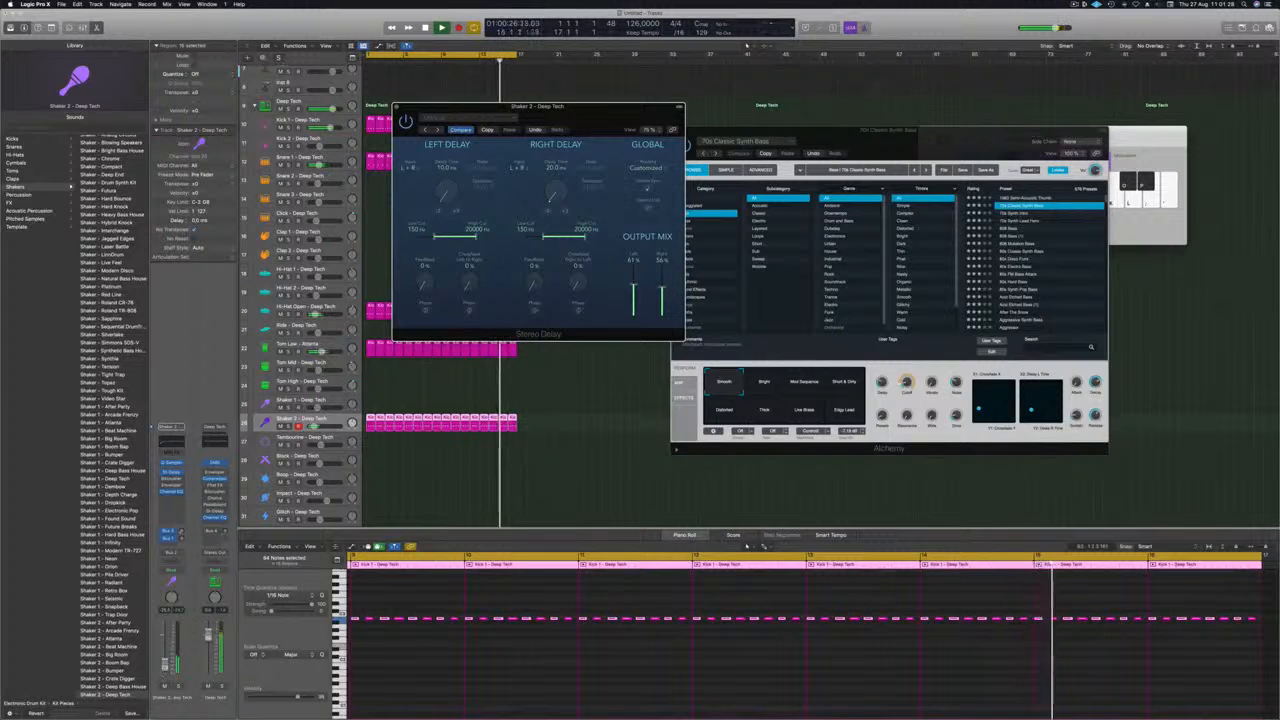
left_click(165, 663)
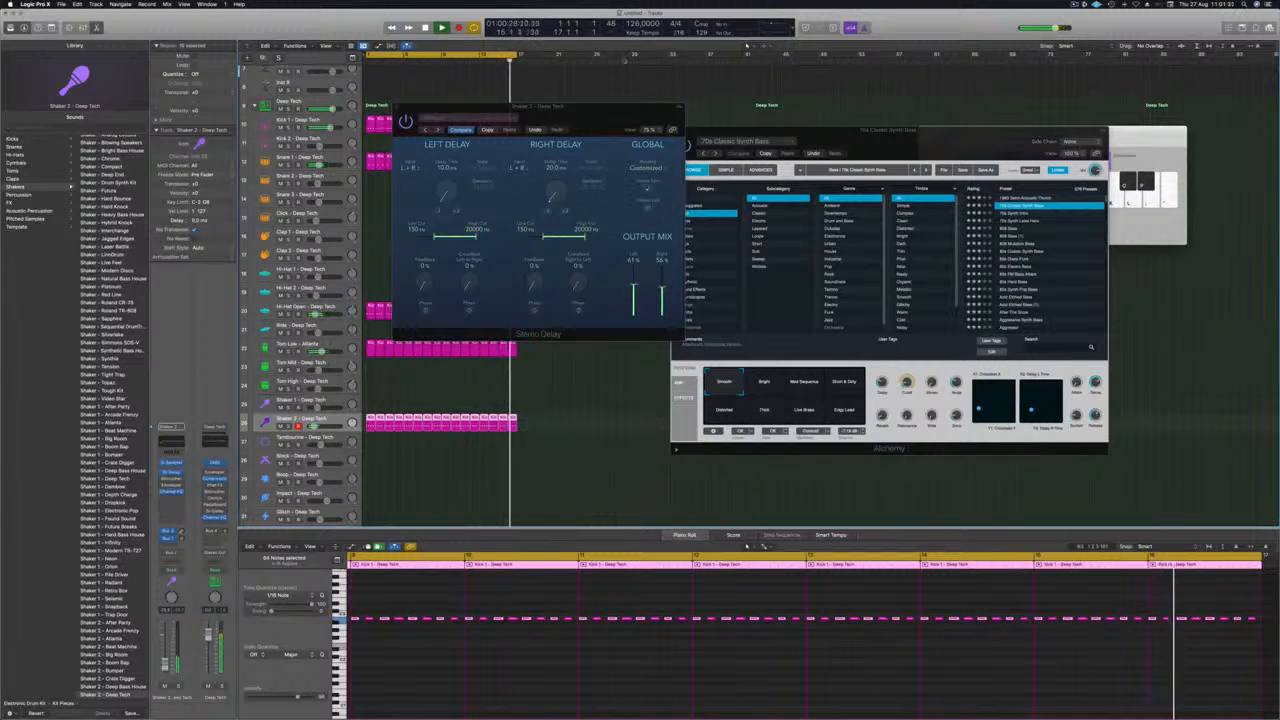
left_click_drag(615, 120, 594, 128)
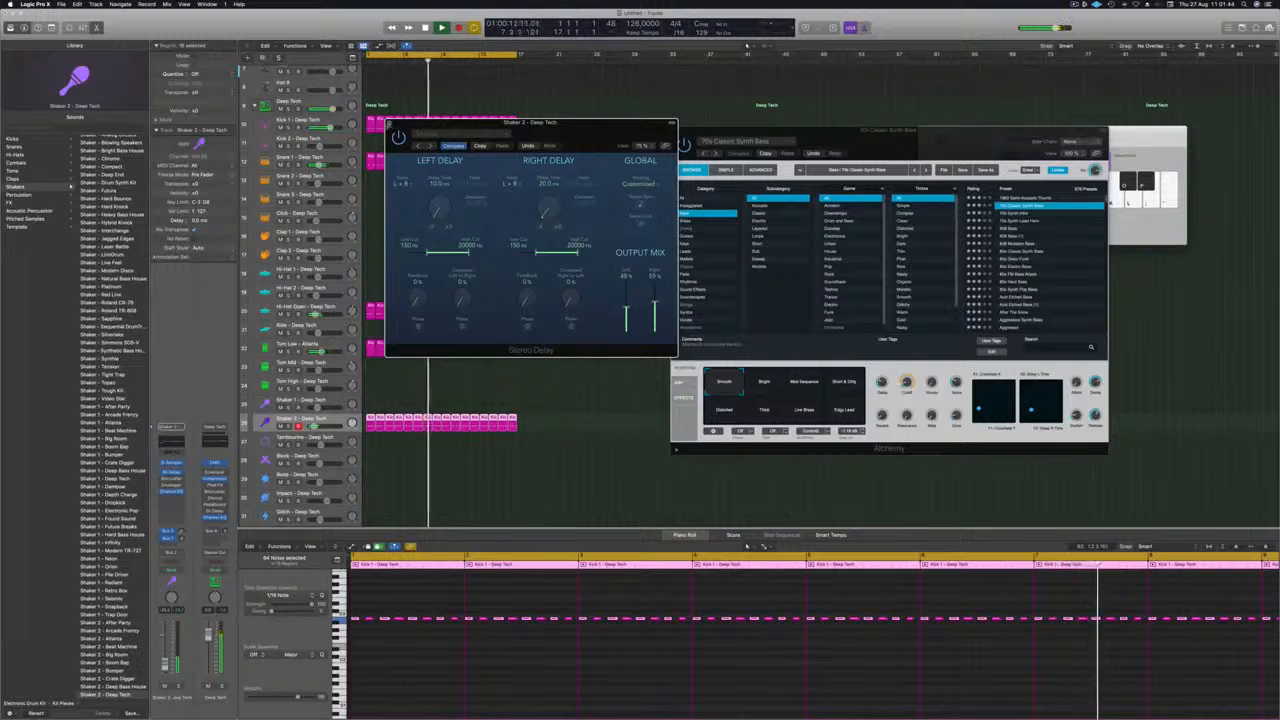
left_click(389, 124)
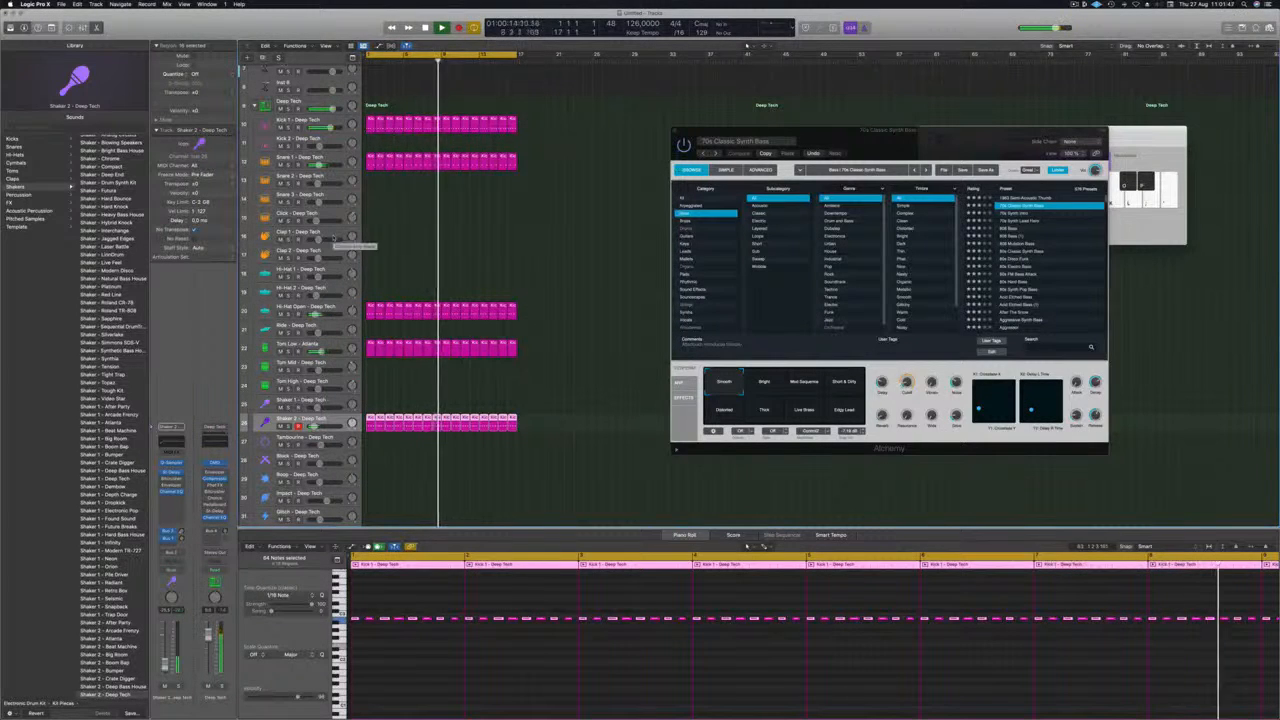
Deselect the shaker regions, then select the 70s Classic Synth Bass track and listen to the arrangement from the beginning.
left_click(481, 233)
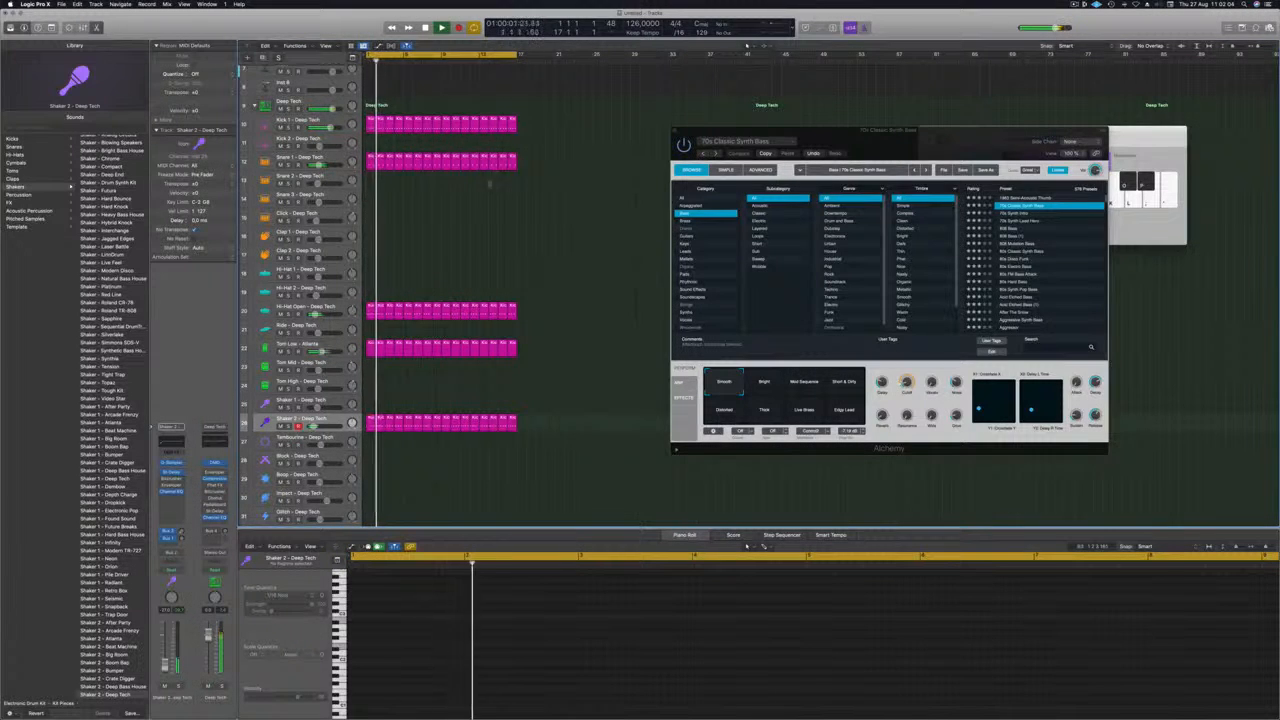
scroll(490, 184, "up", 5)
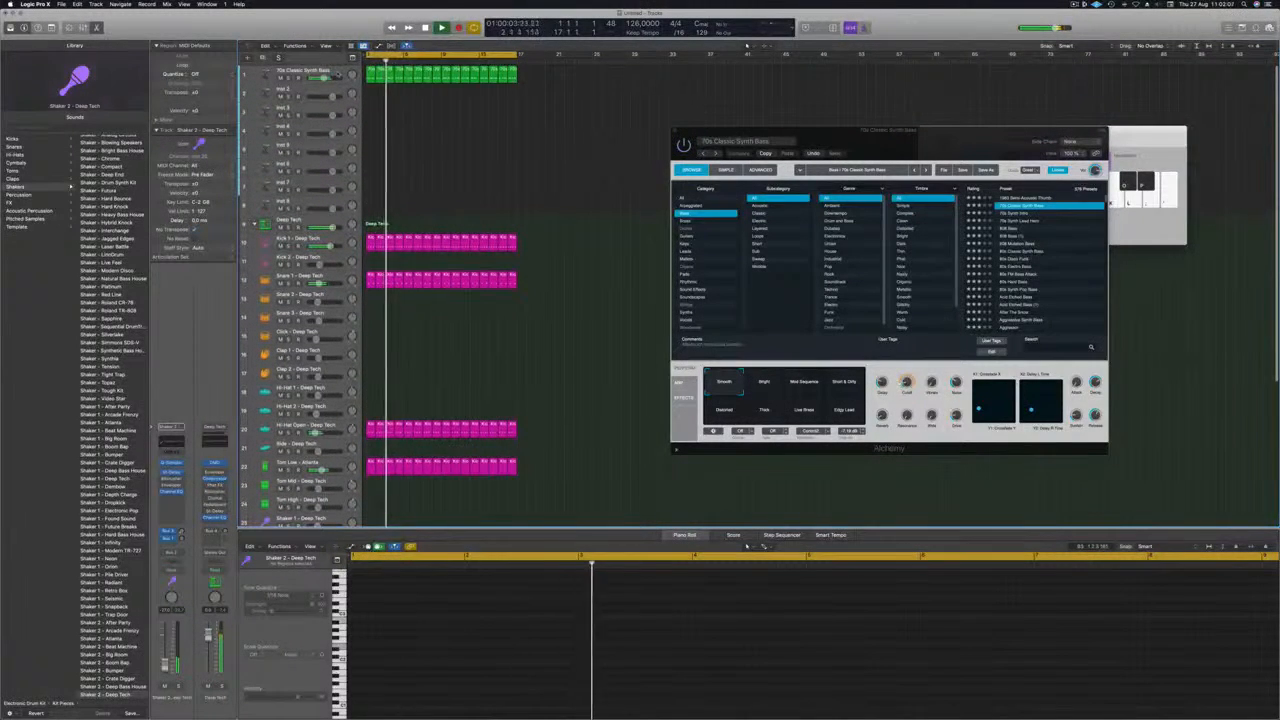
left_click(338, 74)
key("Return")
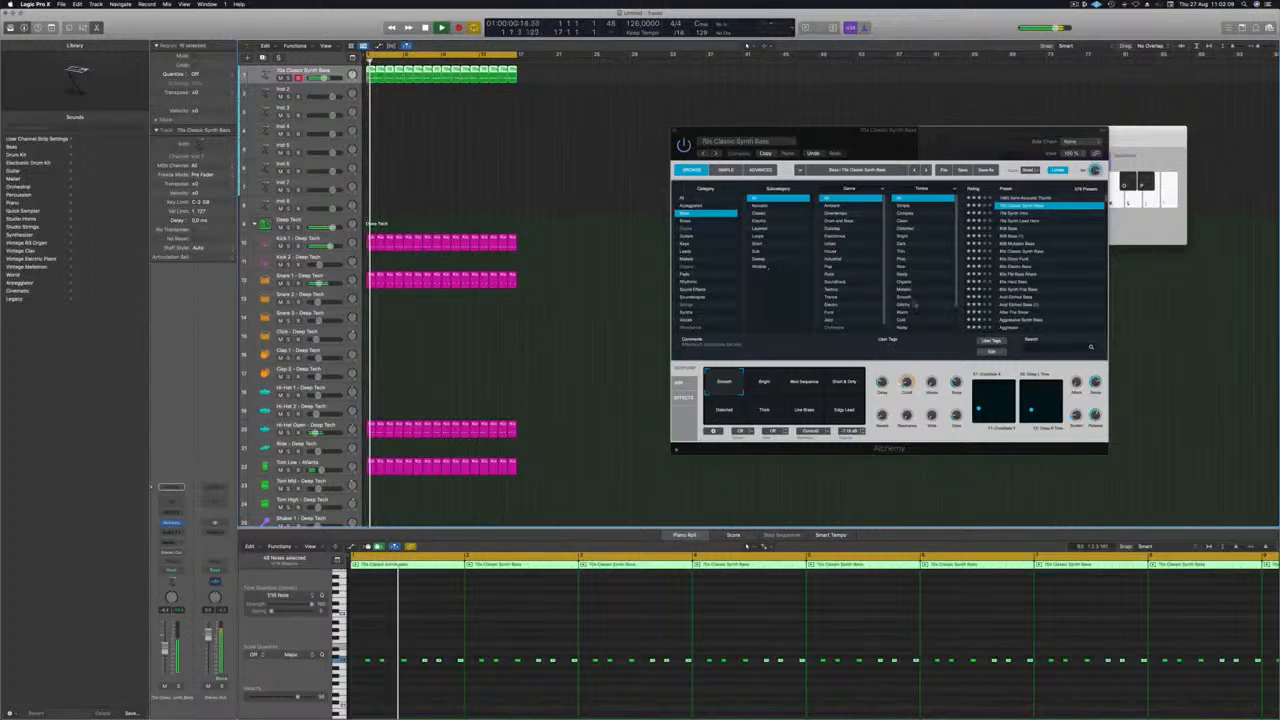
Select the Hi-Hat Open track and close the floating Alchemy window.
left_click_drag(880, 130, 771, 130)
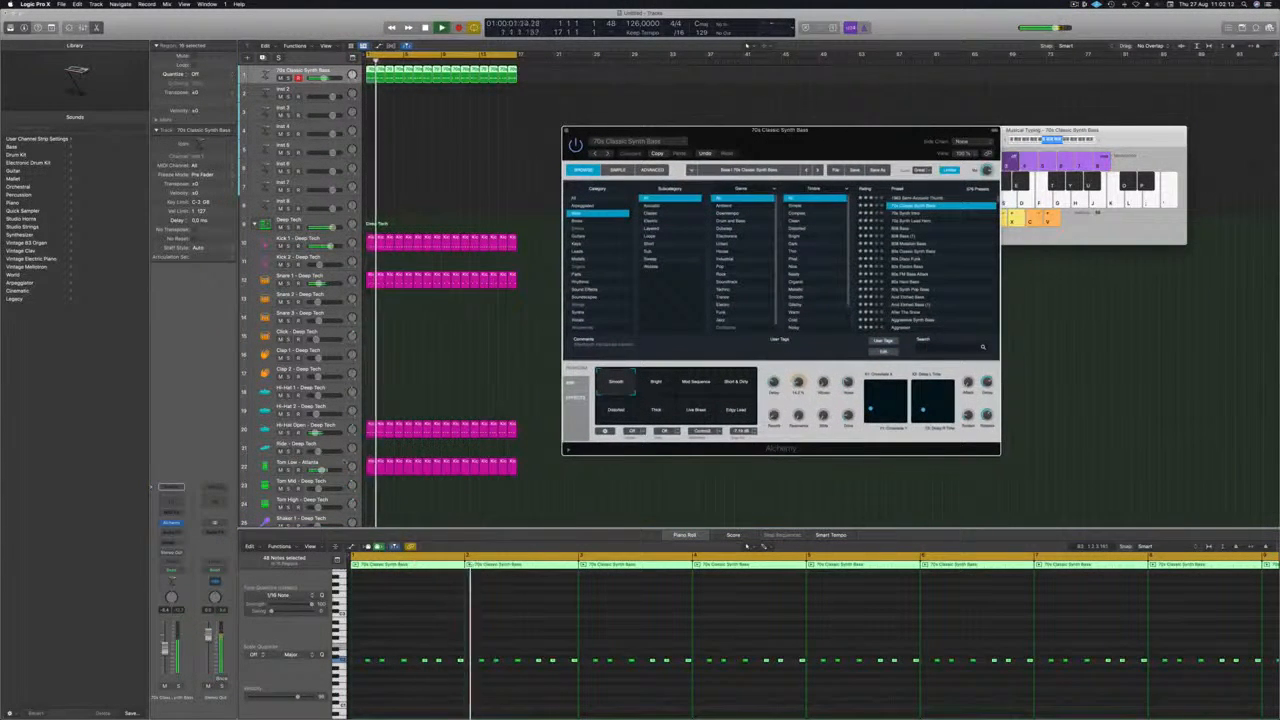
scroll(335, 408, "down", 1)
left_click(335, 408)
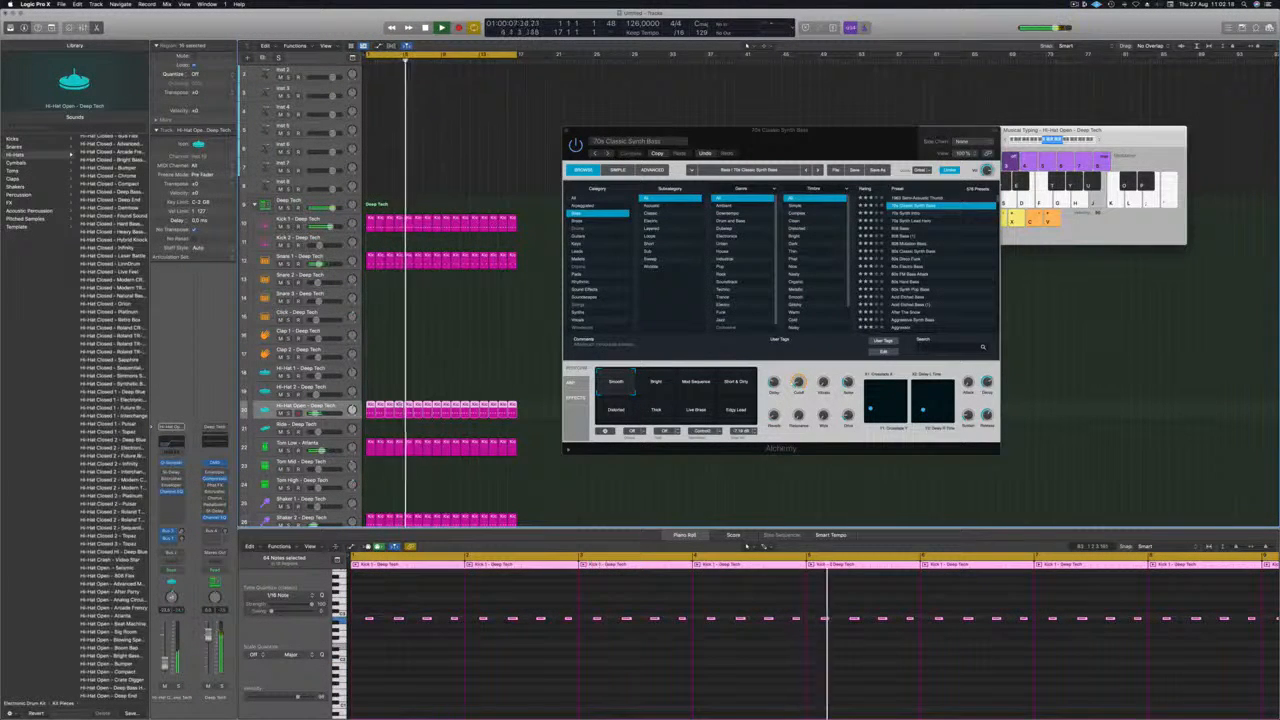
left_click_drag(808, 135, 776, 135)
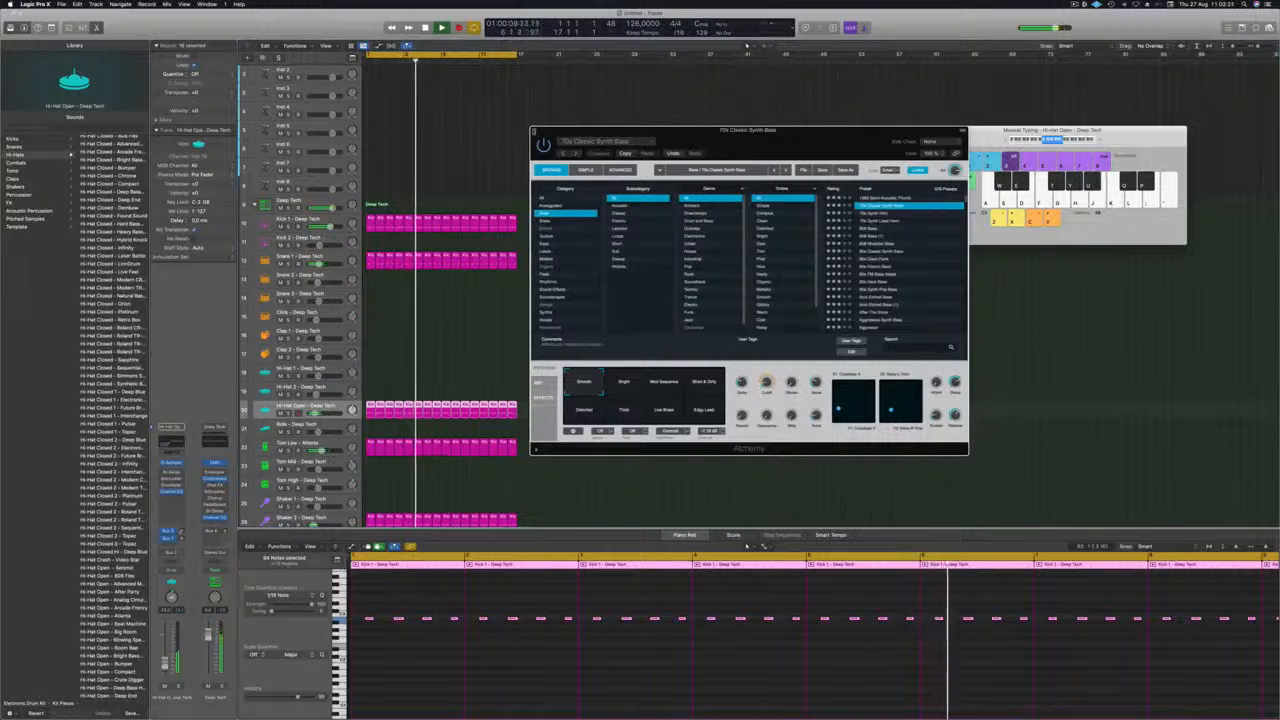
left_click(534, 132)
Select the 70s Classic Synth Bass track, bring its Alchemy synth back up to check the sound, and close it.
scroll(486, 148, "up", 3)
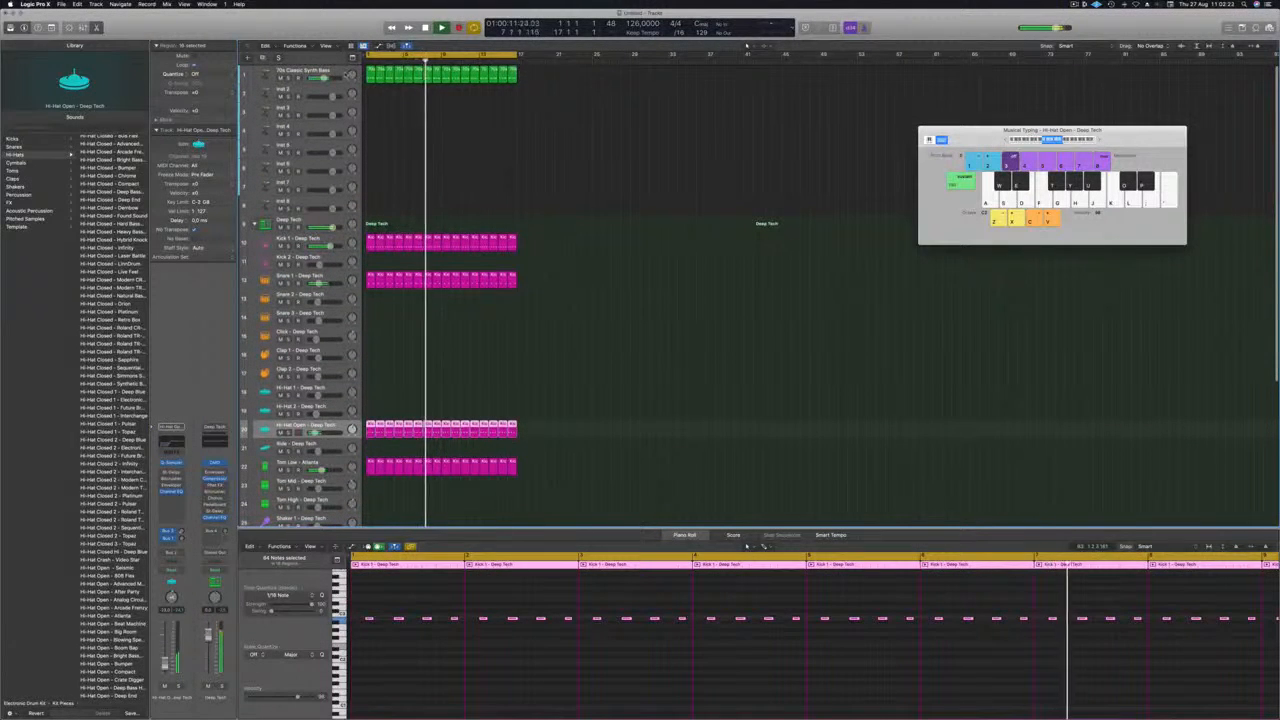
left_click(344, 74)
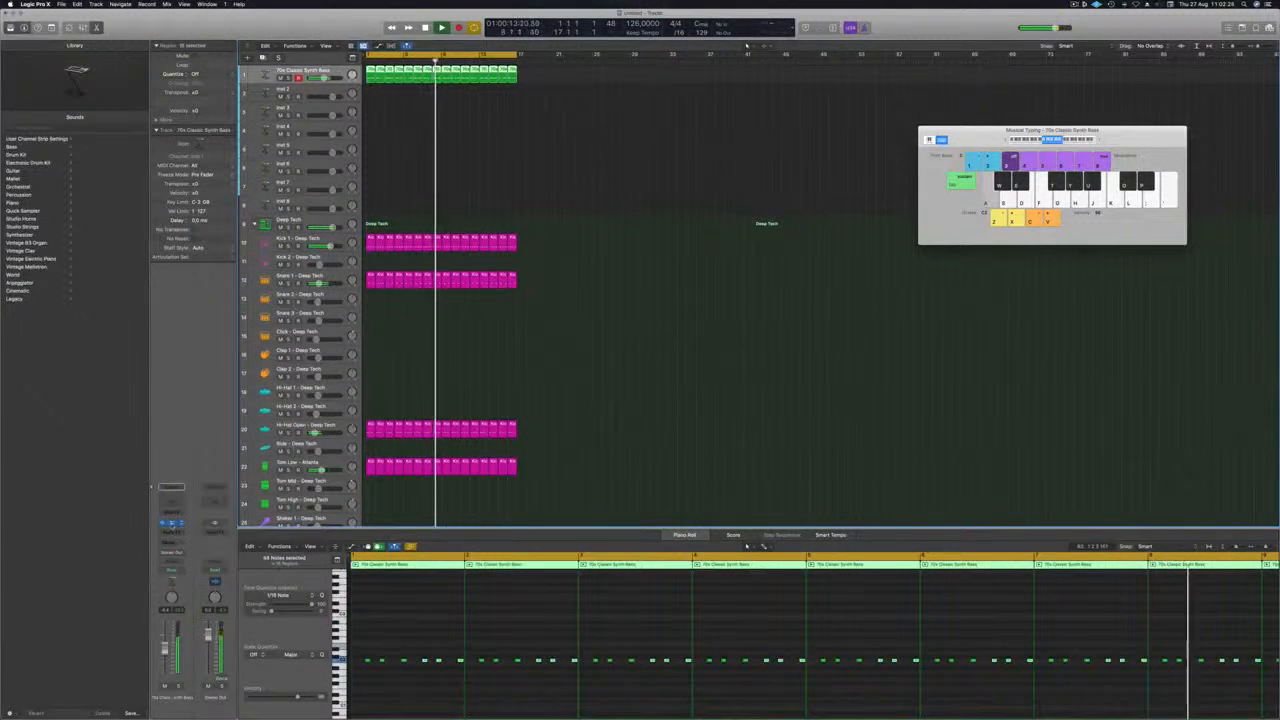
key("v")
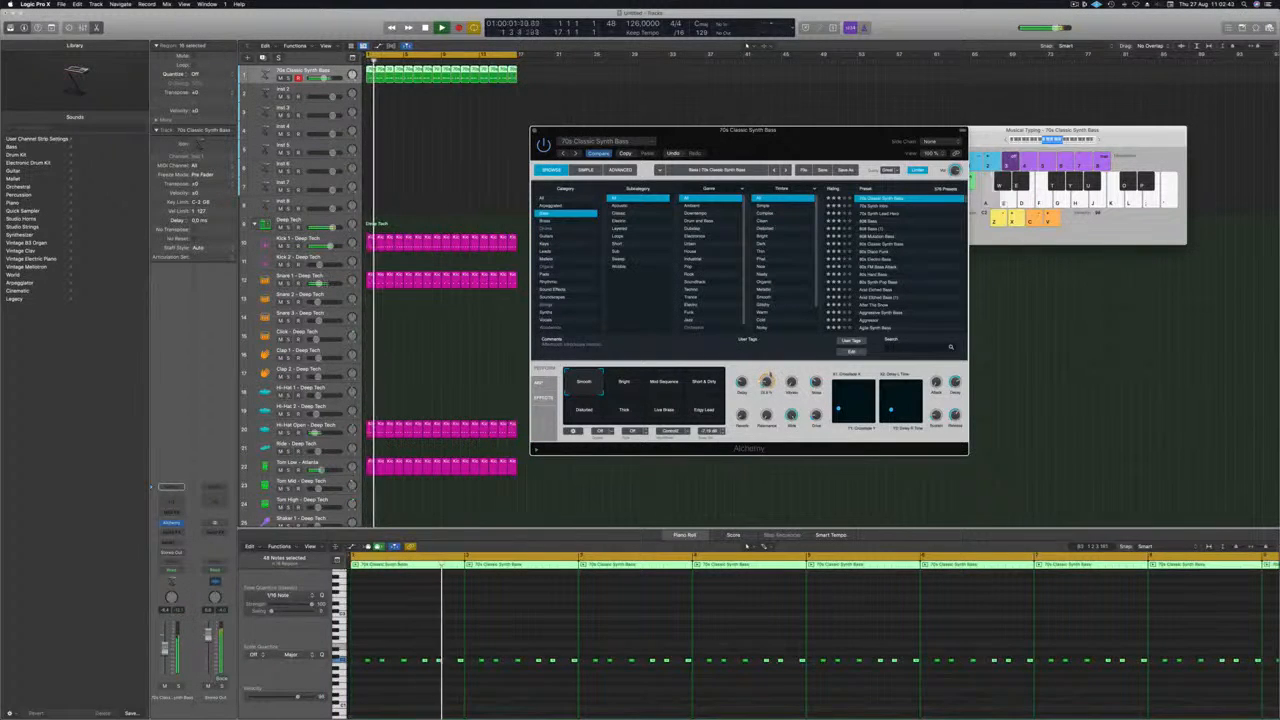
left_click_drag(554, 129, 514, 153)
left_click(493, 155)
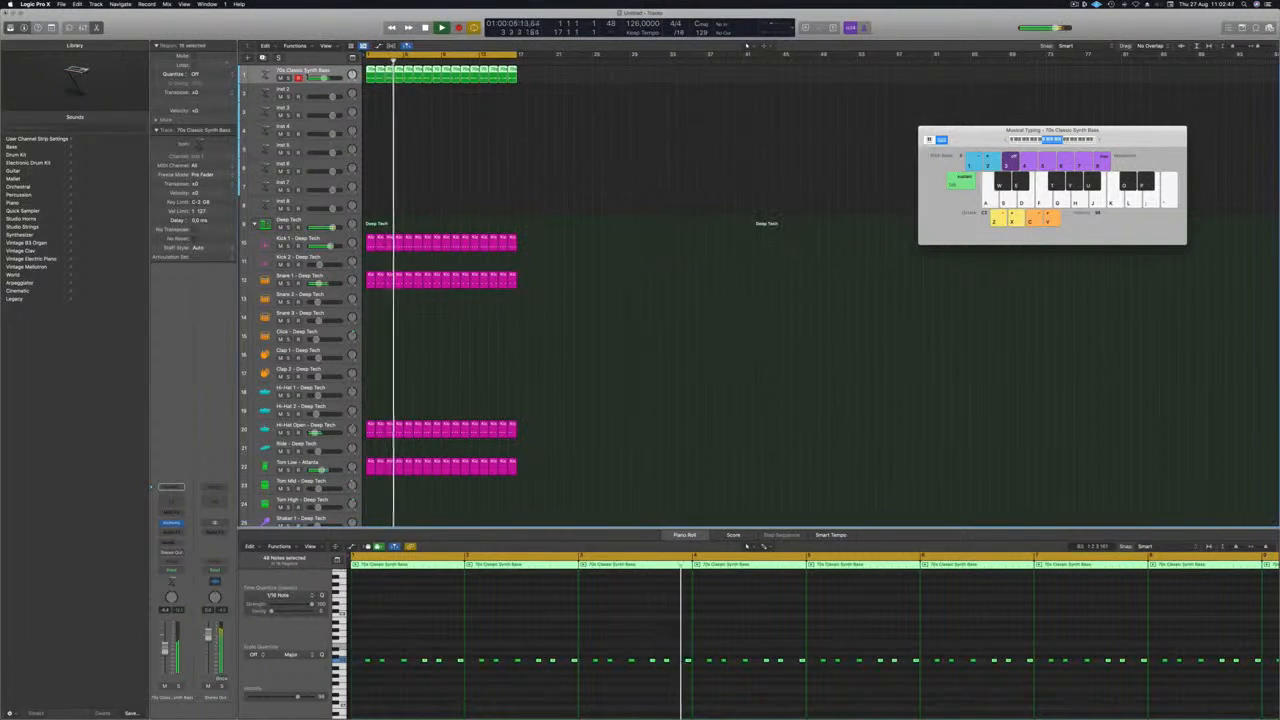
Return playback to the start and duplicate the 70s Classic Synth Bass track with its Alchemy settings.
key("Return")
key("super+d")
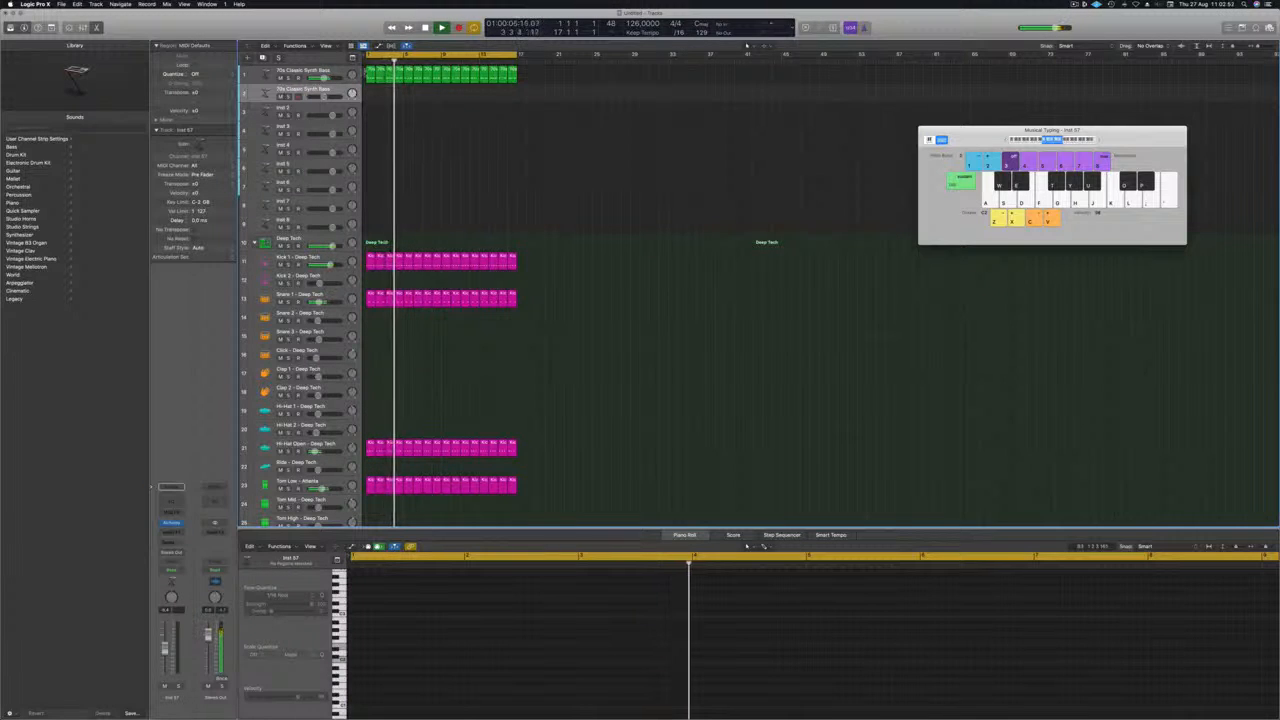
left_click(370, 79)
left_click_drag(371, 80, 371, 90)
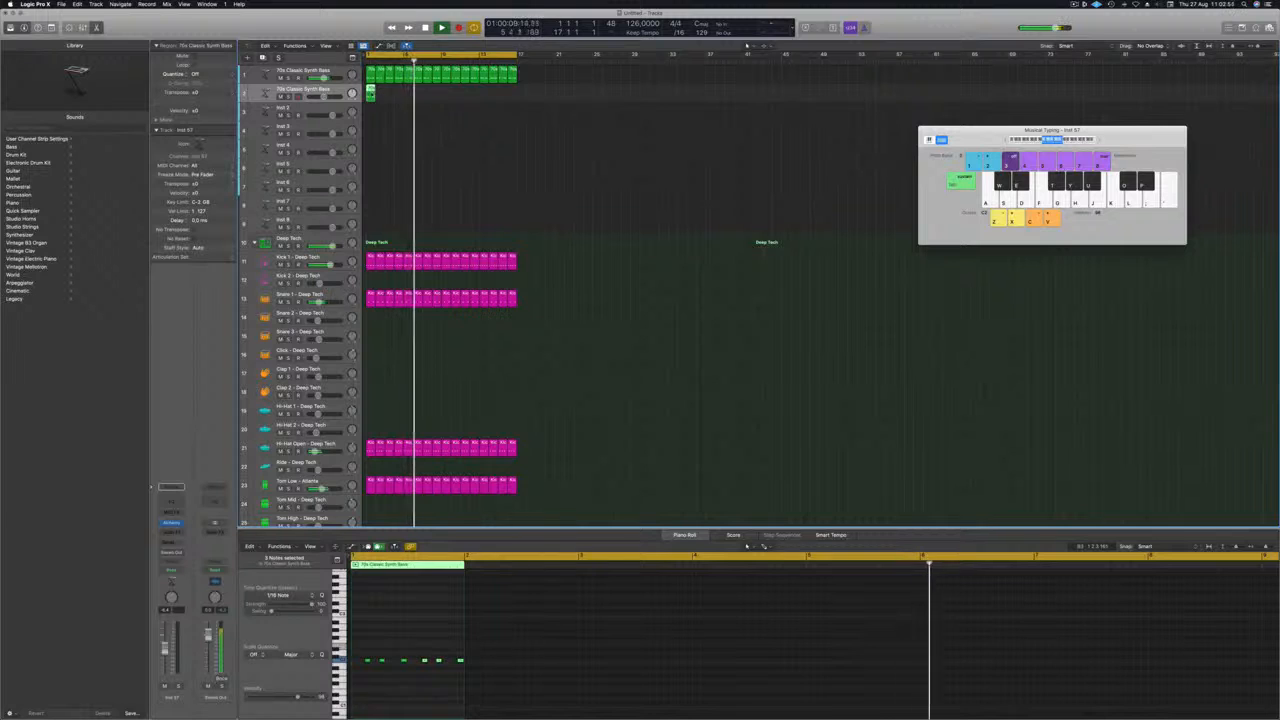
key("BackSpace")
Copy all the bass regions from the first 70s Classic Synth Bass track onto the duplicated track at bar 1.
left_click(371, 72)
key("ctrl+shift+f")
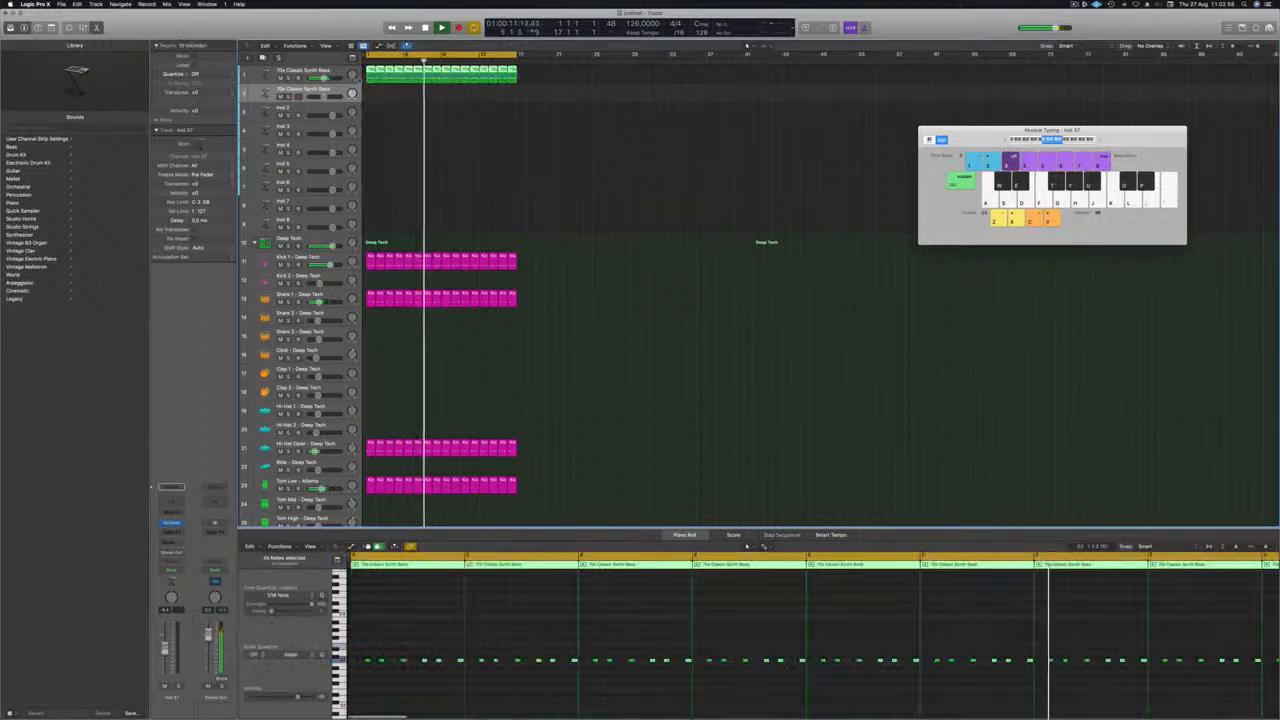
left_click_drag(371, 72, 372, 94)
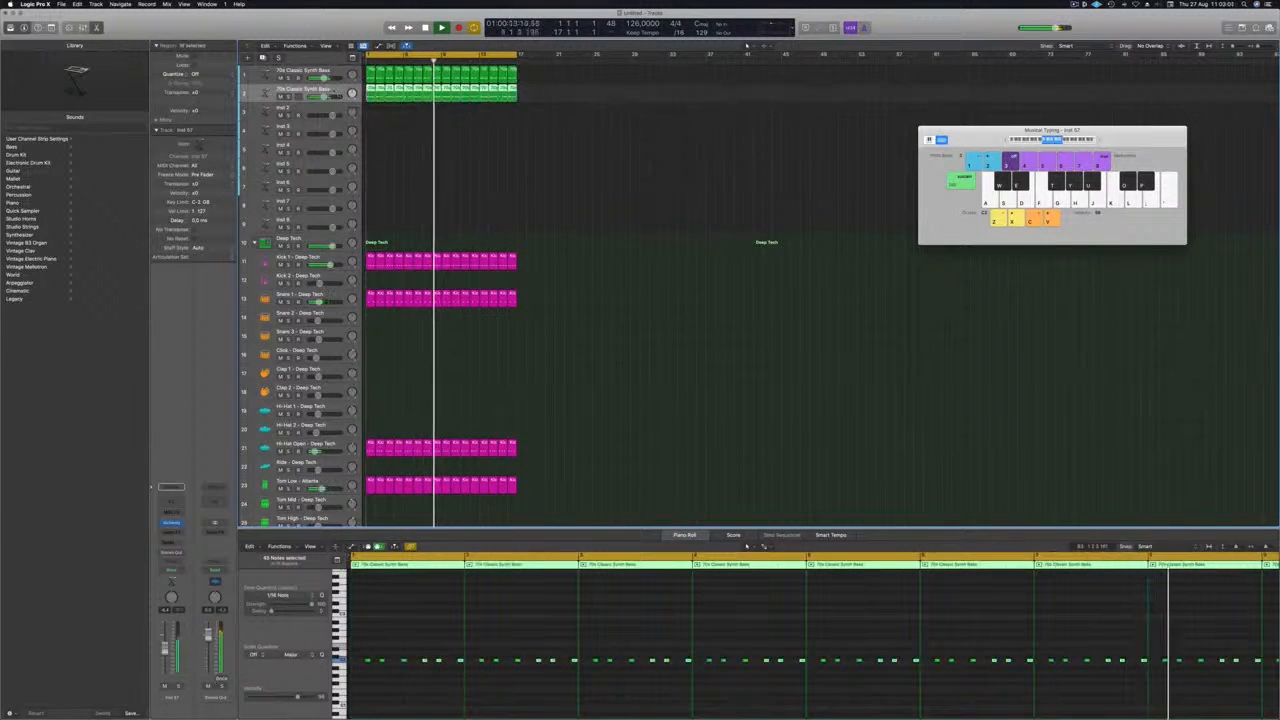
Open Alchemy on the duplicated bass track and load the 808 Bass preset.
key("space")
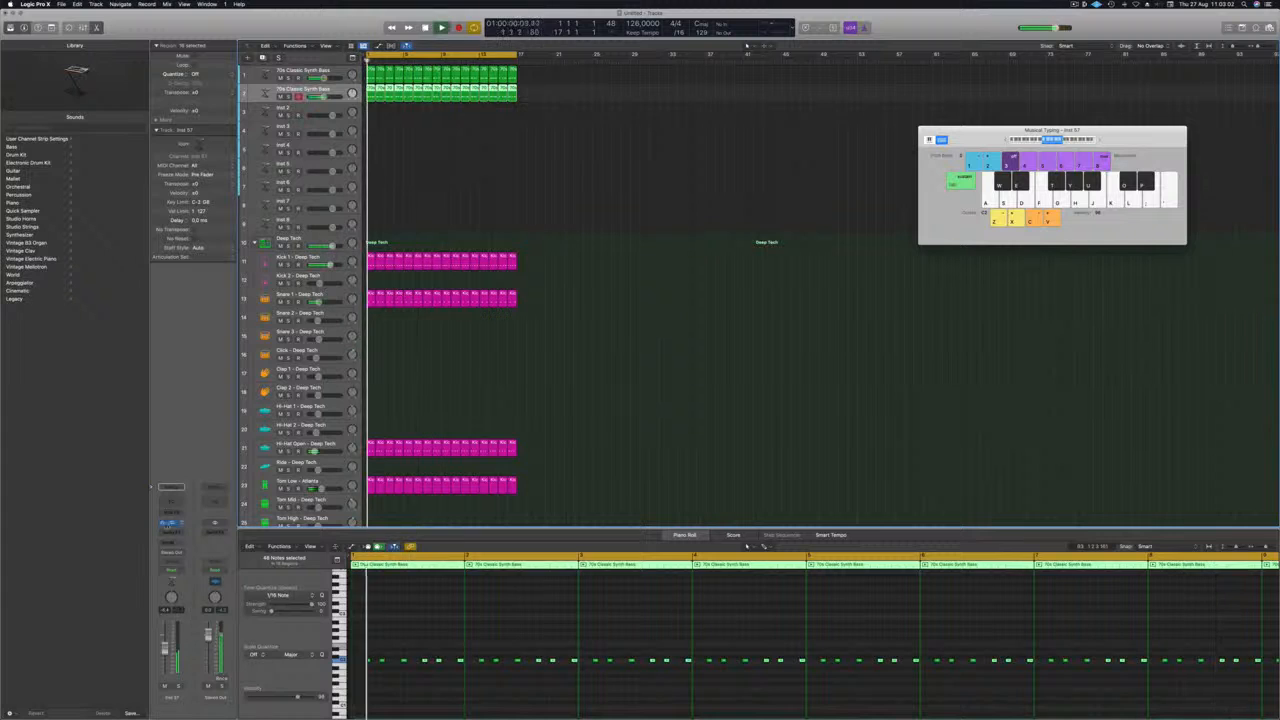
left_click(171, 523)
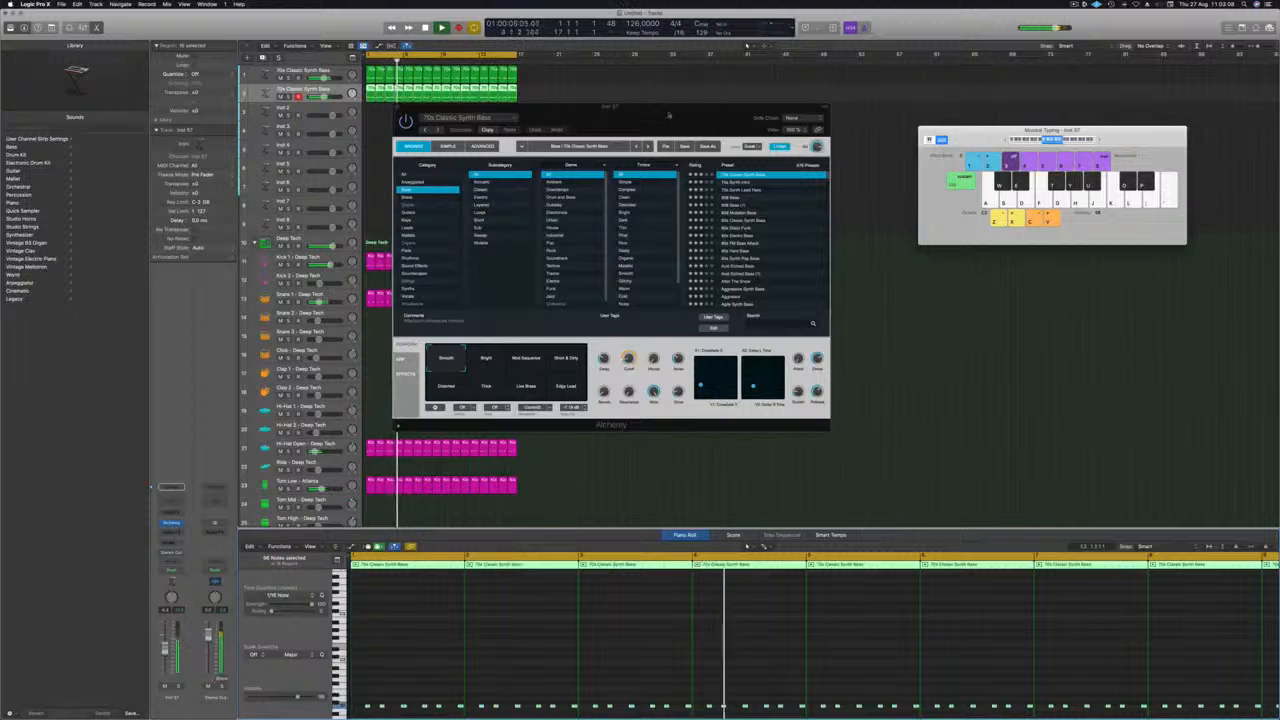
left_click_drag(669, 116, 732, 146)
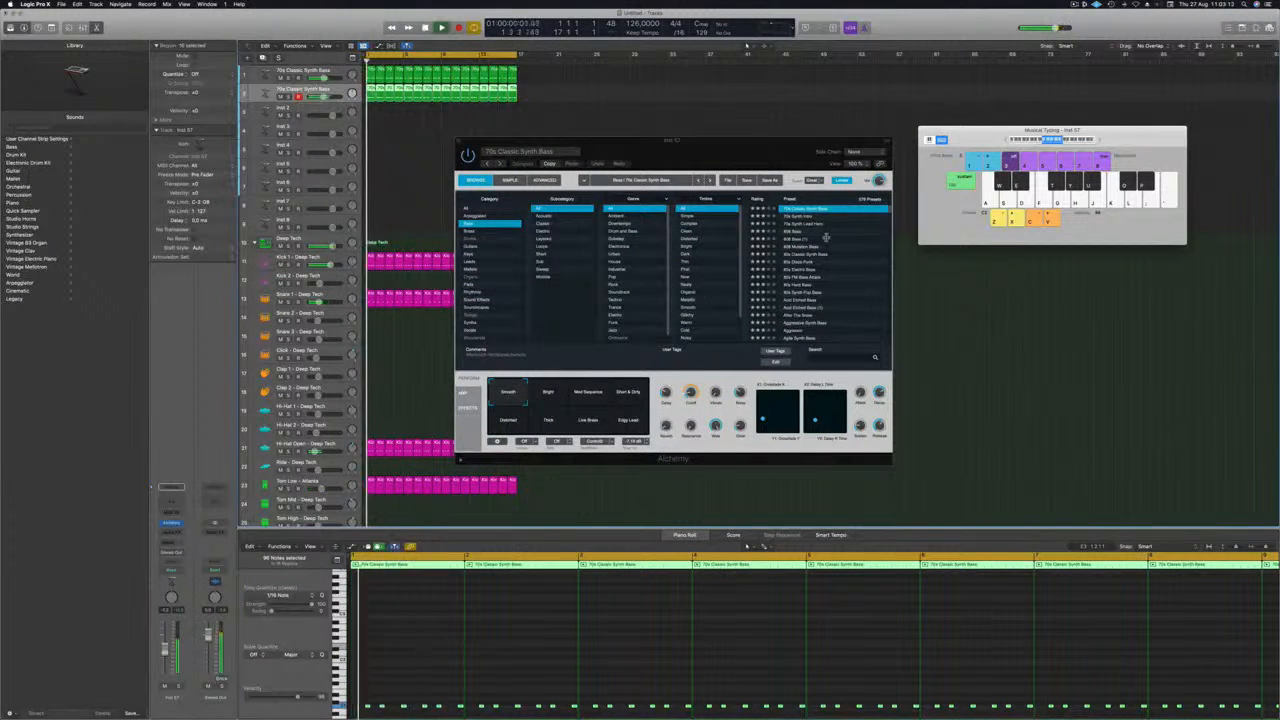
left_click(790, 231)
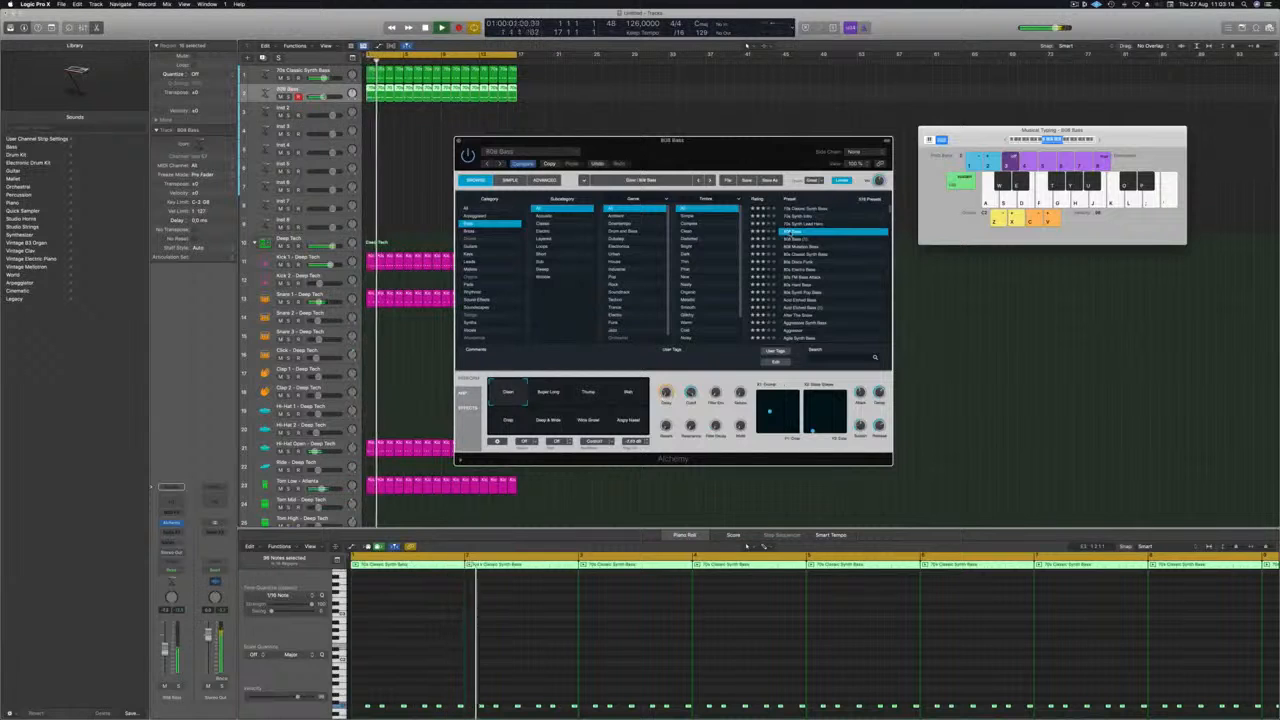
Zoom in on the duplicated bass notes in the Piano Roll and audition the 808 Bass from the start, briefly soloed.
left_click(487, 655)
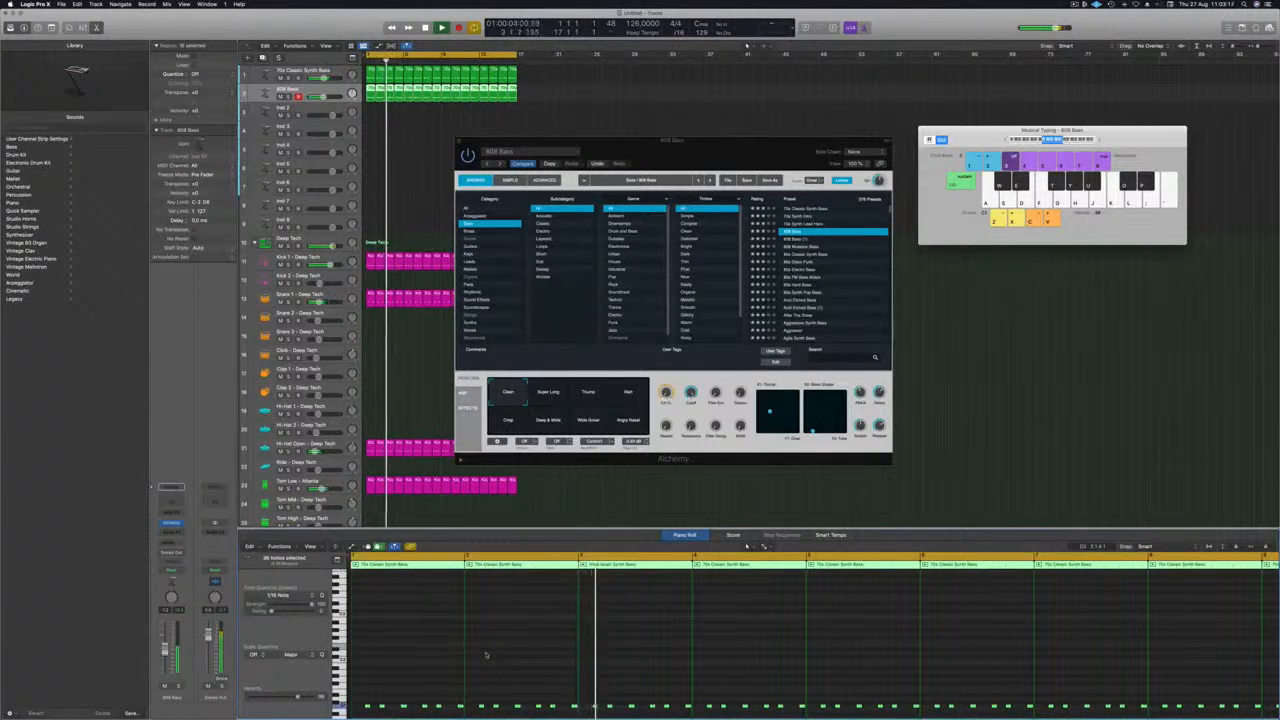
key("super+Right")
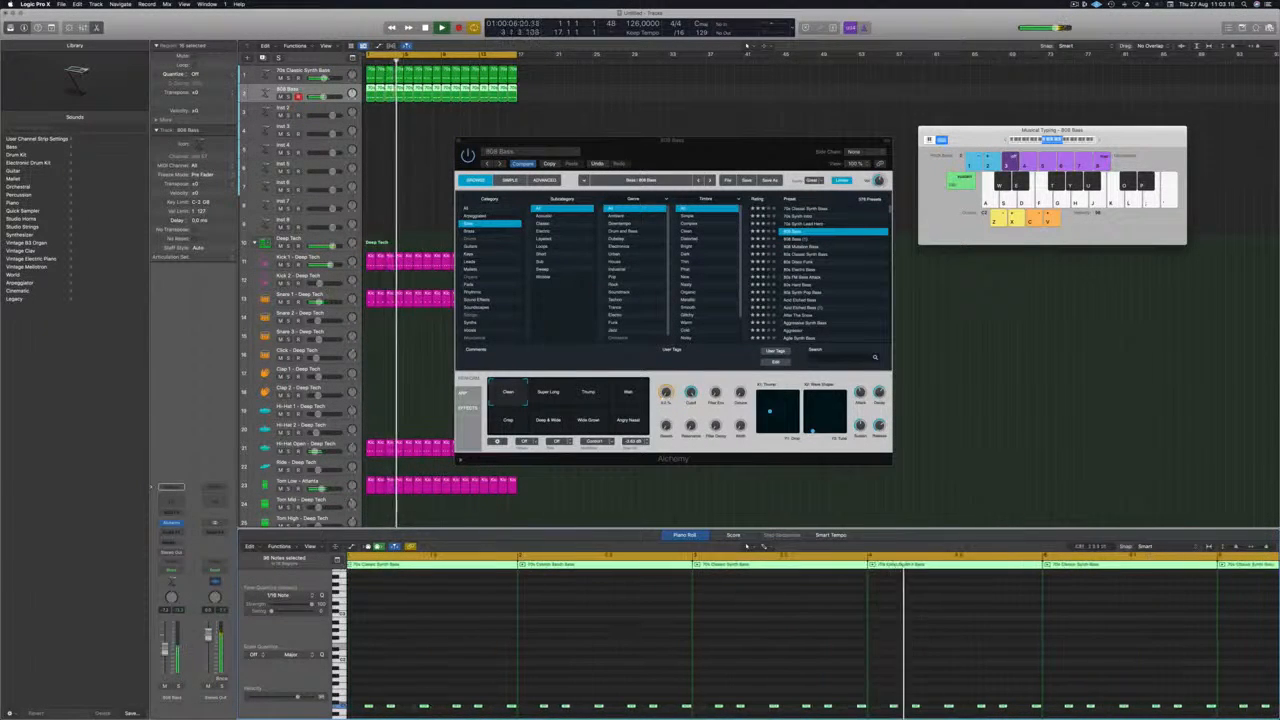
scroll(395, 700, "down", 5)
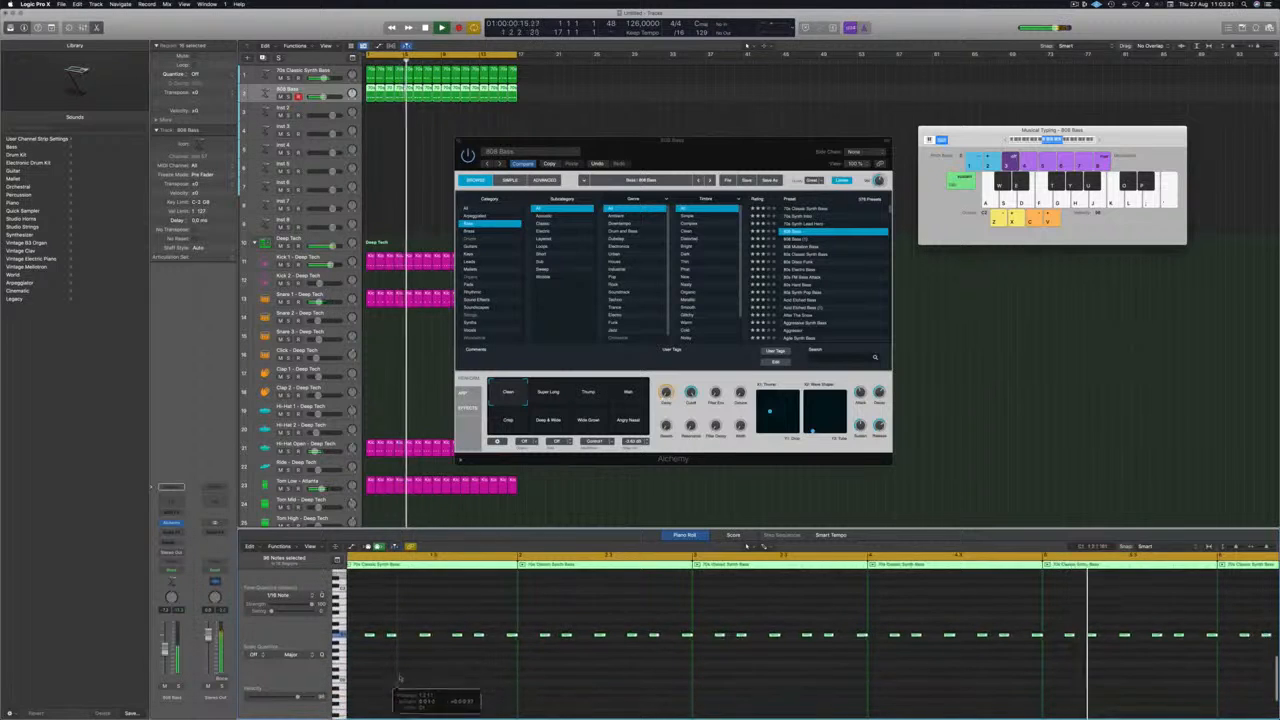
key("Return")
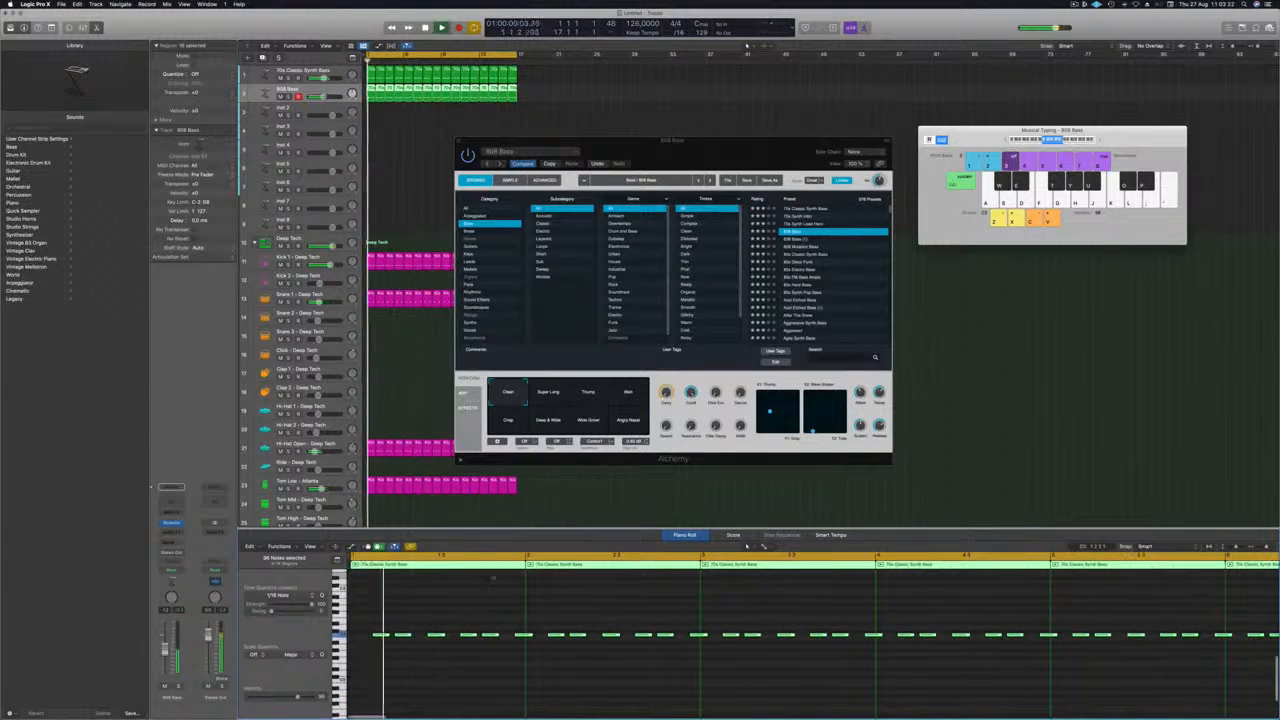
key("ctrl+s")
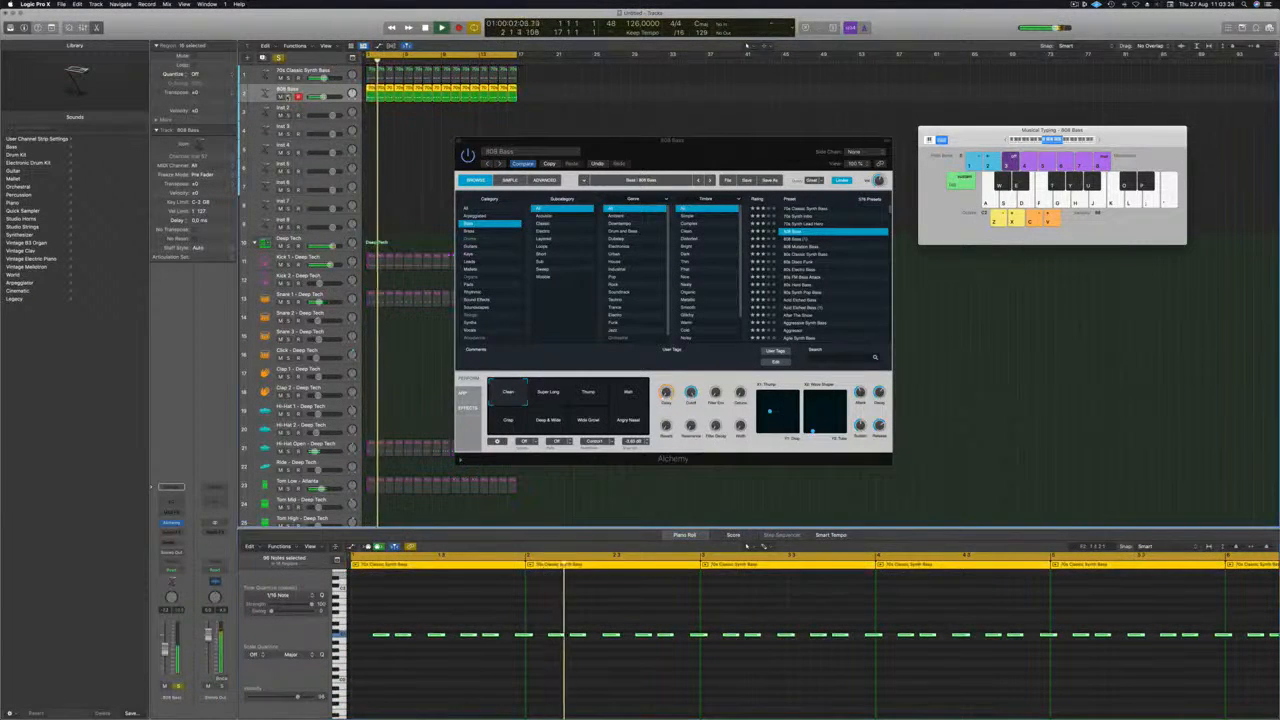
key("ctrl+s")
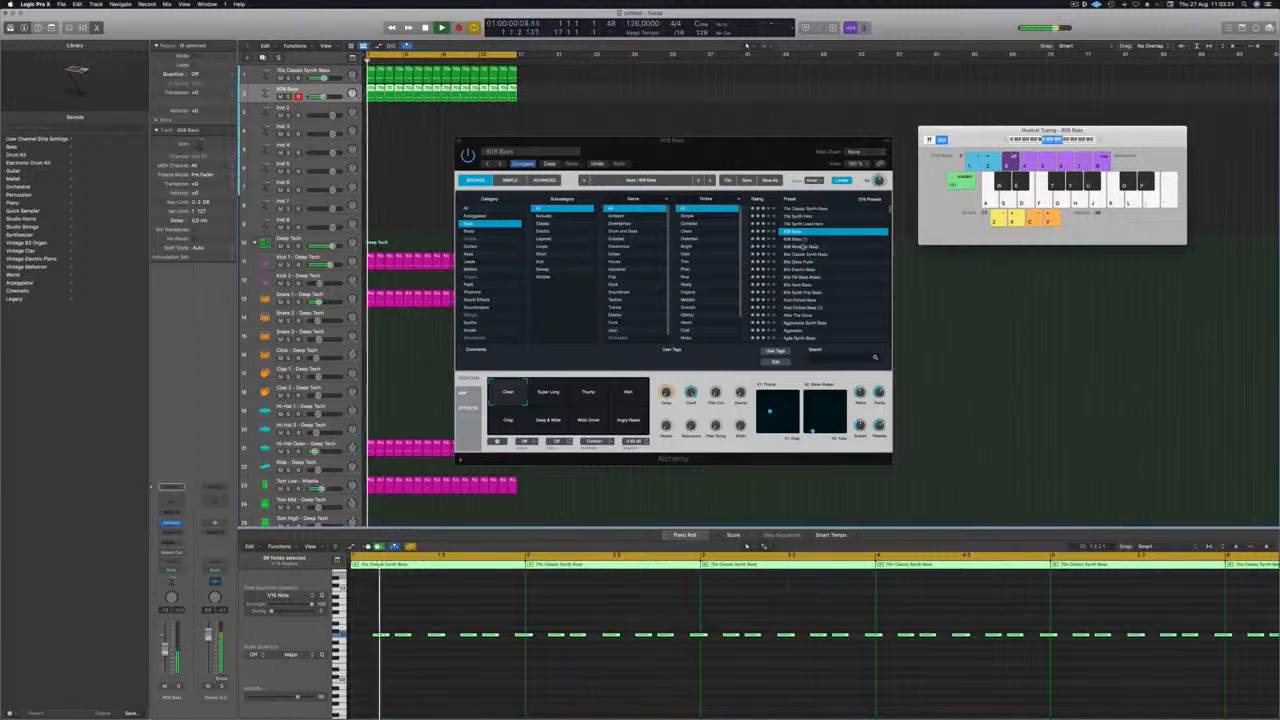
Try the 808 Mutation Bass preset on the second bass track and audition it briefly soloed.
left_click(803, 246)
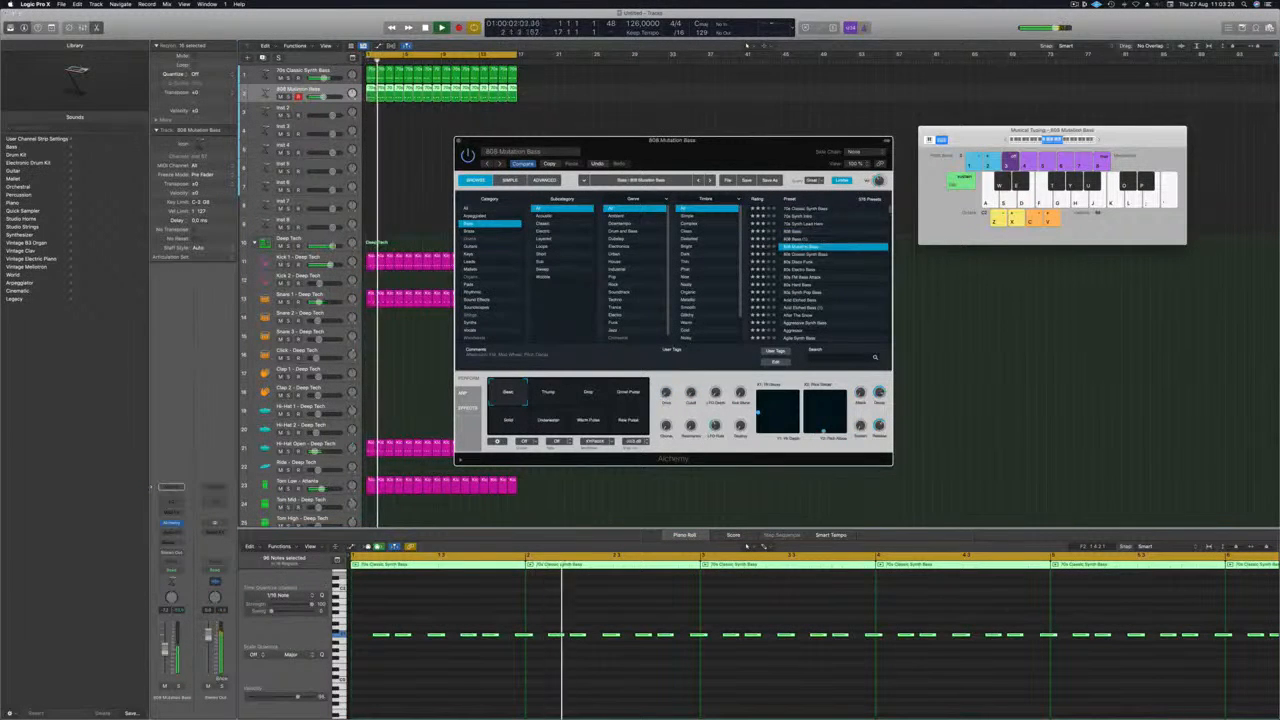
key("ctrl+s")
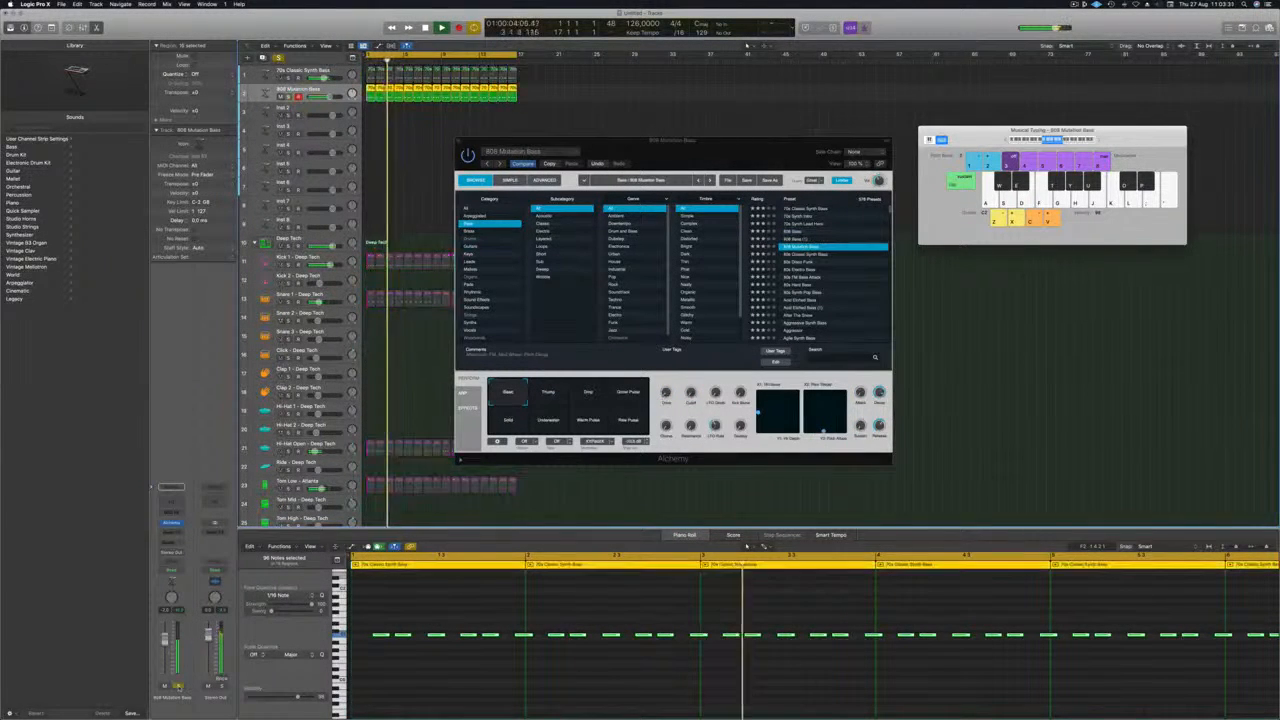
key("ctrl+s")
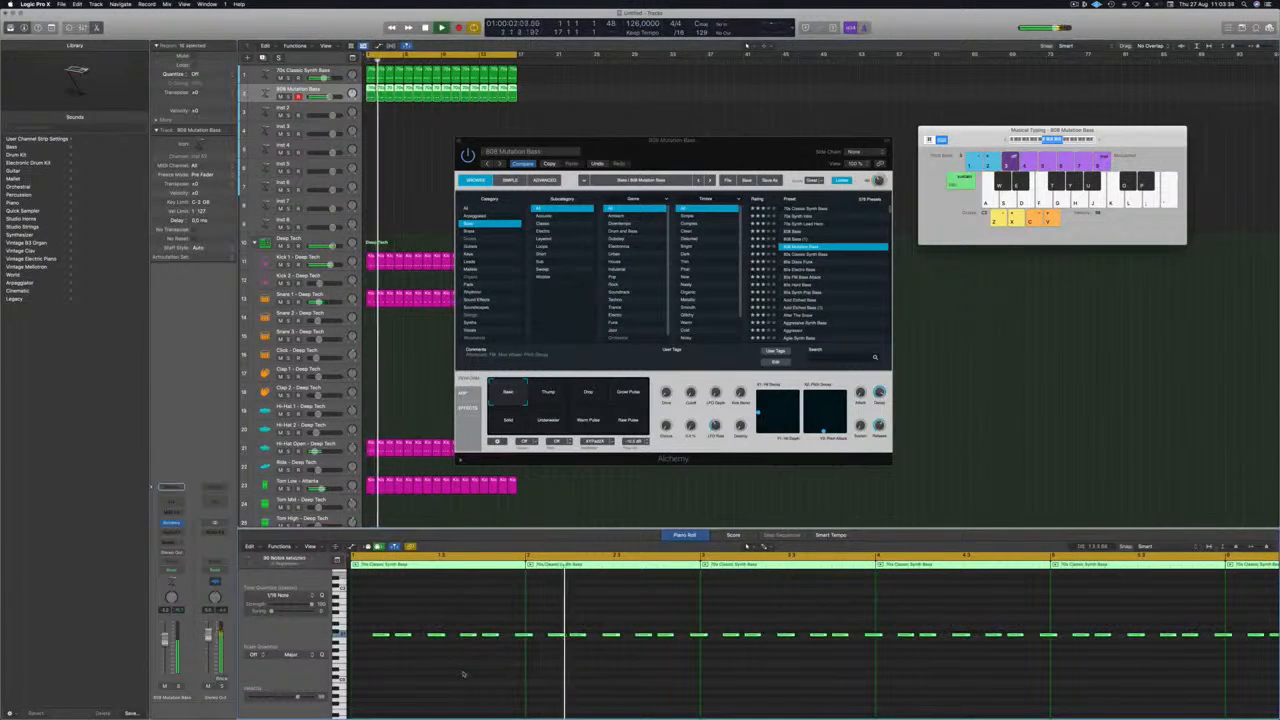
Transpose the second bass track's notes up one octave and load the 808 Bass preset again, checking it in solo.
key("alt+shift+Up")
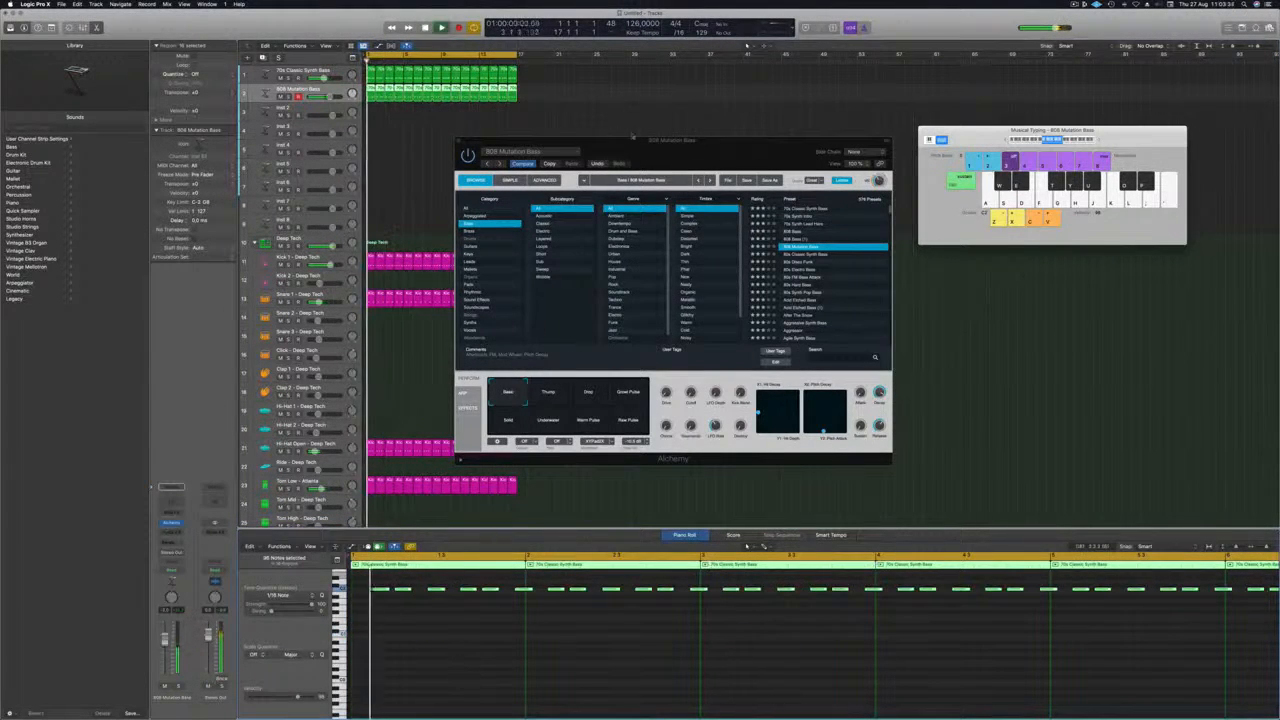
left_click(792, 232)
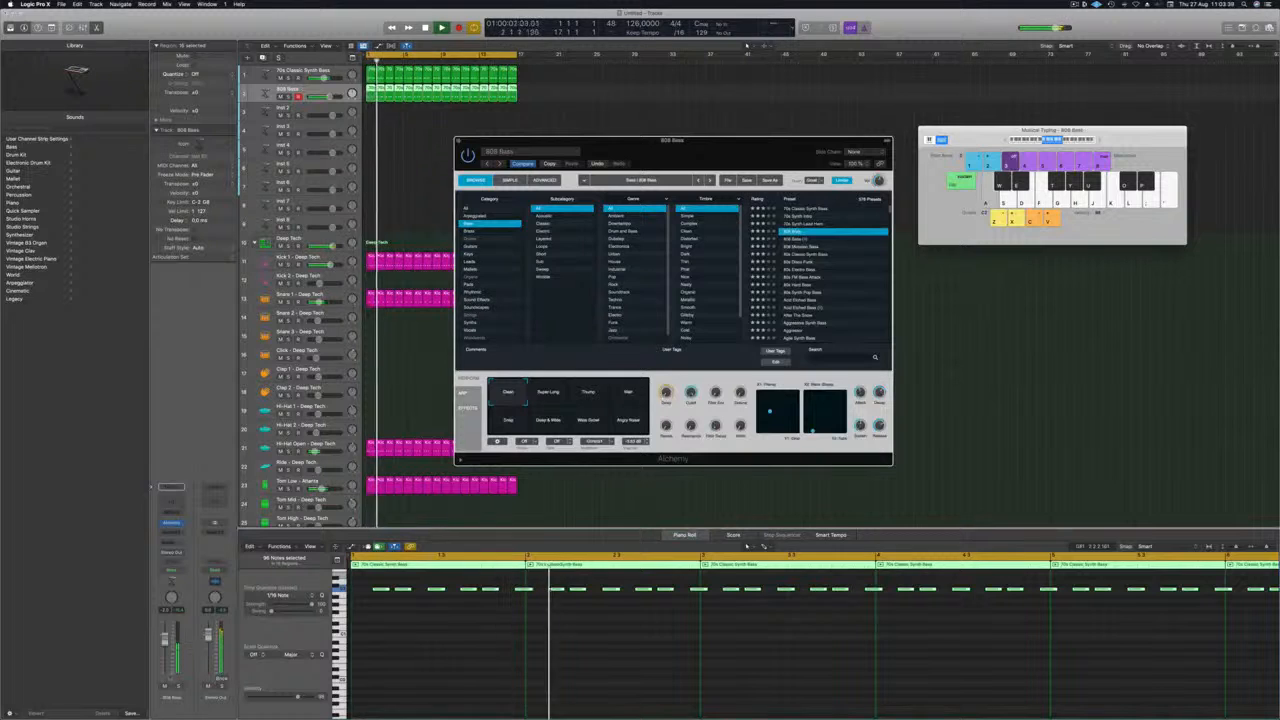
left_click(288, 97)
left_click(288, 97)
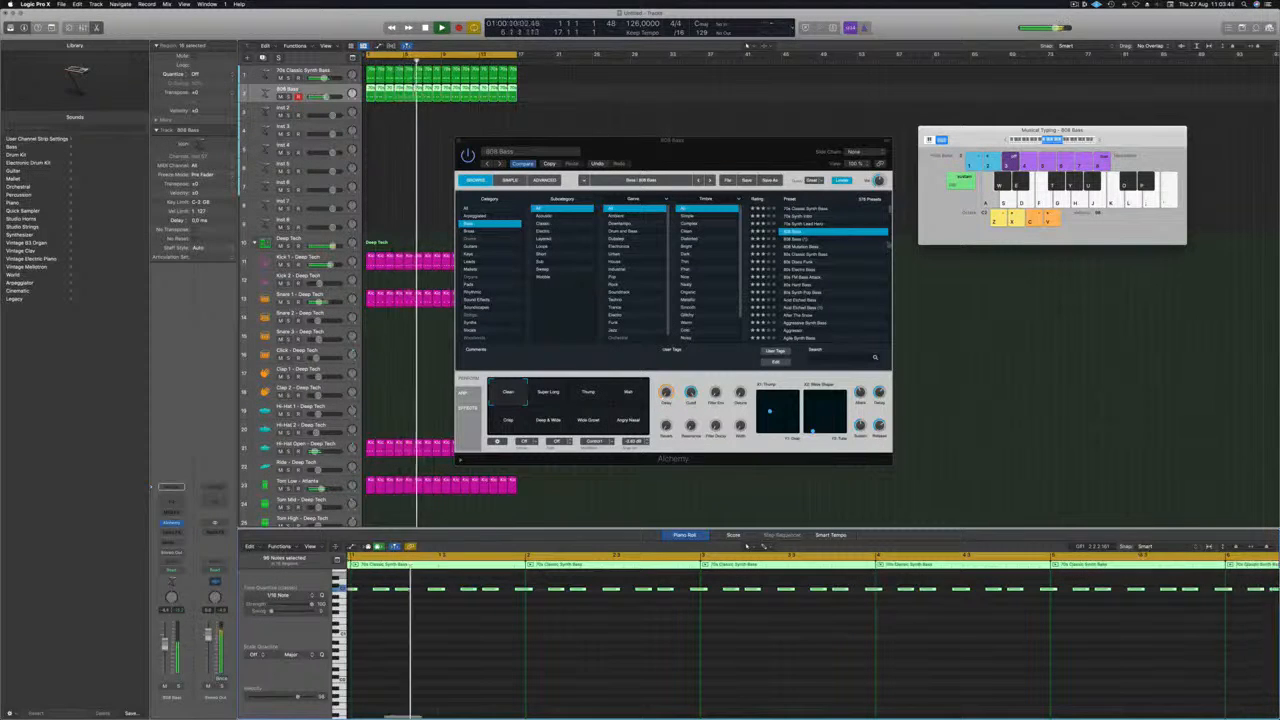
Audition the 808 Bass performance snapshots from Super Long onward and settle on the wide snapshot between Deep & Wide and the last one.
left_click(541, 394)
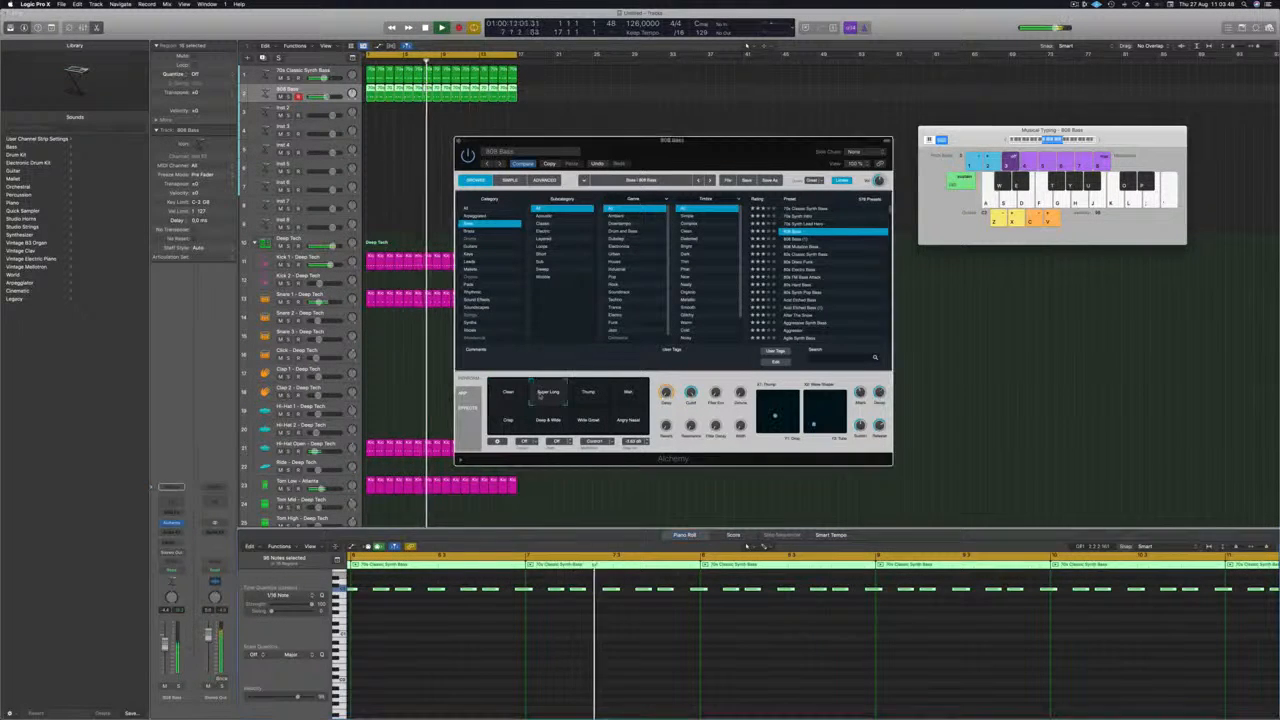
left_click(588, 395)
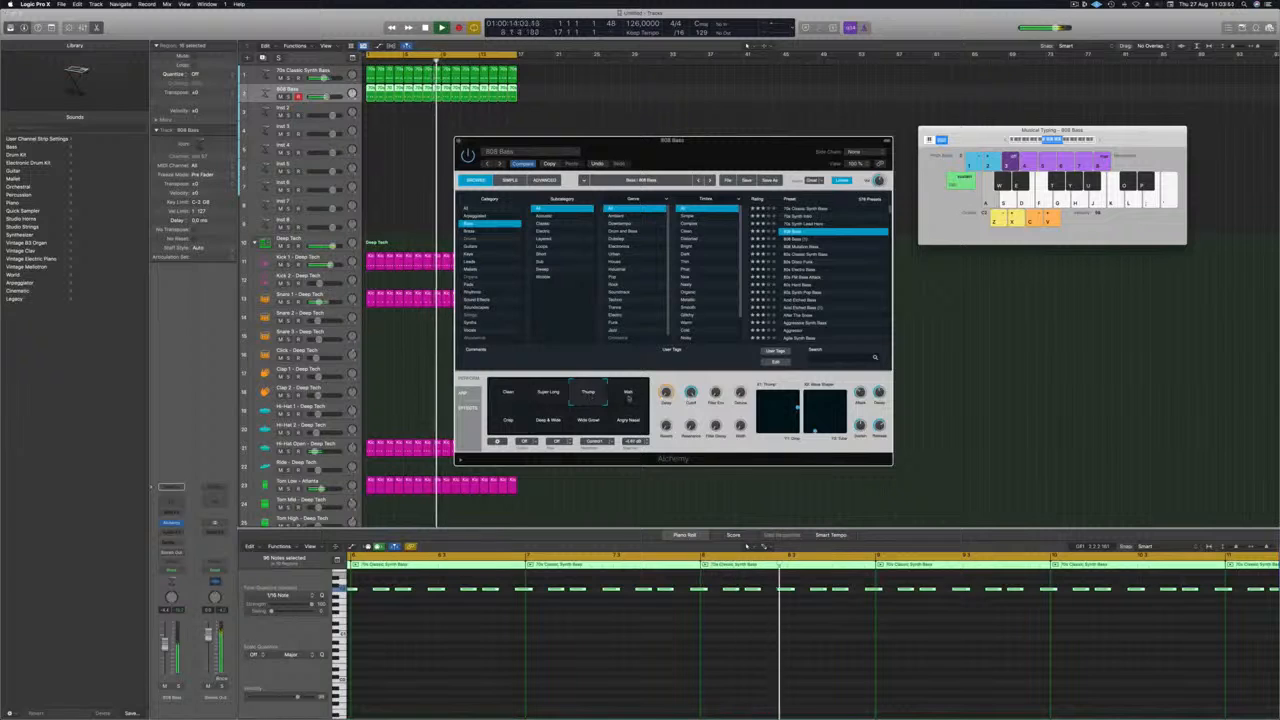
left_click(628, 395)
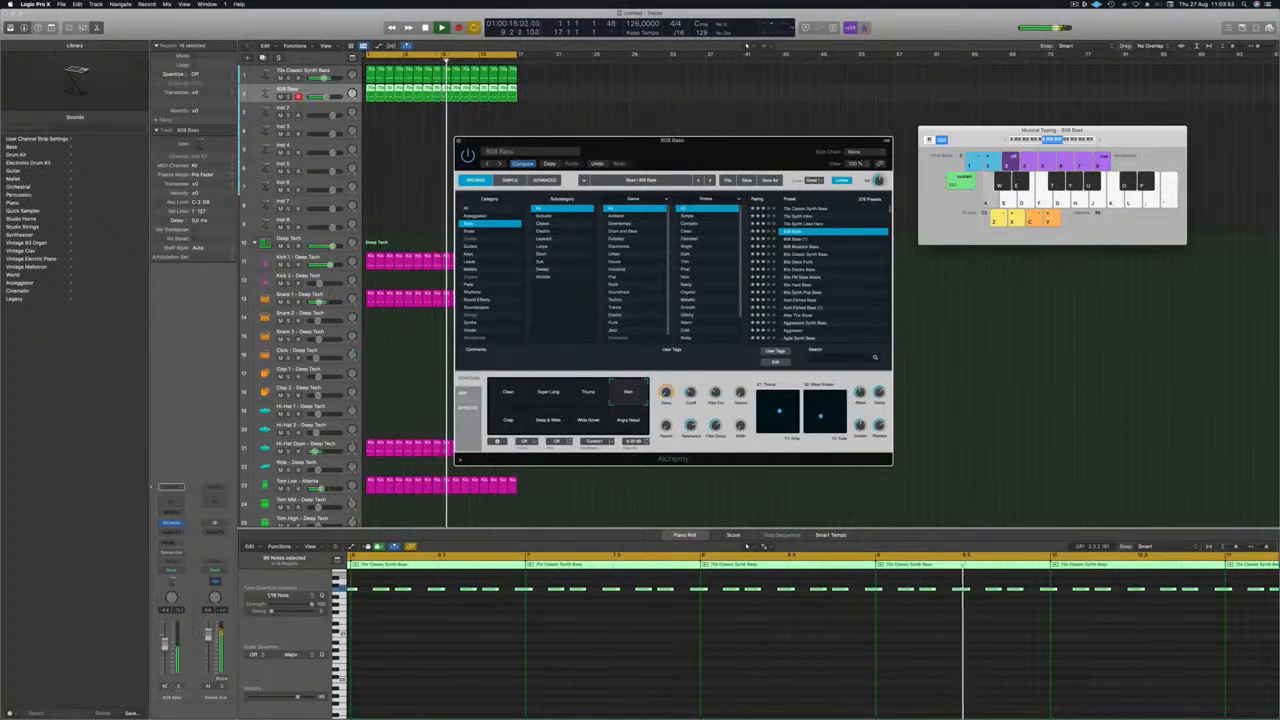
left_click(288, 97)
left_click(288, 97)
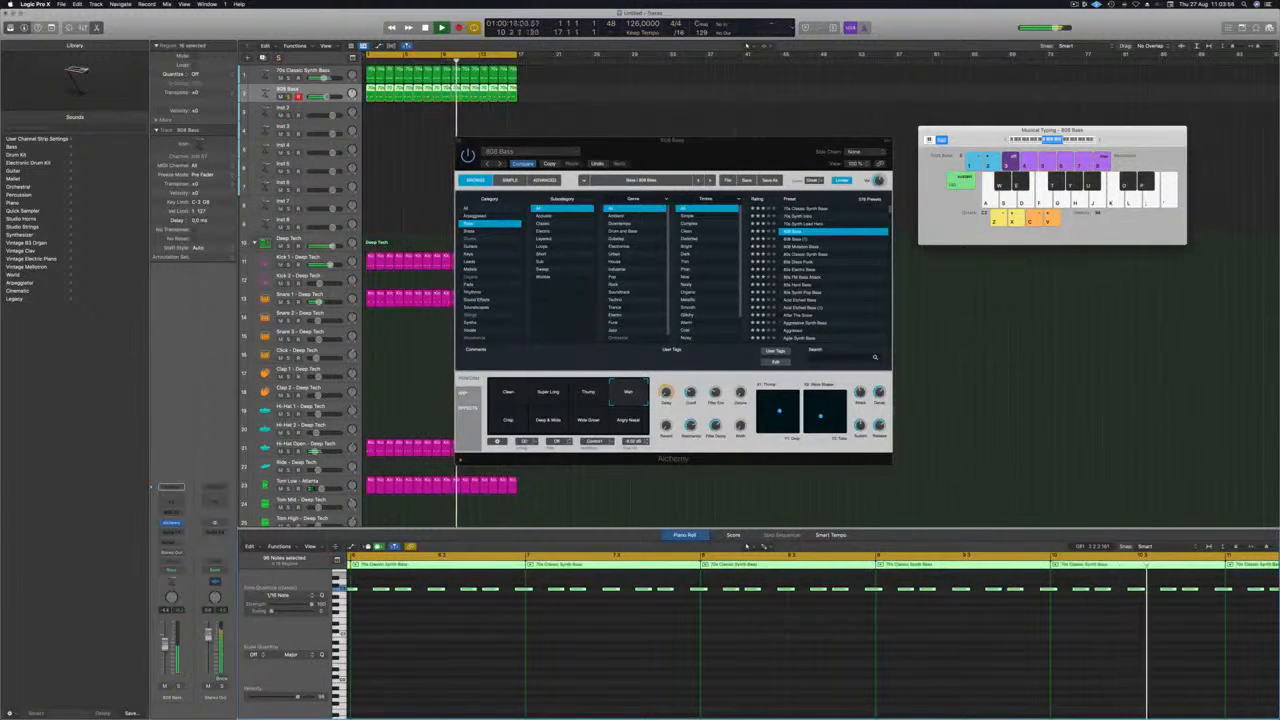
left_click(508, 420)
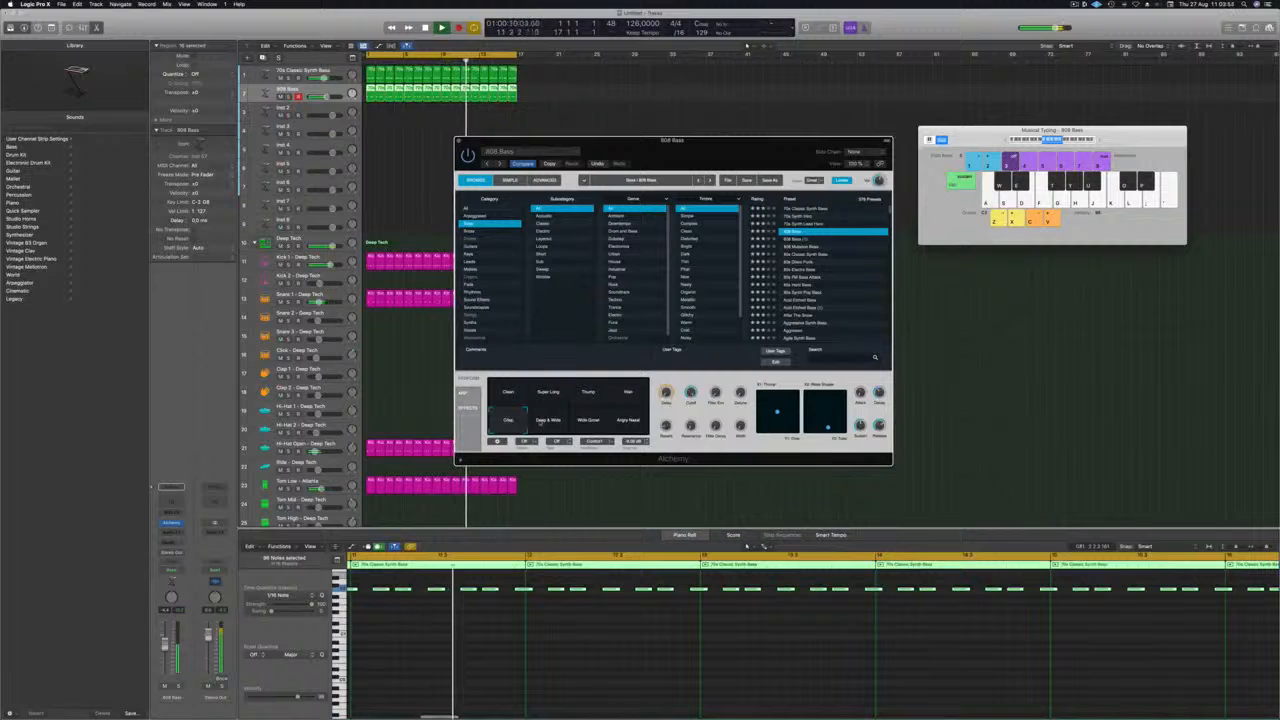
left_click(541, 424)
left_click(577, 421)
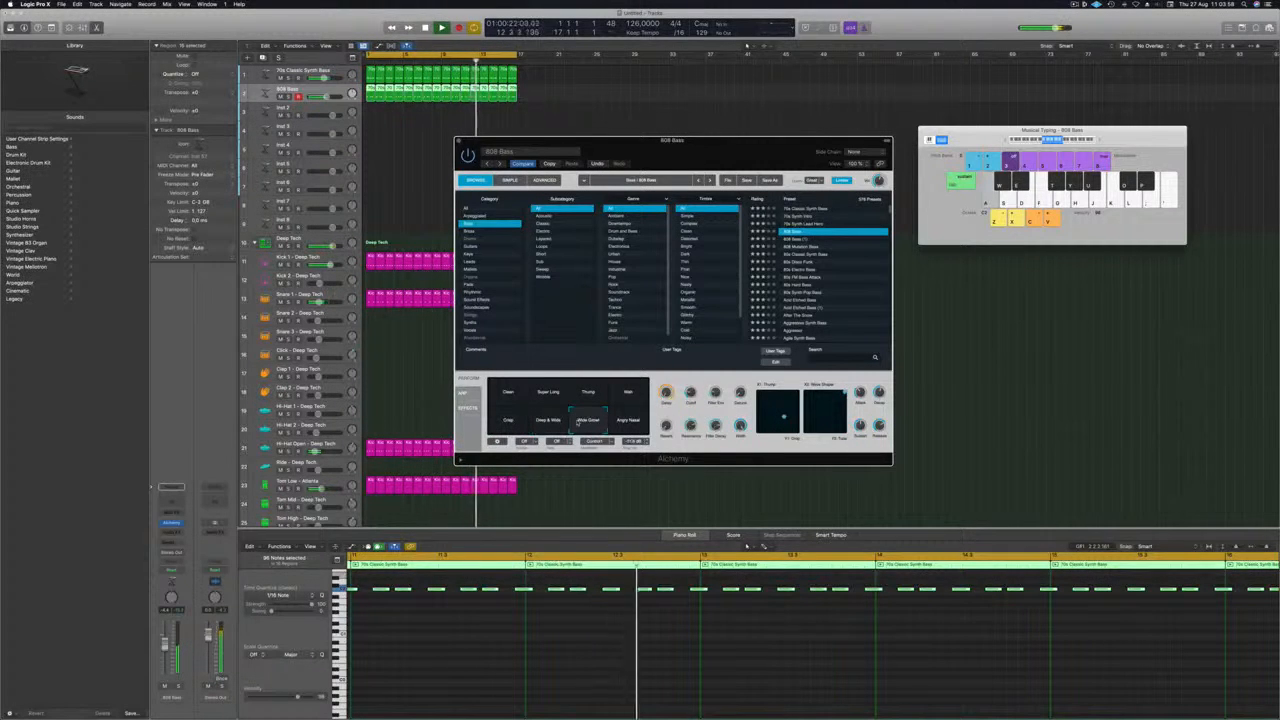
left_click(623, 424)
left_click(588, 420)
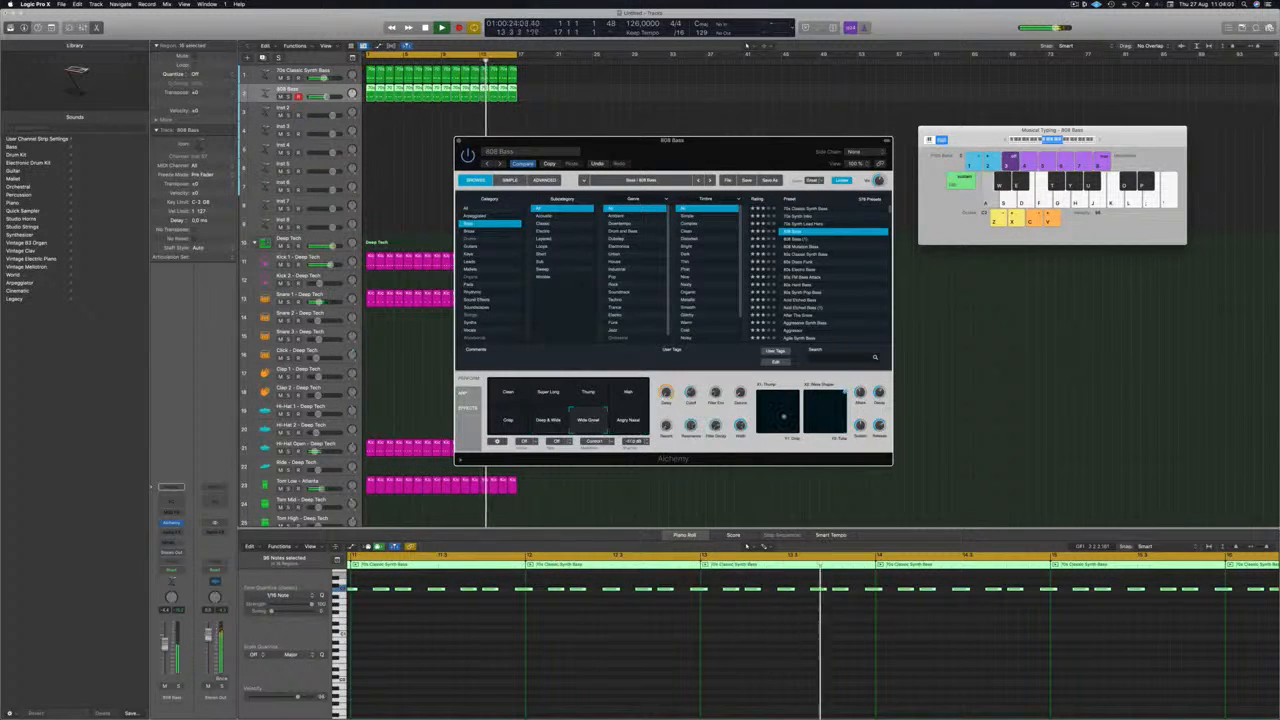
Lower the 808 Bass track's level slightly and turn down the filter cutoff on its Alchemy synth during playback.
left_click_drag(165, 644, 165, 648)
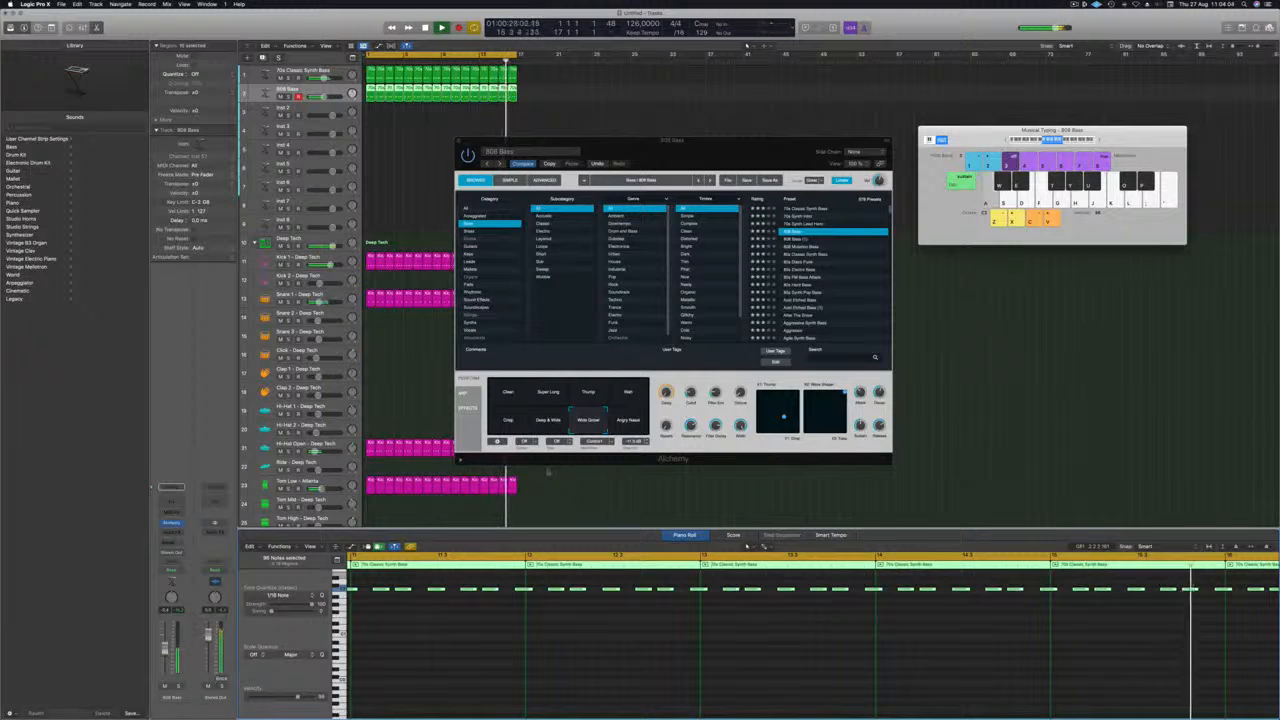
left_click_drag(689, 394, 687, 397)
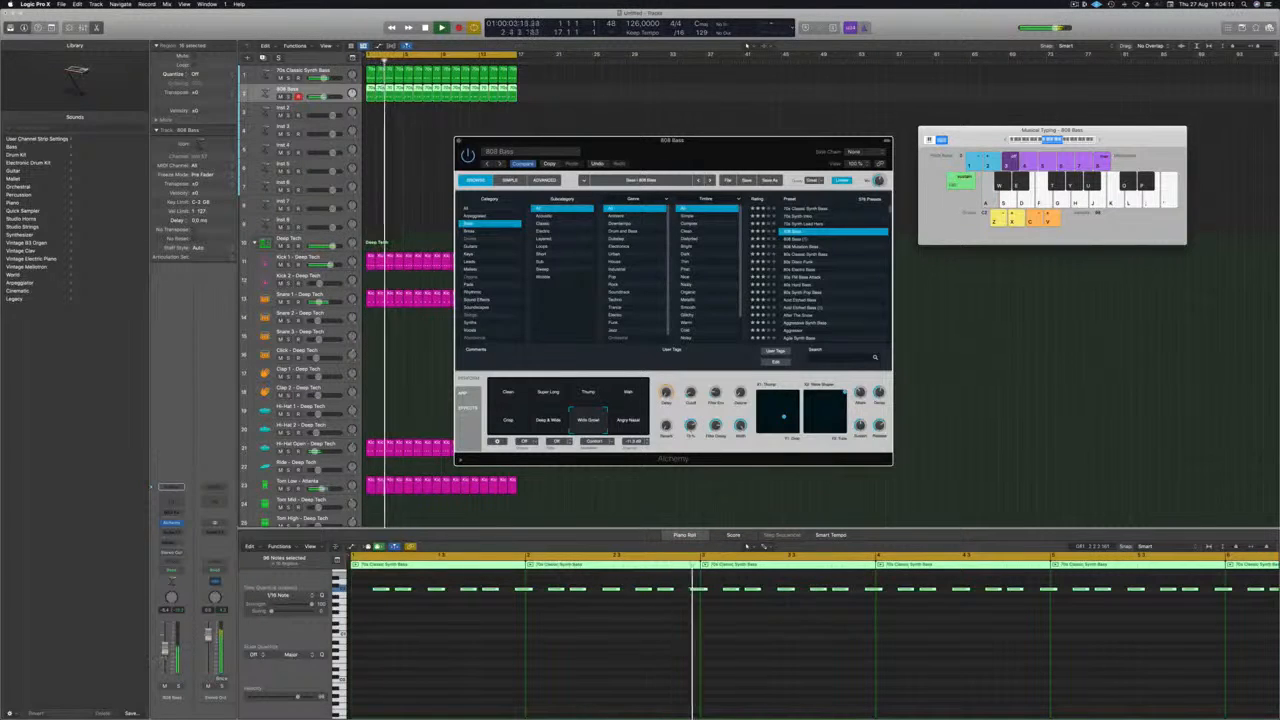
left_click_drag(165, 650, 165, 648)
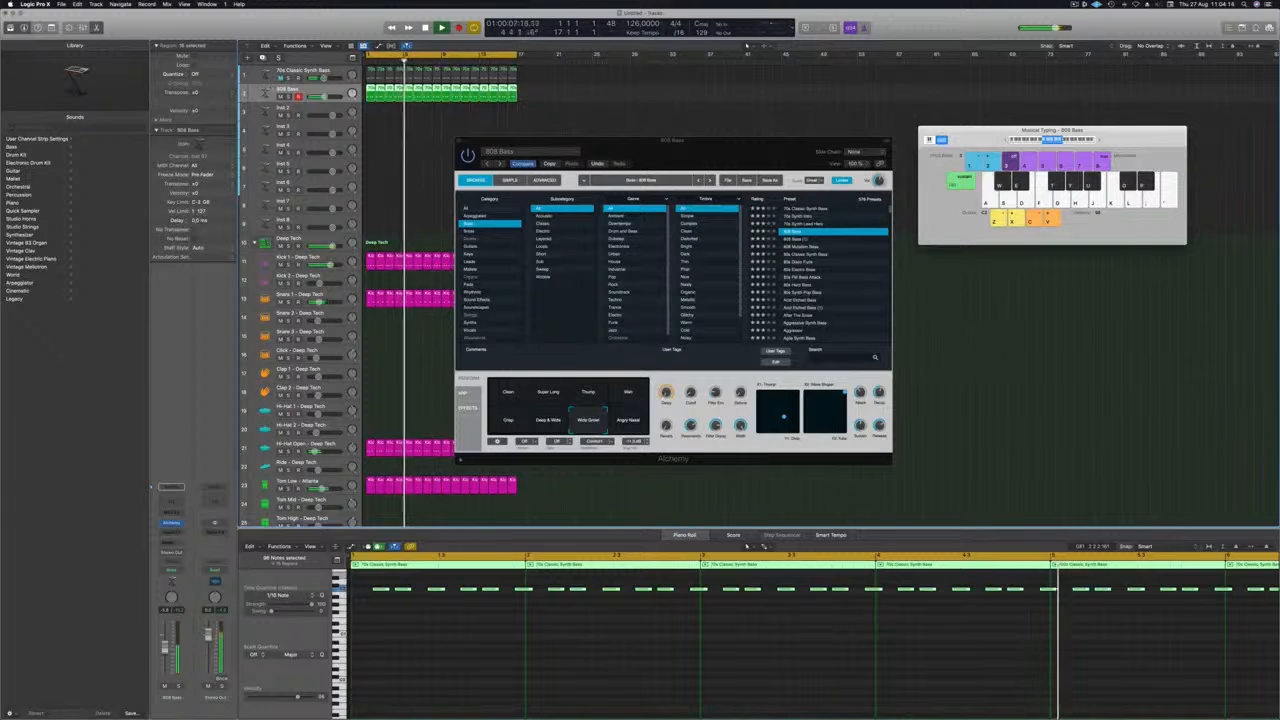
Add a Channel EQ to the 808 Bass track and close its window.
left_click(171, 487)
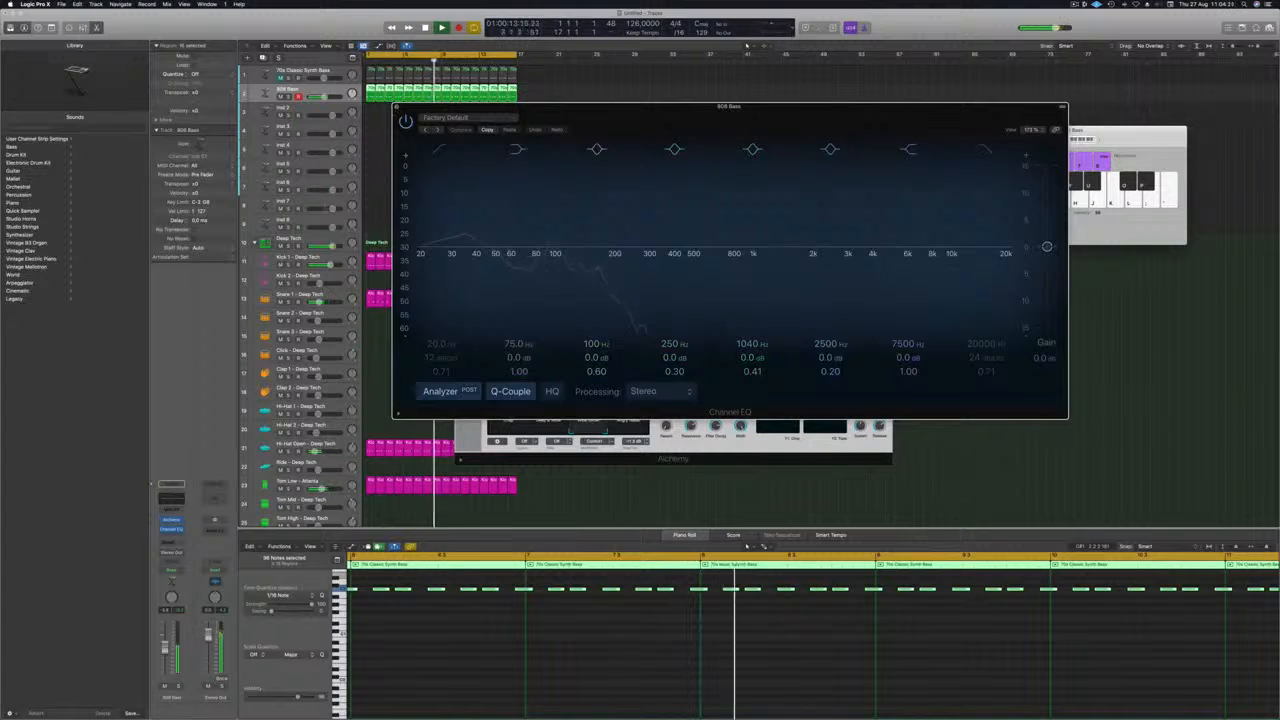
key("super+w")
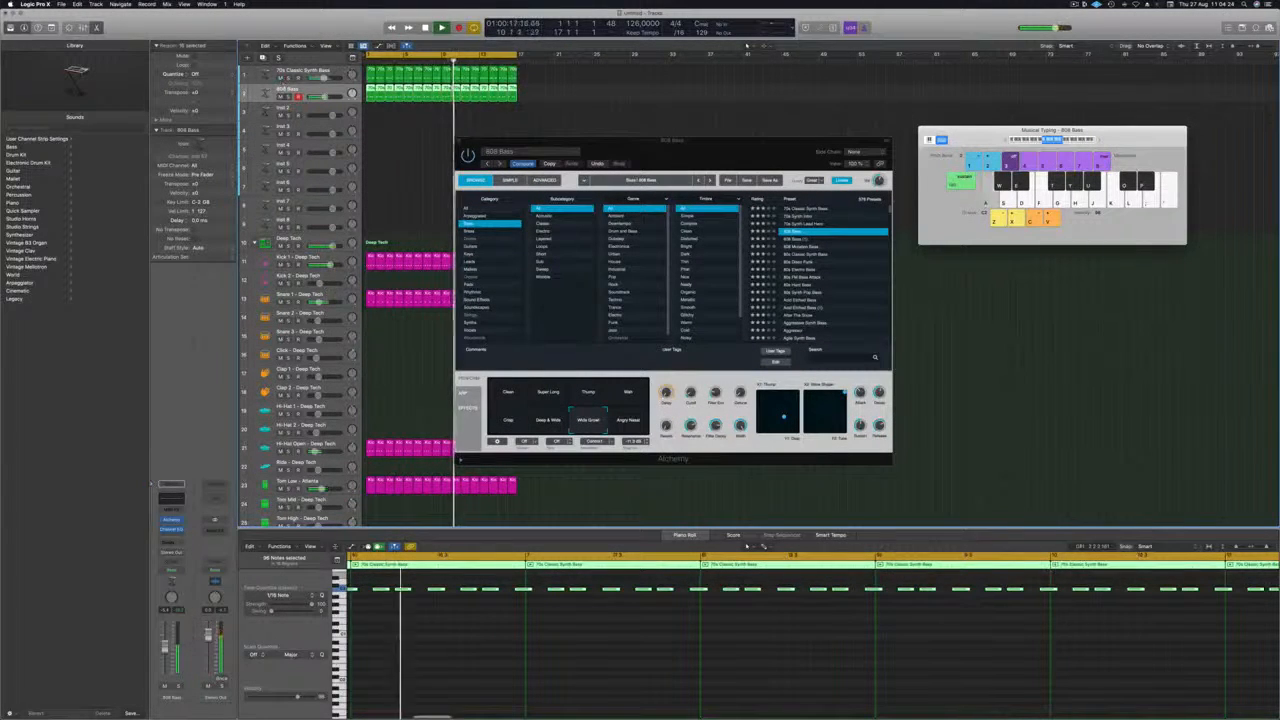
Adjust the filter cutoff on the 70s Classic Synth Bass in Alchemy, close both synth windows and stop playback.
key("Up")
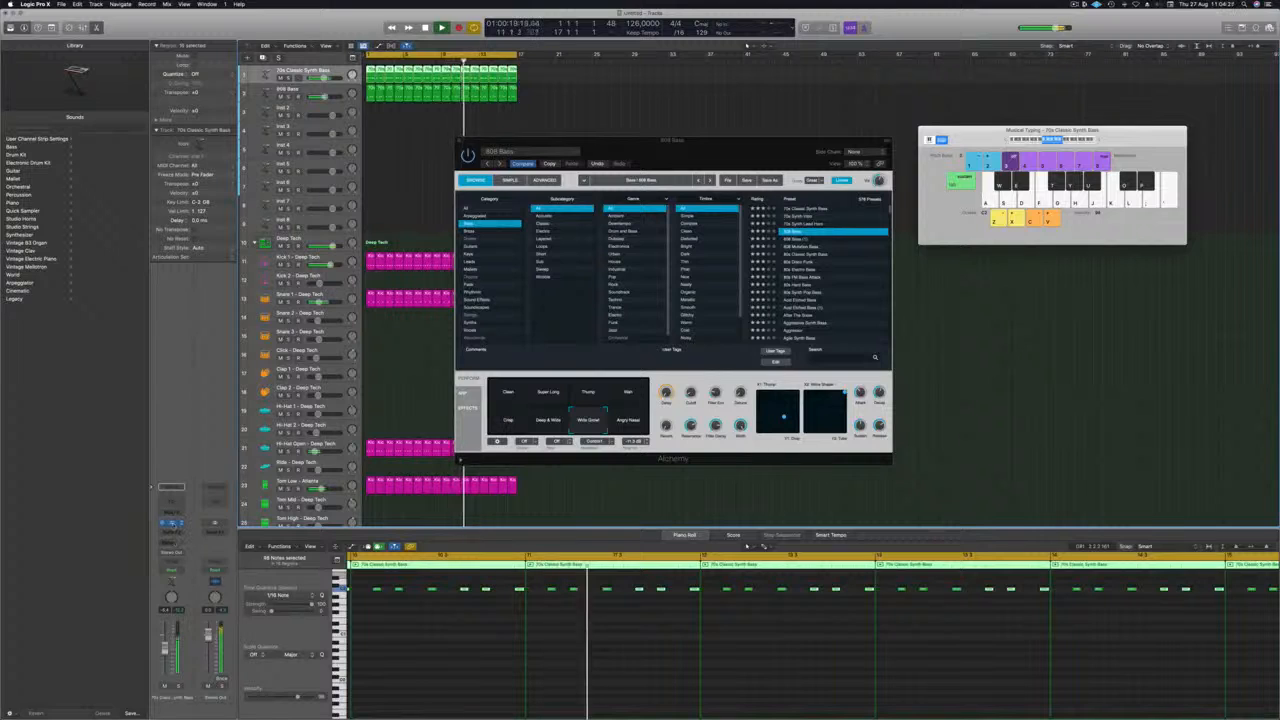
left_click(172, 524)
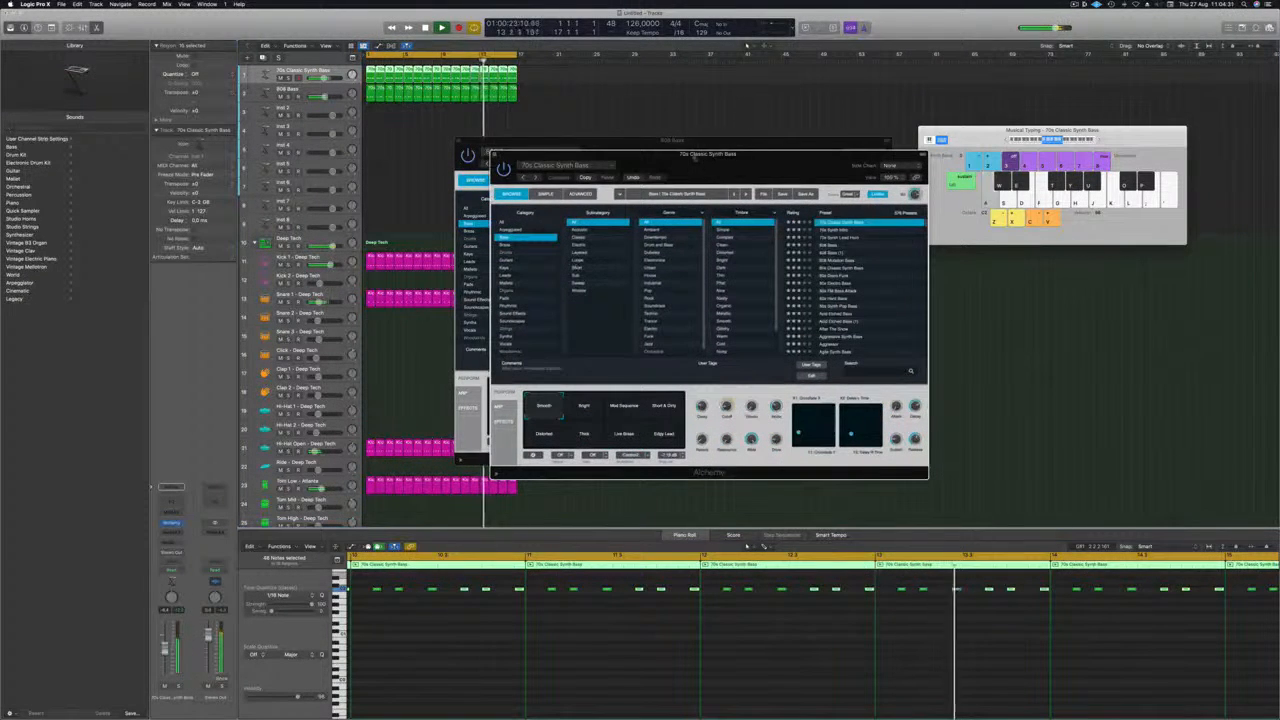
left_click_drag(698, 157, 753, 121)
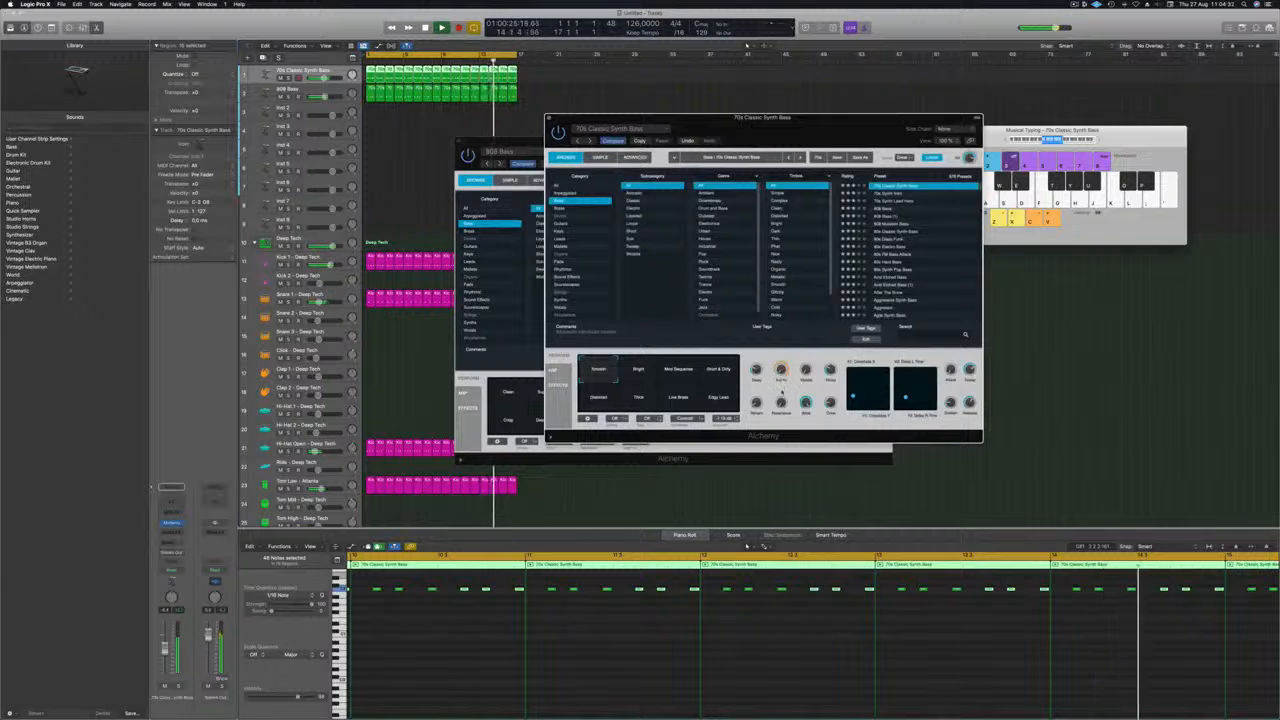
left_click_drag(838, 117, 648, 147)
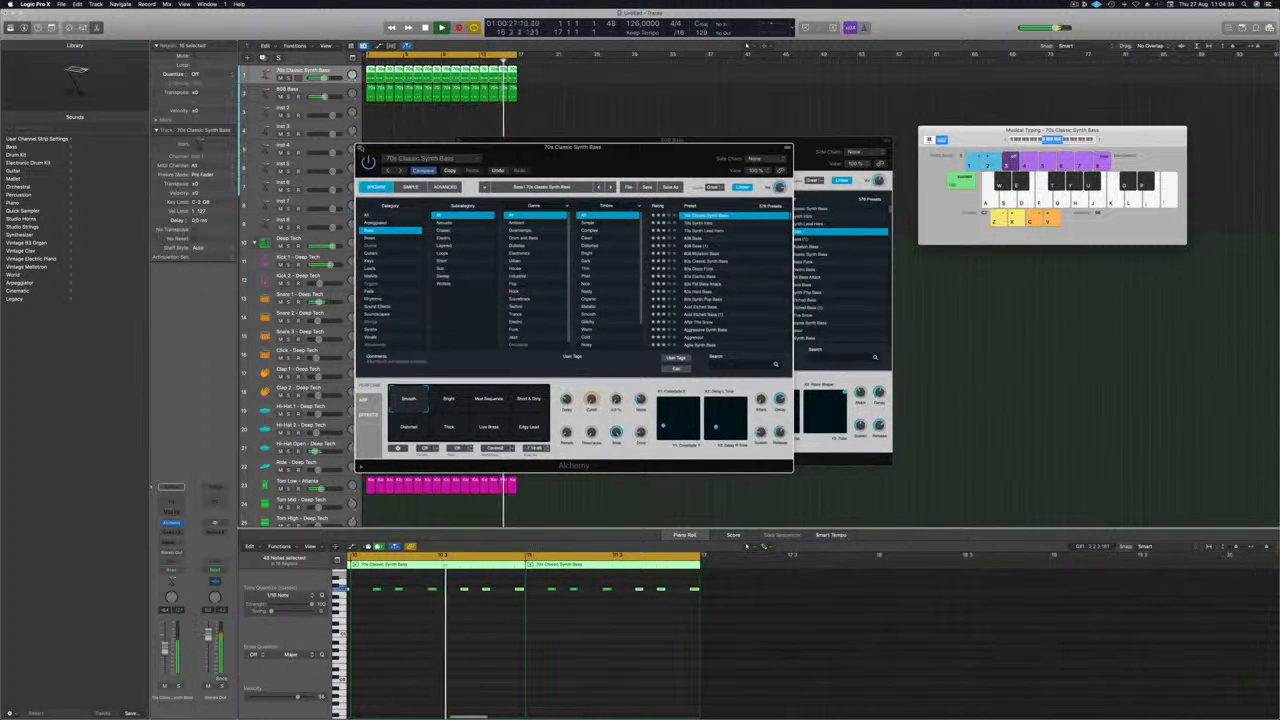
left_click(362, 149)
left_click_drag(497, 143, 460, 147)
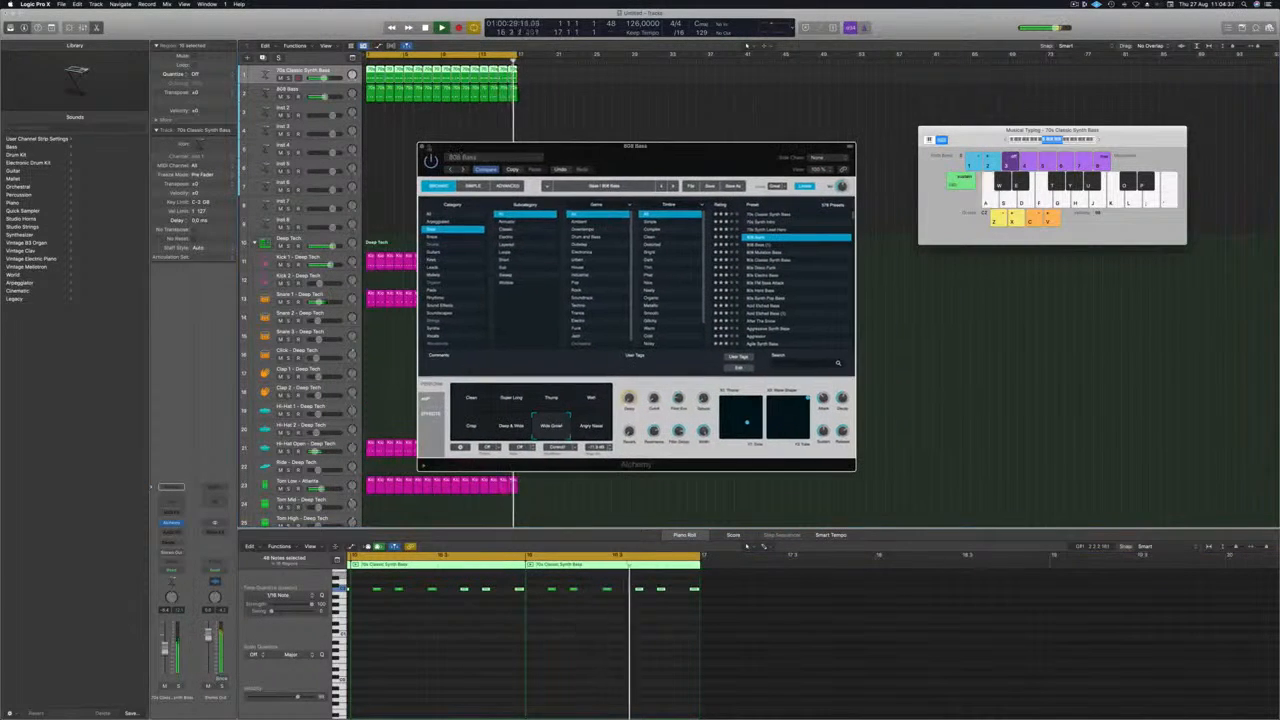
left_click(421, 147)
key("space")
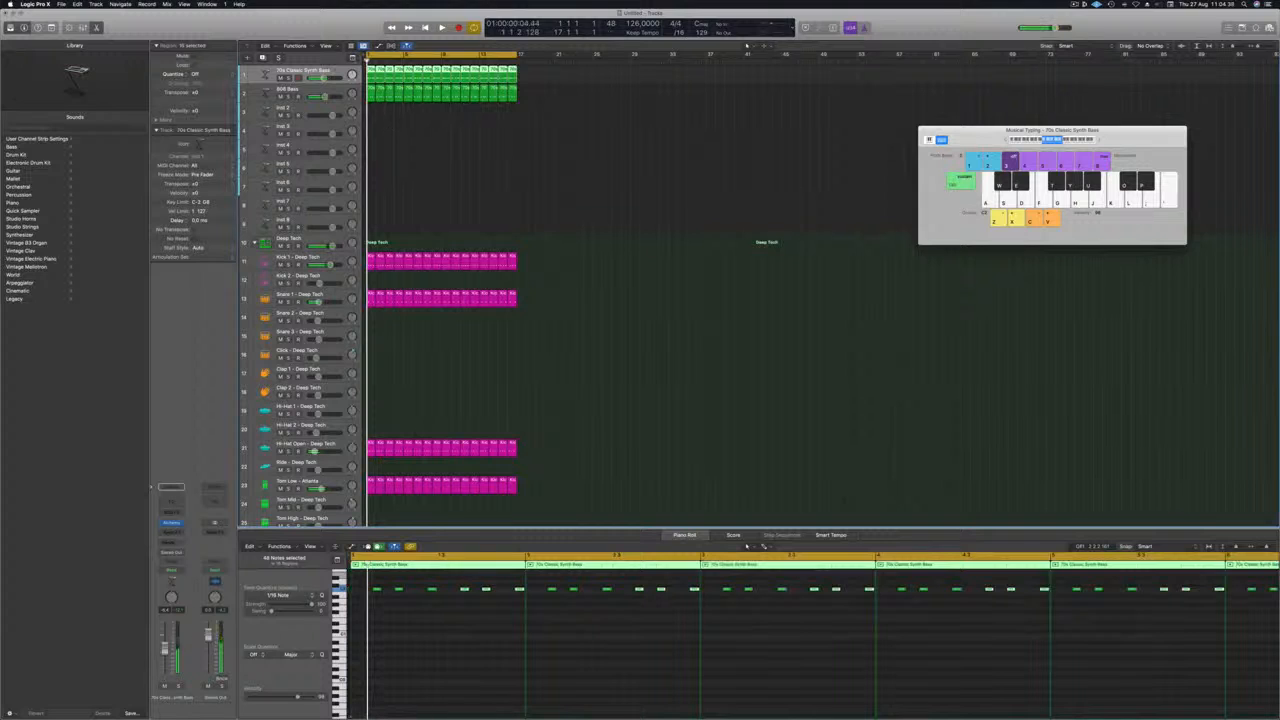
Group the two bass tracks into a summing stack and name it BASS STACK.
right_click(340, 67)
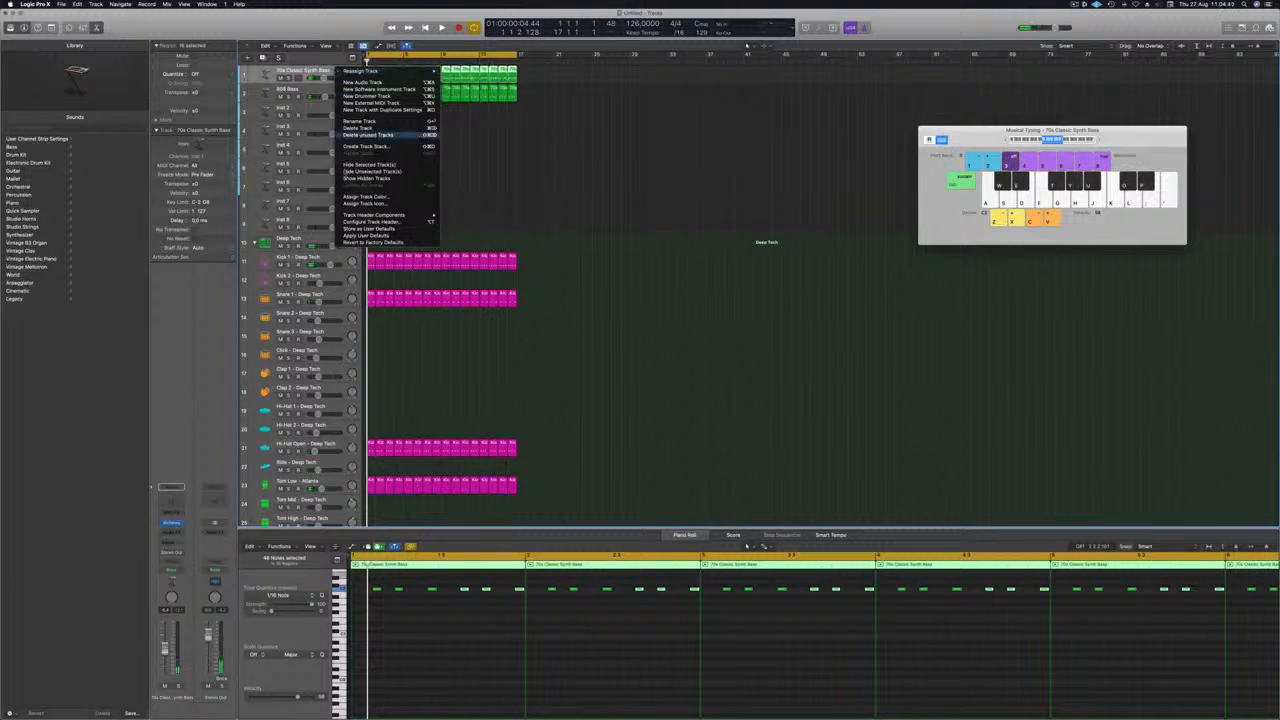
left_click(366, 146)
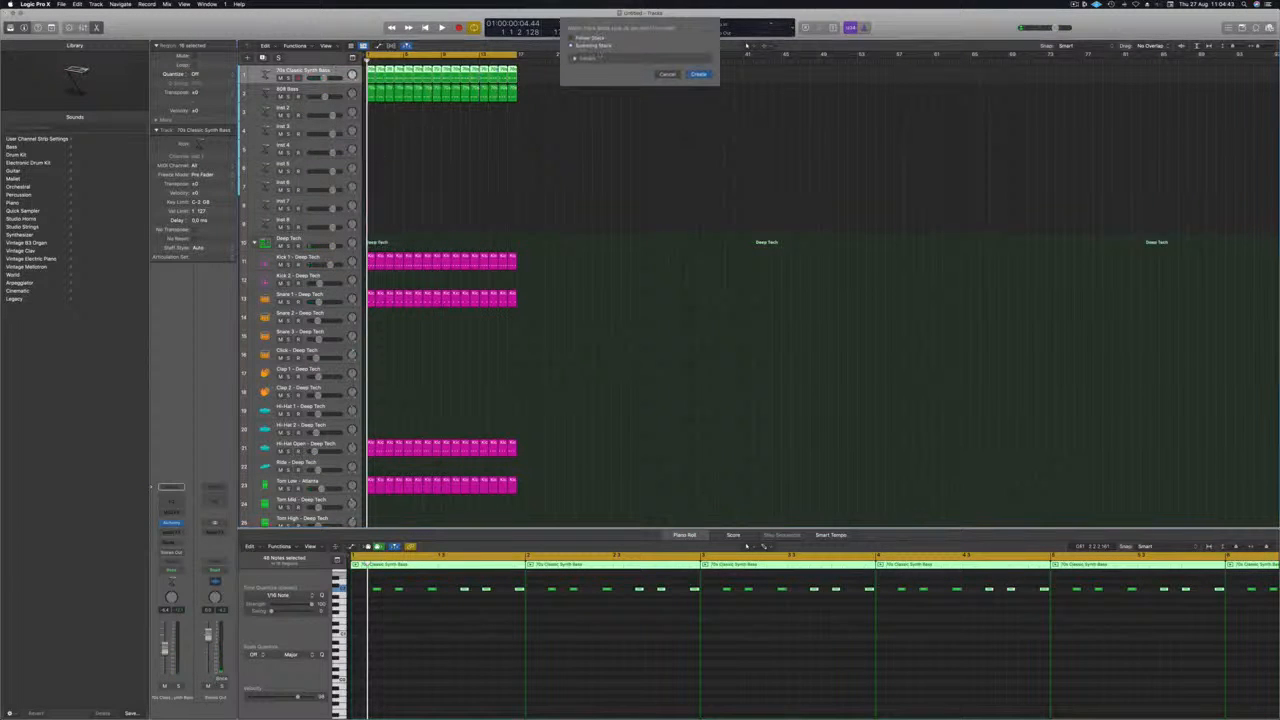
key("Return")
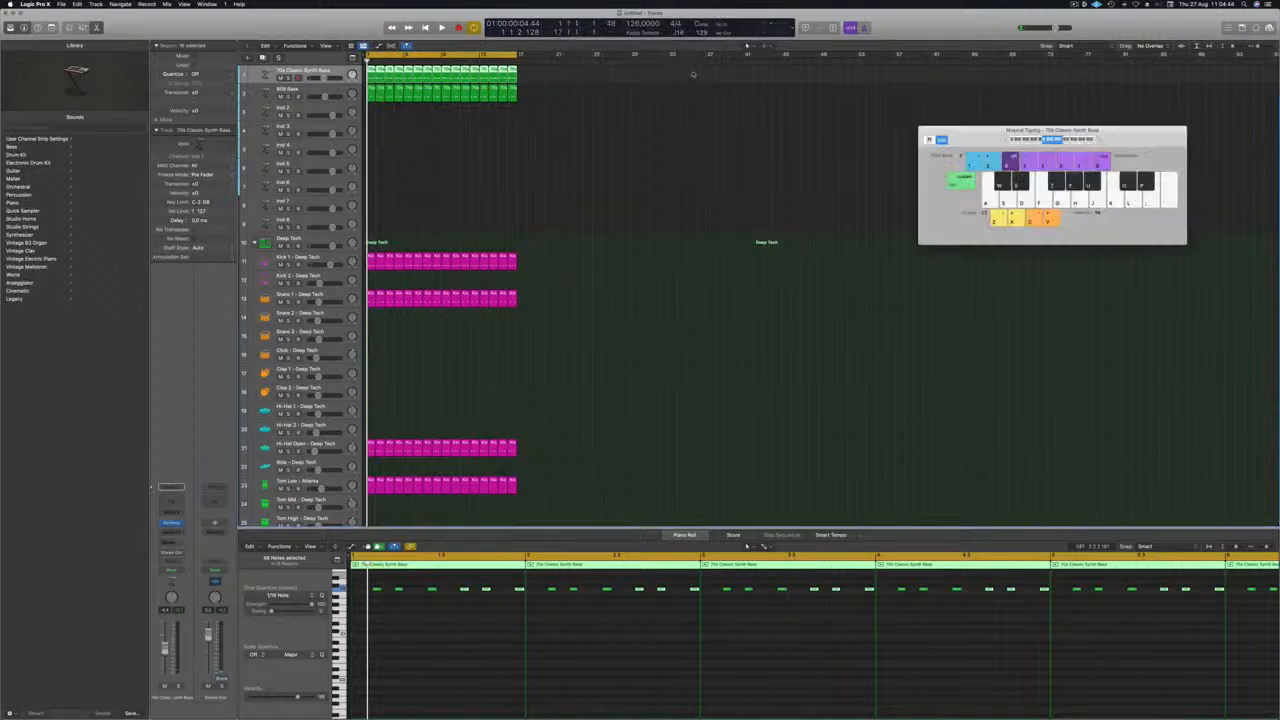
left_click_drag(310, 107, 312, 87)
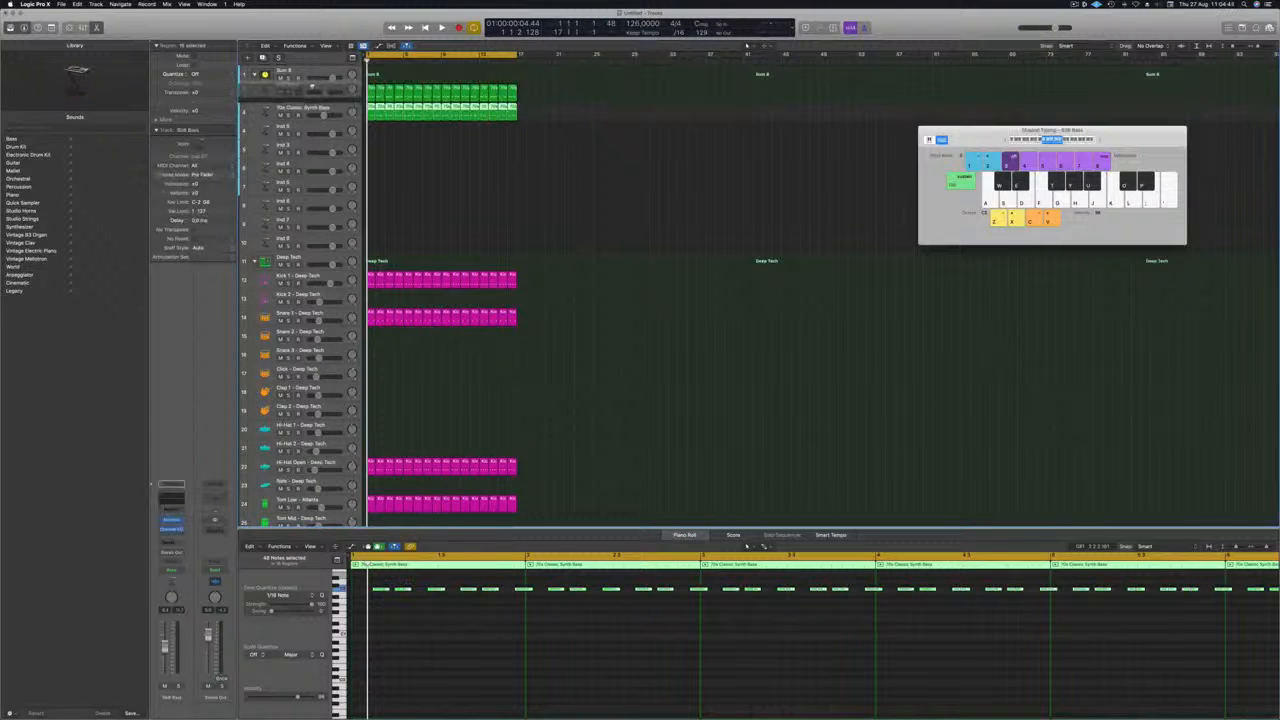
key("Up")
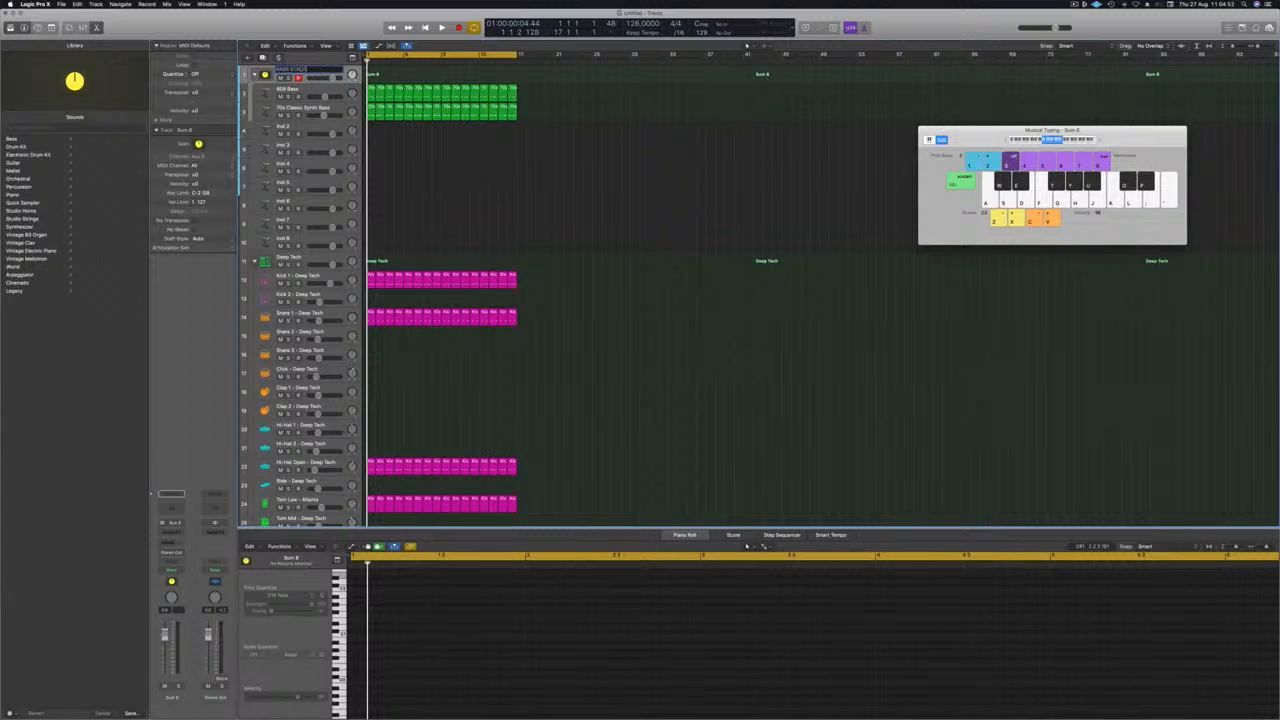
Insert a Channel EQ and a stereo Compressor on BASS STACK while the track plays.
key("space")
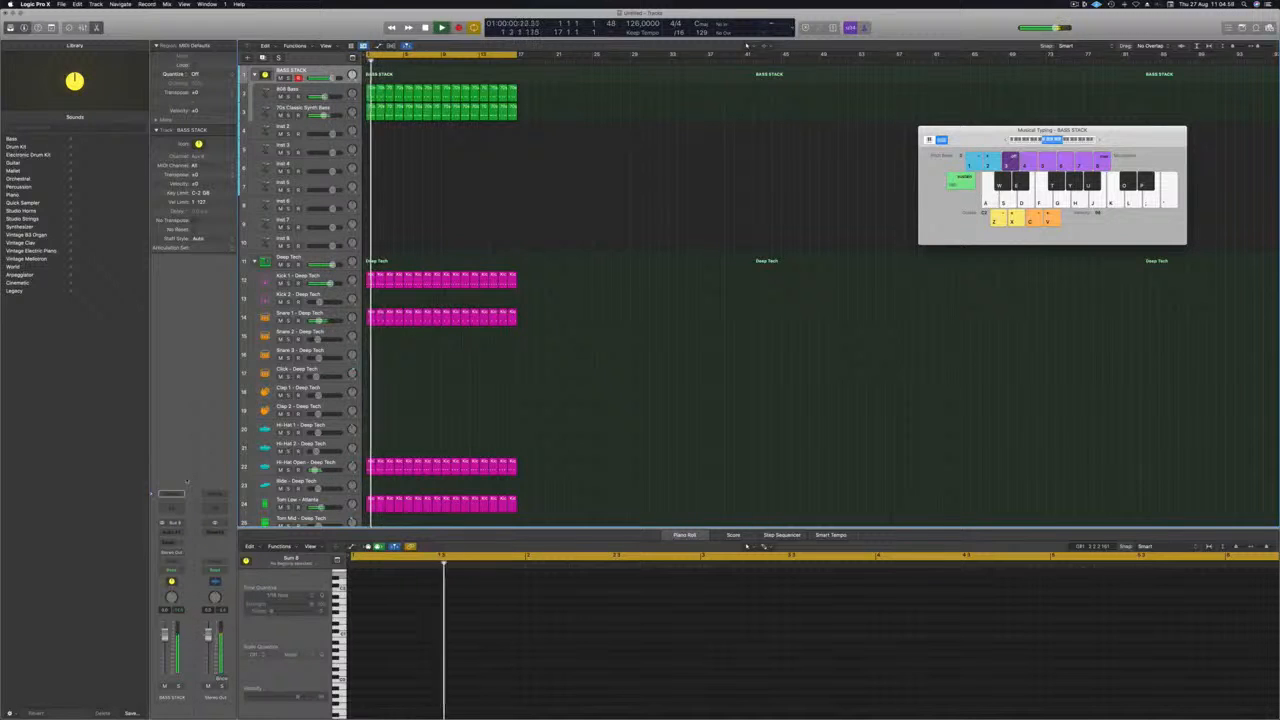
left_click(174, 507)
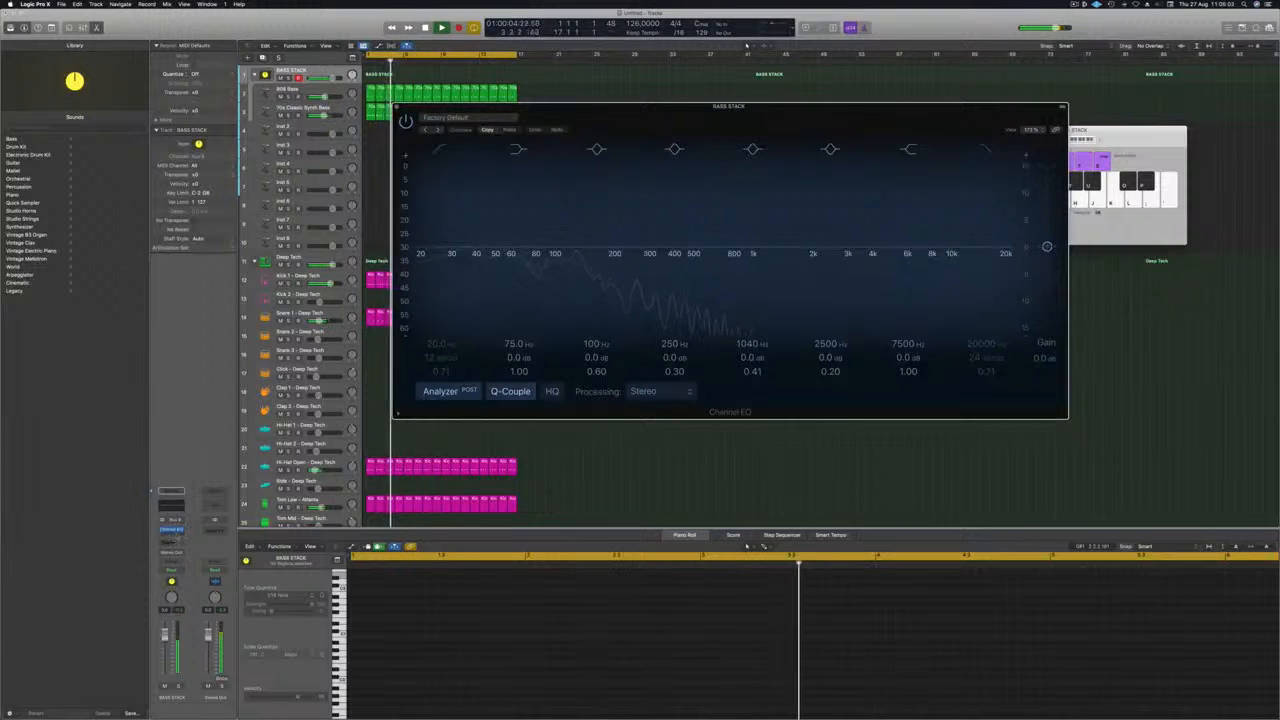
left_click(172, 515)
mouse_move(188, 572)
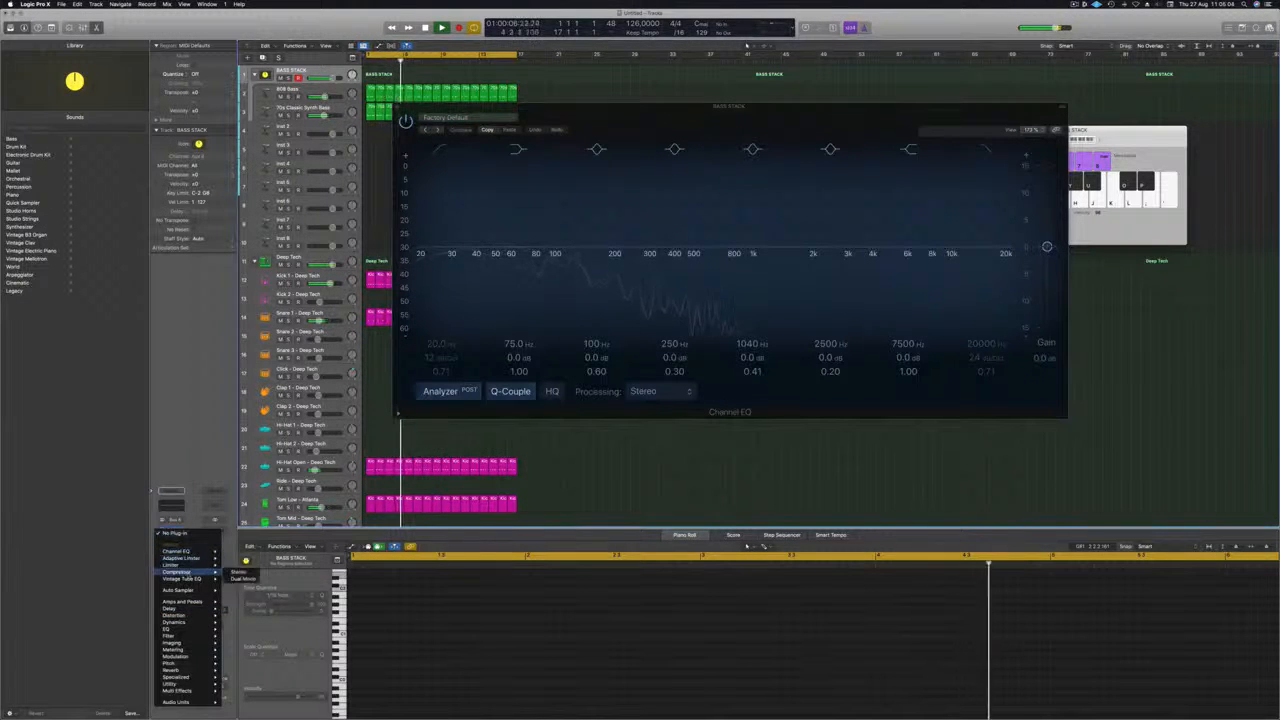
left_click(238, 572)
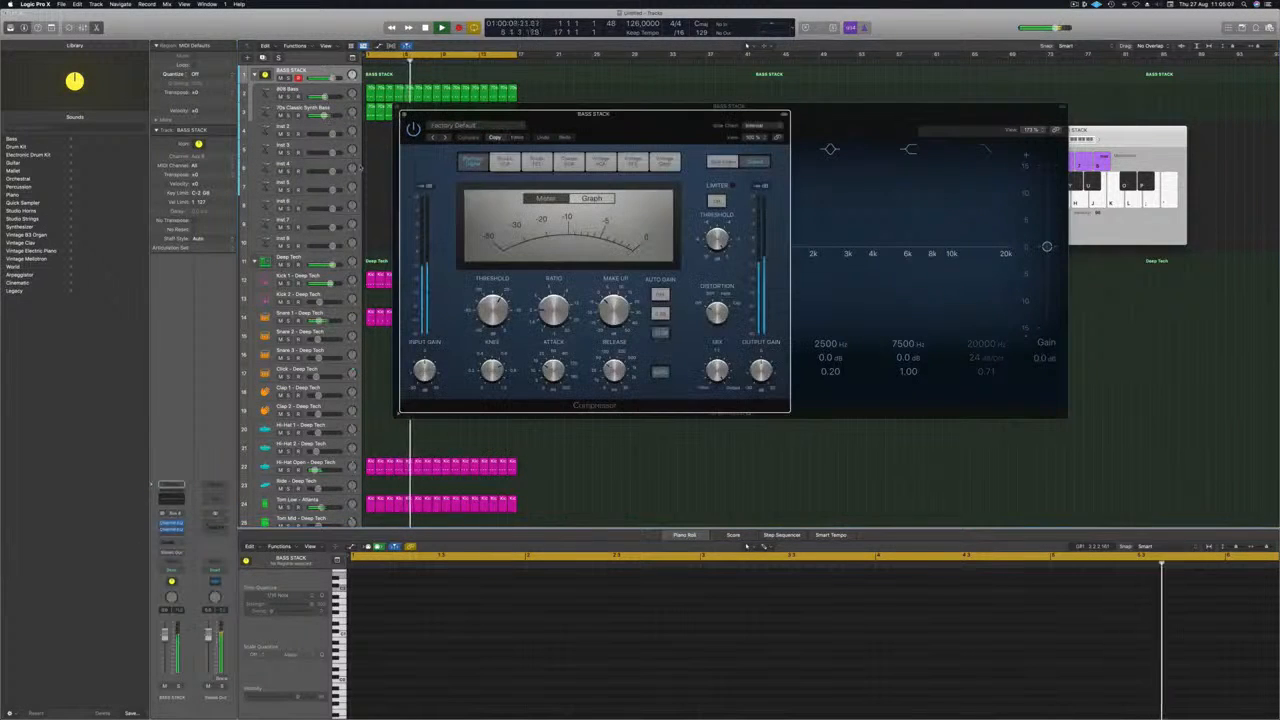
Set the BASS STACK compressor's side chain to the Kick 1 - Deep Tech instrument.
left_click(753, 125)
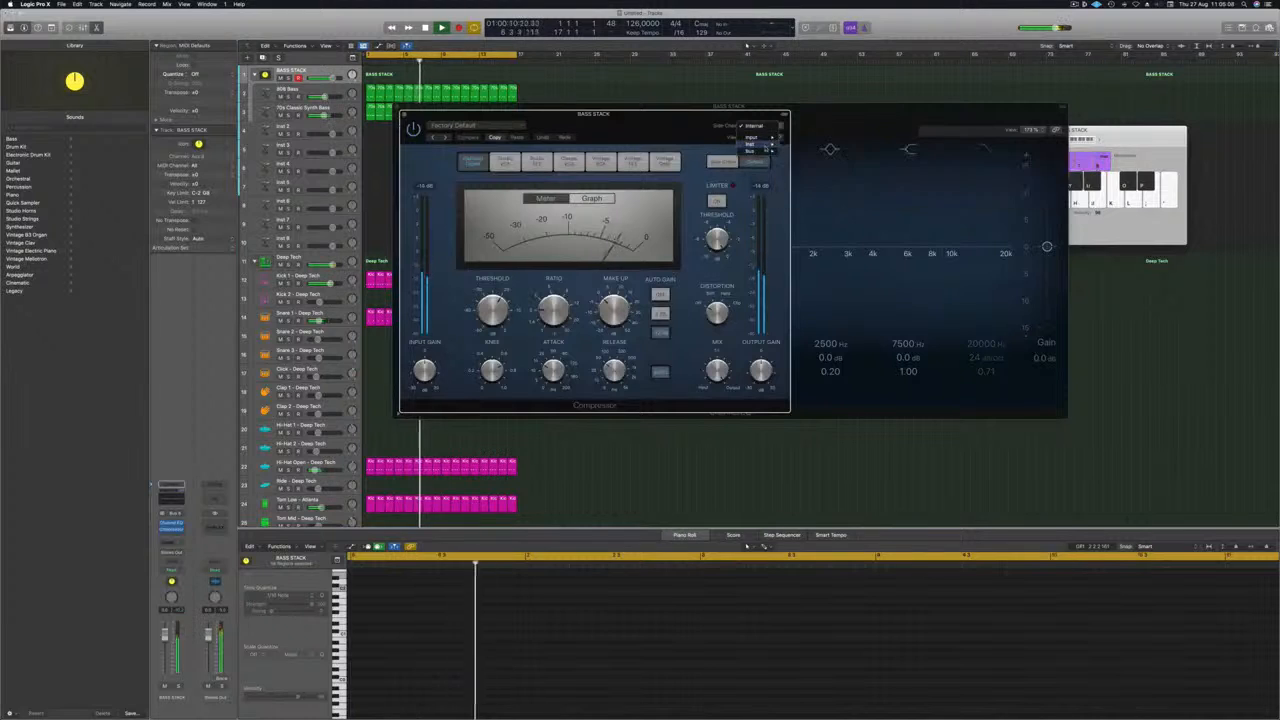
mouse_move(754, 144)
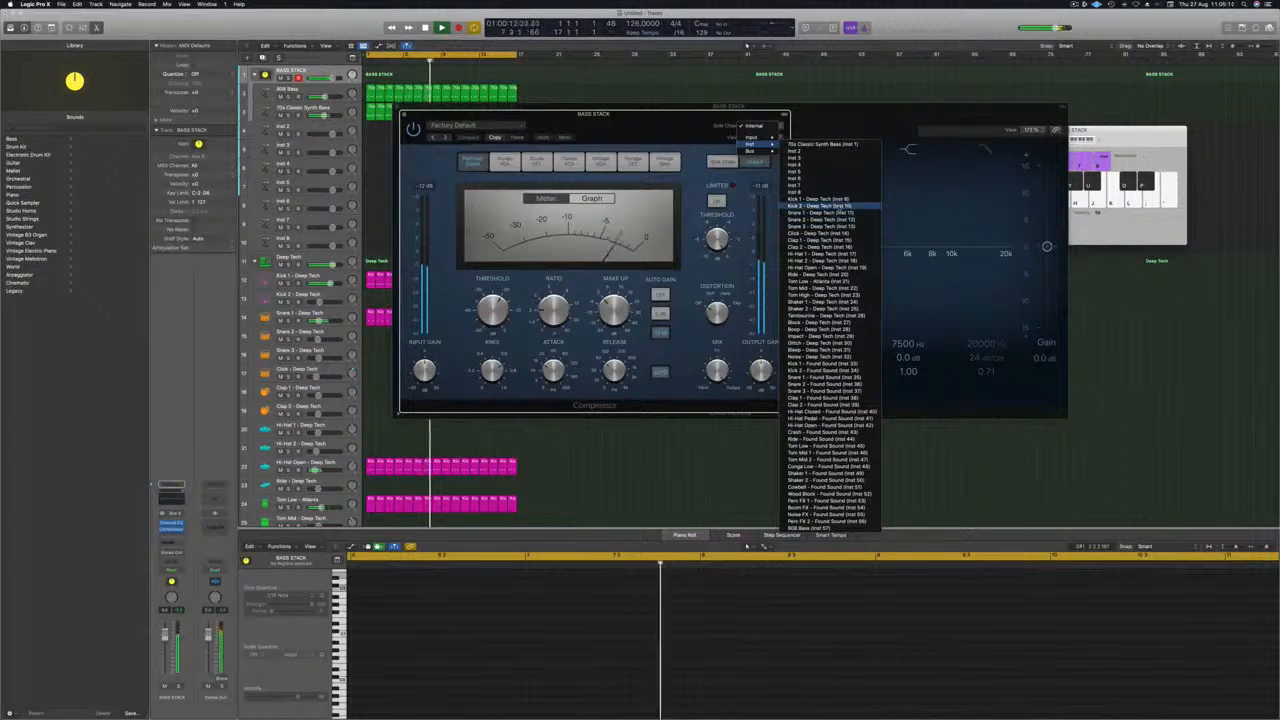
left_click(820, 199)
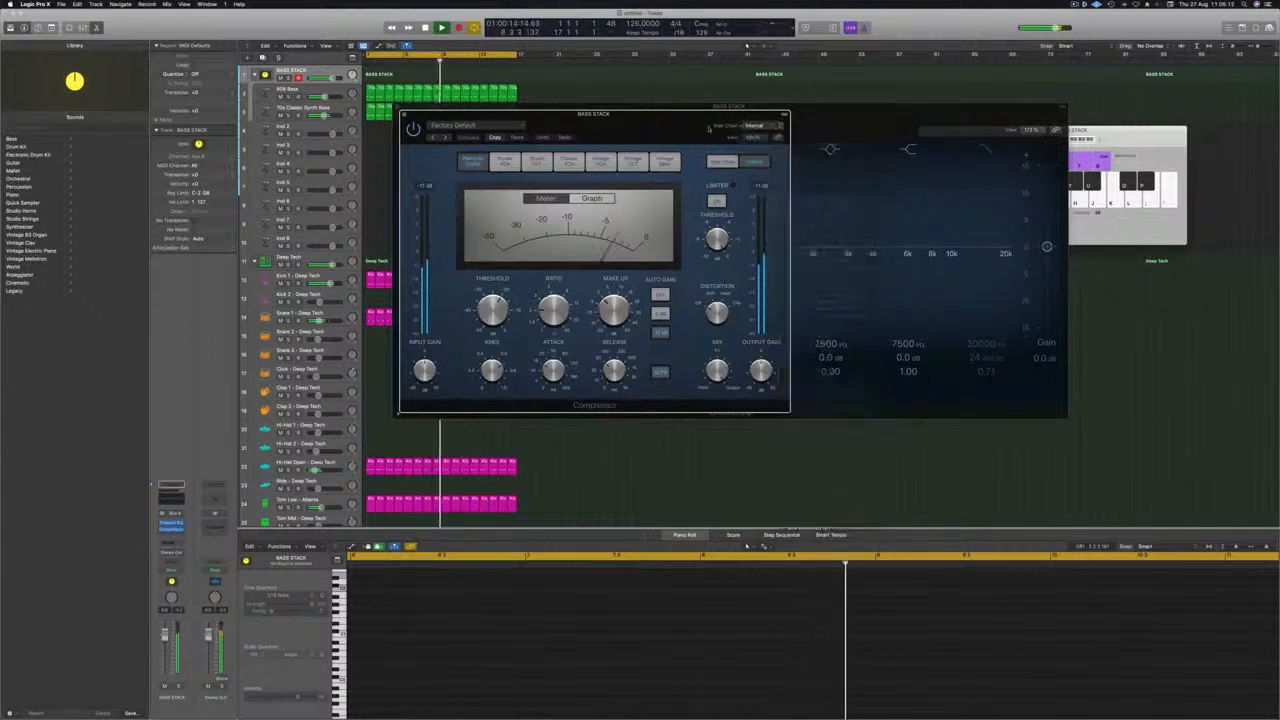
Adjust the ratio and threshold of the BASS STACK compressor, and close the compressor and Channel EQ windows.
left_click_drag(673, 124, 760, 127)
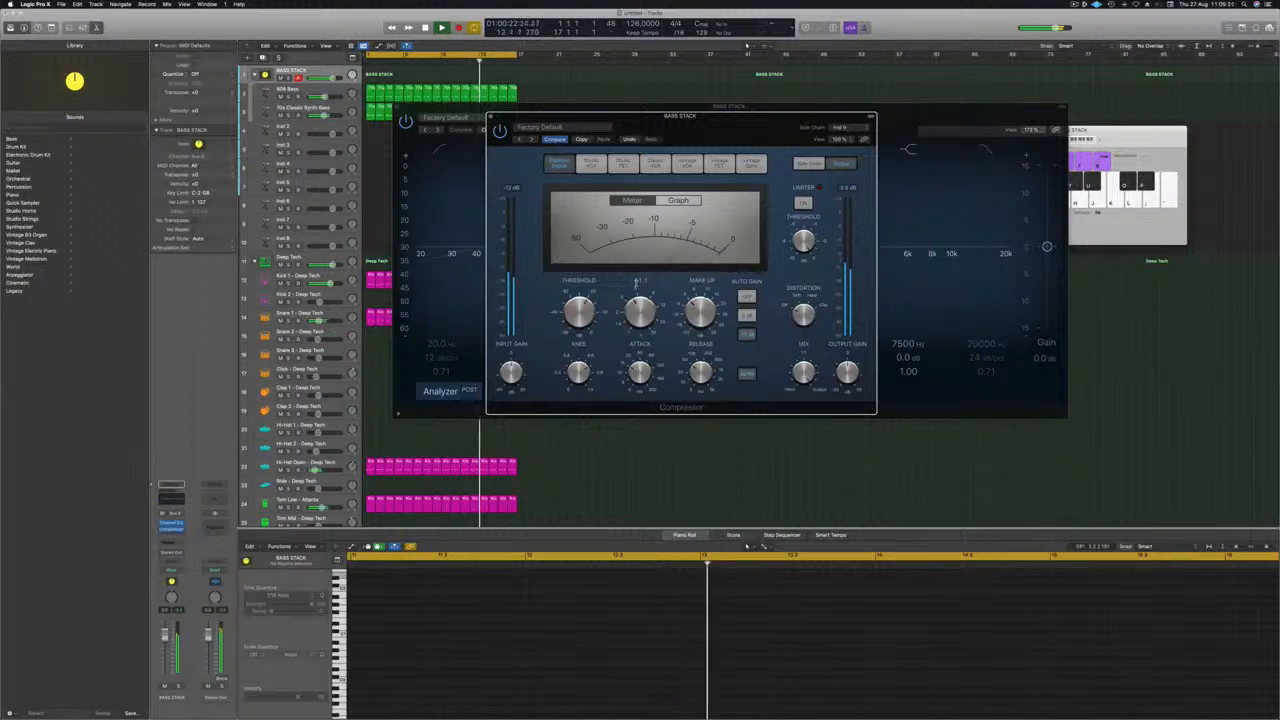
left_click_drag(725, 133, 733, 226)
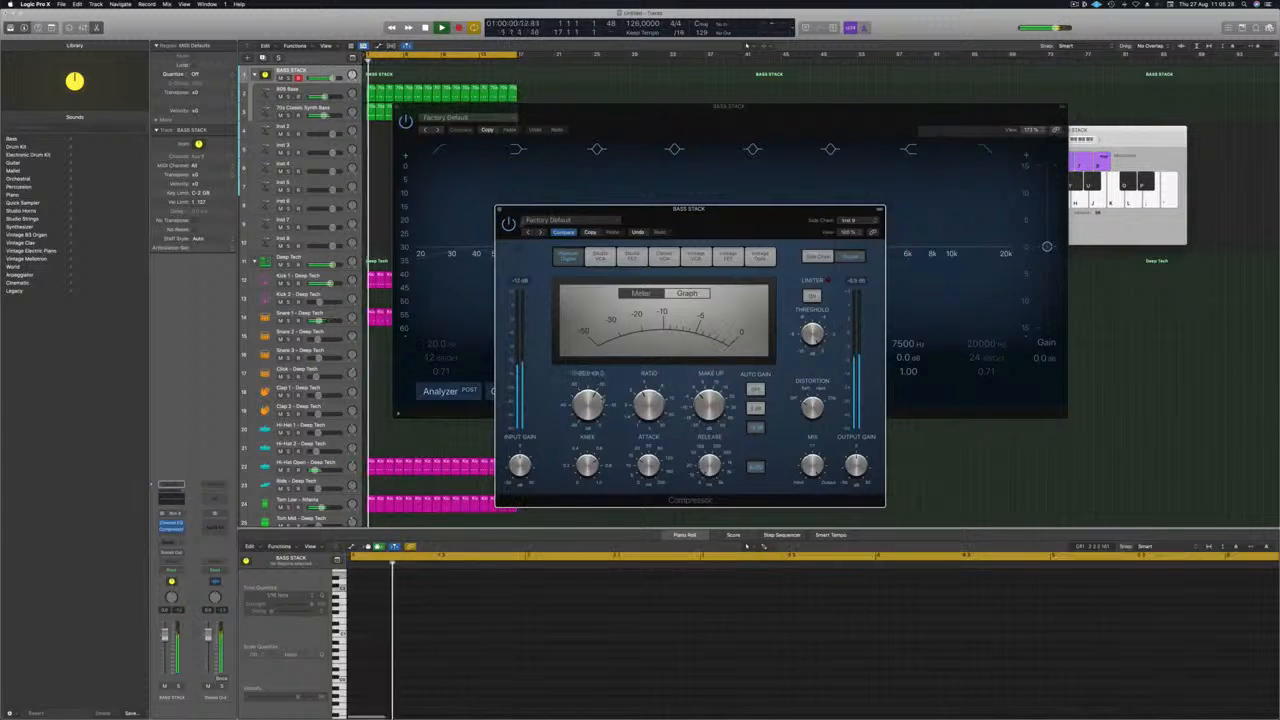
left_click(500, 209)
left_click_drag(612, 131, 575, 191)
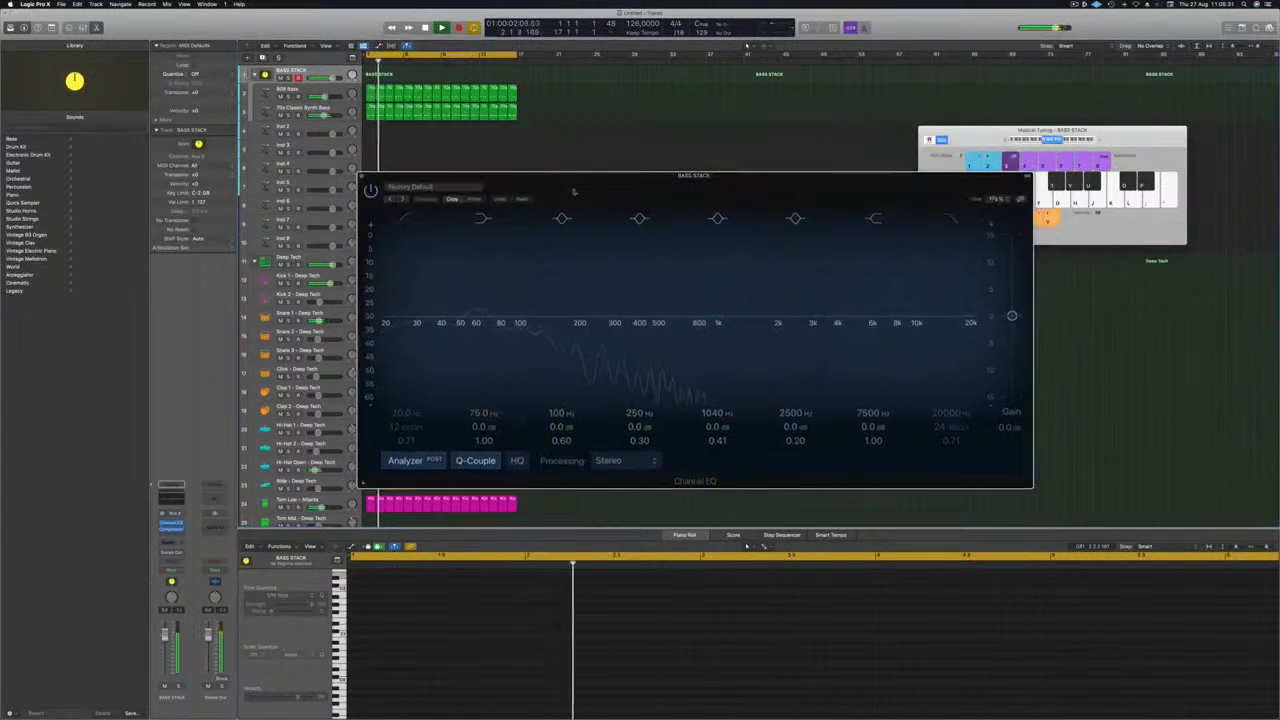
key("super+w")
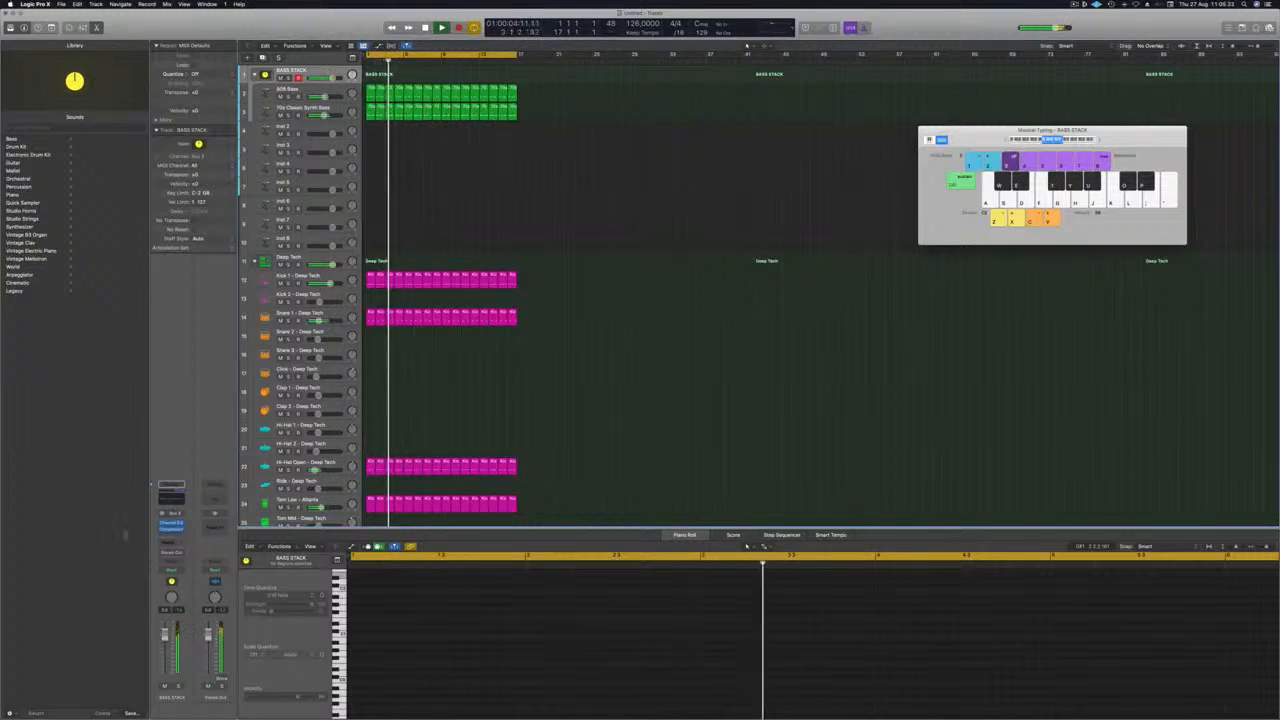
Insert a second stereo Compressor on BASS STACK using the Vintage FET model, and lower the stack's volume slightly.
left_click(171, 528)
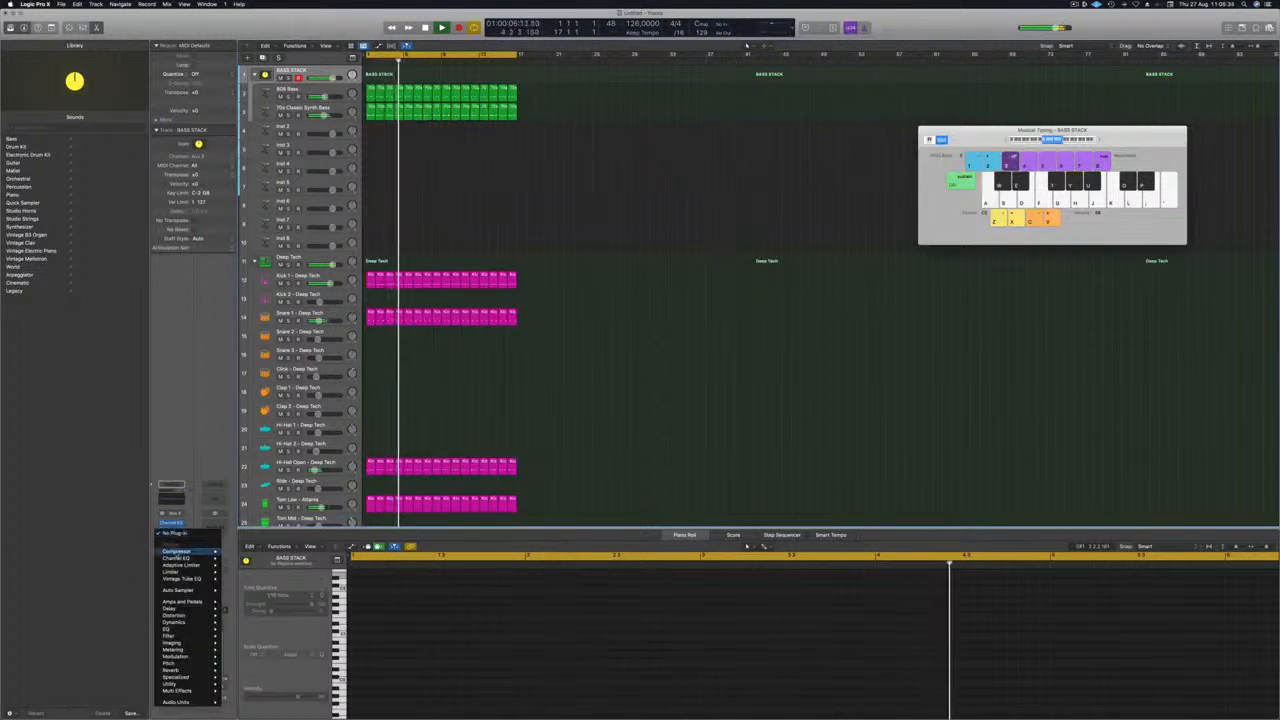
mouse_move(190, 551)
left_click(238, 551)
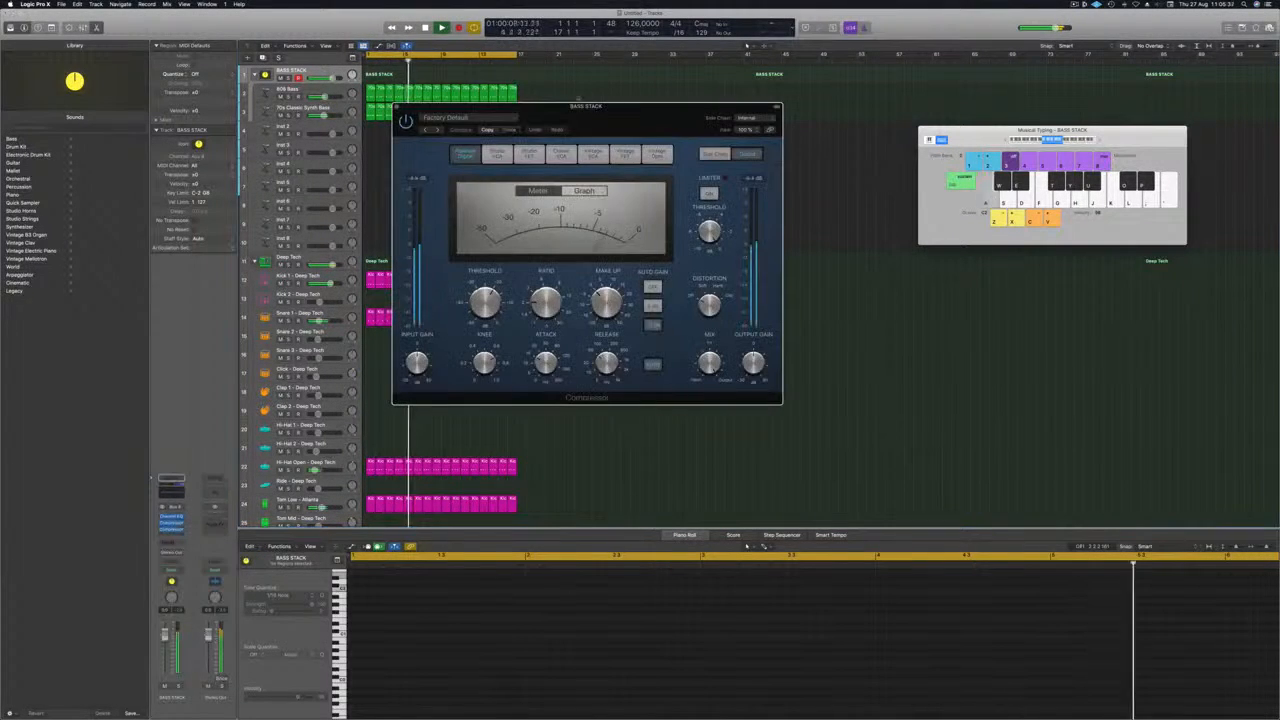
left_click_drag(607, 112, 646, 127)
left_click(666, 160)
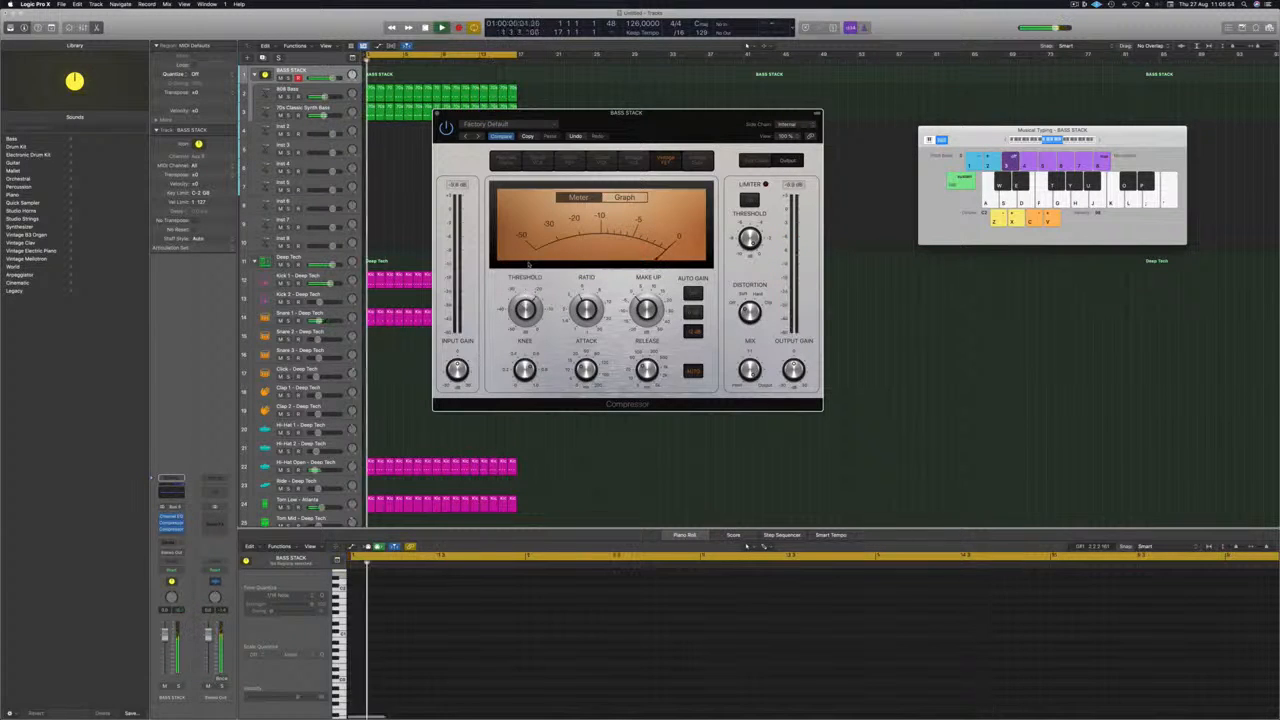
left_click_drag(686, 125, 712, 121)
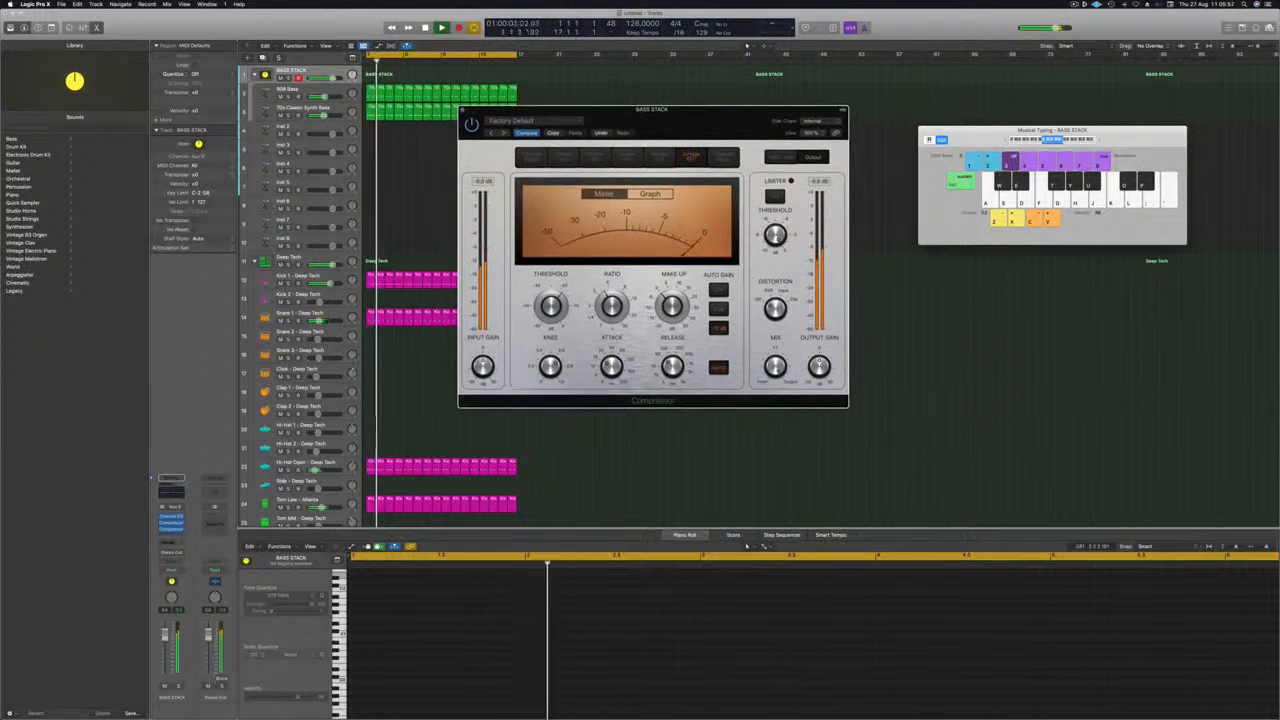
left_click_drag(163, 695, 165, 653)
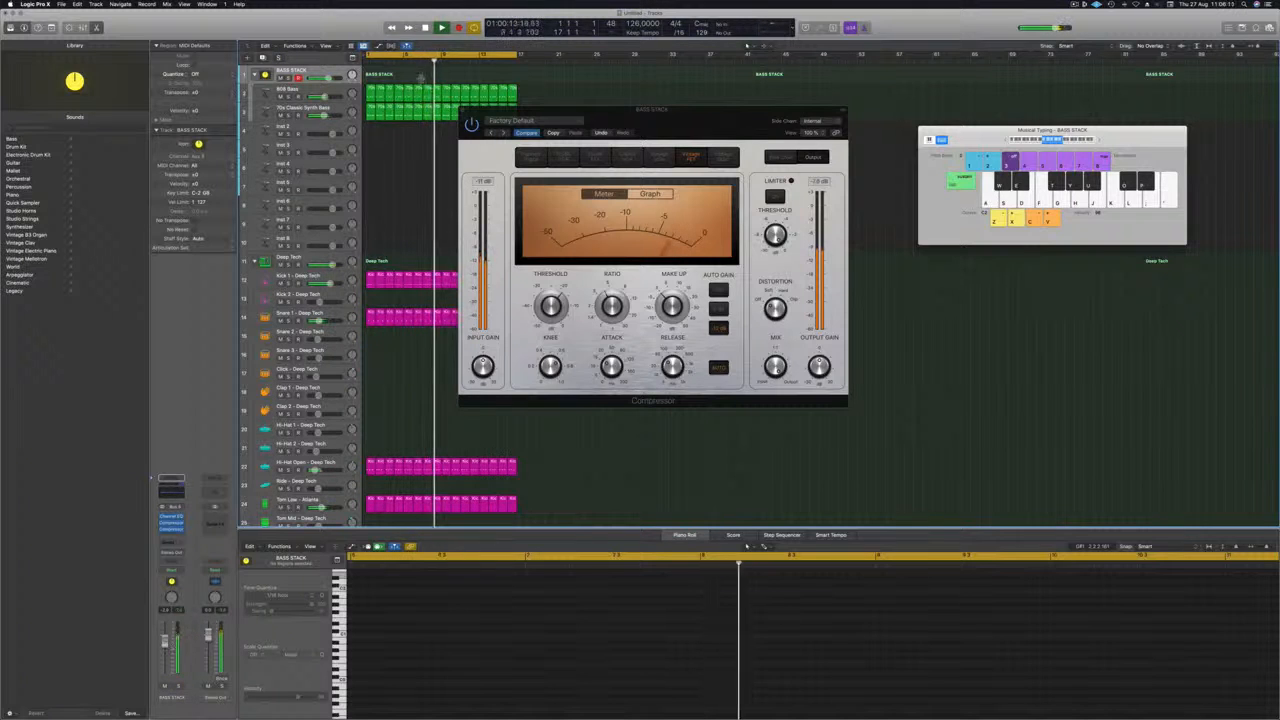
Boost the low shelf of the 808 Bass Channel EQ by 2.5 dB at 91 Hz, and close the open plug-in windows.
left_click(337, 90)
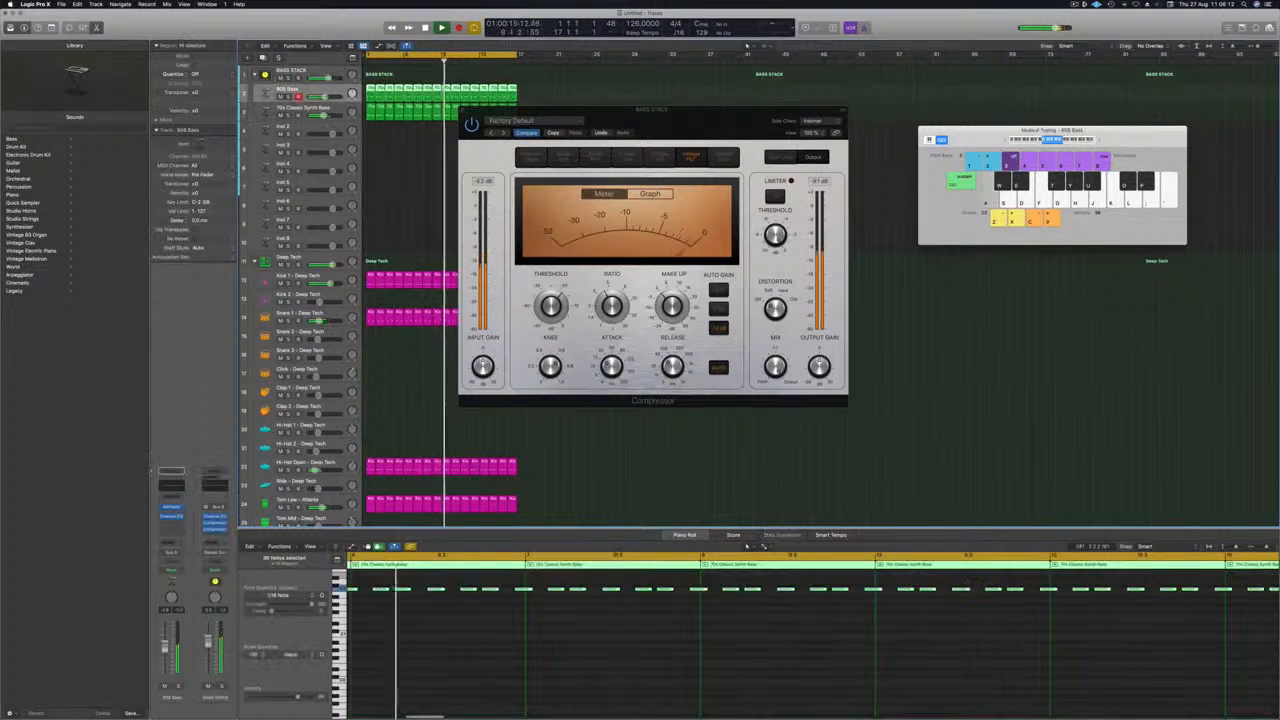
left_click(171, 516)
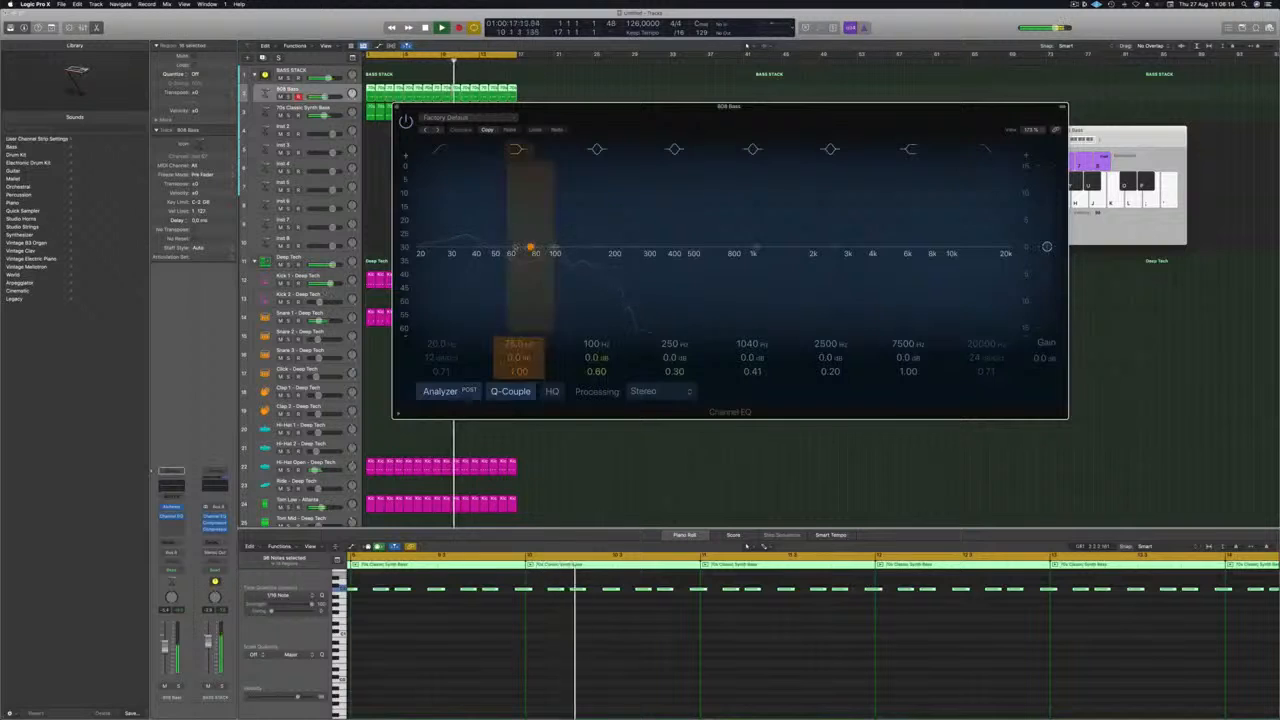
left_click_drag(530, 246, 530, 243)
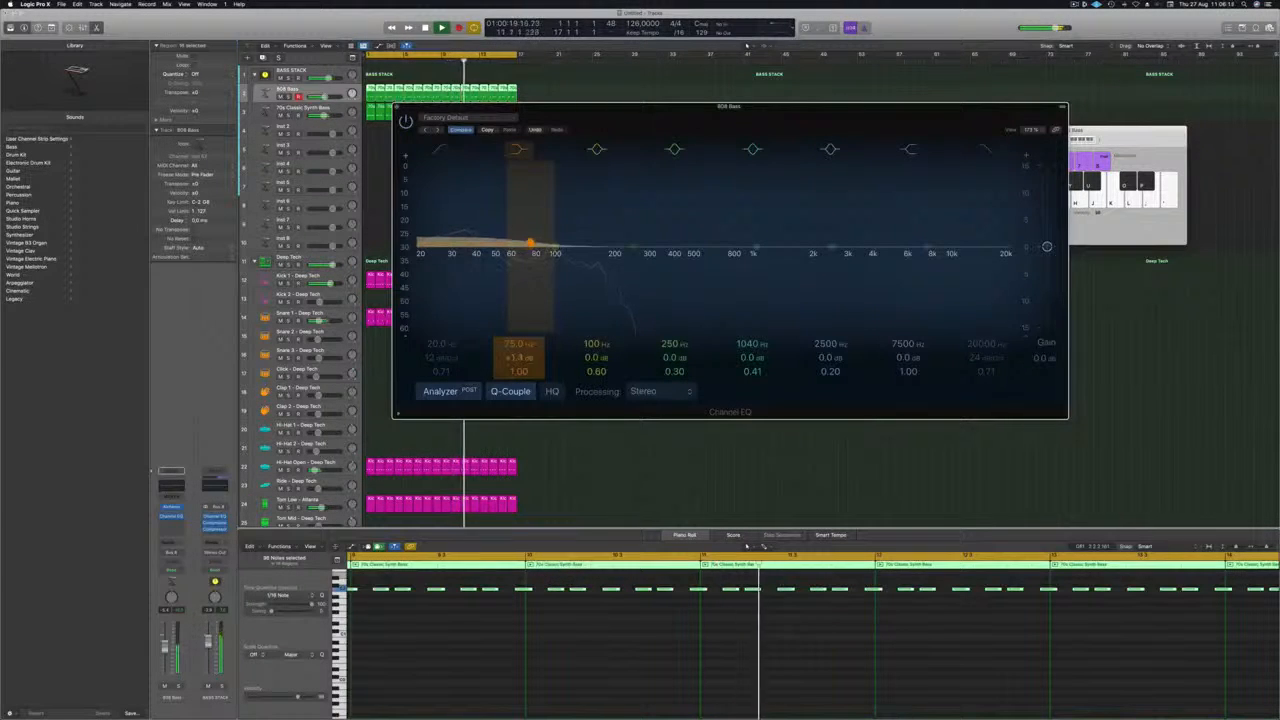
left_click_drag(518, 344, 518, 332)
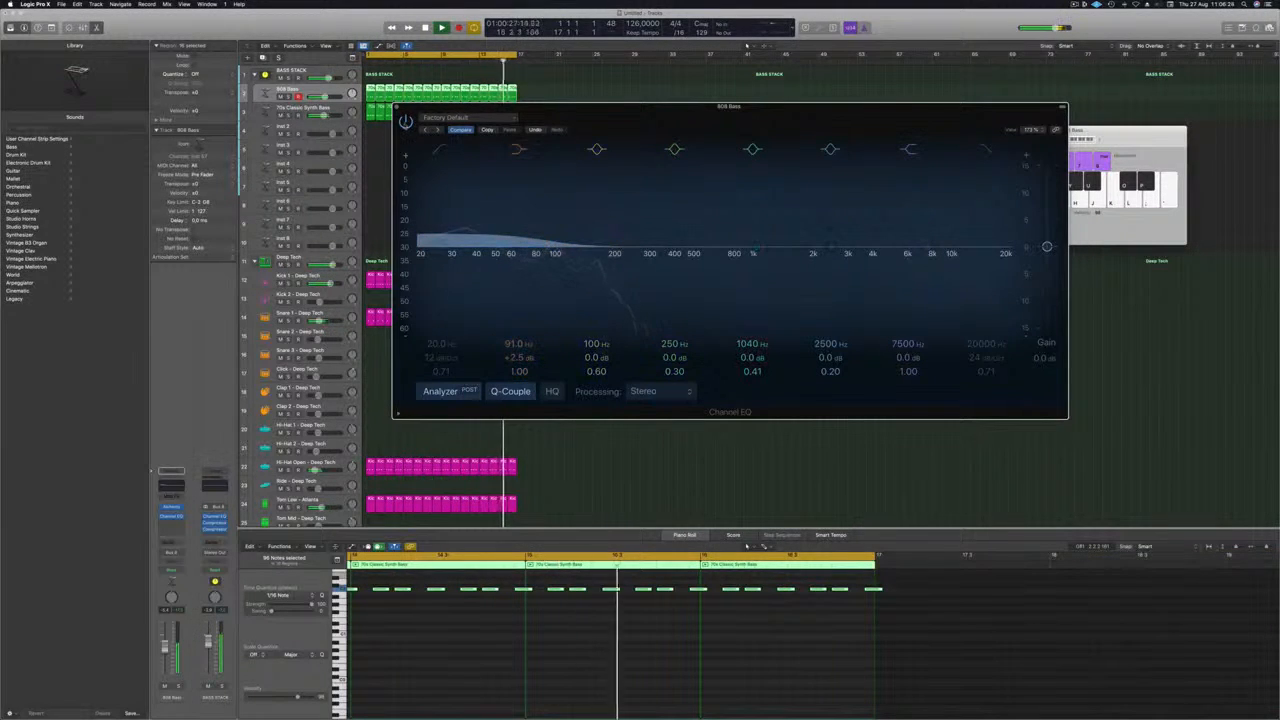
left_click(406, 122)
left_click(406, 122)
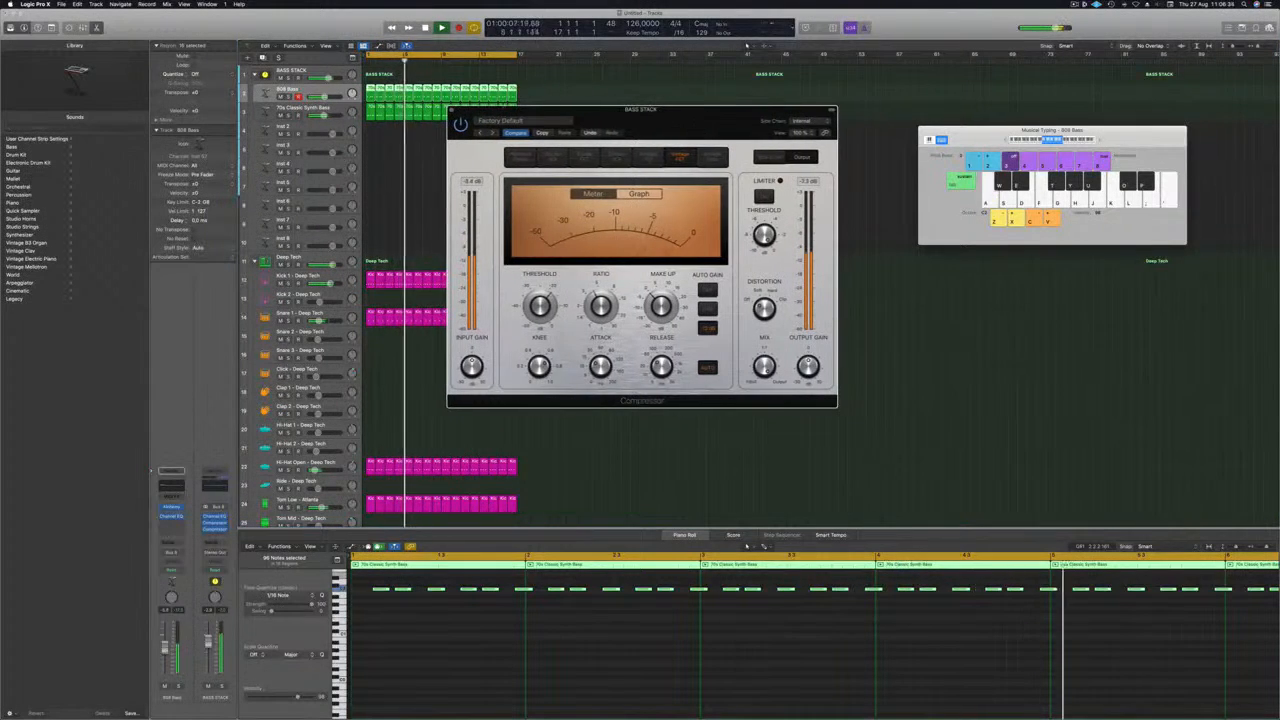
left_click(451, 110)
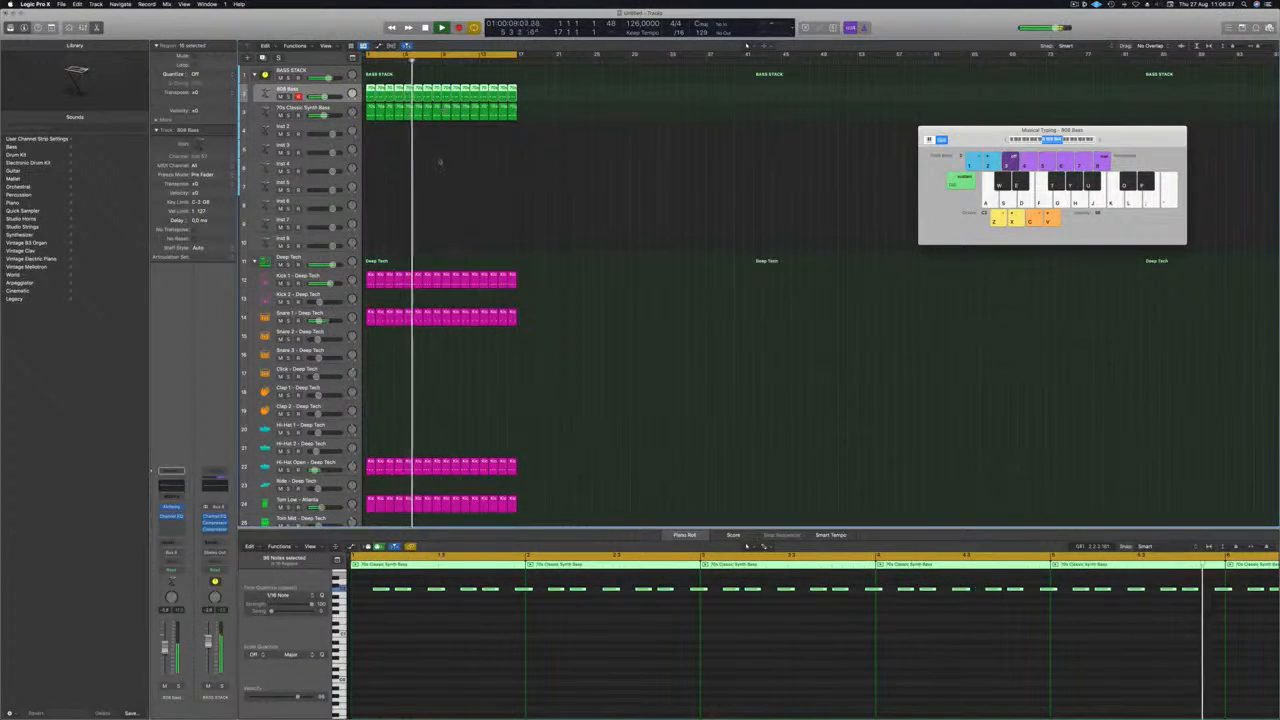
left_click(440, 161)
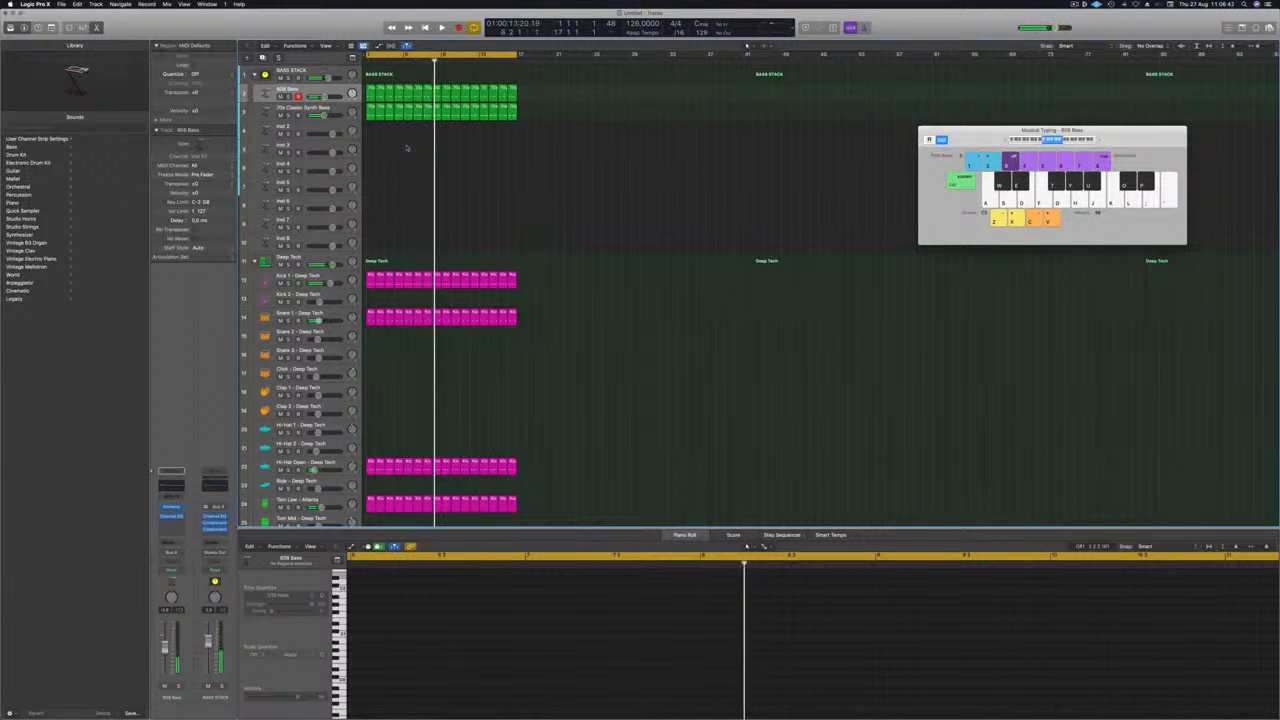
key("Return")
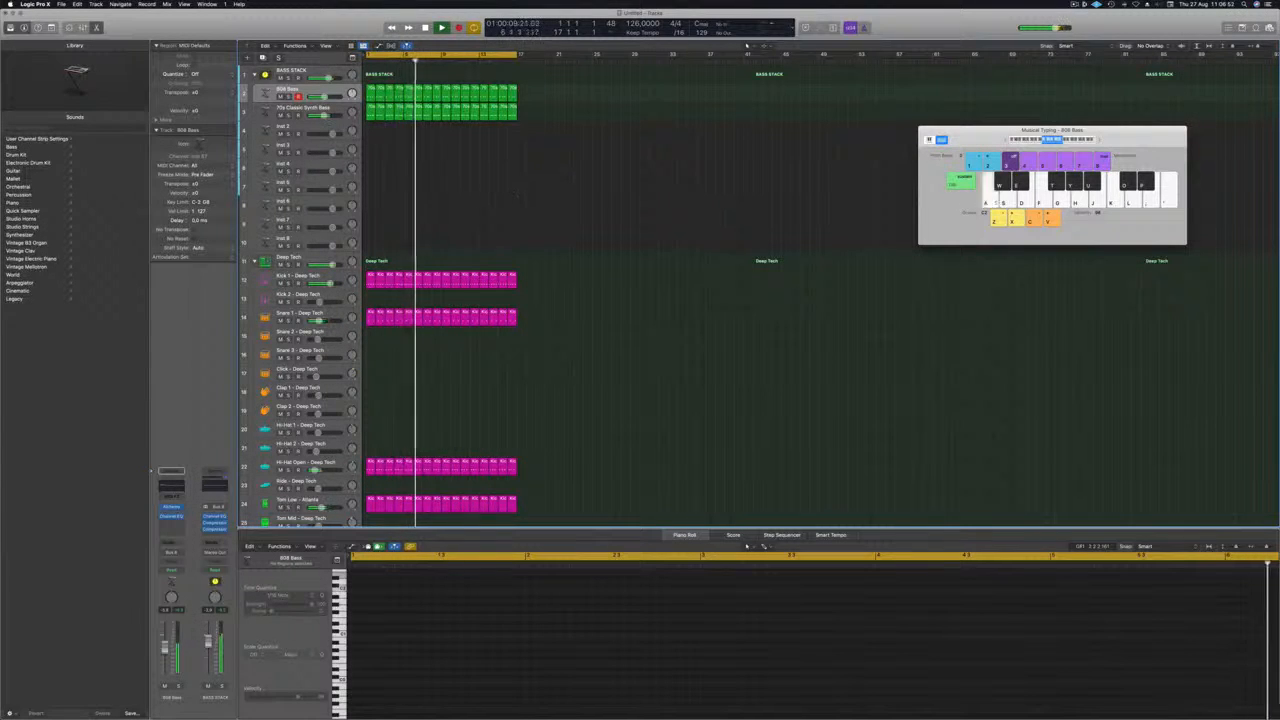
Load the stereo Sculpture modeling synth on the Inst 2 track.
left_click(370, 111)
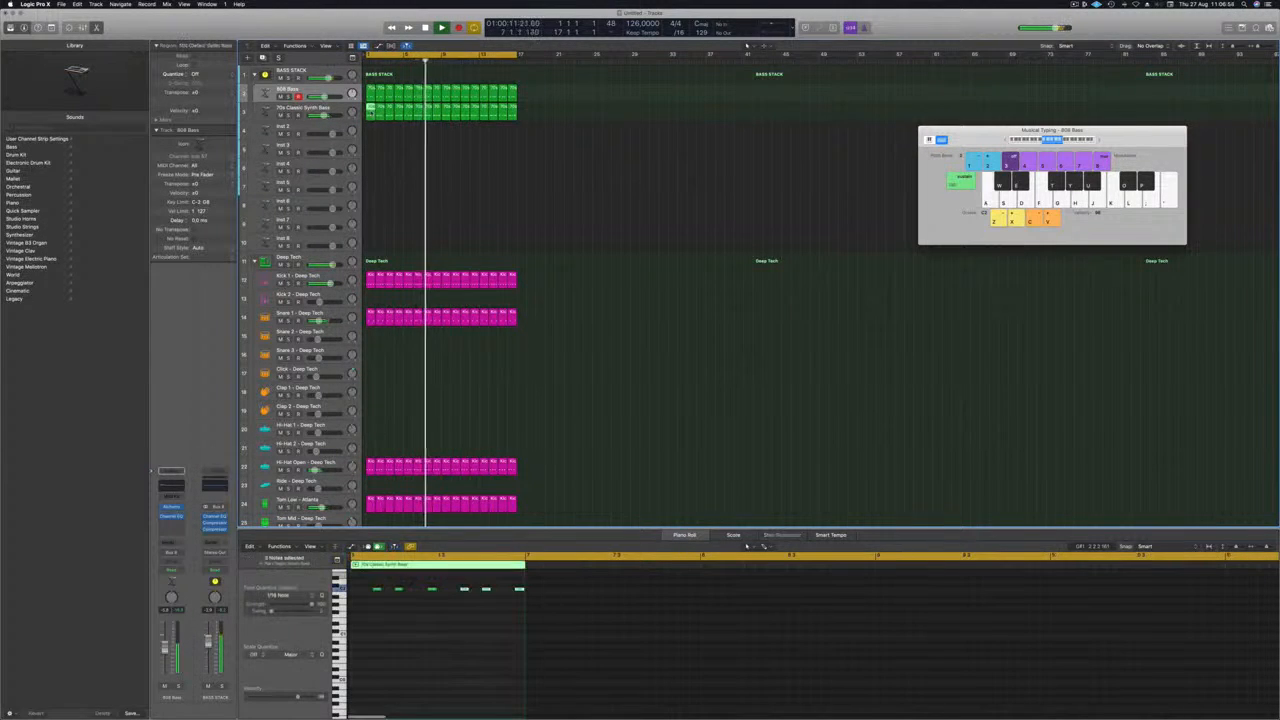
left_click(299, 131)
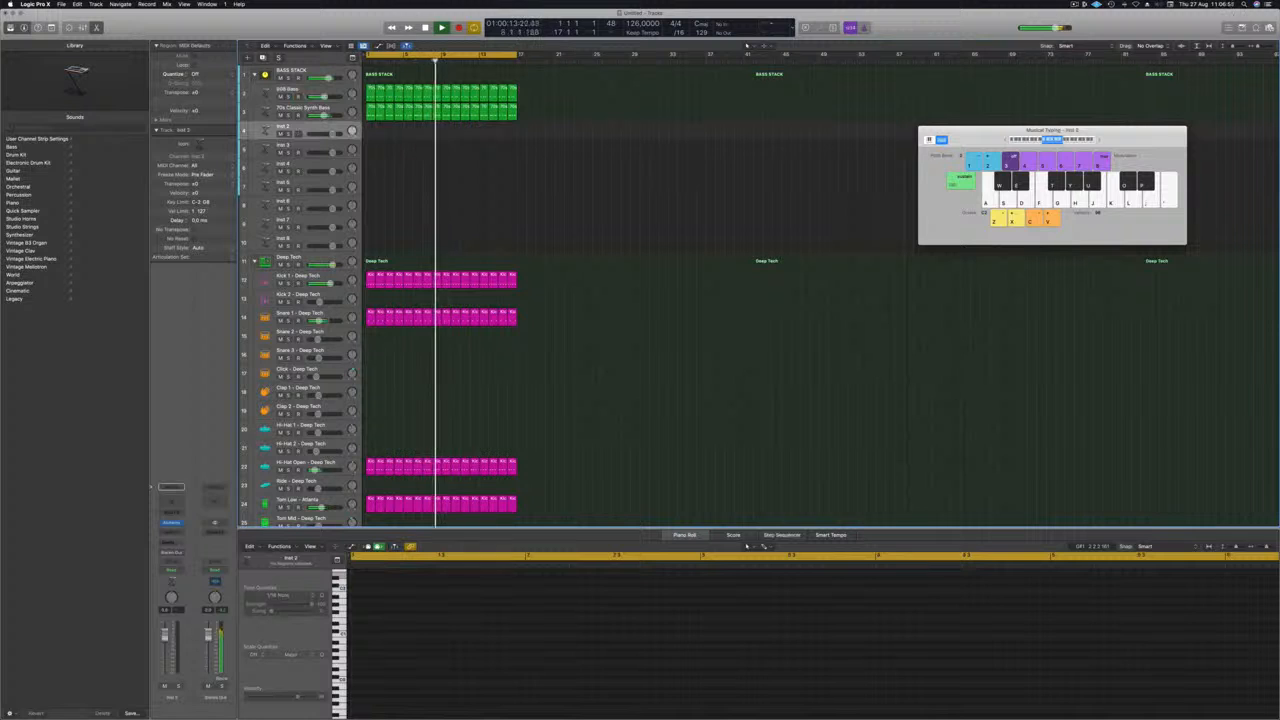
left_click(172, 522)
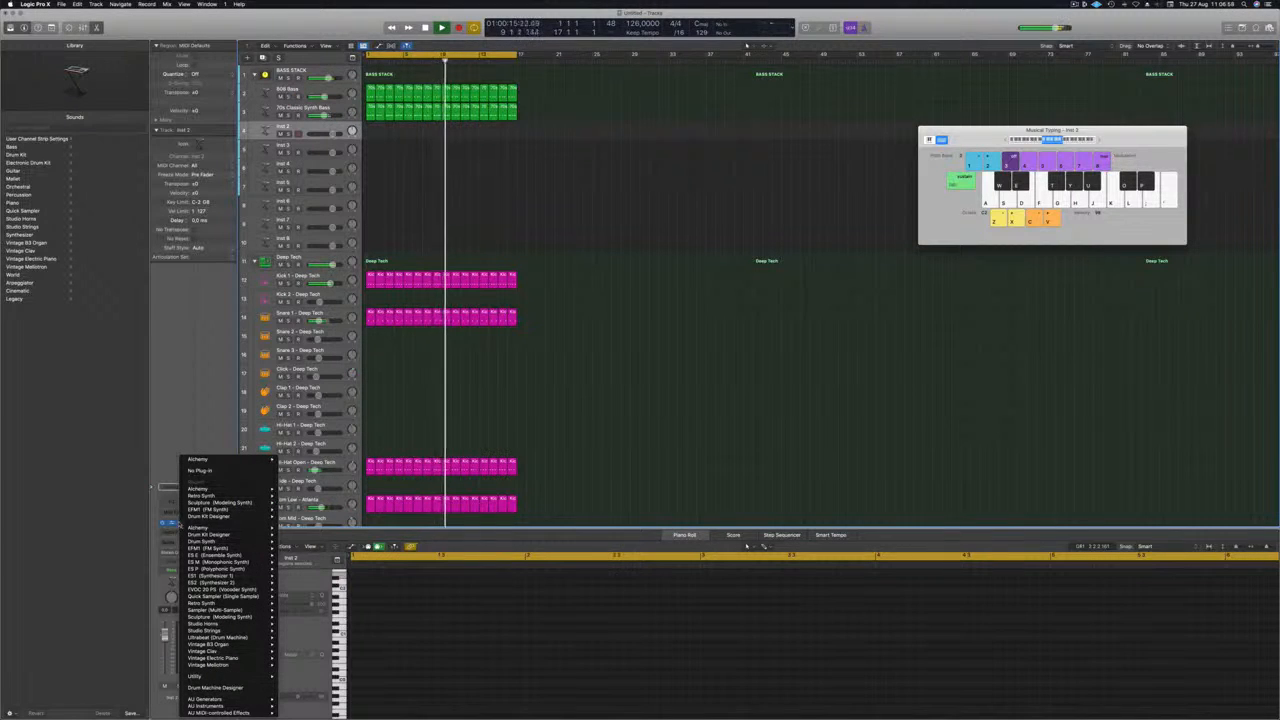
mouse_move(221, 549)
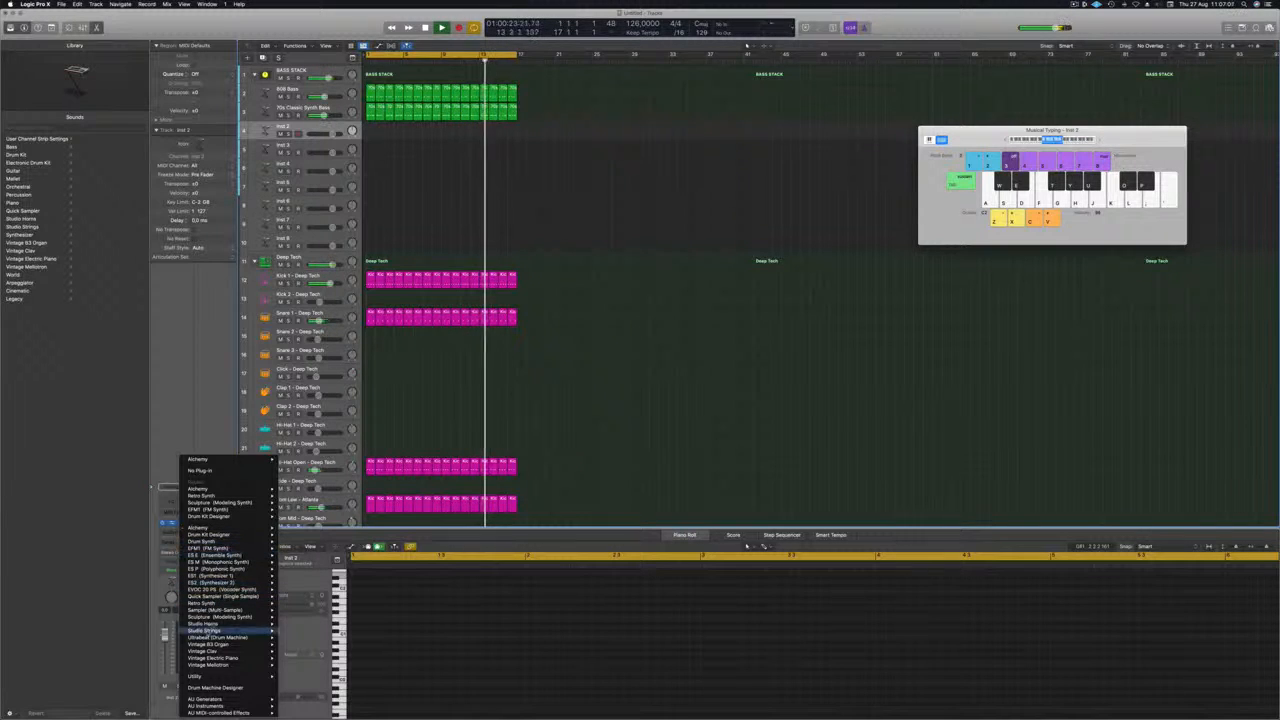
mouse_move(228, 617)
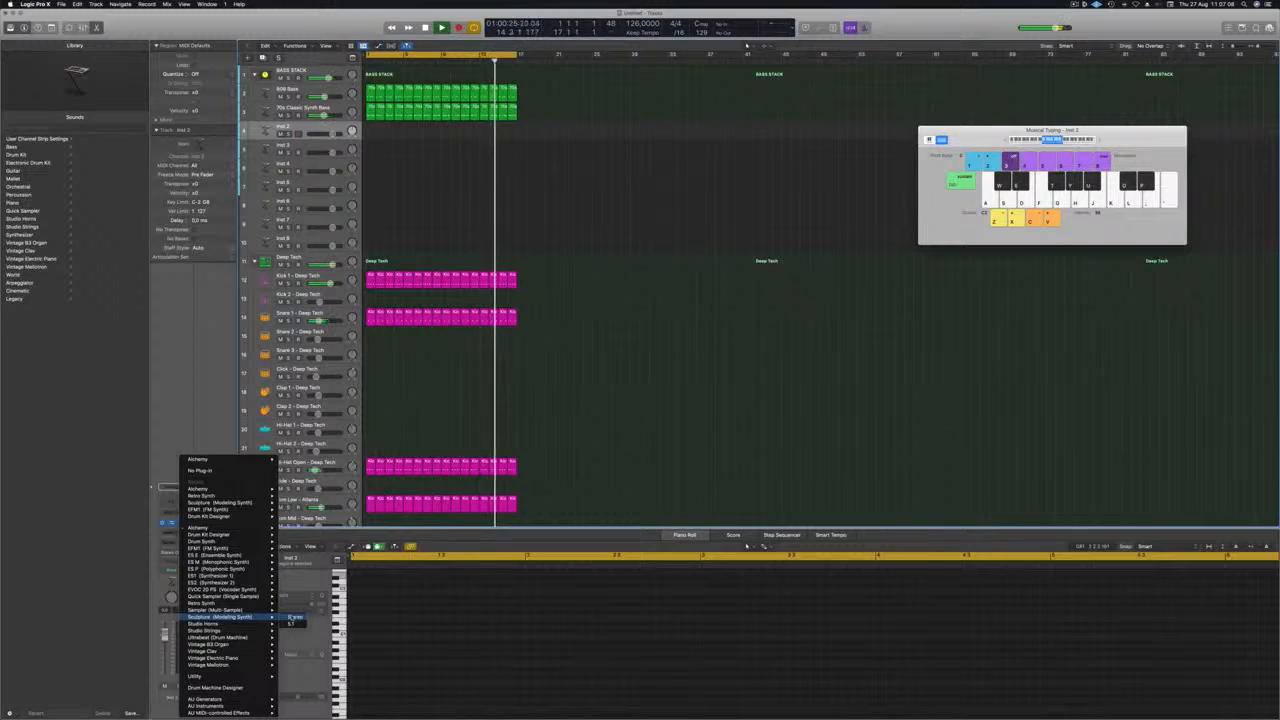
left_click(293, 617)
left_click_drag(560, 107, 743, 86)
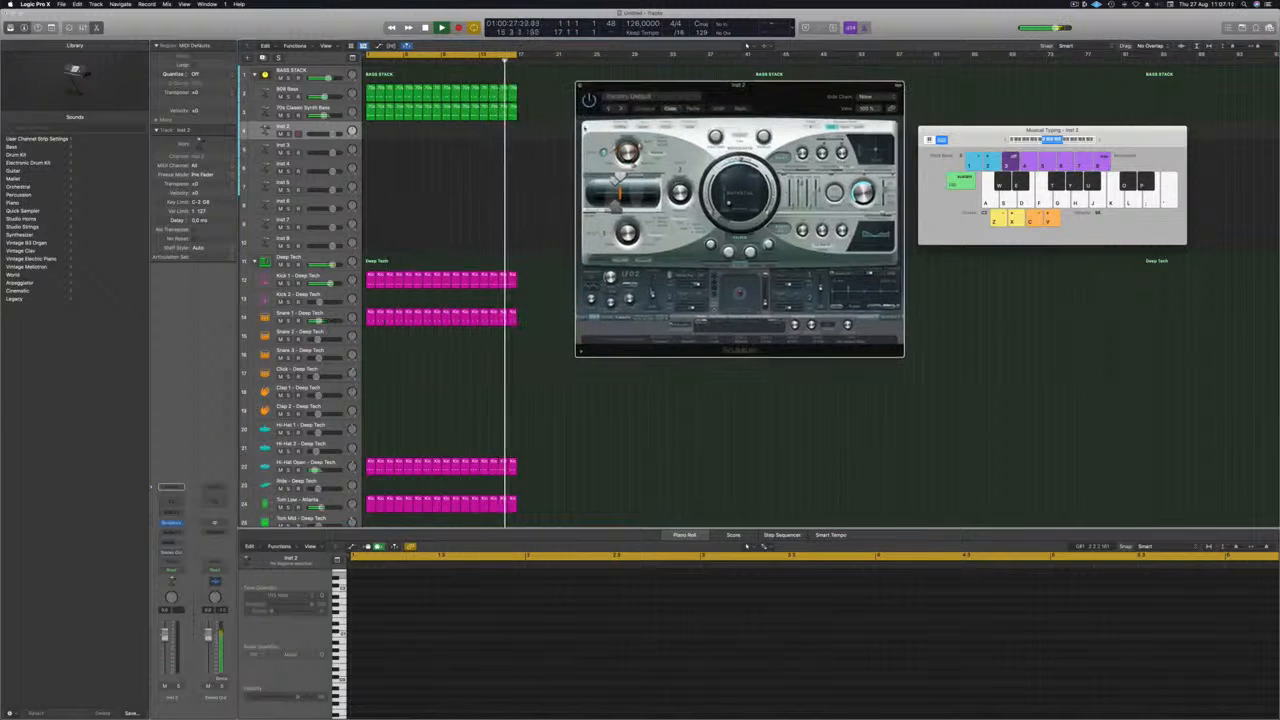
Copy the first 70s Classic Synth Bass region onto the Sculpture track, and load the synth's Lean on 2 preset.
key("space")
left_click(371, 113)
left_click_drag(371, 113, 371, 134)
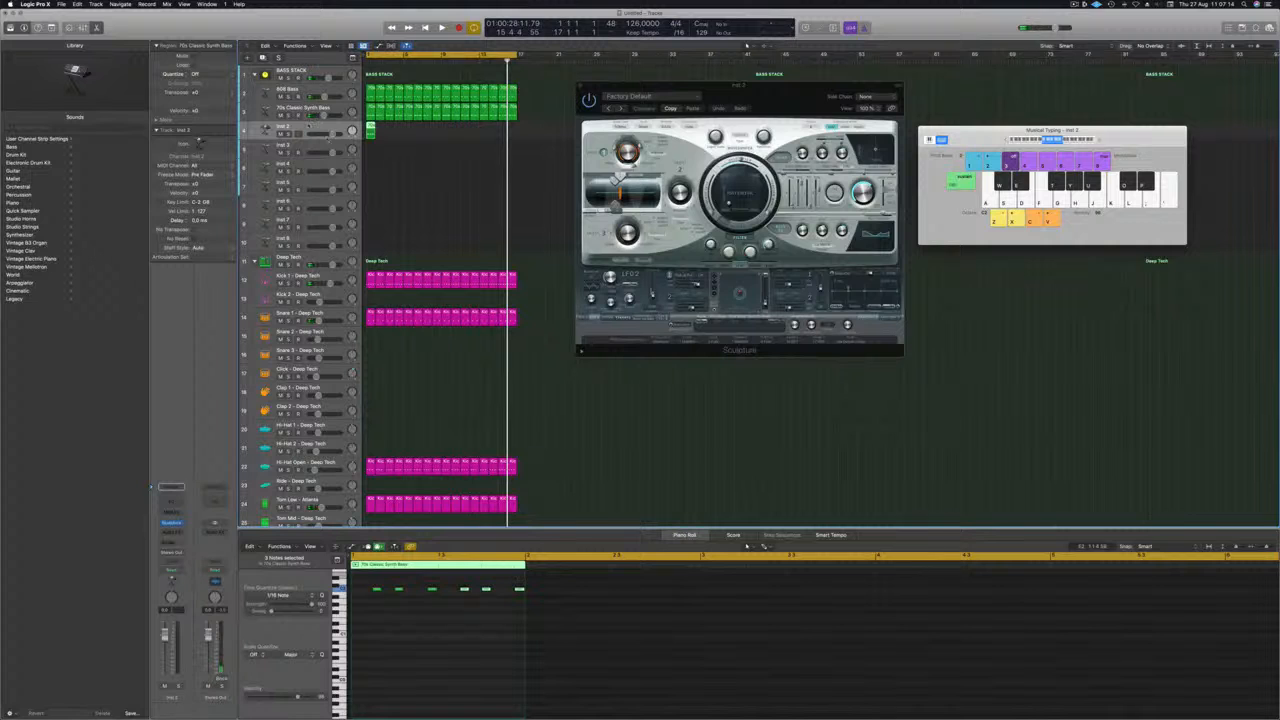
left_click(621, 108)
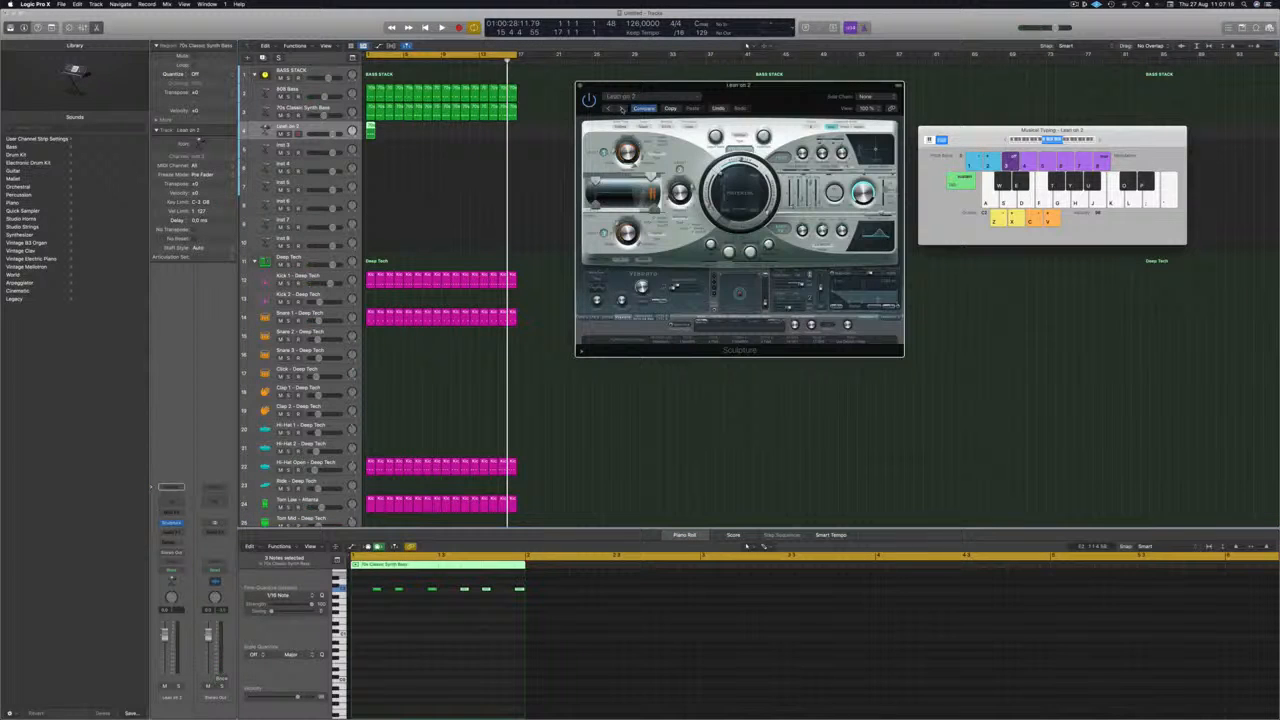
Repeat the copied region on the Lean on 2 track up to bar 17, and lower the track's volume for playback.
left_click_drag(370, 130, 451, 135)
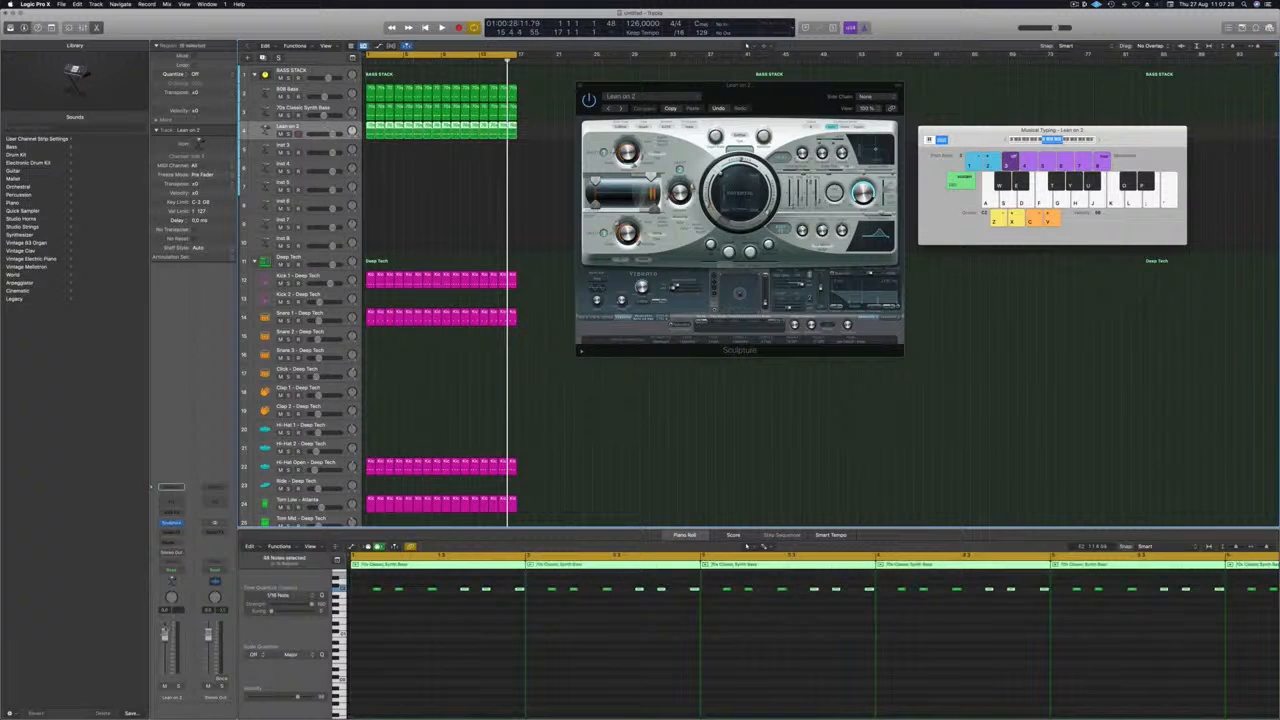
key("space")
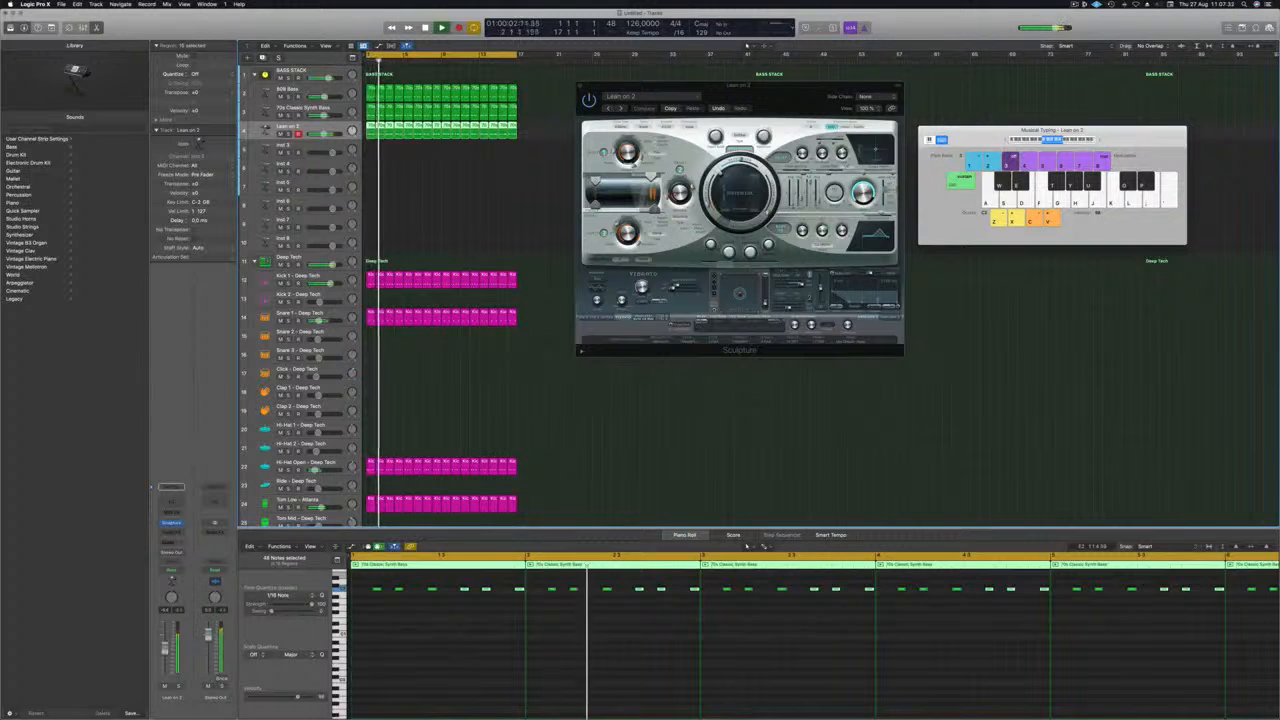
Select all the Lean on 2 regions and duplicate their notes at a higher pitch to form two-note chords.
scroll(390, 645, "up", 5)
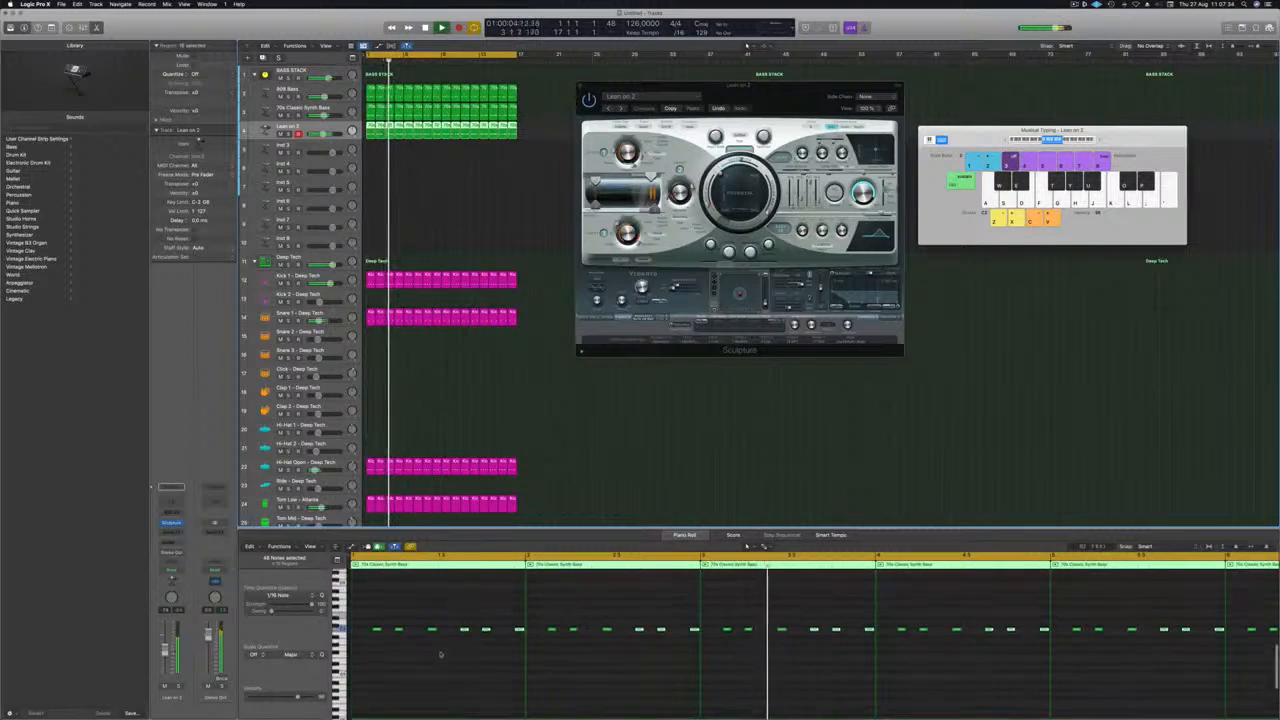
key("super+a")
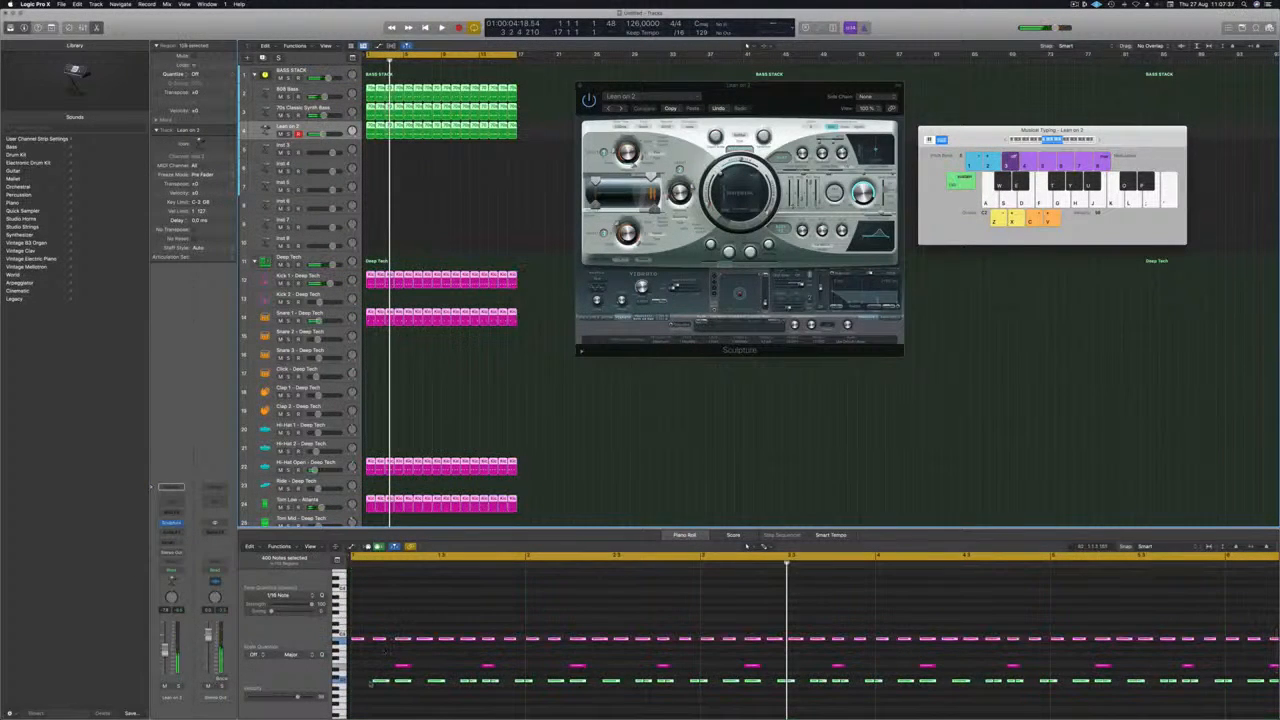
left_click(467, 179)
left_click_drag(531, 135, 371, 132)
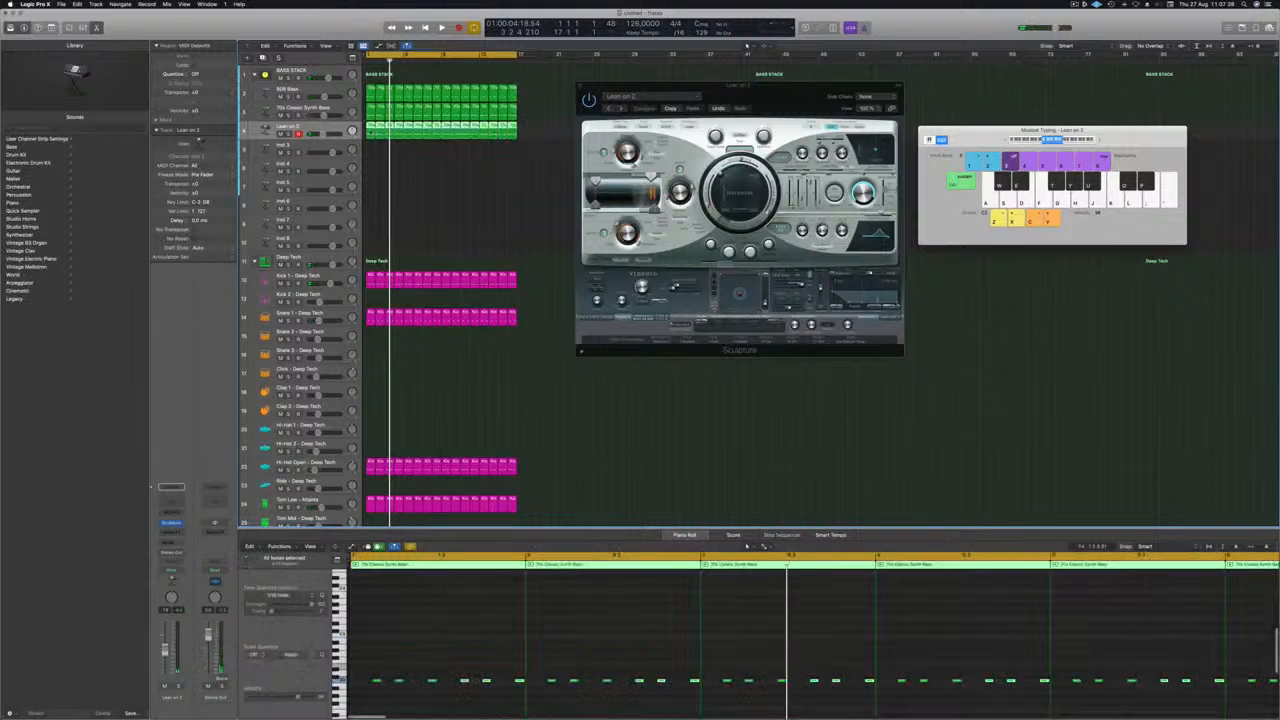
left_click(460, 632)
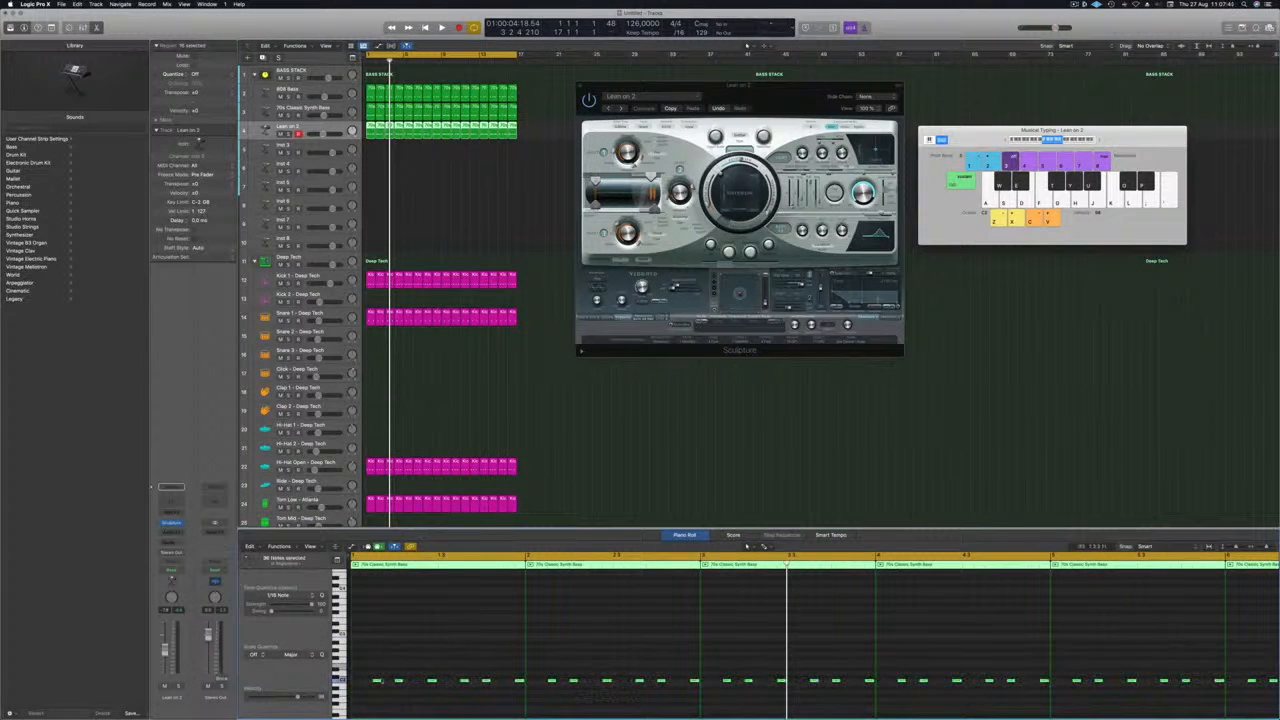
left_click_drag(377, 681, 377, 664)
key("space")
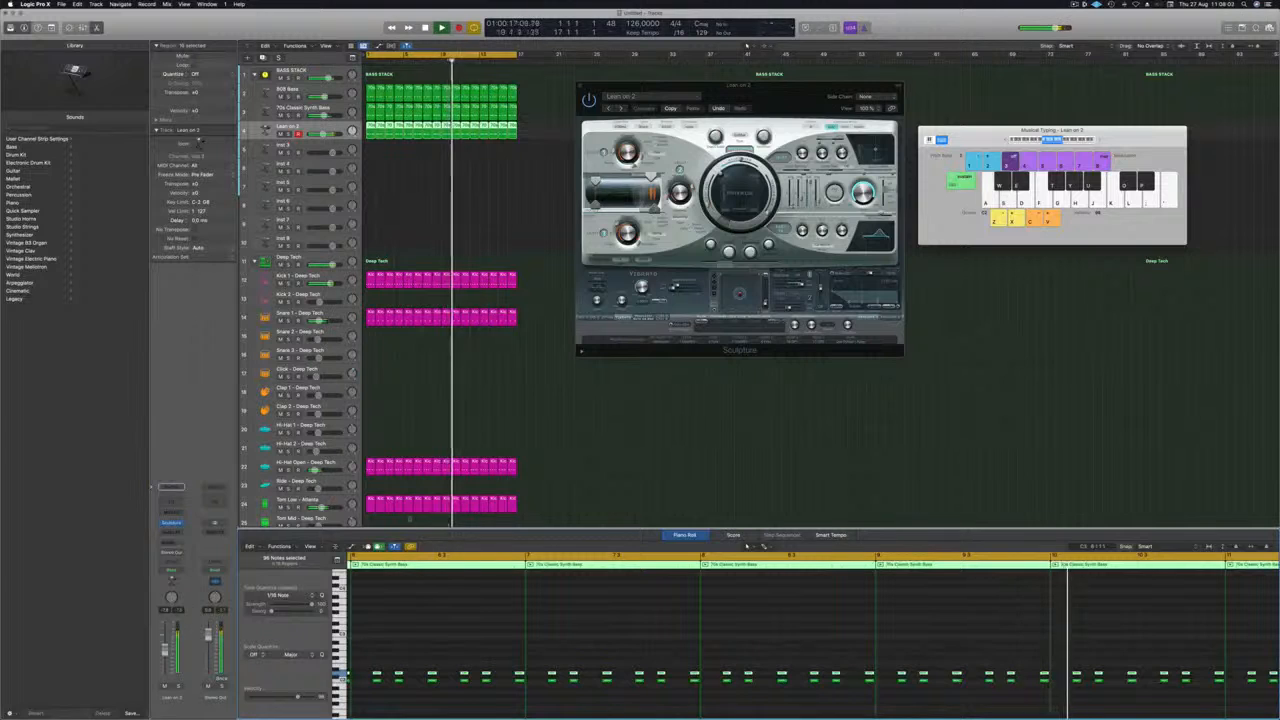
Solo the Lean on 2 track and transpose the duplicated upper notes by semitones to a higher interval above the originals.
key("s")
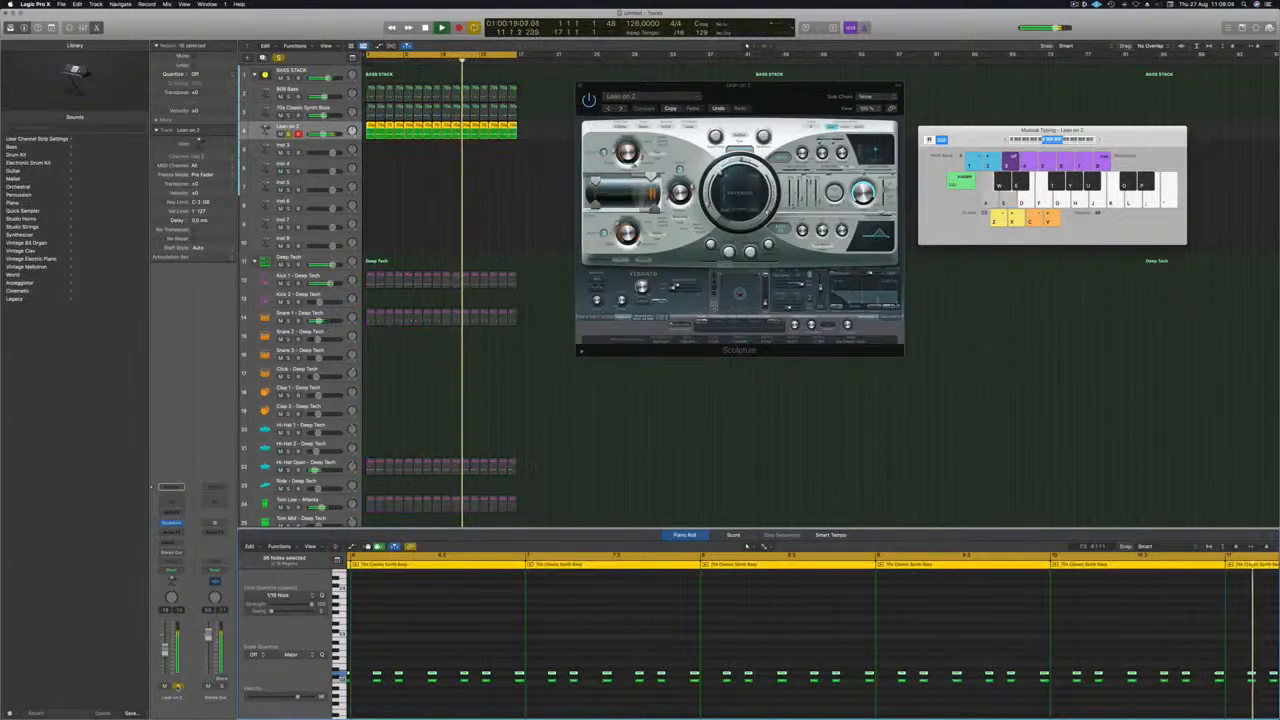
key("alt+Up")
key("alt+Up")
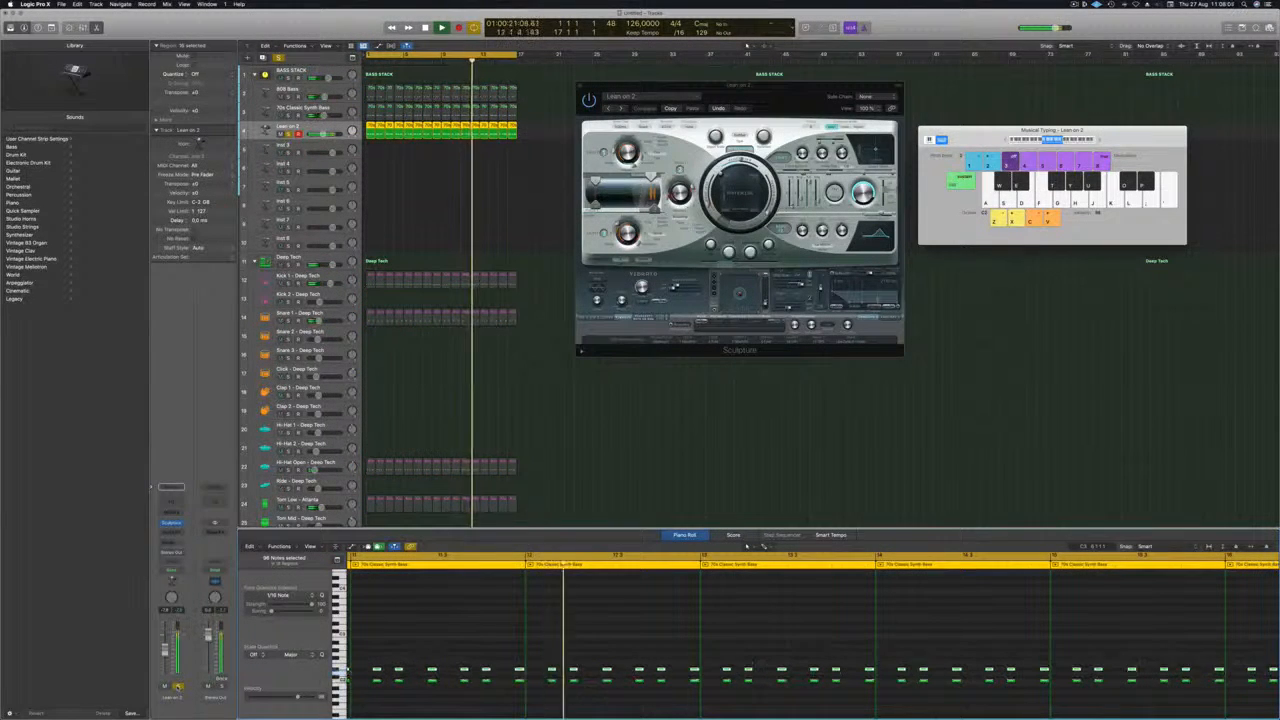
key("alt+Down")
key("alt+Down")
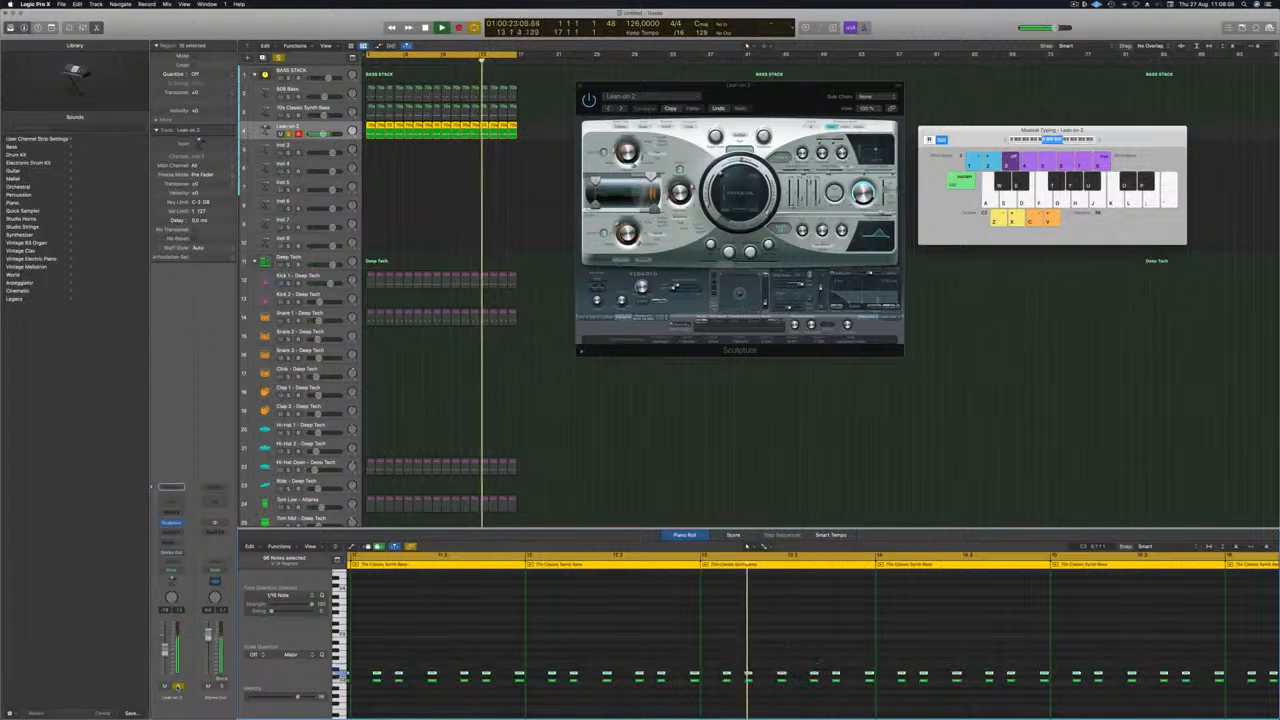
key("alt+Up")
key("alt+Up")
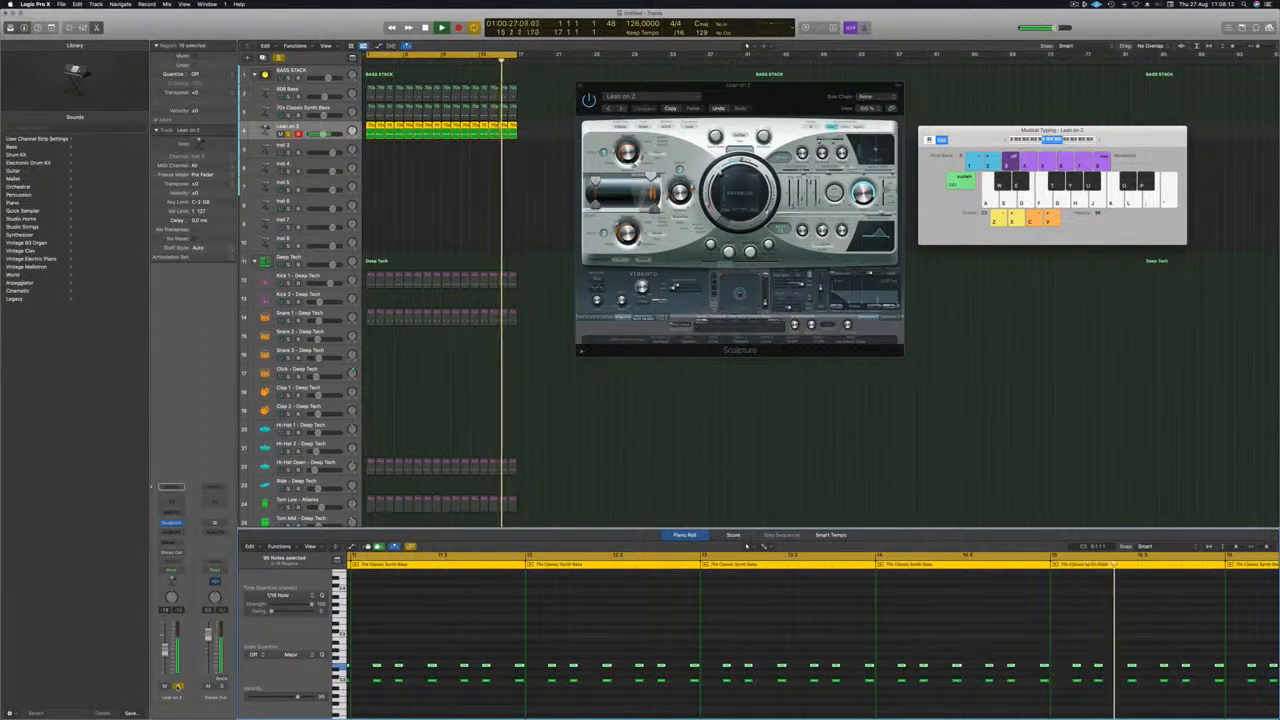
Unsolo the Lean on 2 track and close its Sculpture window while the full arrangement plays.
left_click(289, 134)
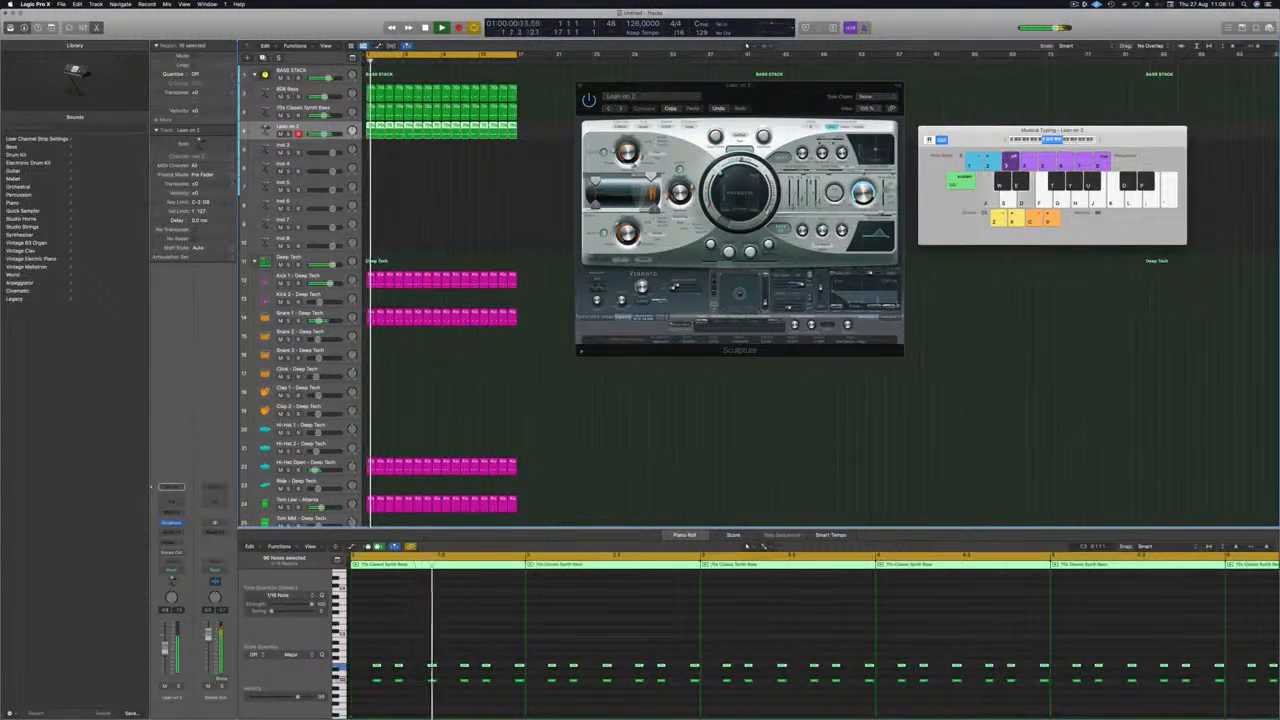
left_click_drag(595, 85, 453, 115)
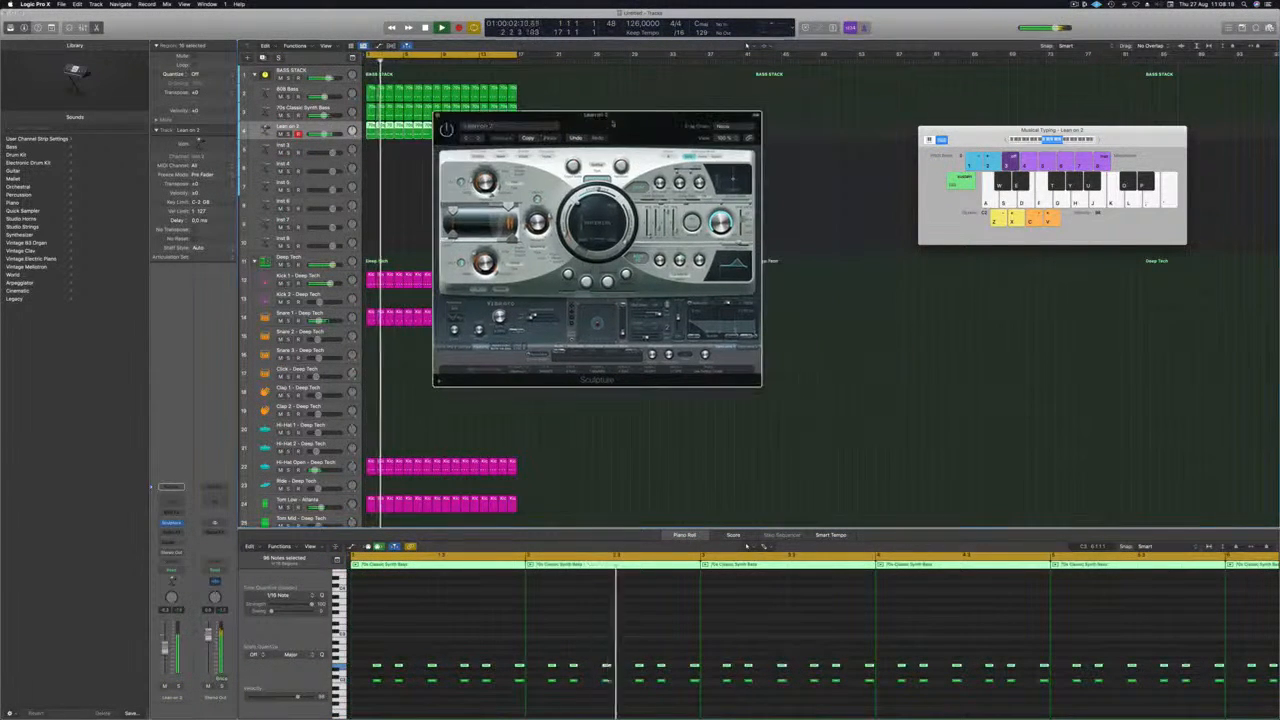
left_click(437, 115)
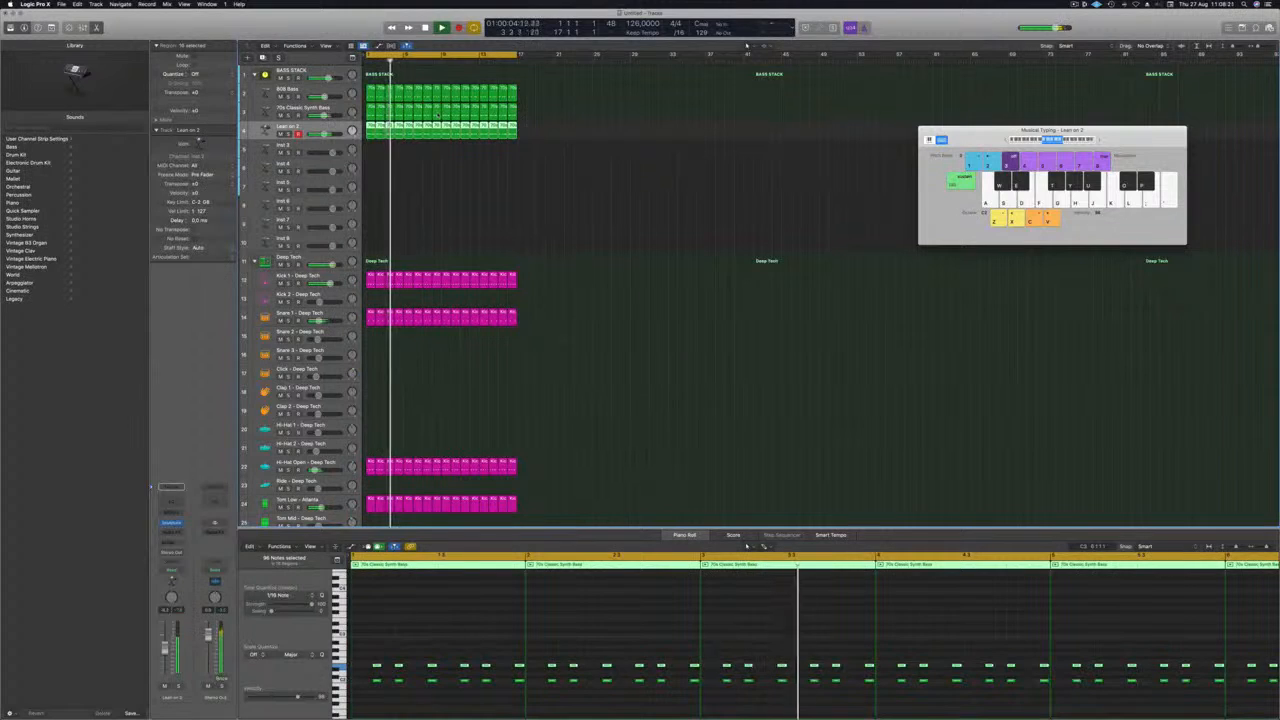
Insert a Channel EQ on the Lean on 2 track with a low cut at 138 Hz, 18 dB/Oct slope and Q 0.83.
left_click(174, 503)
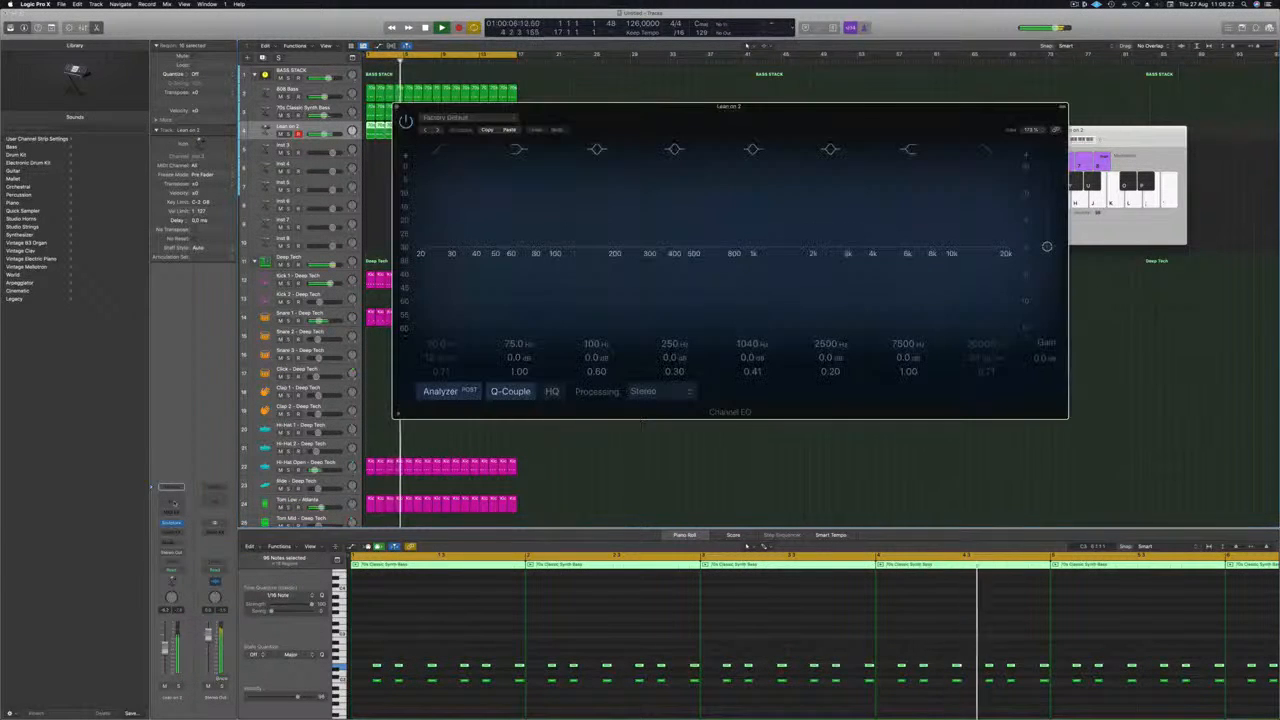
left_click_drag(730, 106, 682, 90)
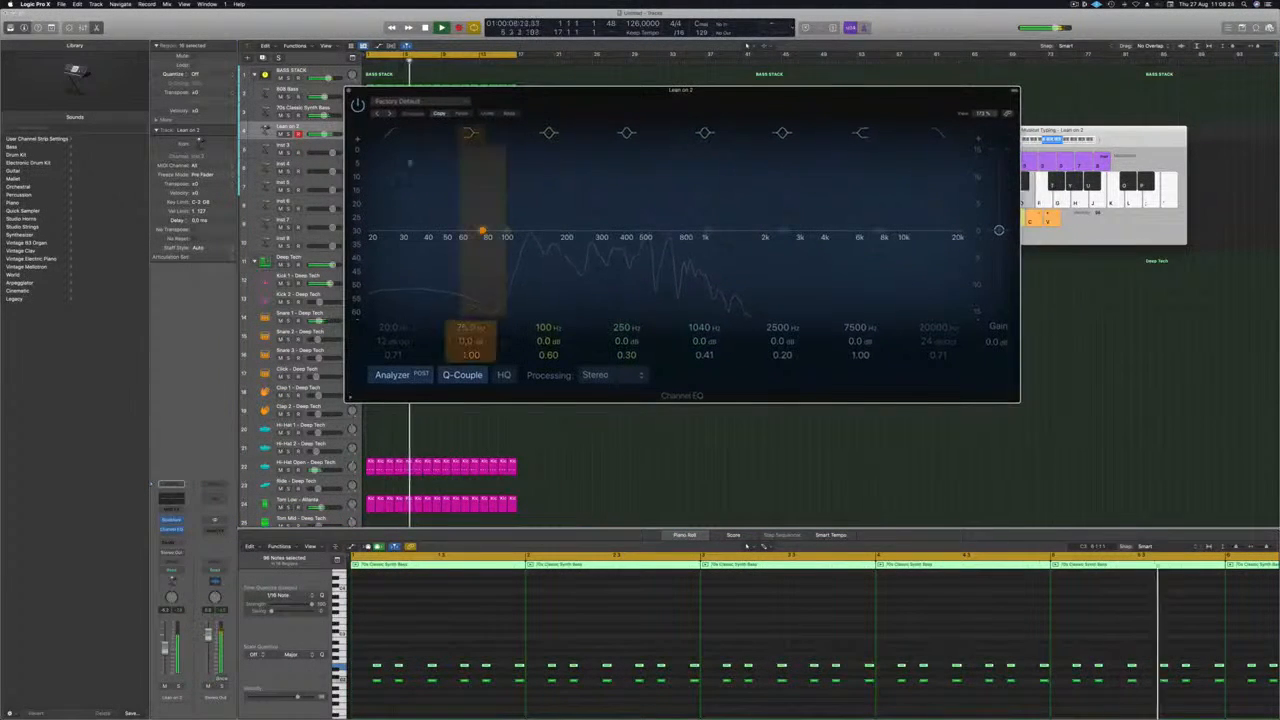
left_click_drag(398, 138, 539, 222)
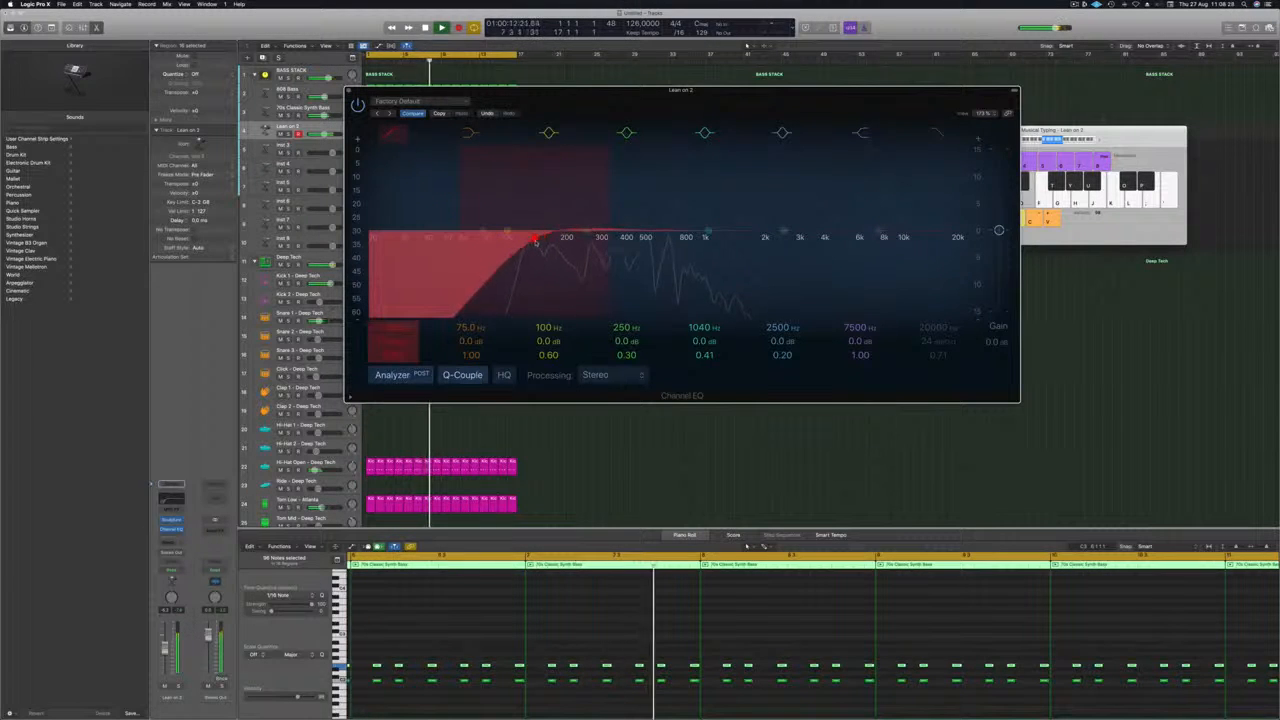
left_click_drag(394, 342, 394, 336)
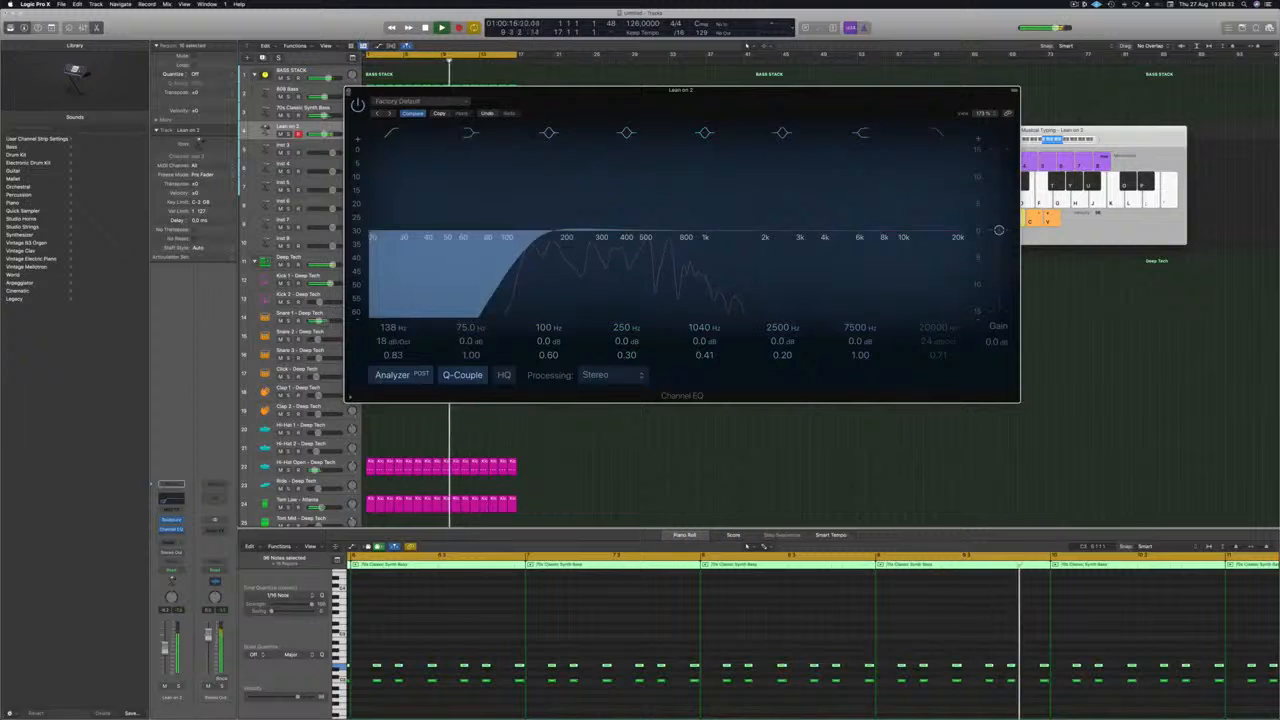
key("super+w")
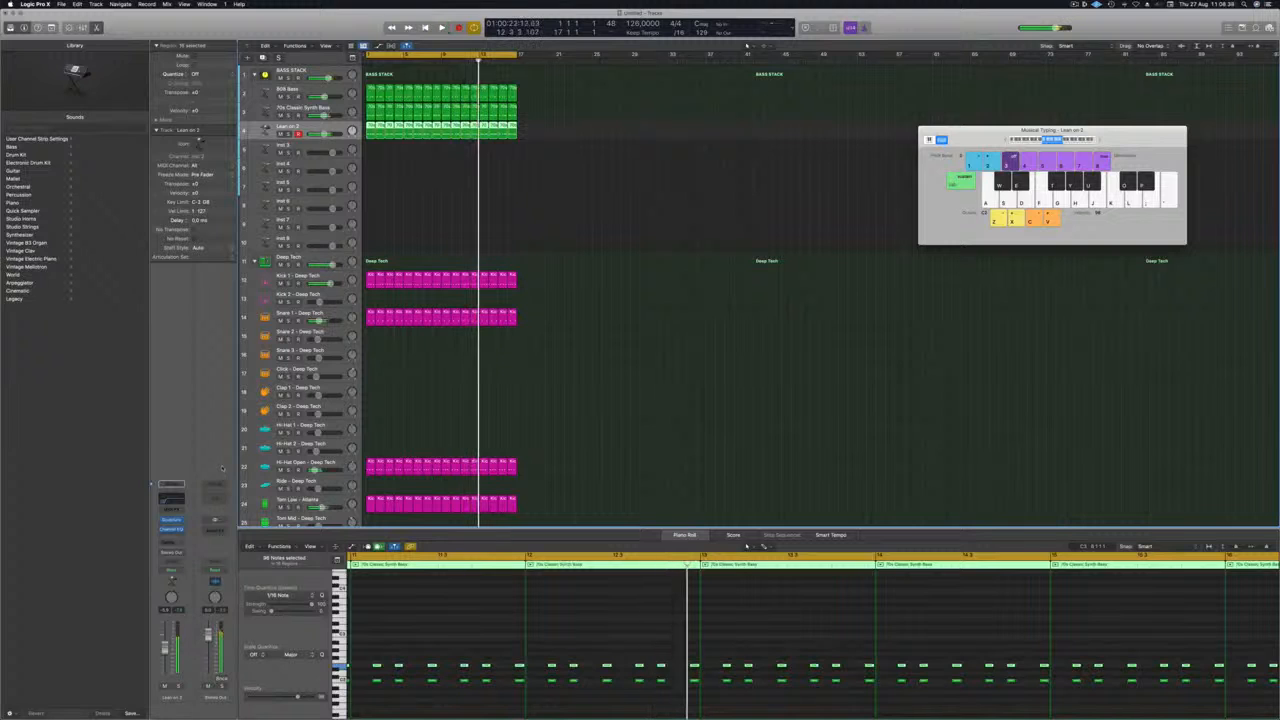
Restart playback and insert a stereo Delay Designer after the Channel EQ on the Lean on 2 track.
key("Return")
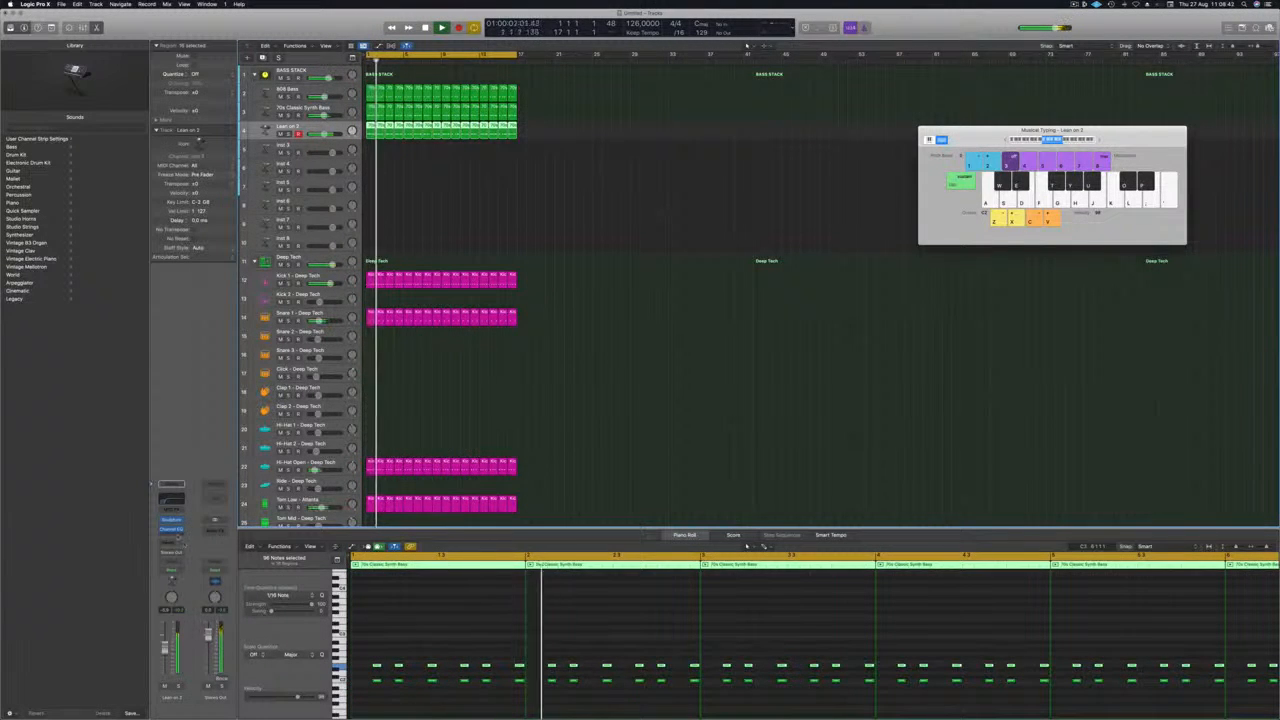
left_click(174, 536)
mouse_move(196, 566)
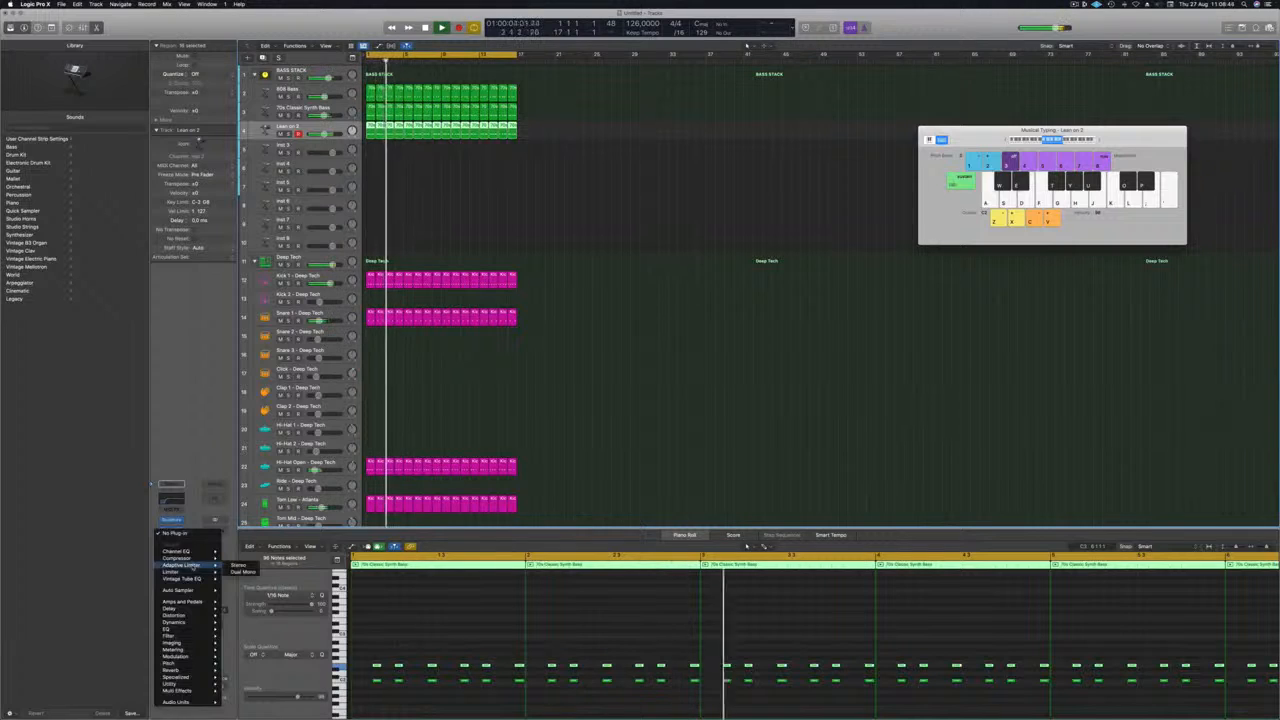
mouse_move(185, 623)
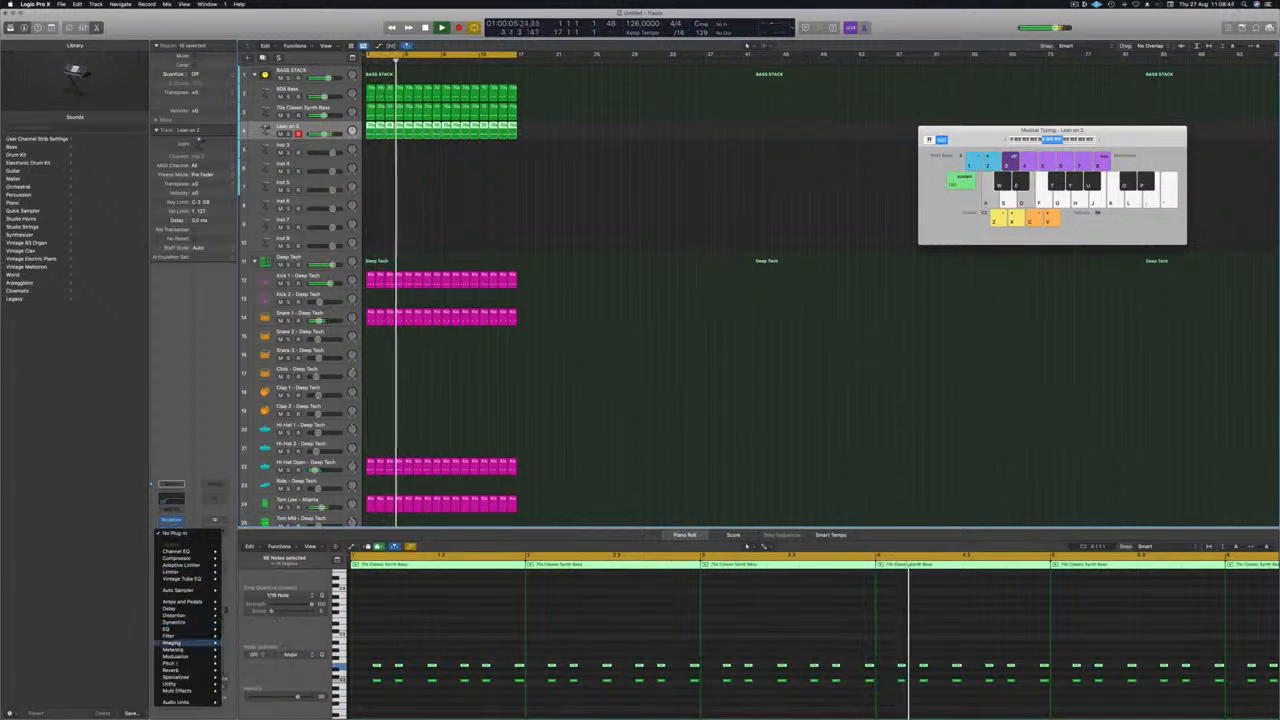
mouse_move(255, 609)
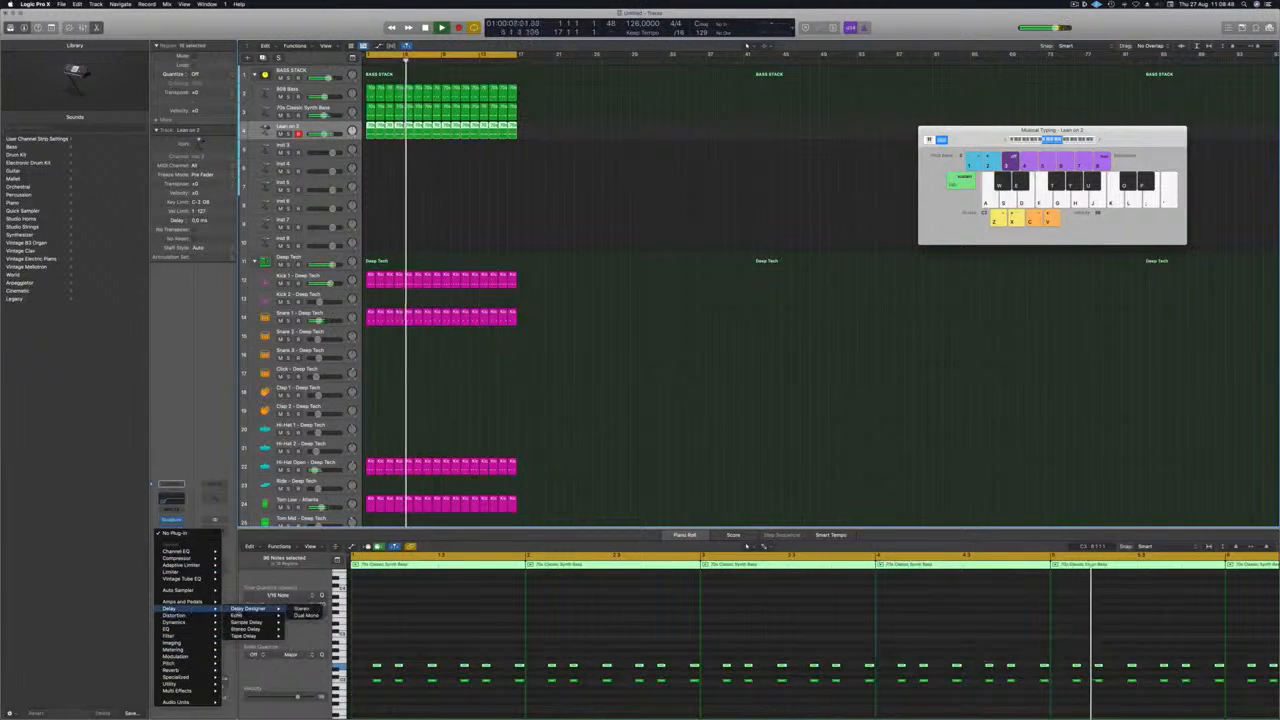
left_click(300, 609)
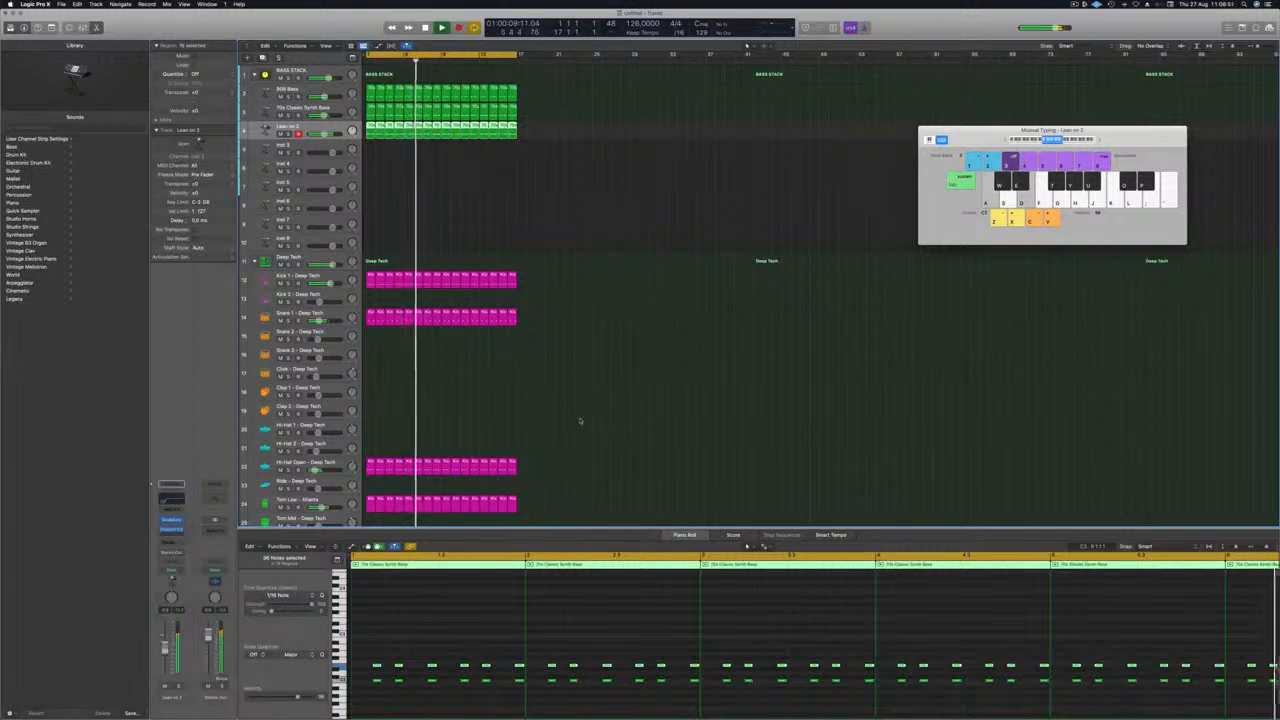
left_click_drag(579, 112, 700, 137)
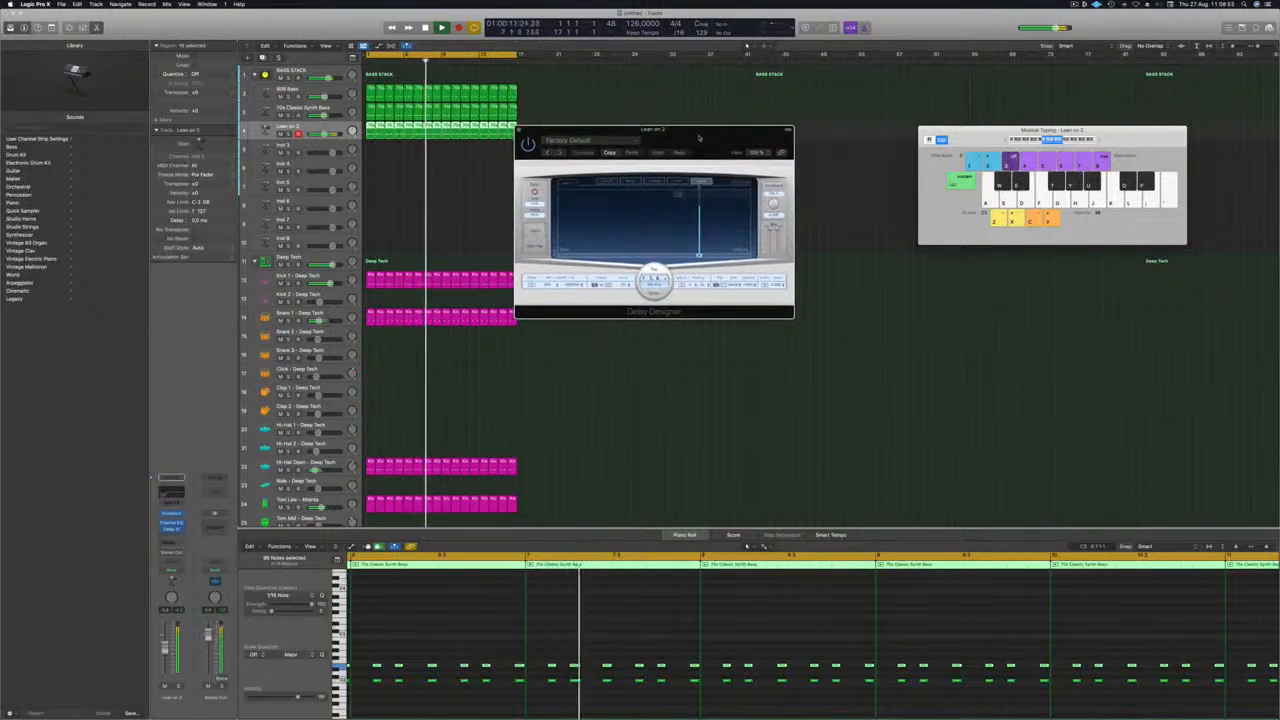
left_click_drag(588, 154, 518, 180)
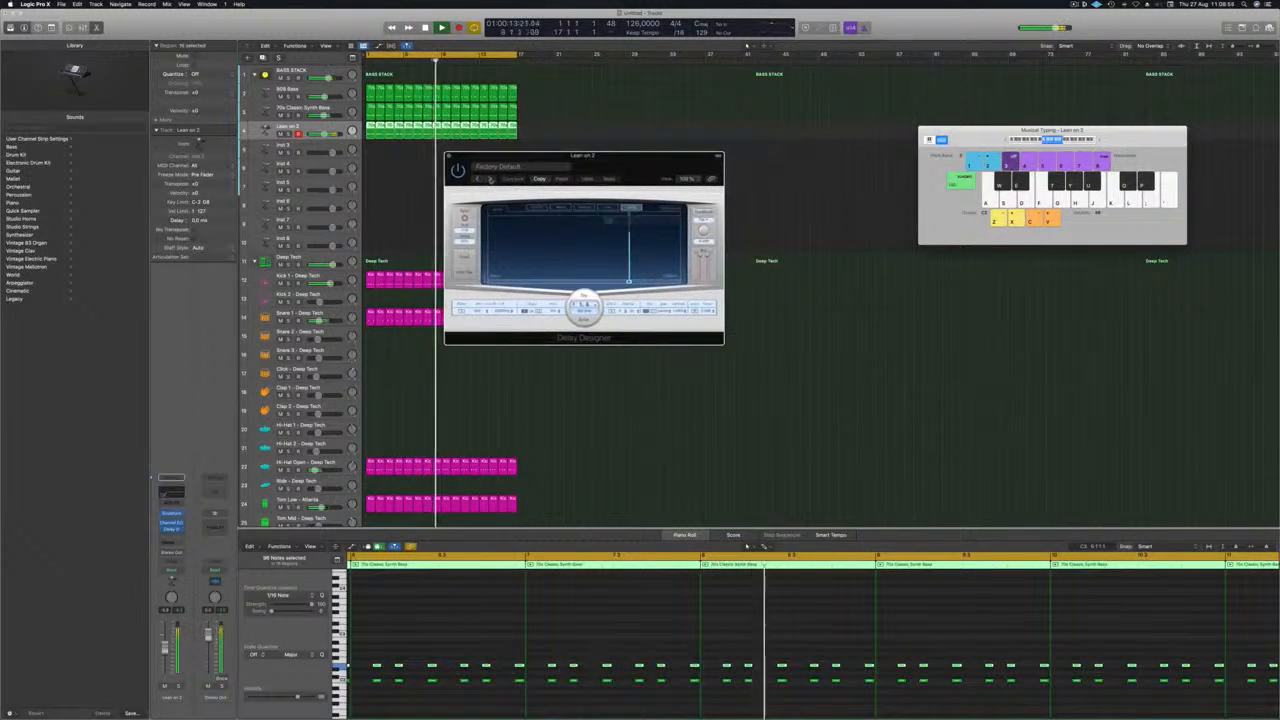
Audition Delay Designer's simple presets from 1/4 Alternating Pan to 1/8 Alternating Pan, adjusting the mix level while listening.
left_click(490, 178)
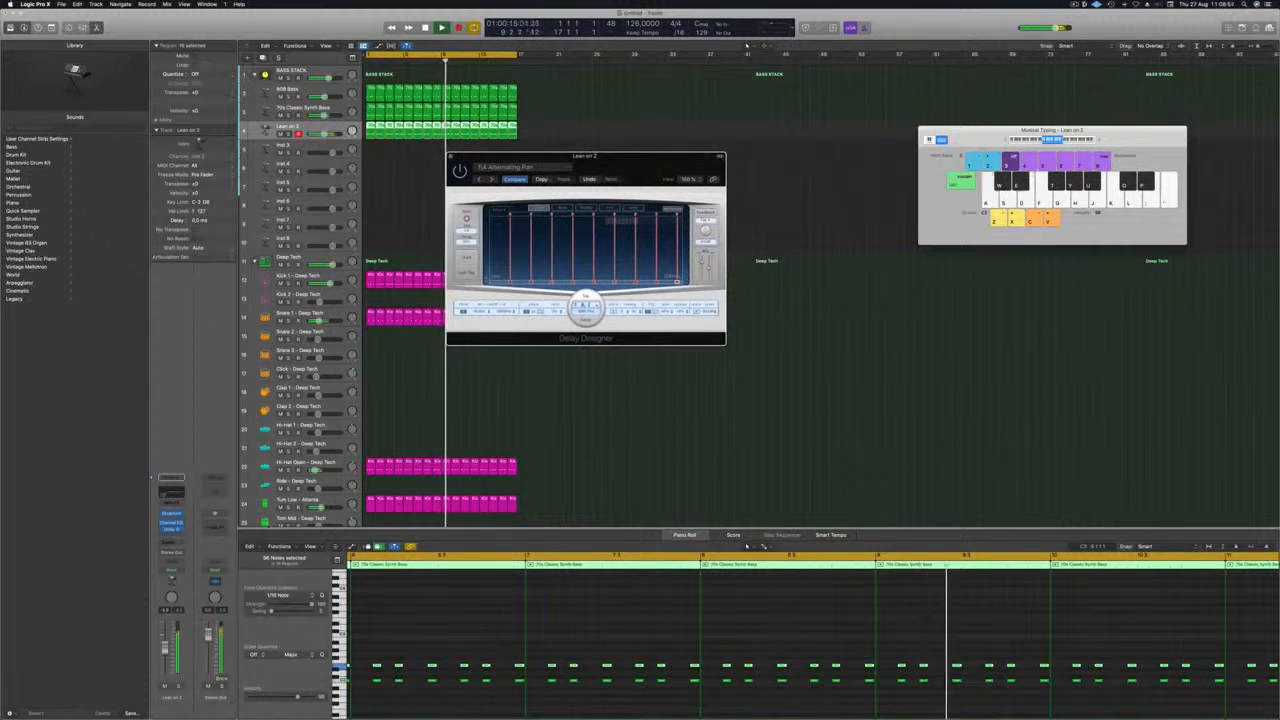
left_click_drag(709, 269, 709, 274)
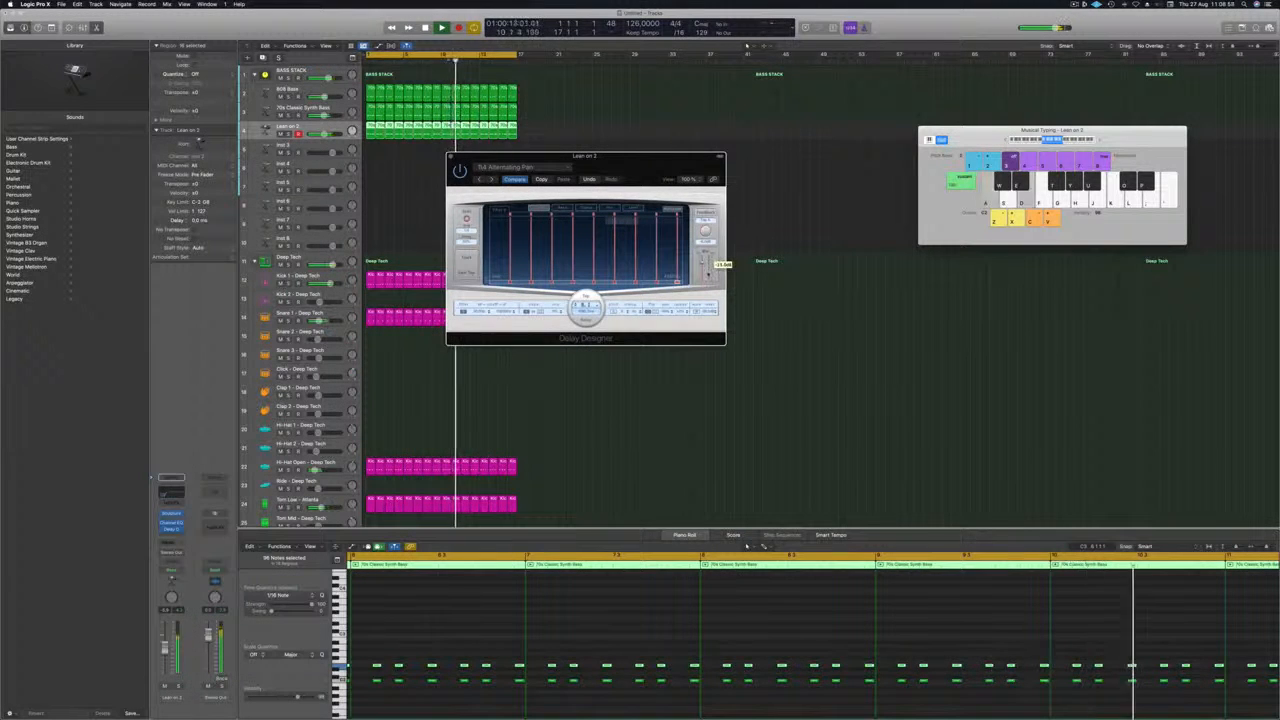
left_click(490, 179)
left_click_drag(601, 168, 619, 157)
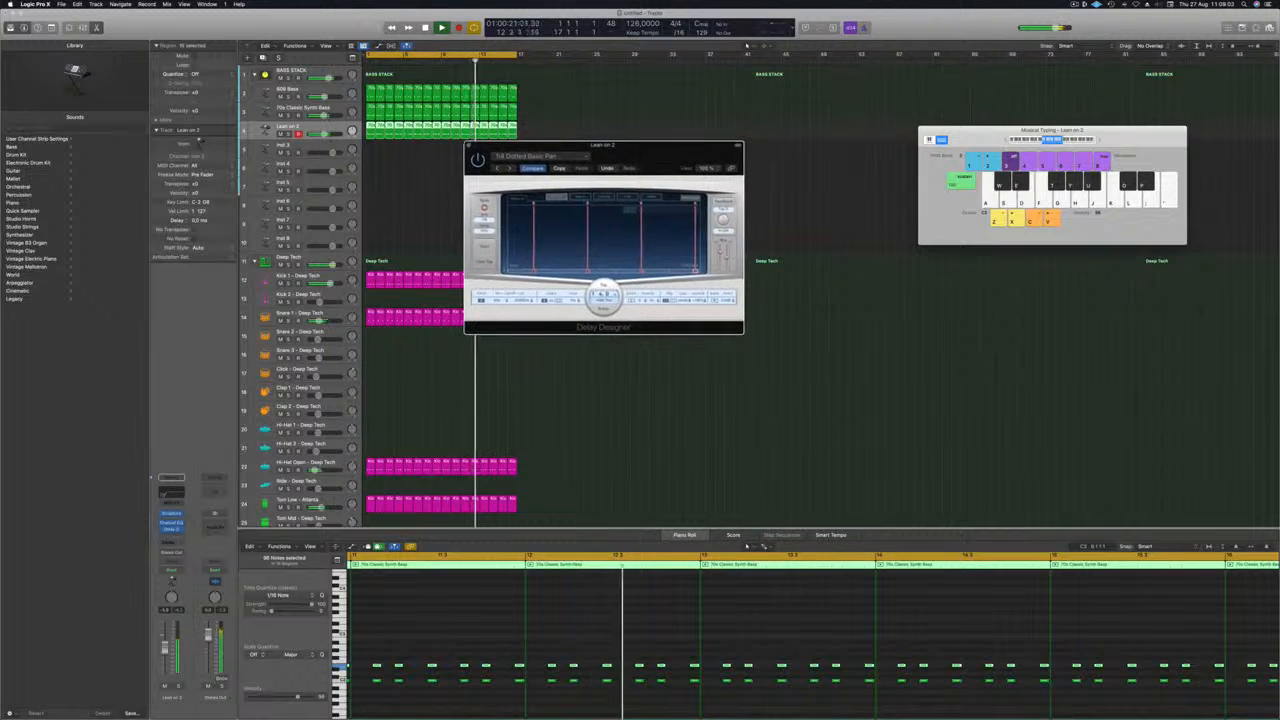
left_click(510, 169)
left_click_drag(647, 163, 639, 163)
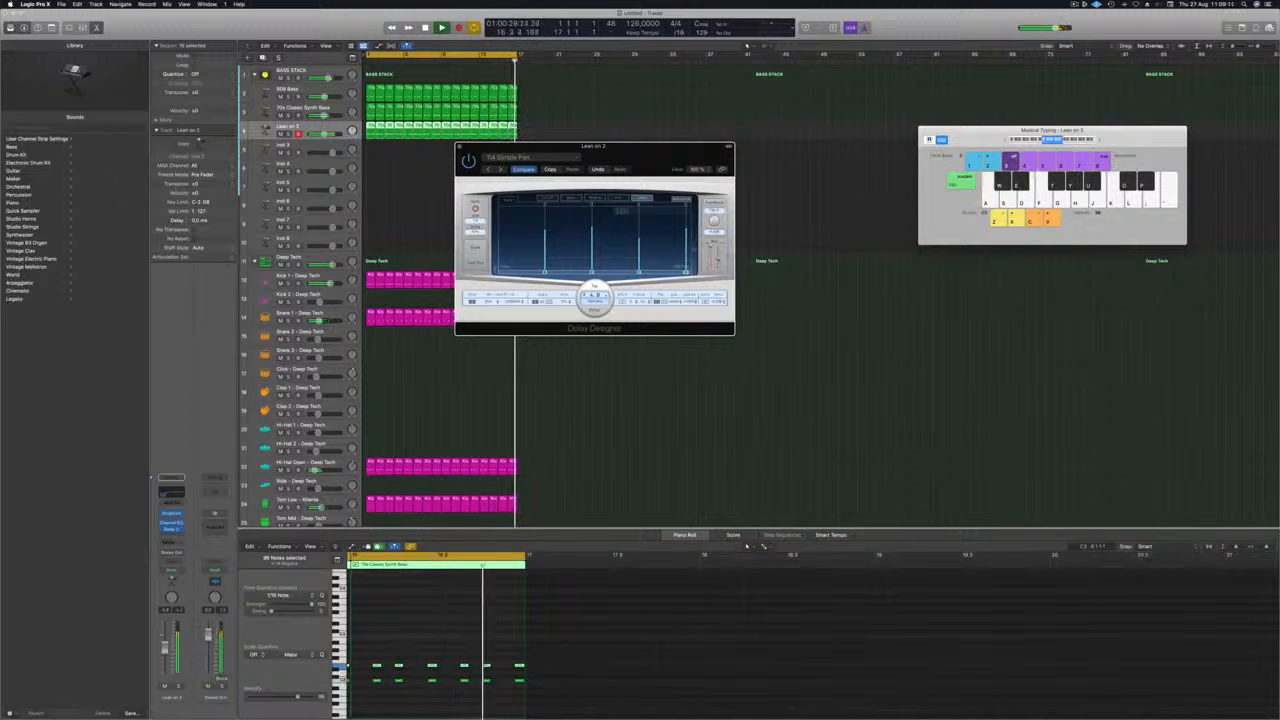
left_click(501, 169)
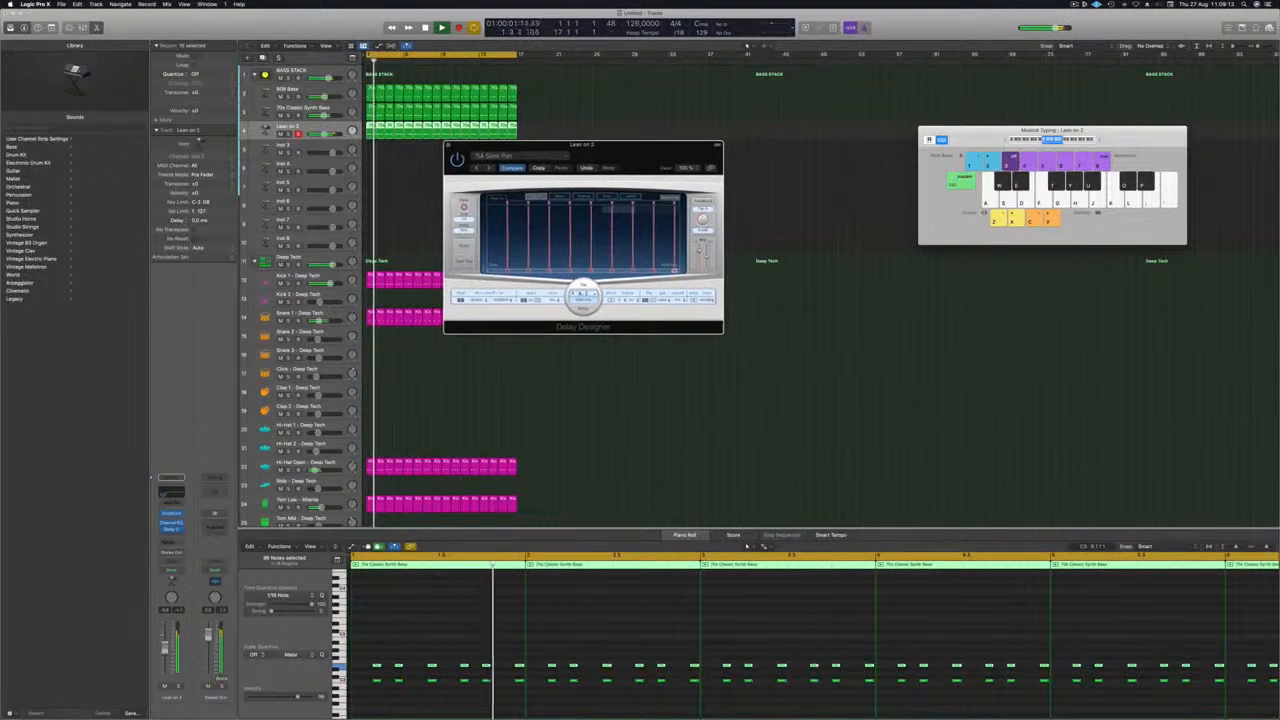
left_click(490, 169)
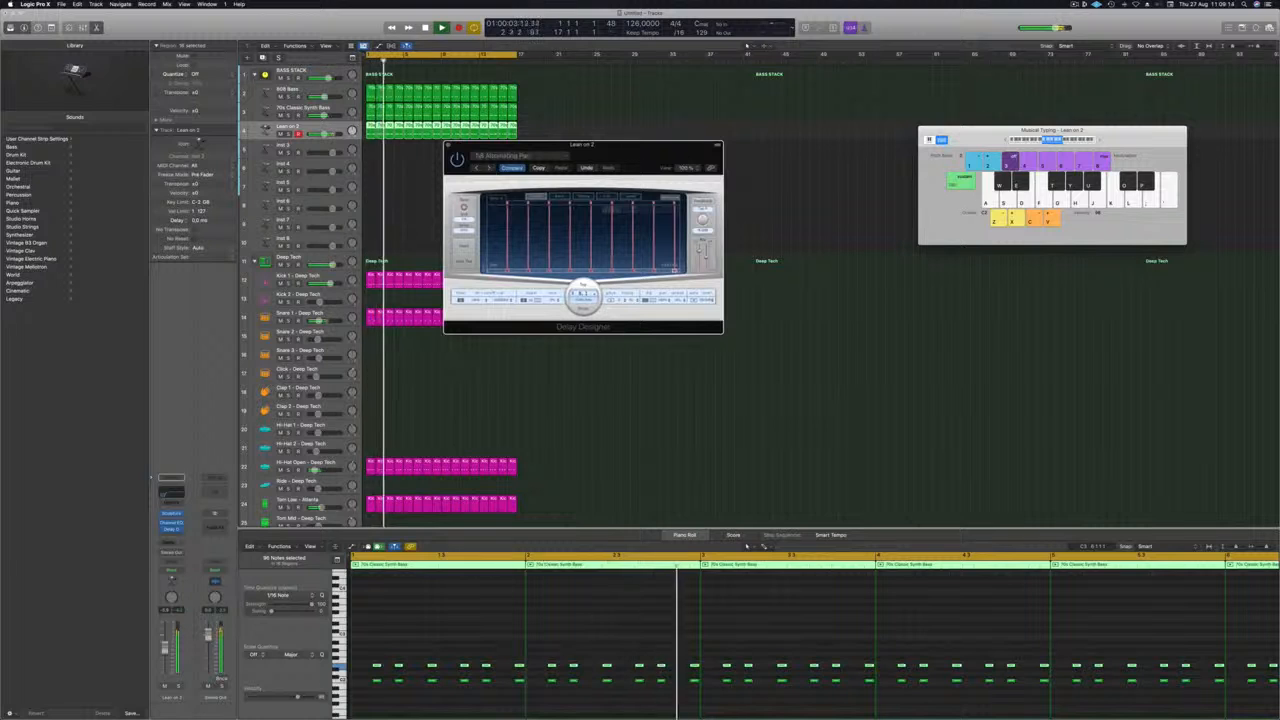
Audition Delay Designer's Complex presets from Beat Rumble through Bounce Pattern, Buzz Pattern and Double Time to Ease Out.
left_click(512, 156)
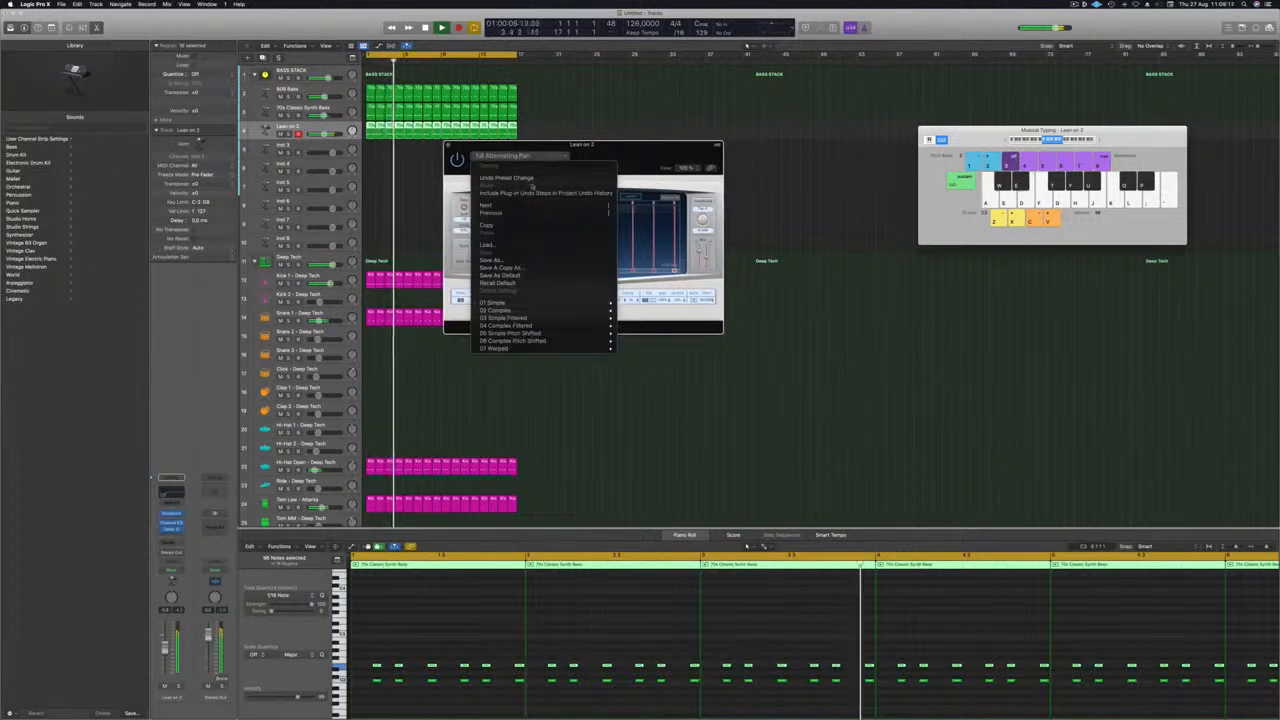
mouse_move(537, 312)
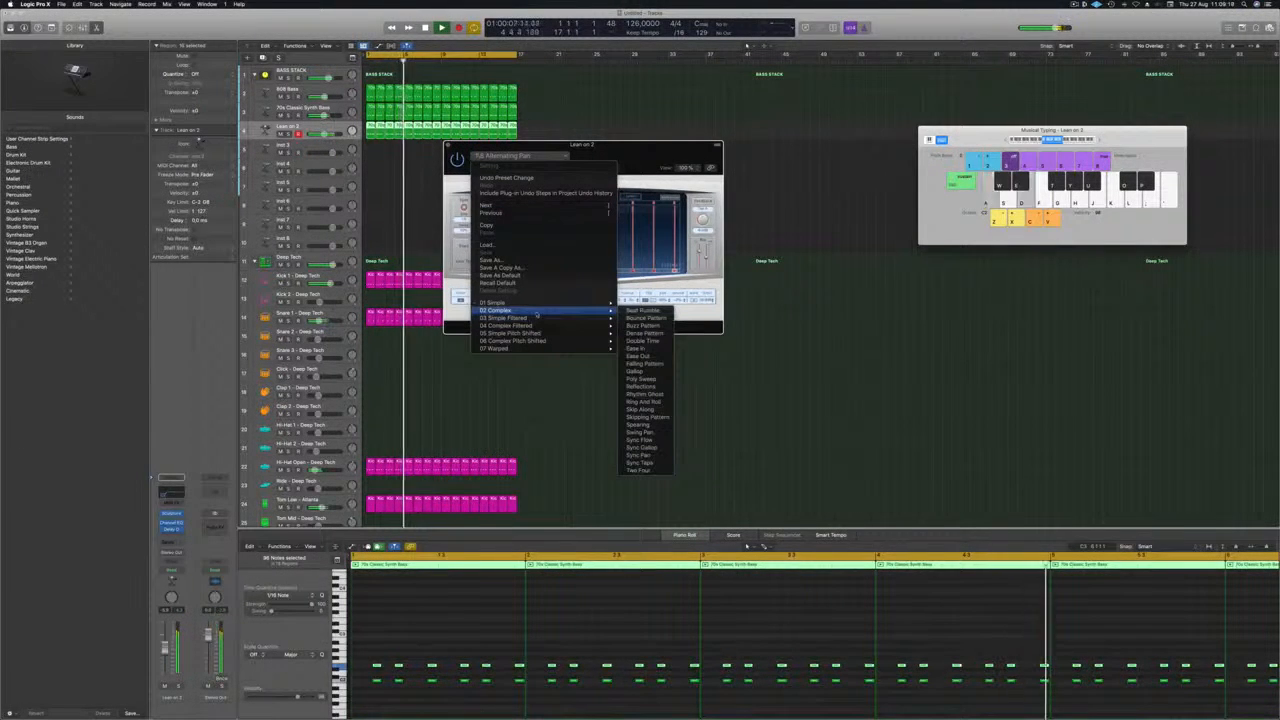
left_click(640, 311)
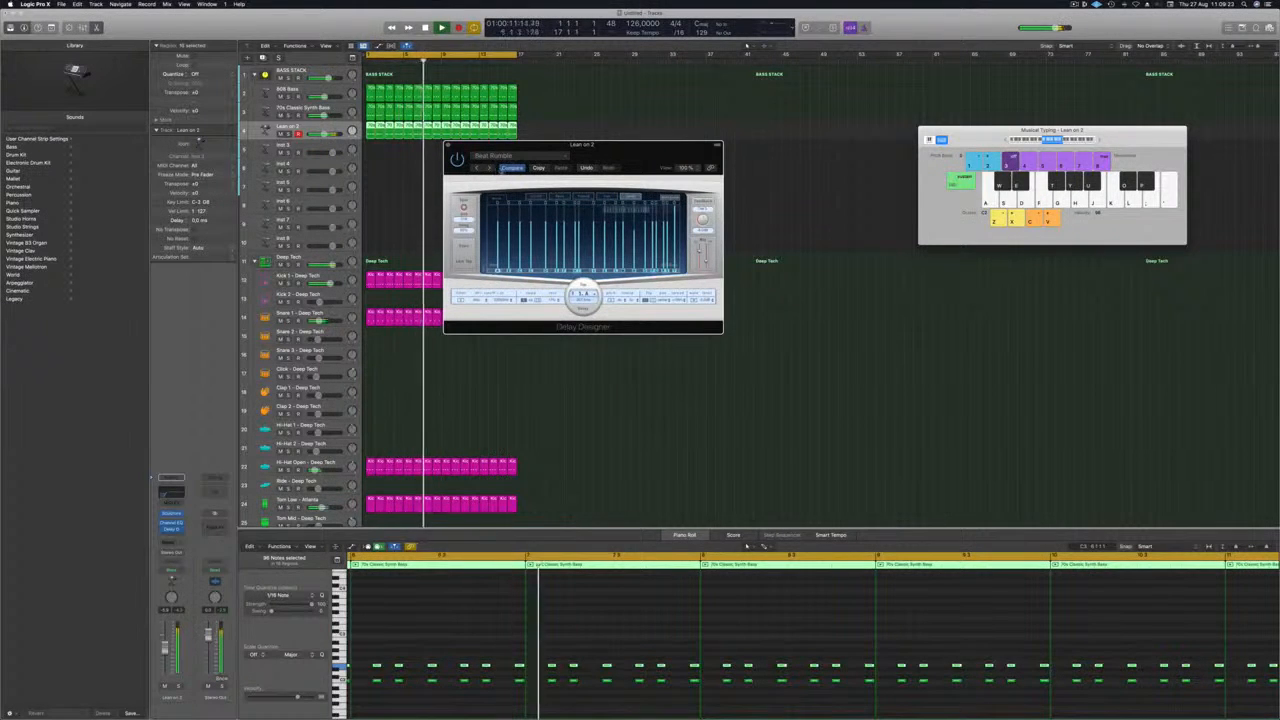
left_click(490, 168)
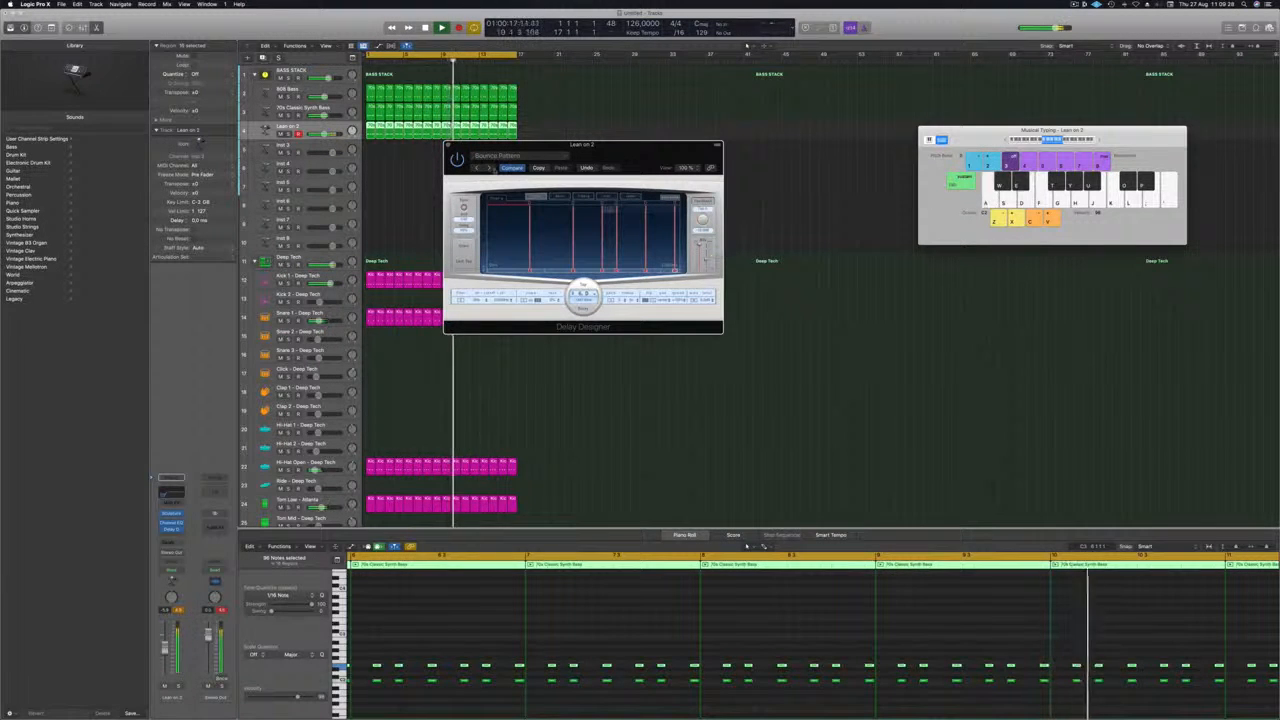
left_click(490, 168)
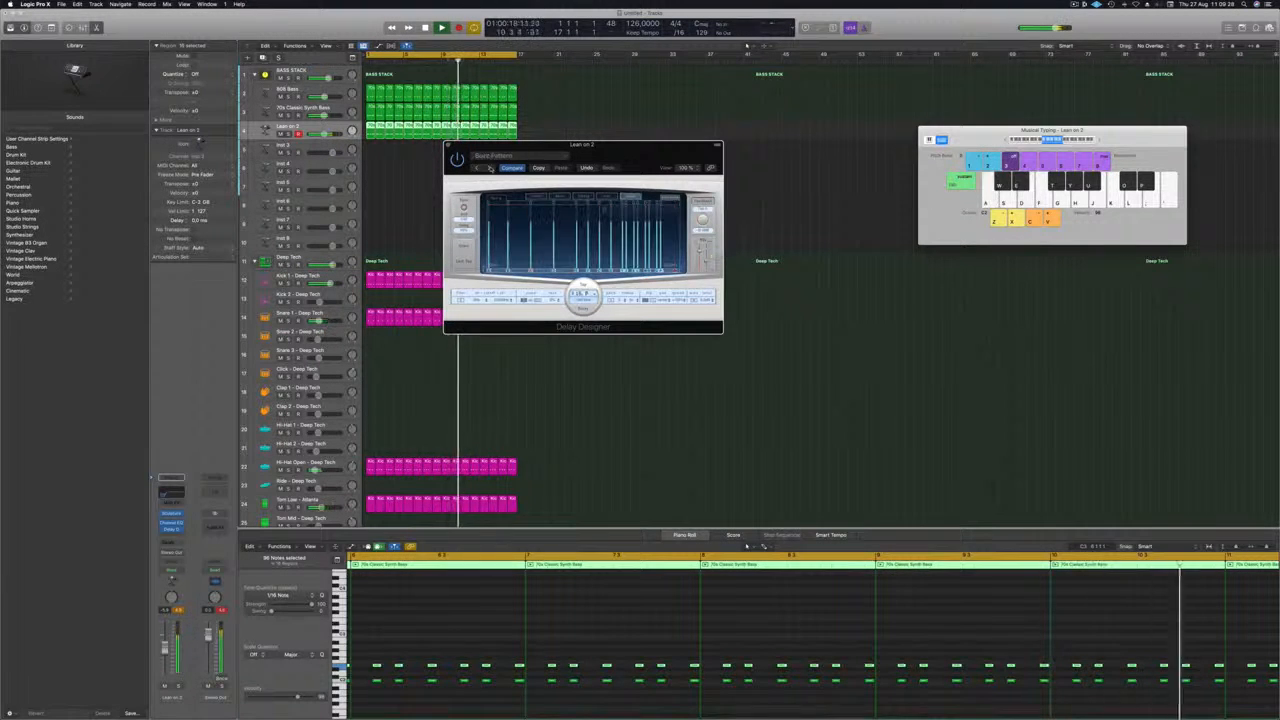
left_click(490, 168)
left_click(490, 168)
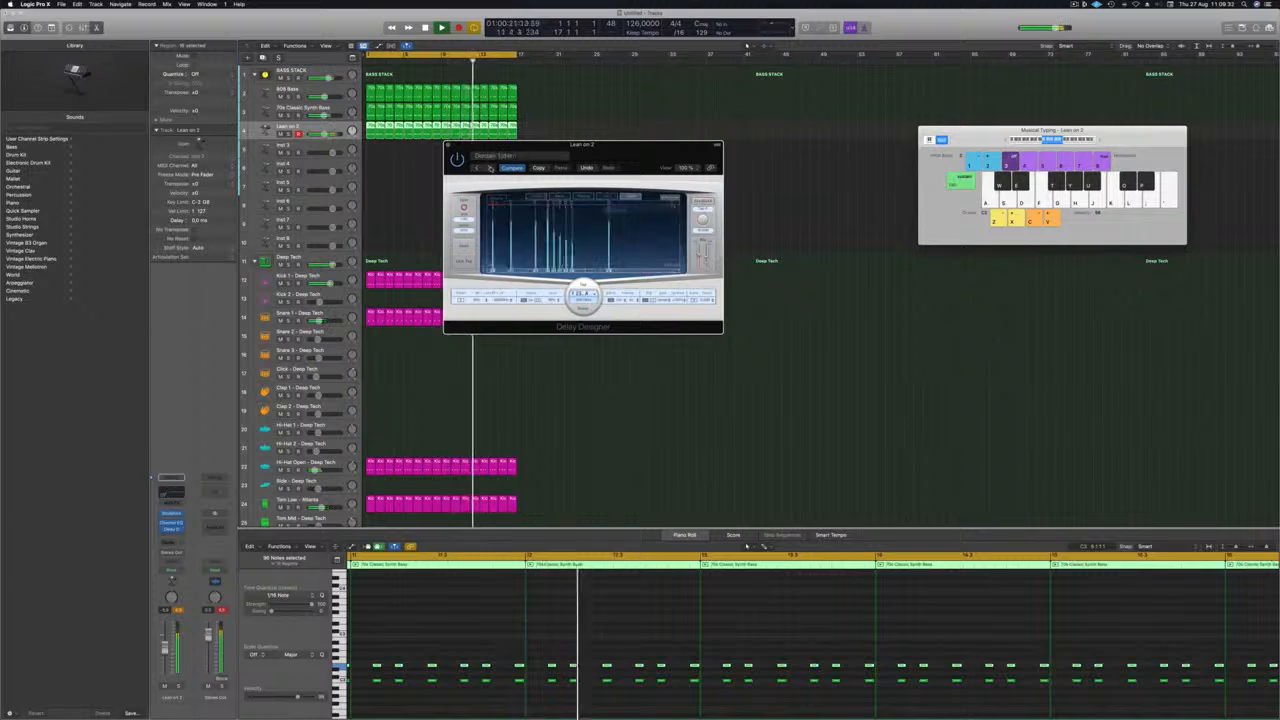
left_click_drag(625, 158, 654, 173)
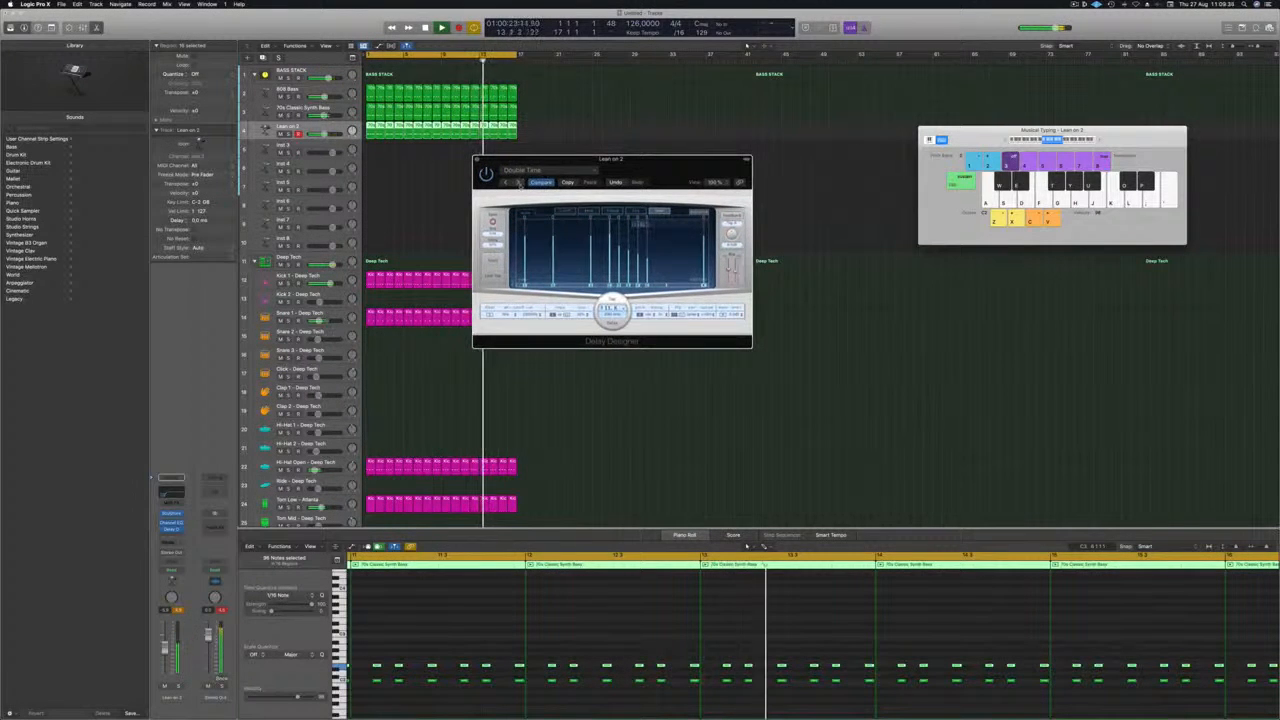
left_click(519, 183)
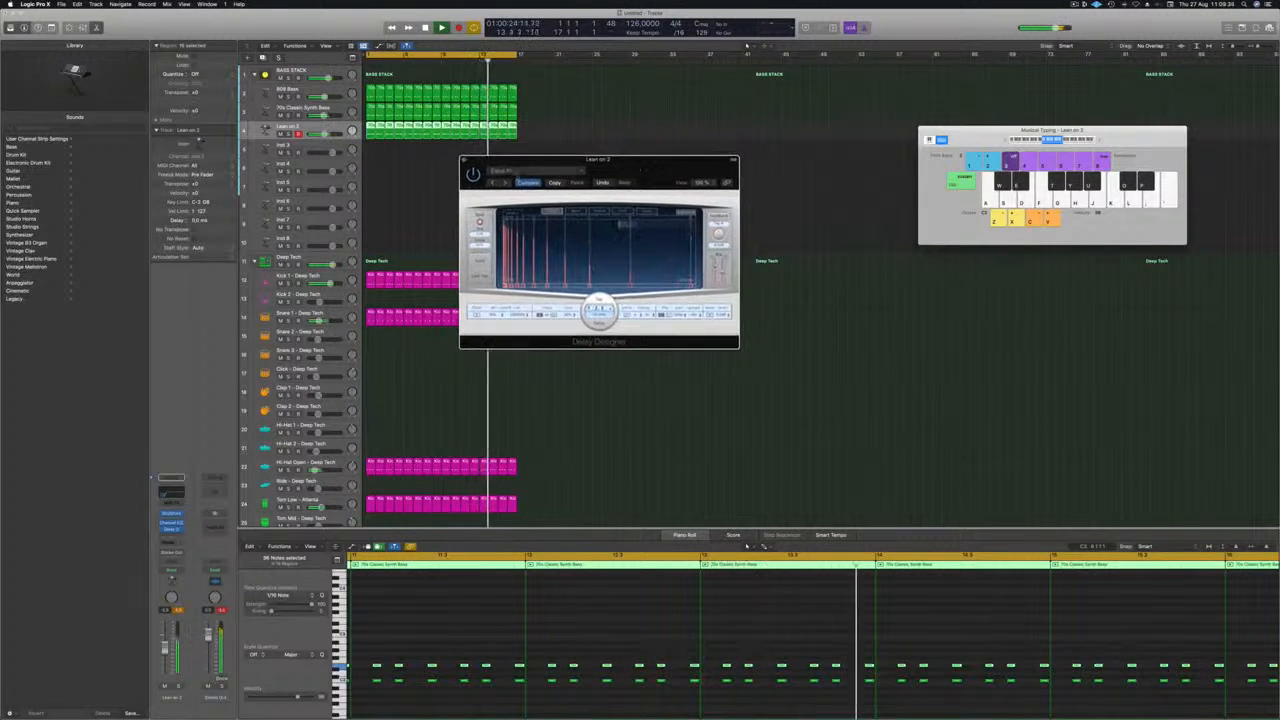
Load the 1/8 Dotted Filter Pan preset from Delay Designer's Simple Filtered category and lower its wet mix level.
left_click(529, 171)
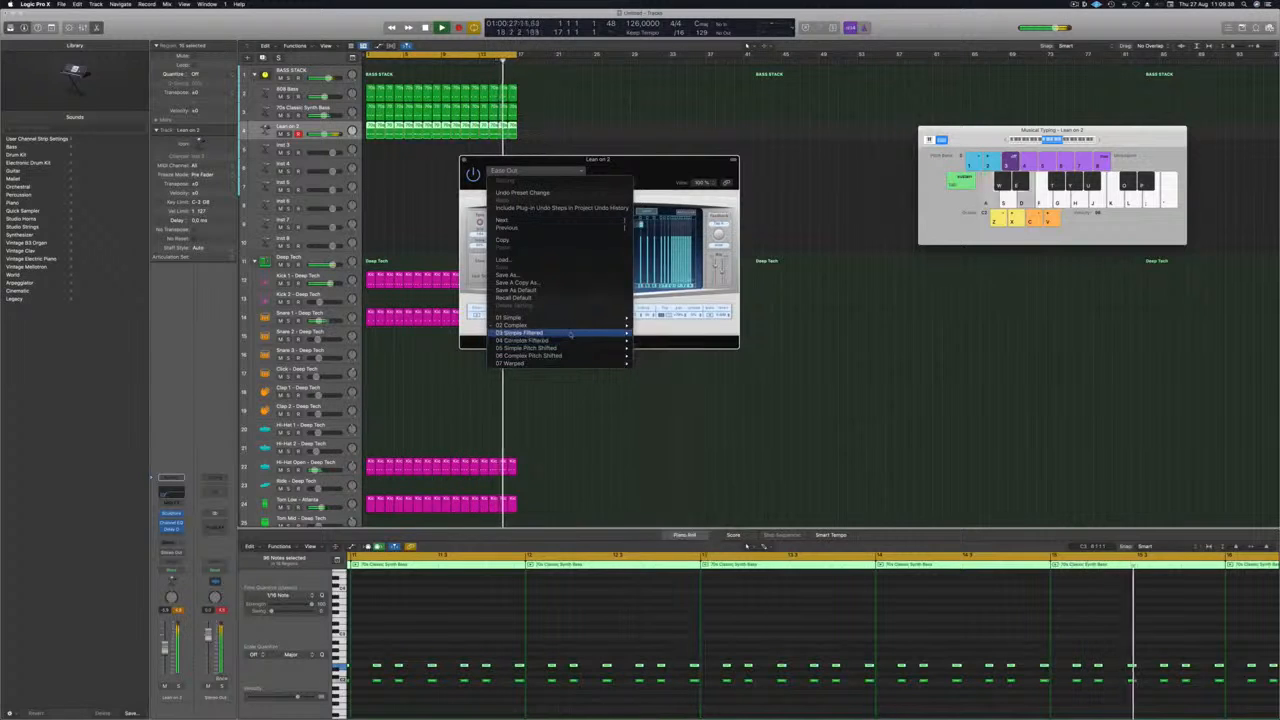
mouse_move(552, 335)
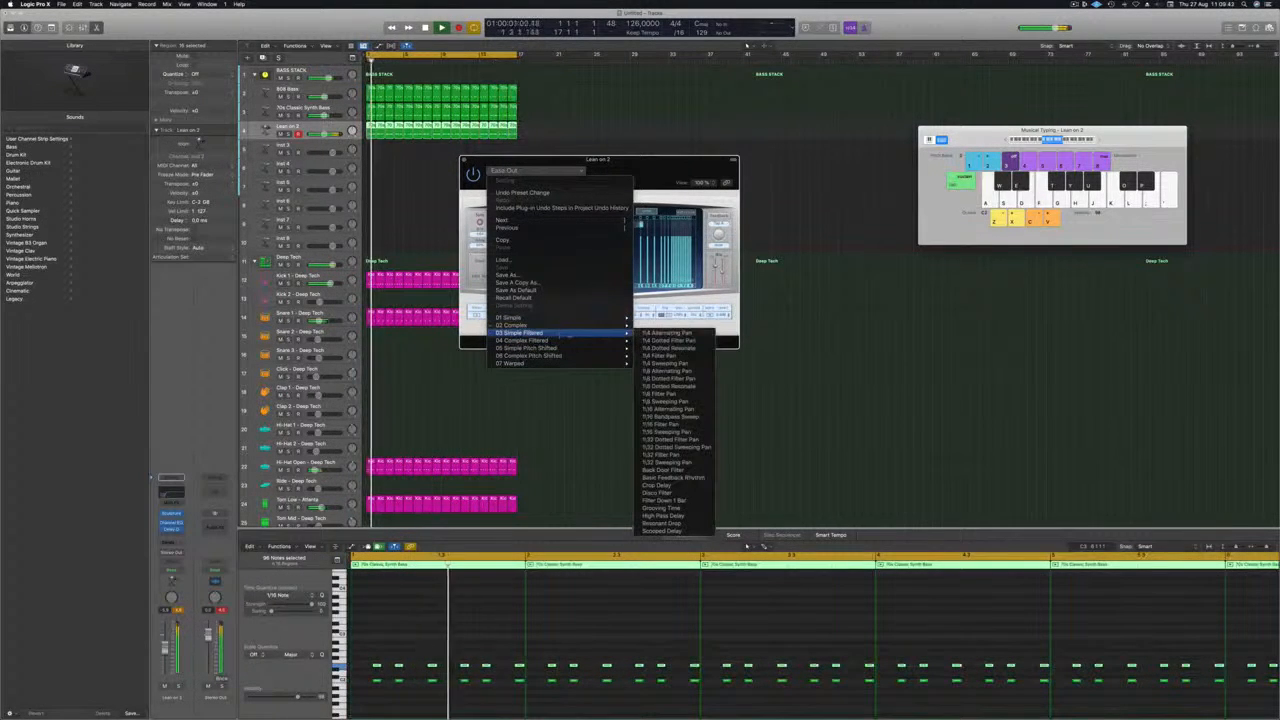
left_click(668, 379)
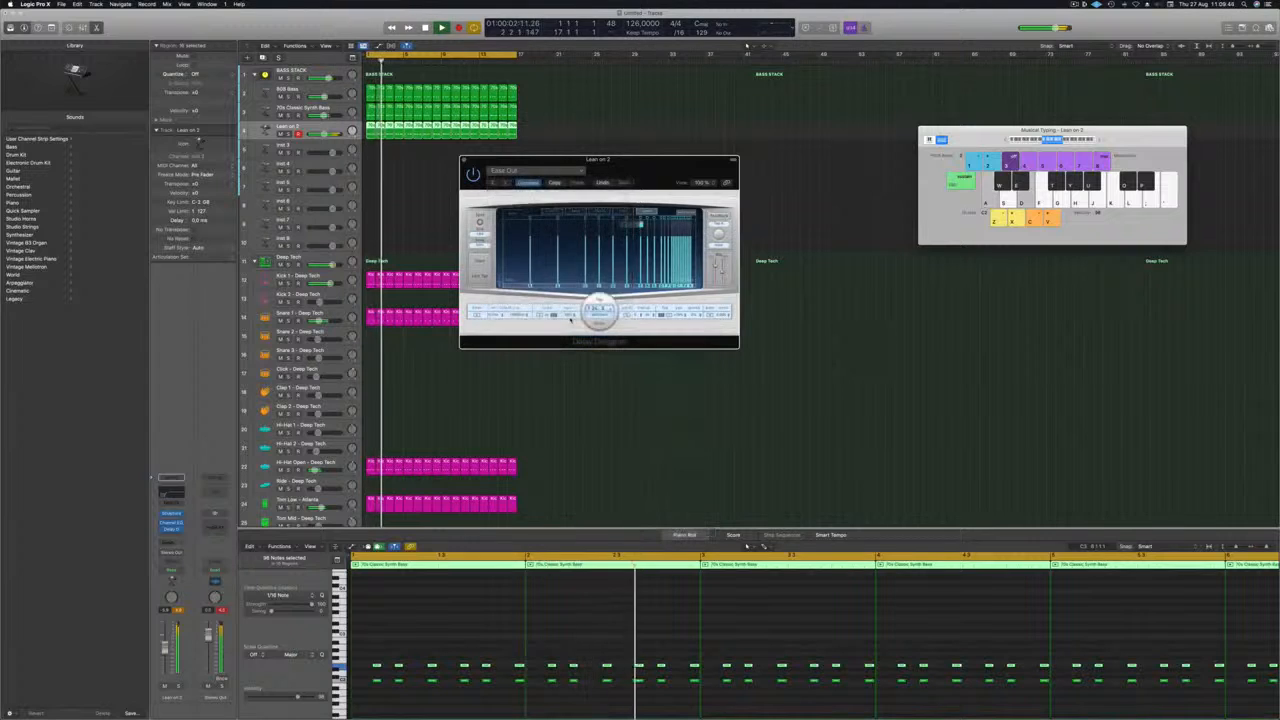
left_click_drag(637, 161, 655, 170)
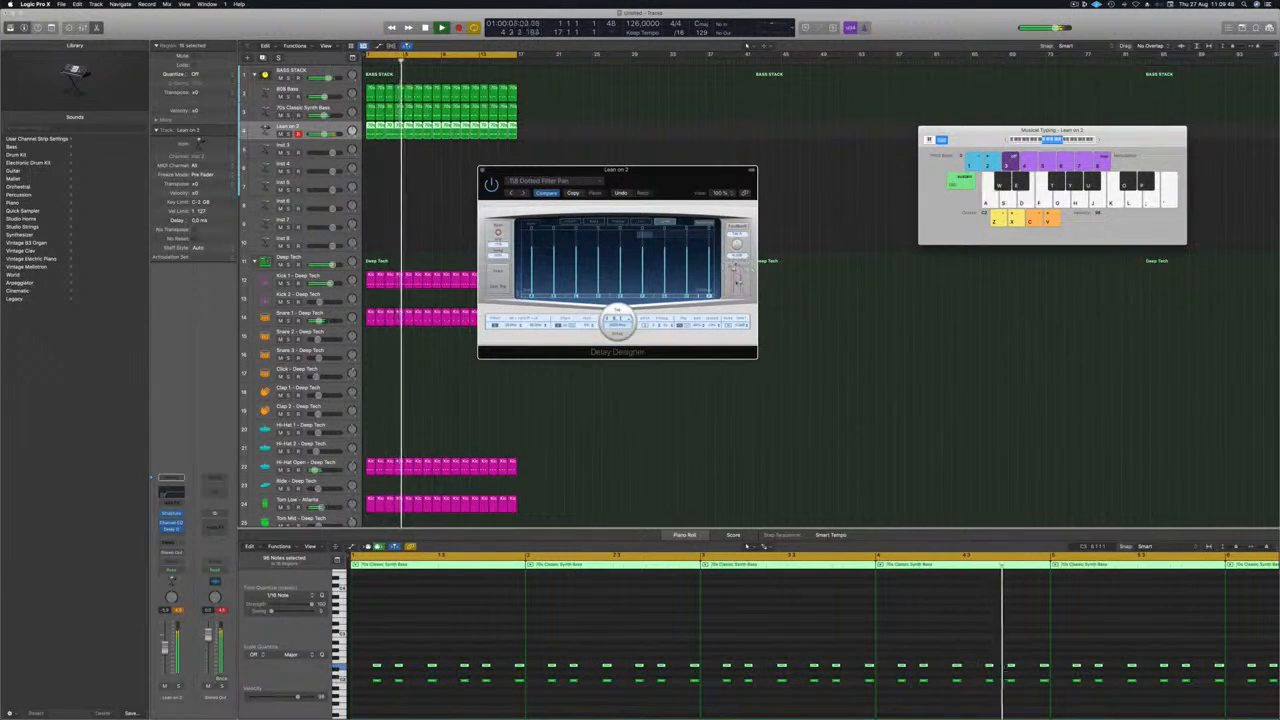
left_click_drag(741, 281, 741, 289)
left_click_drag(504, 174, 508, 176)
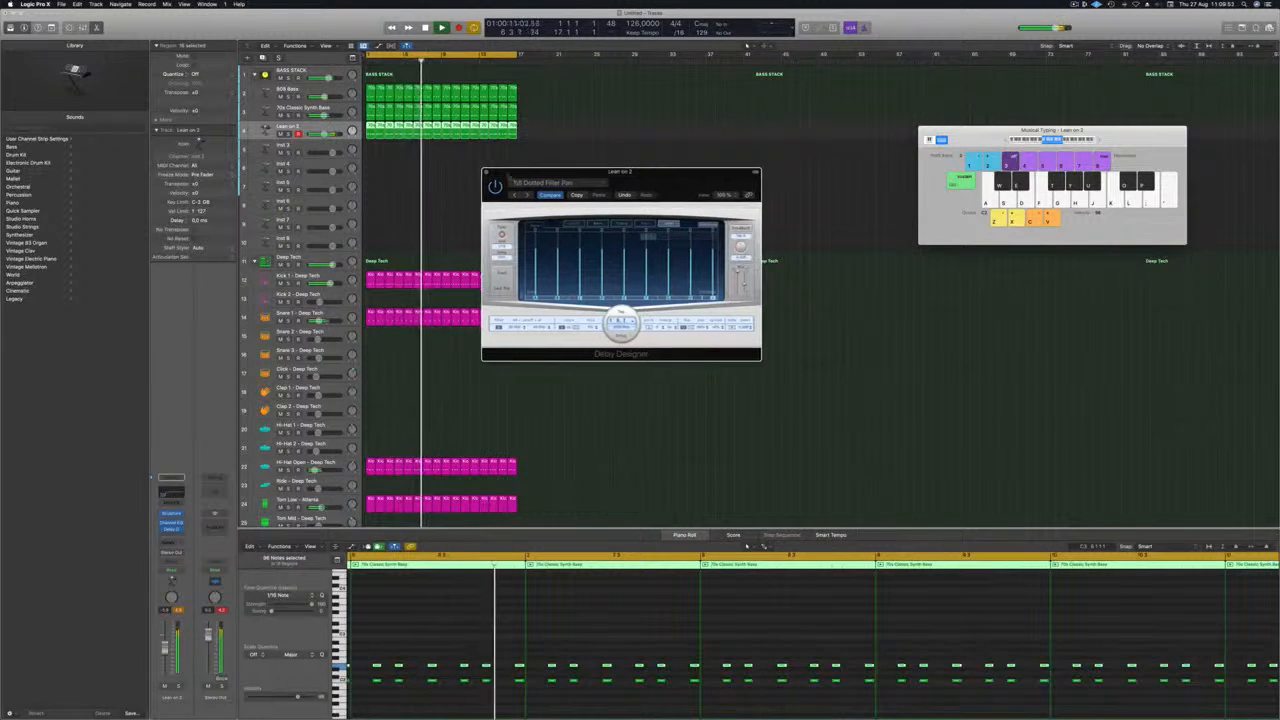
key("super+w")
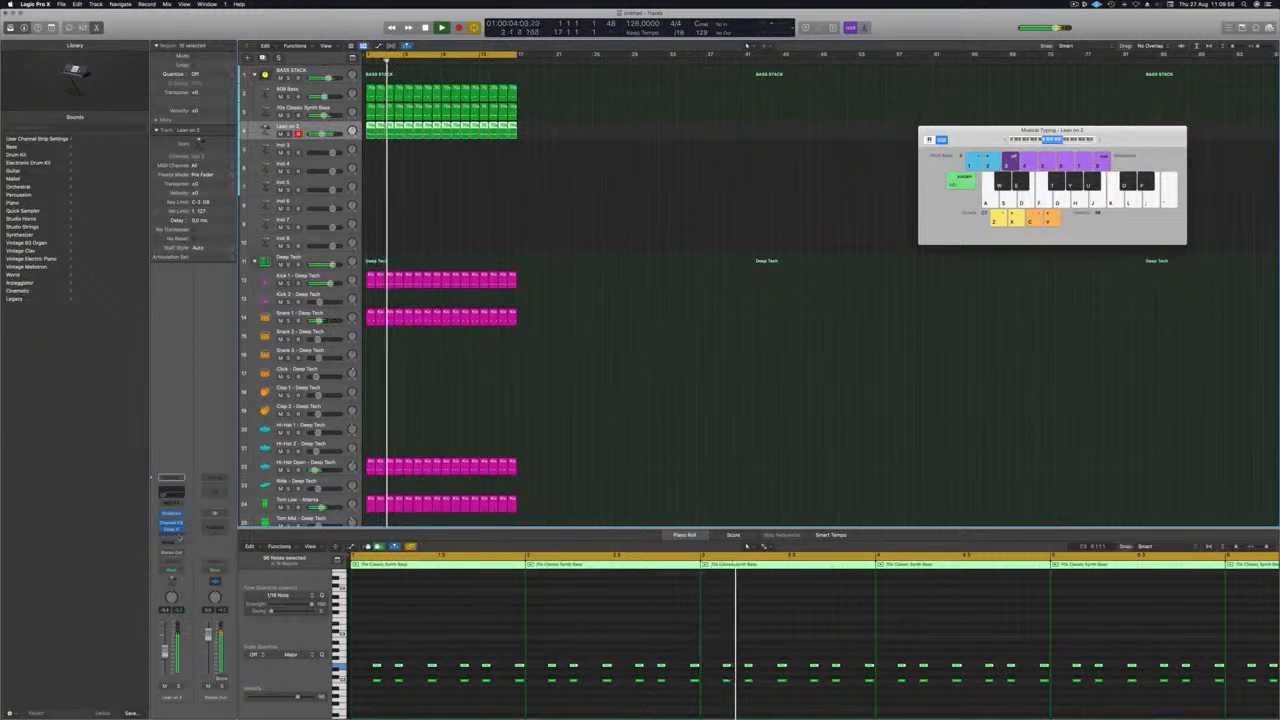
Insert a Compressor on the Lean on 2 track, move it ahead of the Channel EQ and open its settings.
left_click(176, 537)
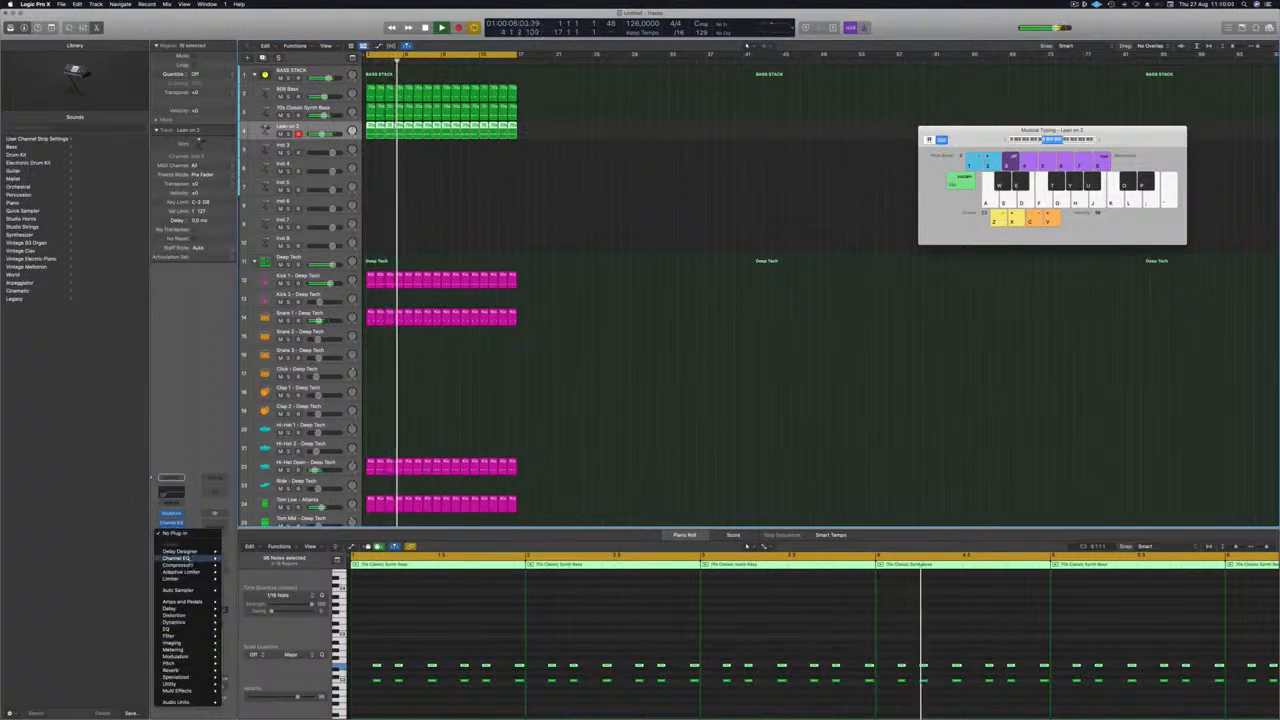
left_click(187, 565)
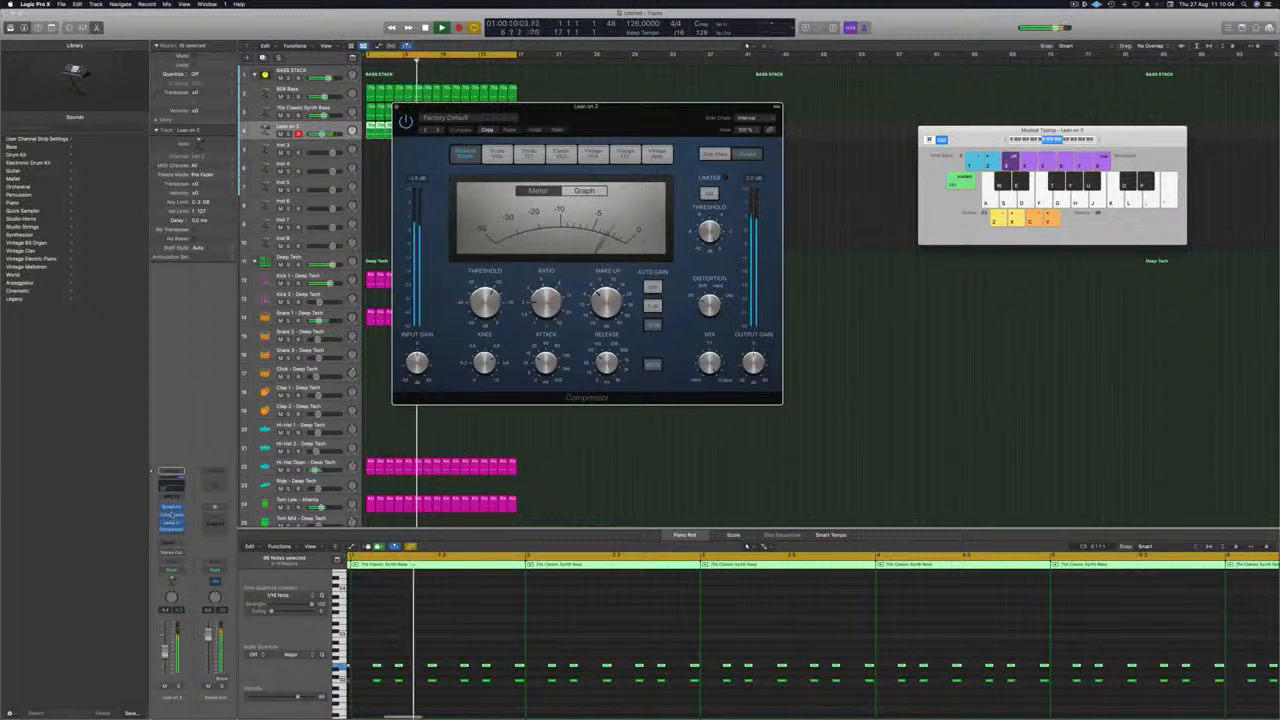
left_click_drag(171, 529, 171, 515)
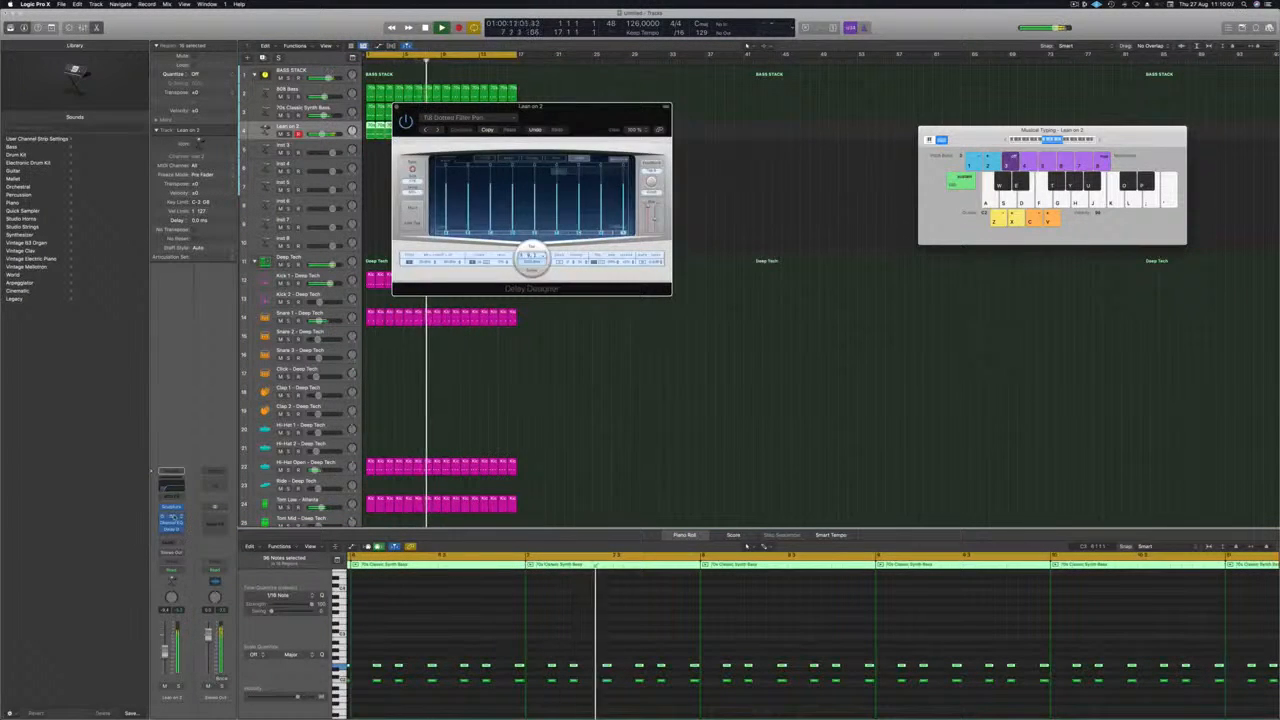
left_click(172, 516)
left_click_drag(630, 128, 645, 128)
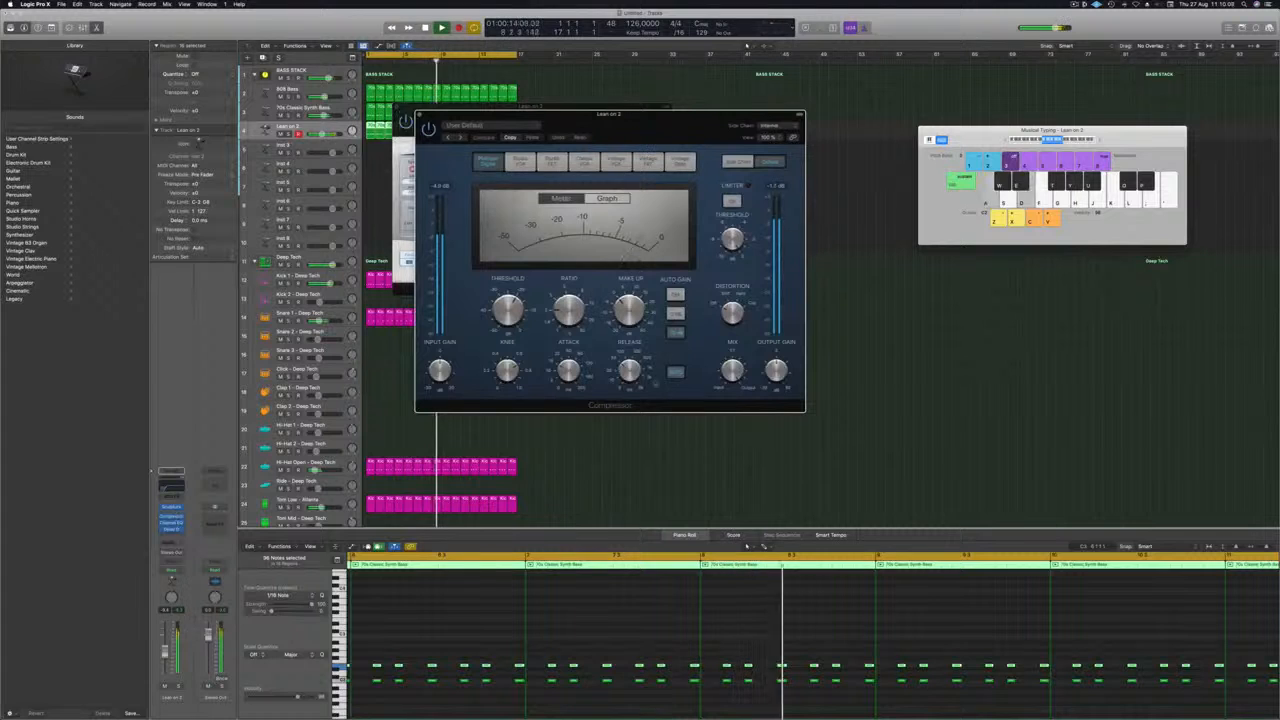
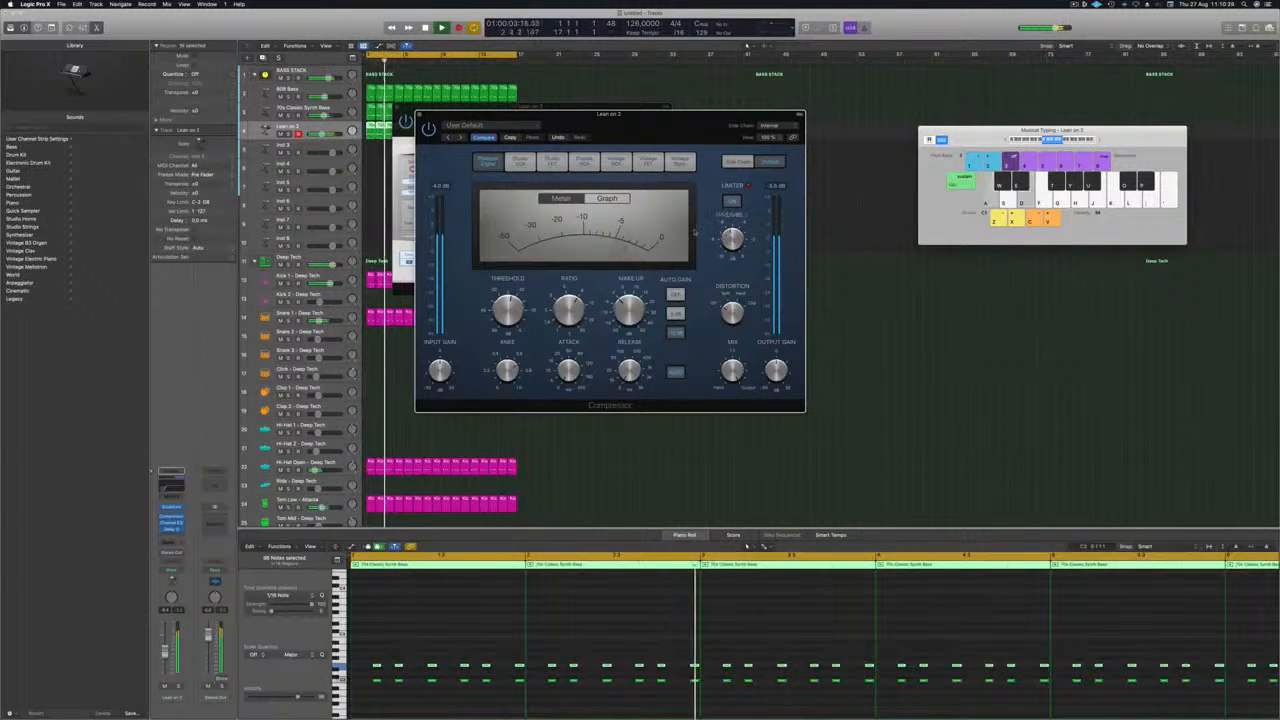
Restart playback and fine-tune the volume of the Lean on 2 track slightly downward.
left_click_drag(640, 124, 694, 128)
key("Return")
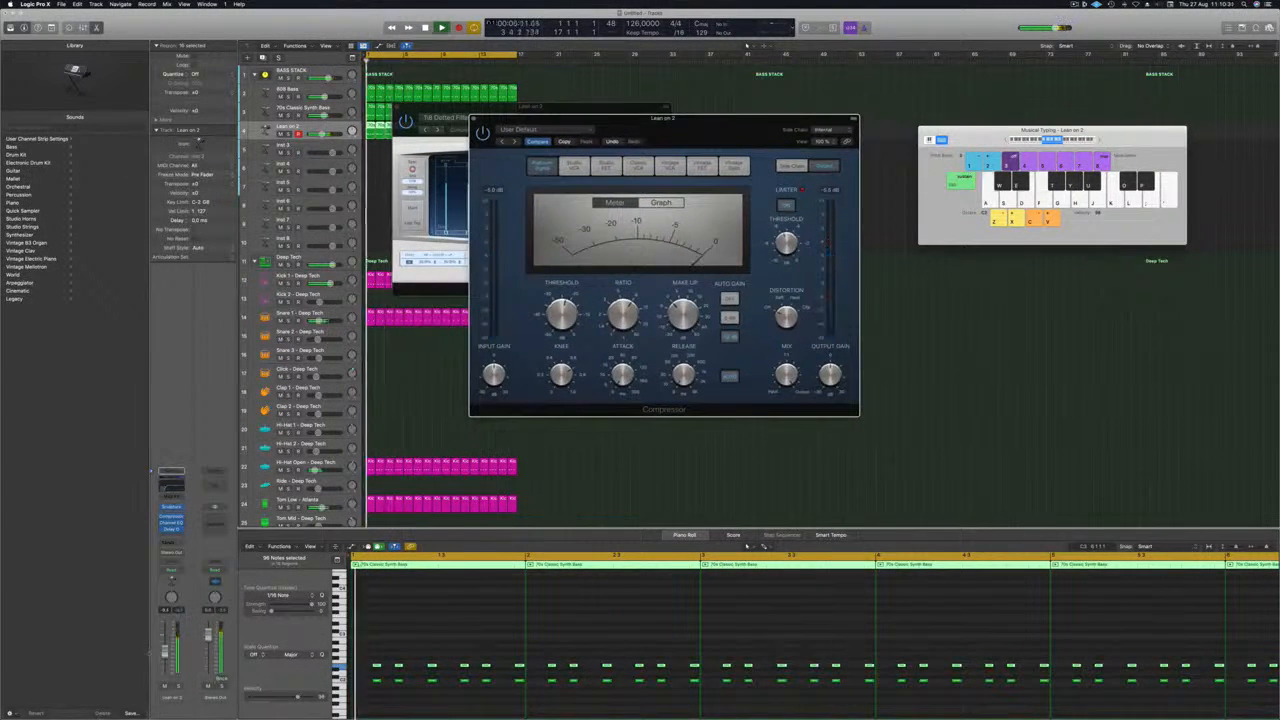
left_click_drag(165, 652, 165, 655)
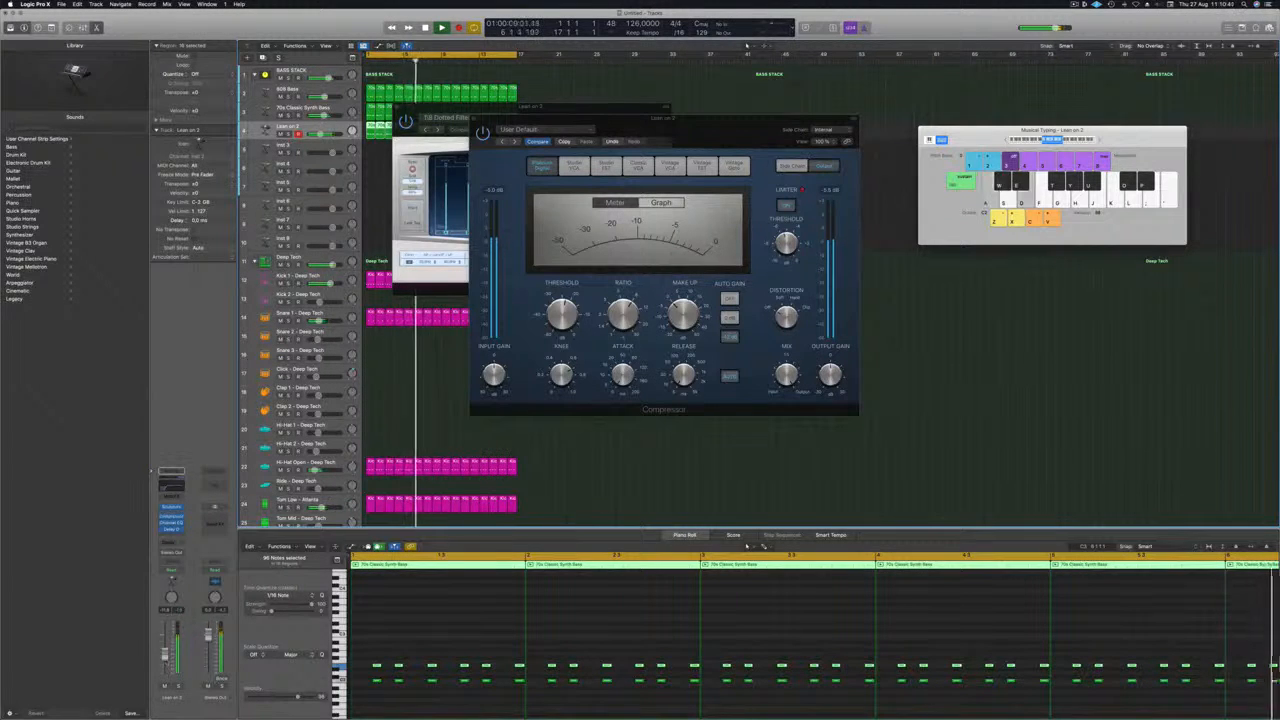
Insert a second Compressor after Delay Designer on the Lean on 2 track and set its side chain to Inst 9.
left_click(178, 530)
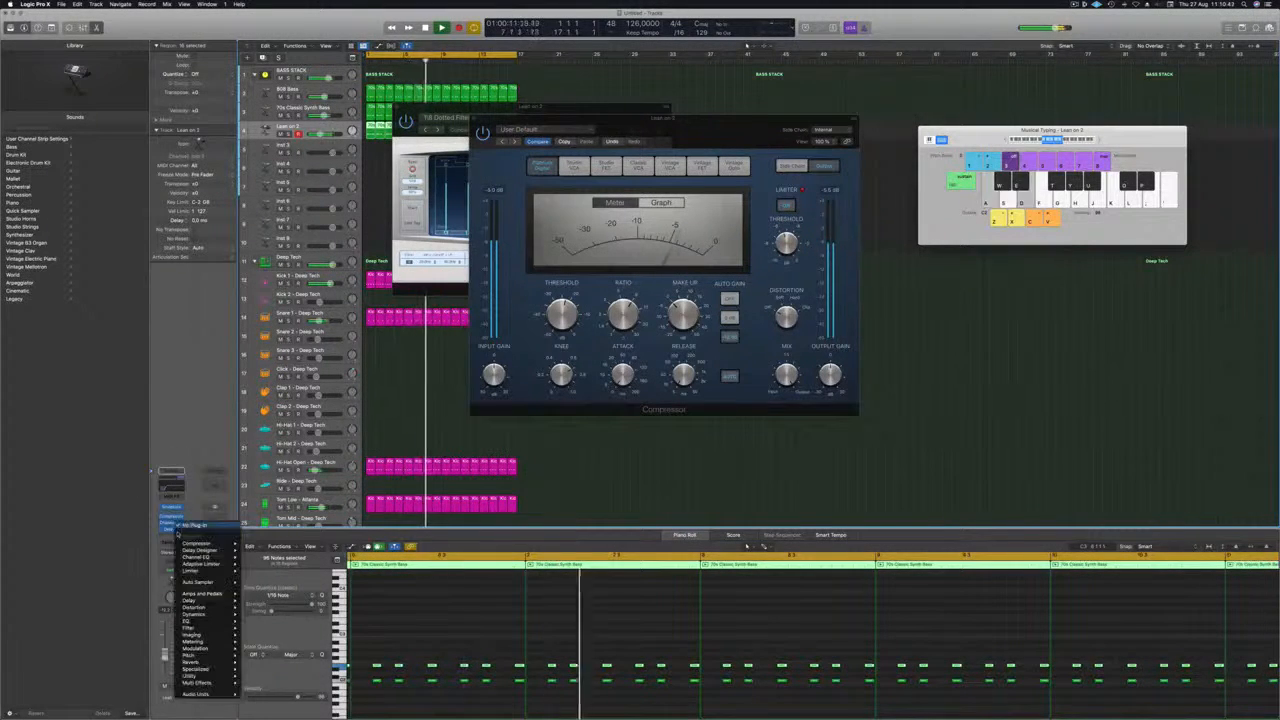
mouse_move(200, 543)
left_click(258, 544)
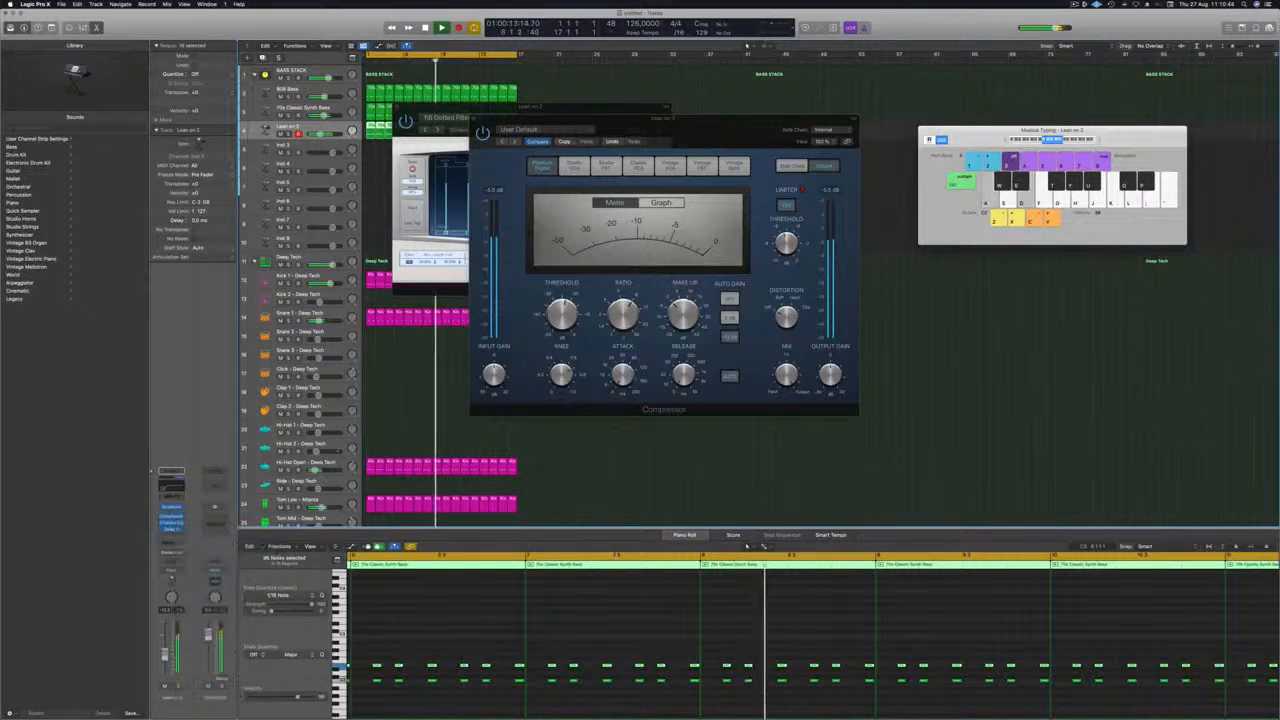
left_click_drag(607, 129, 651, 133)
left_click(790, 134)
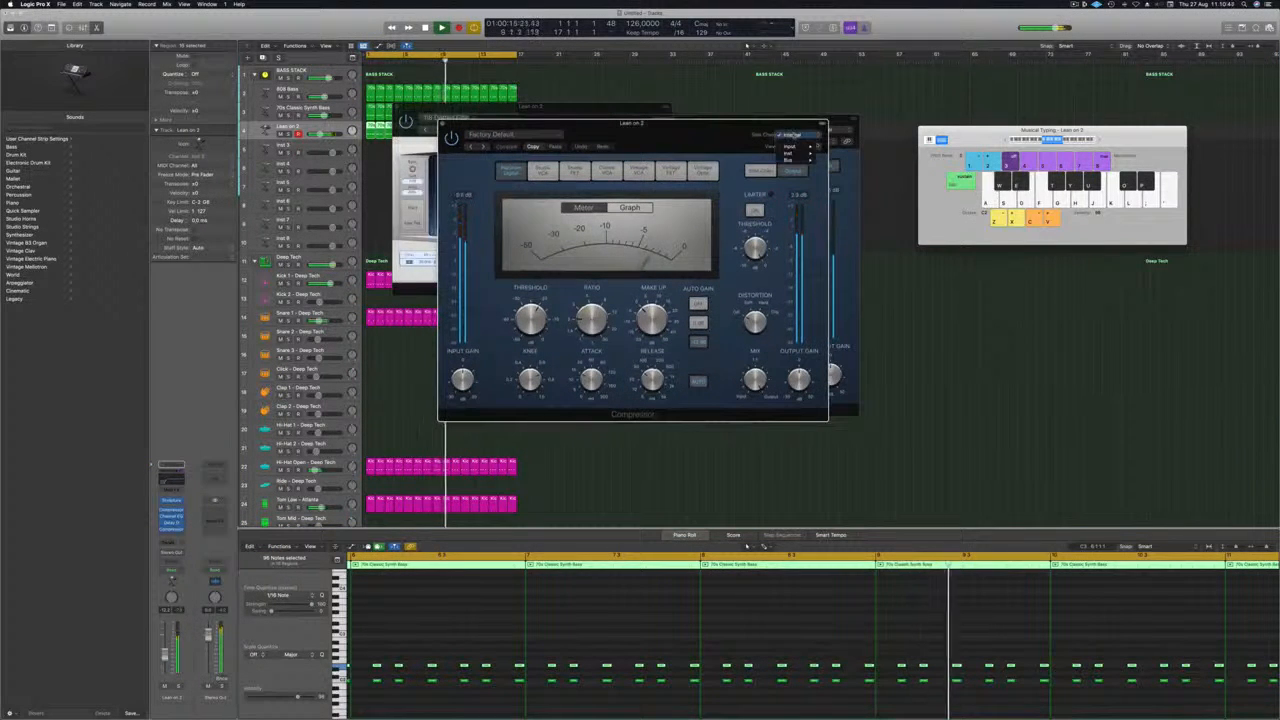
mouse_move(790, 153)
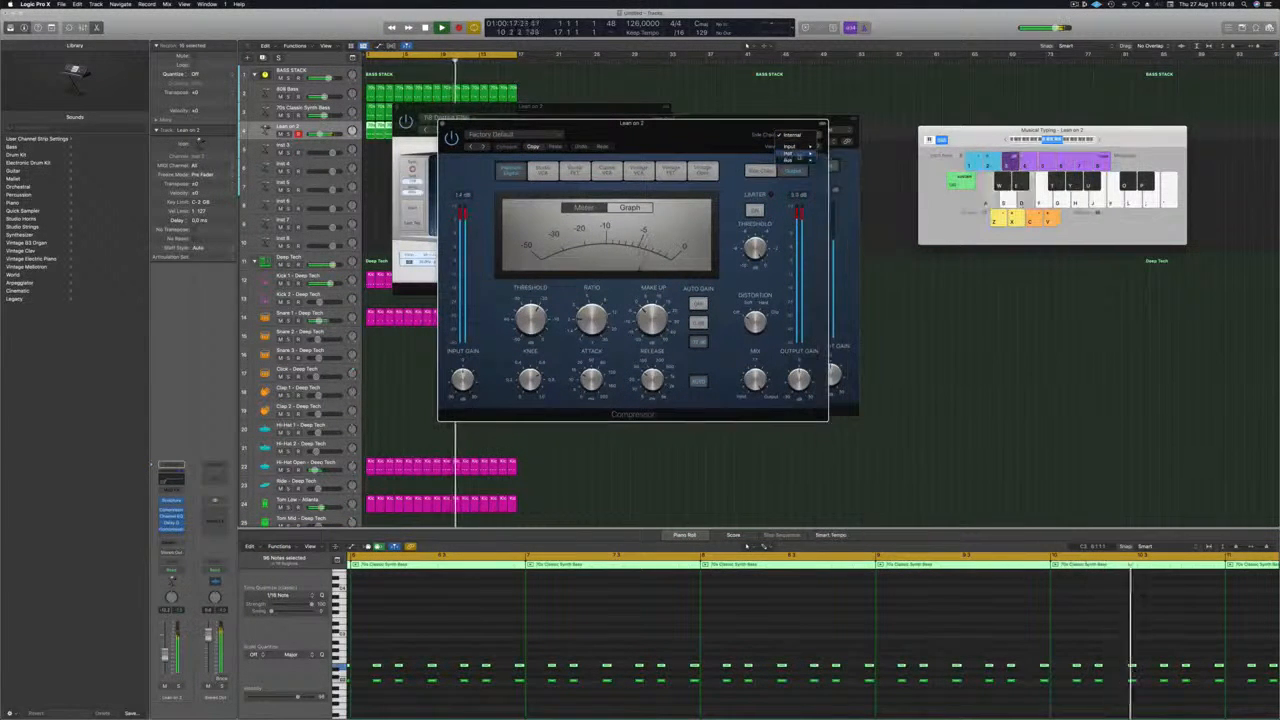
left_click(864, 203)
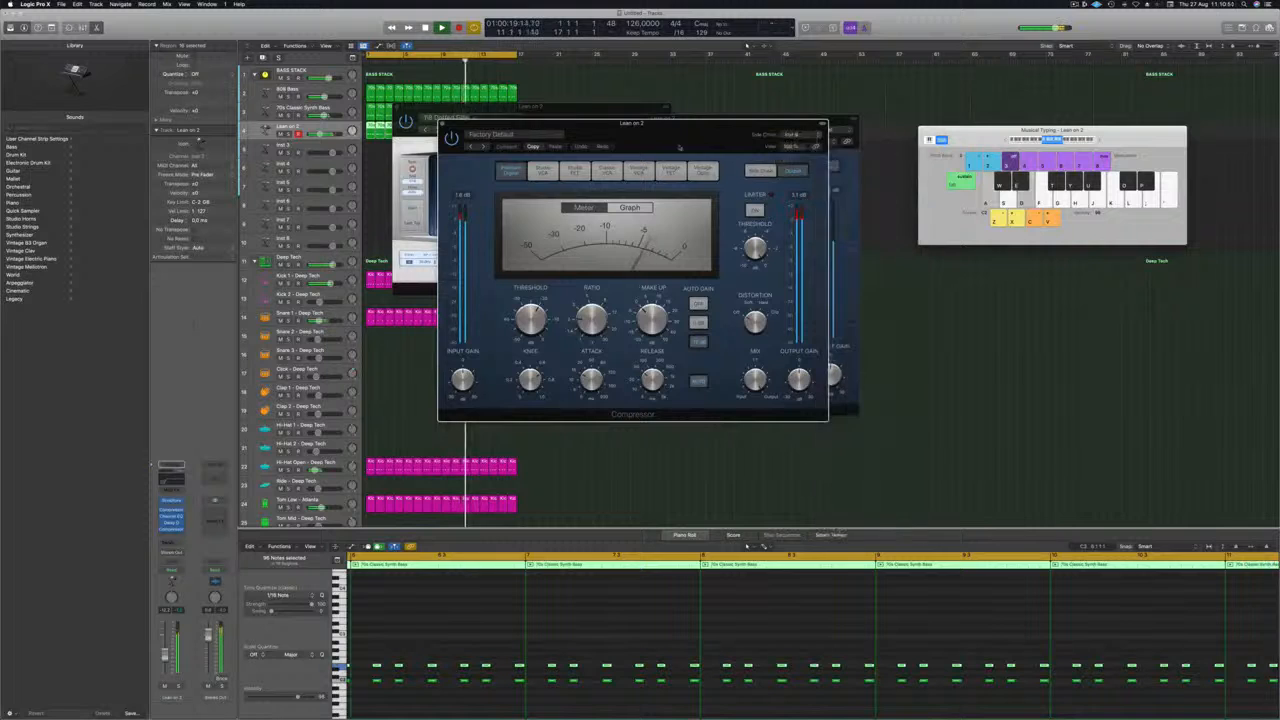
left_click_drag(682, 124, 721, 120)
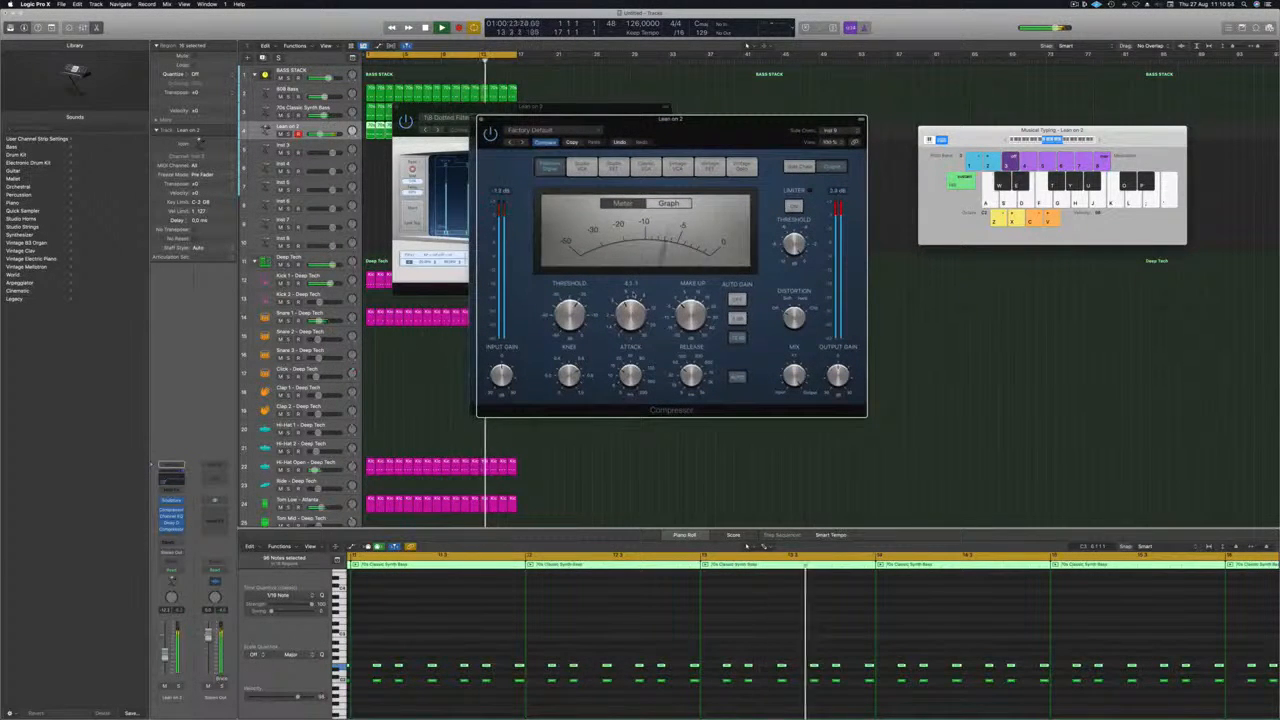
Audition the Compressor's Vintage VCA, Vintage FET and Studio FET models, choose Vintage Opto, and check the track soloed.
left_click(680, 167)
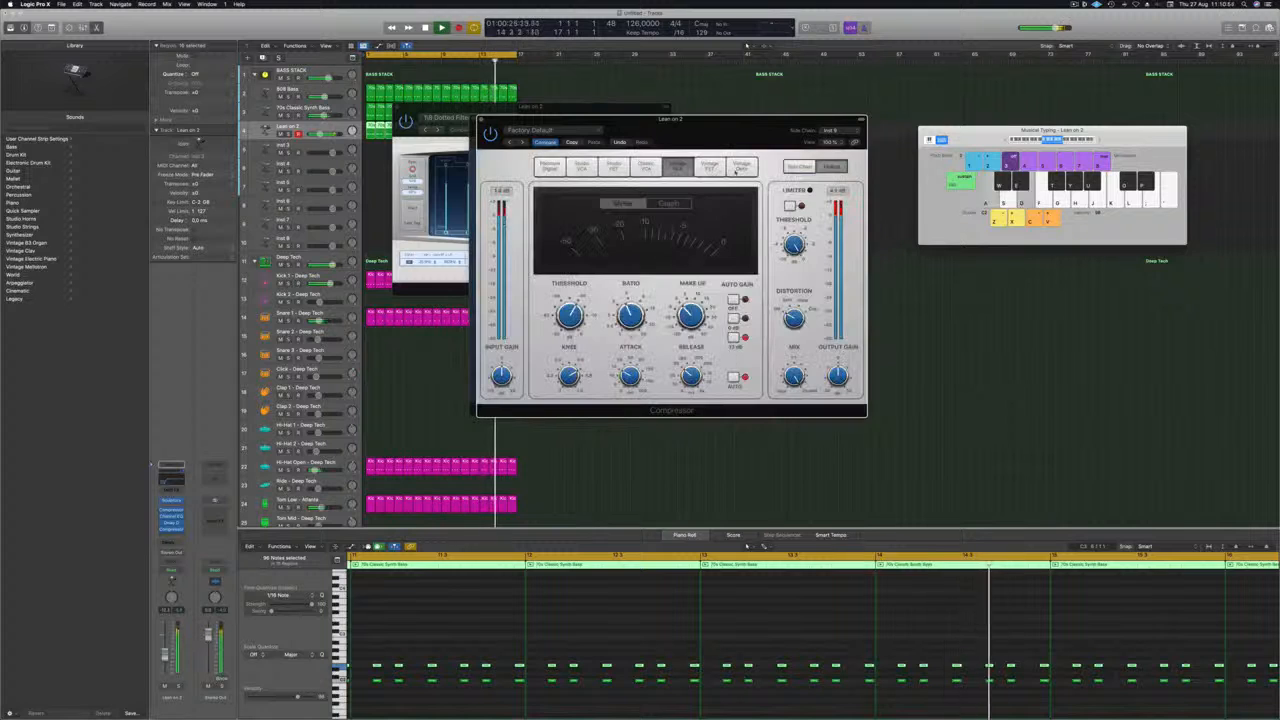
left_click(741, 167)
left_click(710, 167)
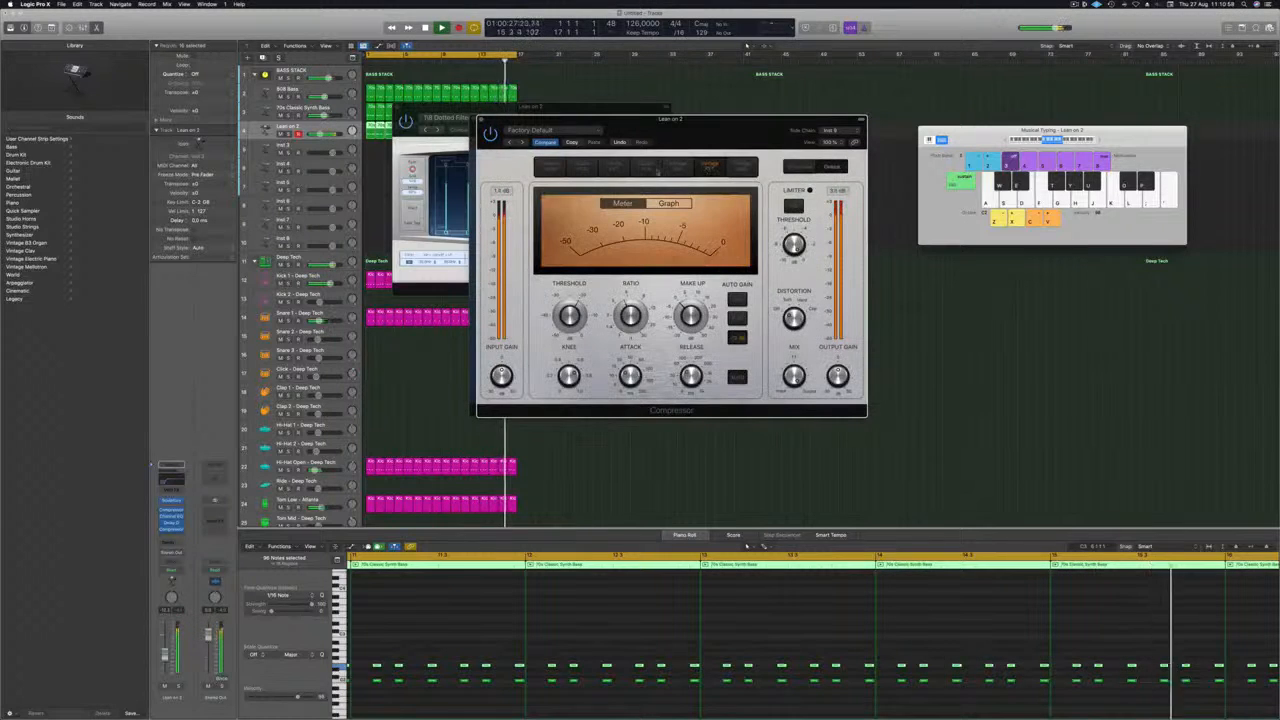
left_click(615, 168)
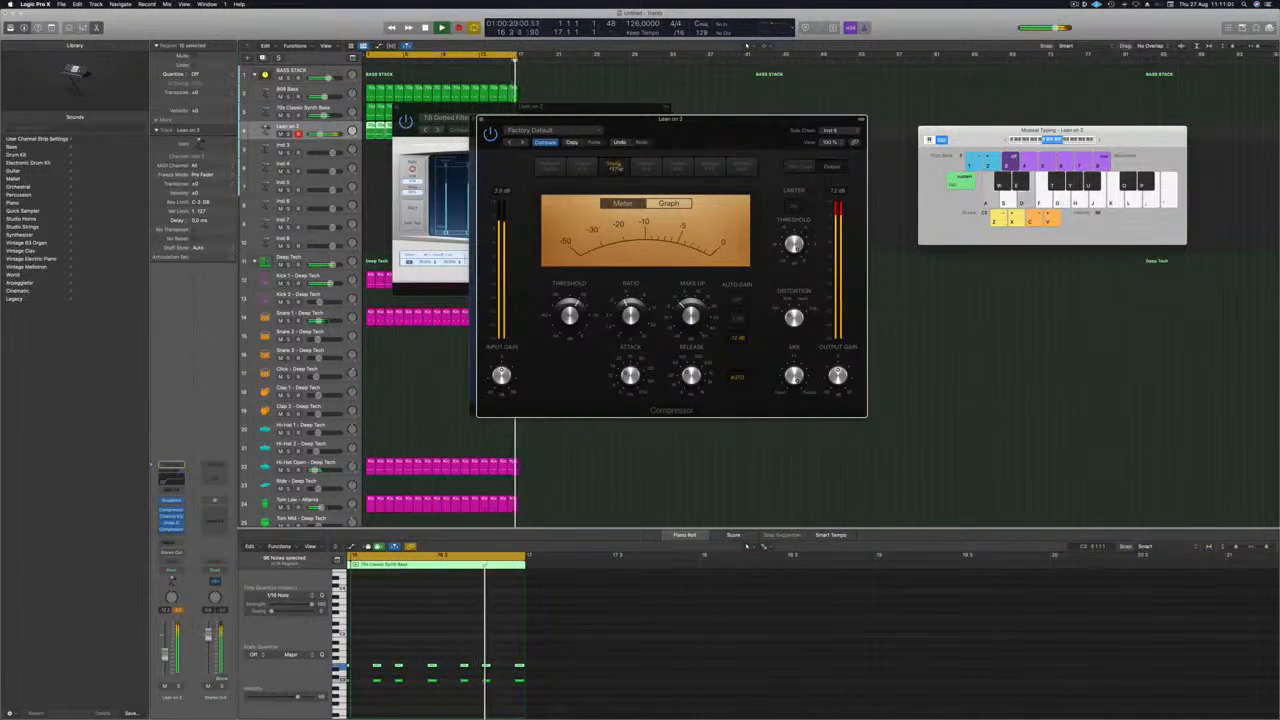
left_click(741, 167)
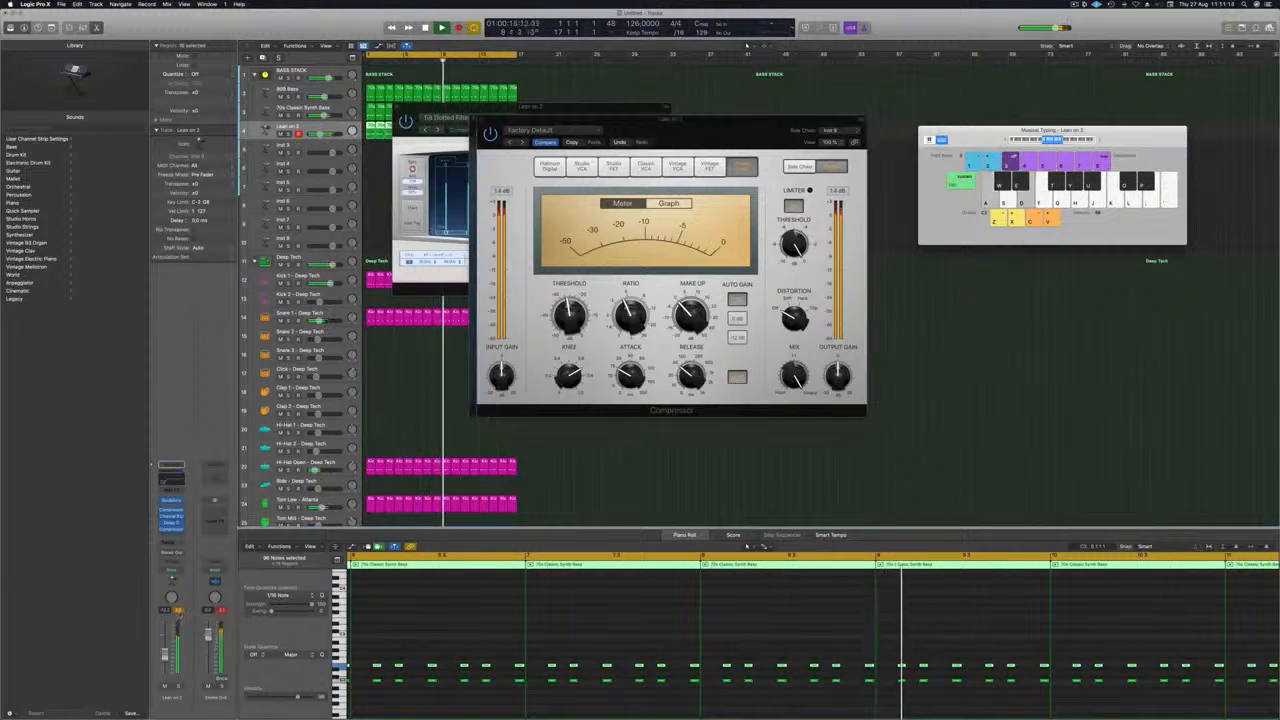
left_click(178, 687)
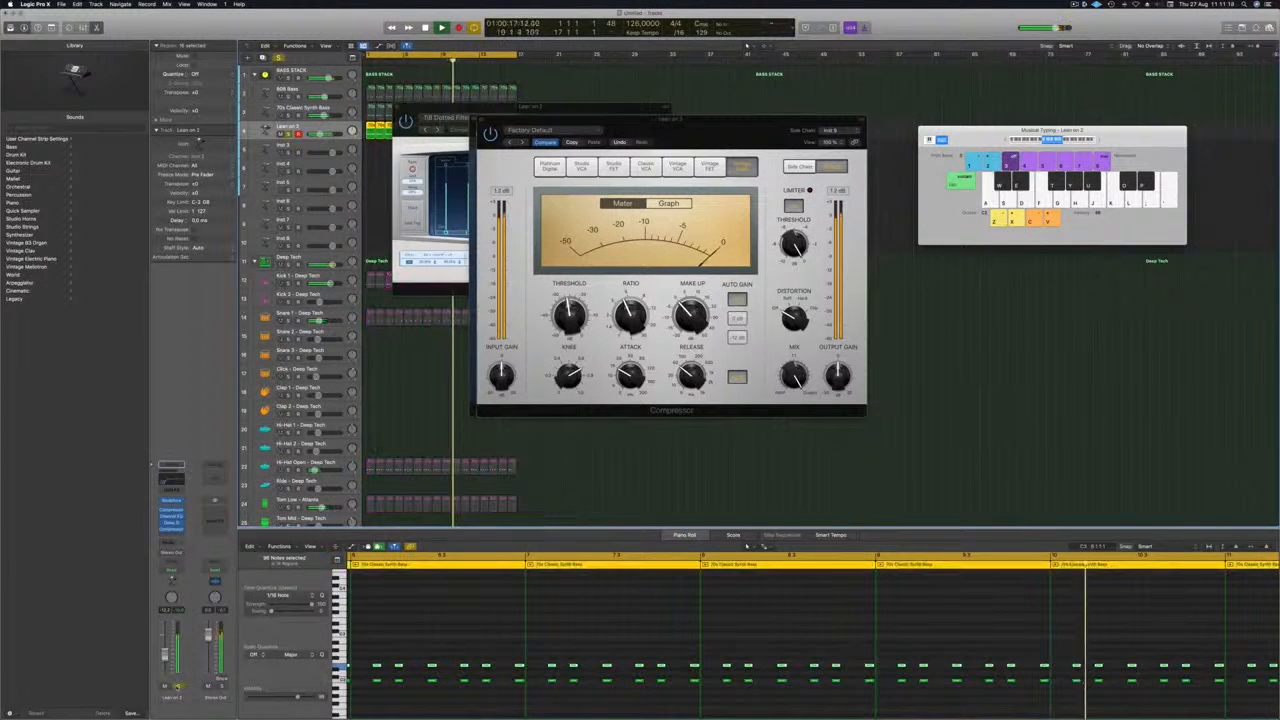
left_click(178, 687)
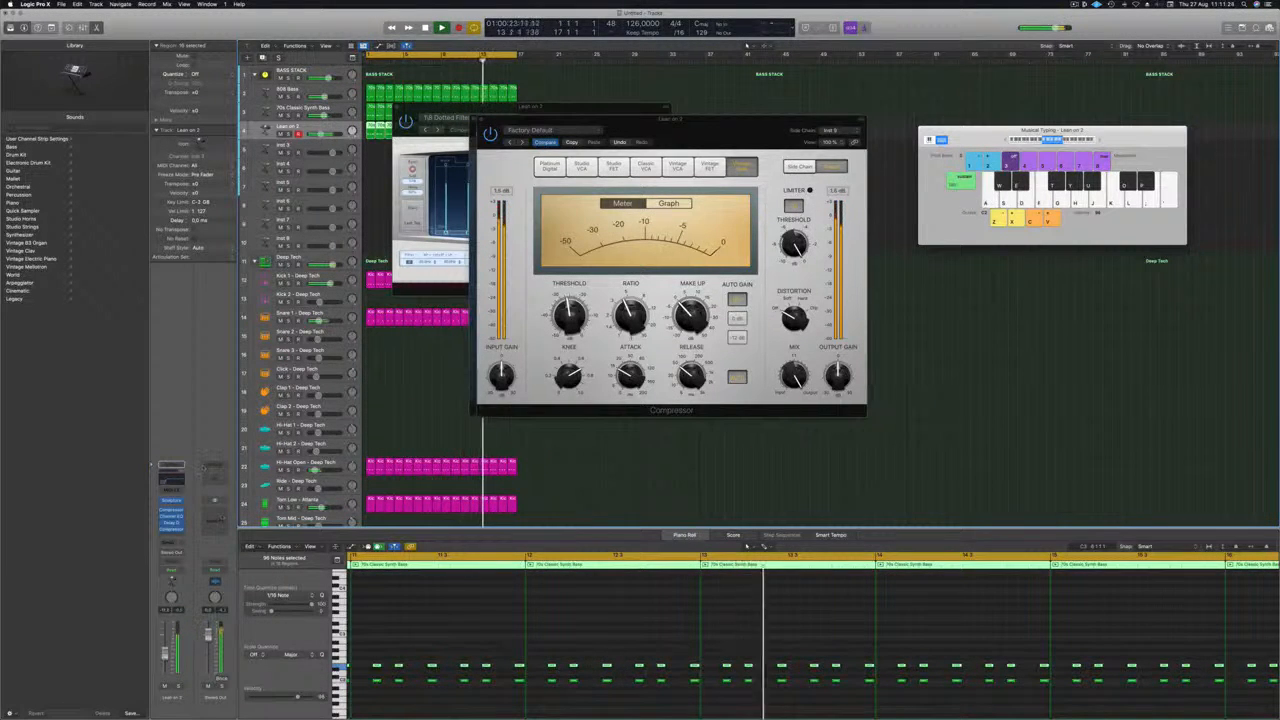
Add a high cut at about 1910 Hz with a 48 dB/Oct slope in the Lean on 2 track's Channel EQ.
left_click(172, 517)
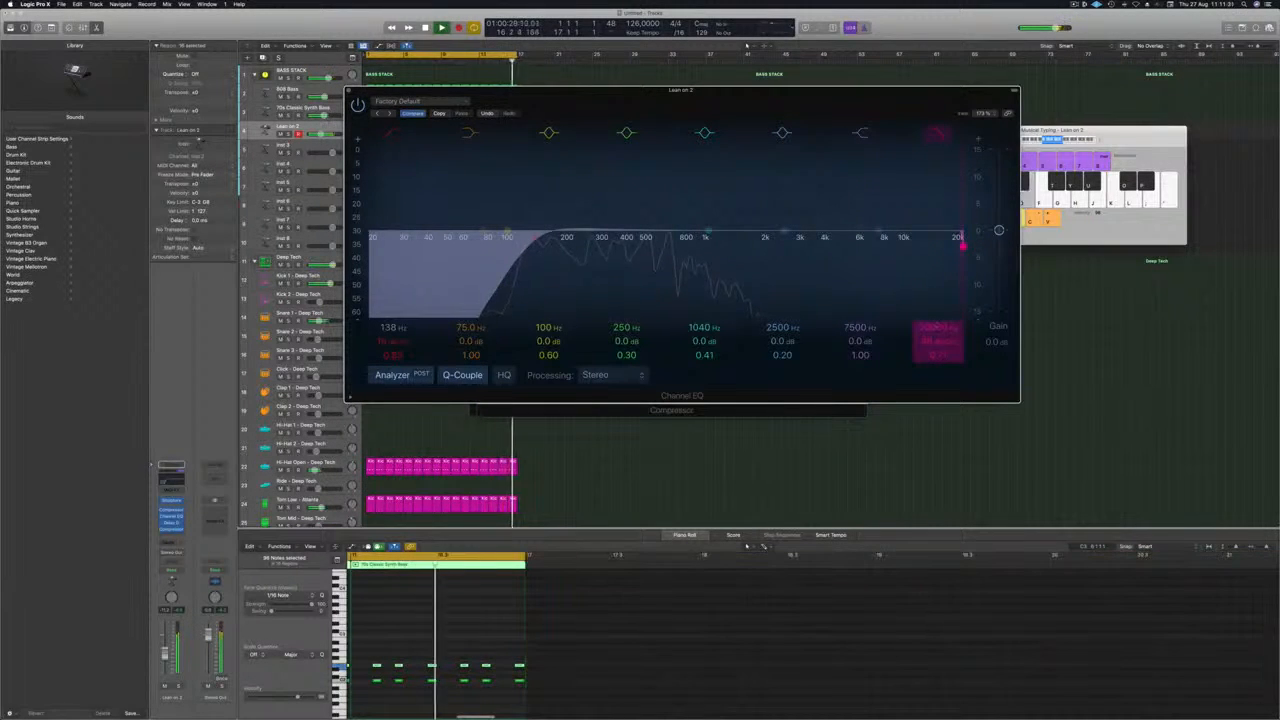
left_click_drag(937, 325, 937, 380)
left_click_drag(620, 246, 756, 246)
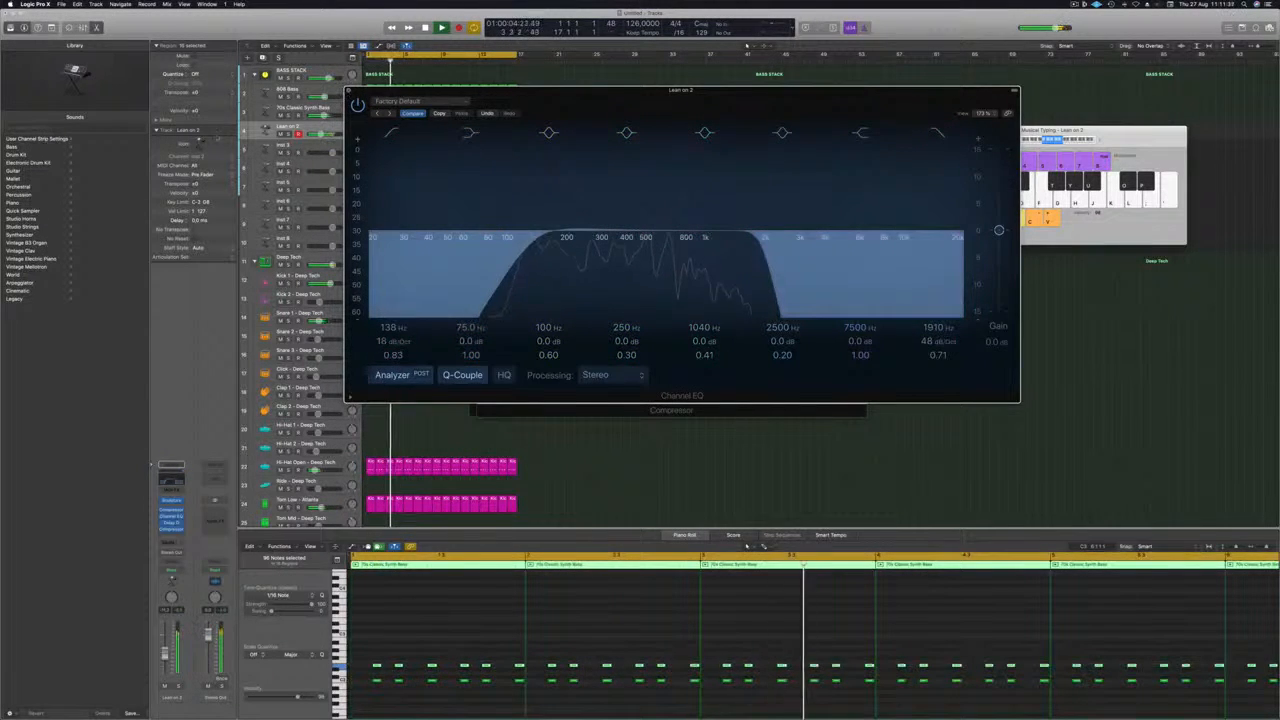
Close the open Channel EQ, Compressor and Delay Designer windows.
key("super+w")
left_click_drag(676, 121, 753, 112)
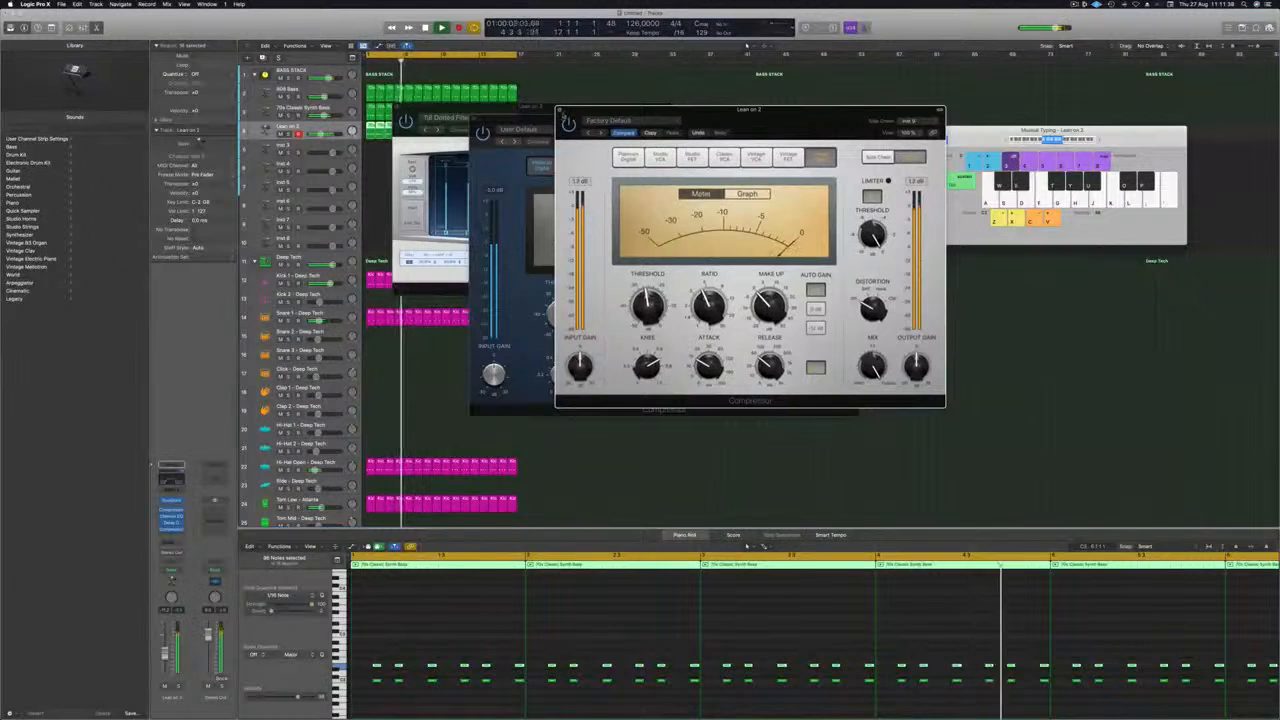
left_click(560, 108)
left_click_drag(540, 120, 579, 113)
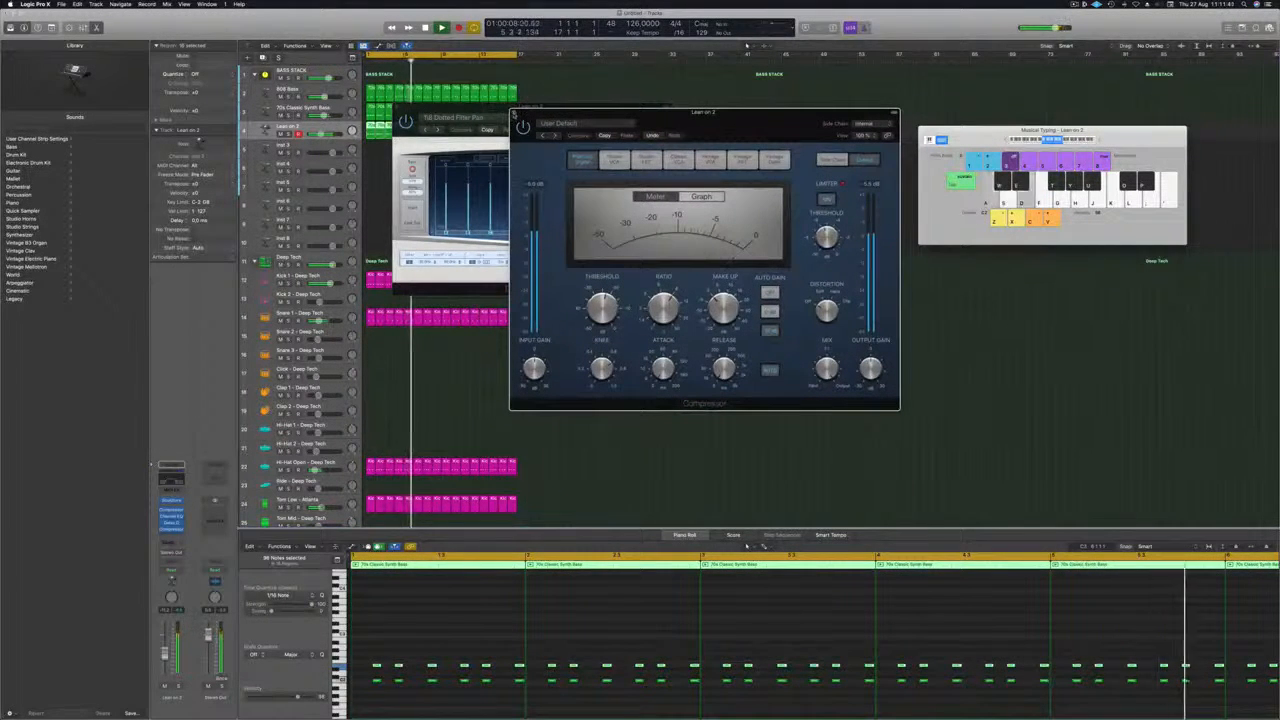
key("super+w")
key("super+w")
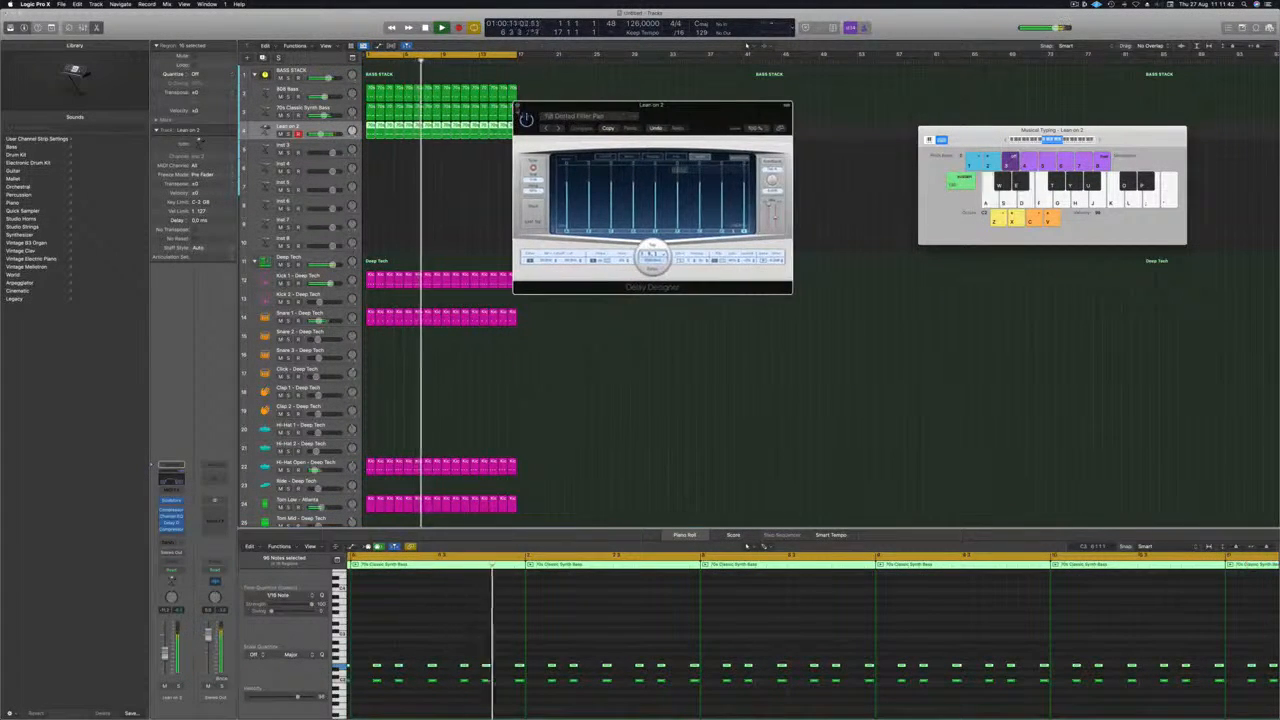
key("super+w")
Collapse the Deep Tech drum stack and expand the Found Sound stack to show its individual kit tracks.
scroll(530, 332, "down", 1)
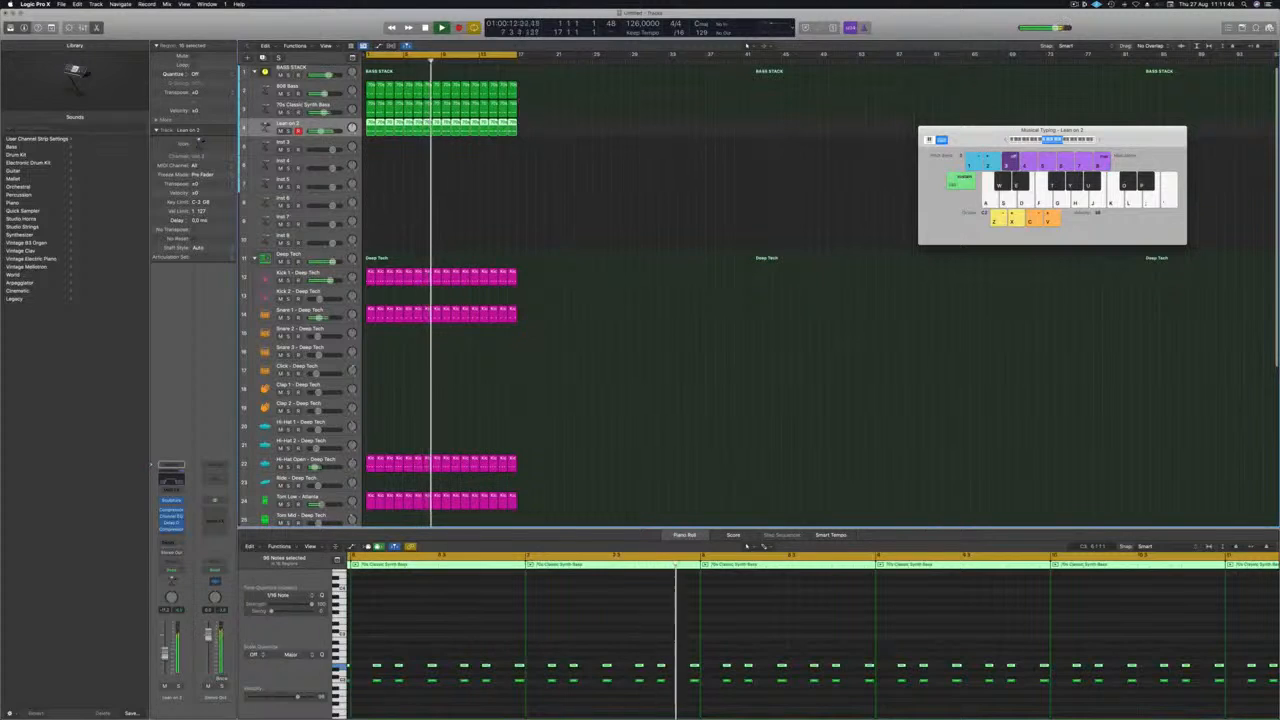
left_click(254, 258)
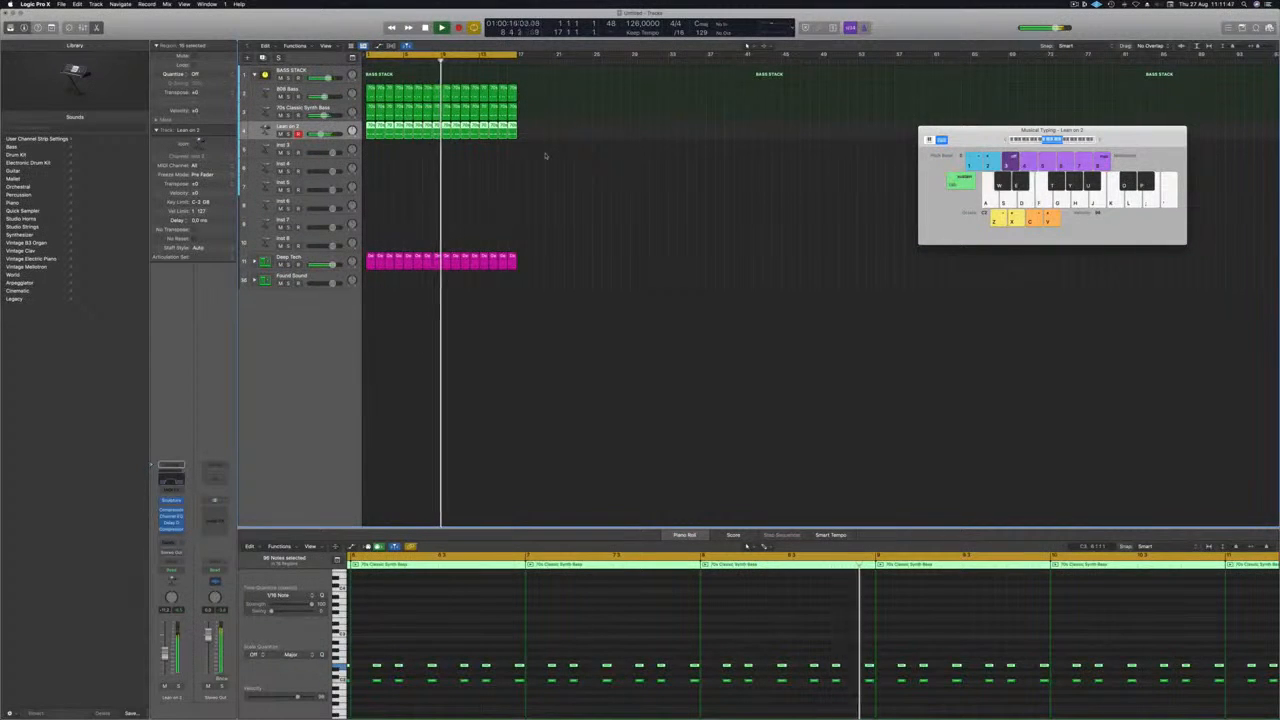
left_click(244, 283)
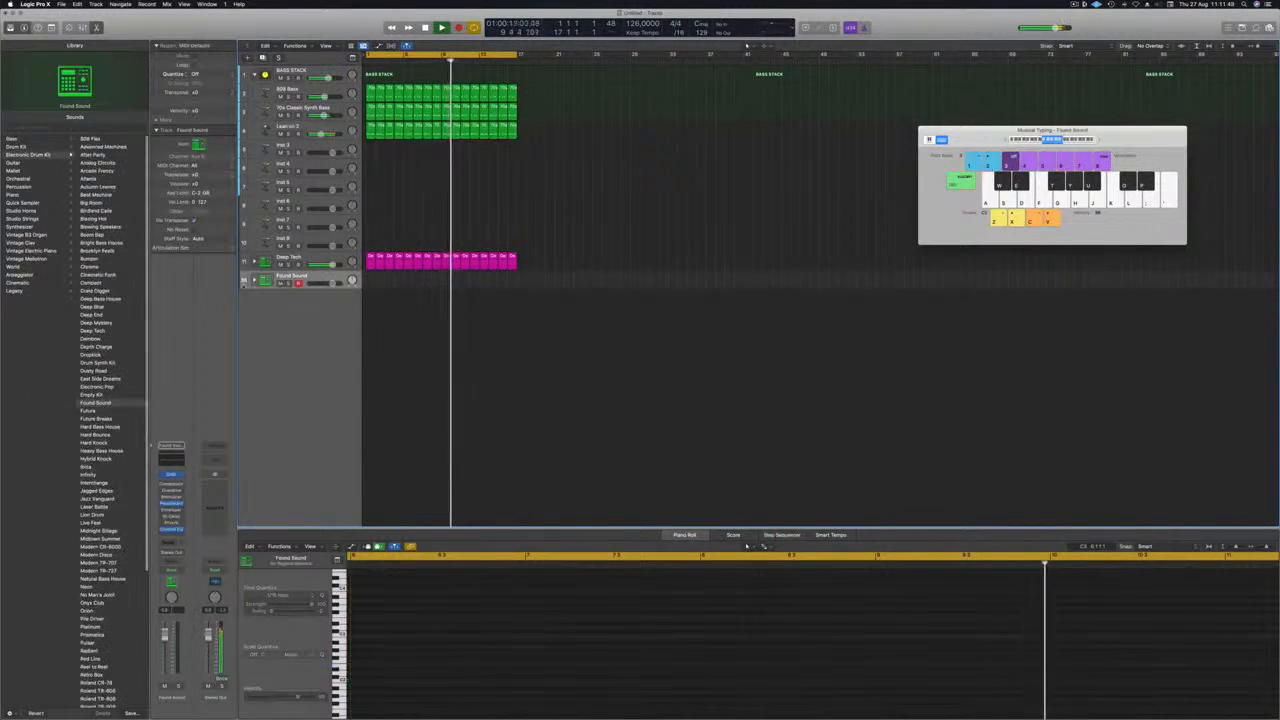
left_click(254, 280)
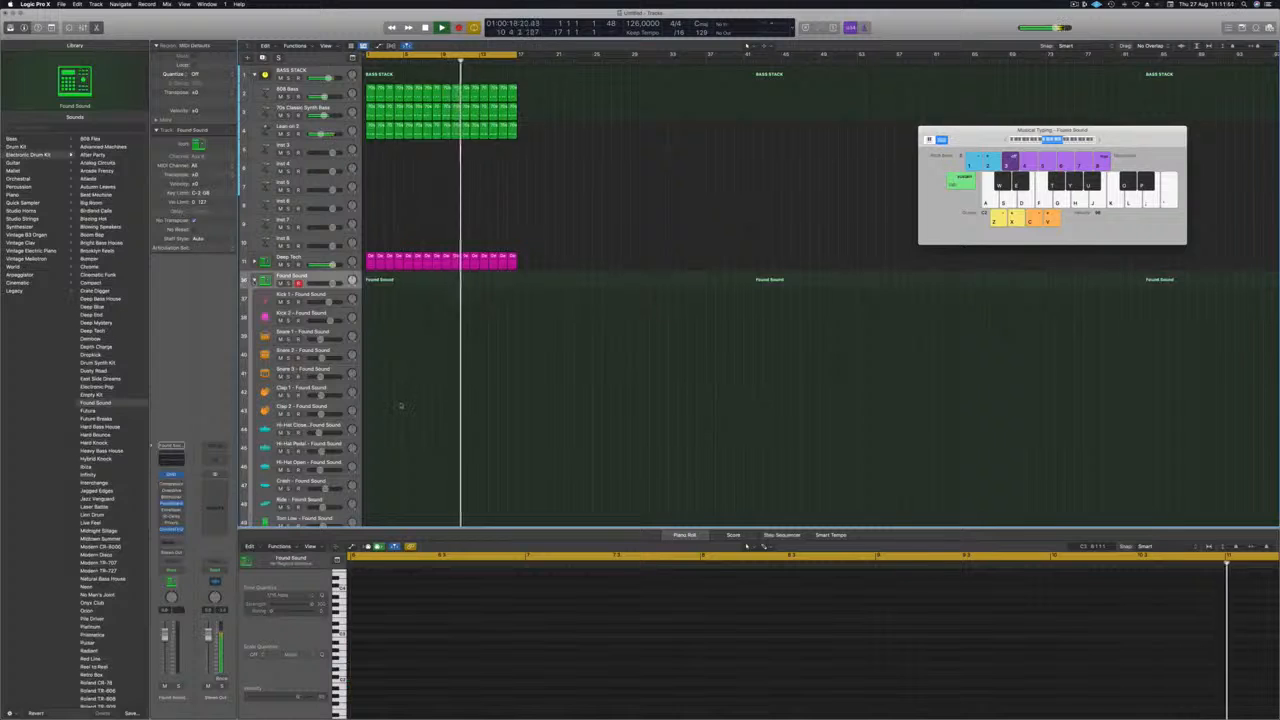
scroll(402, 400, "down", 3)
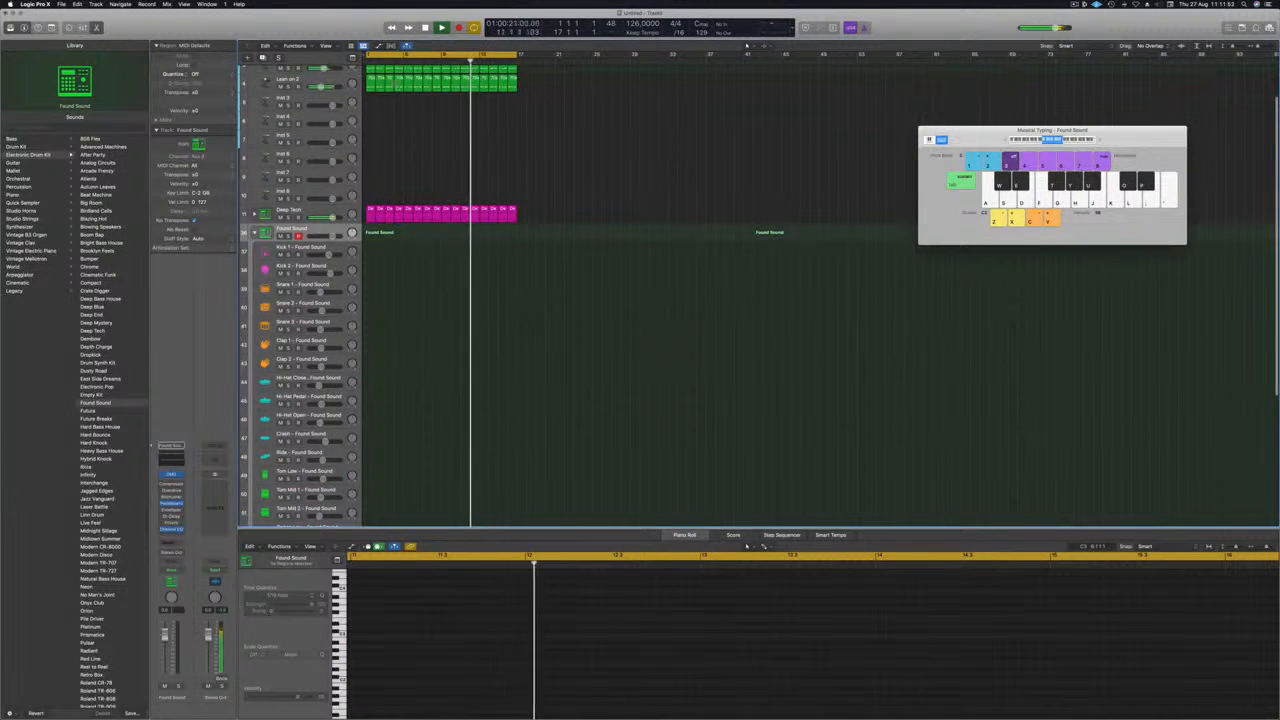
Copy the first Lean on 2 region to bar 1 of the Tom Low - Found Sound track and audition it.
left_click(371, 82)
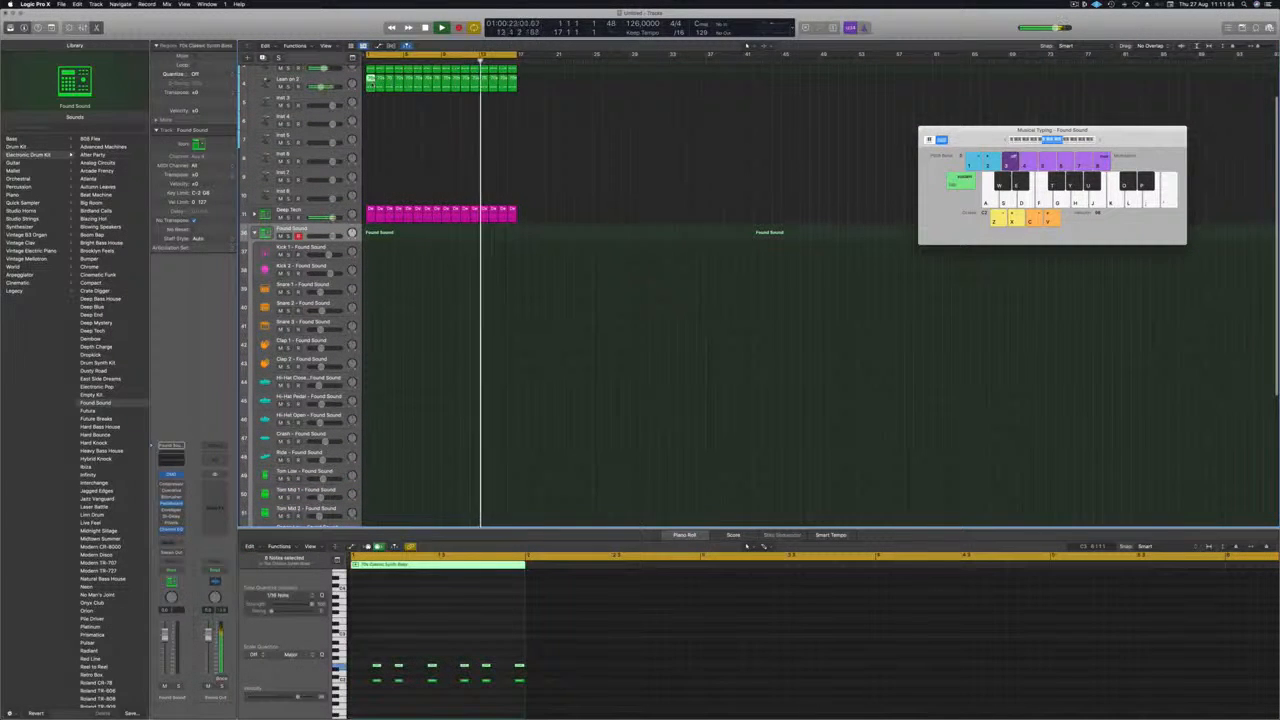
left_click_drag(372, 80, 370, 478)
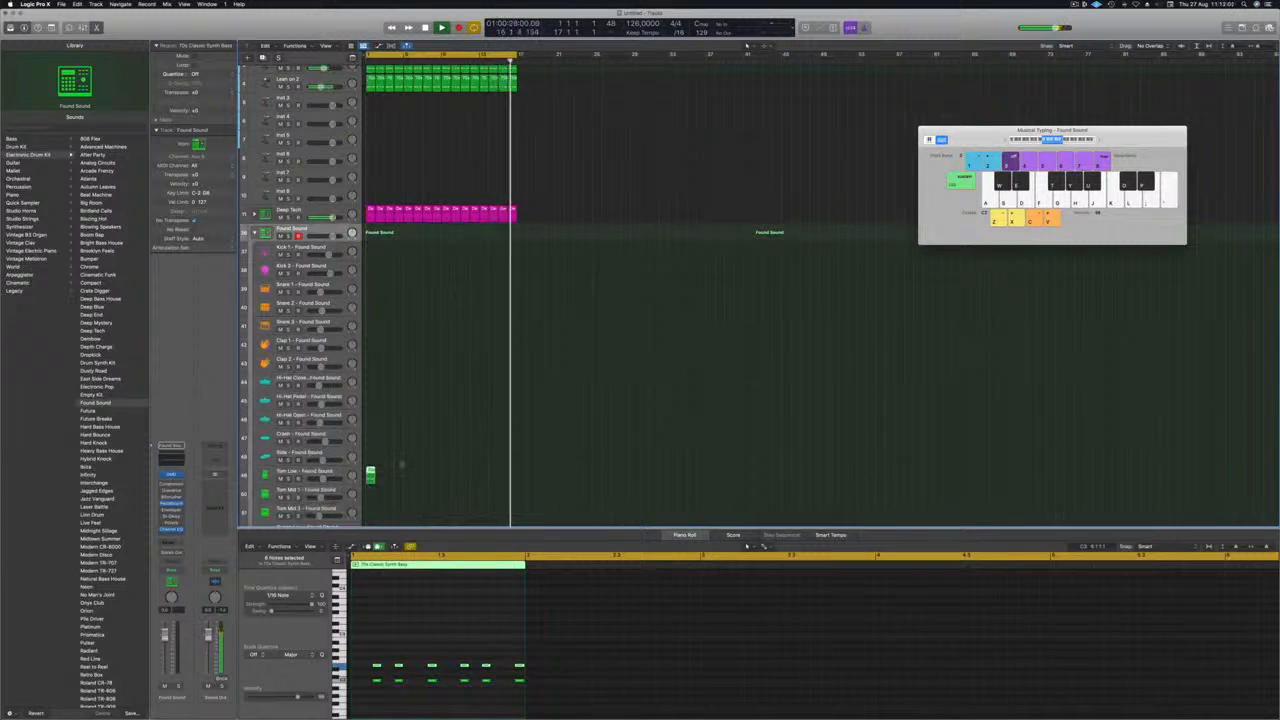
left_click(373, 483)
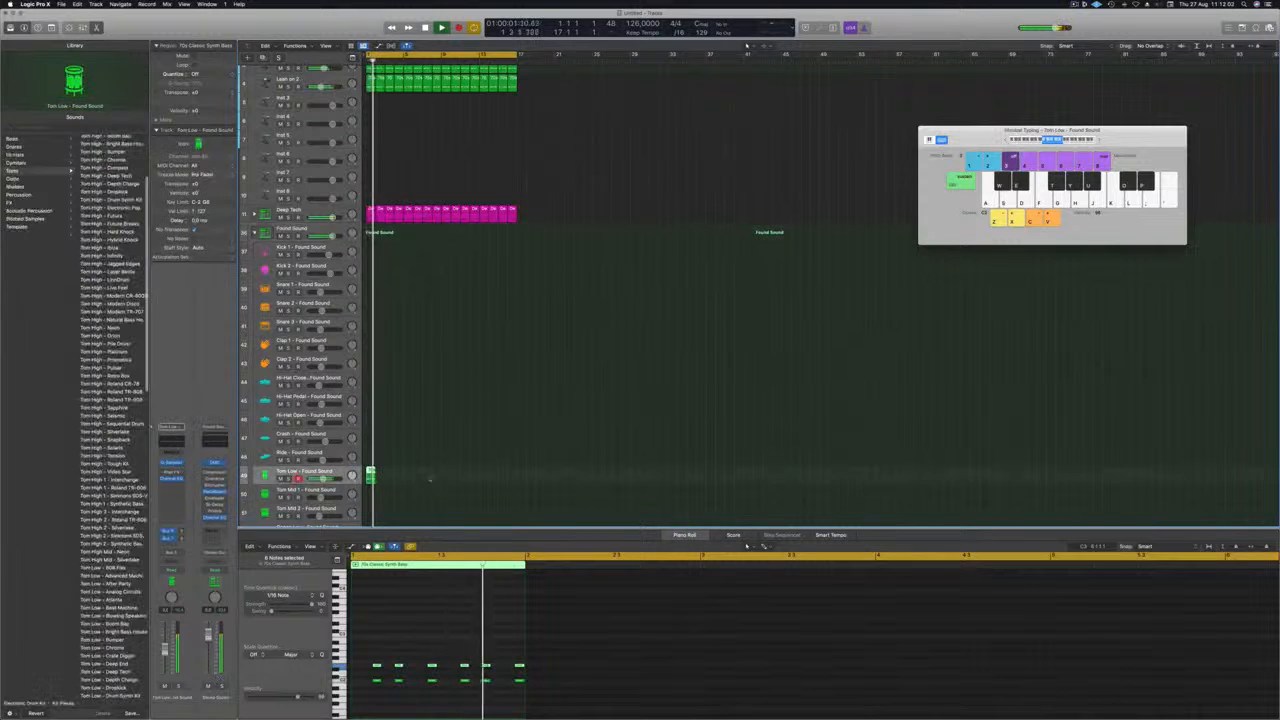
scroll(419, 467, "up", 5)
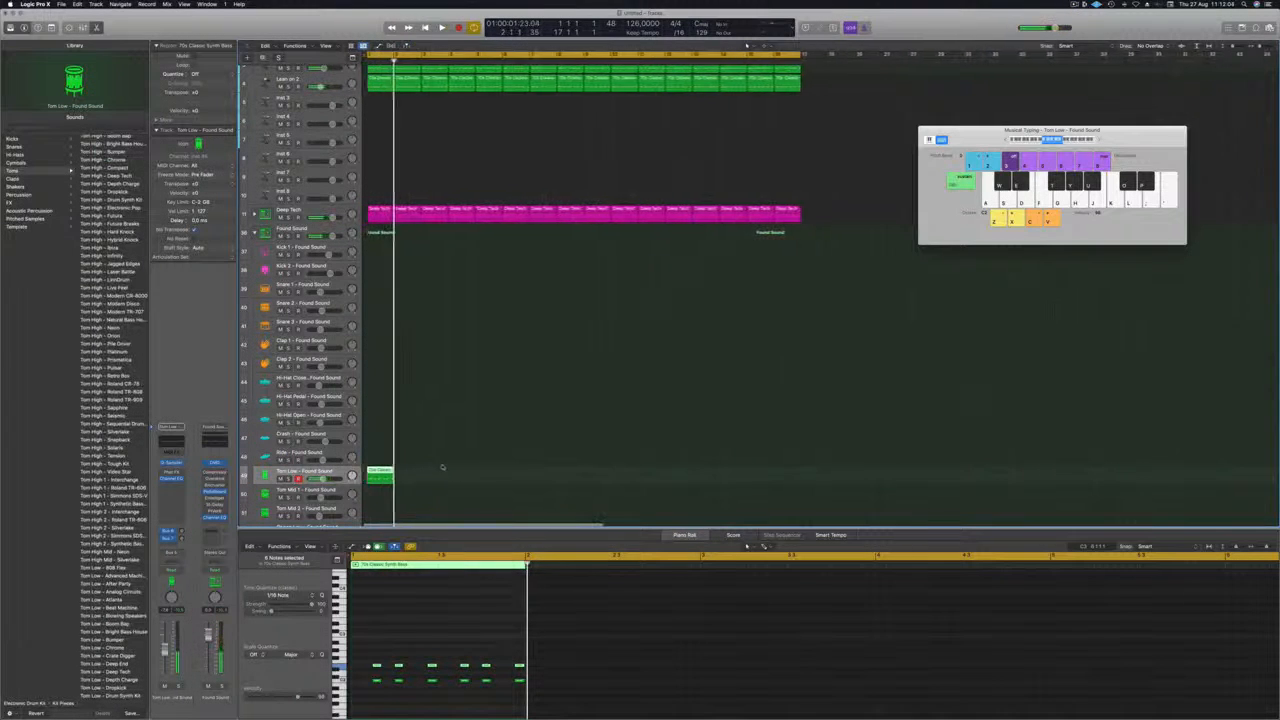
key("space")
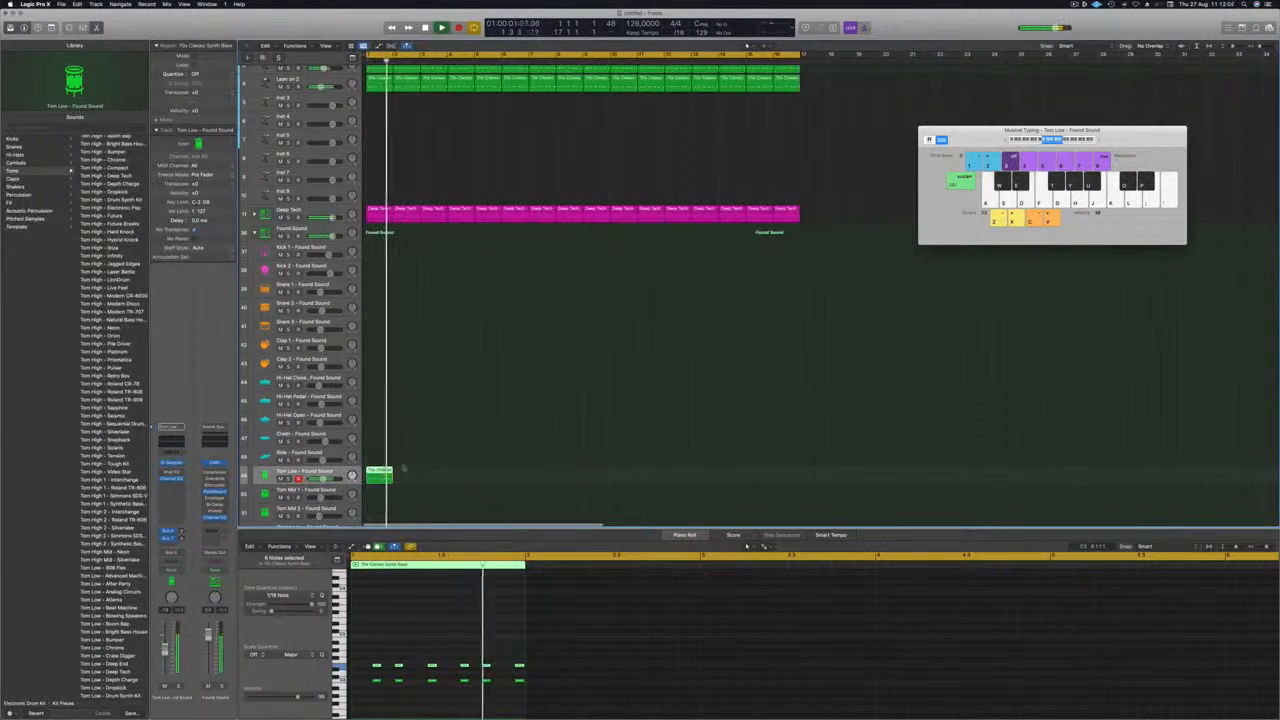
Transfer the pattern region from Tom Low to the Tom Mid 1 - Found Sound track and delete its upper row of notes.
left_click_drag(378, 494, 379, 494)
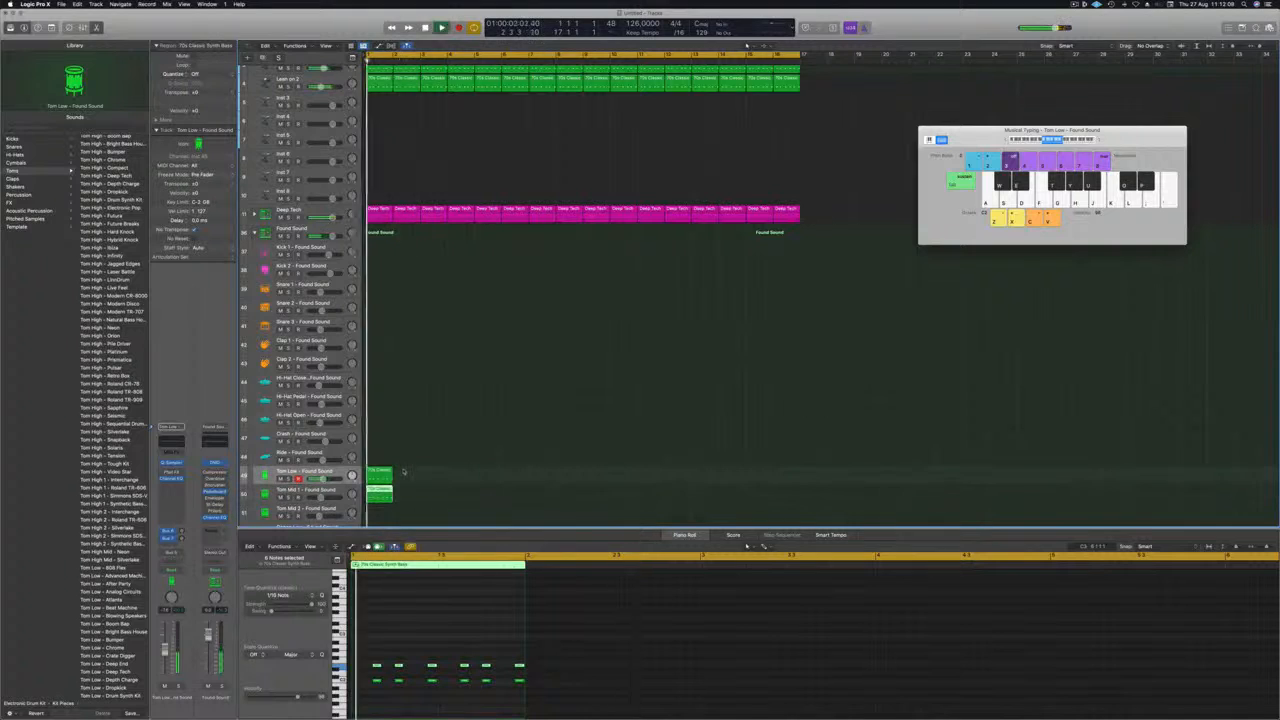
key("Delete")
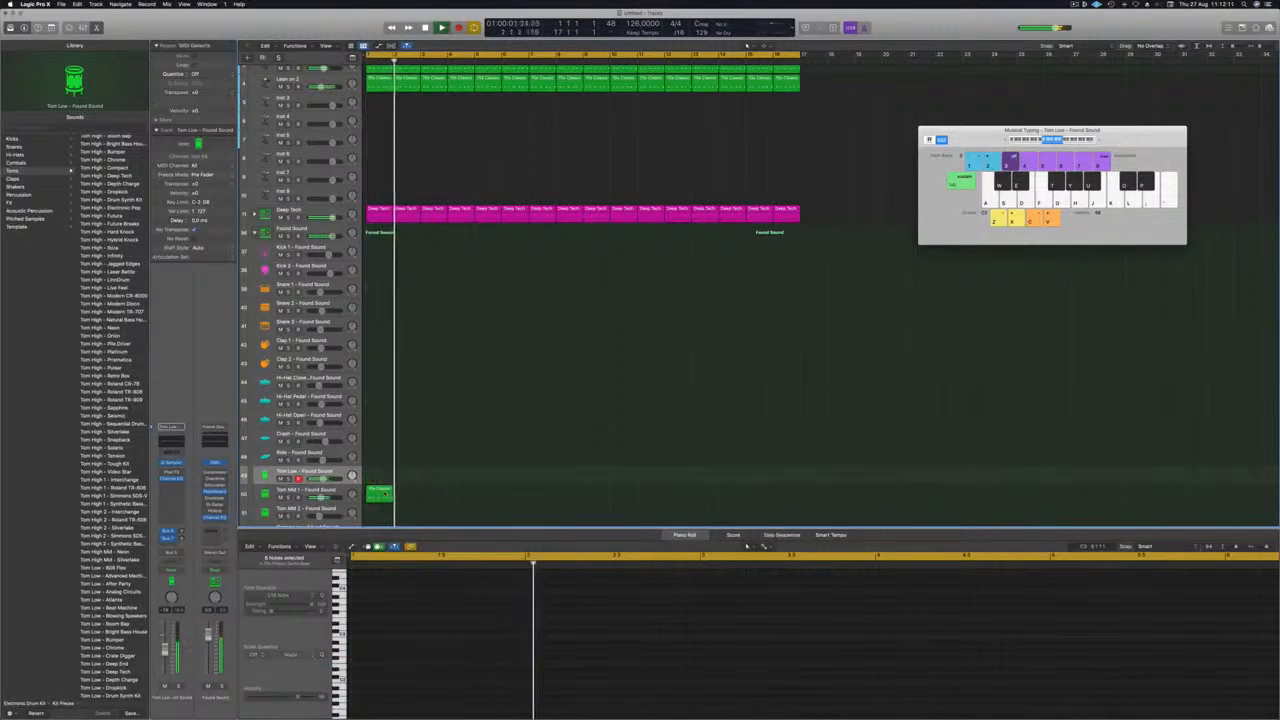
left_click(380, 494)
left_click_drag(361, 655, 432, 667)
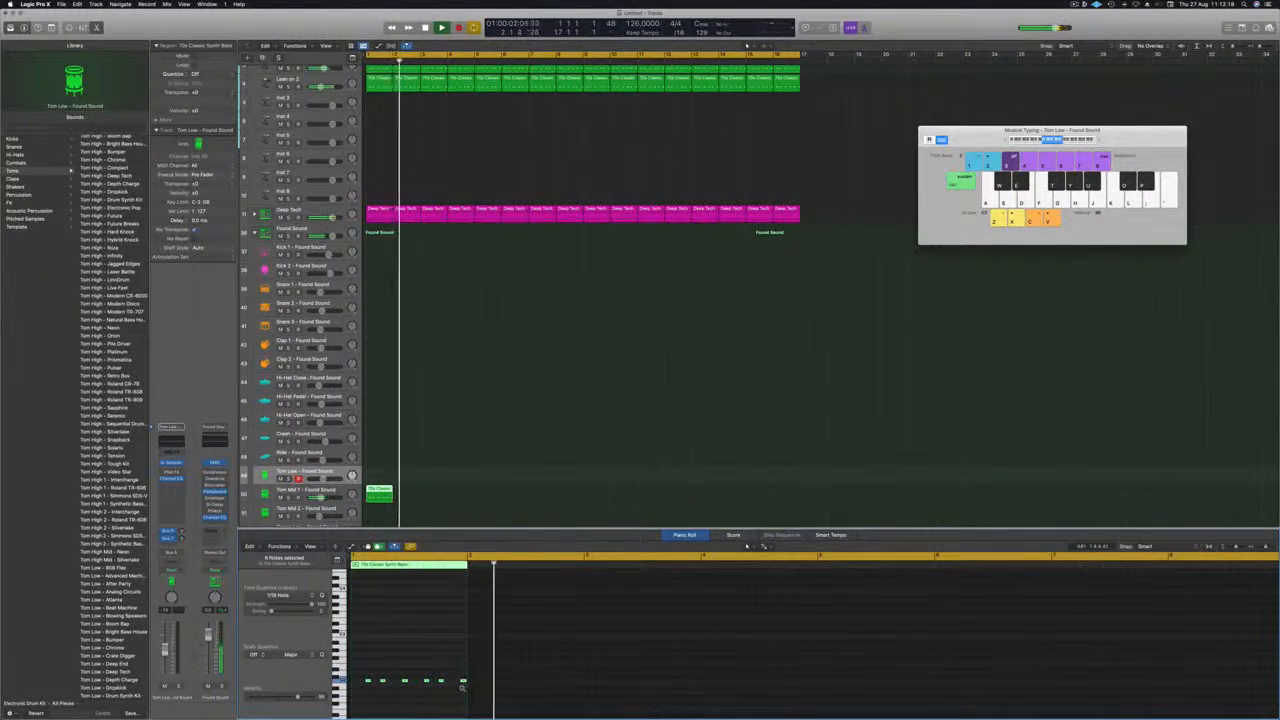
scroll(441, 687, "down", 2)
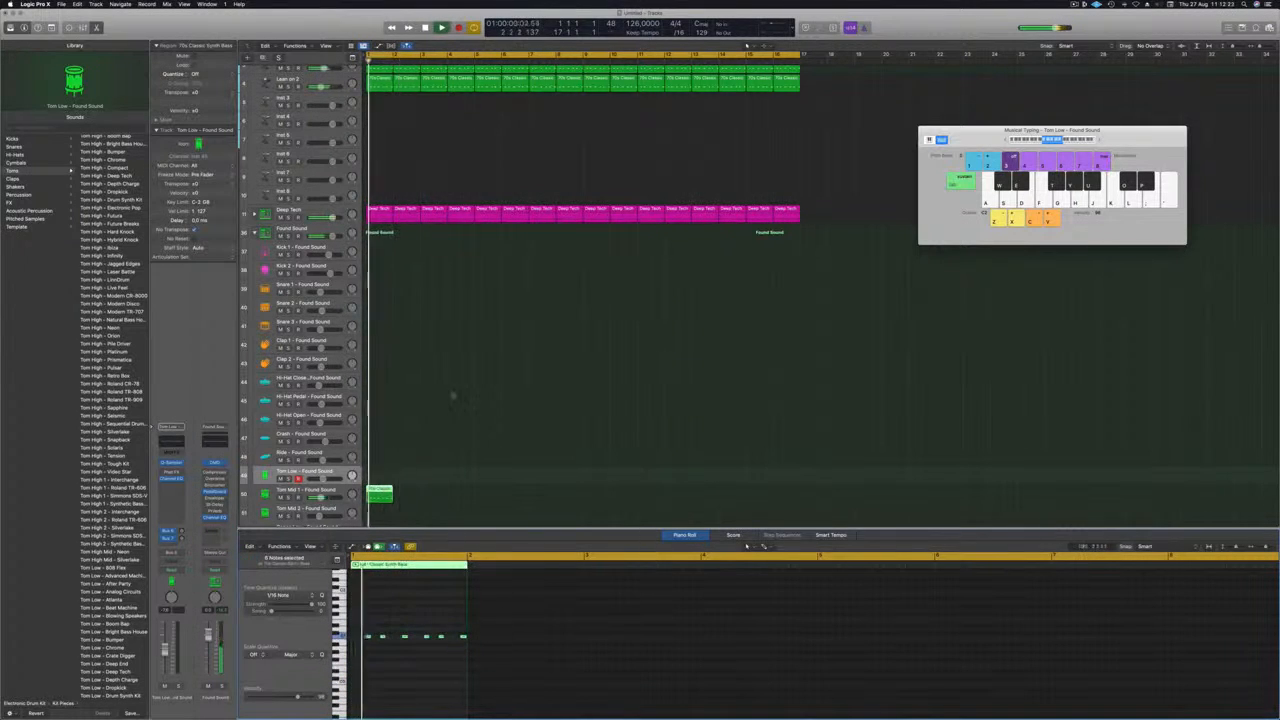
Move the pattern region from Tom Mid 1 to the Conga Low - Found Sound track and play it back.
scroll(420, 422, "down", 3)
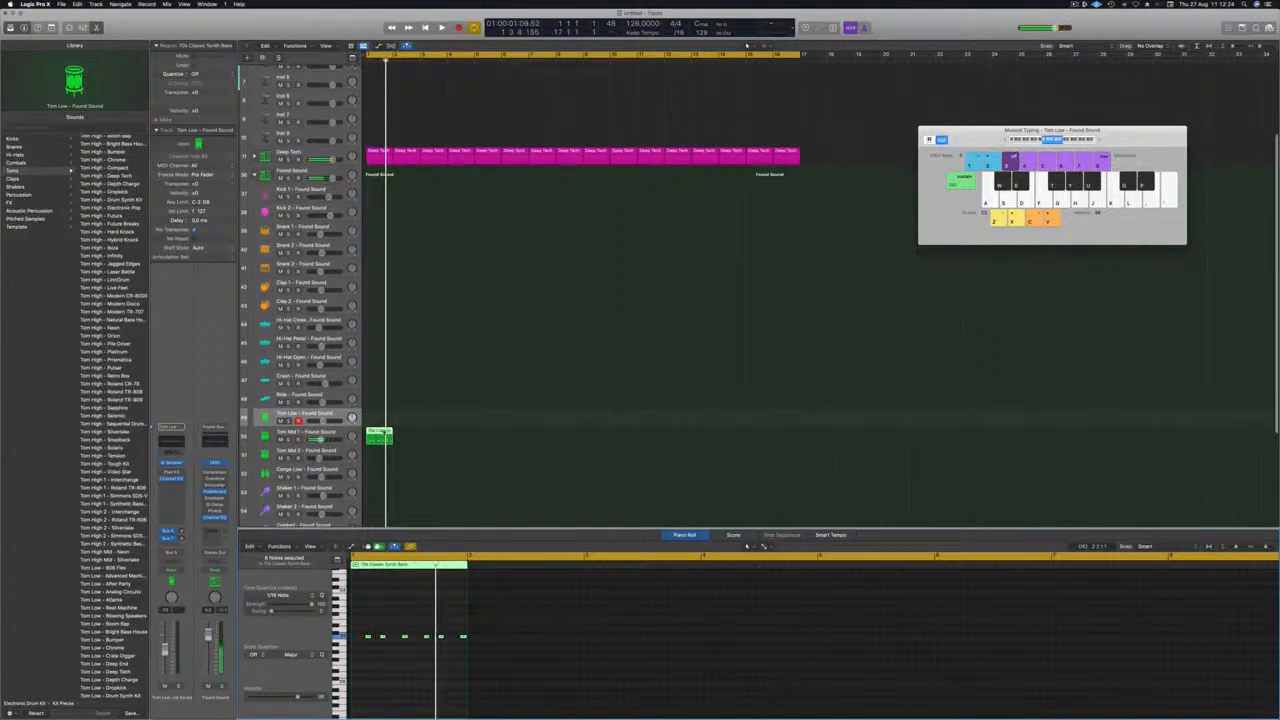
key("space")
left_click_drag(380, 475, 380, 476)
key("space")
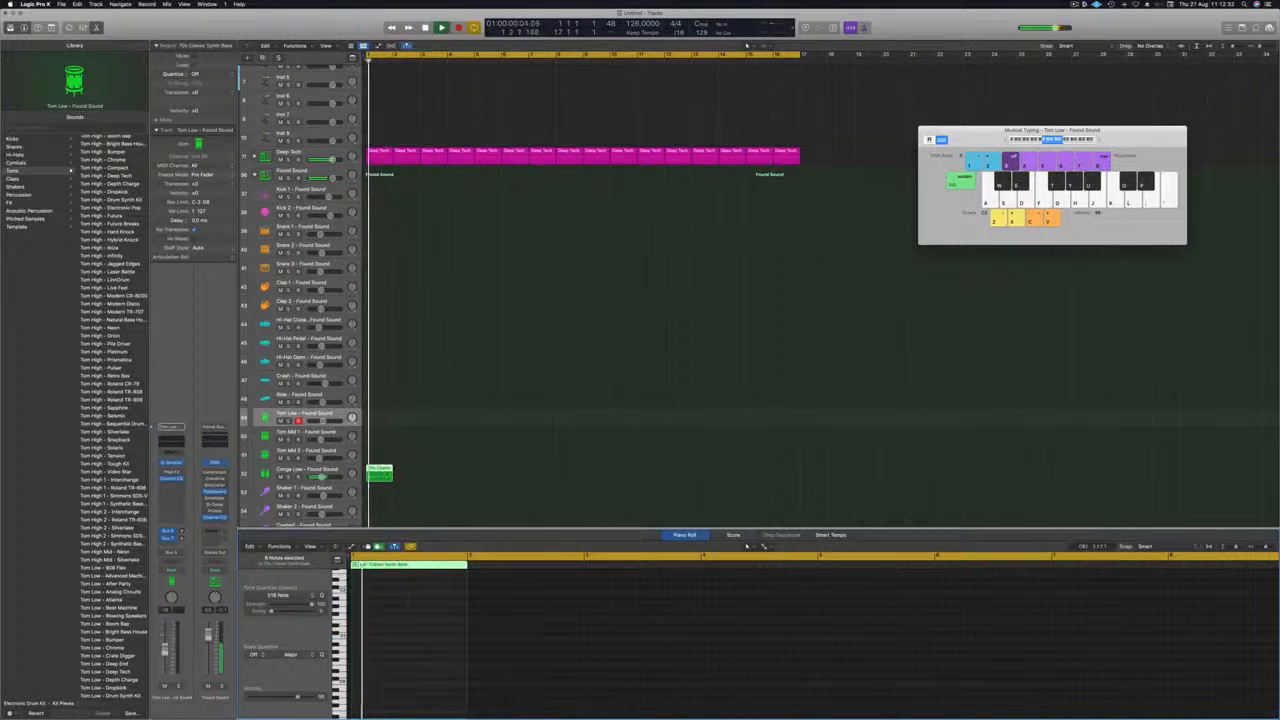
Repeat the one-bar pattern region on the Conga Low - Found Sound track to fill all 16 bars and play it from the start.
left_click_drag(393, 469, 488, 480)
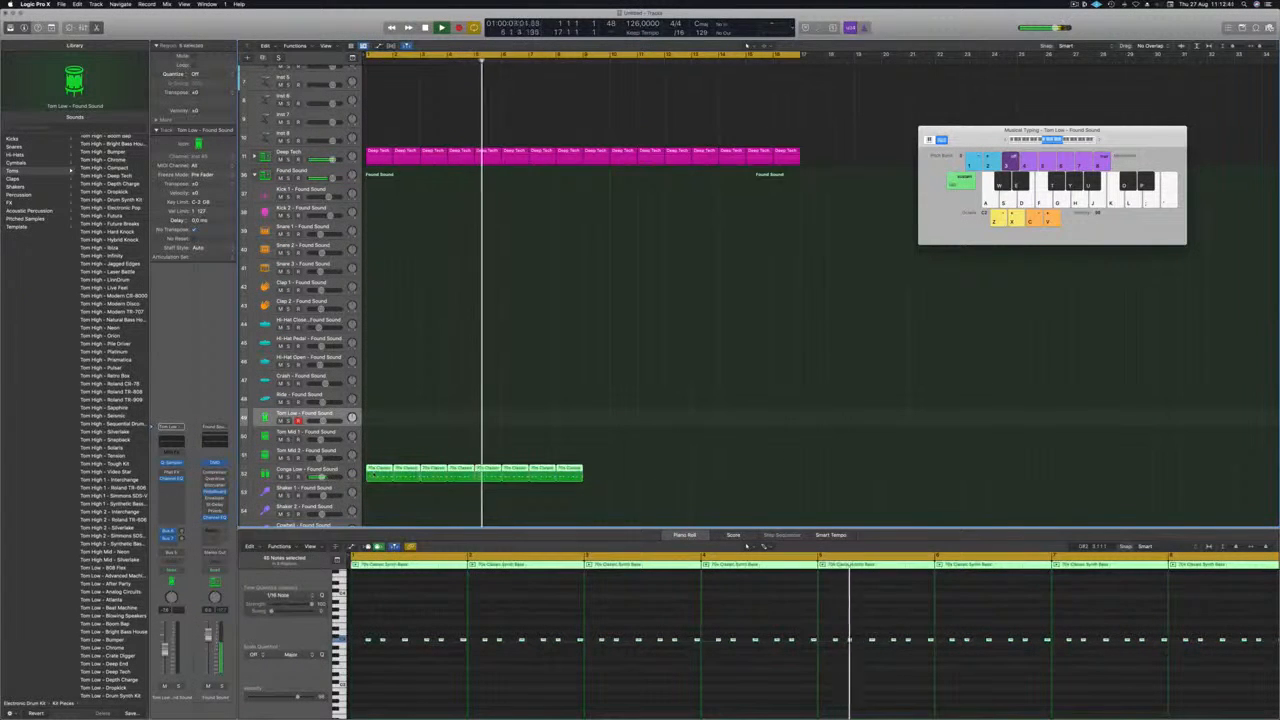
left_click_drag(380, 474, 593, 487)
key("Return")
left_click(456, 512)
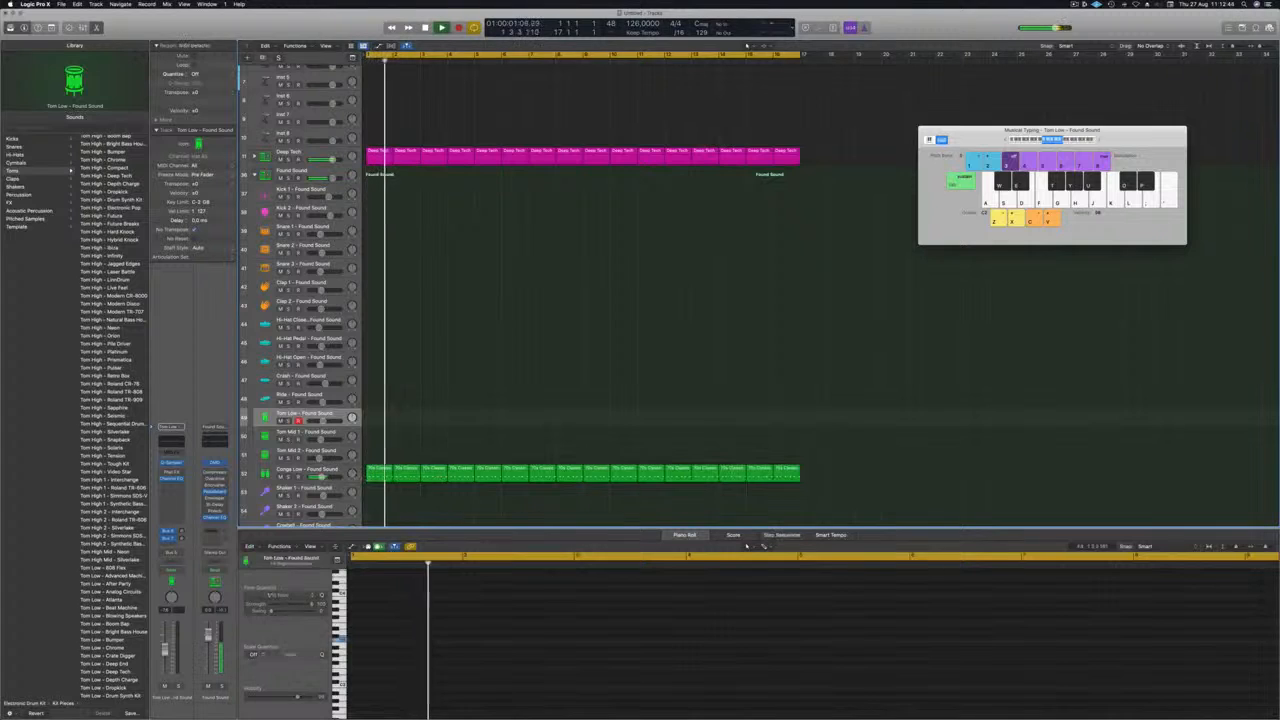
Audition the Conga Low - Found Sound track and replace its sound with the Perc - 808 Flex percussion patch.
left_click(306, 470)
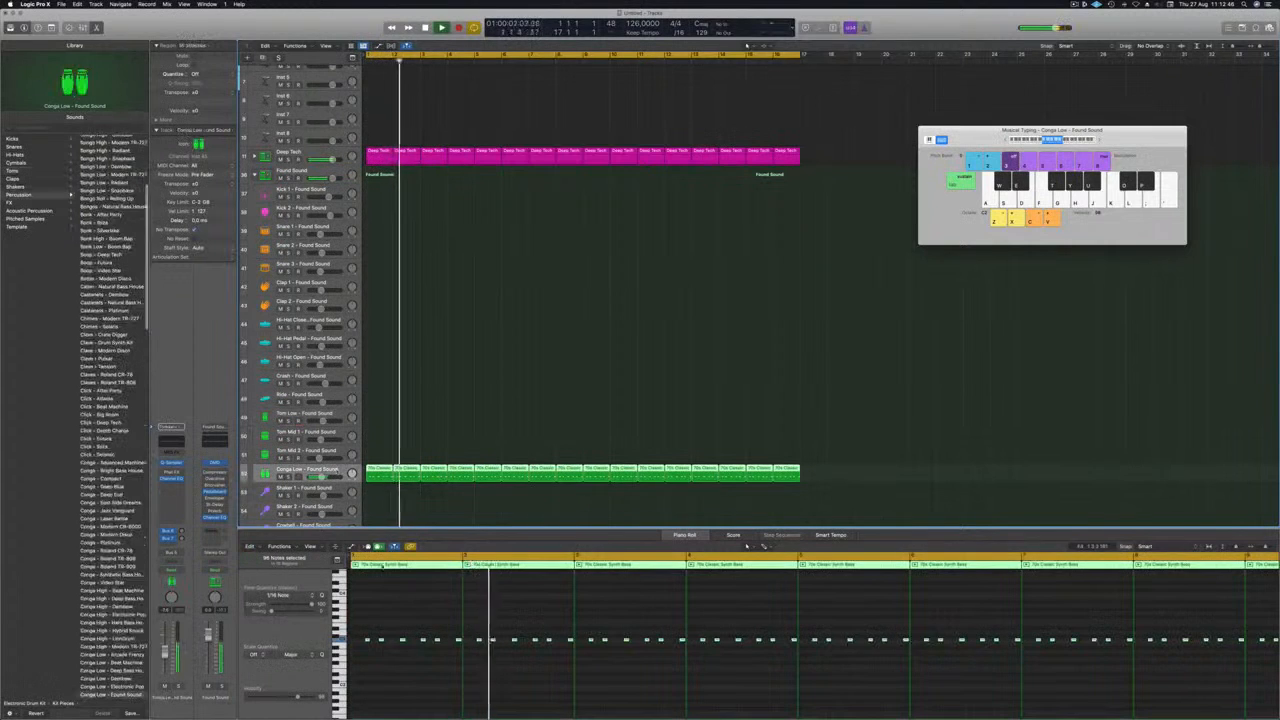
left_click(448, 612)
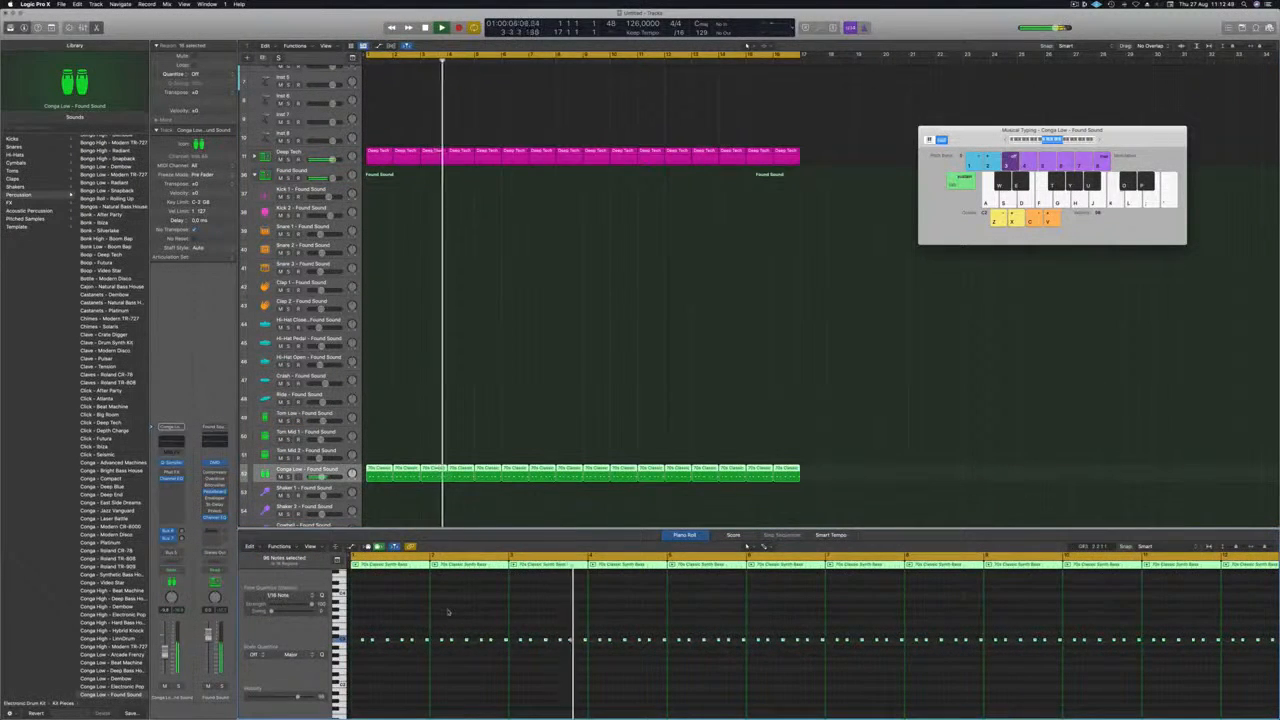
scroll(448, 612, "down", 2)
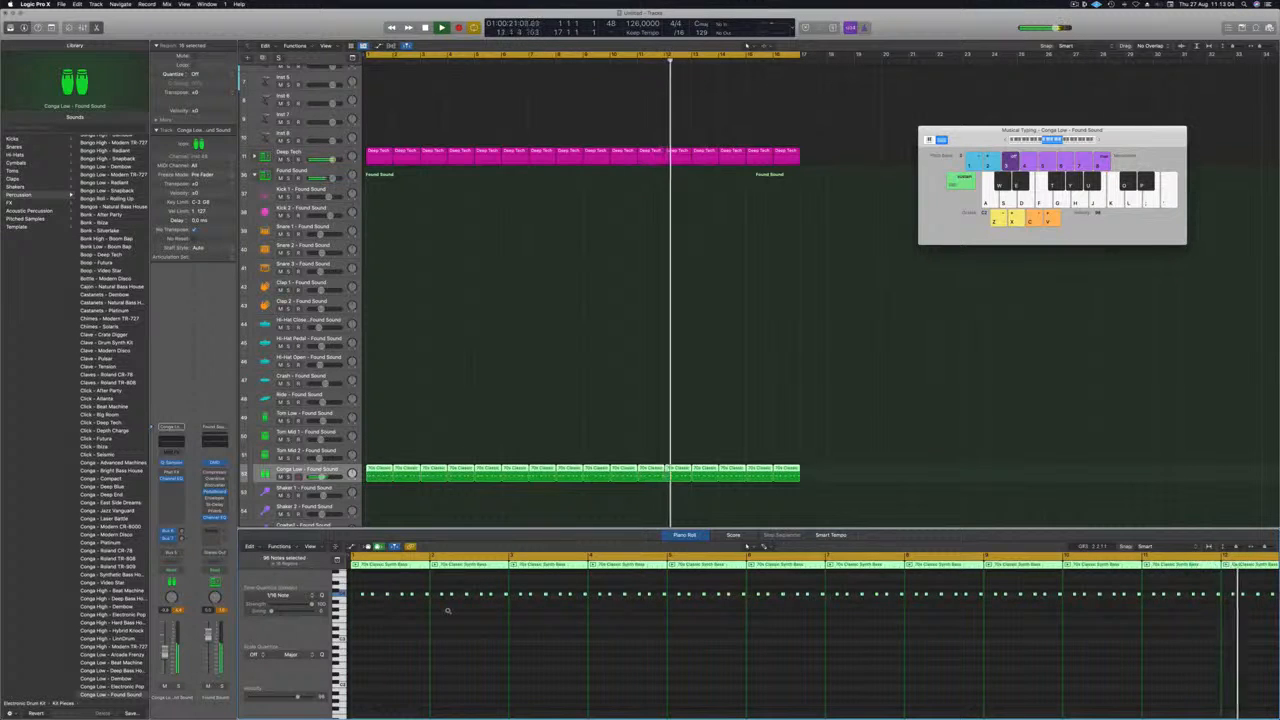
key("Return")
left_click(312, 472)
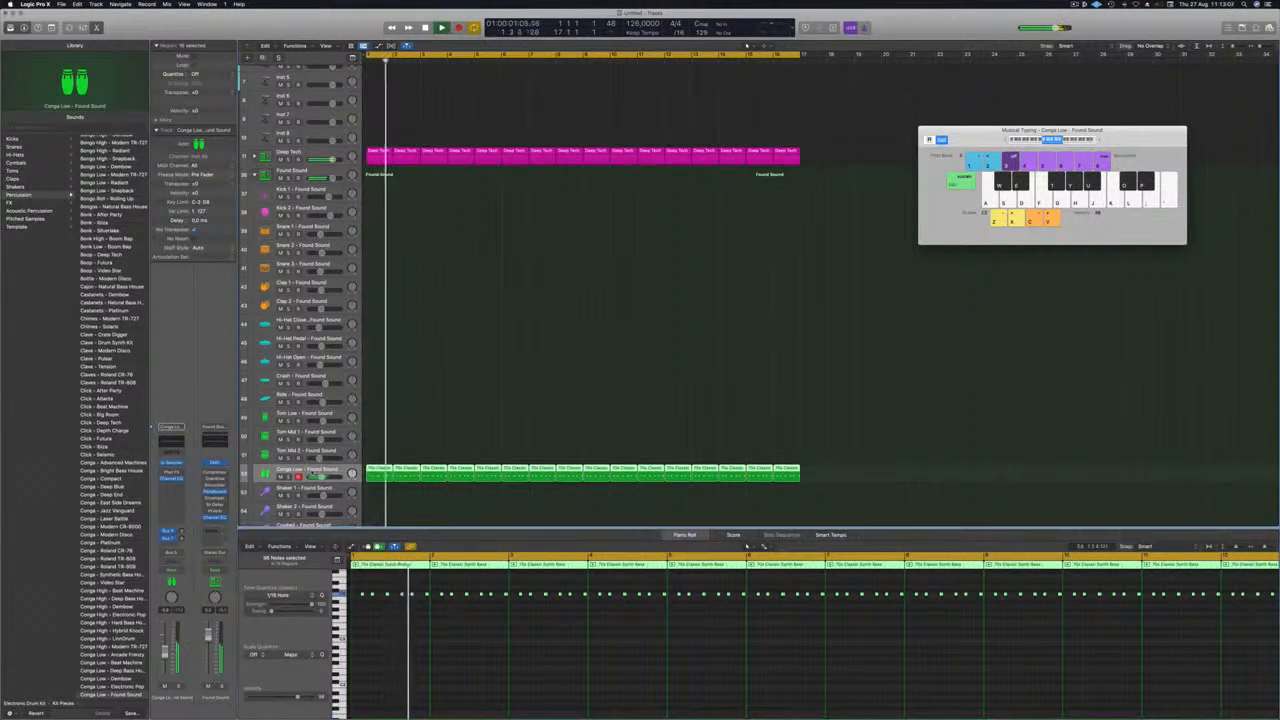
scroll(92, 490, "down", 5)
scroll(92, 490, "down", 8)
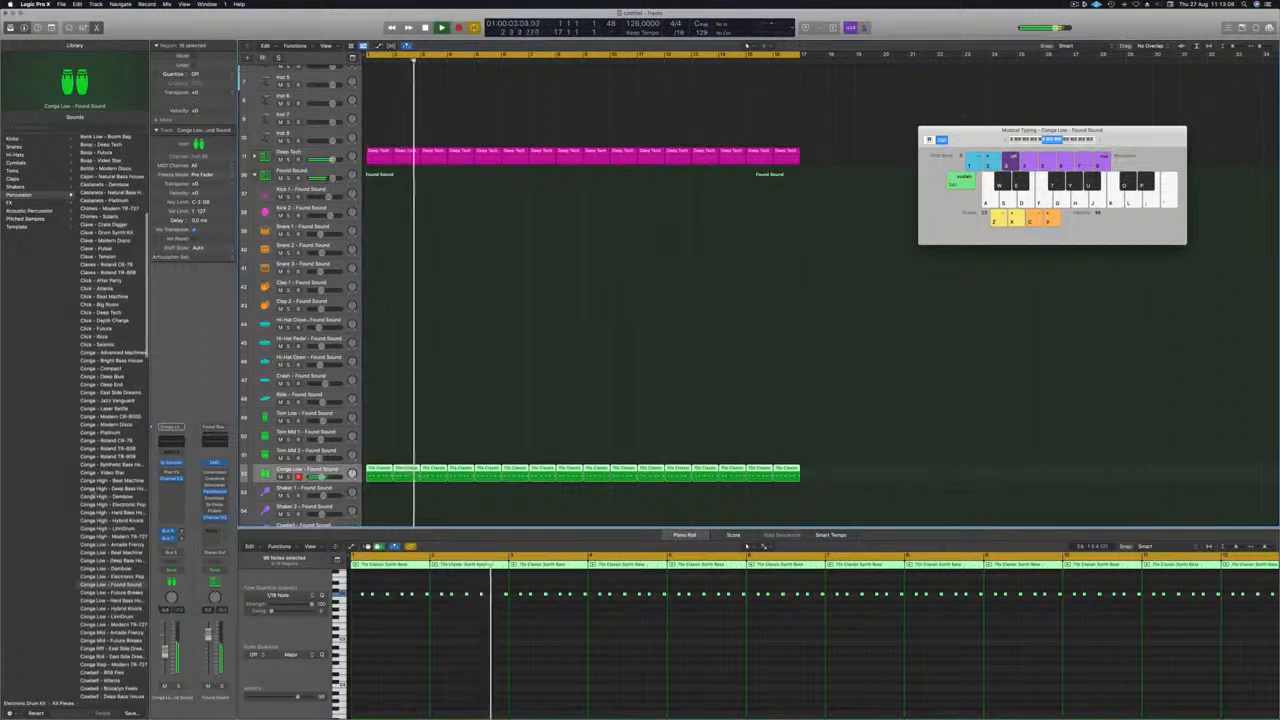
scroll(92, 490, "down", 20)
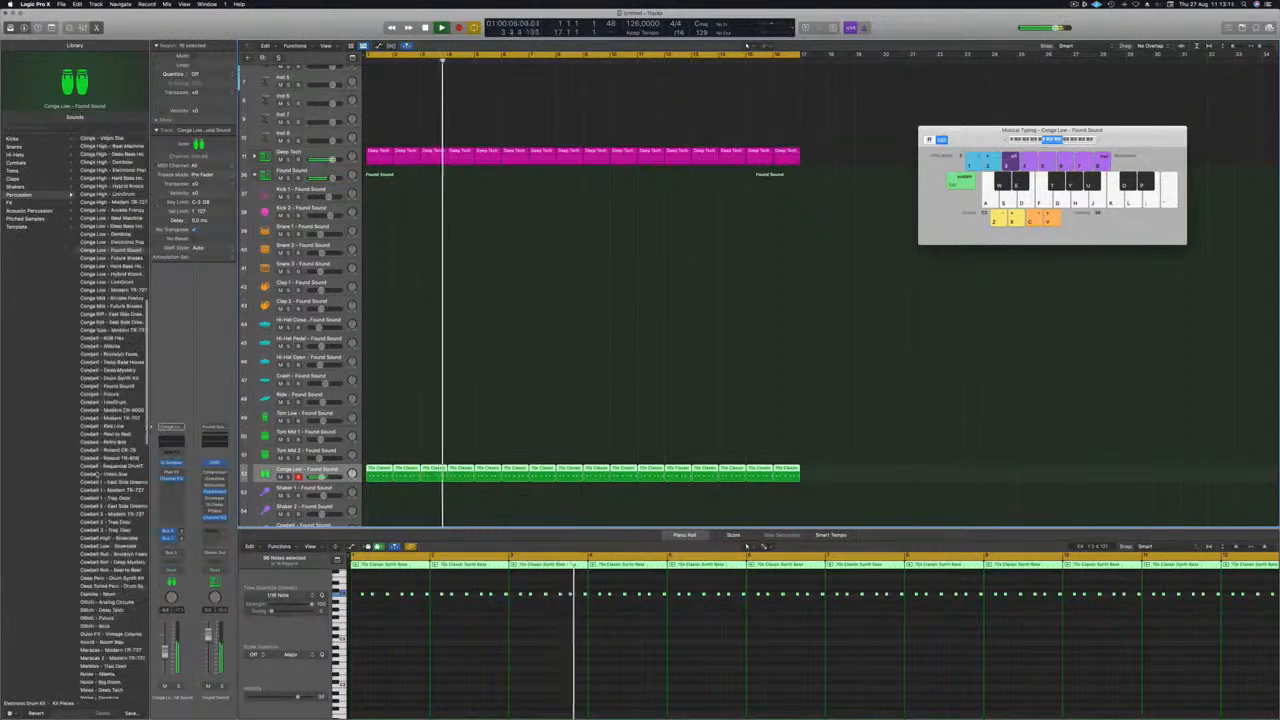
scroll(92, 490, "down", 10)
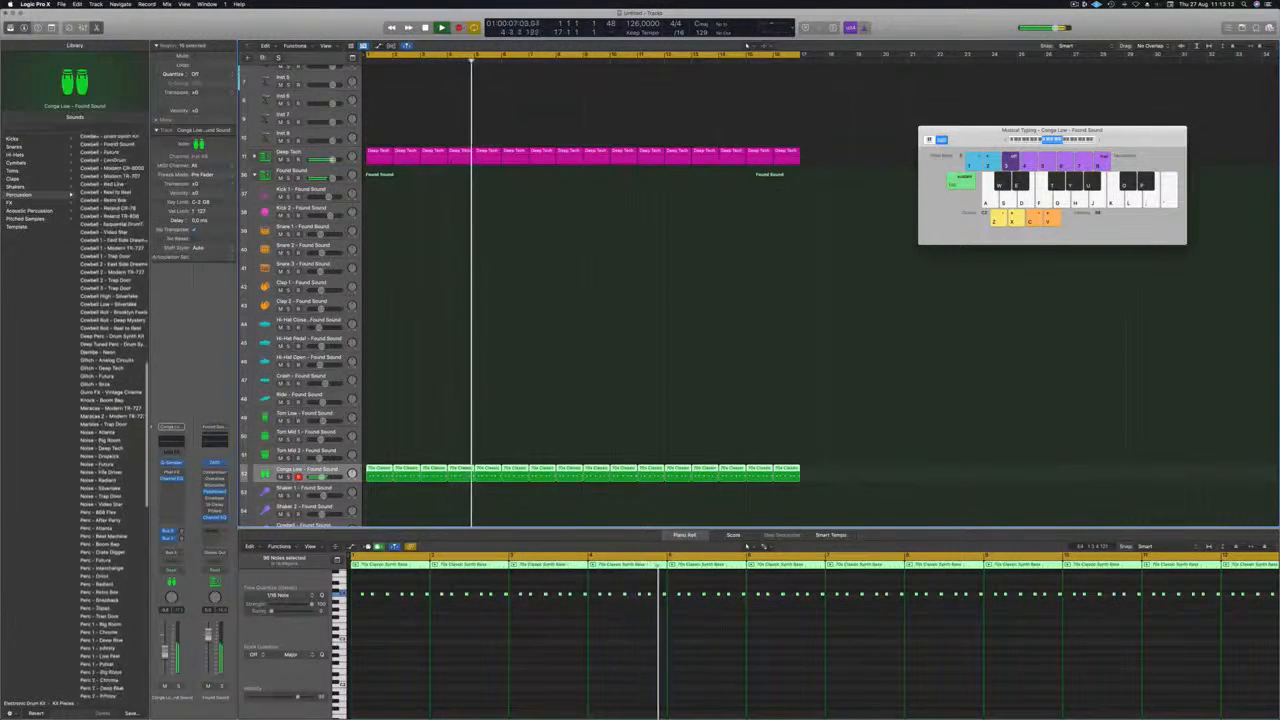
left_click(98, 364)
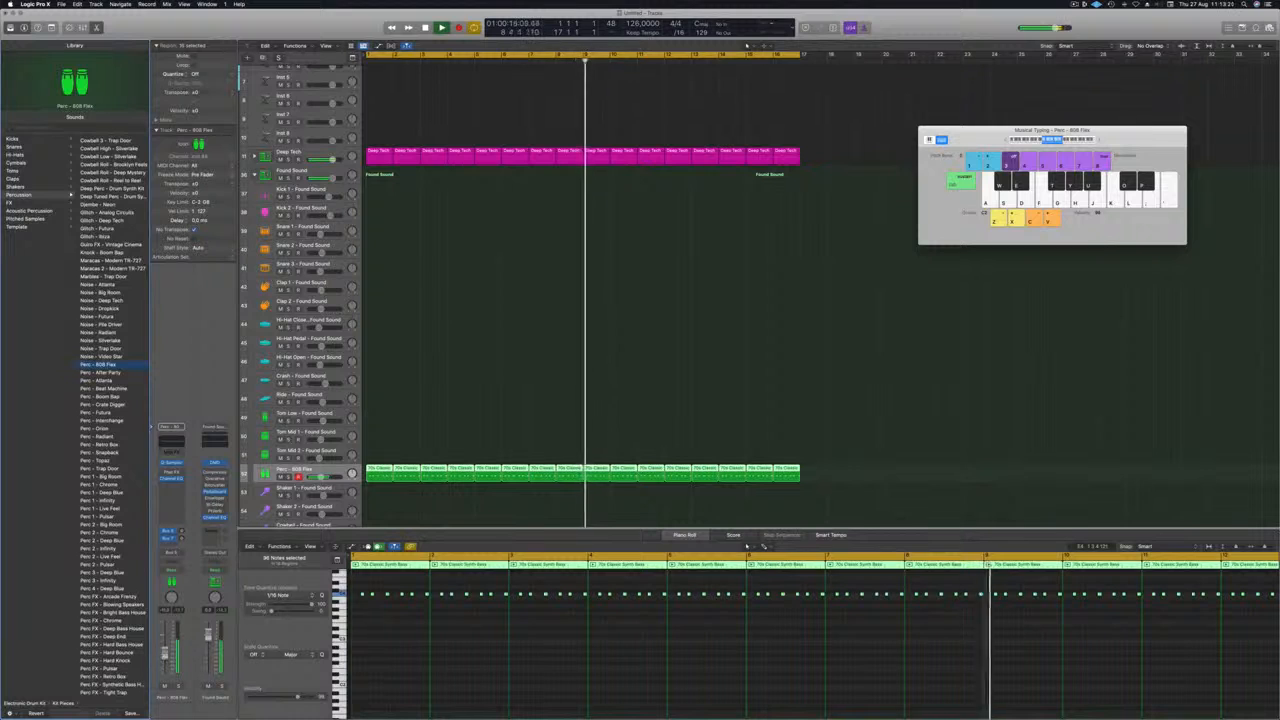
Load the Mechanical Crunch preset in the Phat FX plug-in on the Perc - 808 Flex track.
left_click(164, 472)
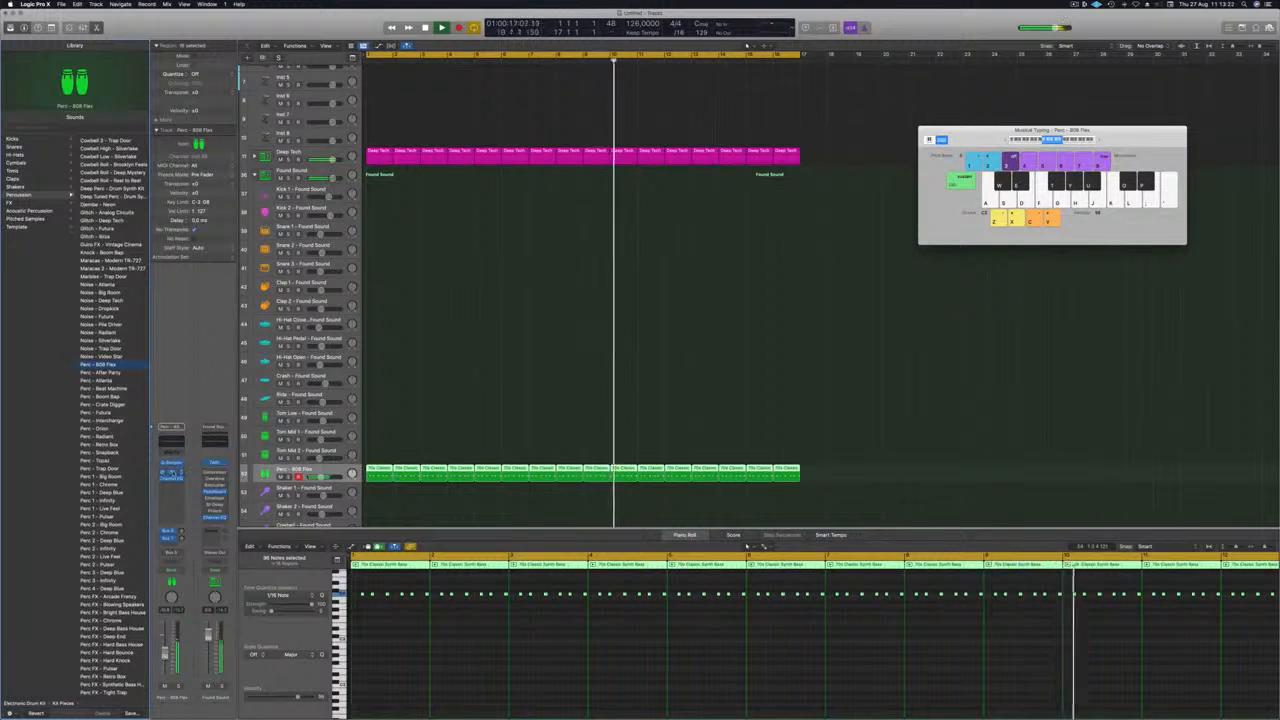
left_click(172, 472)
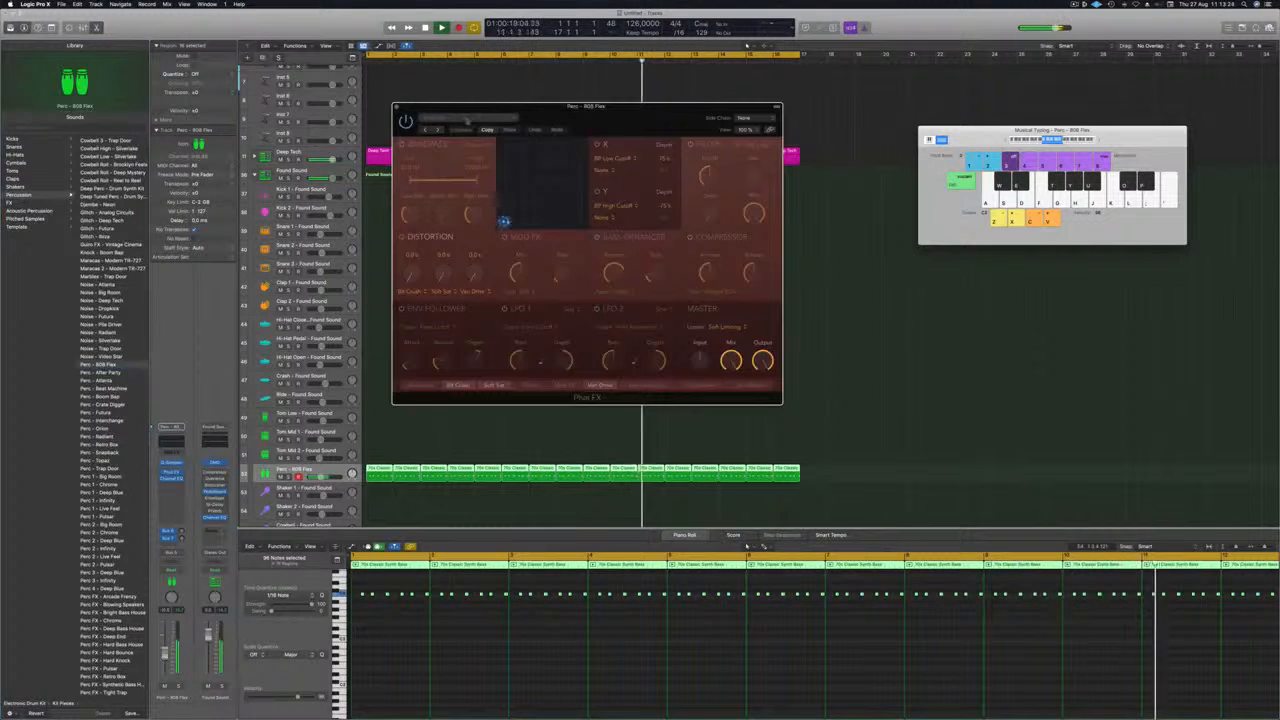
left_click(466, 118)
mouse_move(511, 280)
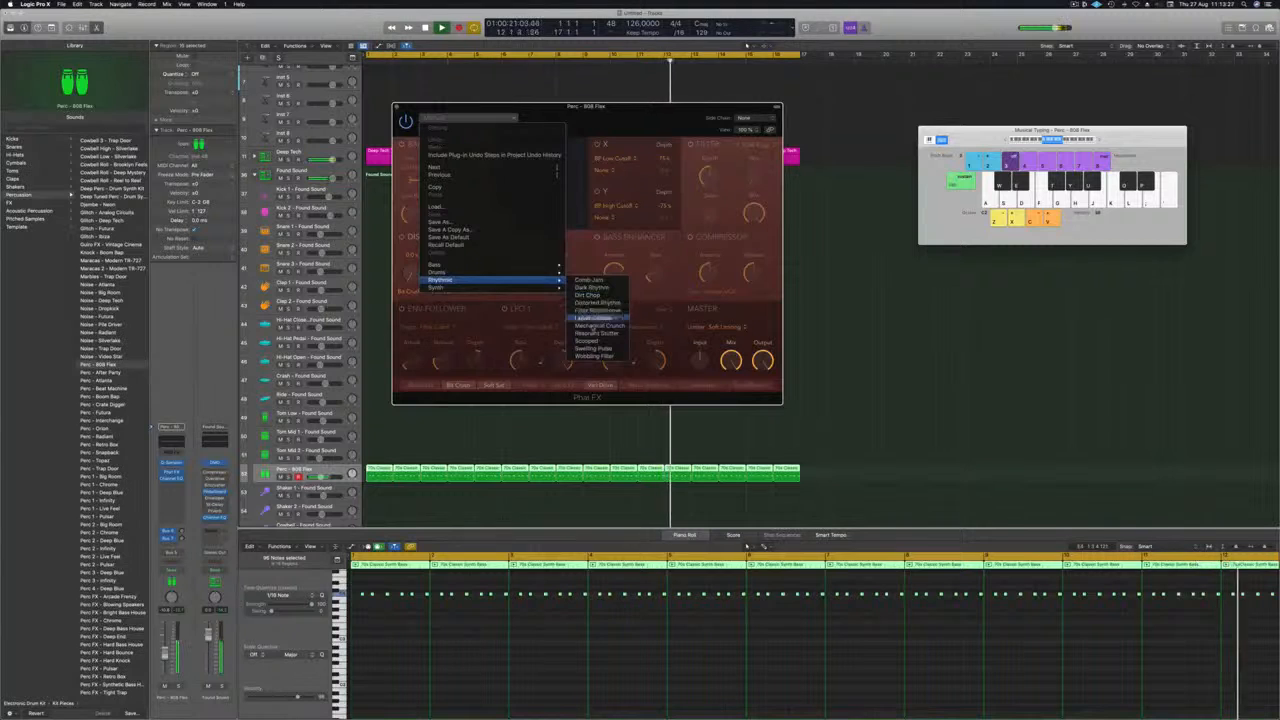
left_click(594, 318)
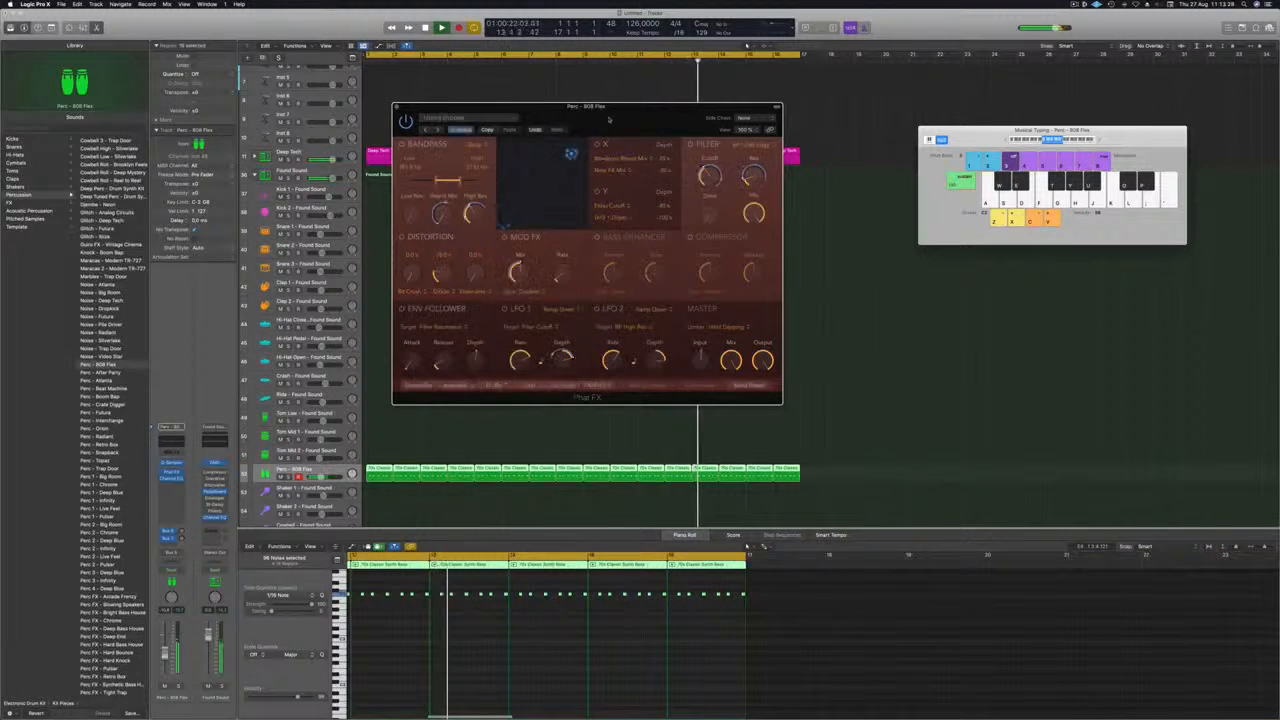
left_click_drag(631, 119, 573, 116)
left_click(516, 132)
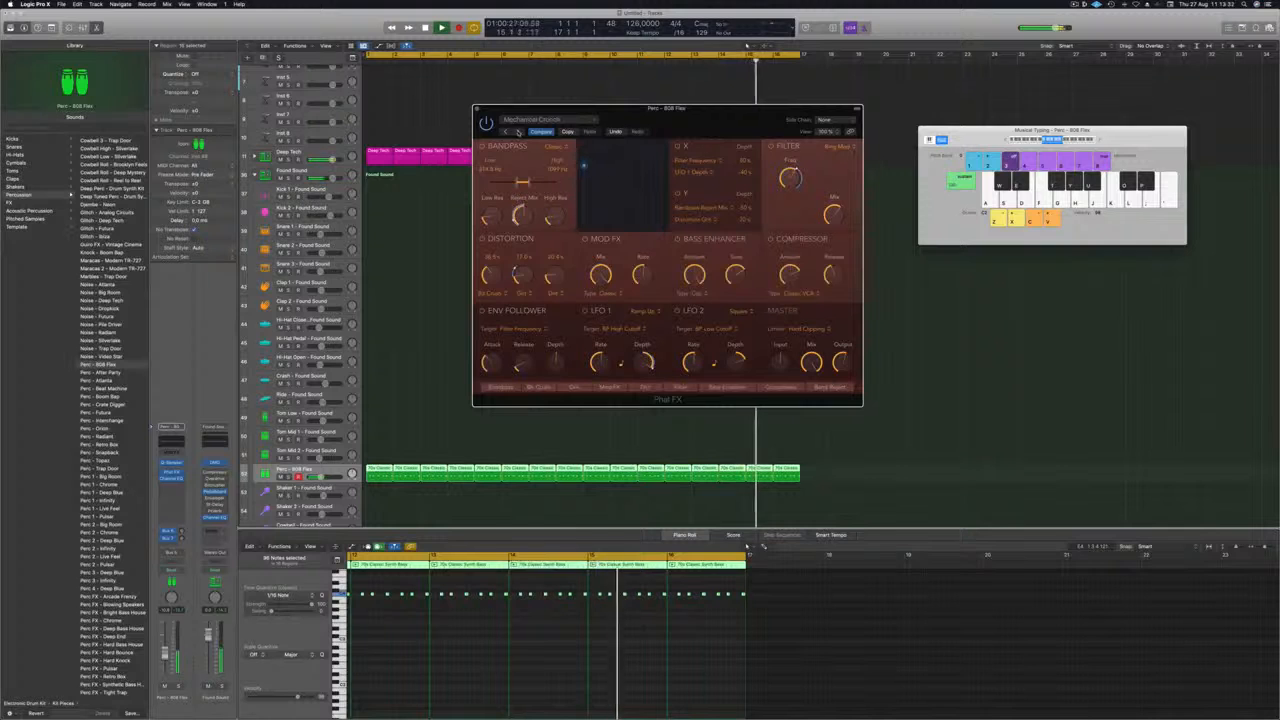
left_click_drag(505, 107, 476, 112)
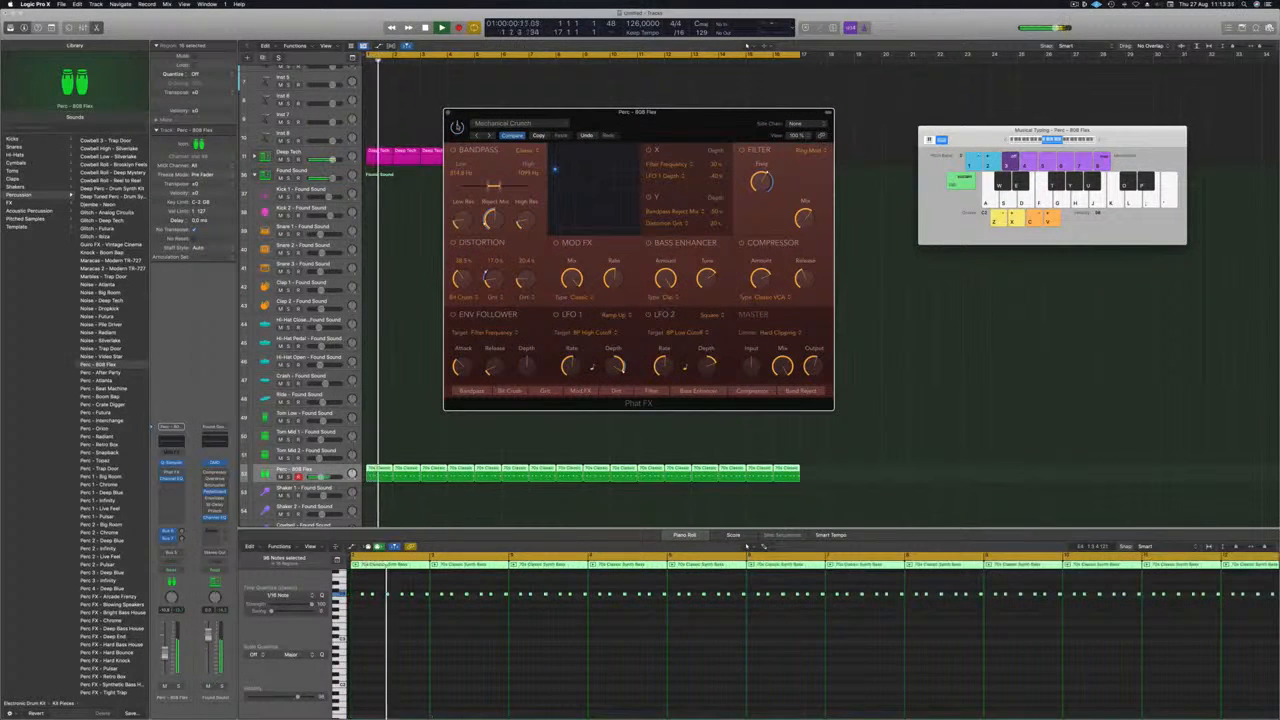
left_click_drag(668, 113, 650, 109)
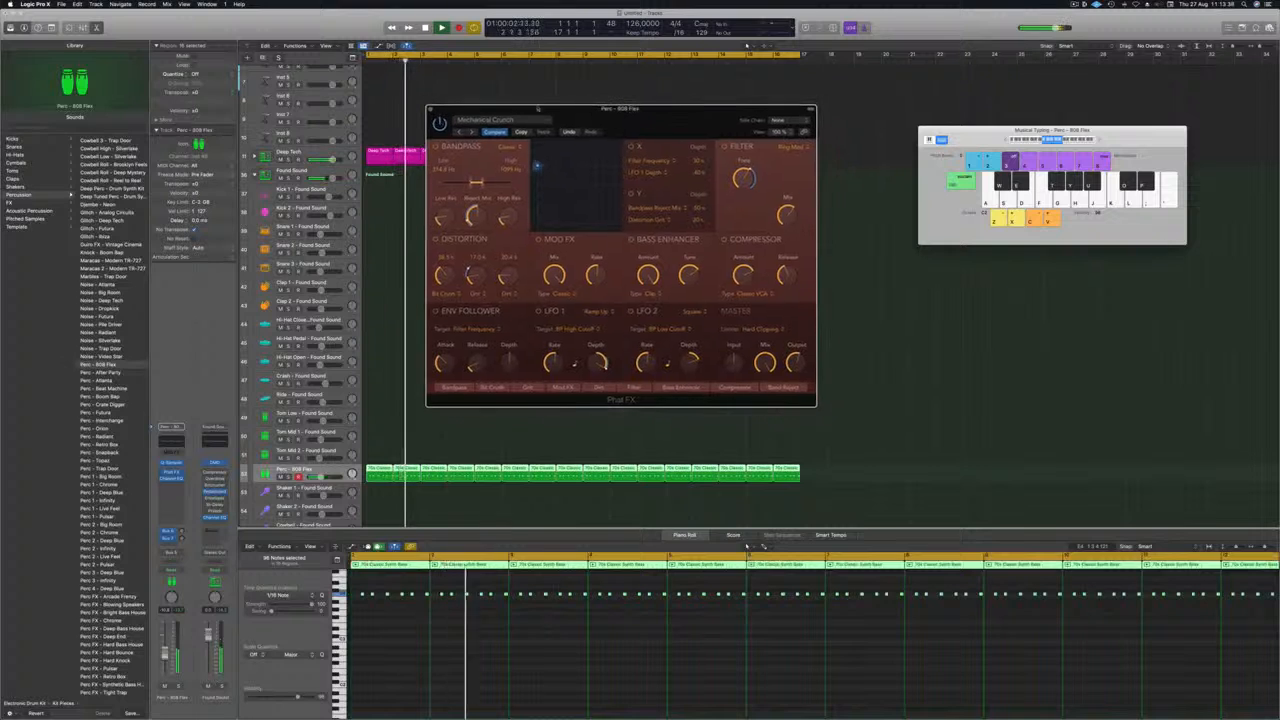
left_click(431, 109)
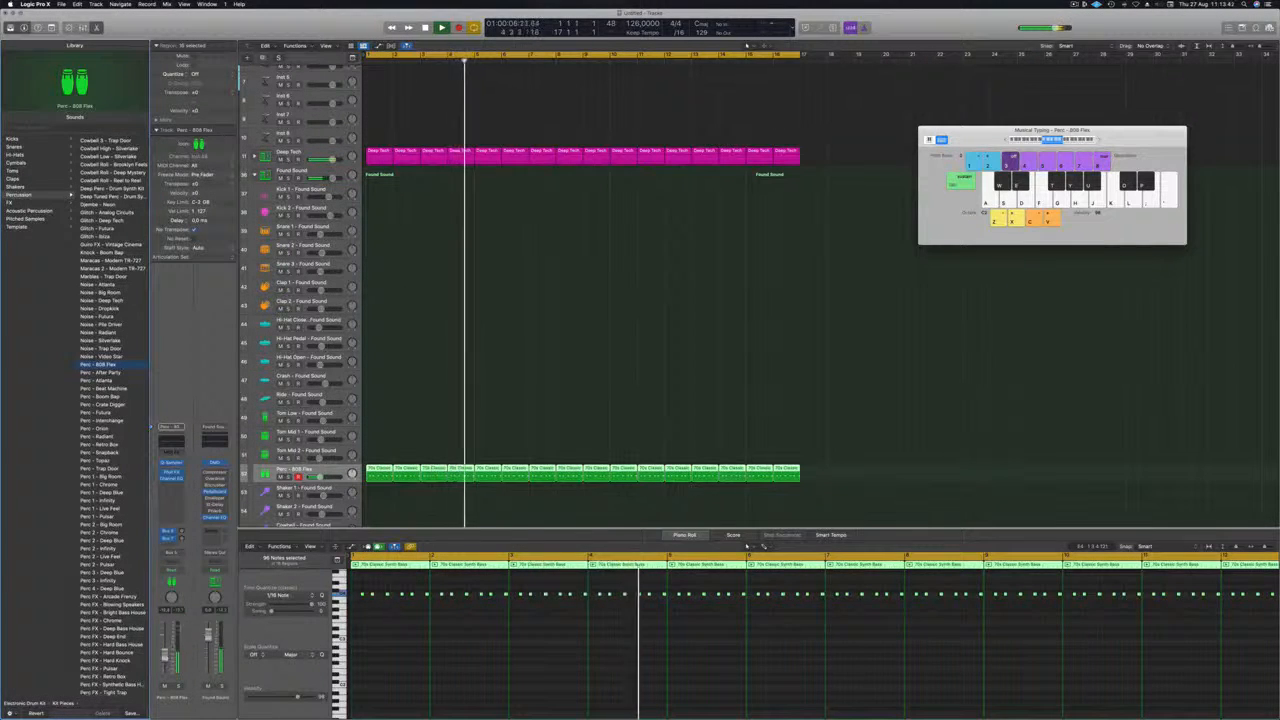
Add a send to Bus 9 on the Perc - 808 Flex track.
left_click(181, 488)
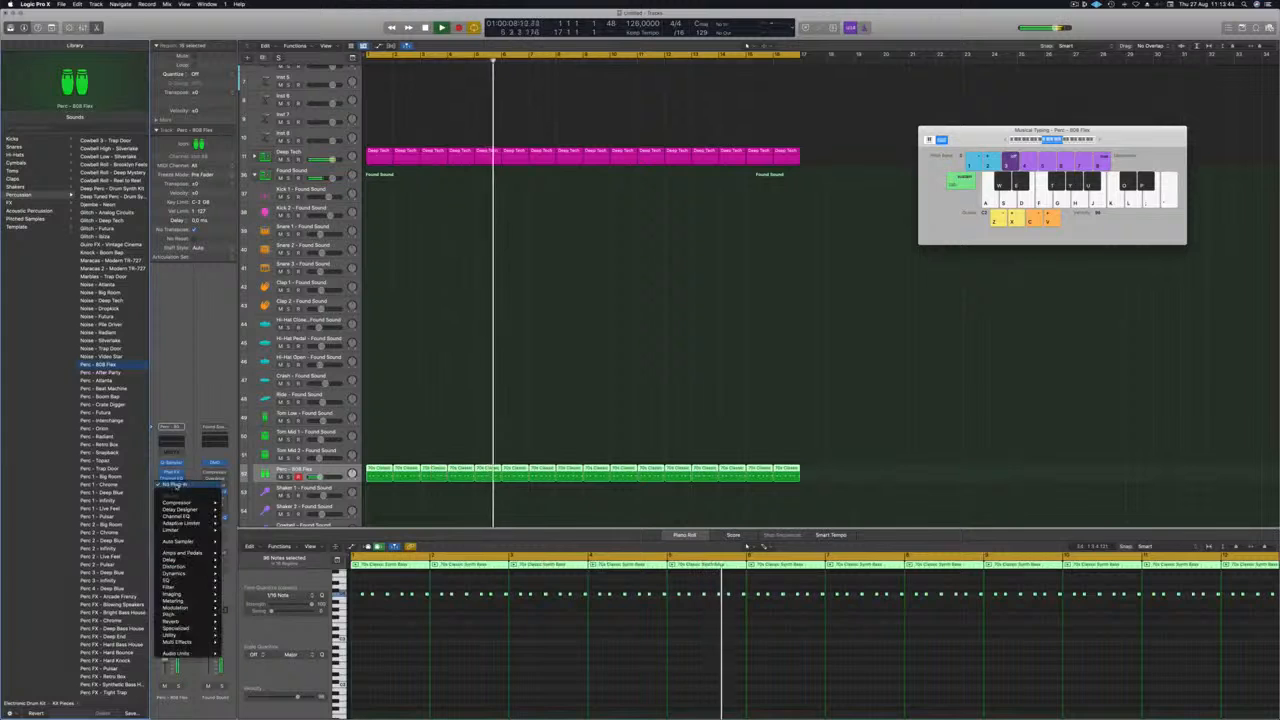
key("Escape")
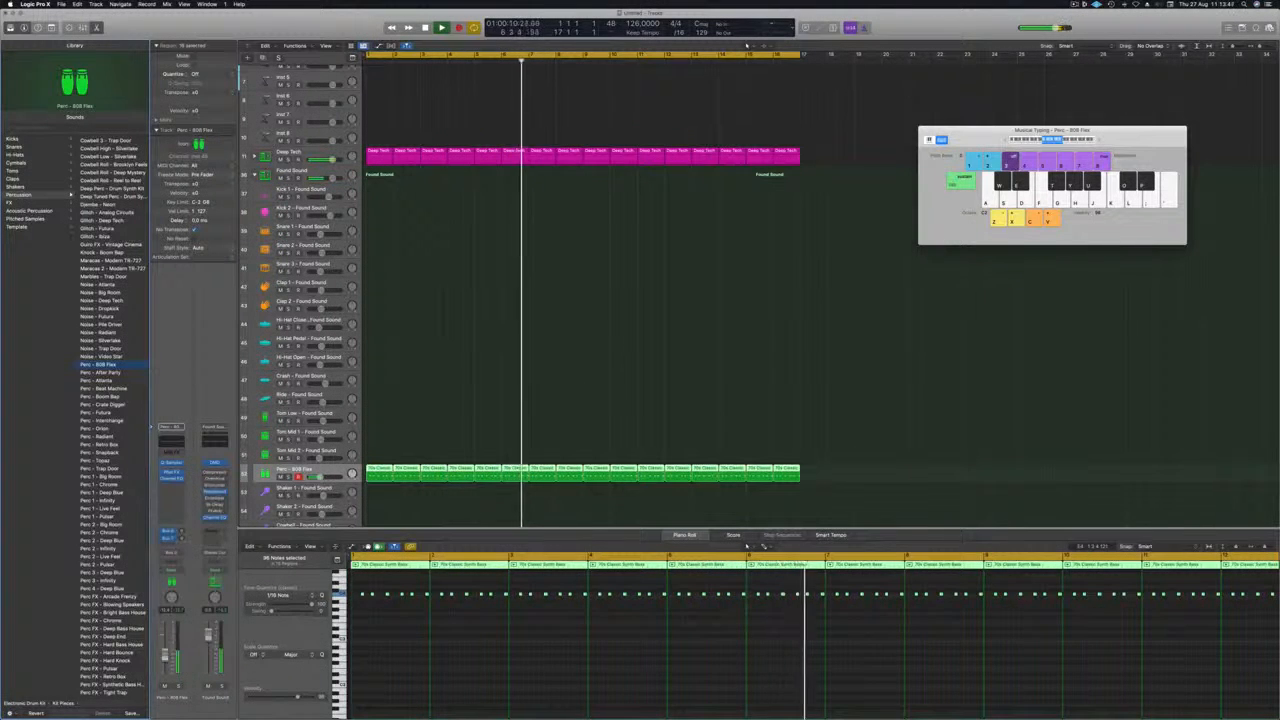
left_click(172, 543)
mouse_move(171, 556)
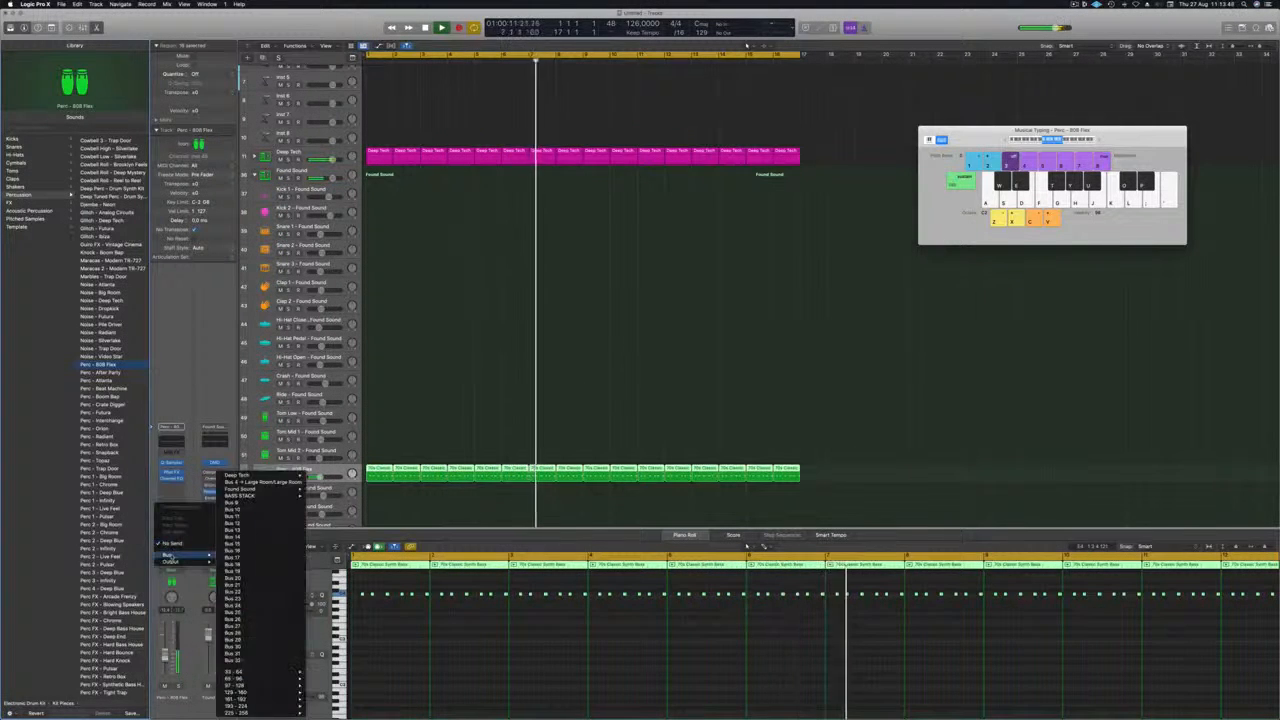
left_click(267, 504)
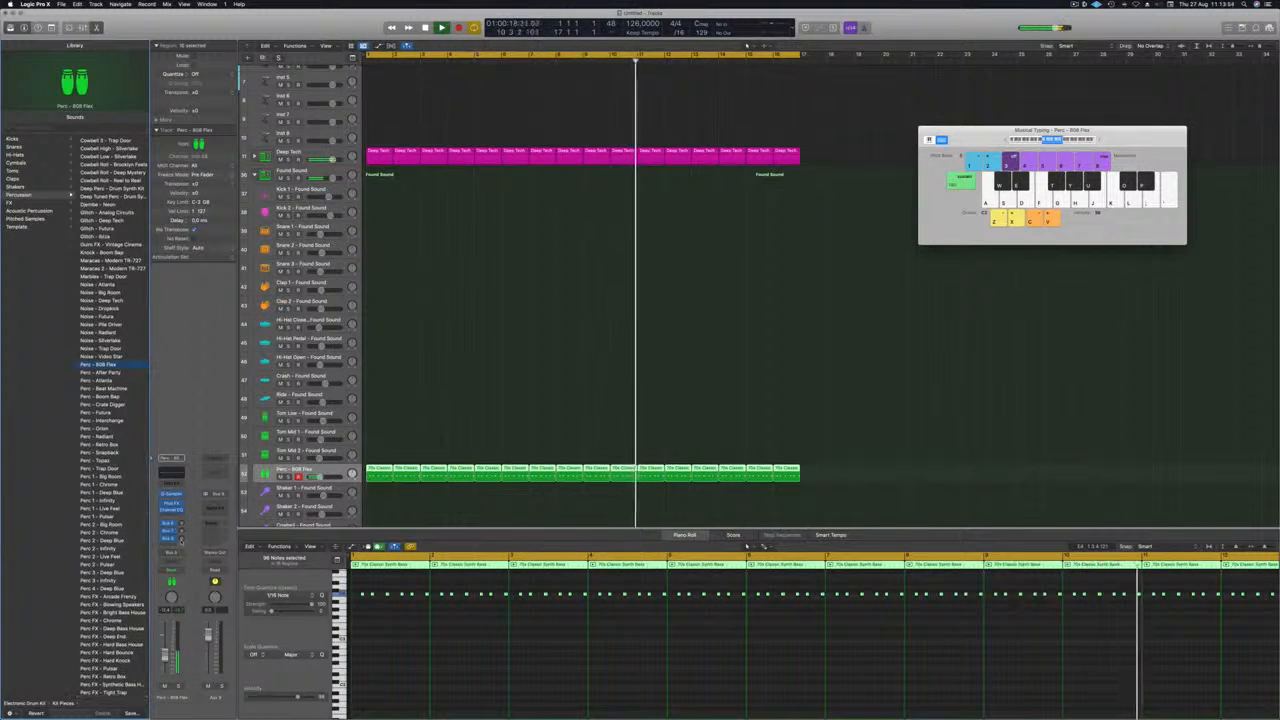
Insert a Stereo Delay on the Bus 9 aux channel.
left_click(214, 502)
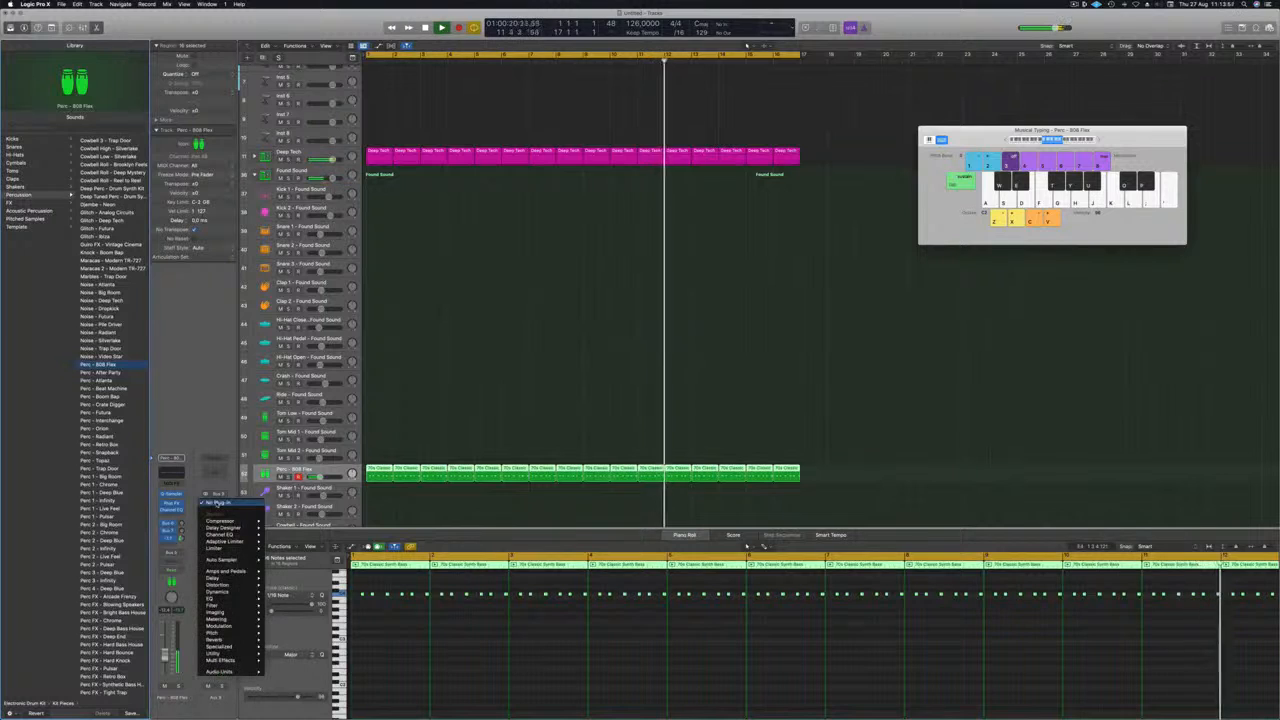
mouse_move(230, 528)
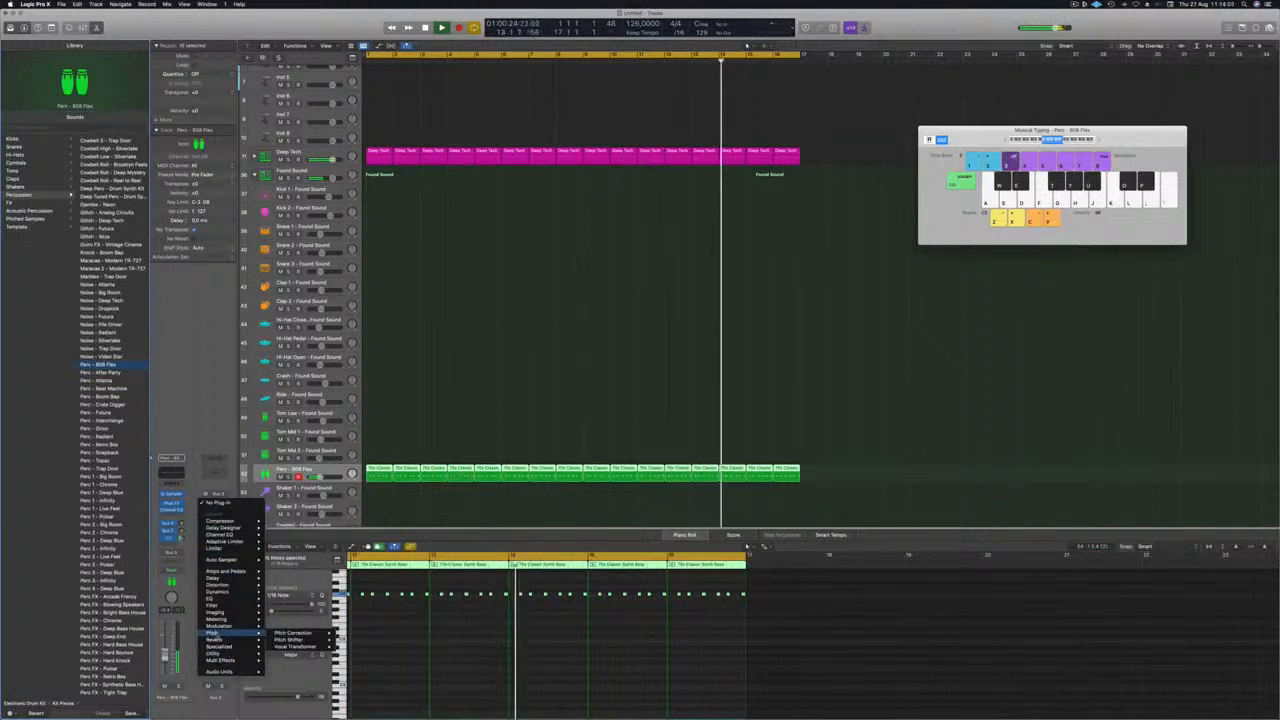
mouse_move(225, 580)
mouse_move(300, 598)
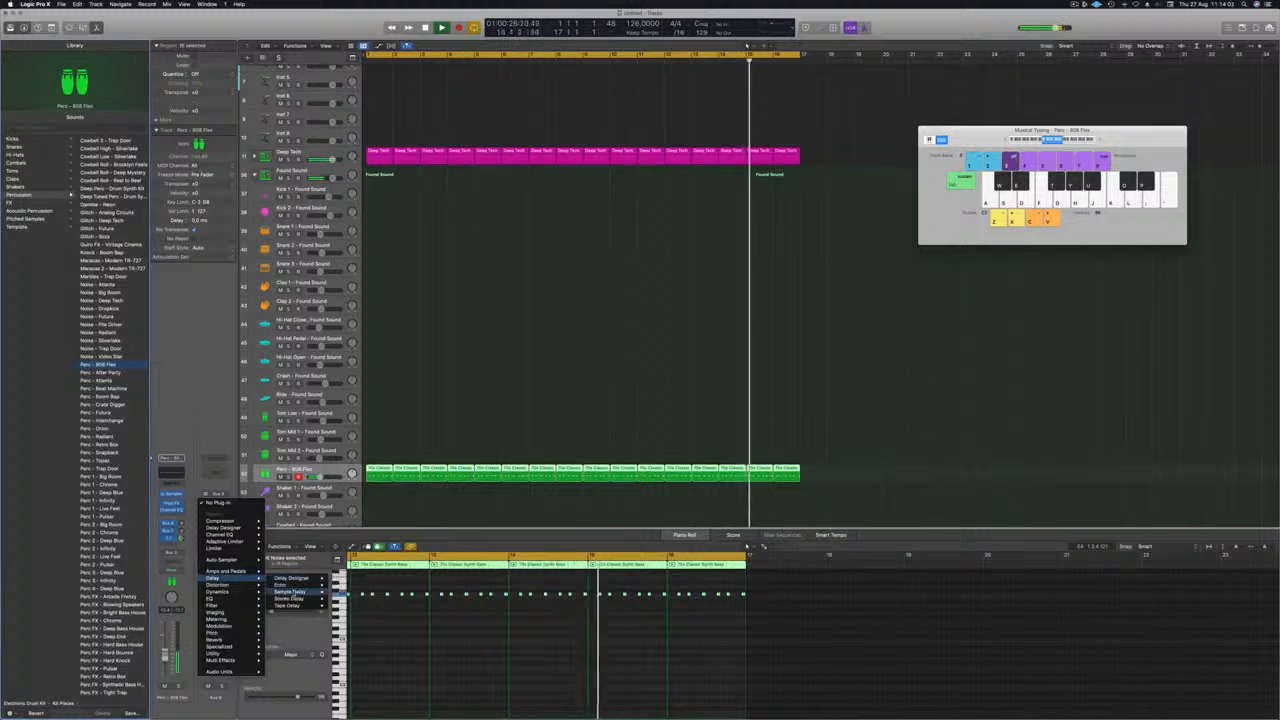
left_click(344, 598)
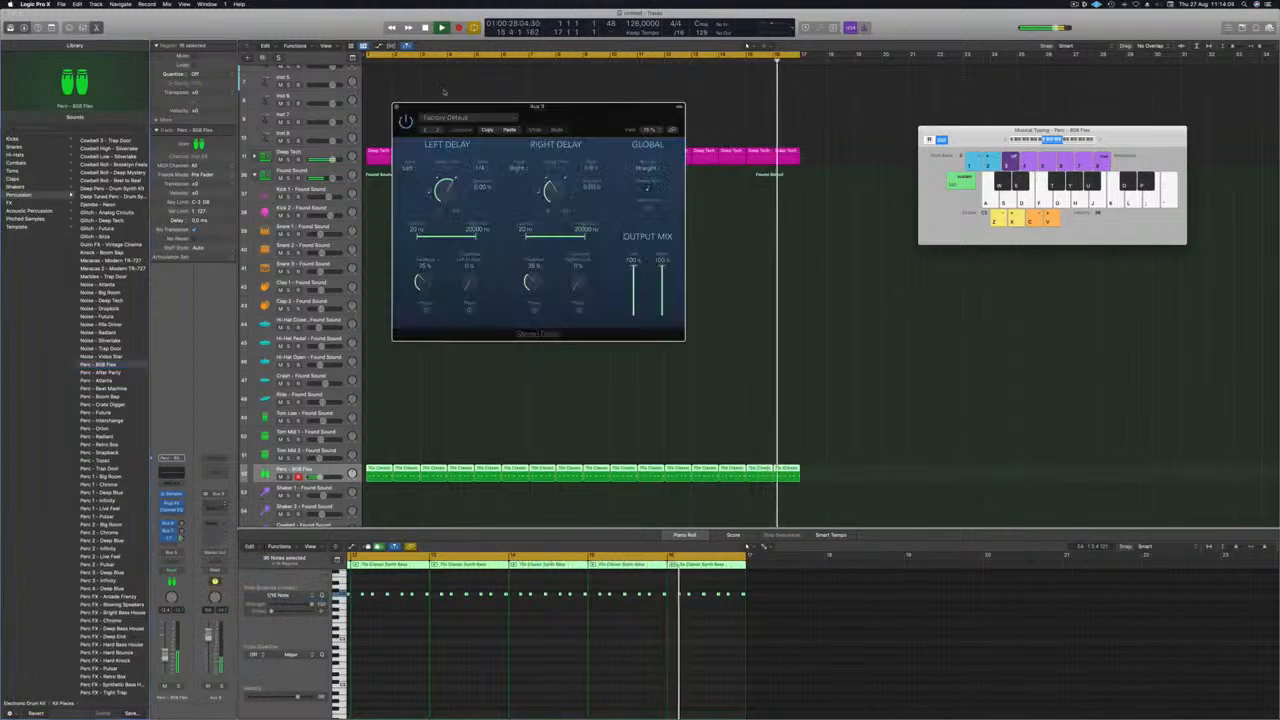
left_click_drag(486, 108, 599, 115)
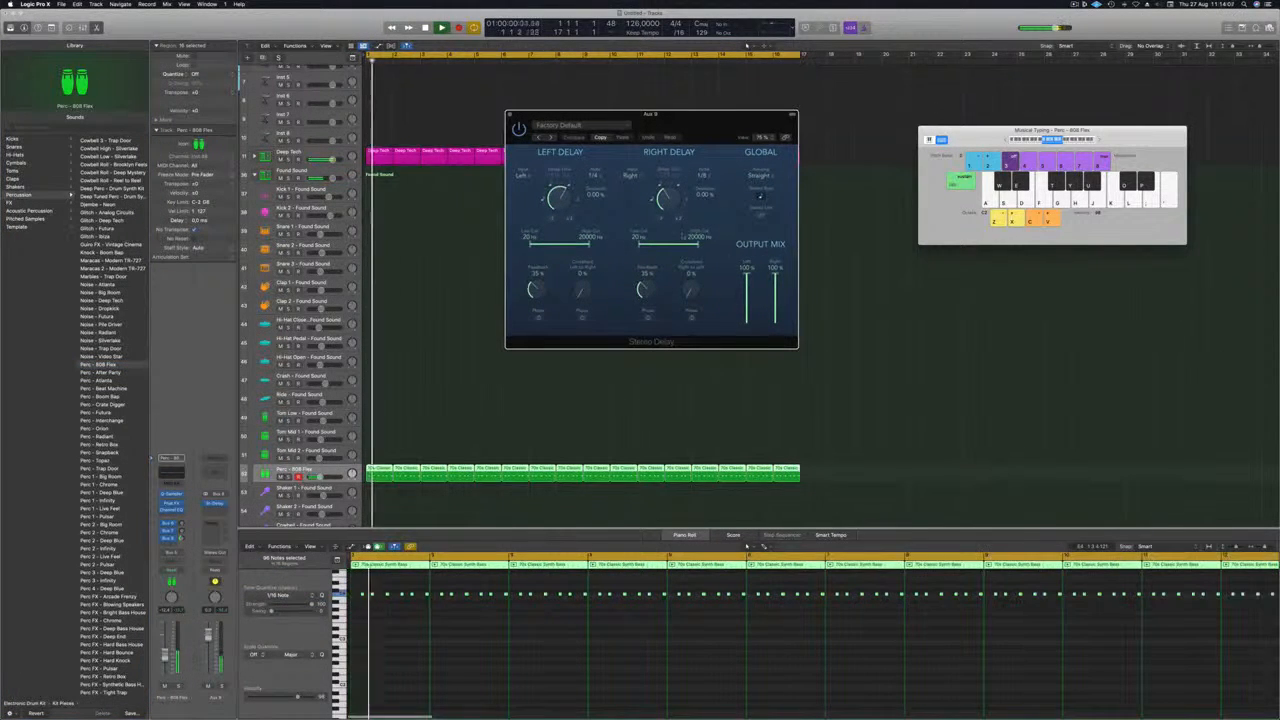
Raise the Perc - 808 Flex send to Bus 9 and set the Stereo Delay feedback to 45% left and 49% right.
left_click_drag(181, 539, 182, 536)
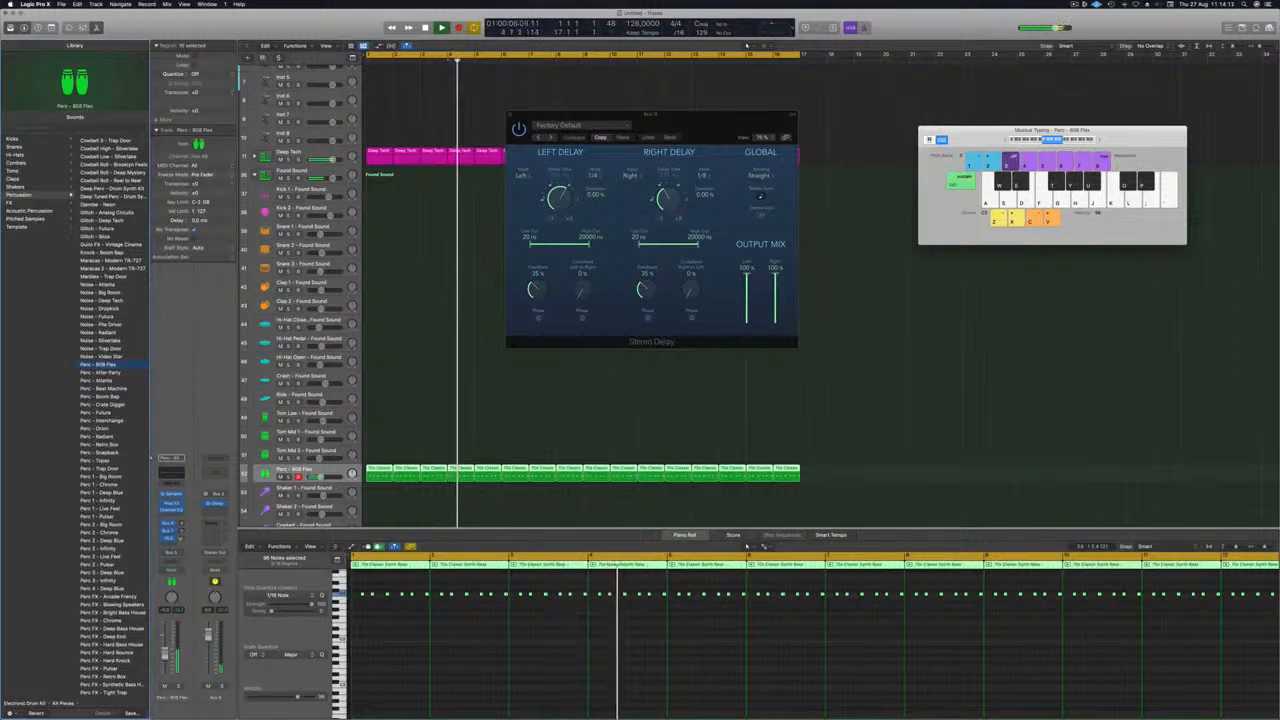
left_click_drag(646, 290, 645, 279)
left_click_drag(534, 290, 533, 279)
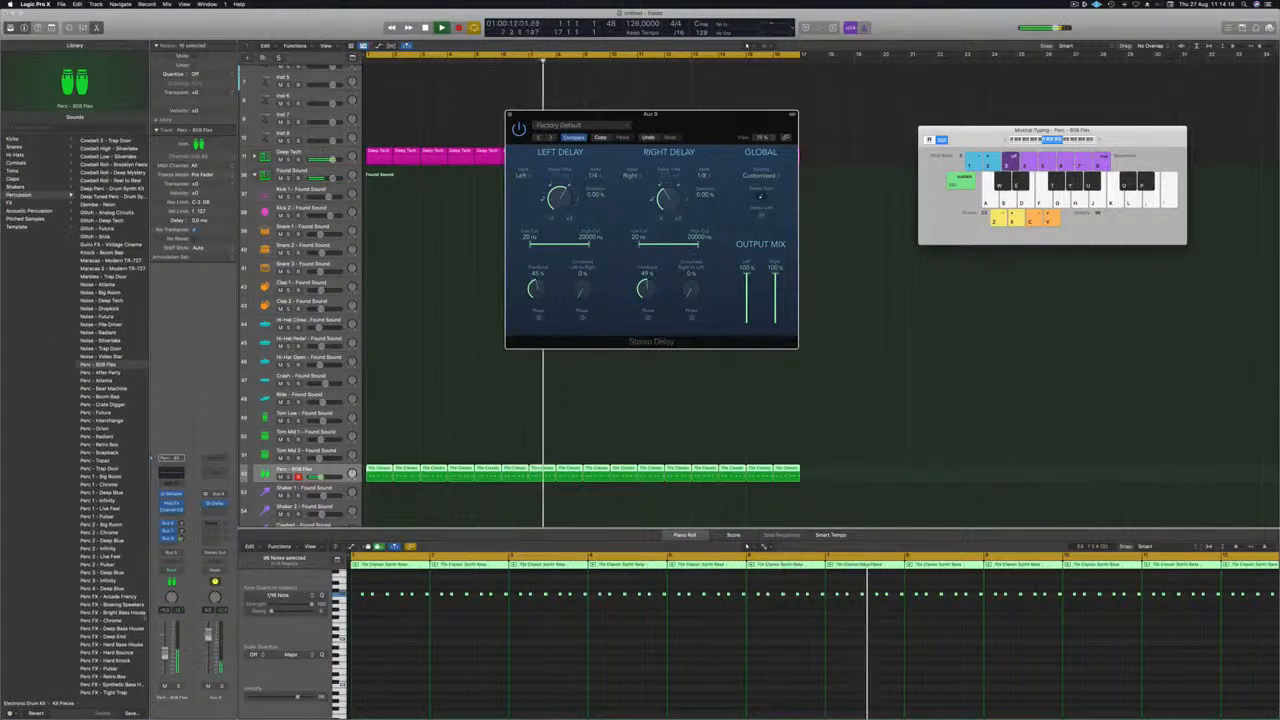
key("super+w")
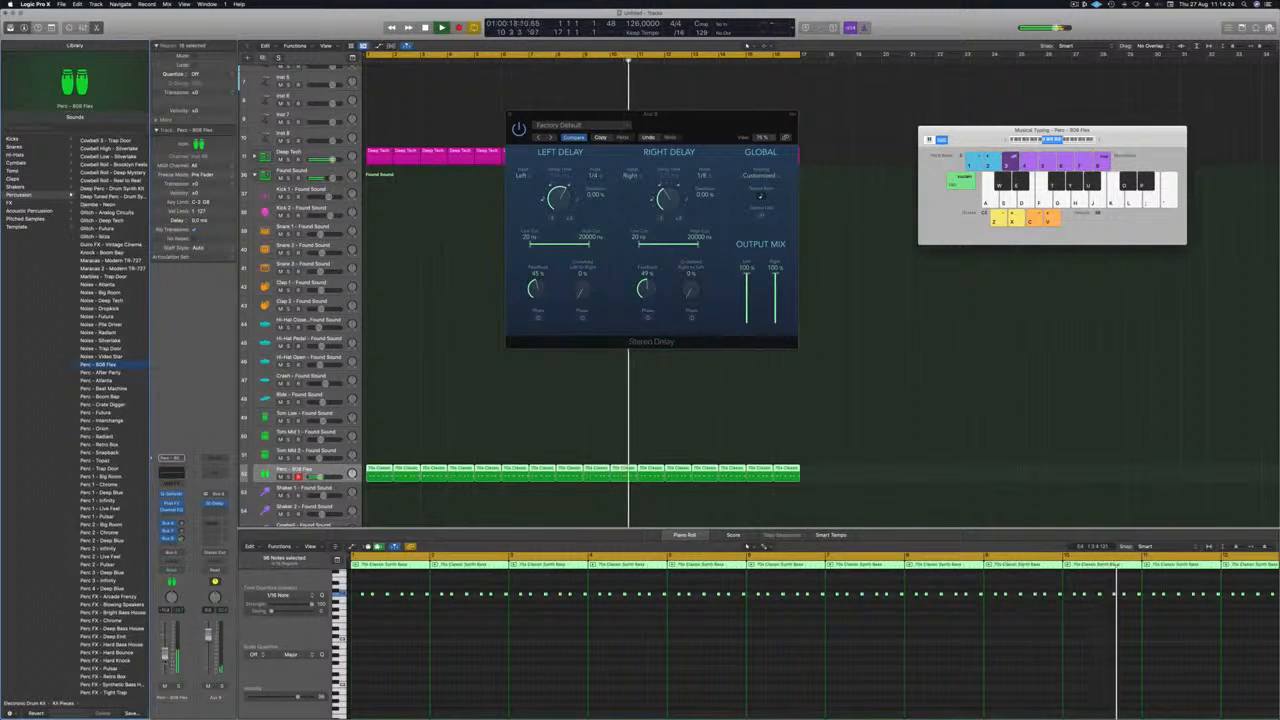
left_click(440, 293)
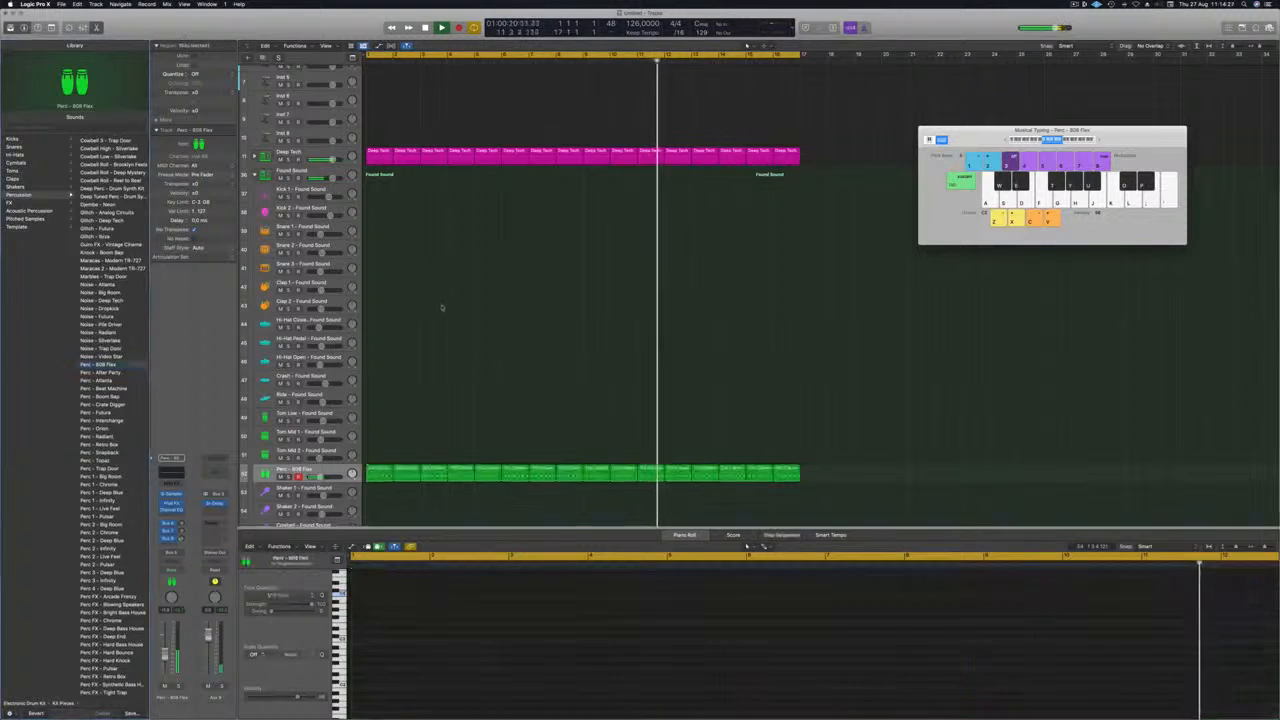
Copy the first Perc - 808 Flex region to bar 1 of the Tom Low - Found Sound track.
scroll(445, 290, "down", 5)
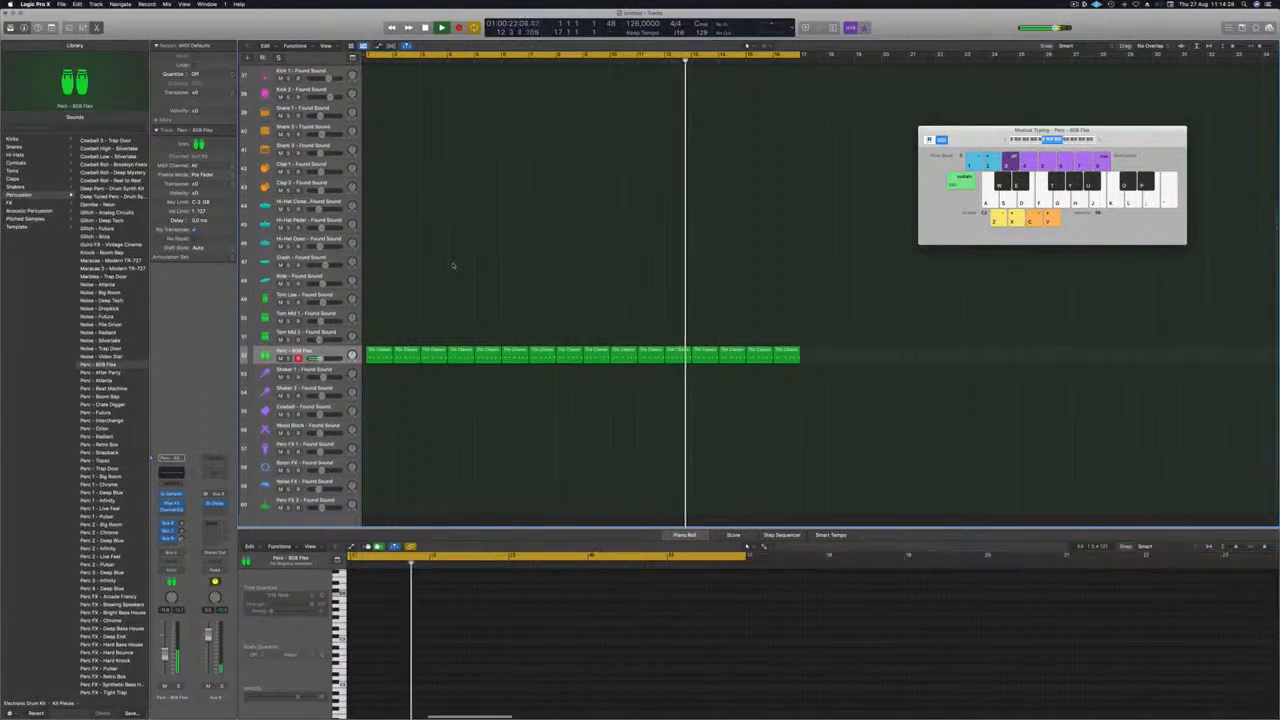
scroll(471, 290, "up", 1)
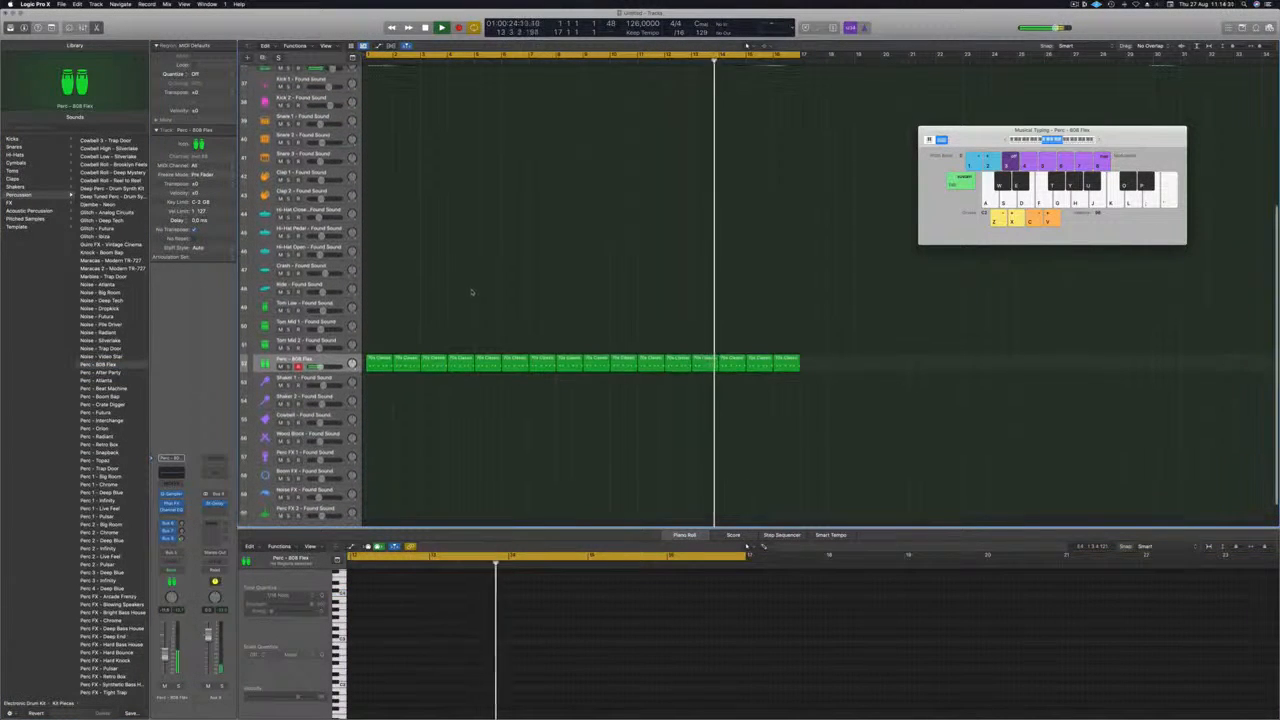
scroll(425, 266, "up", 1)
scroll(425, 266, "up", 2)
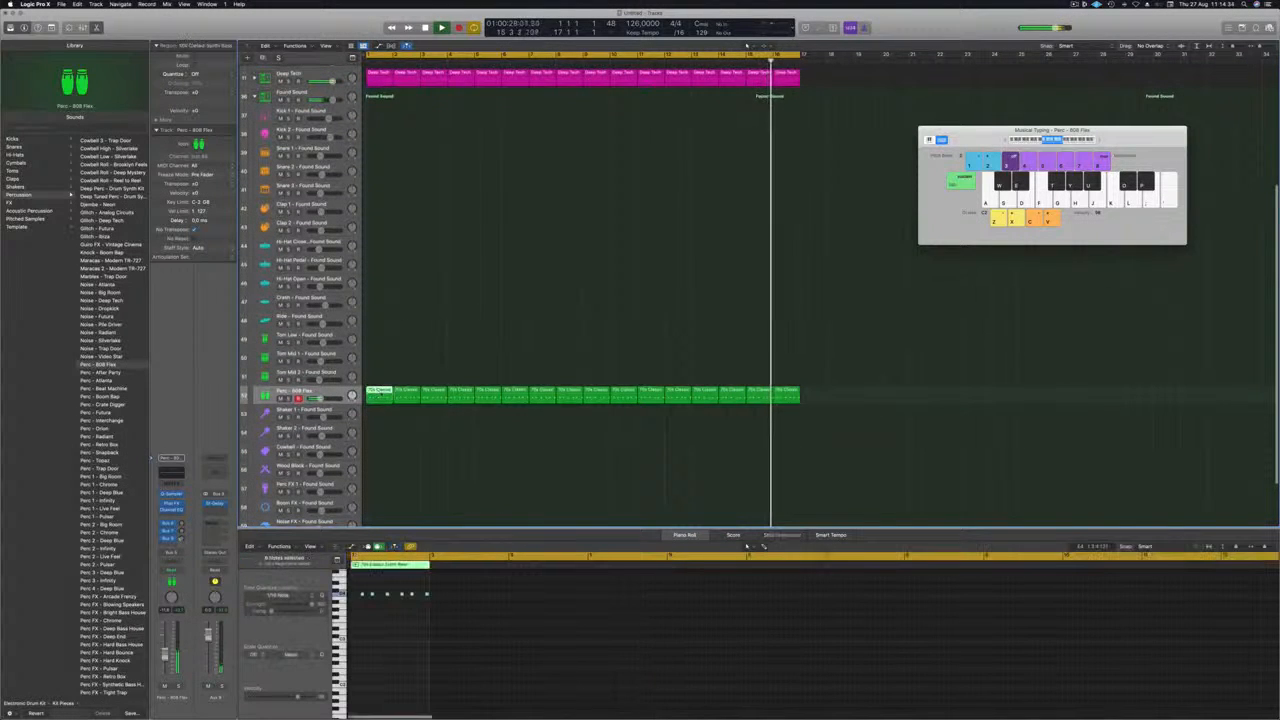
left_click_drag(380, 391, 381, 345)
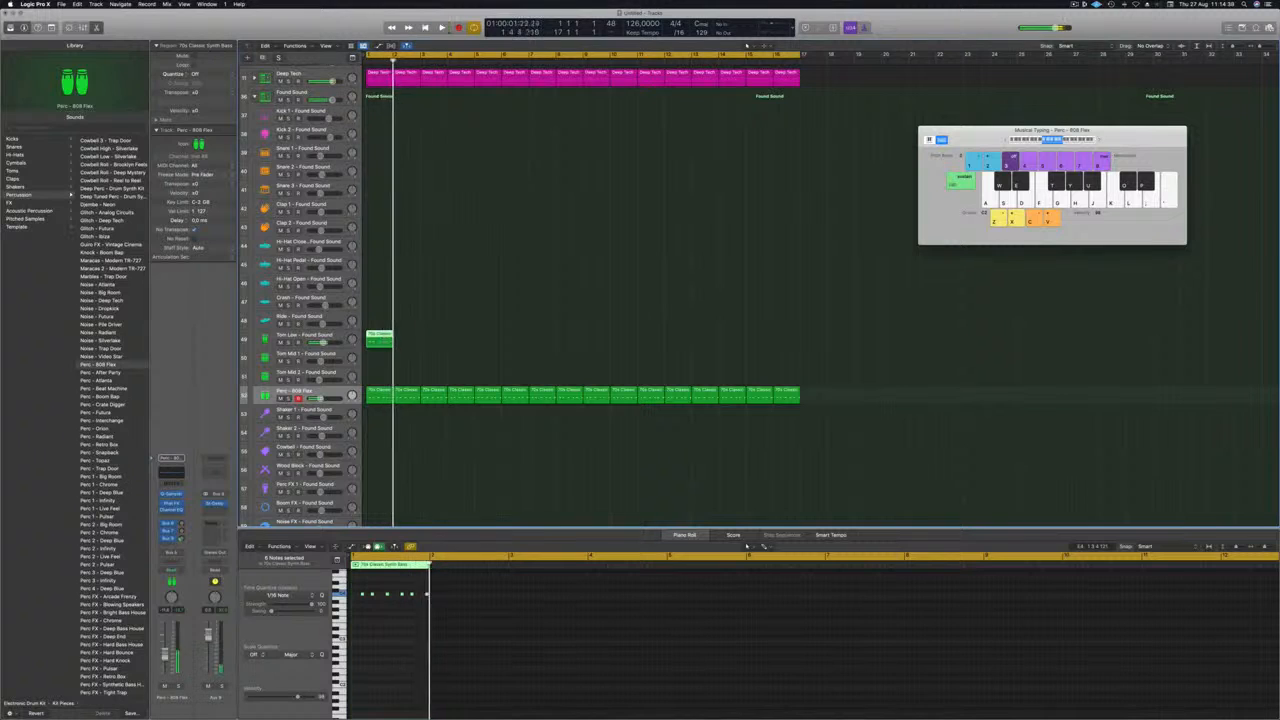
Repeat the one-bar Tom Low - Found Sound region in every bar from 1 to 16.
left_click(380, 338)
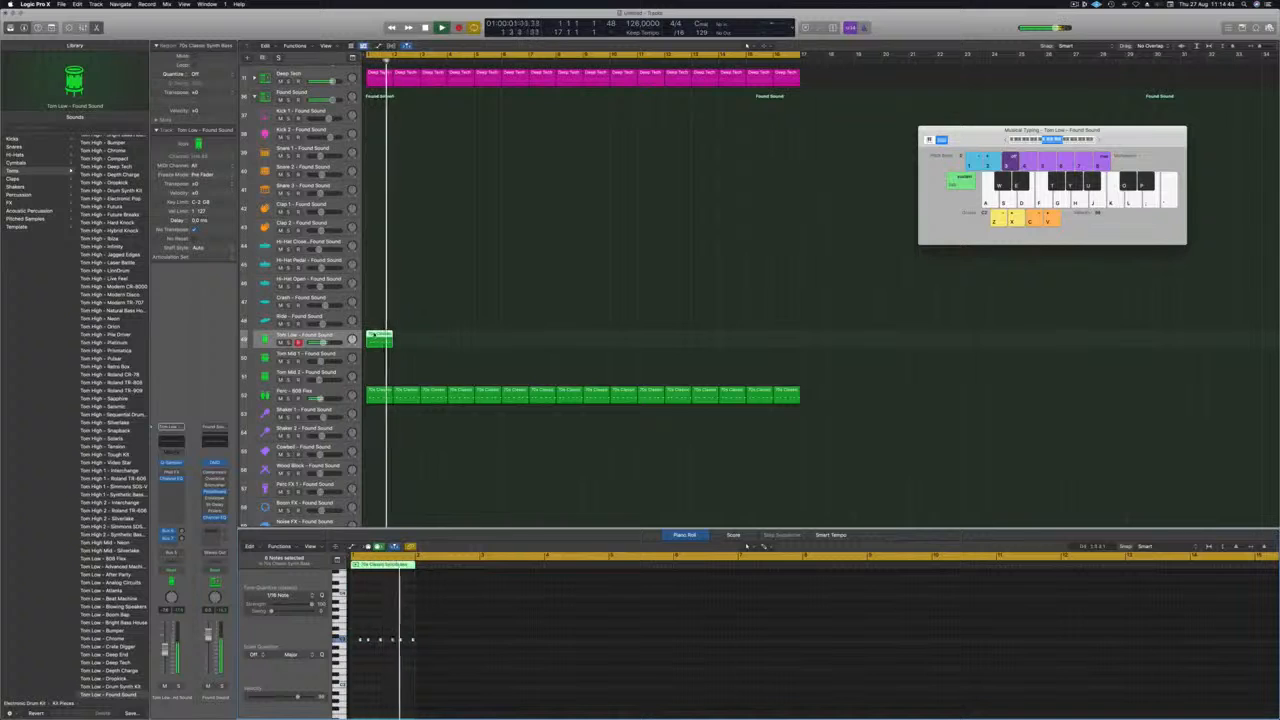
left_click_drag(403, 340, 434, 345)
left_click(381, 341, "shift")
mouse_move(518, 343)
left_mouse_down()
mouse_move(385, 338)
mouse_move(493, 343)
left_mouse_up()
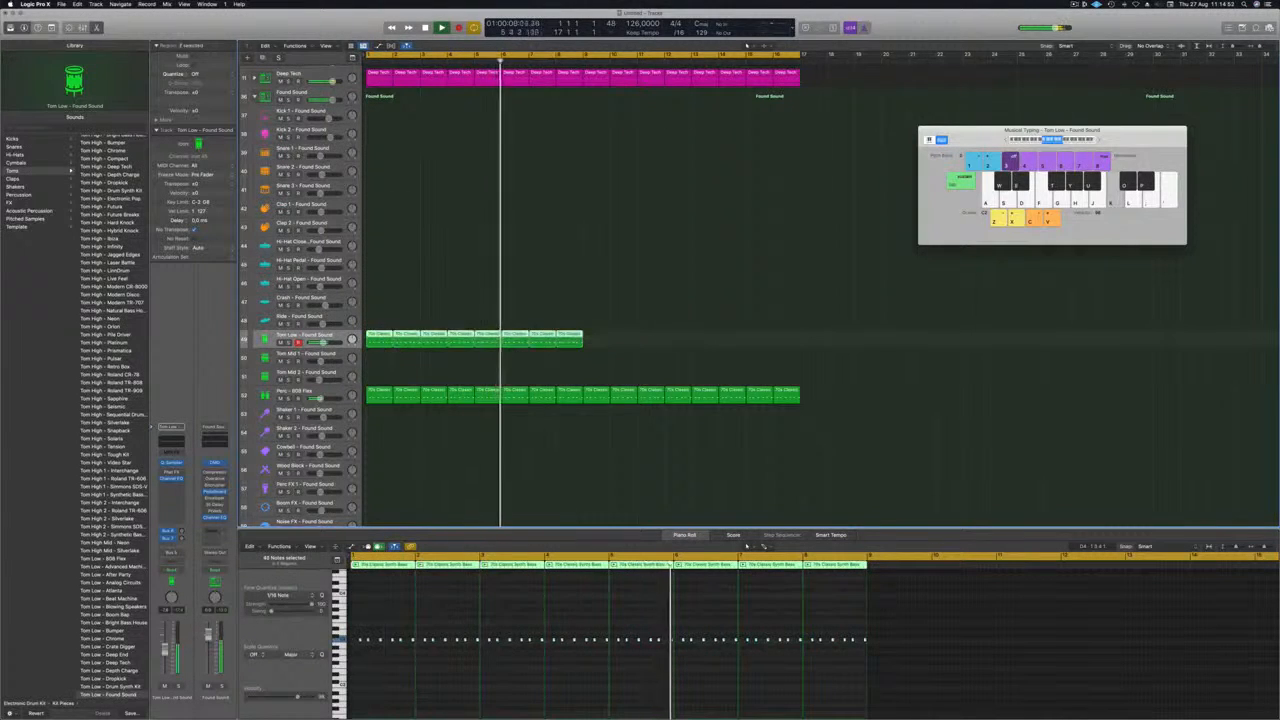
left_click_drag(381, 343, 600, 343)
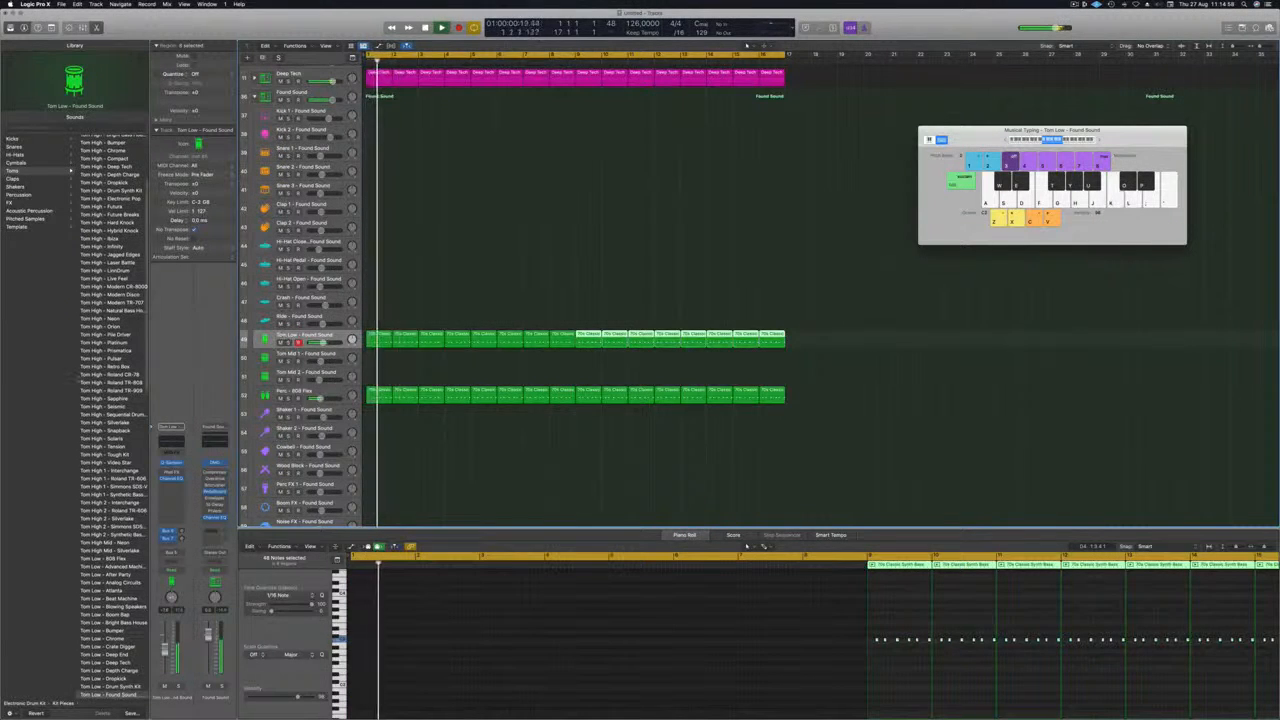
Change the Tom Low track's sound to Tom Low 2 - Tough Kit, comparing it with Tom Low 2 - Sapphire.
scroll(91, 538, "down", 3)
scroll(91, 538, "down", 5)
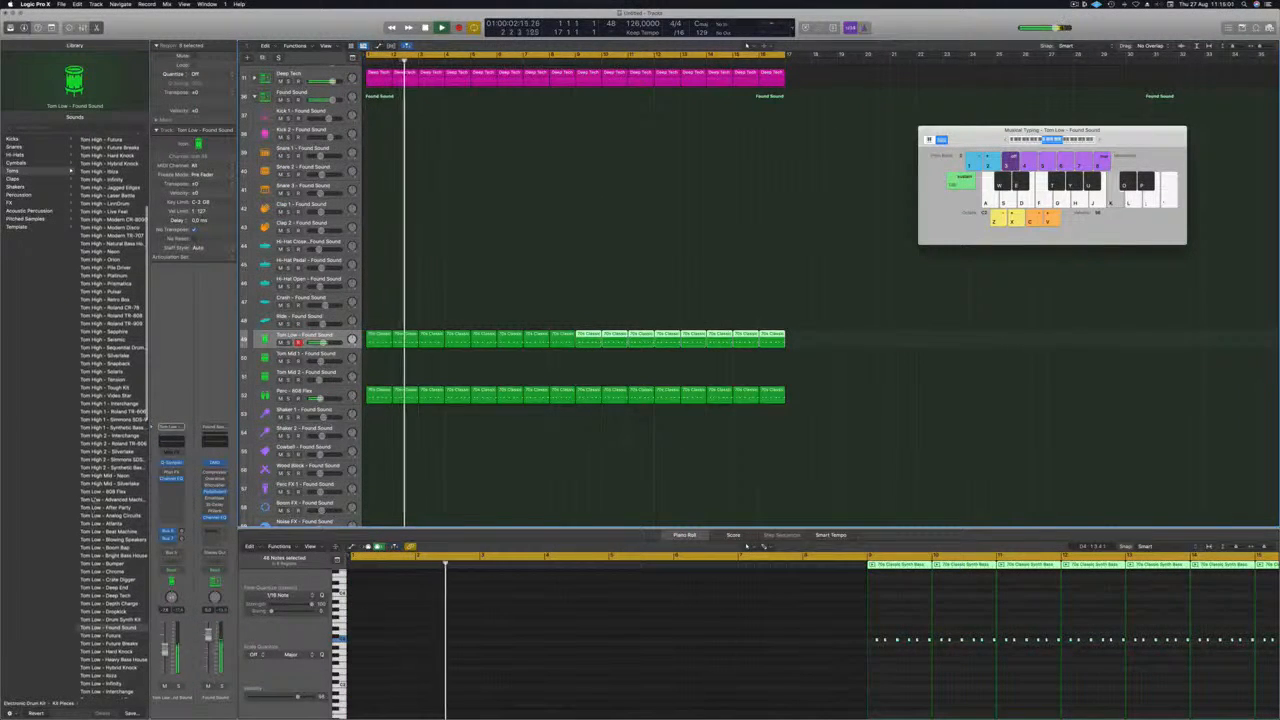
scroll(91, 538, "down", 9)
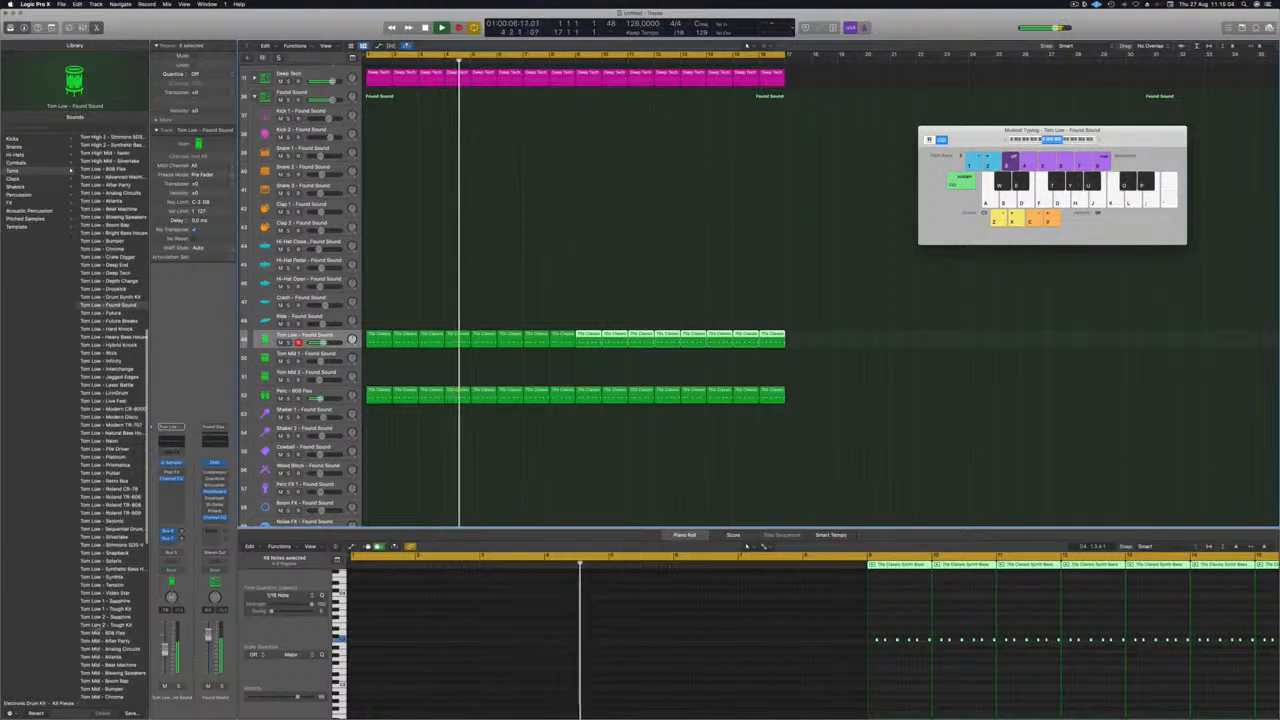
left_click(106, 625)
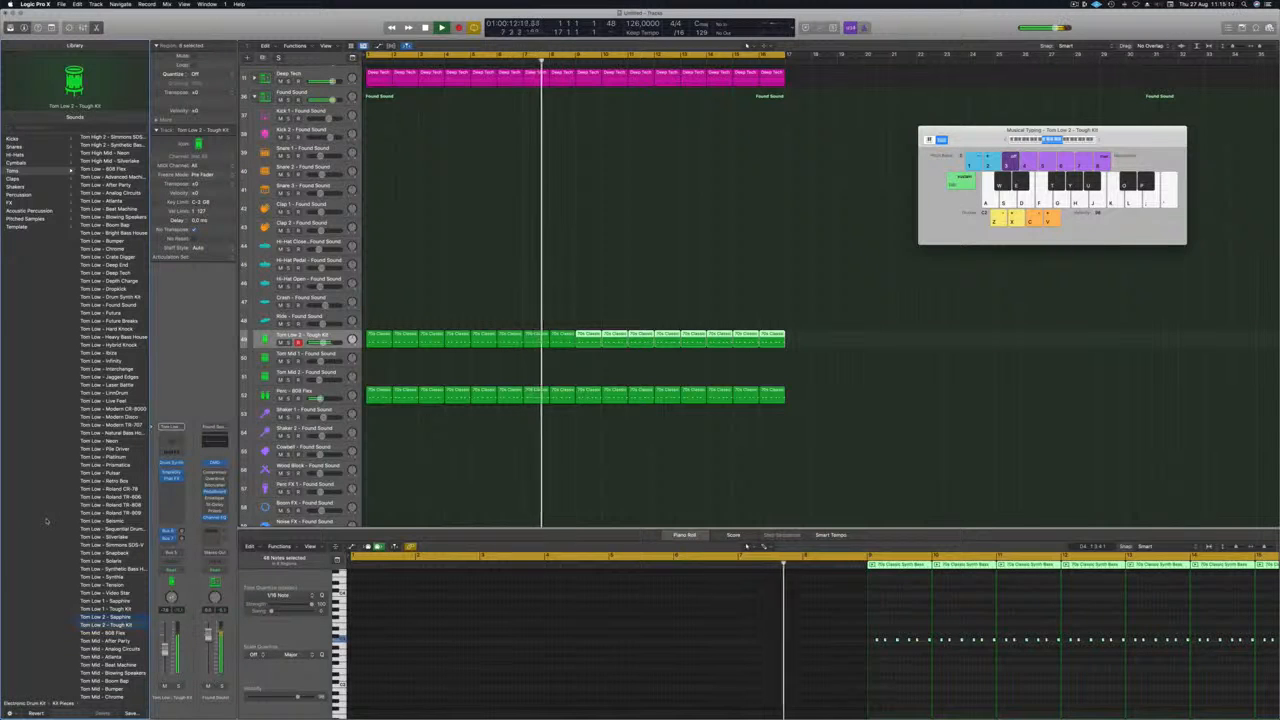
key("Up")
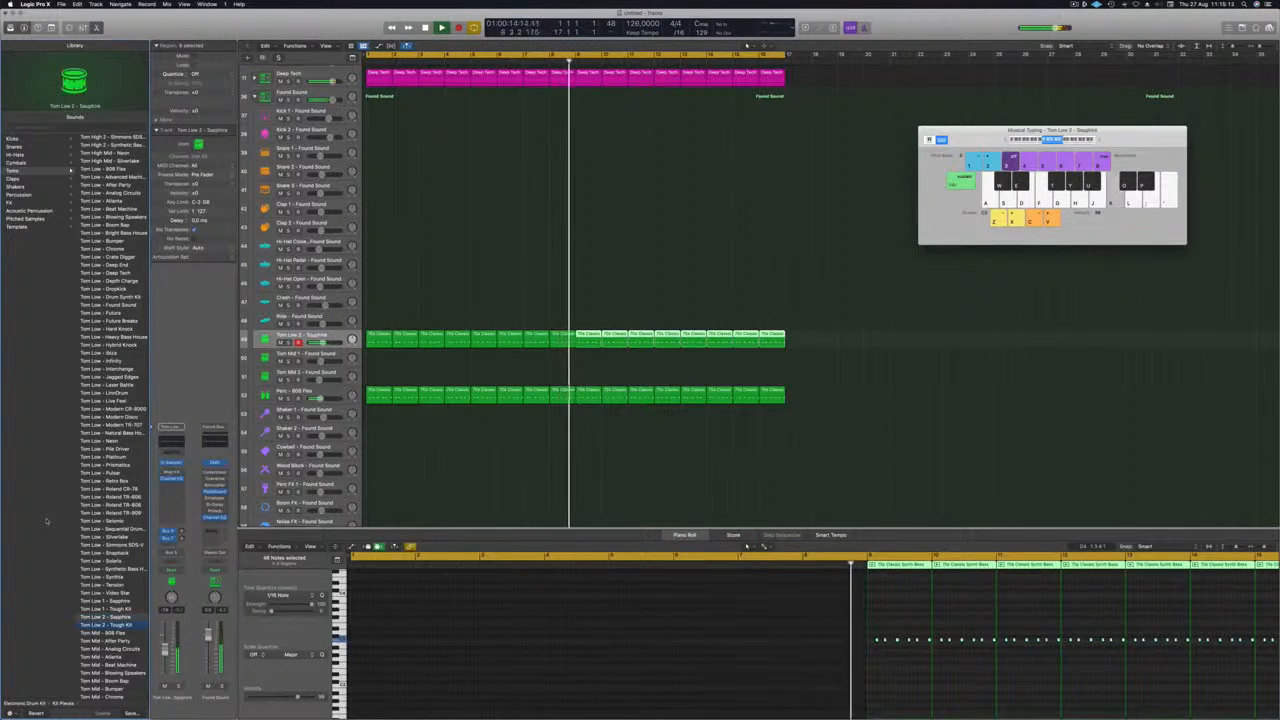
key("Down")
key("space")
key("space")
Transpose the notes of all the Tom Low 2 - Tough Kit regions upward.
left_click(304, 336)
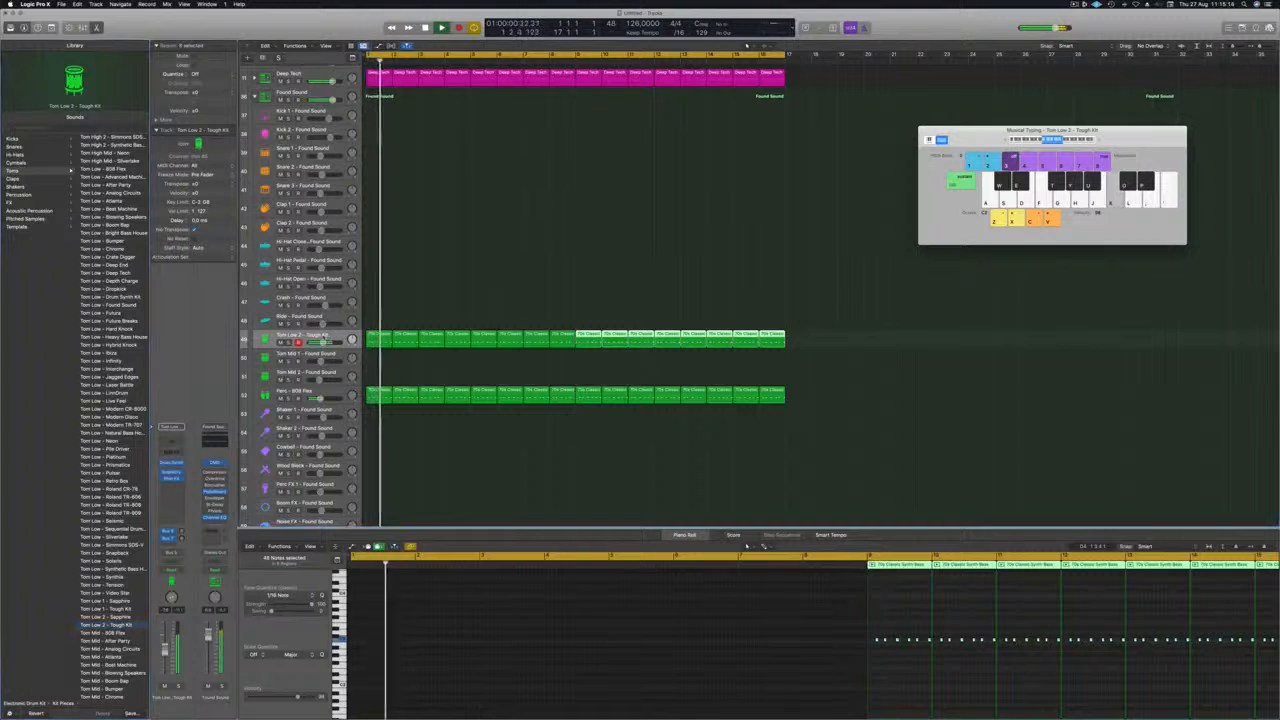
scroll(436, 615, "down", 5)
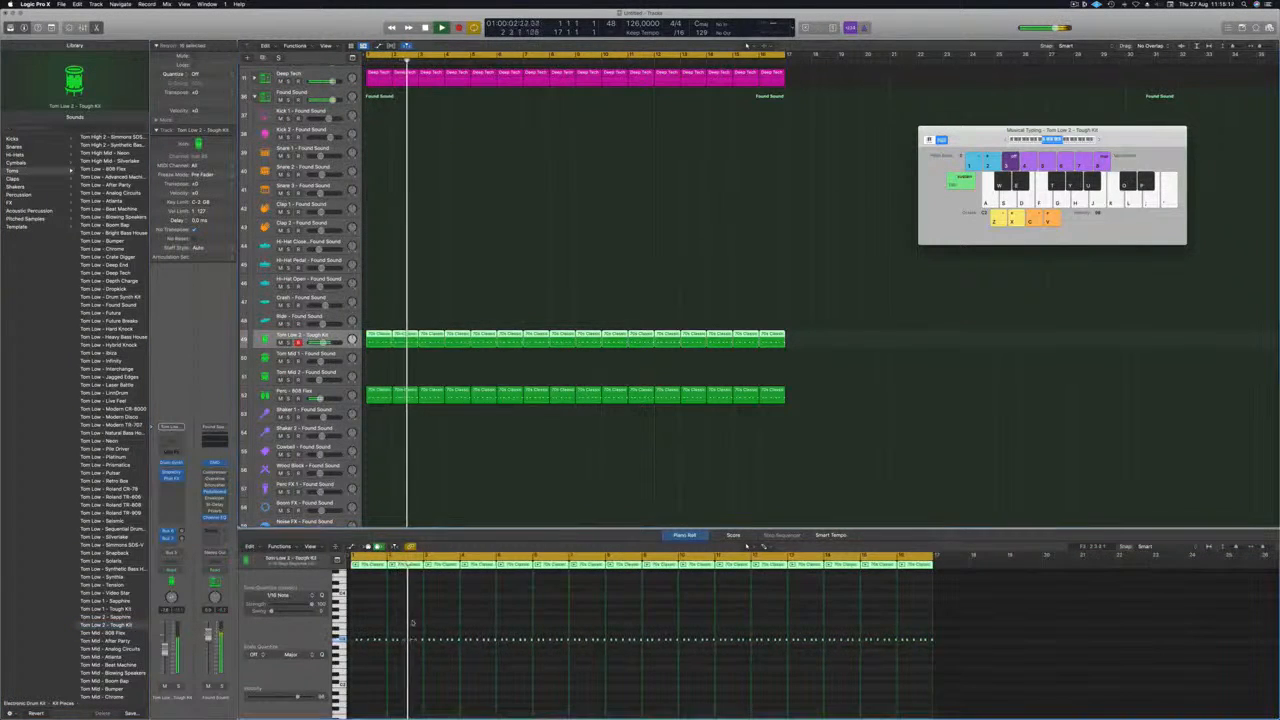
left_click(411, 623)
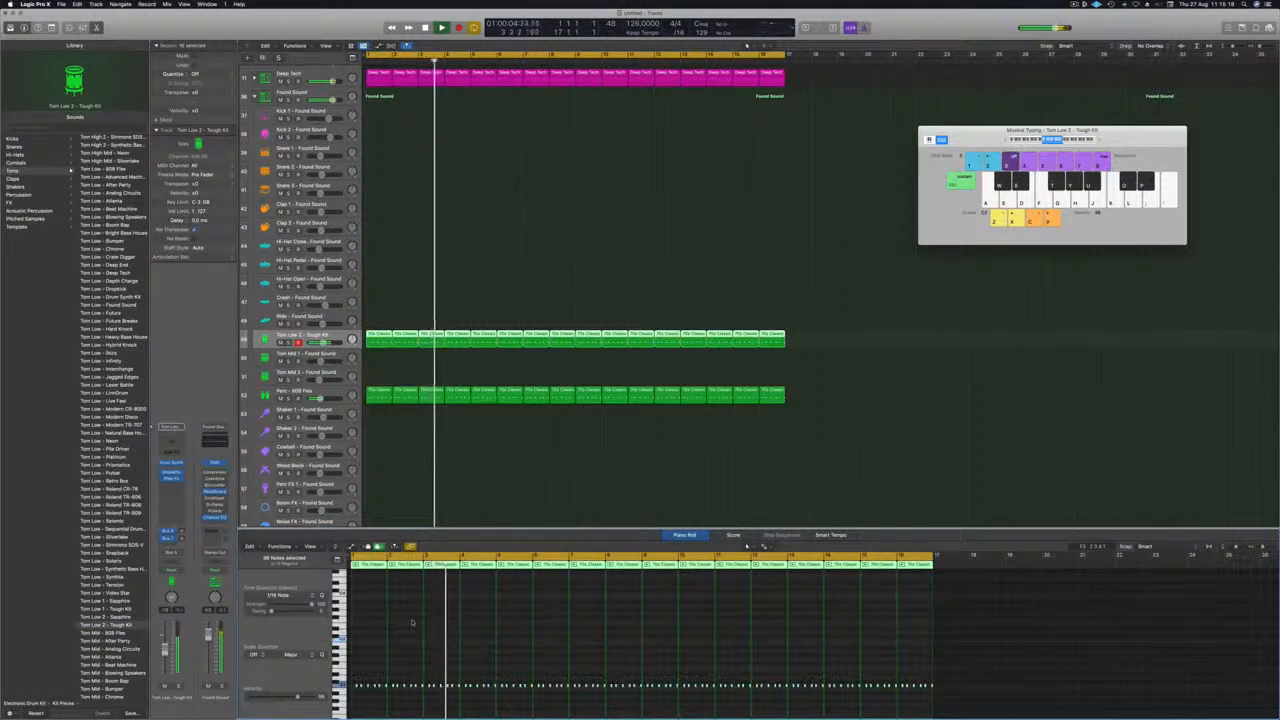
key("alt+Up")
key("alt+Up")
key("alt+Up")
key("alt+Up")
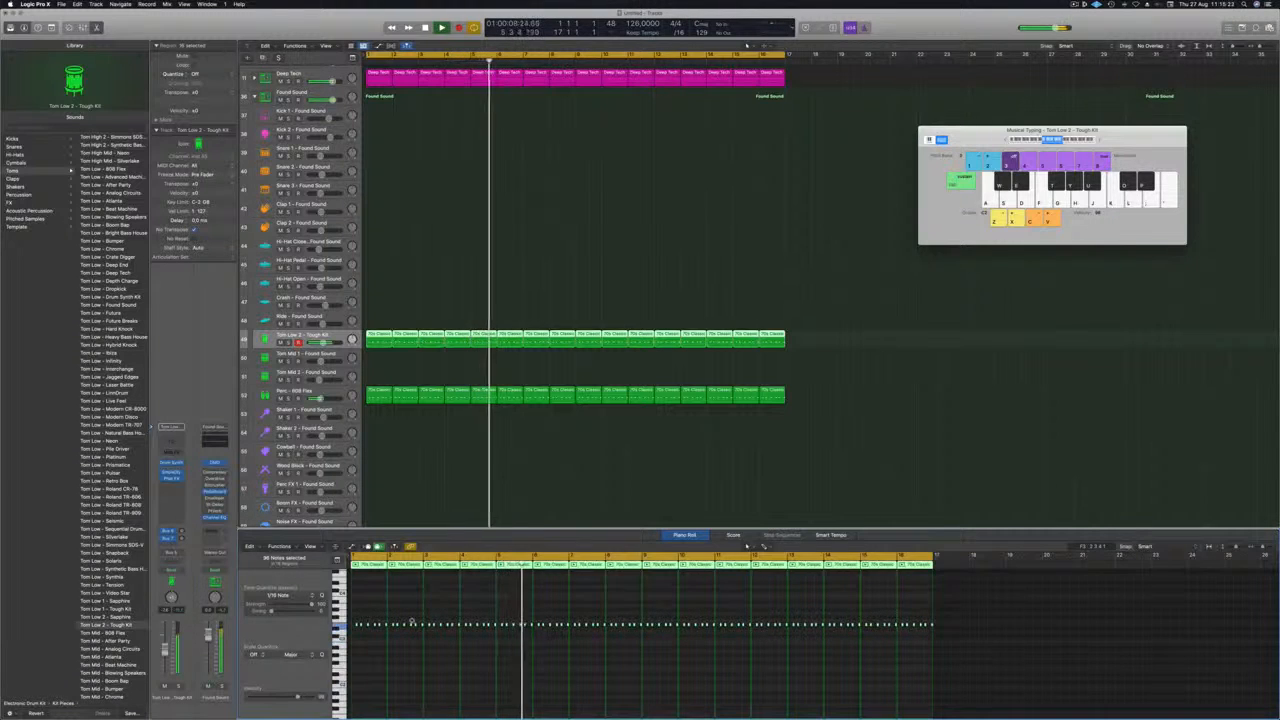
key("alt+Up")
key("alt+Up")
key("alt+Up")
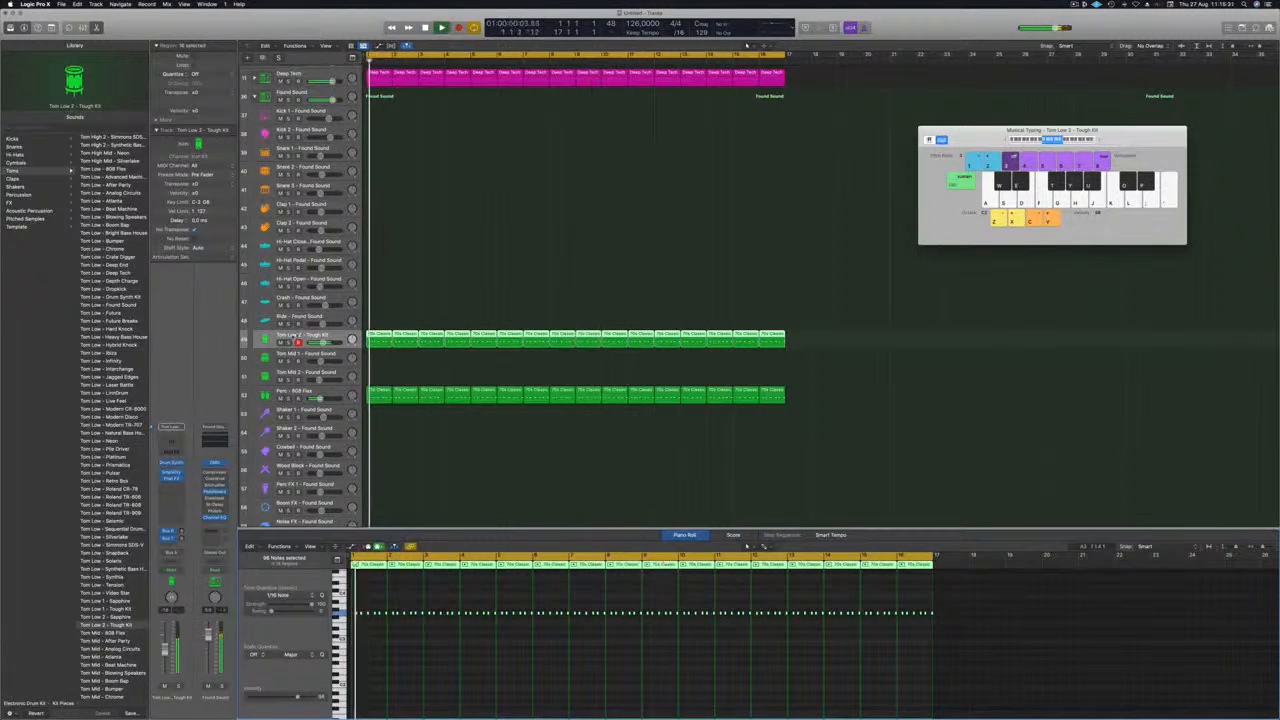
Open the Tom Low 2 track's Drum Synth and adjust the Deep Tom's tone and decay during playback.
key("Return")
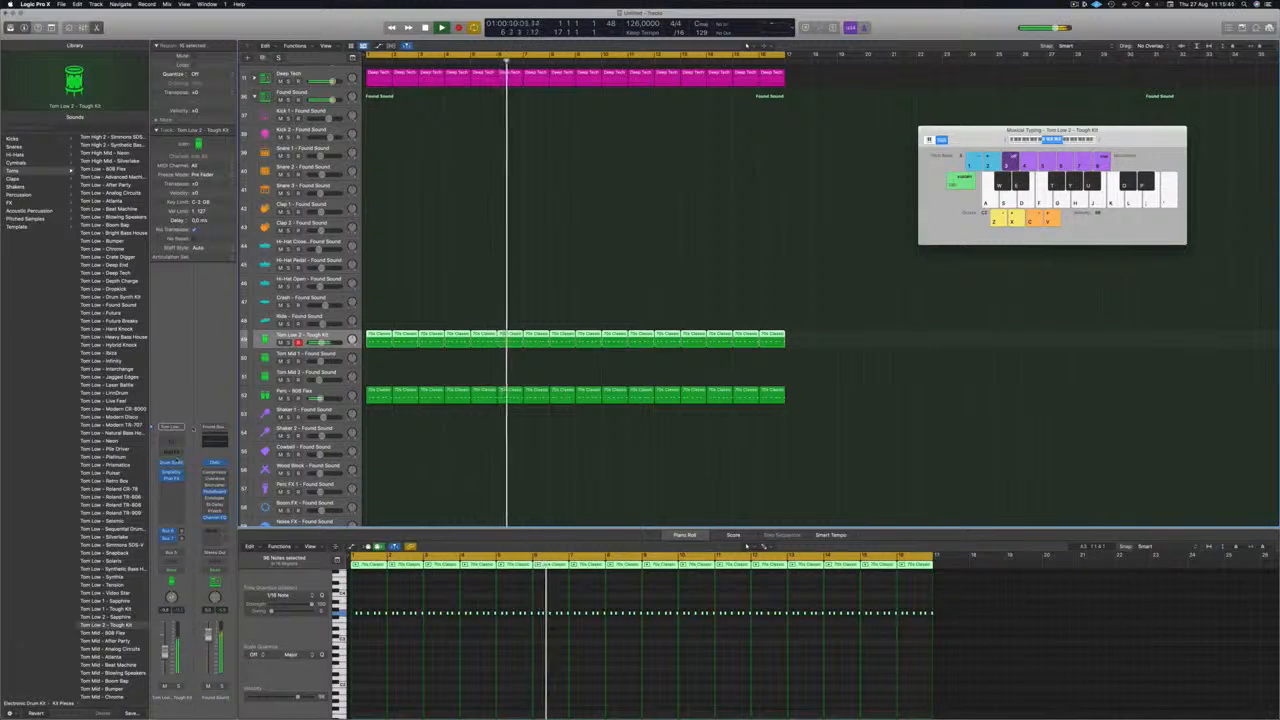
left_click(171, 464)
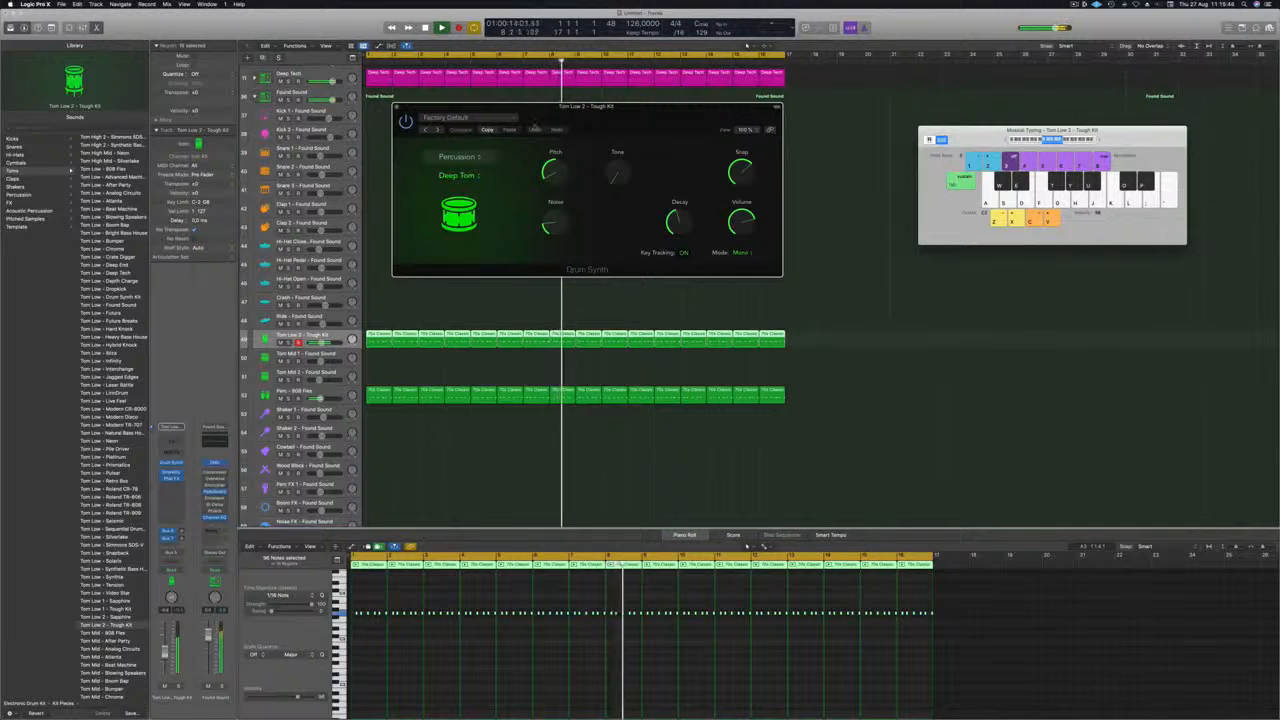
left_click_drag(630, 115, 724, 205)
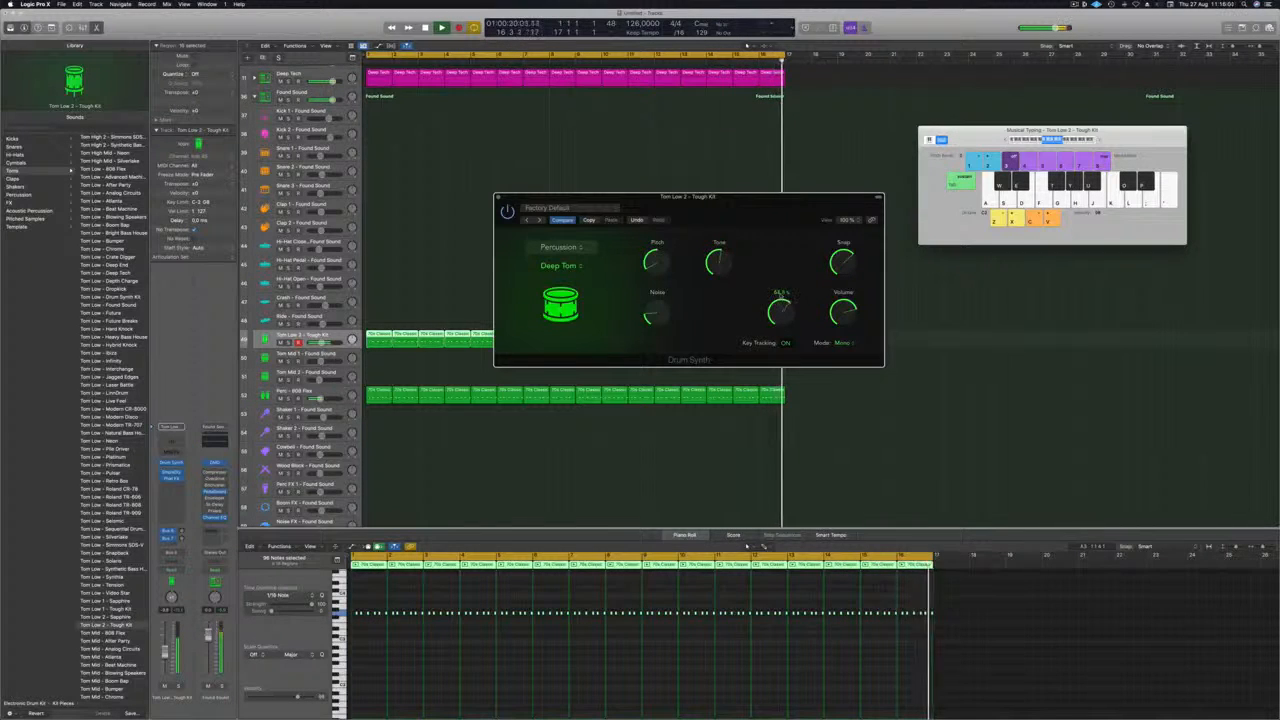
left_click_drag(782, 303, 782, 307)
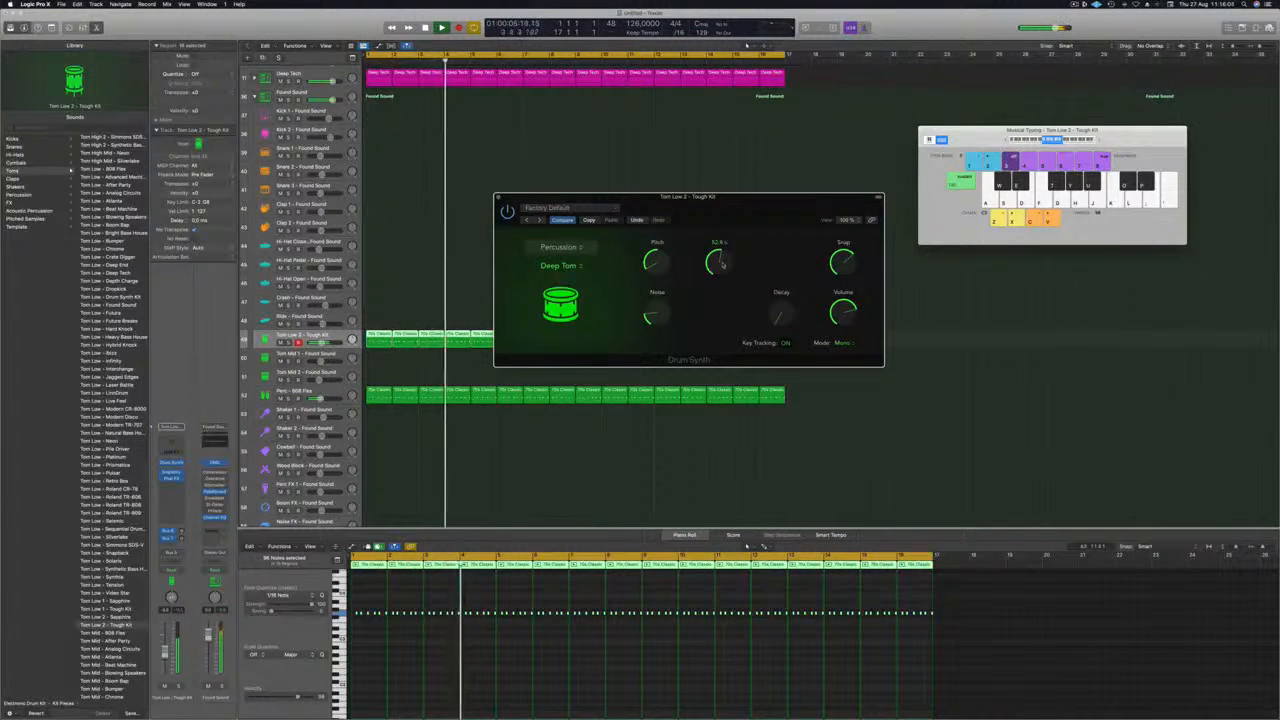
key("space")
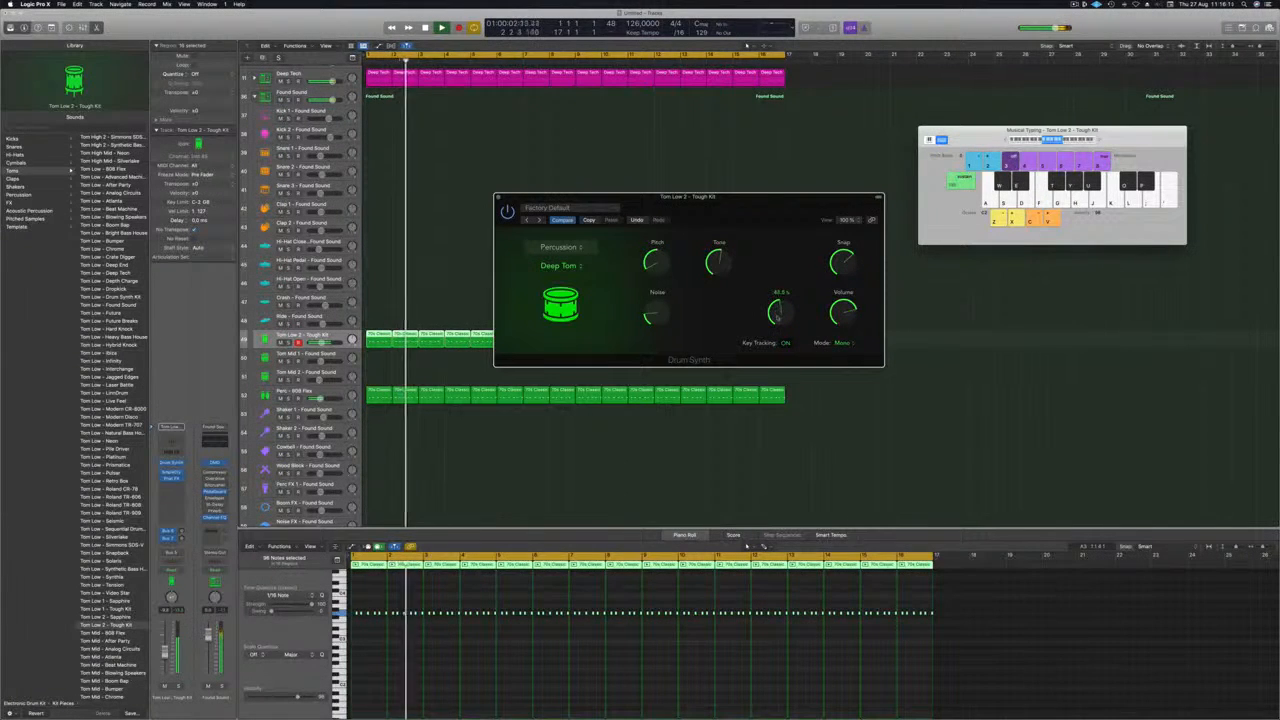
Try the Poly mode for the Deep Tom and return it to Mono.
left_click(843, 343)
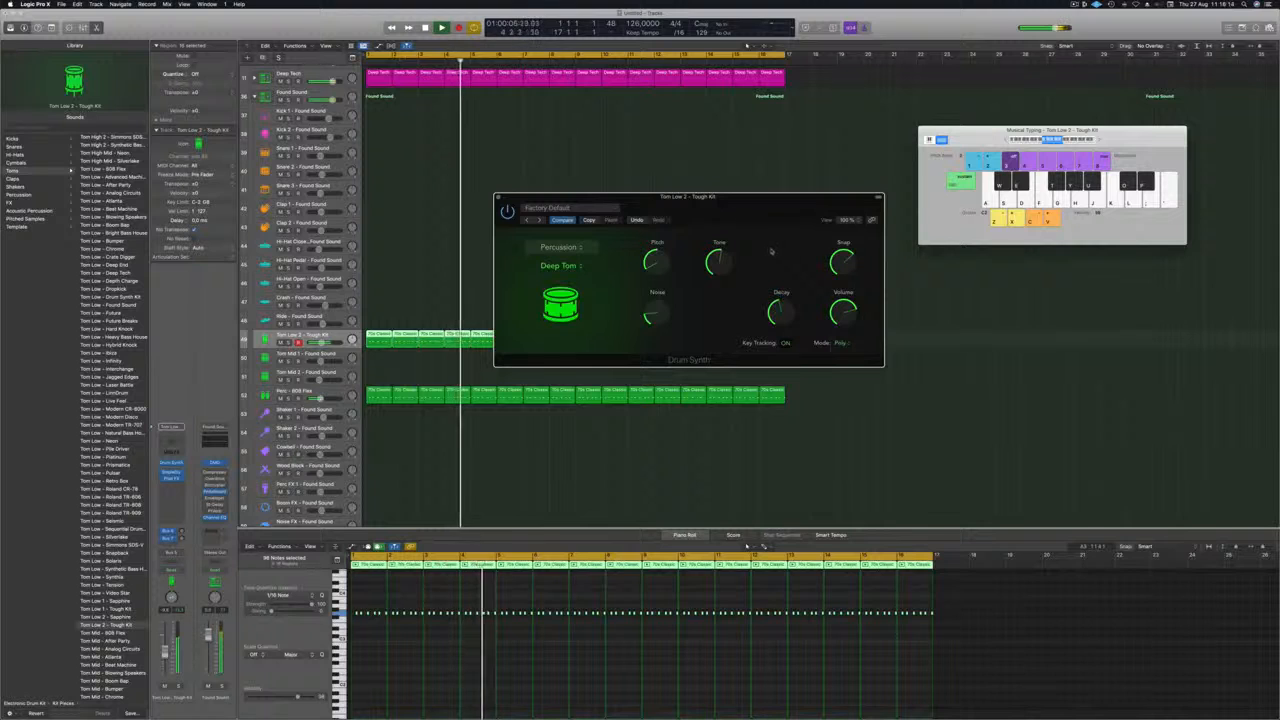
left_click(844, 344)
left_click(842, 336)
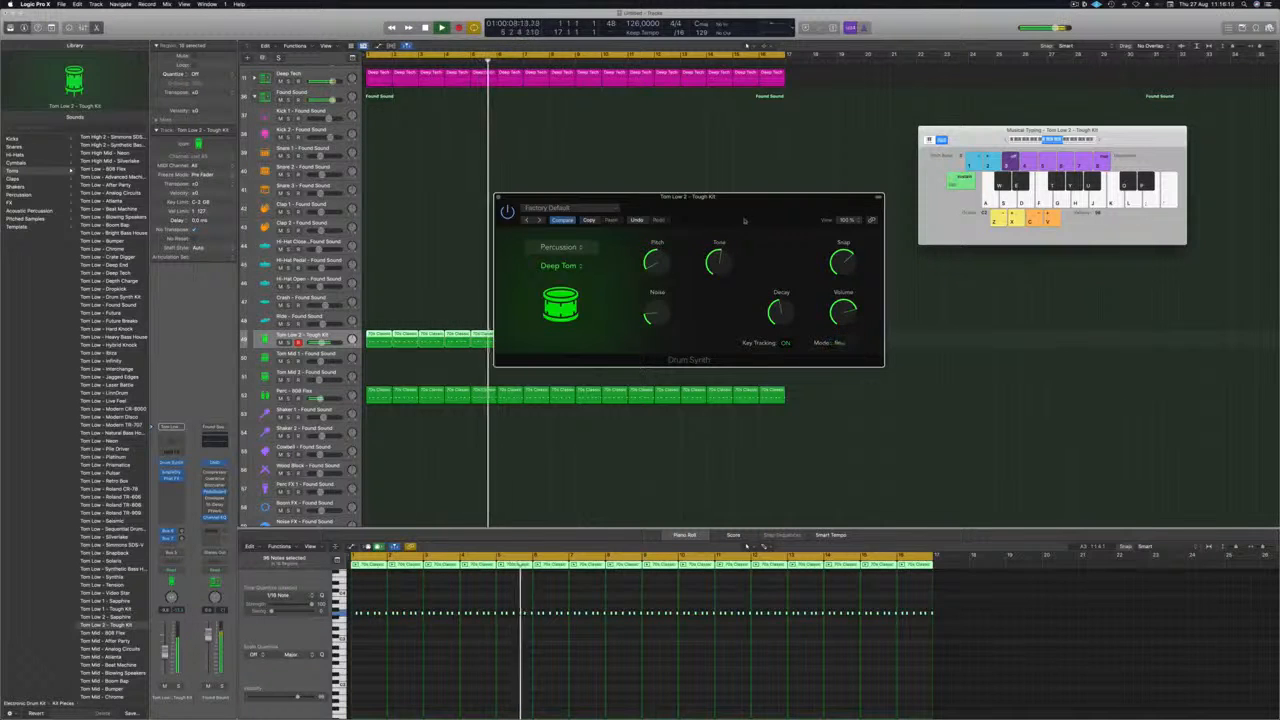
Audition the Tom Low 2 - Tough Kit track in solo and replay the full mix from the start.
left_click_drag(744, 220, 724, 203)
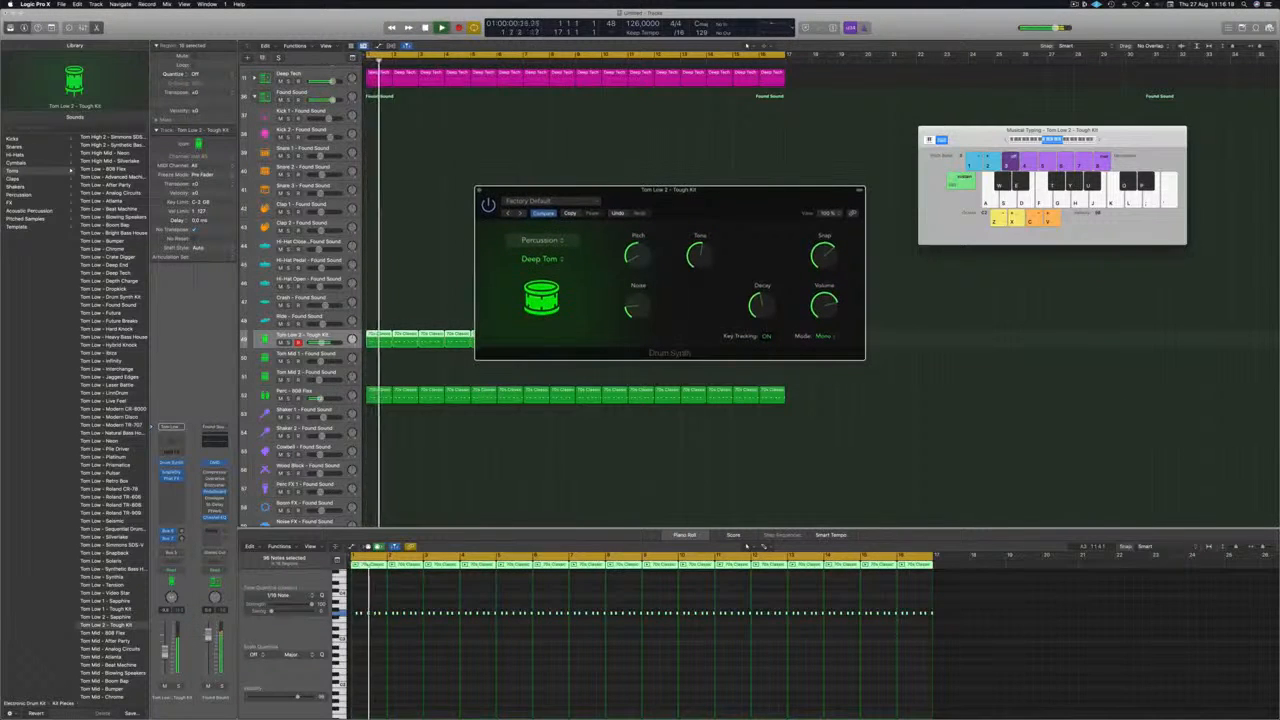
left_click(289, 343)
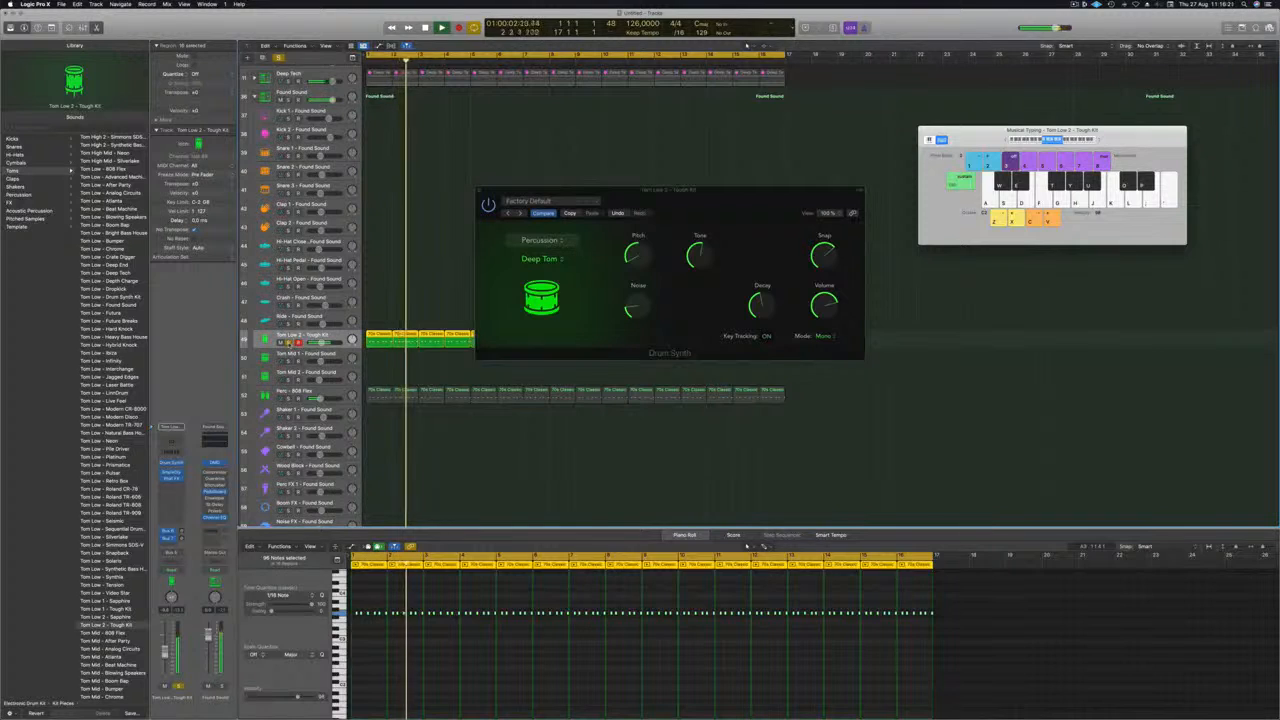
left_click(289, 343)
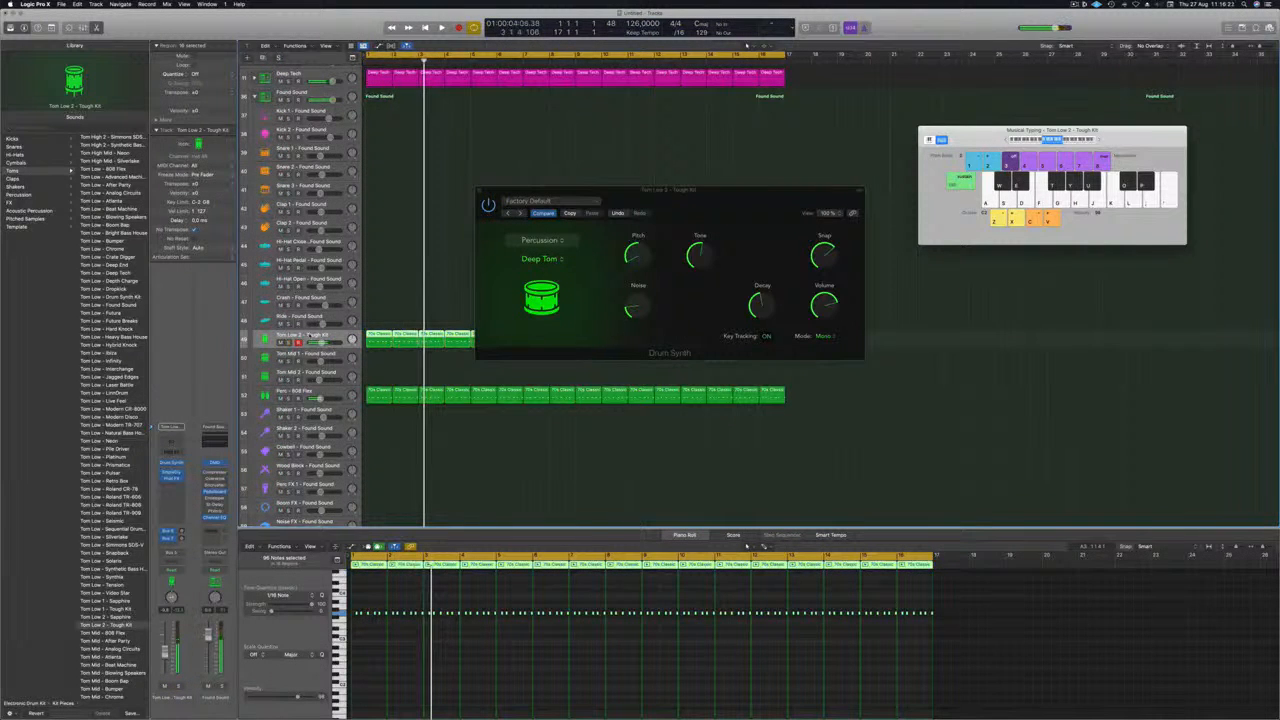
key("Return")
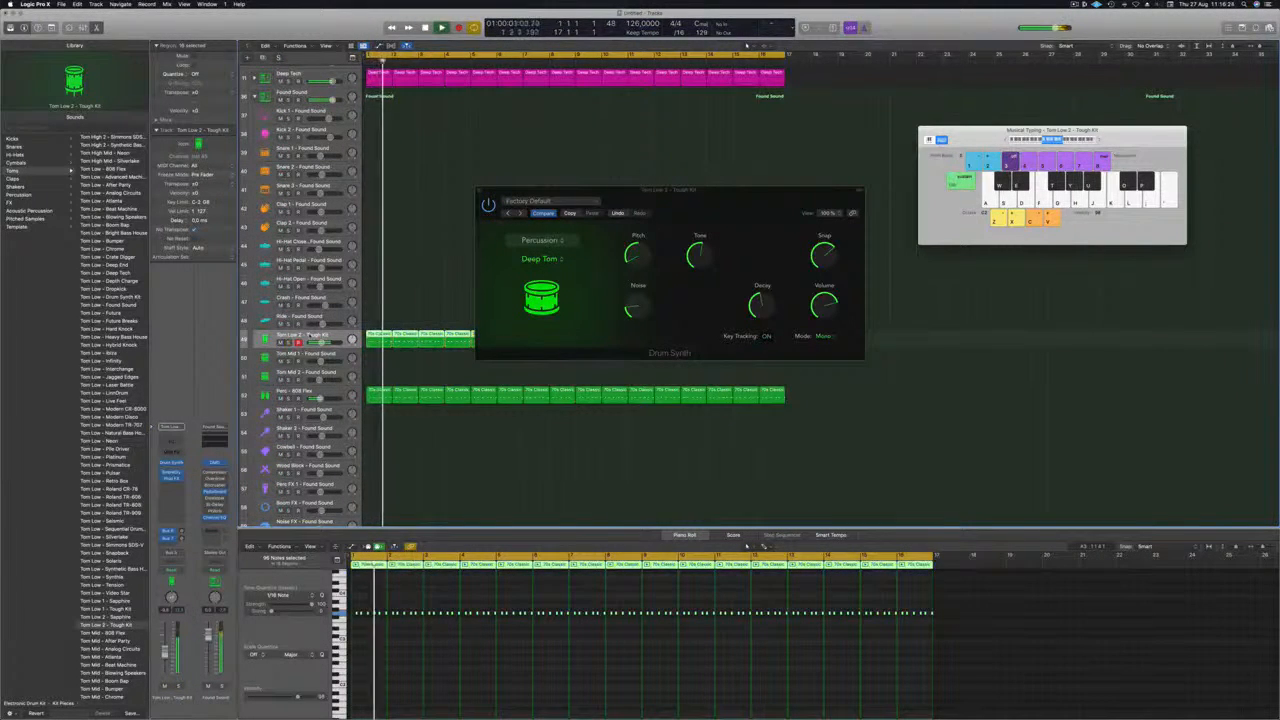
Lower the Tom Low 2 track's volume slightly, compare the mix with it muted and unmuted, and close Drum Synth.
left_click_drag(675, 193, 663, 194)
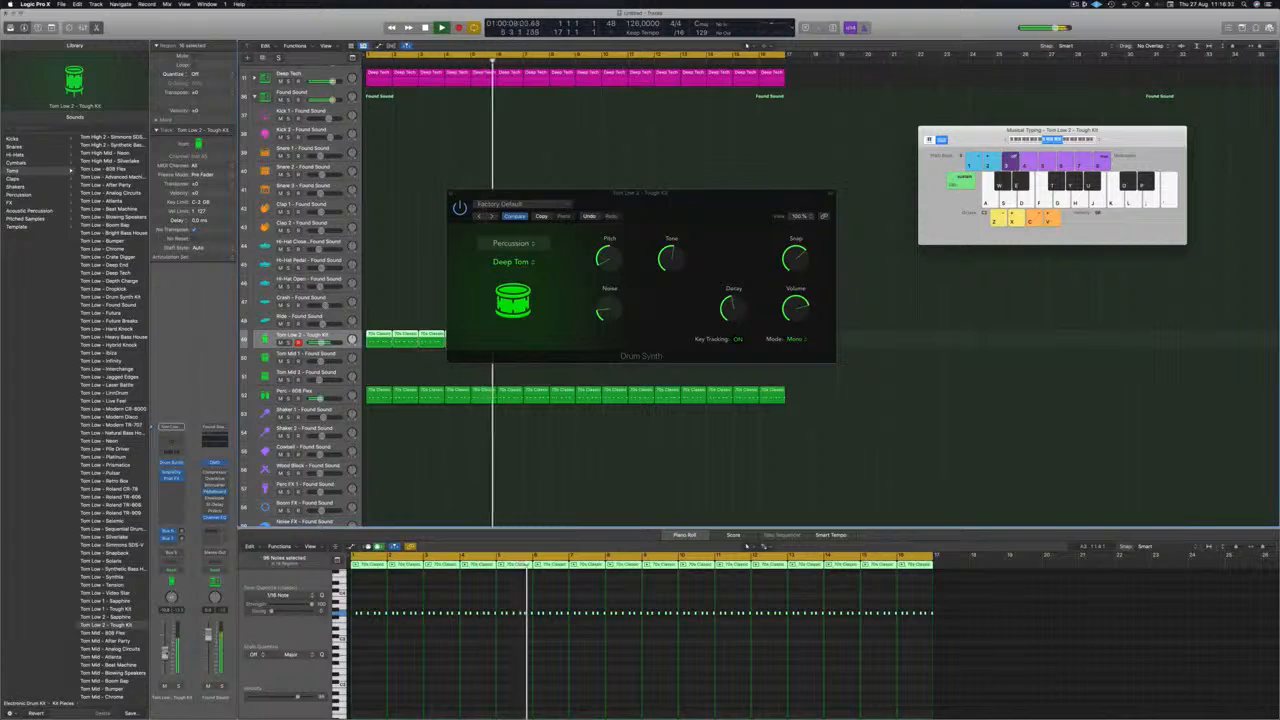
left_click(165, 687)
left_click(165, 687)
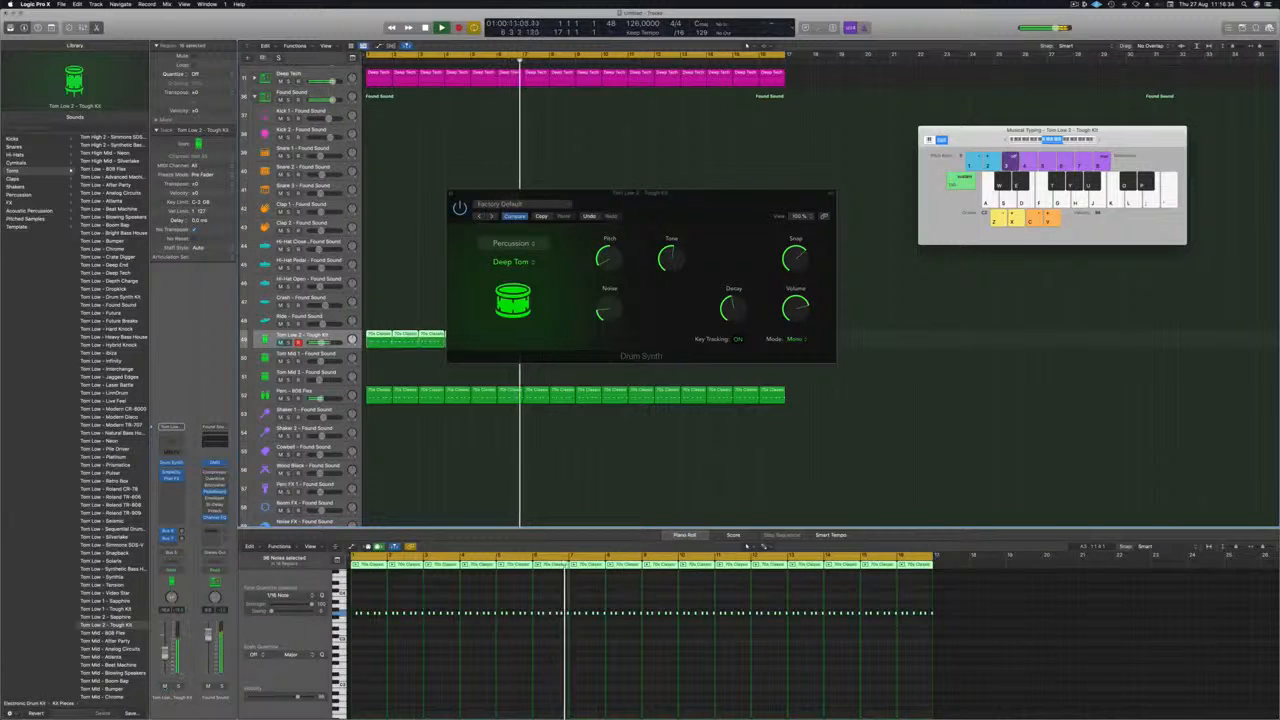
left_click(165, 687)
left_click(165, 687)
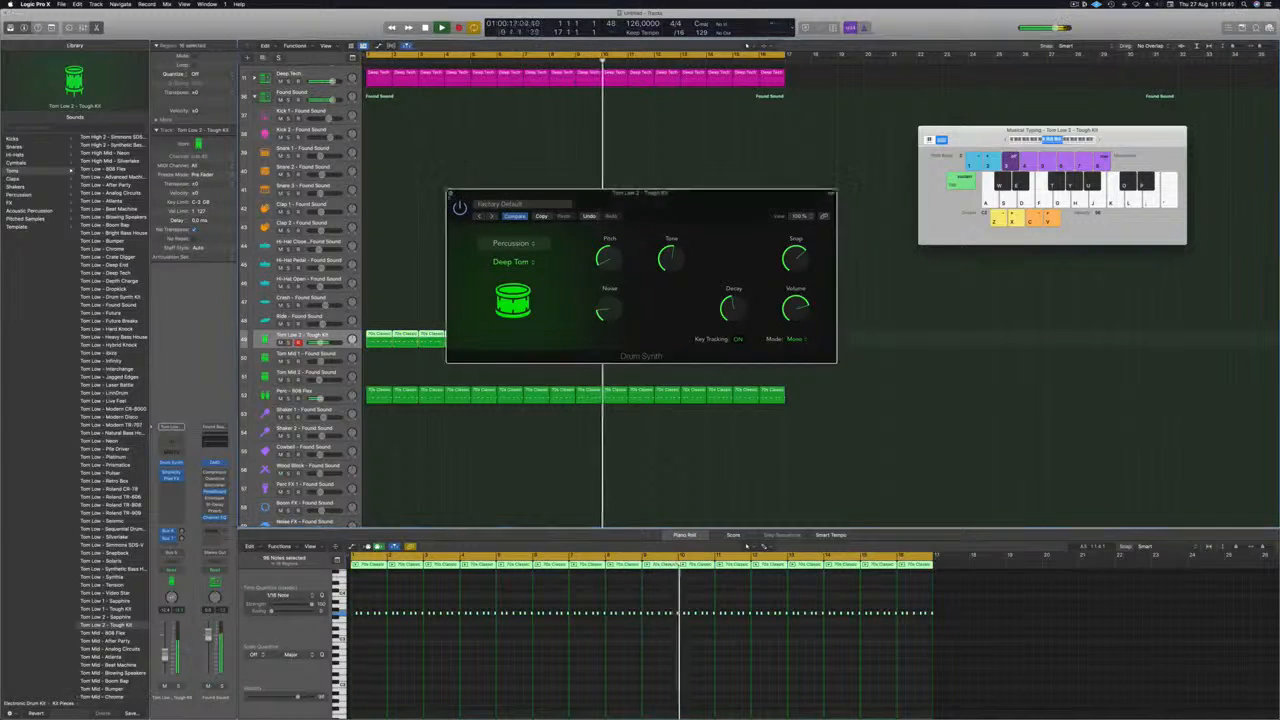
left_click(452, 193)
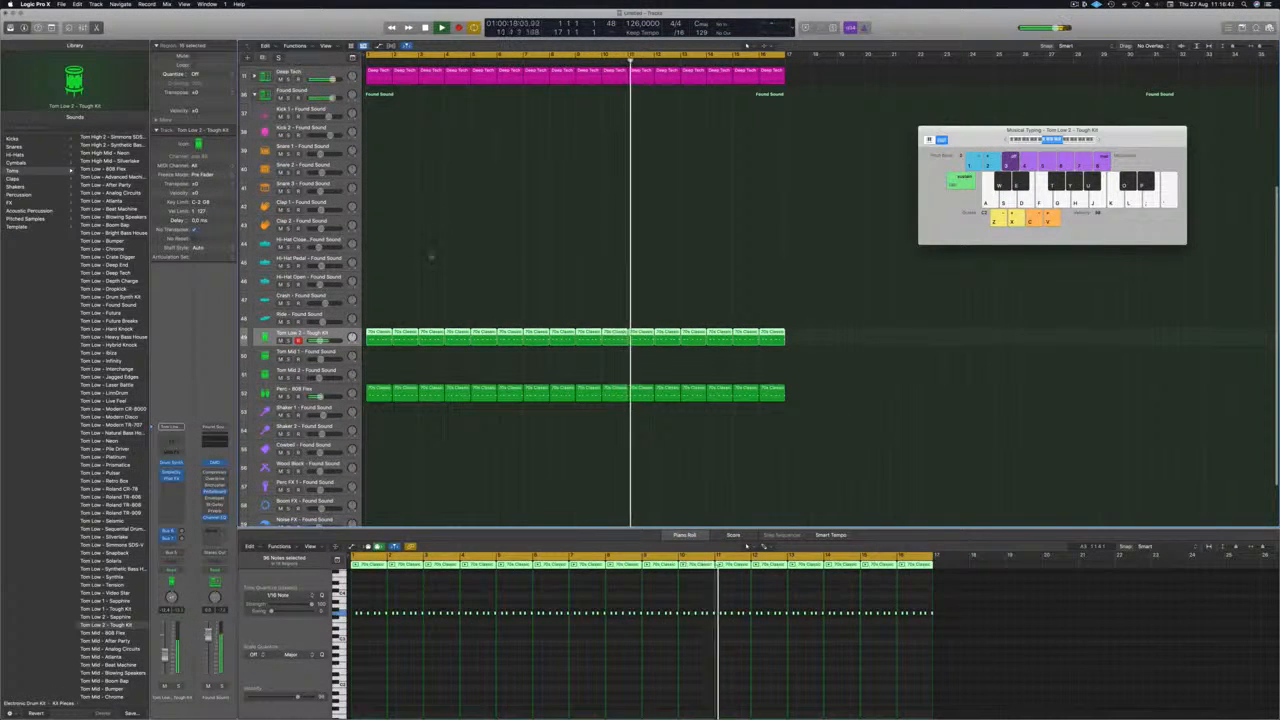
Copy the first tom region to bar 1 of the Ride - Found Sound track and keep only its first note.
left_click(378, 335)
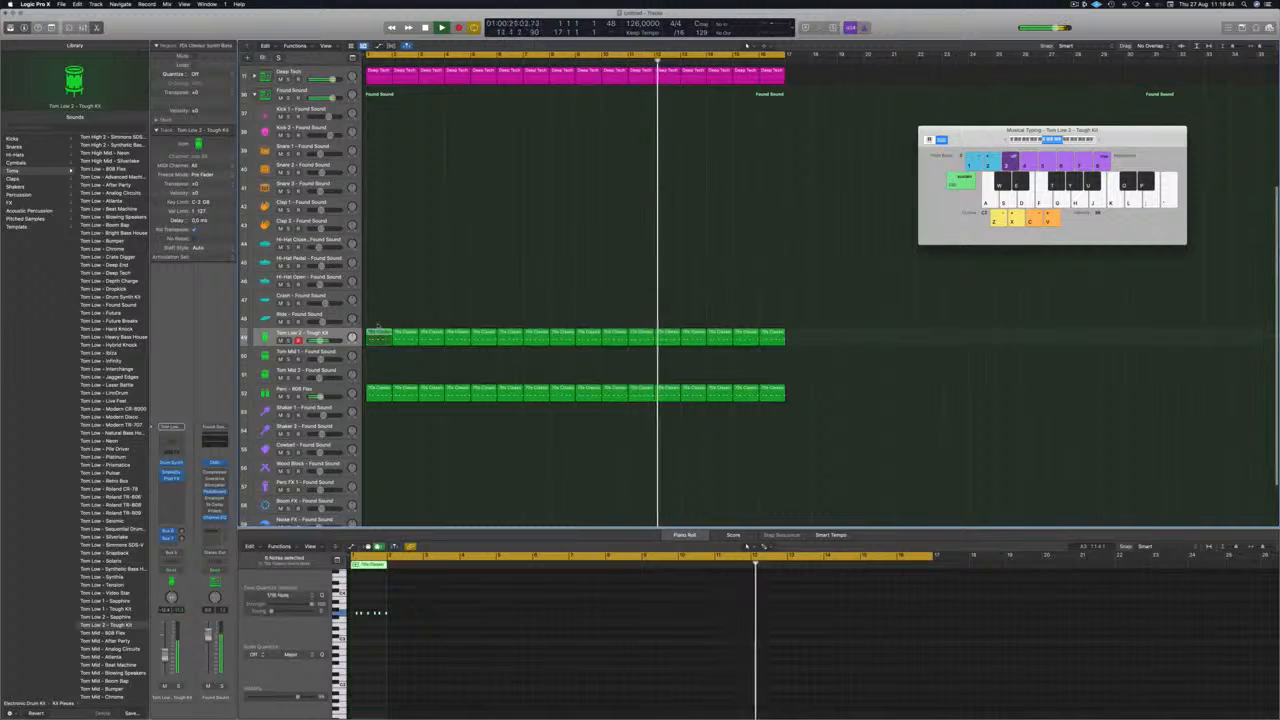
left_click_drag(378, 335, 378, 318)
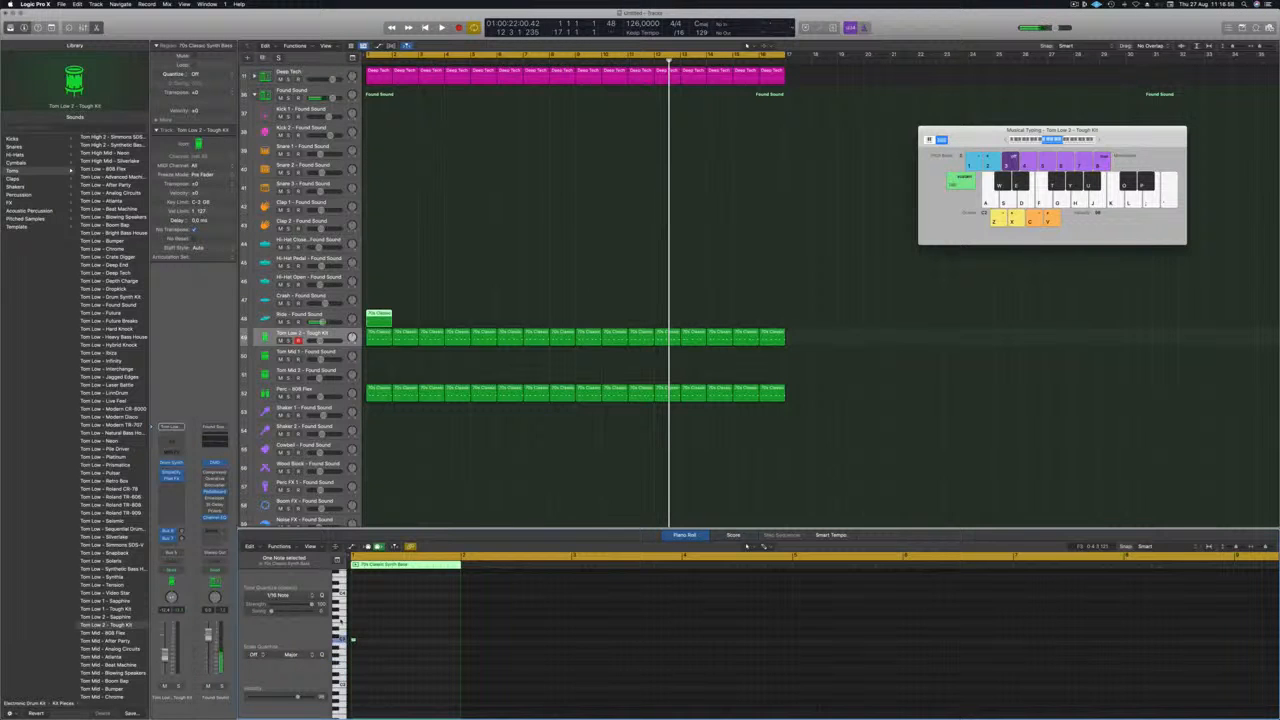
key("Return")
key("space")
key("Up")
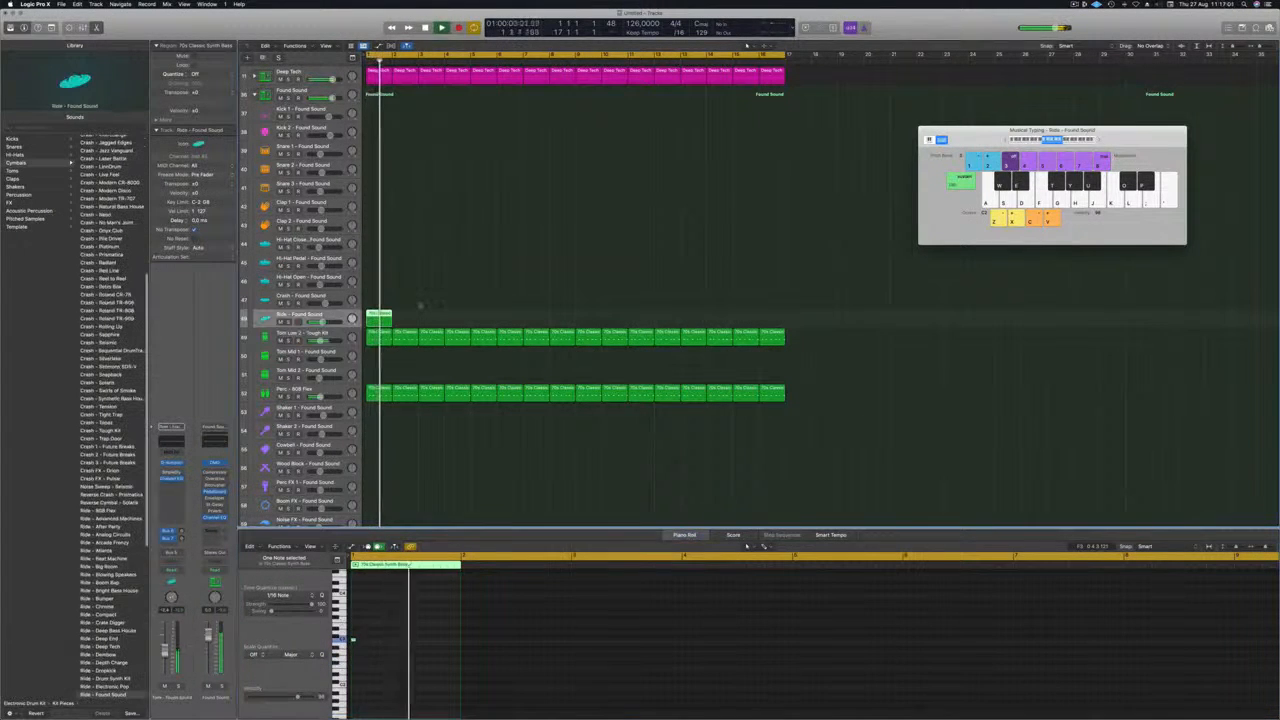
Repeat the Ride - Found Sound region in every second bar from bar 1 to bar 15.
left_click_drag(381, 316, 486, 318)
left_click(380, 315, "shift")
left_click(431, 317, "shift")
left_click(380, 317, "shift")
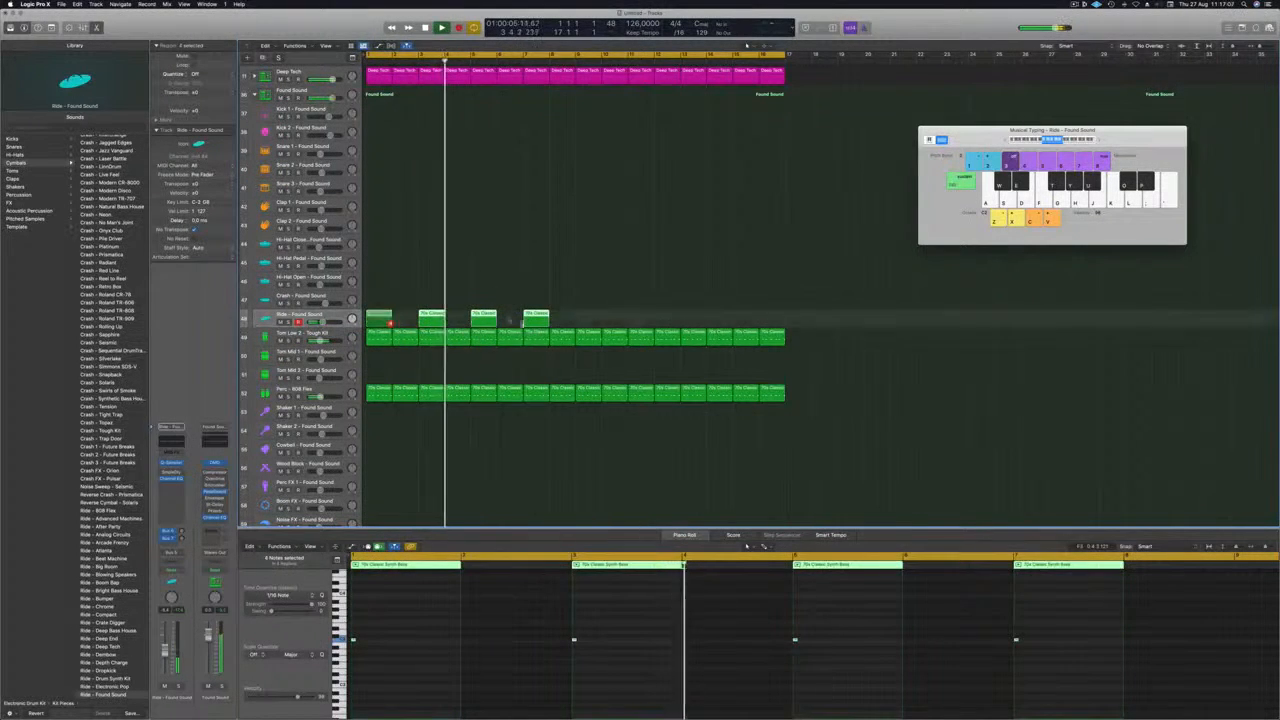
left_click_drag(379, 317, 587, 322)
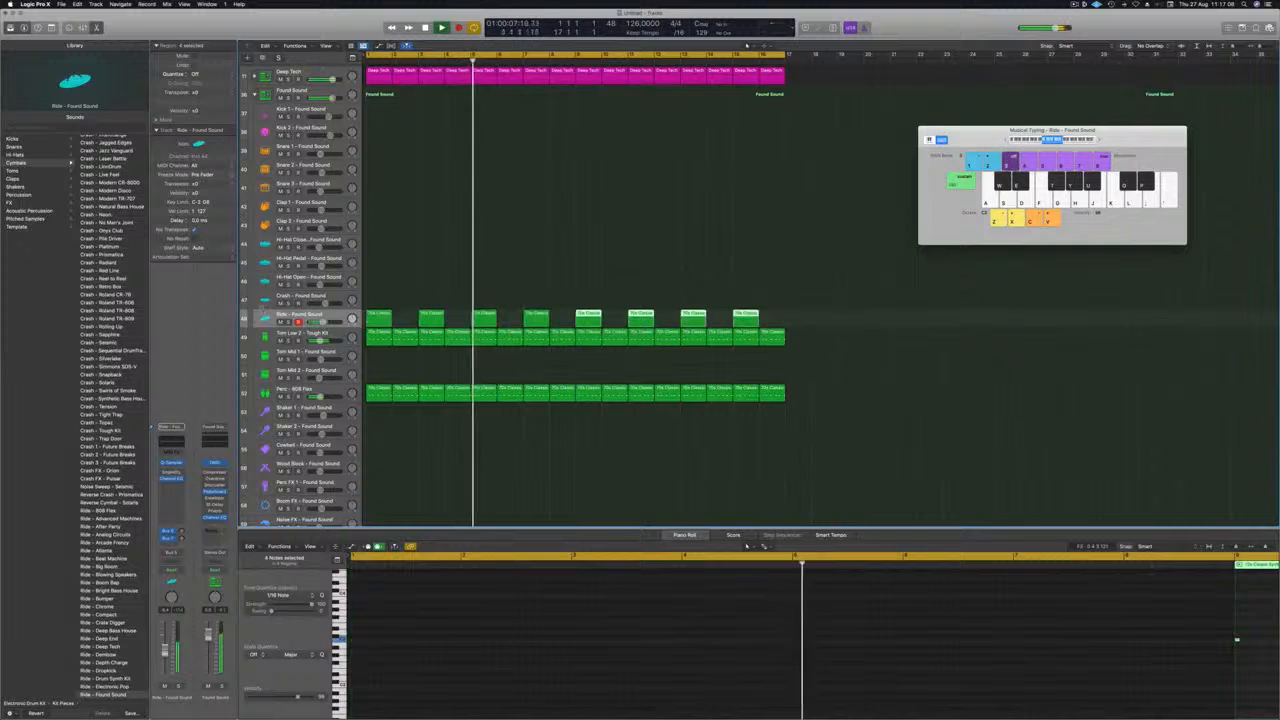
Browse the cymbal patches, load Crash - Chrome on the ride track and replay the mix from the start.
scroll(97, 406, "down", 10)
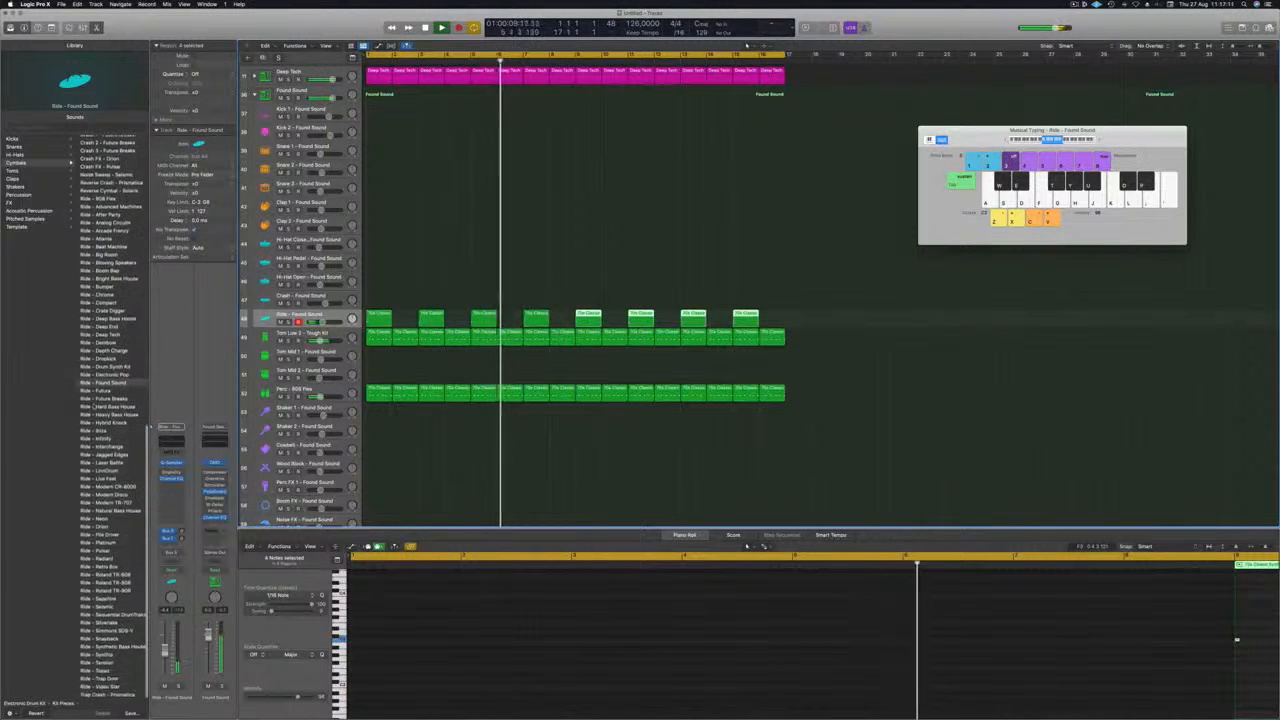
scroll(97, 406, "up", 5)
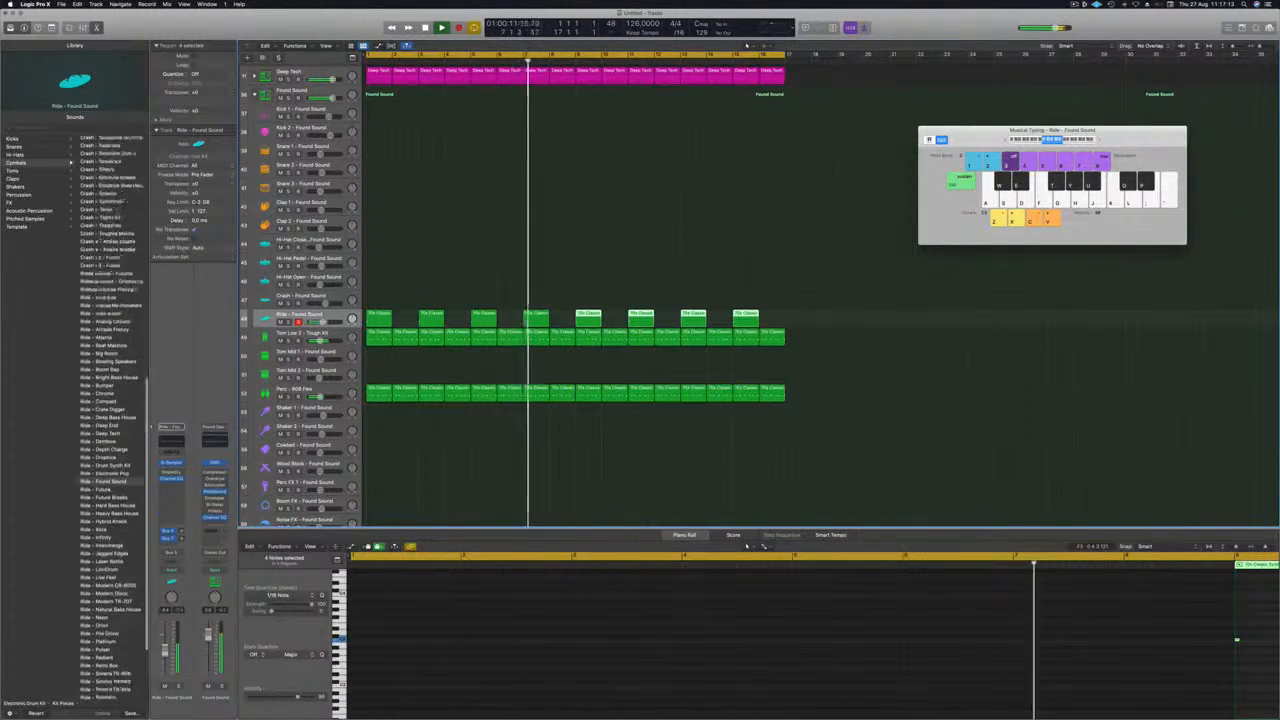
scroll(97, 406, "up", 15)
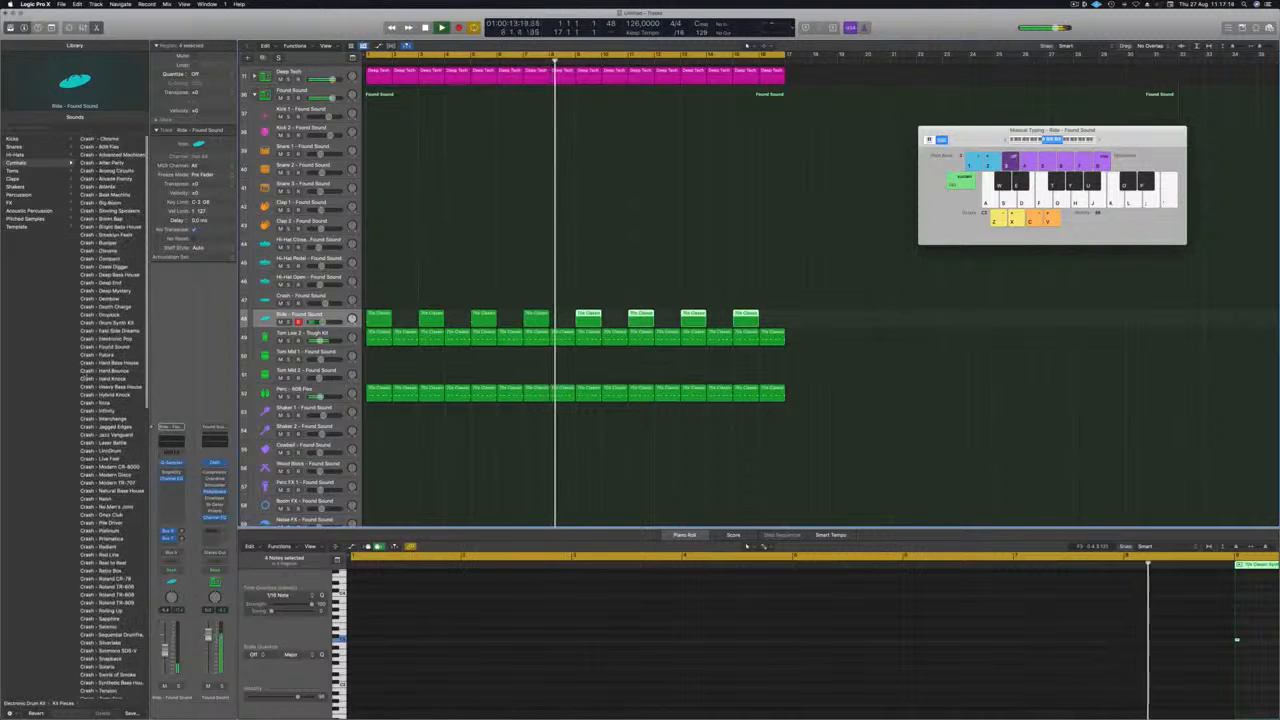
left_click(112, 139)
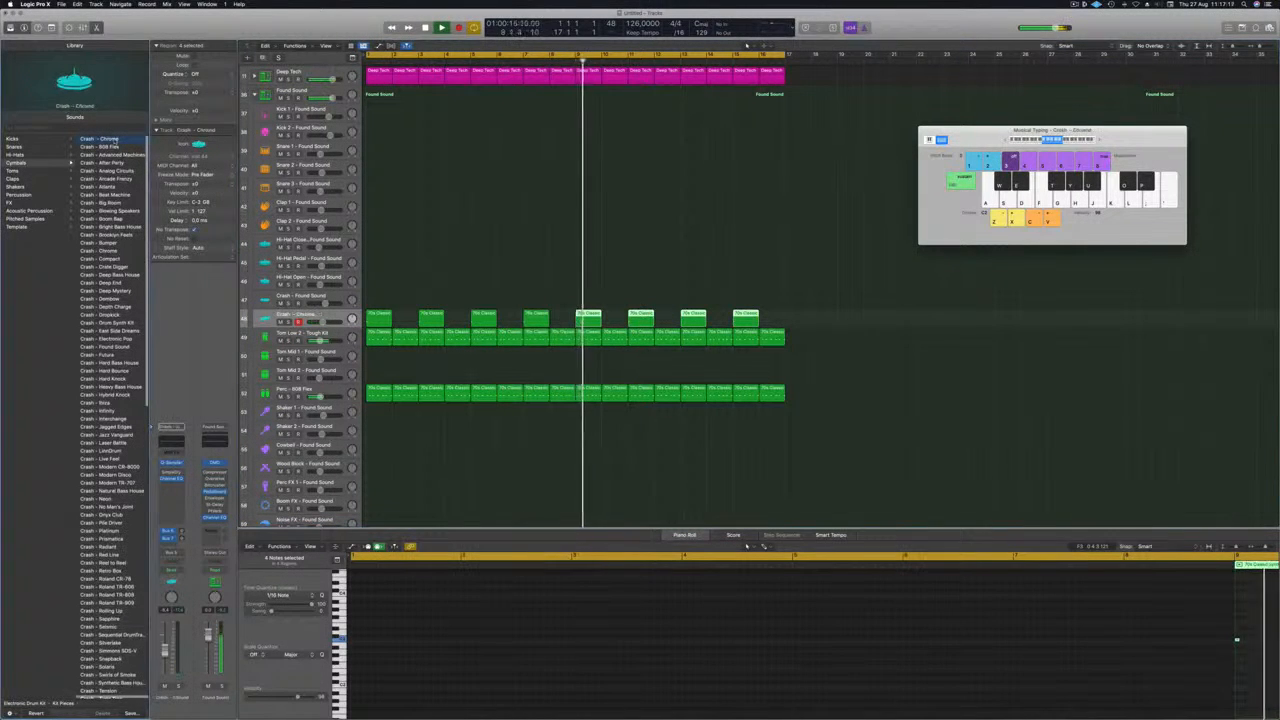
key("Return")
key("space")
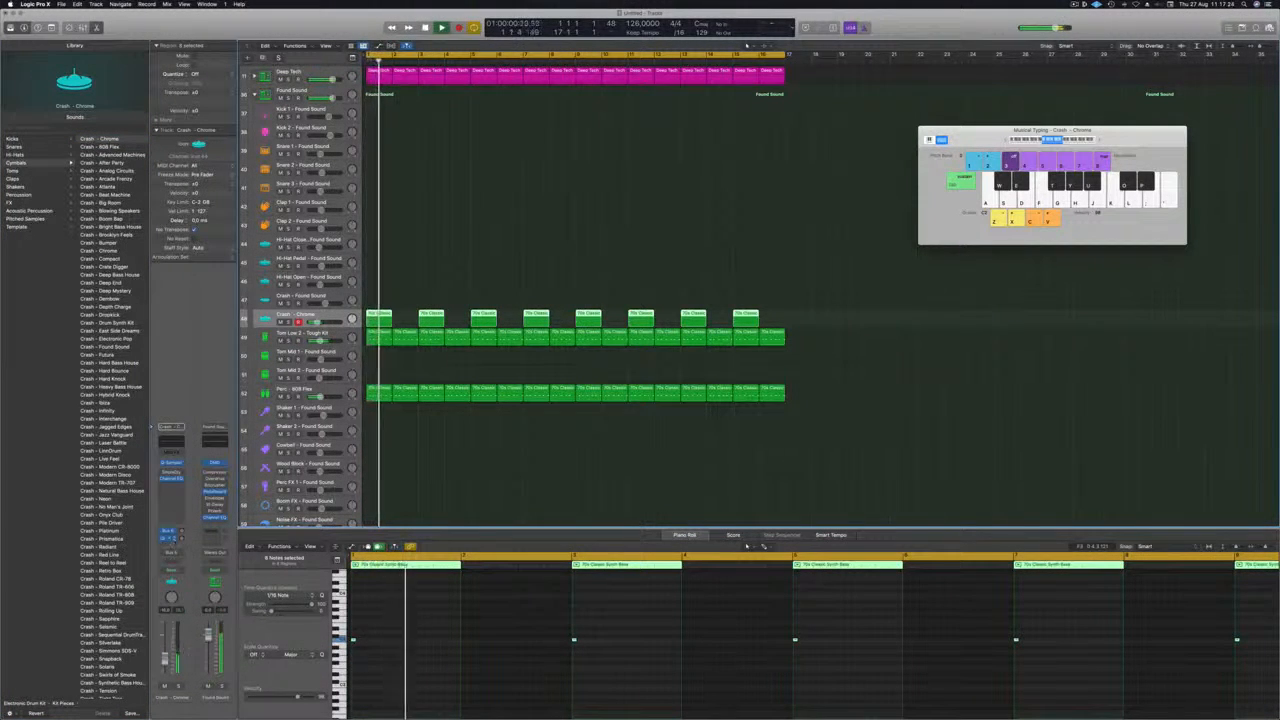
Add sends from the Crash - Chrome track to the existing delay on Bus 9 and to the unused Bus 10.
left_click(170, 532)
mouse_move(168, 554)
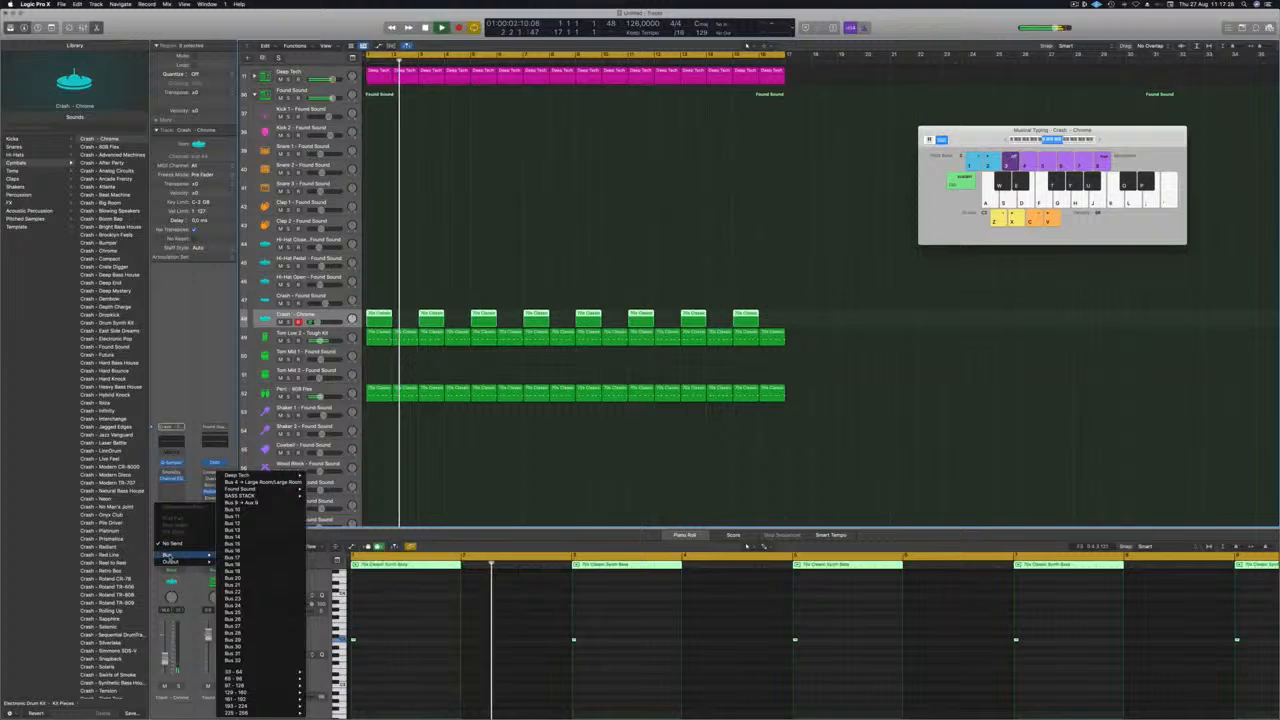
left_click(250, 513)
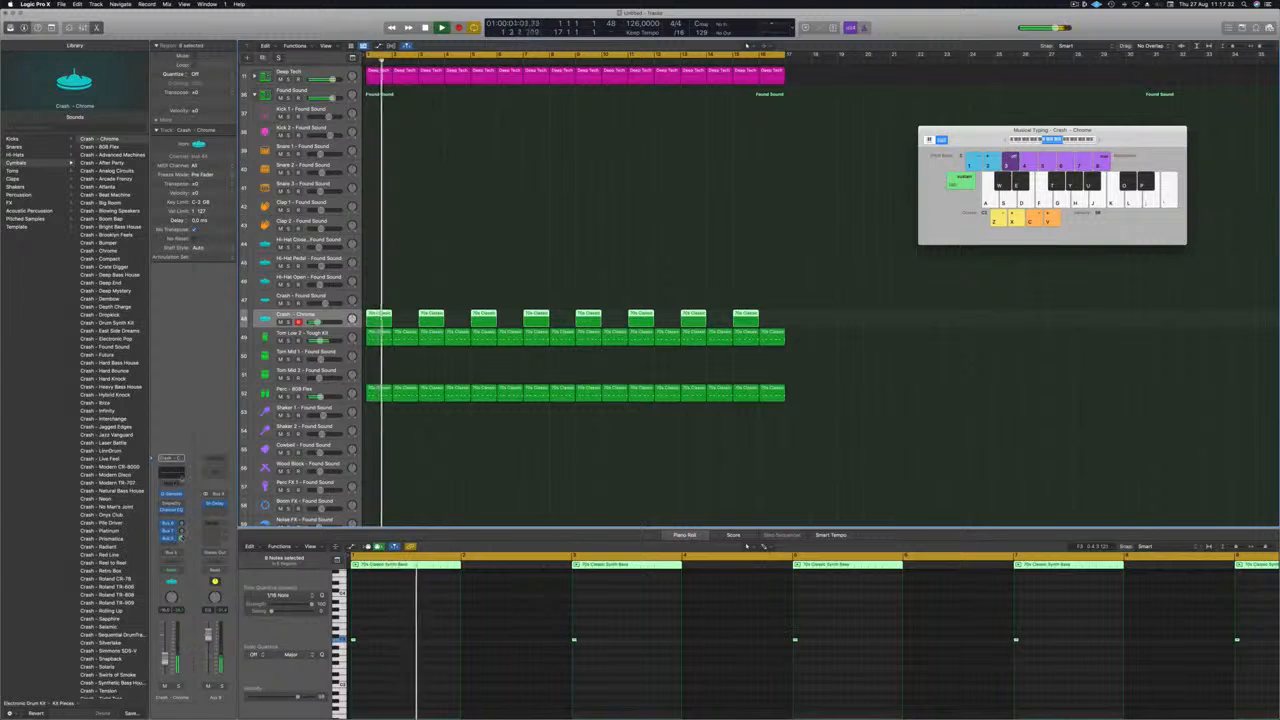
left_click(169, 541)
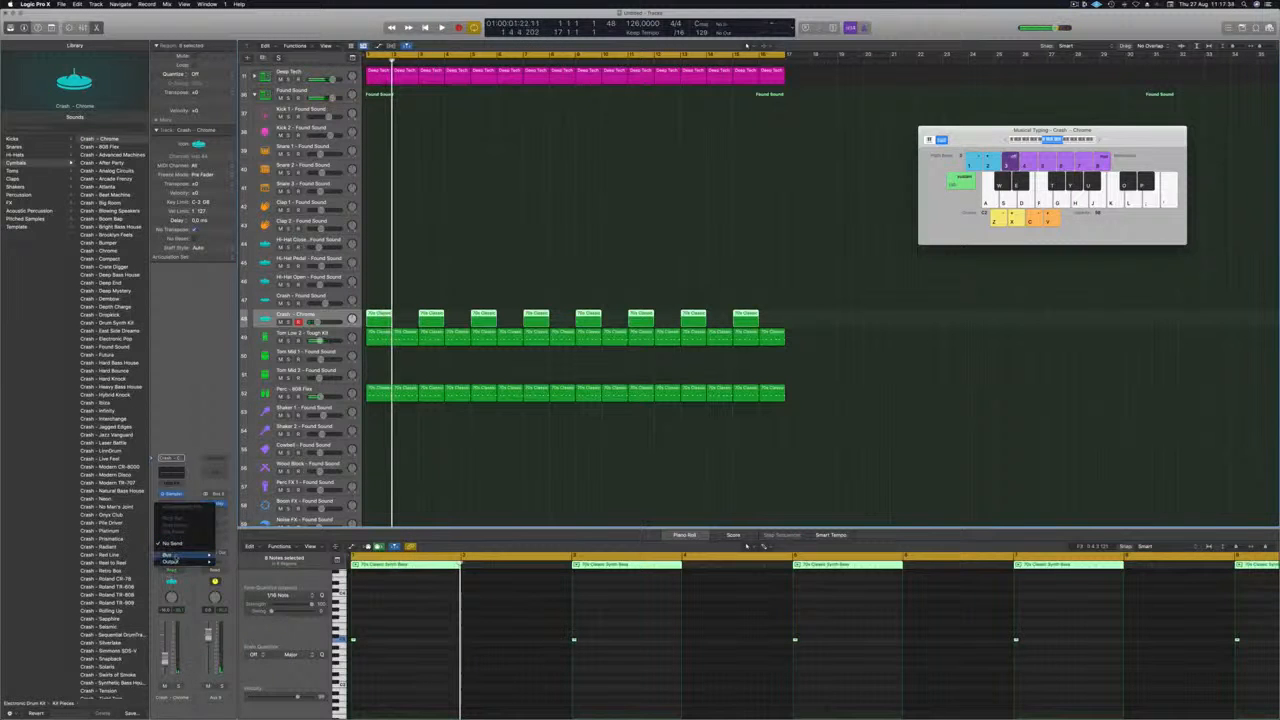
mouse_move(170, 555)
left_click(235, 509)
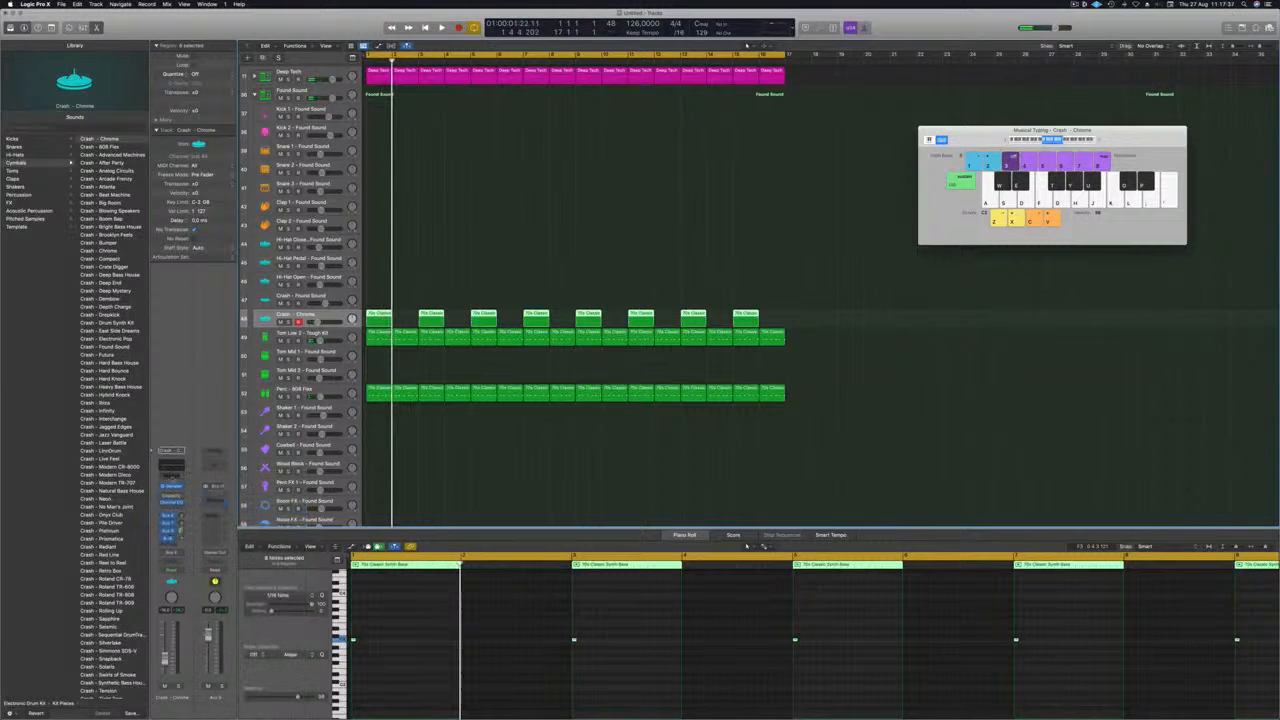
Insert a stereo SilverVerb on Aux 10, load the saved grandiose preset and replay the mix from the start.
left_click(213, 494)
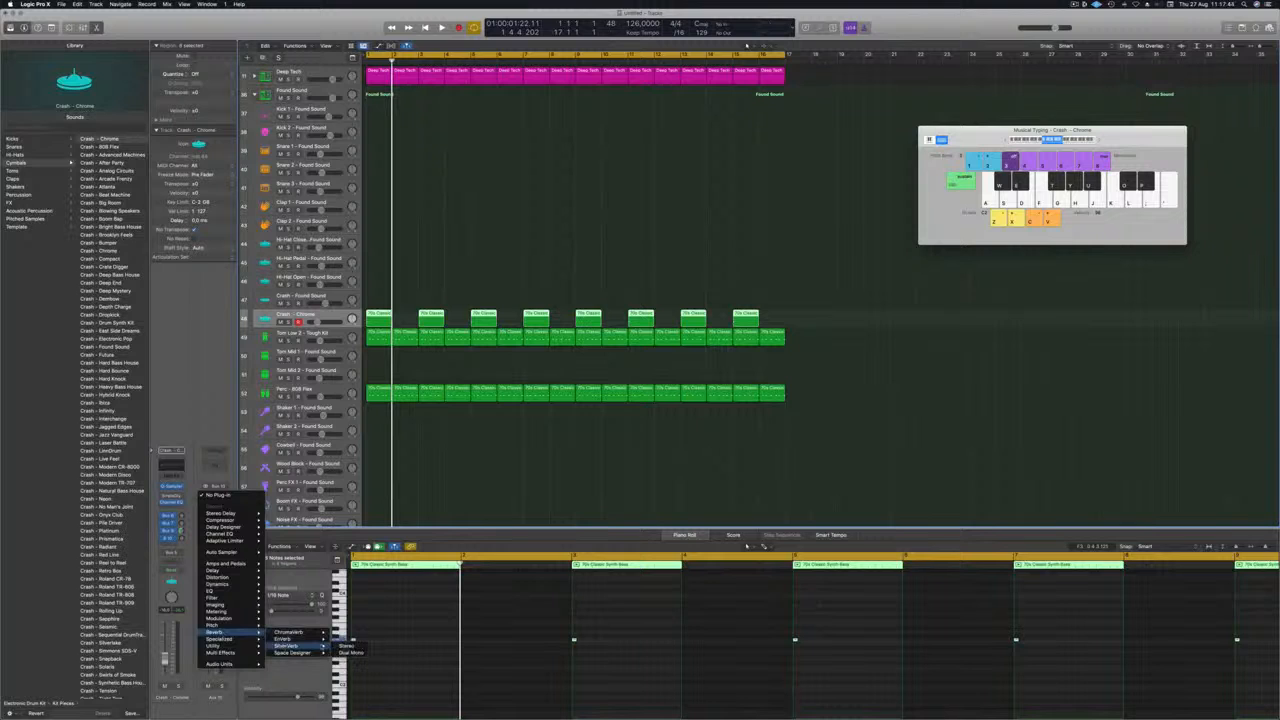
left_click(344, 645)
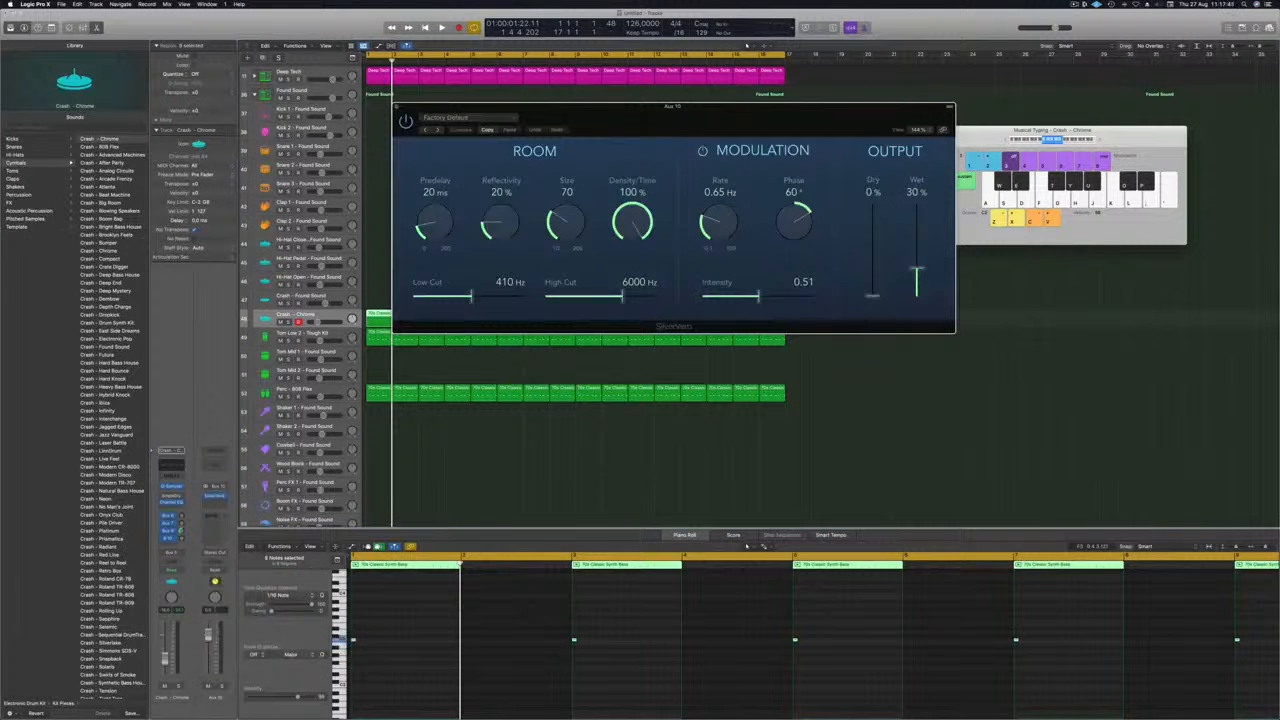
key("space")
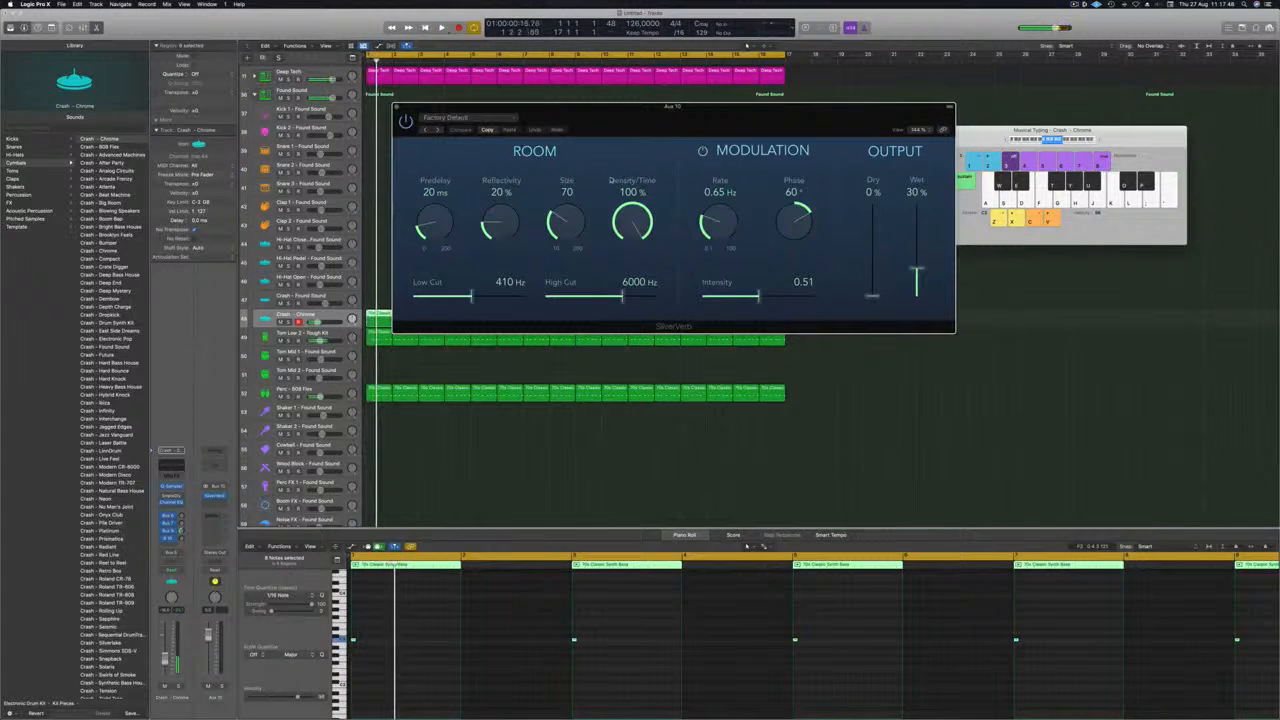
left_click(474, 120)
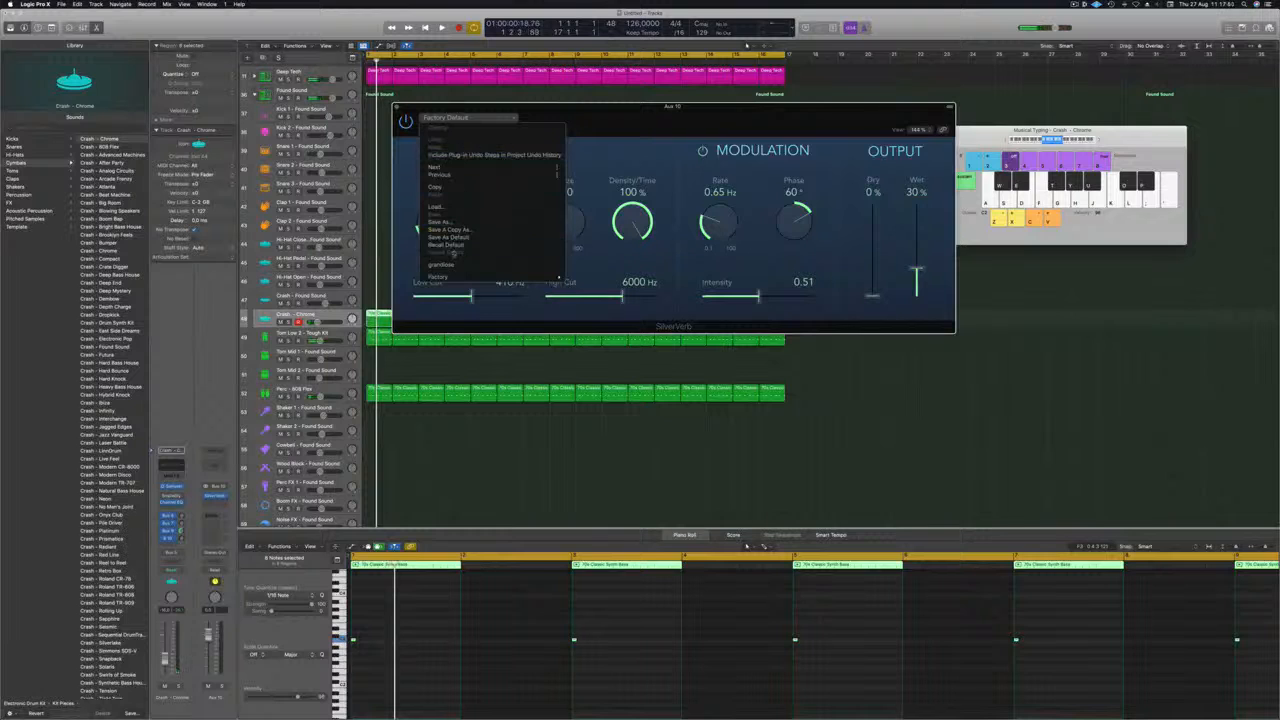
left_click(450, 265)
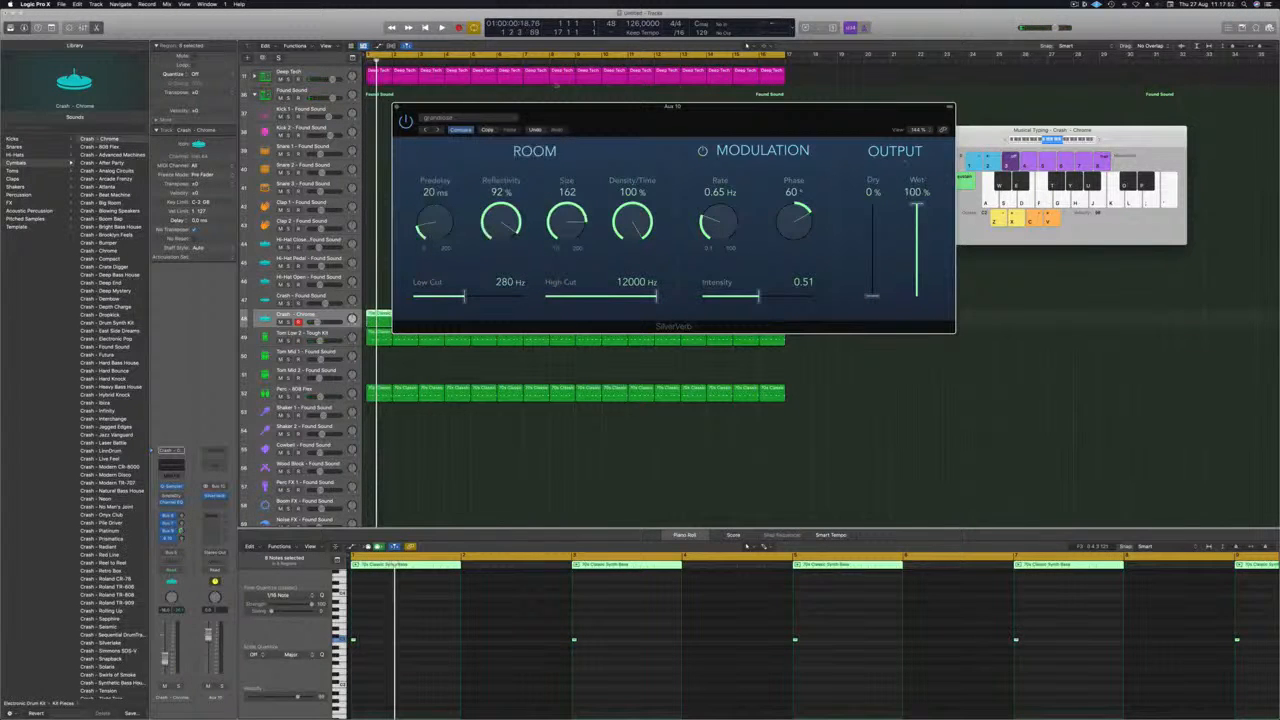
left_click(396, 107)
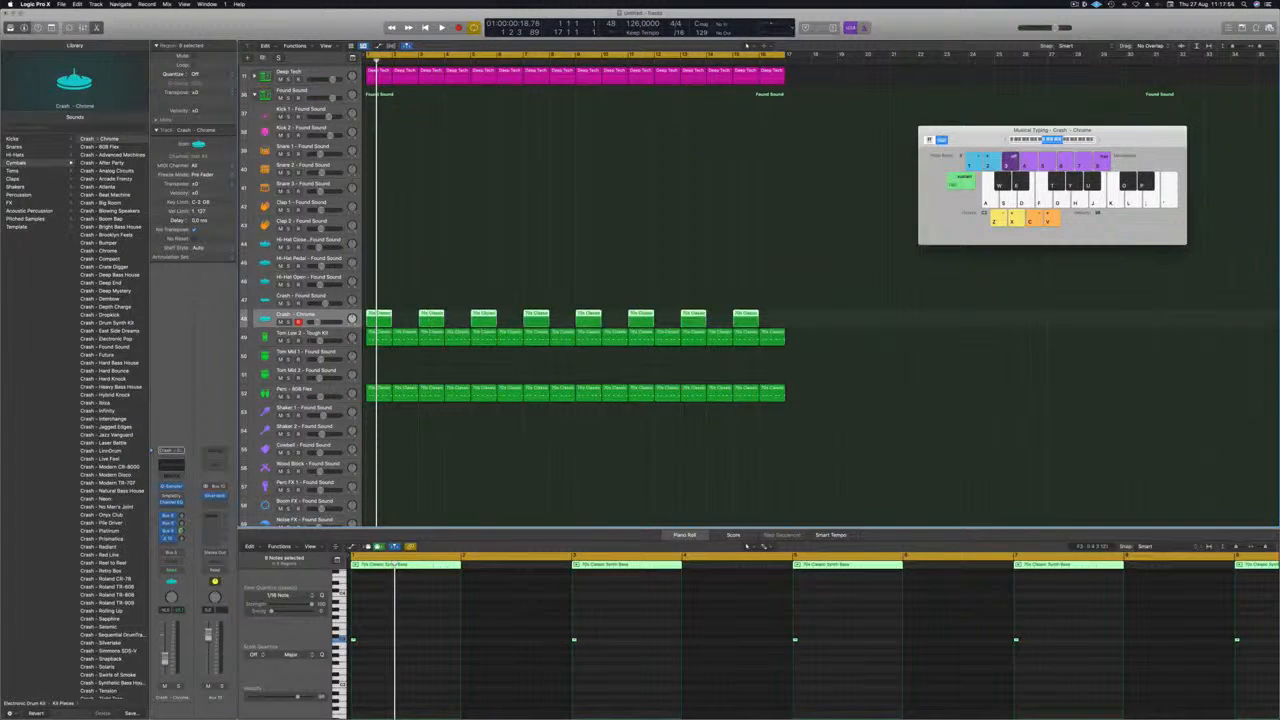
key("space")
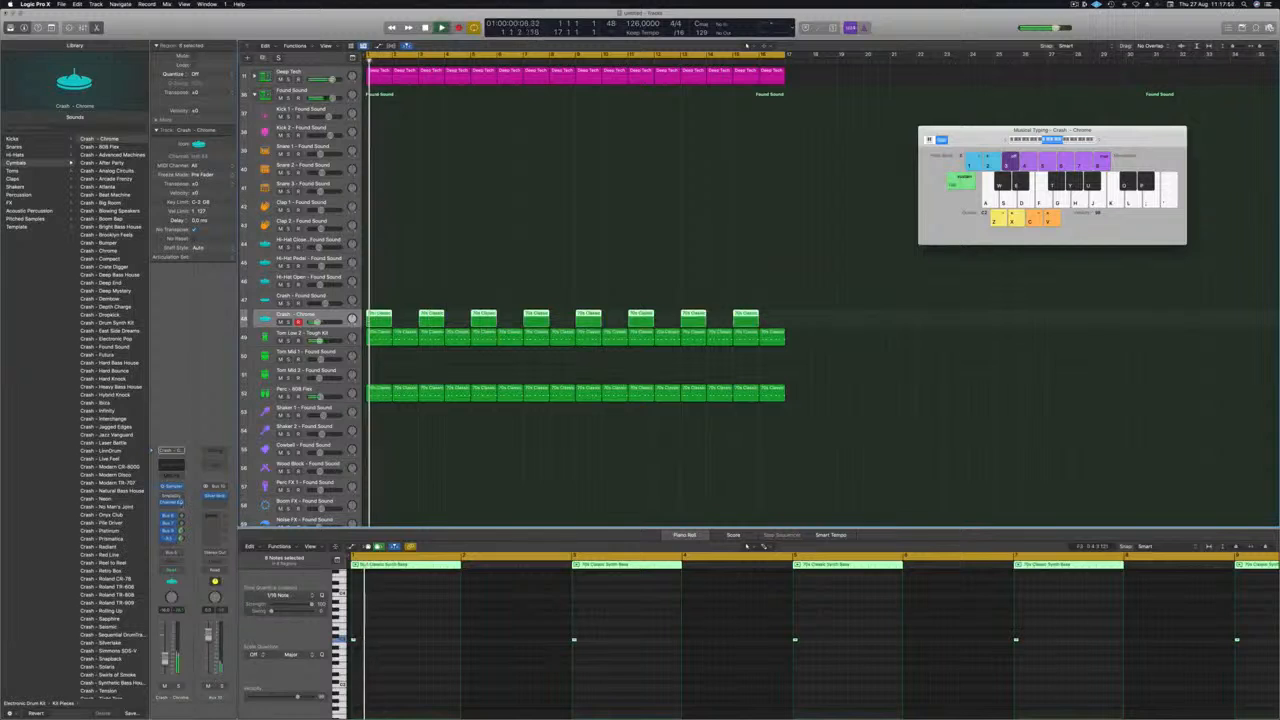
key("Return")
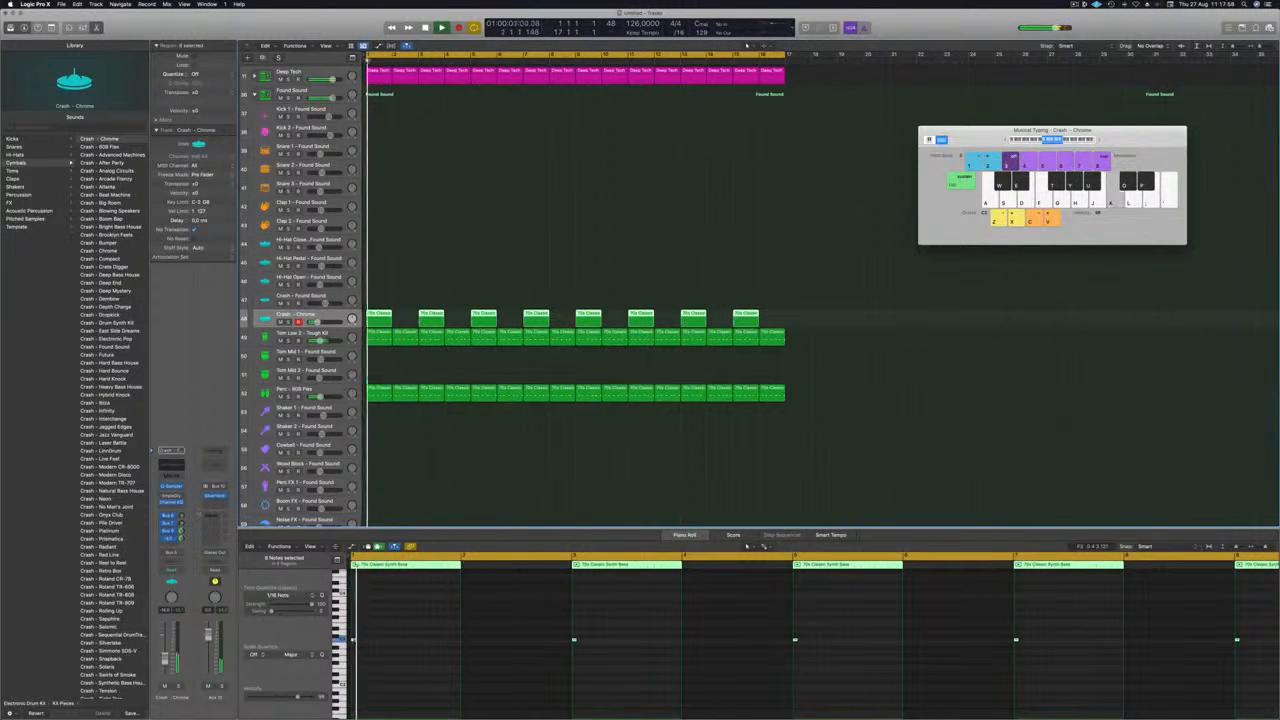
Add a Channel EQ after the reverb on Aux 10 and set its low-cut filter to about 300 Hz.
left_click(215, 465)
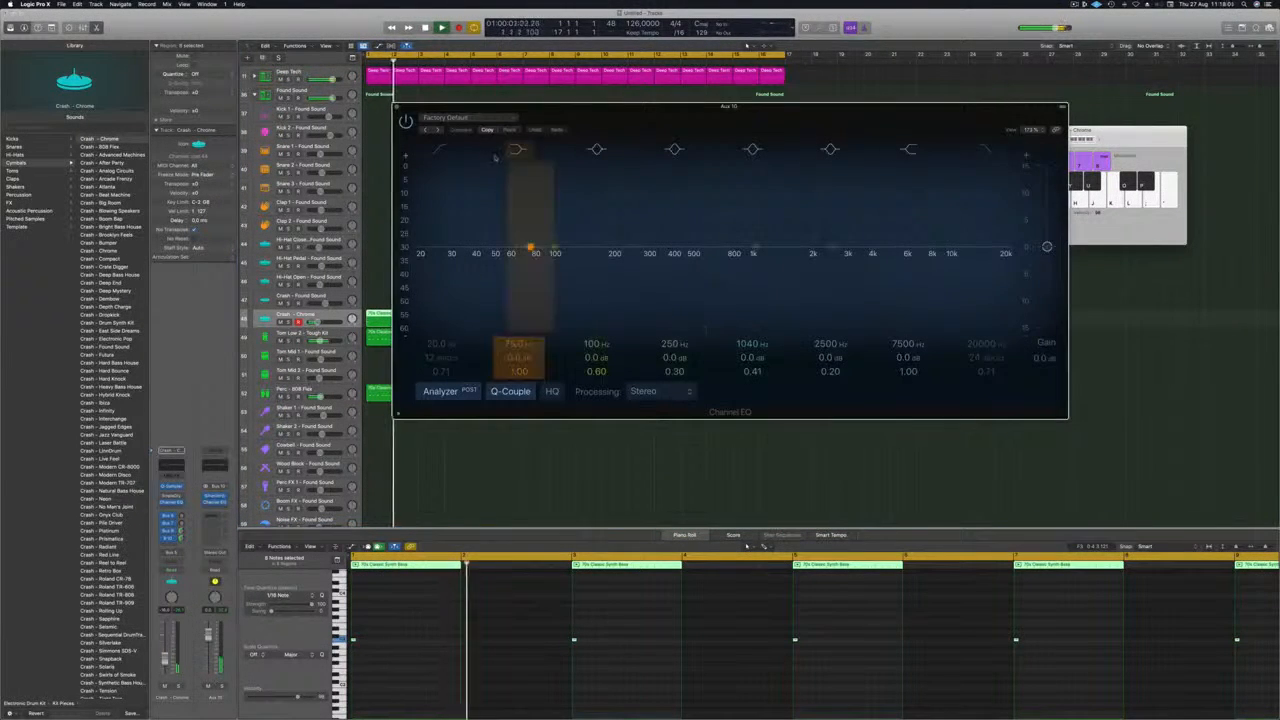
left_click(439, 150)
left_click_drag(438, 254, 482, 254)
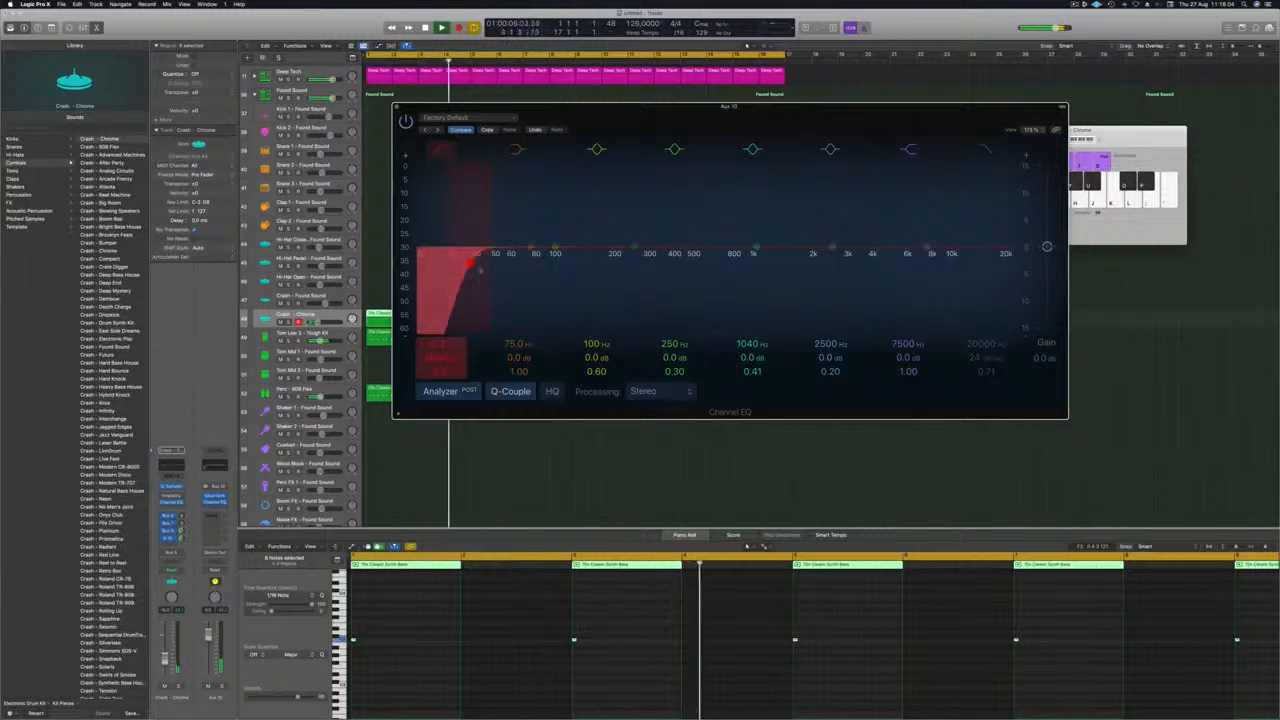
left_click_drag(472, 262, 643, 262)
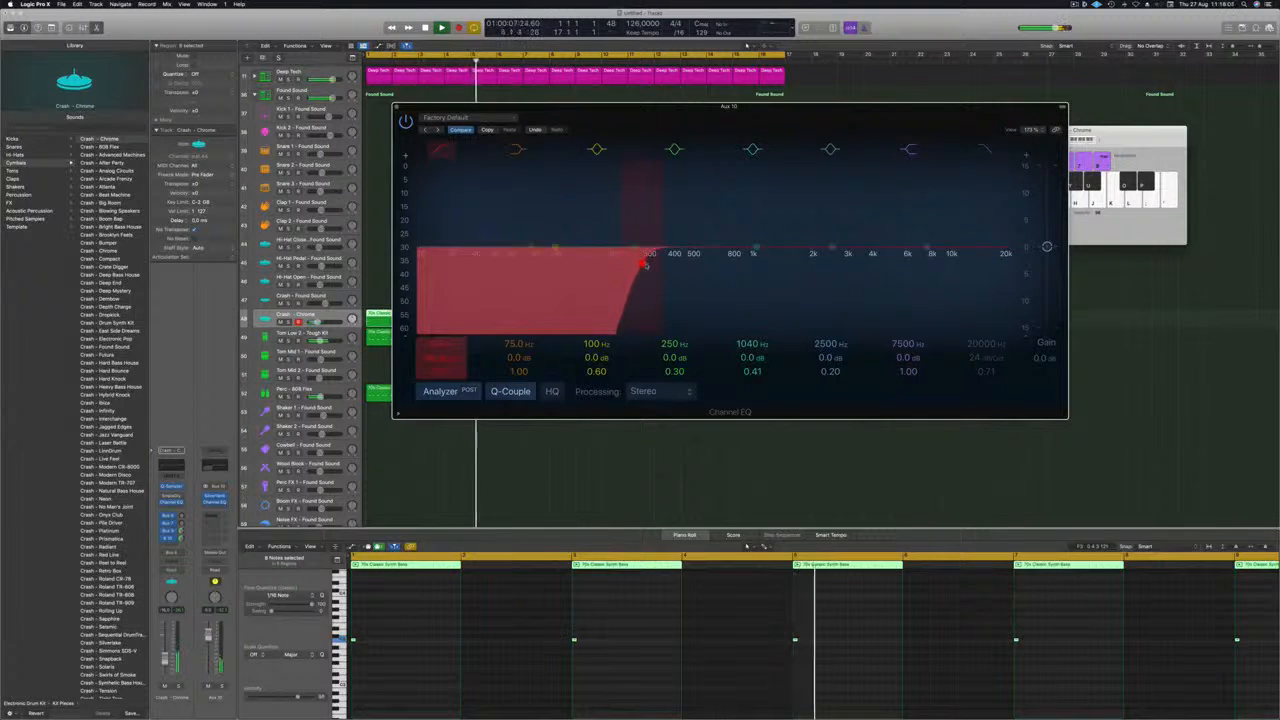
key("super+w")
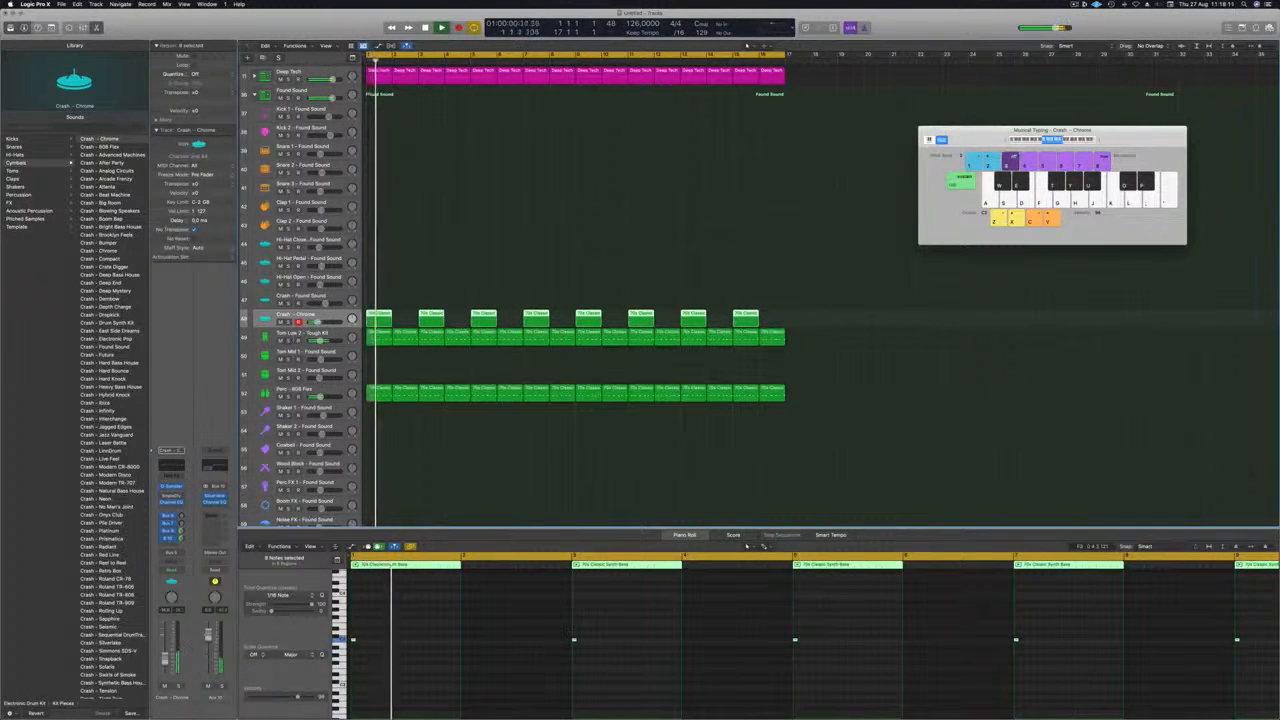
Insert a stereo Compressor on Aux 10 and set its side chain to Kick 1 - Deep Tech (Inst 9).
left_click(214, 506)
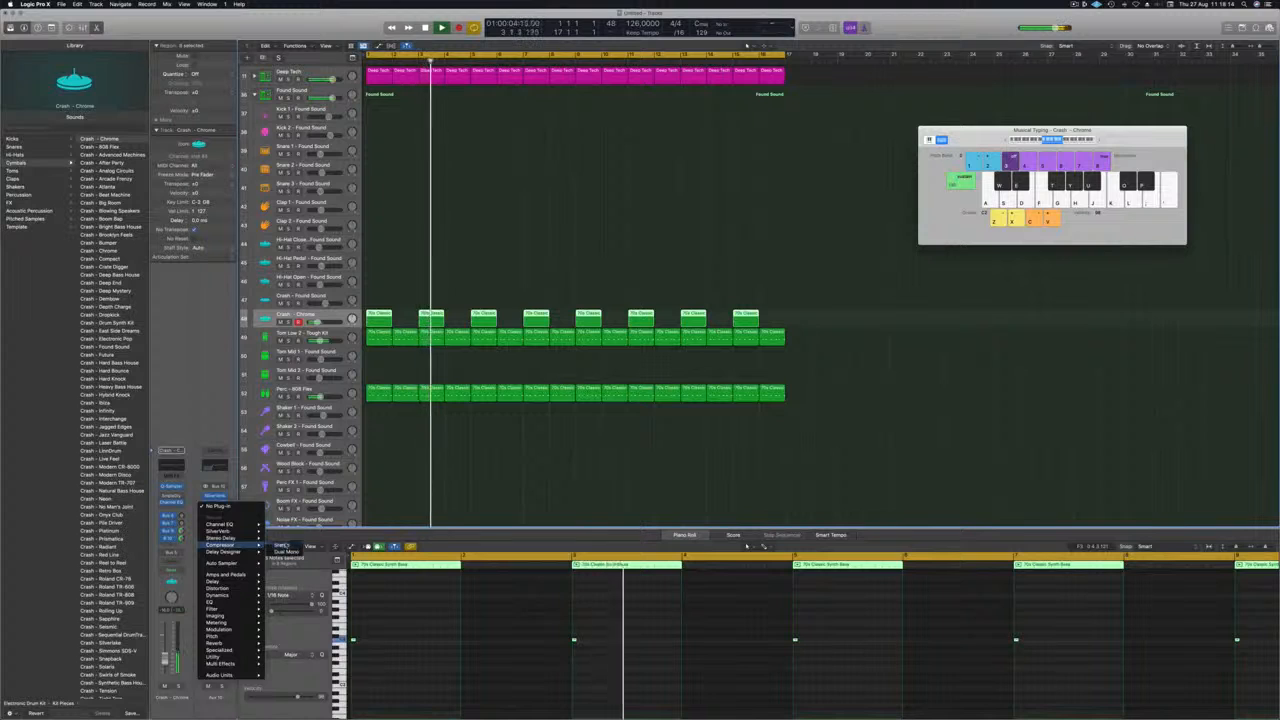
left_click(281, 545)
left_click_drag(610, 131, 605, 134)
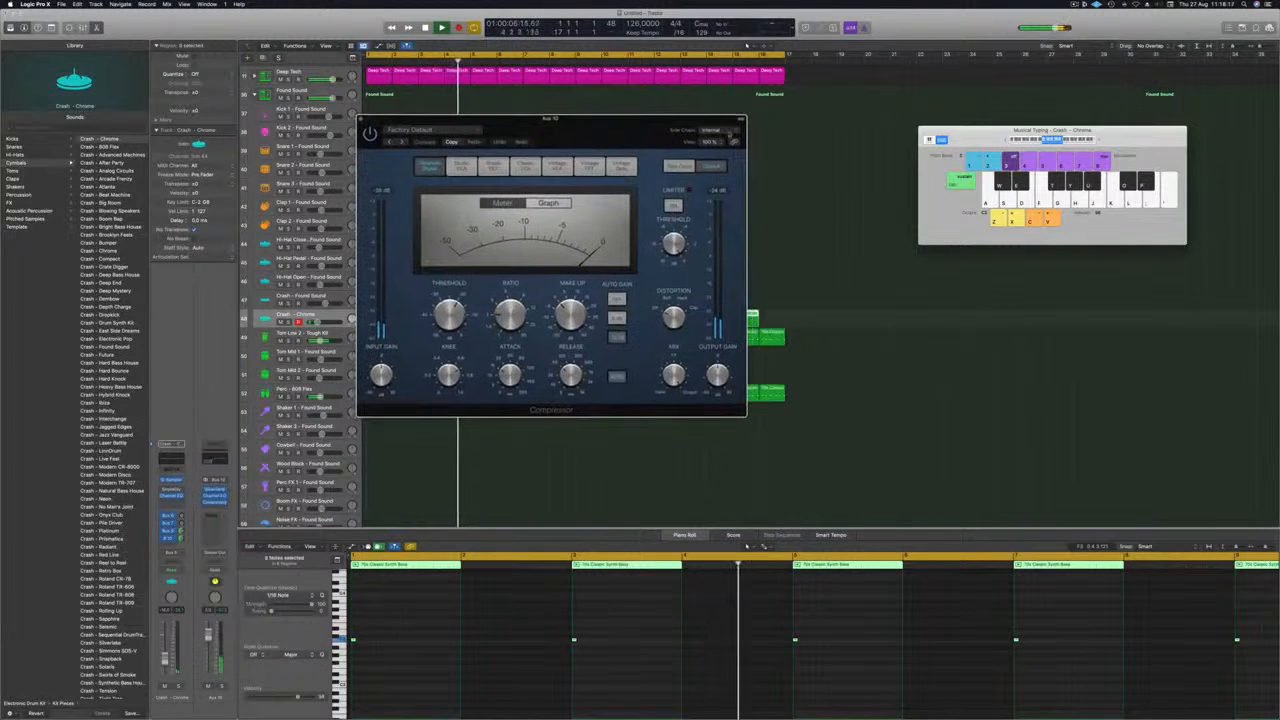
mouse_move(719, 156)
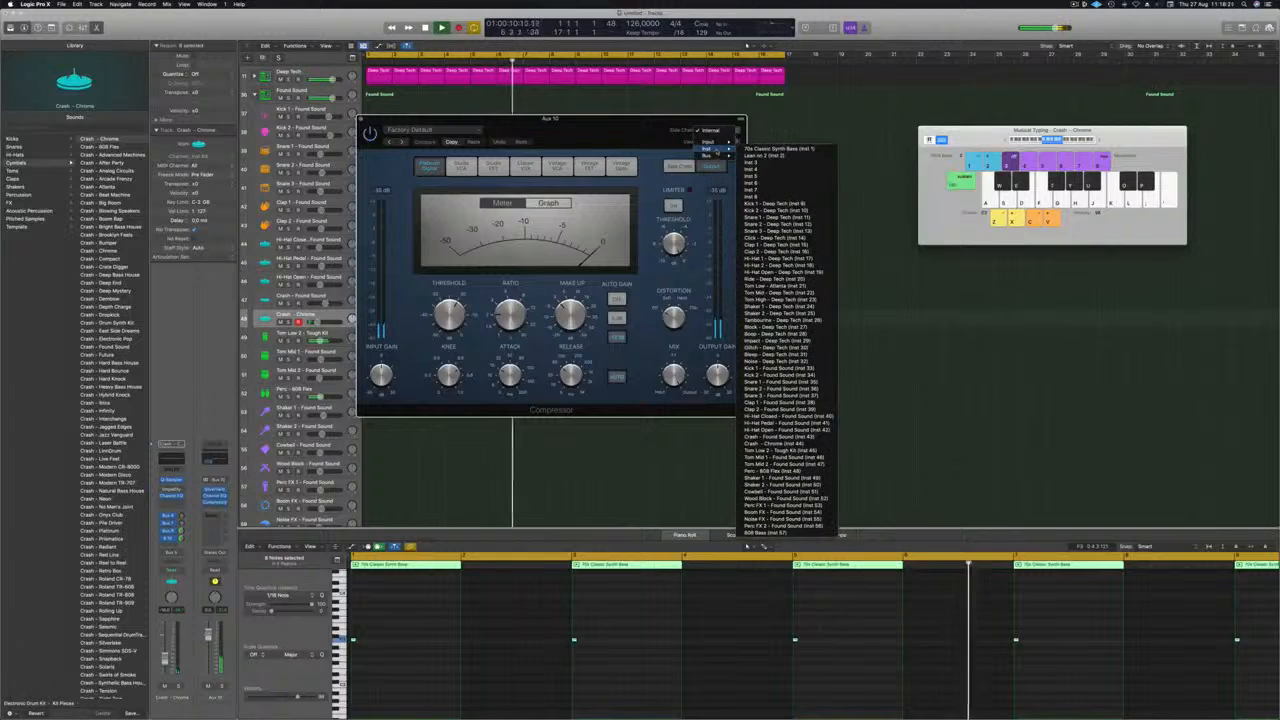
left_click(778, 203)
left_click_drag(590, 138, 712, 137)
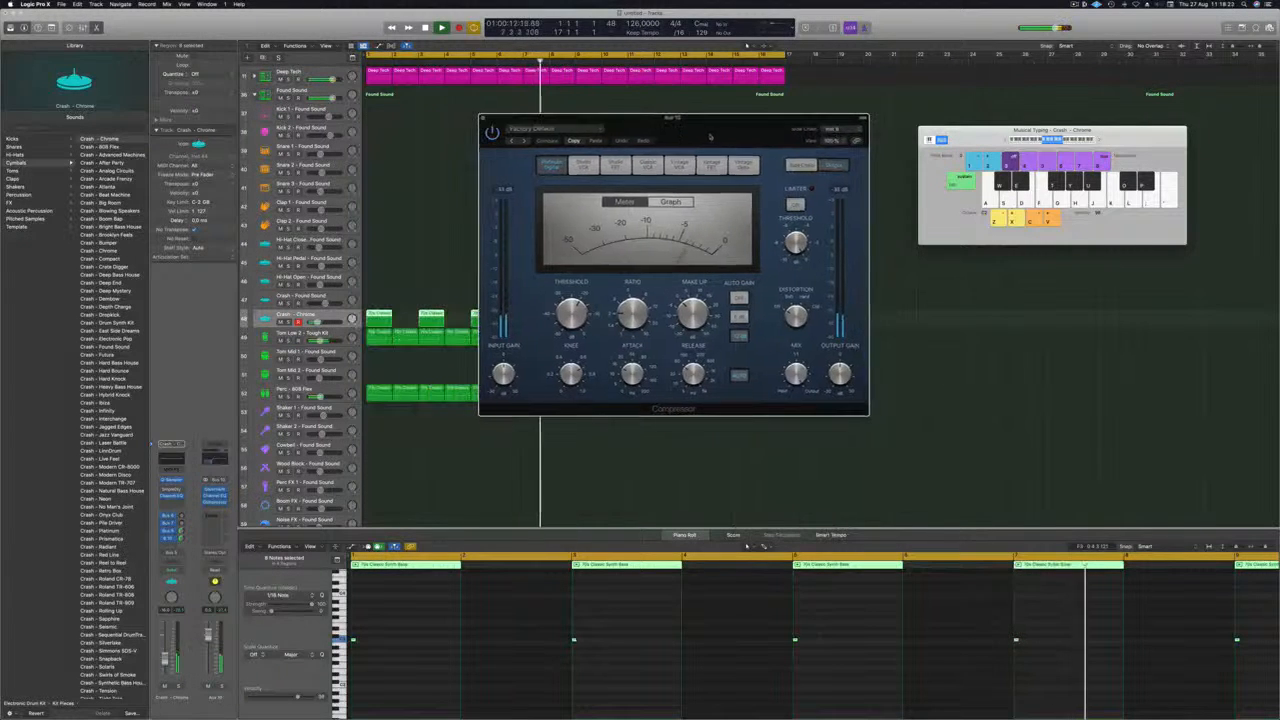
Lower the Aux 10 compressor's threshold to about -28 dB, audition the ducking, close the plug-in and stop playback.
key("space")
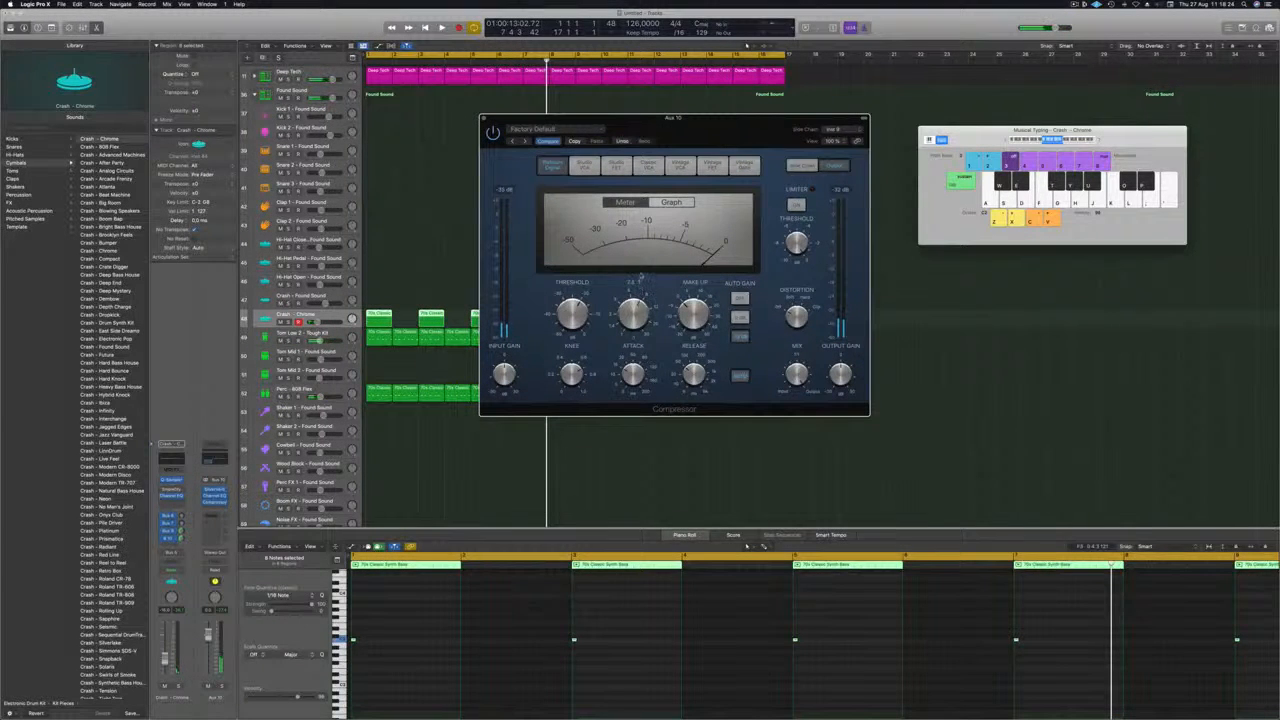
key("space")
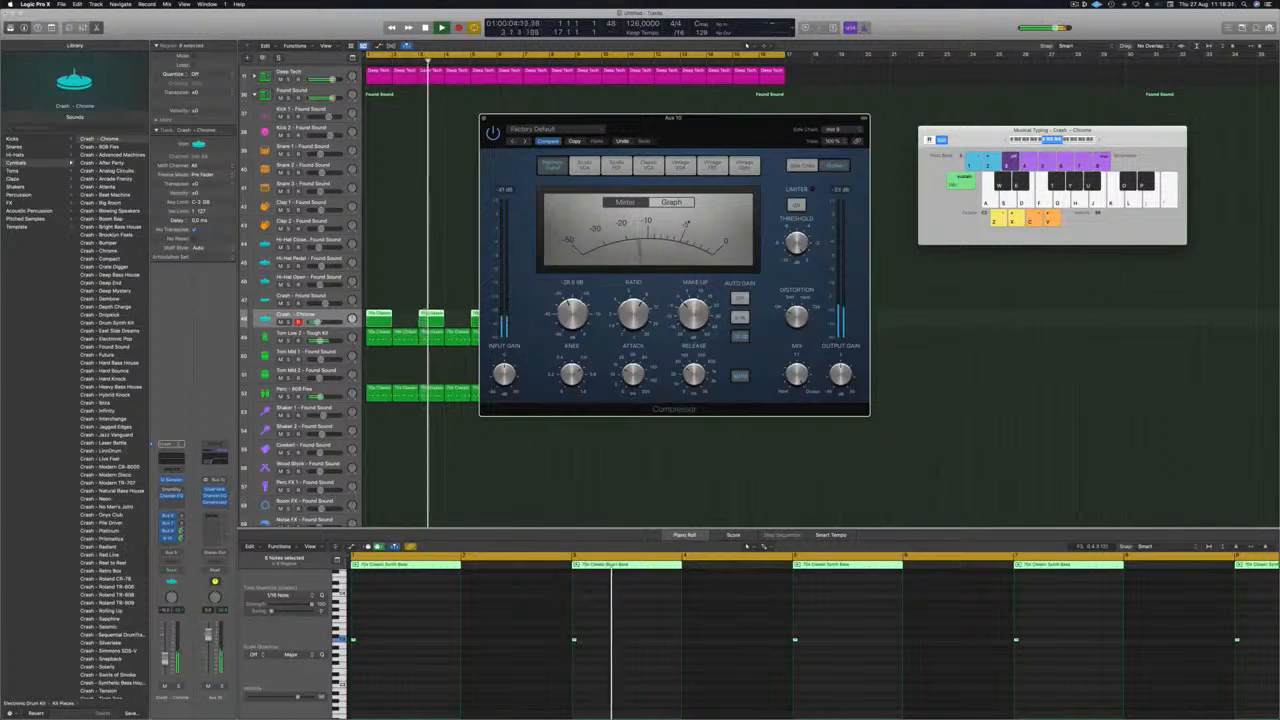
left_click_drag(697, 120, 715, 118)
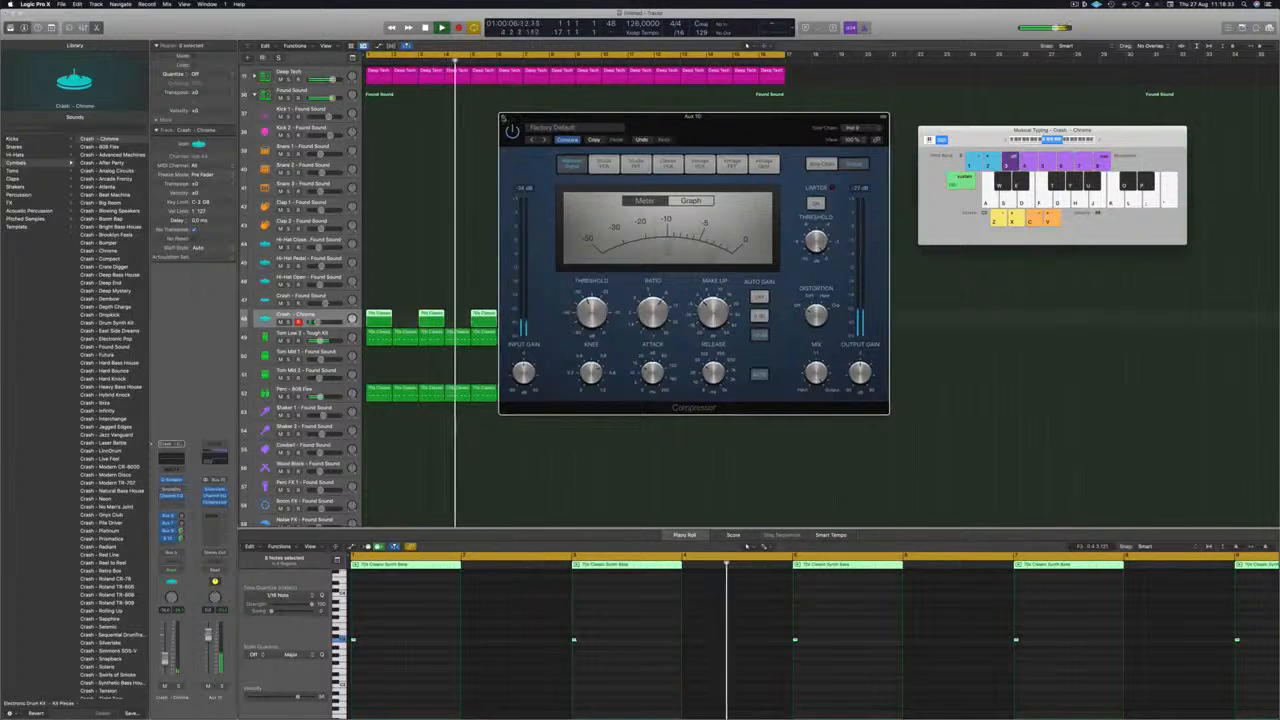
left_click(503, 117)
key("space")
Delete the Crash - Chrome regions at bars 1, 5, 9 and 13, and replay the mix from the start.
left_click(467, 311)
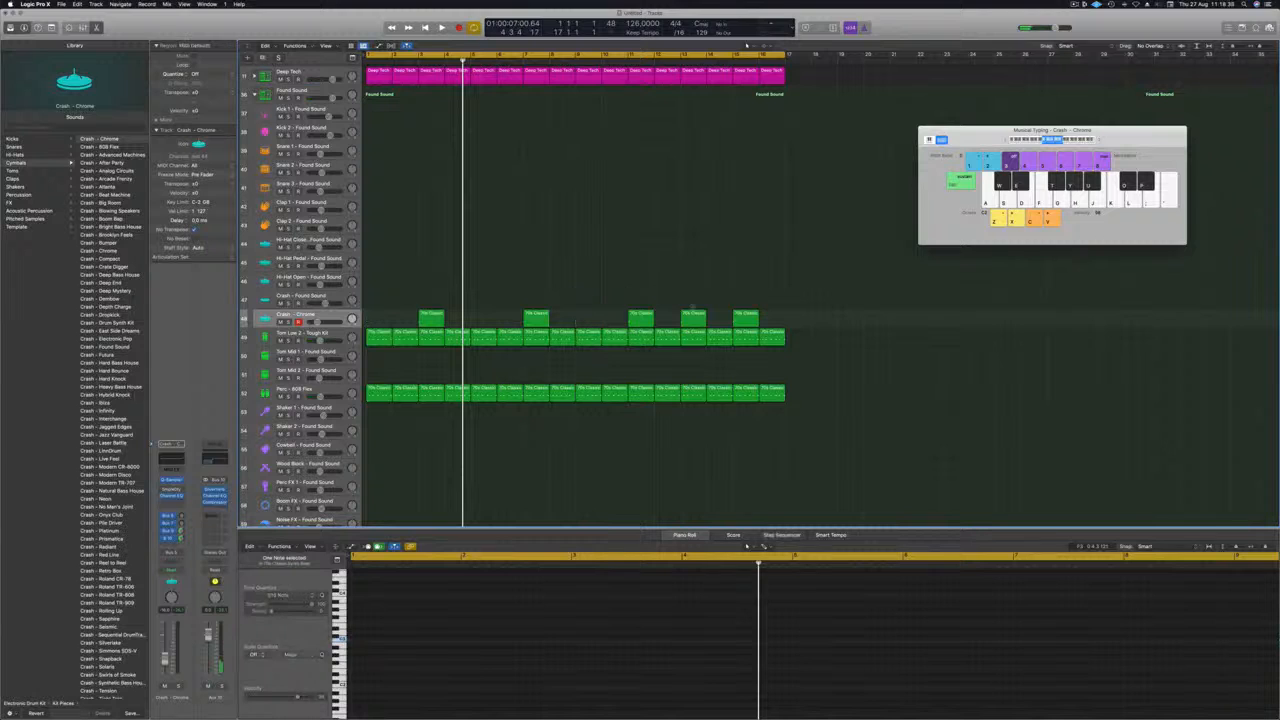
left_click(692, 314)
key("Delete")
key("Return")
key("space")
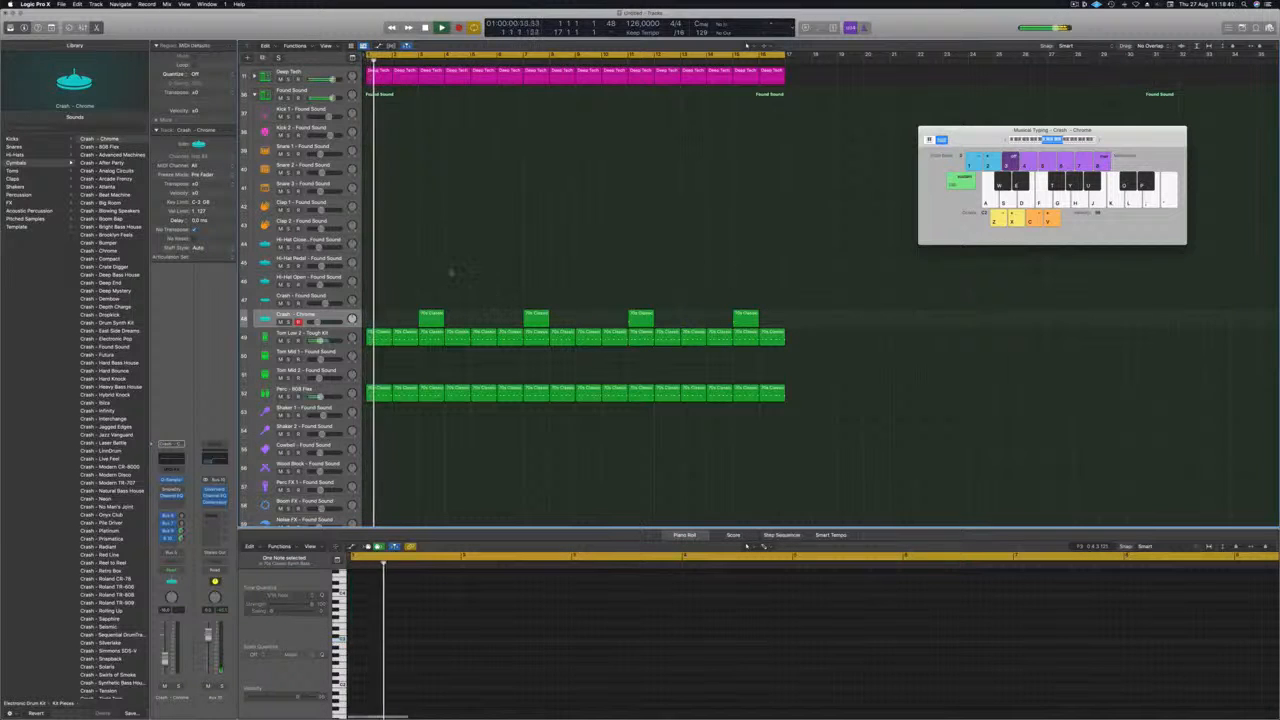
Save the project as an episode package in the Live Electronic Music tutorials folder and restart playback.
key("super+s")
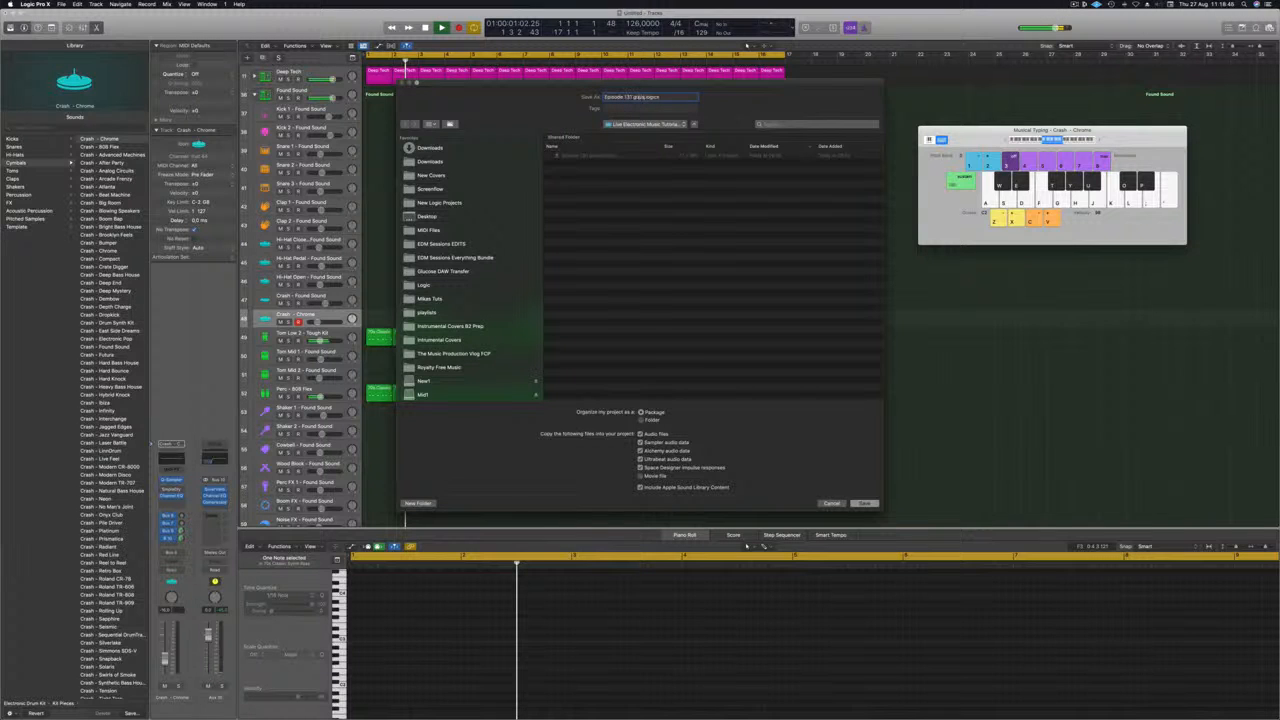
key("Return")
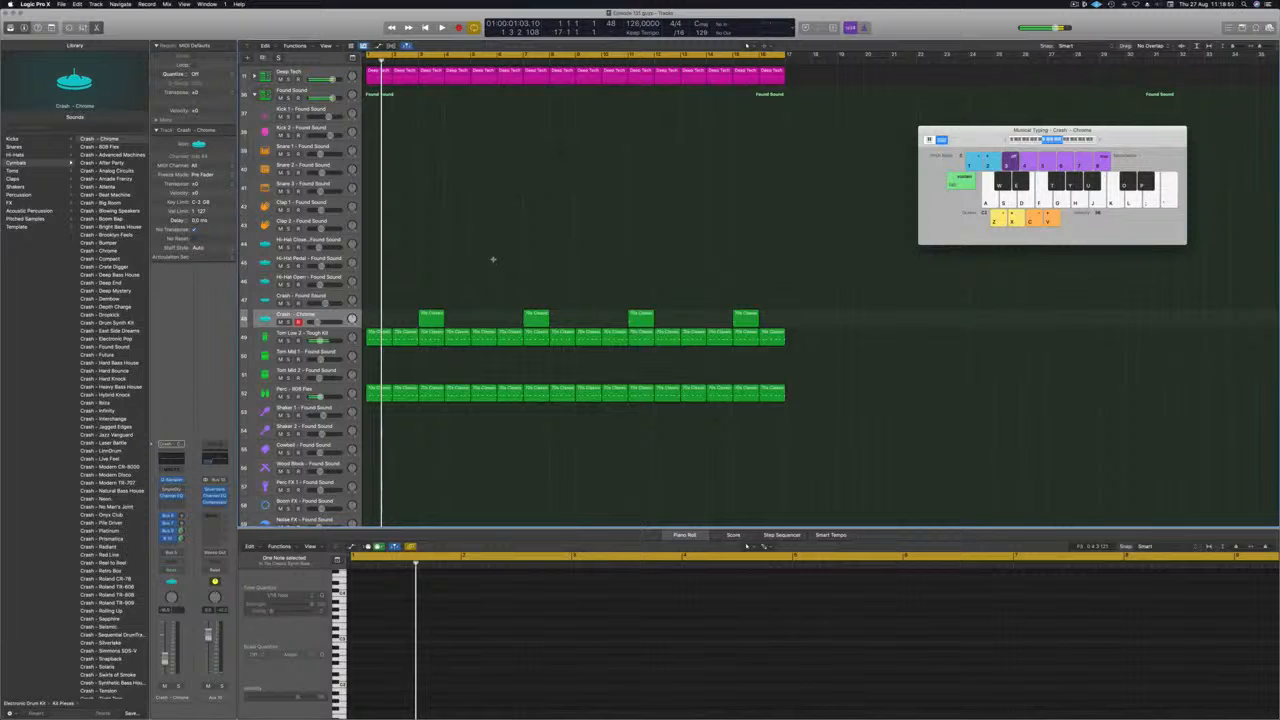
key("space")
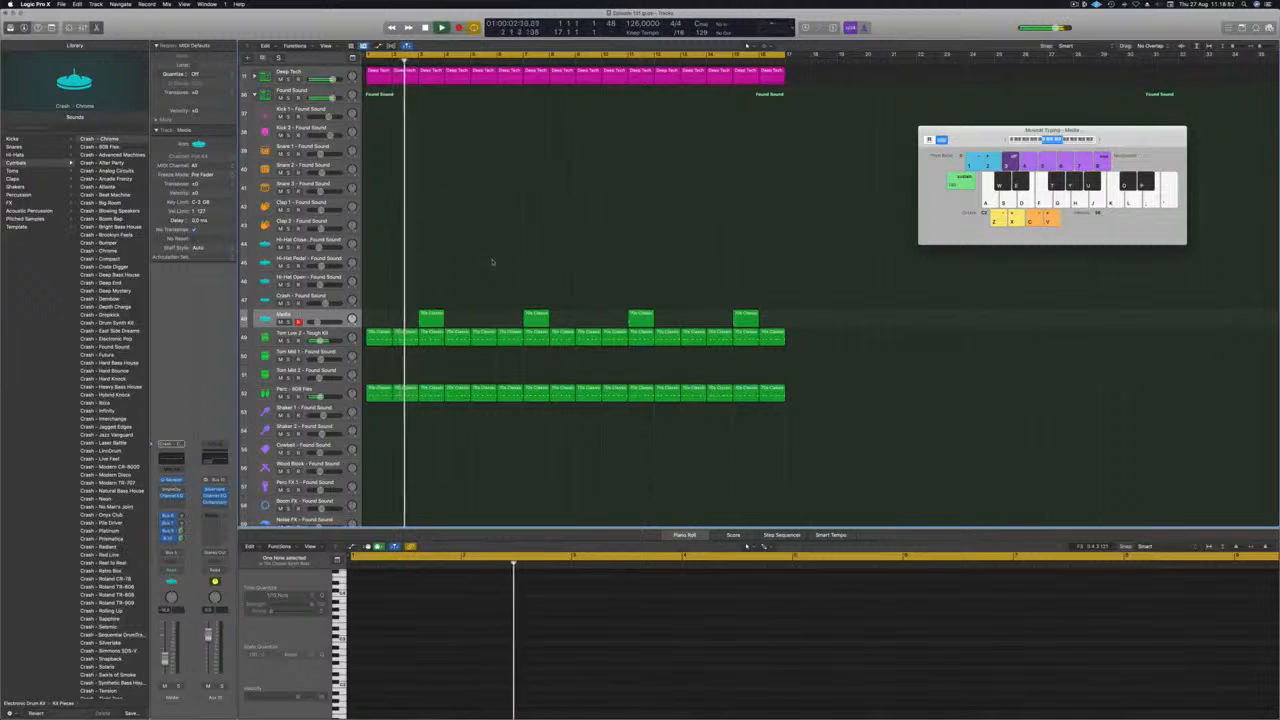
Select the Media crash track with its four regions, lower its volume slightly and zoom out the arrangement.
left_click(285, 315)
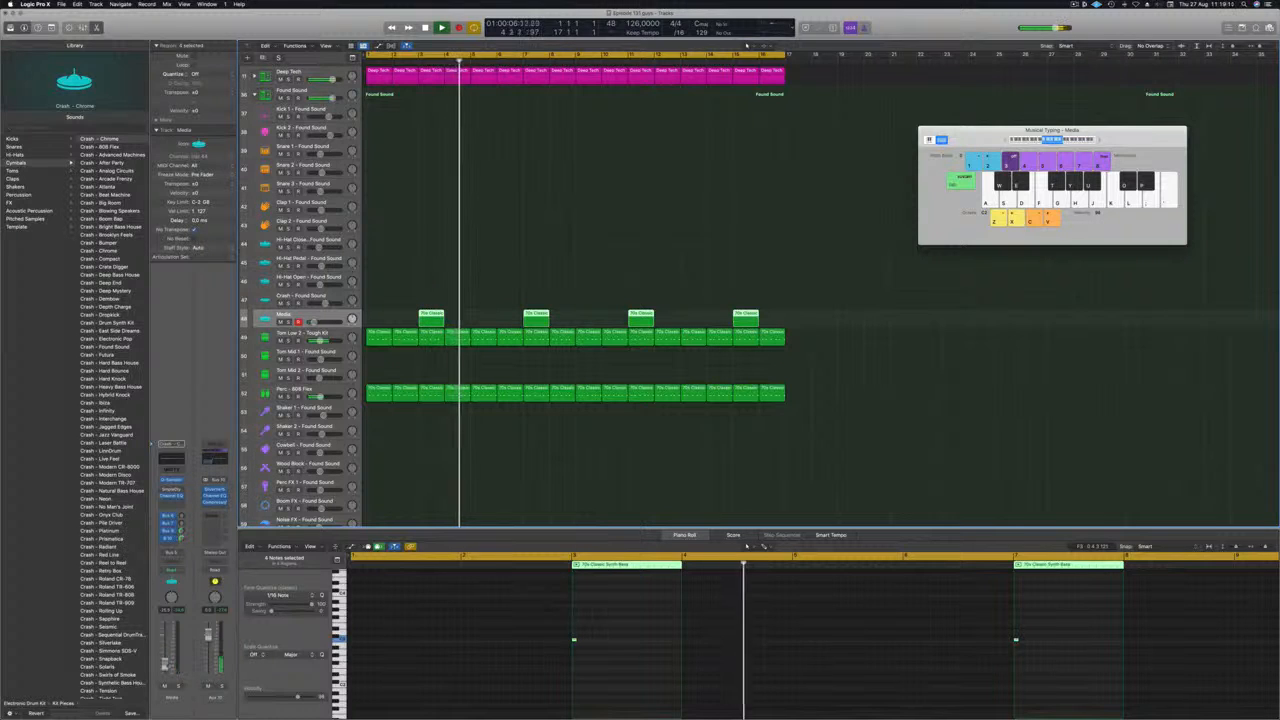
scroll(540, 211, "left", 2)
scroll(506, 219, "down", 5)
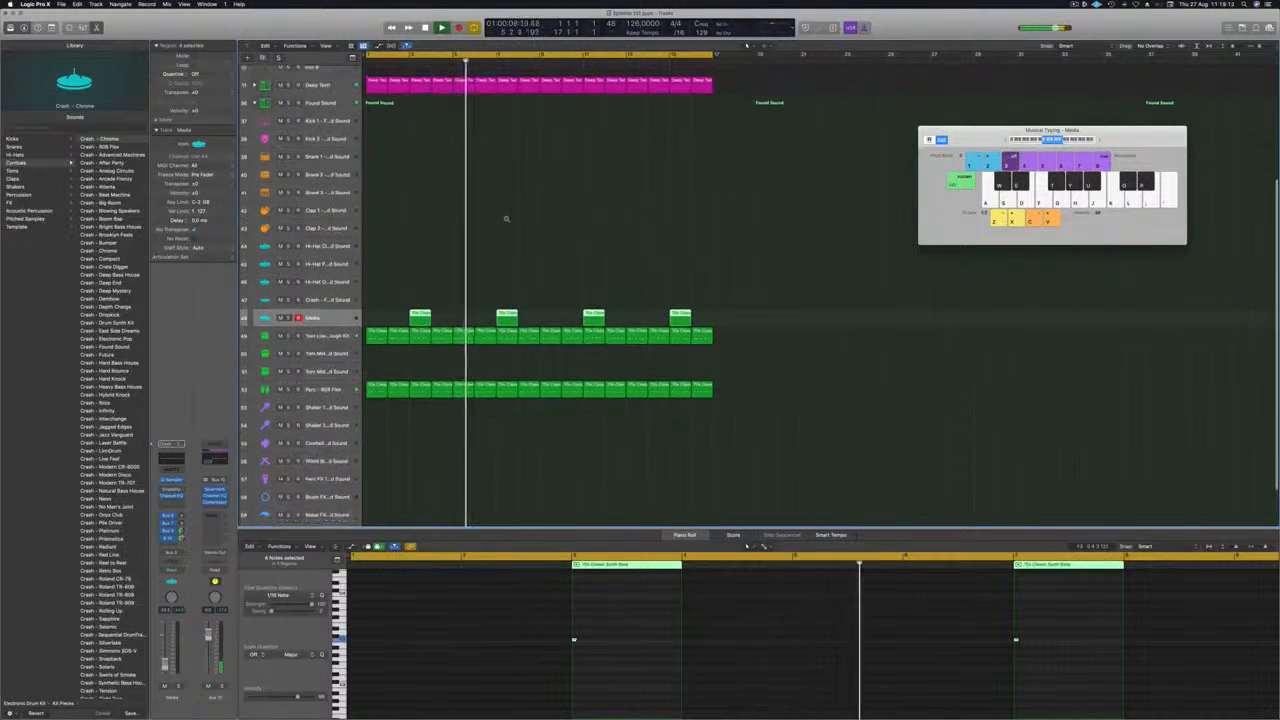
Copy the crash region at bar 3 of the Media track to bar 1 of the Noise FX track and restart playback.
scroll(505, 219, "down", 1)
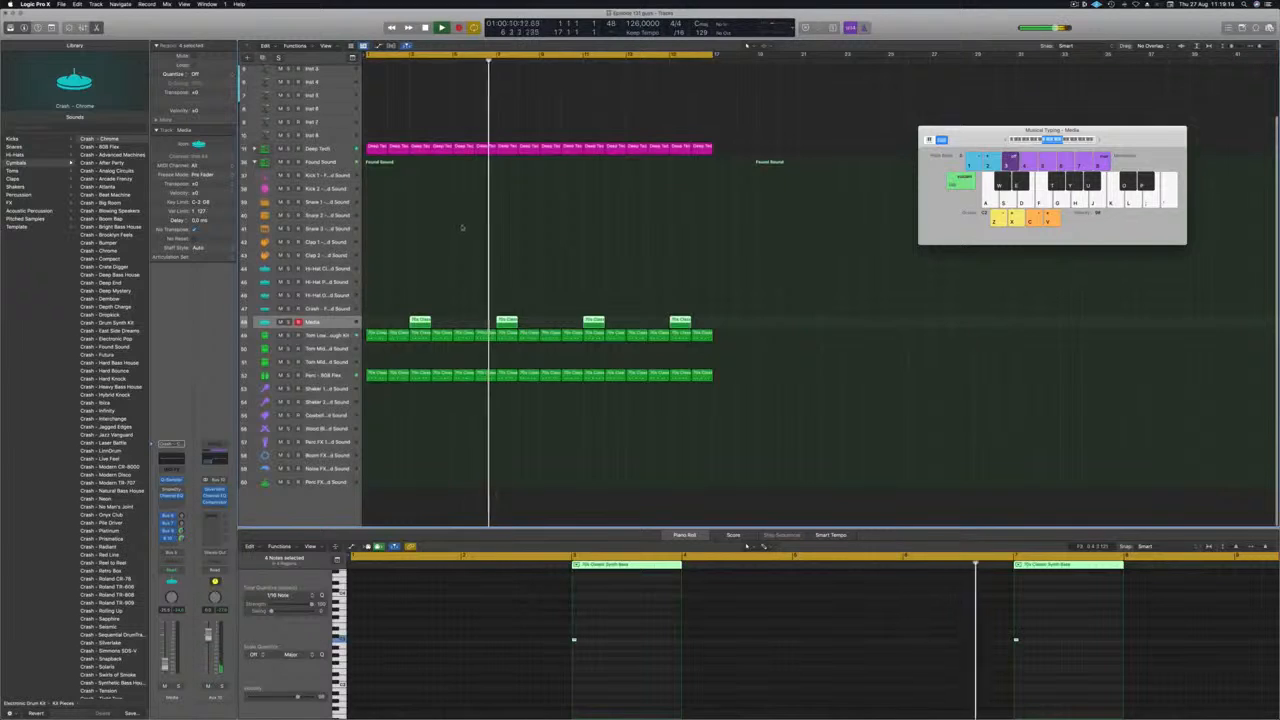
left_click(463, 223)
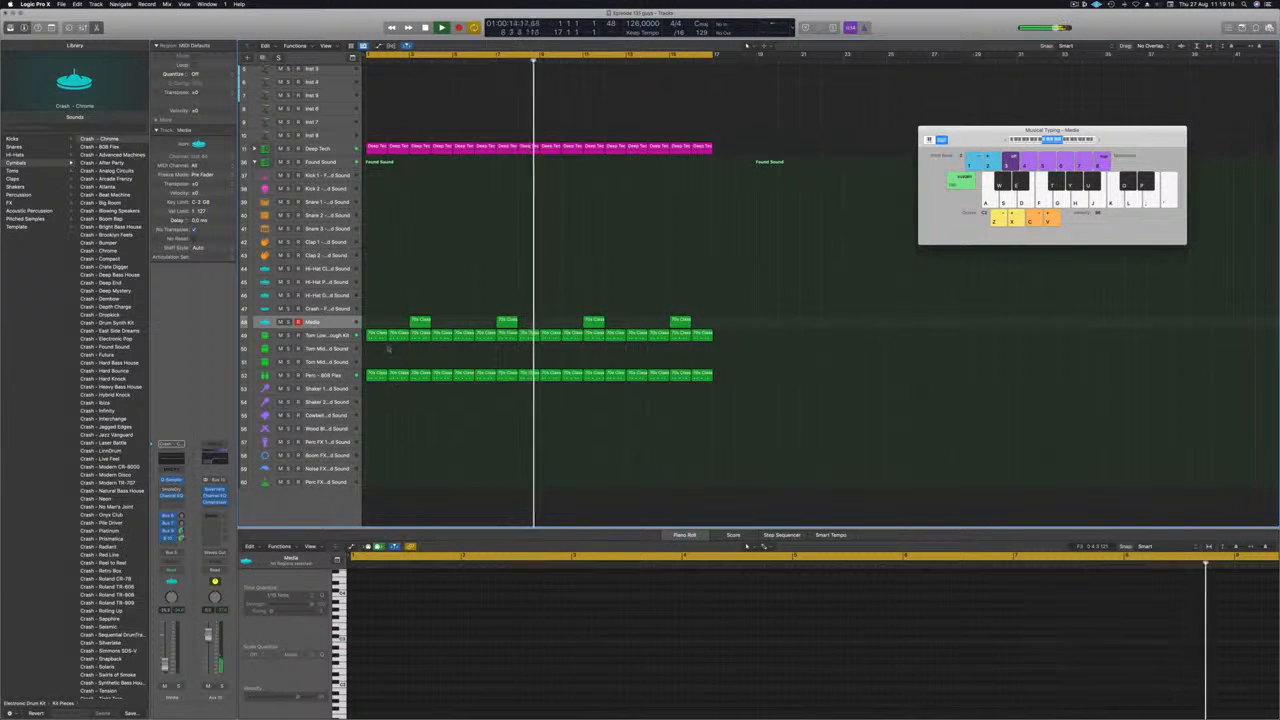
left_click_drag(420, 321, 374, 477)
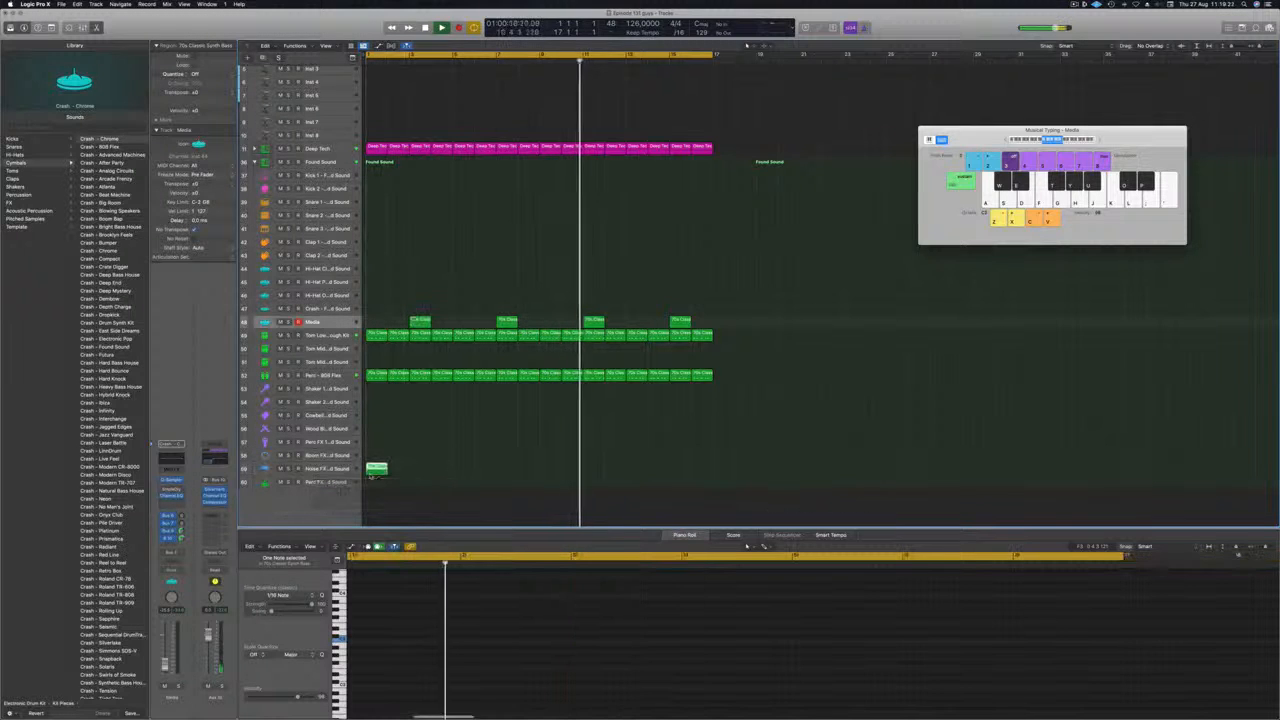
key("space")
key("space")
key("space")
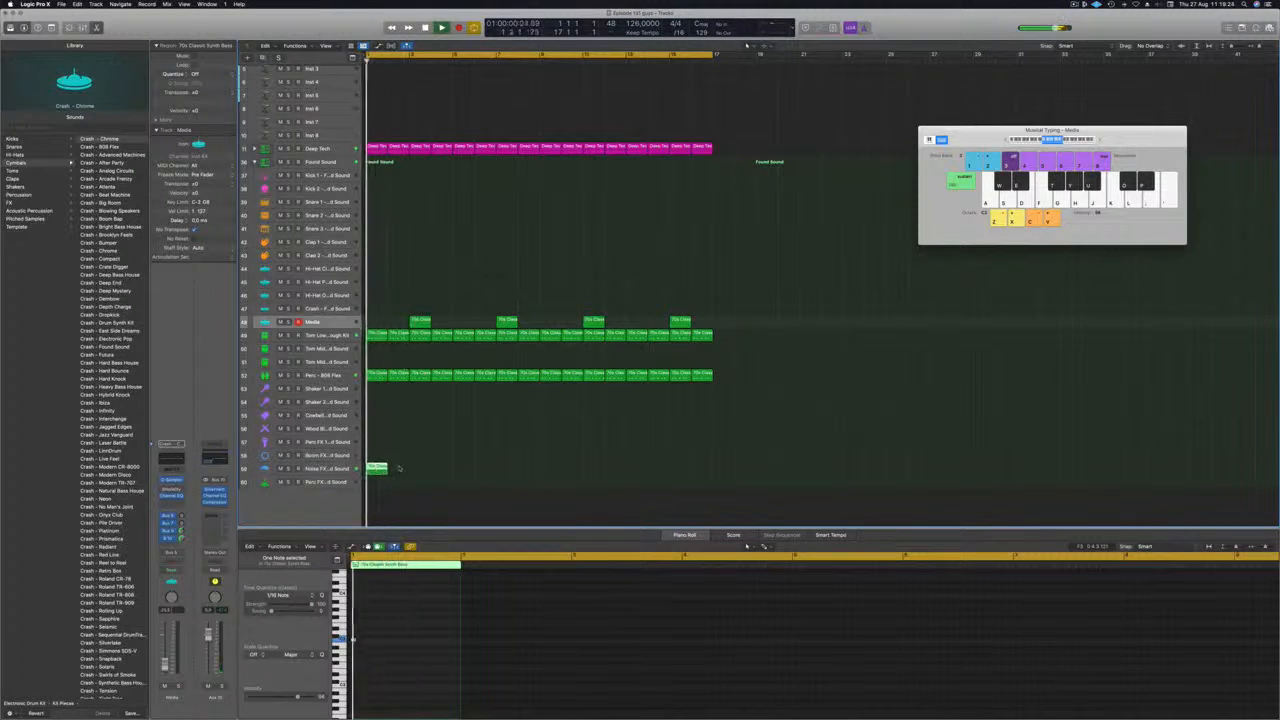
Add a second note at about beat 2.5 of the Noise FX region, repeat the one-bar region across all 16 bars, and replay from the start.
key("super+Right")
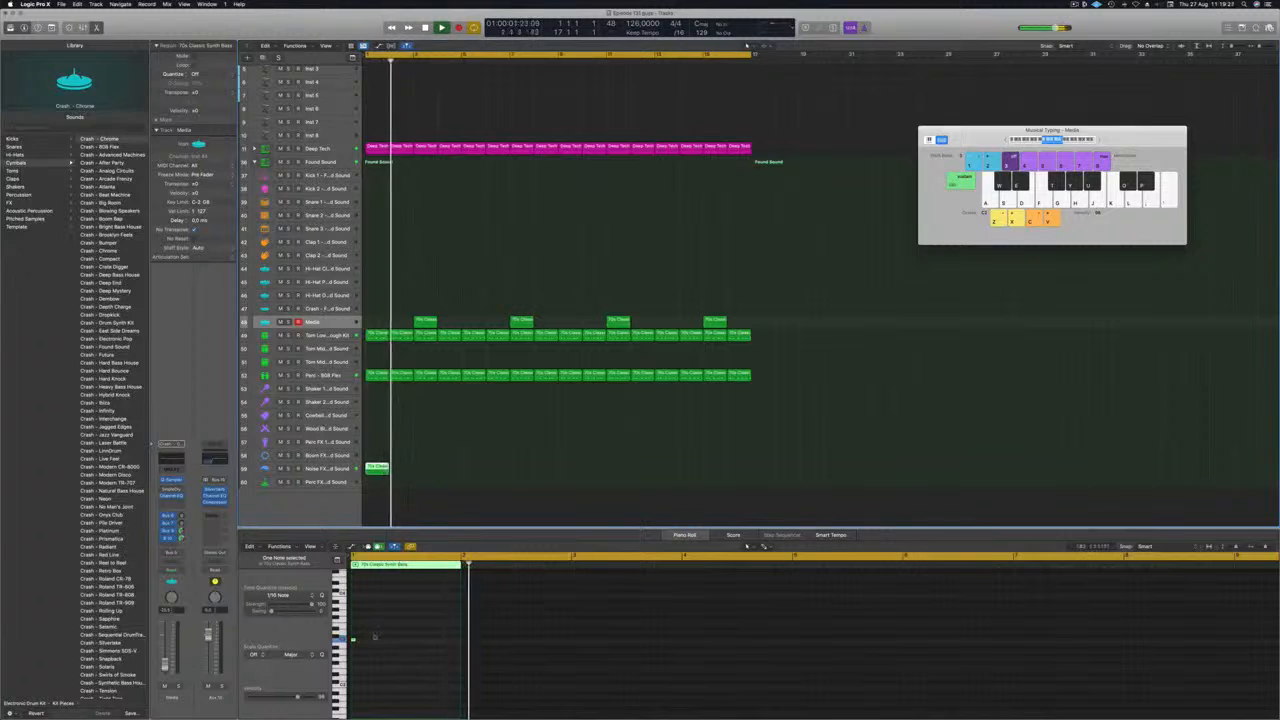
left_click(375, 636)
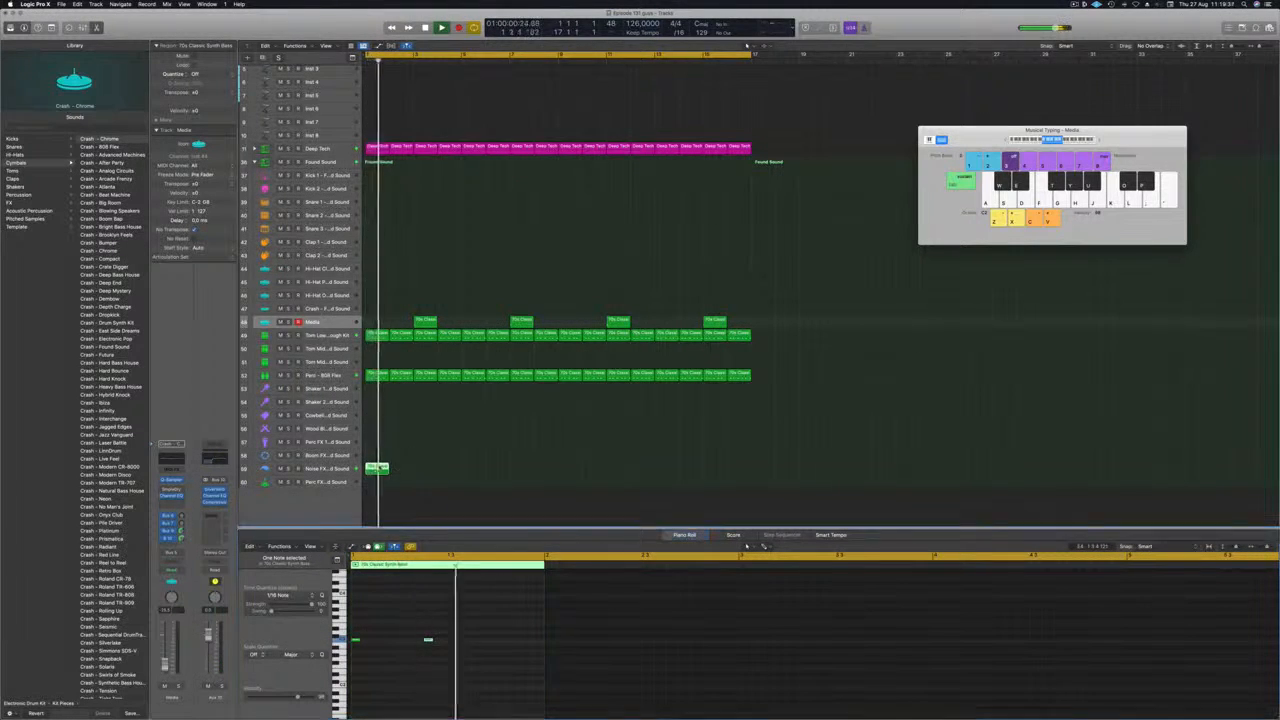
left_click_drag(379, 468, 474, 471)
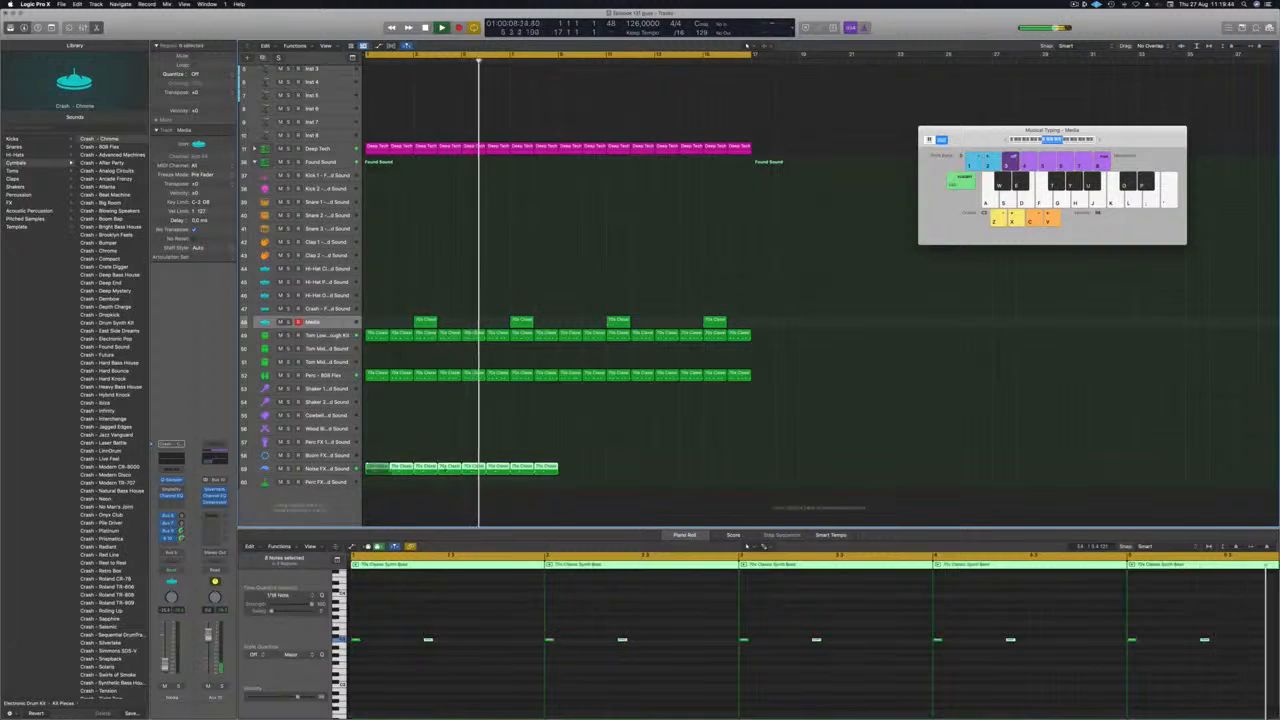
left_click_drag(379, 469, 572, 472)
key("super+Left")
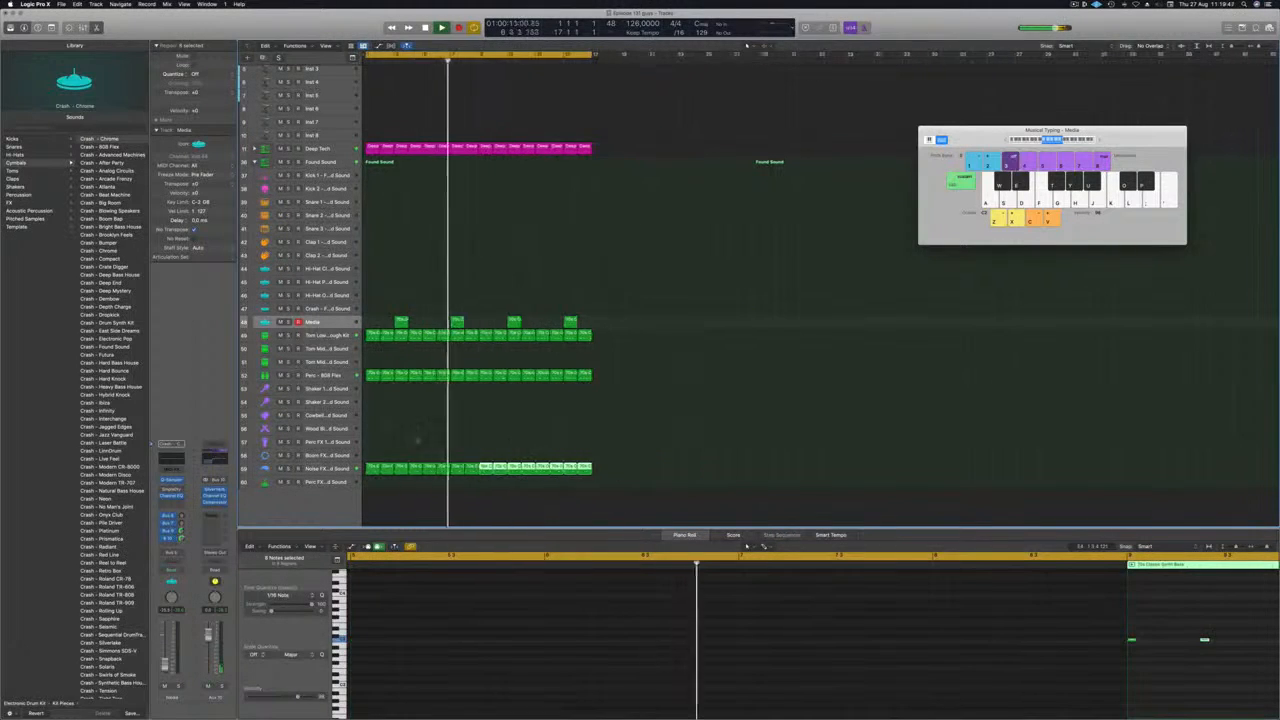
left_click(418, 440)
key("Return")
left_click(372, 468)
key("super+Right")
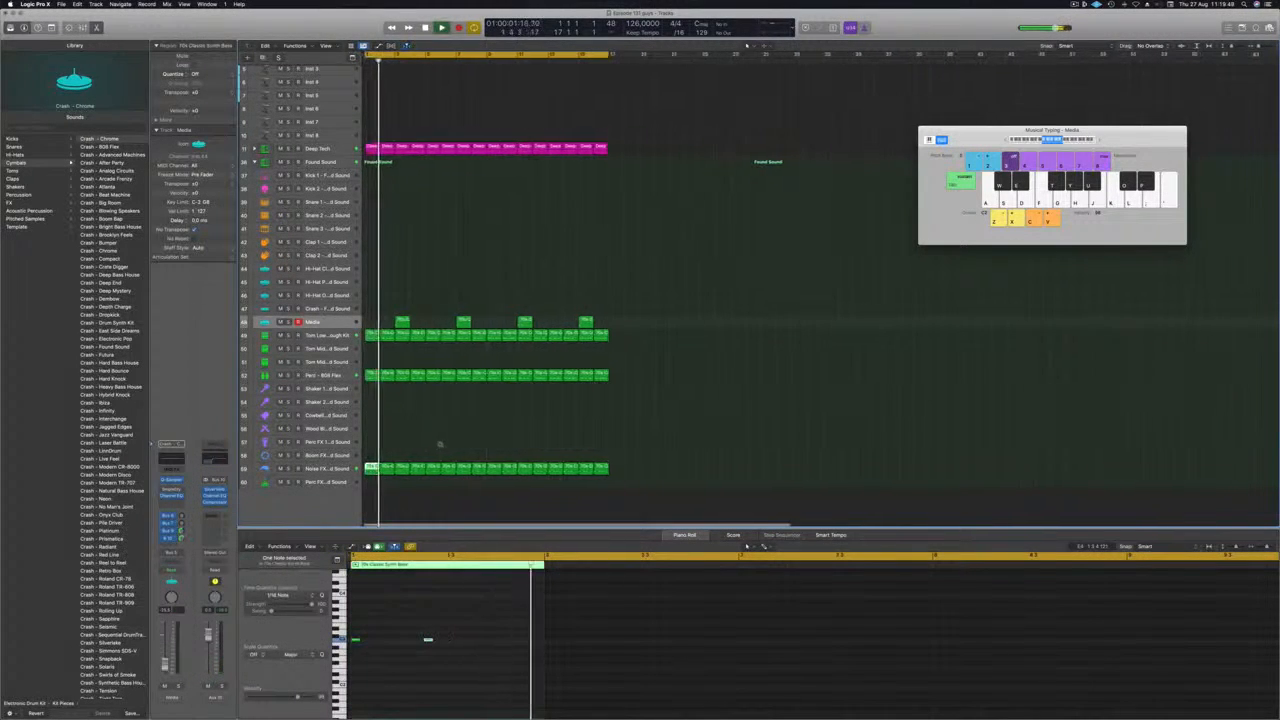
key("super+Right")
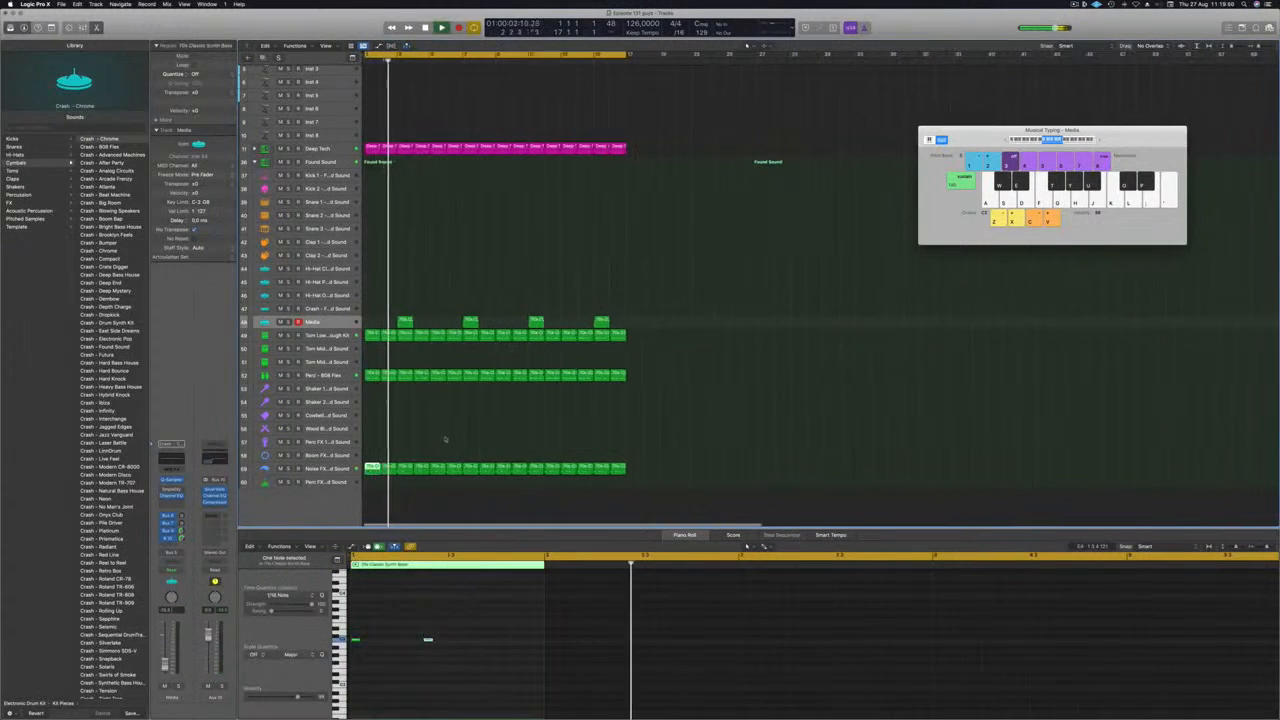
Add a send to Bus 9 (Aux 9) on the Noise FX - Found Sound track and deselect its regions.
left_click(343, 468)
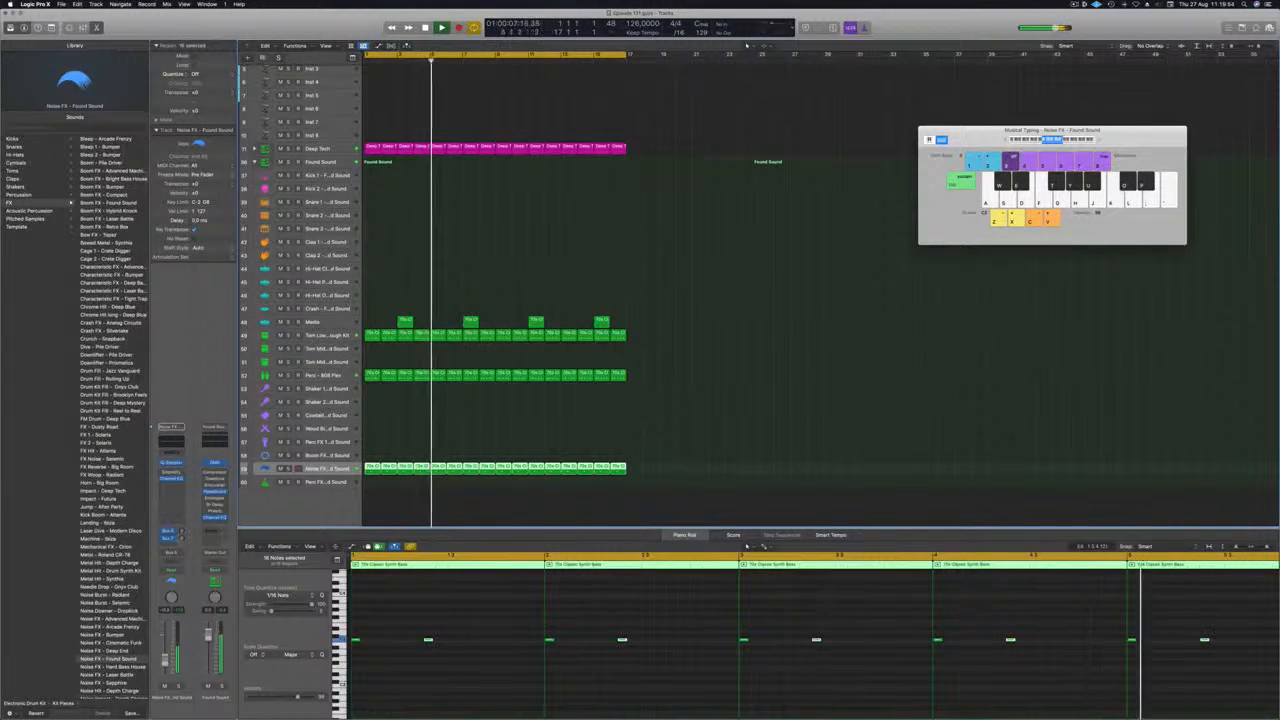
left_click(170, 542)
mouse_move(185, 554)
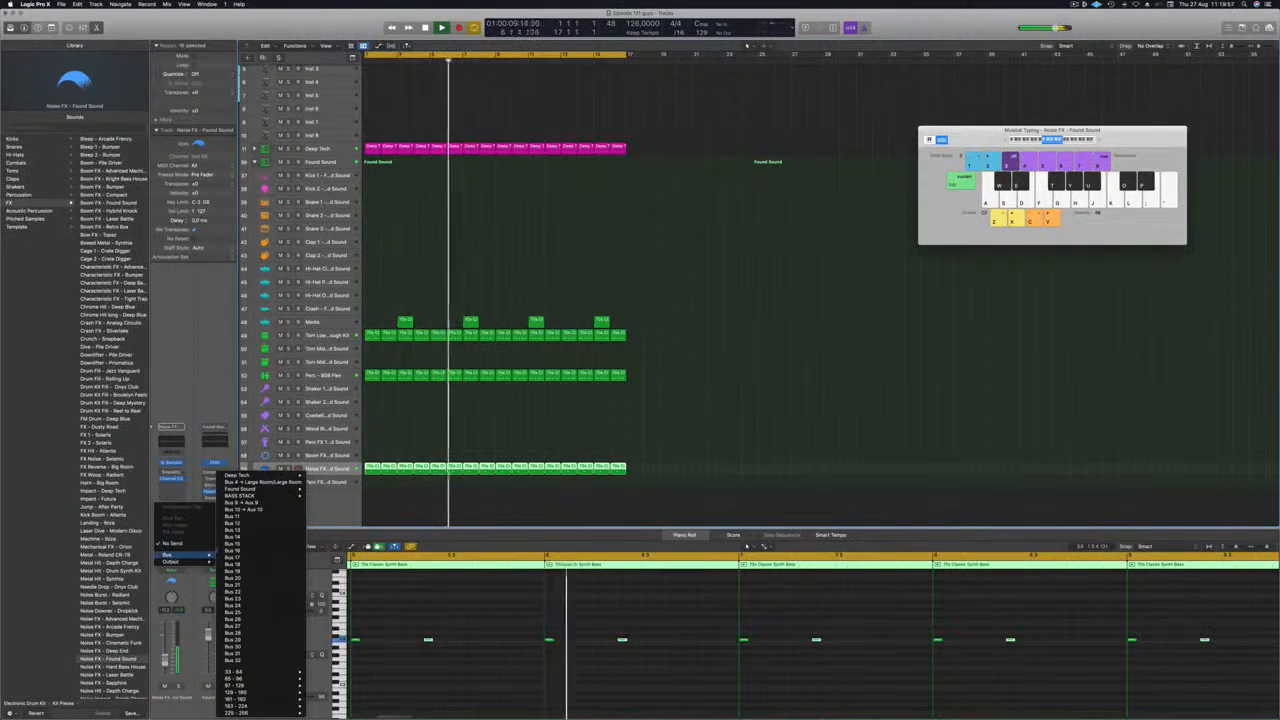
left_click(242, 503)
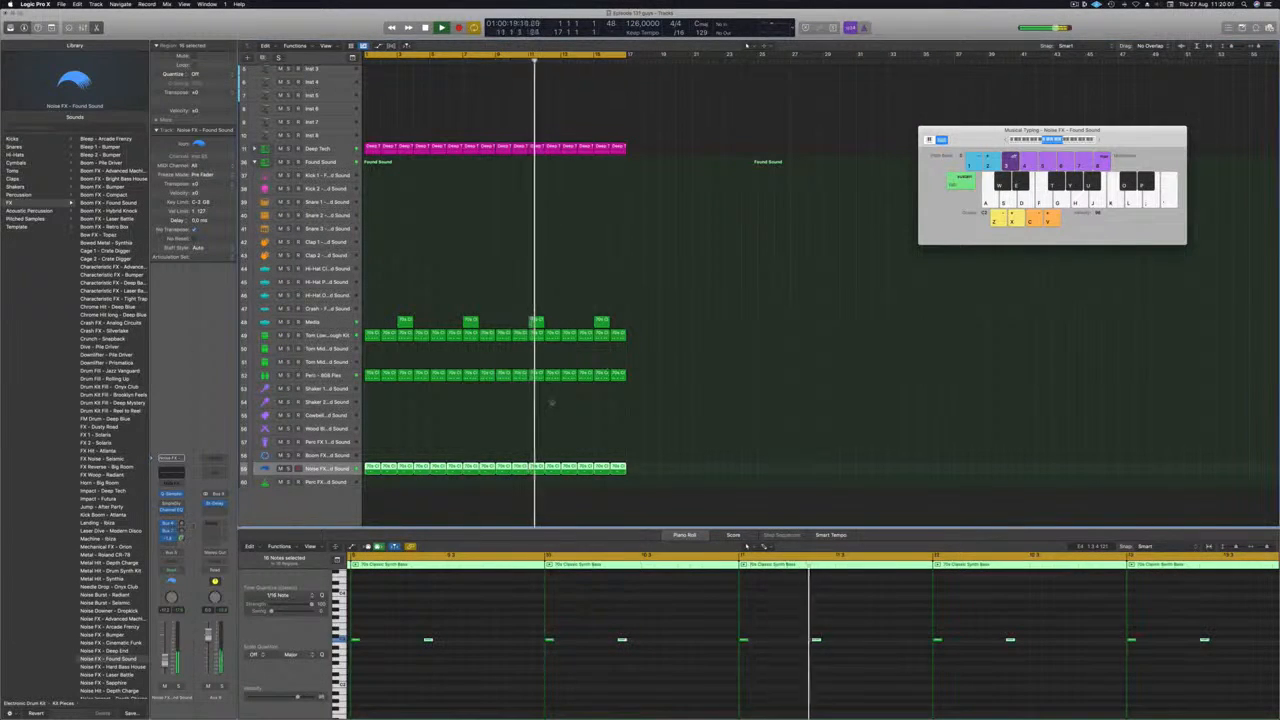
left_click(517, 423)
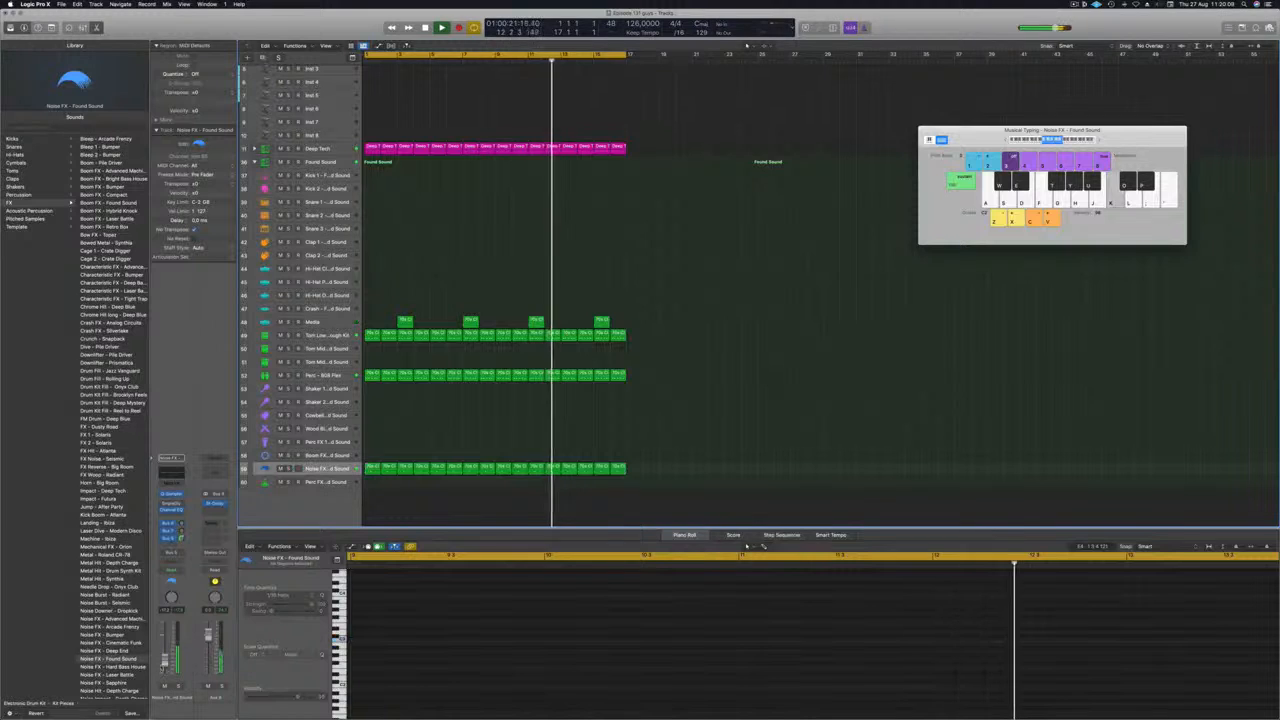
Select the Inst 3 track in the bass stack, enlarge its height and open its Alchemy instrument beside the arrangement.
scroll(467, 151, "up", 2)
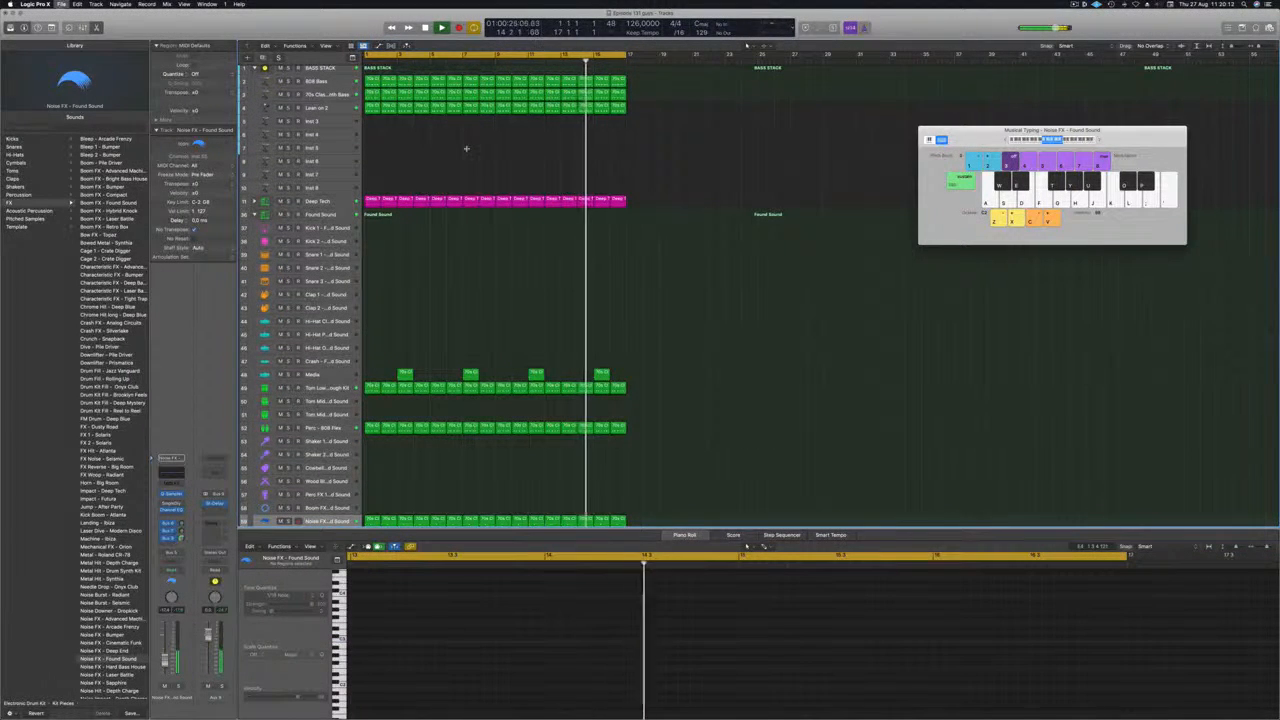
scroll(440, 152, "up", 1)
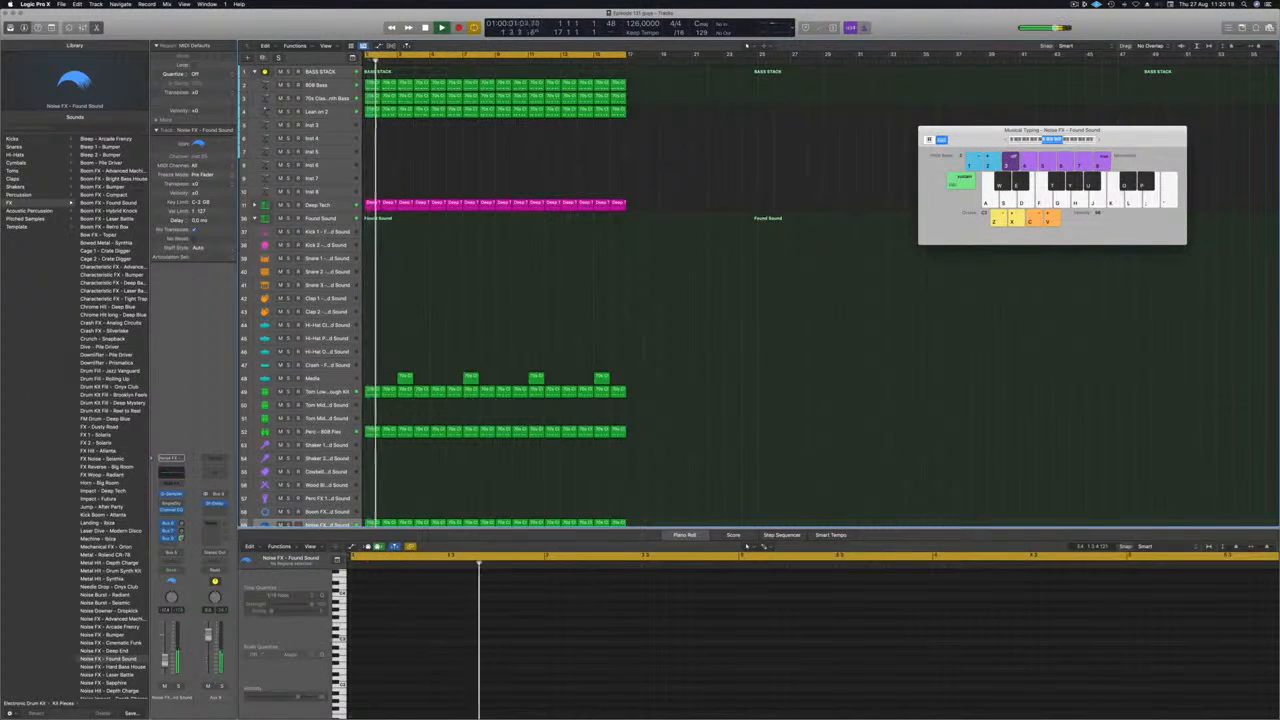
left_click(346, 124)
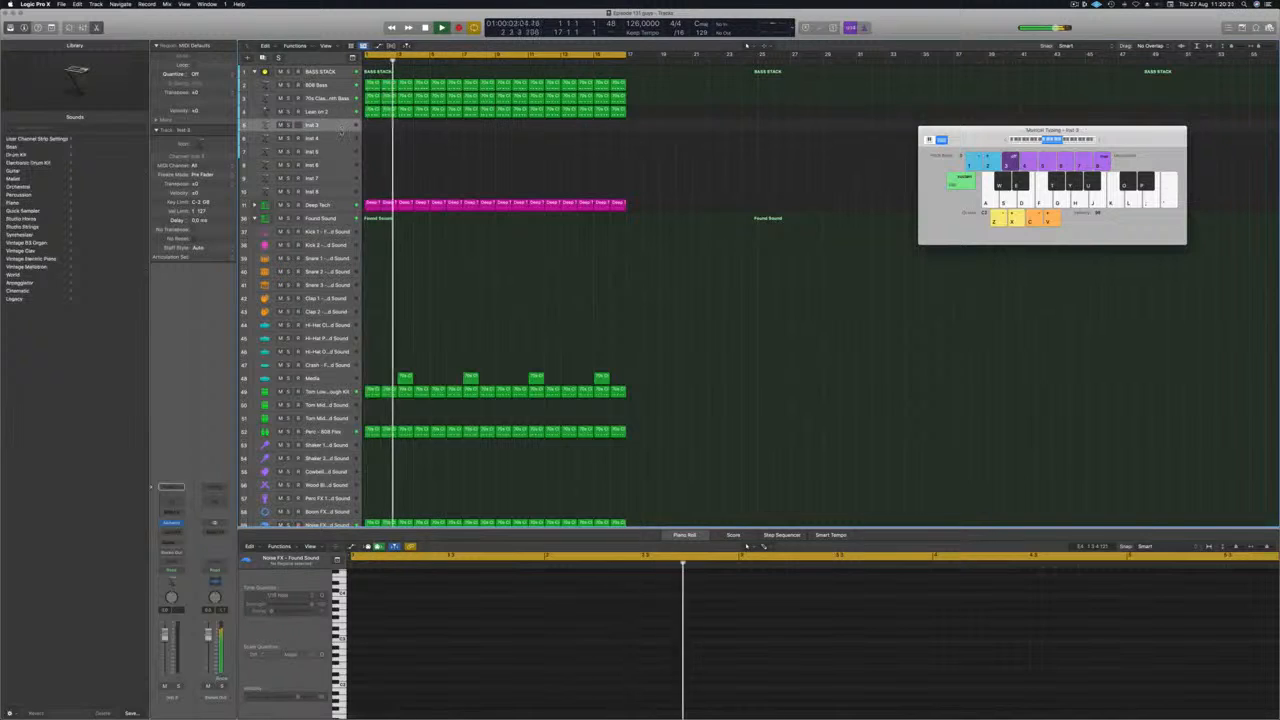
left_click_drag(340, 131, 341, 172)
key("space")
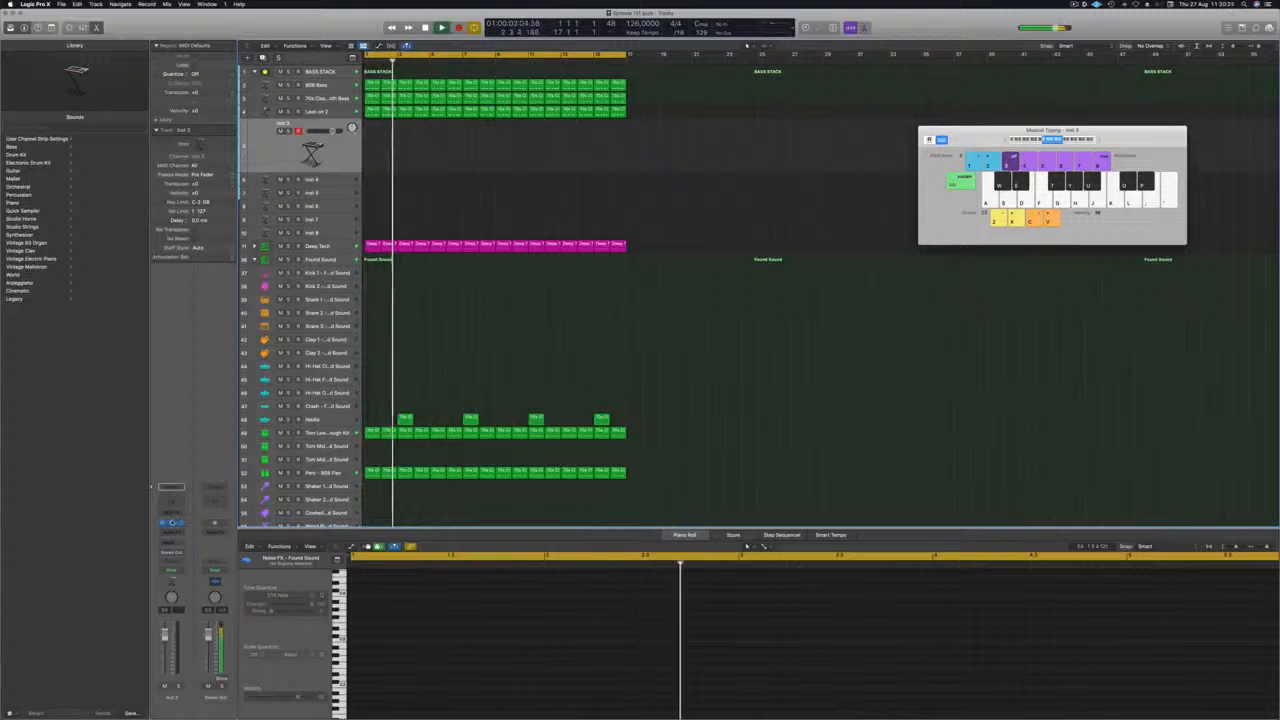
left_click(171, 523)
left_click_drag(560, 113, 751, 169)
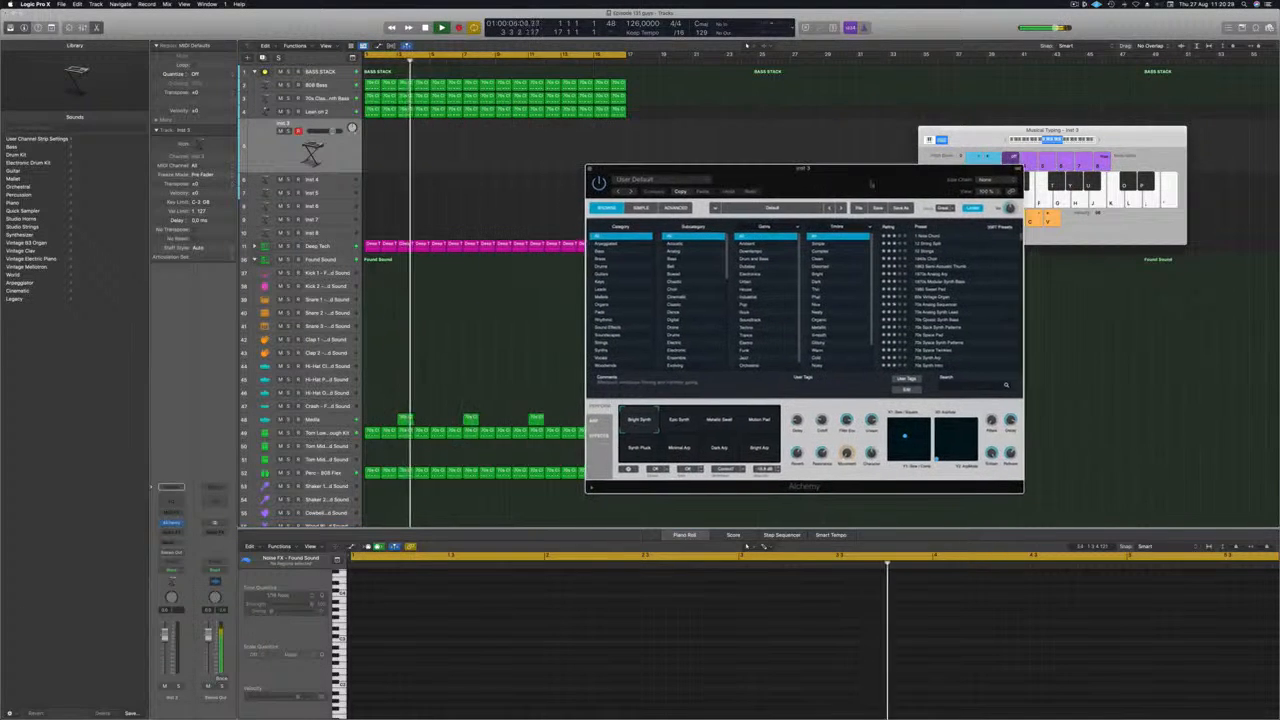
Filter Alchemy's presets to Pads, sort them by rating and load Perfect Pad 01.
left_click(600, 312)
left_click(887, 228)
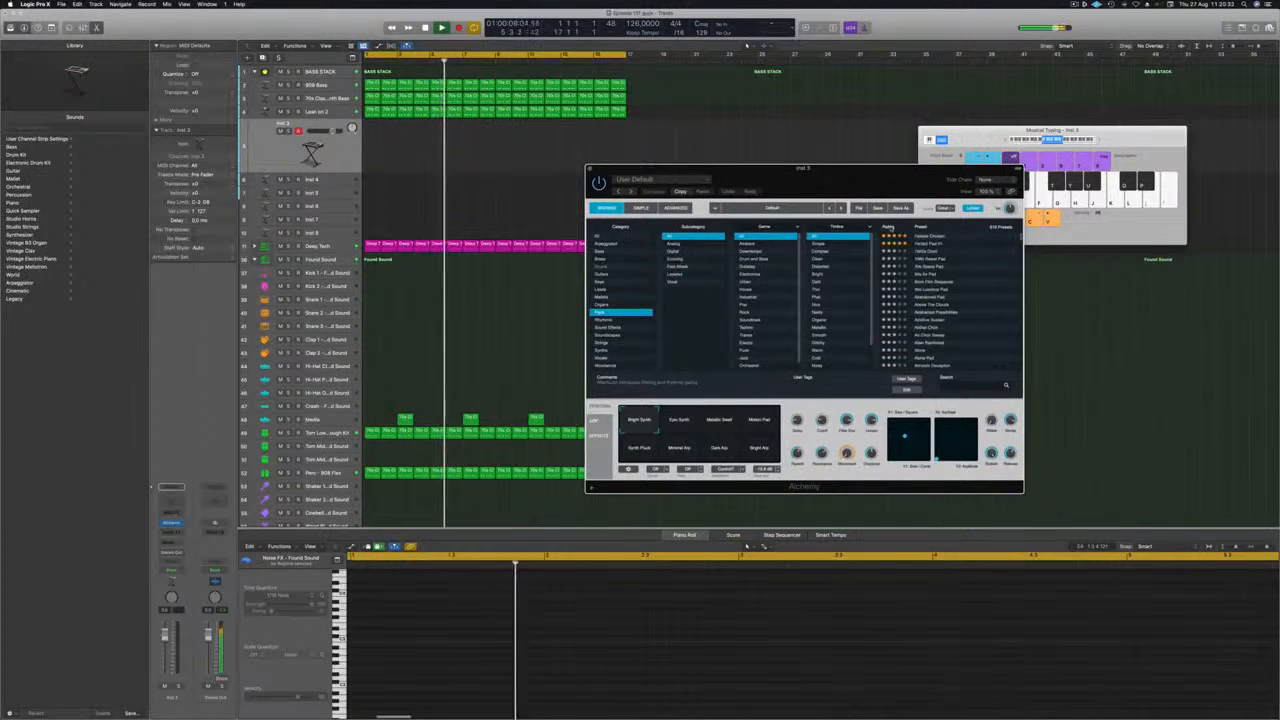
left_click(930, 245)
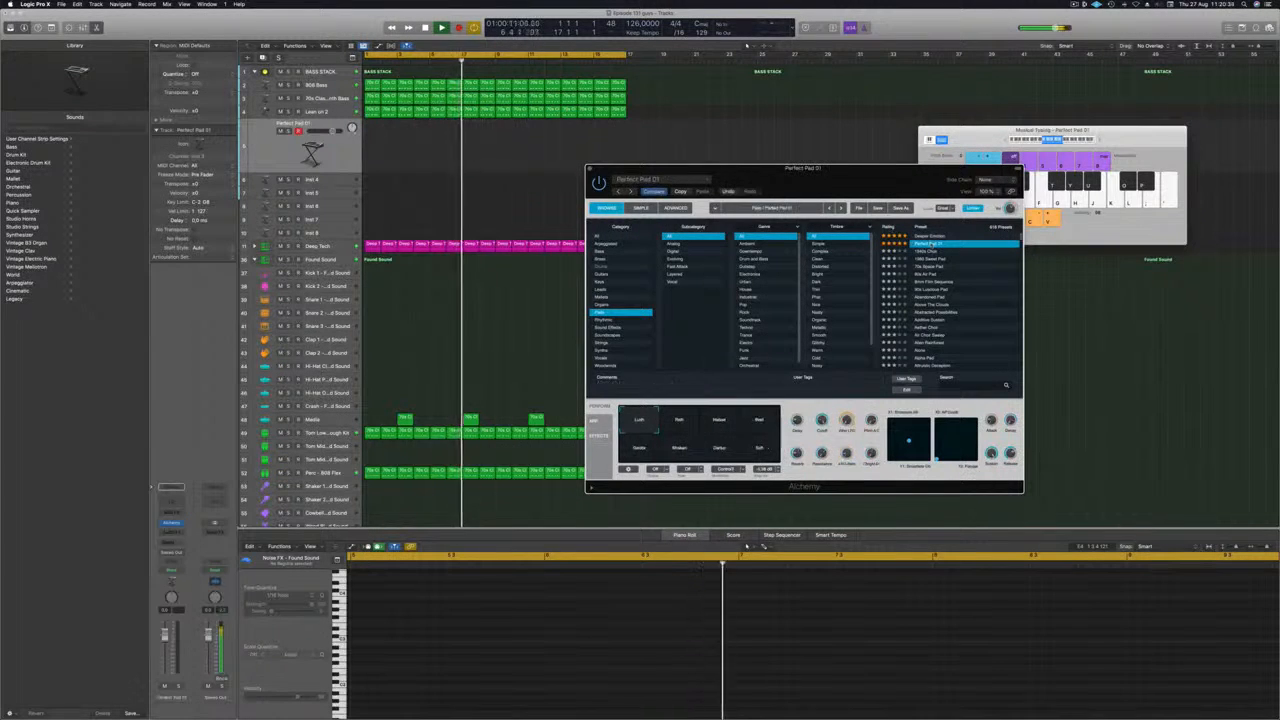
left_click_drag(893, 176, 835, 193)
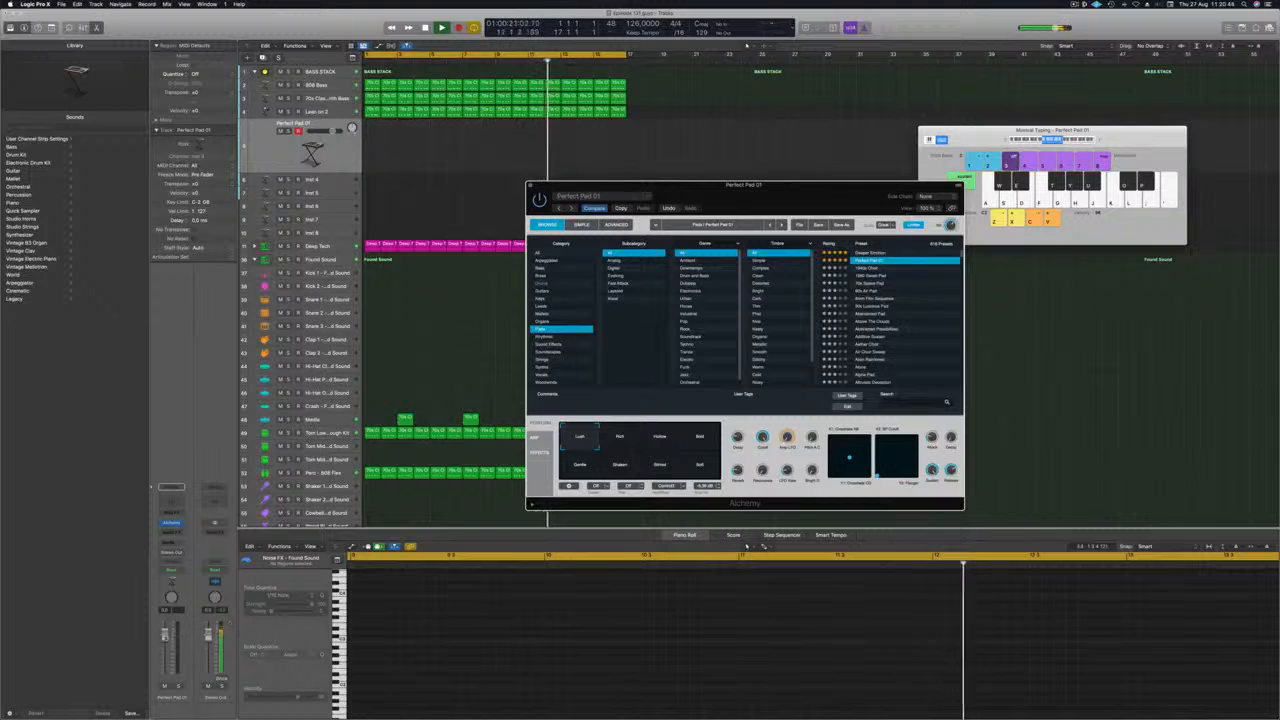
Add sends to Bus 10 (Aux 10) and Bus 9 (Aux 9) on the Perfect Pad 01 channel.
left_click(166, 546)
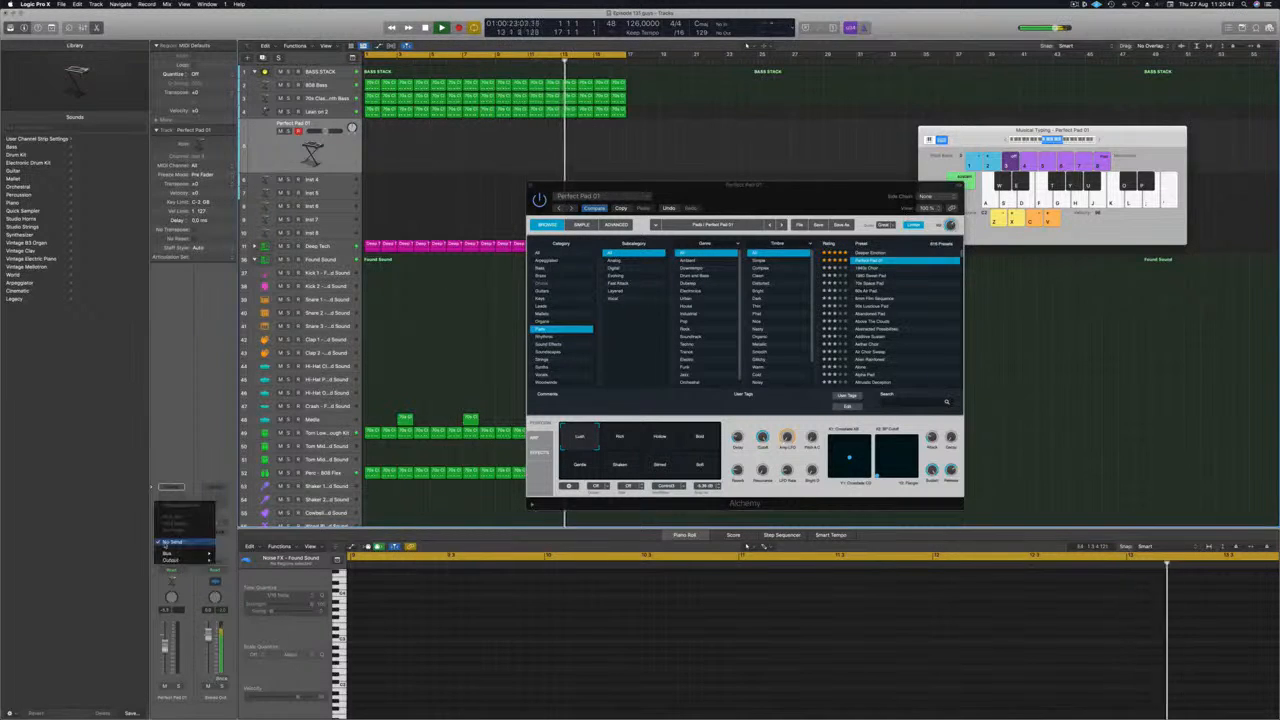
mouse_move(167, 554)
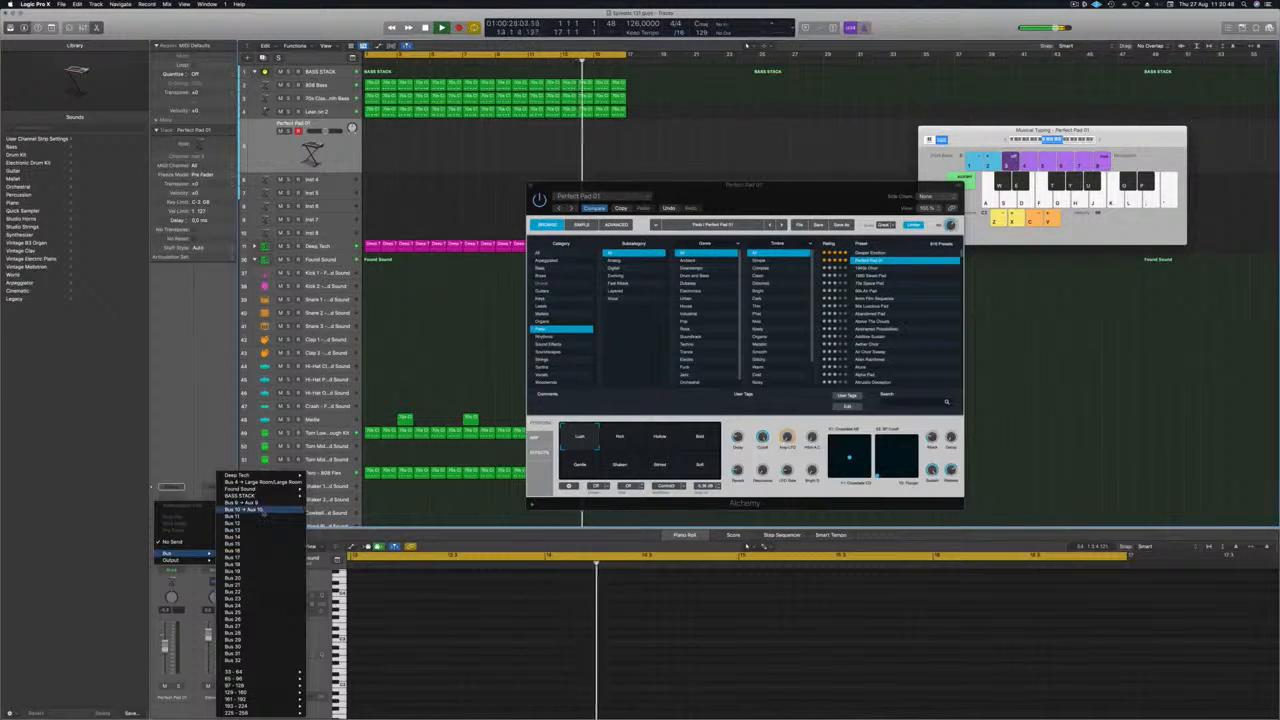
left_click(255, 510)
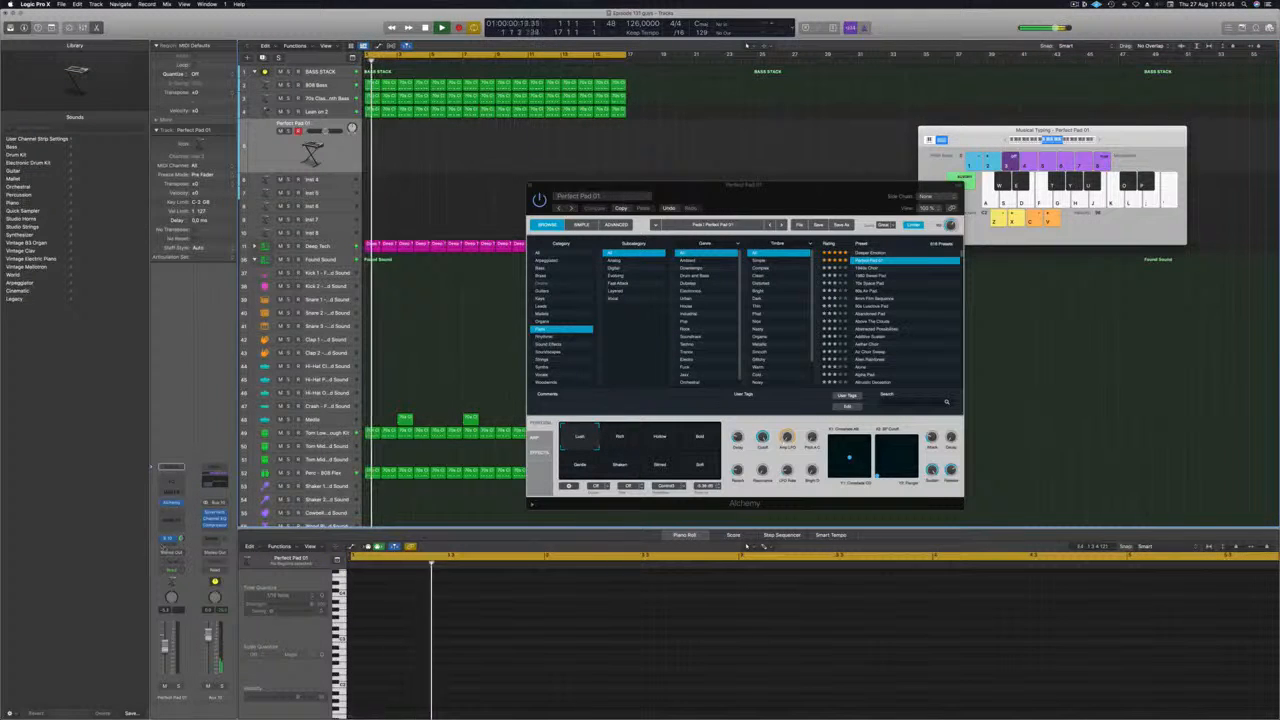
left_click(168, 541)
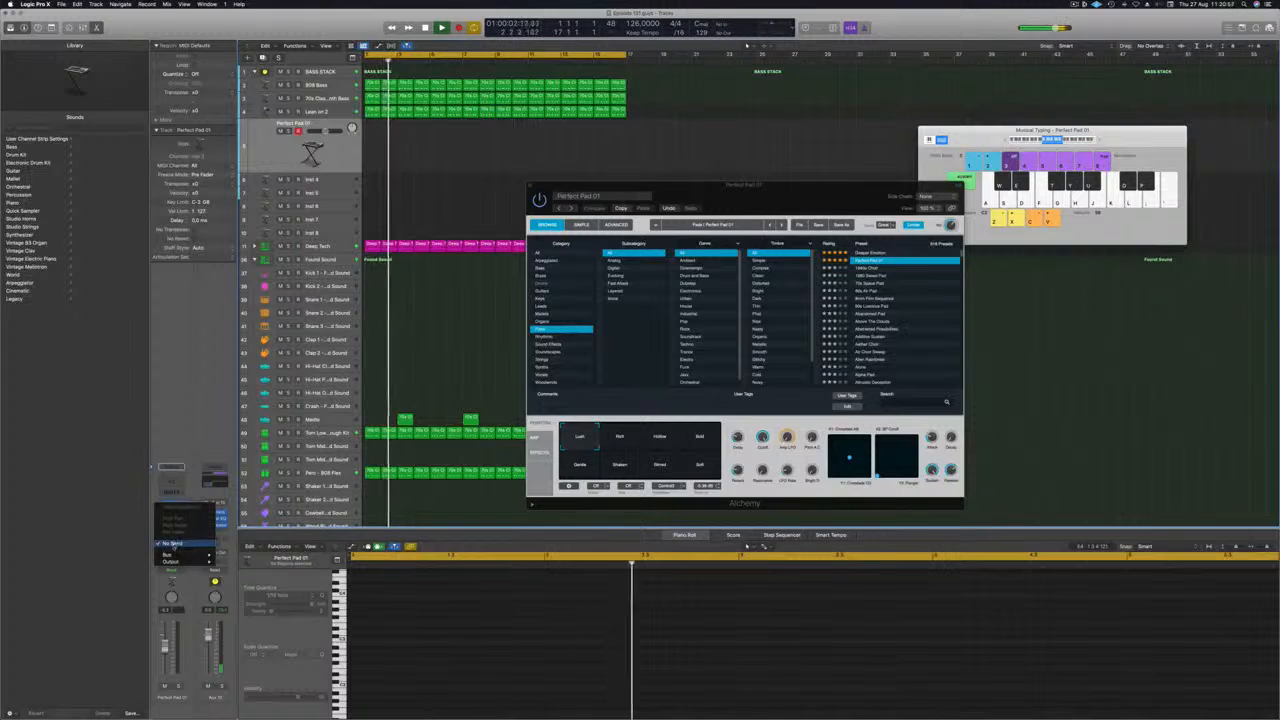
mouse_move(169, 555)
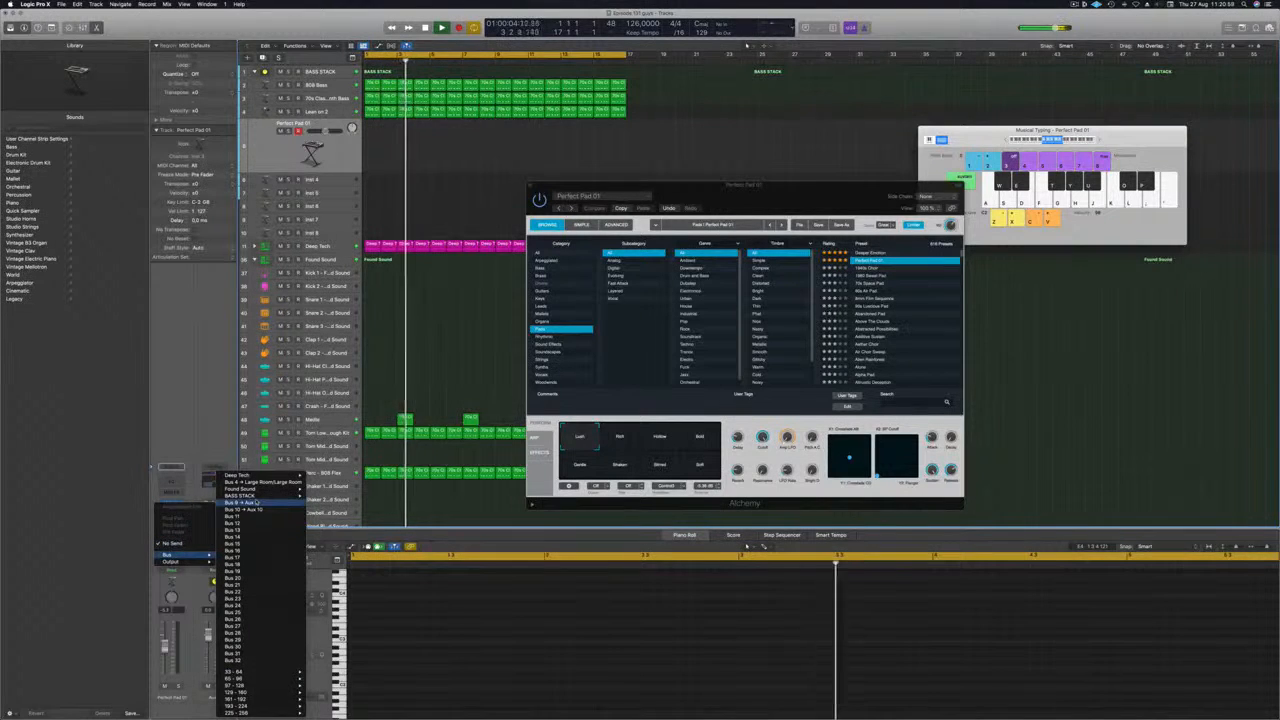
left_click(146, 456)
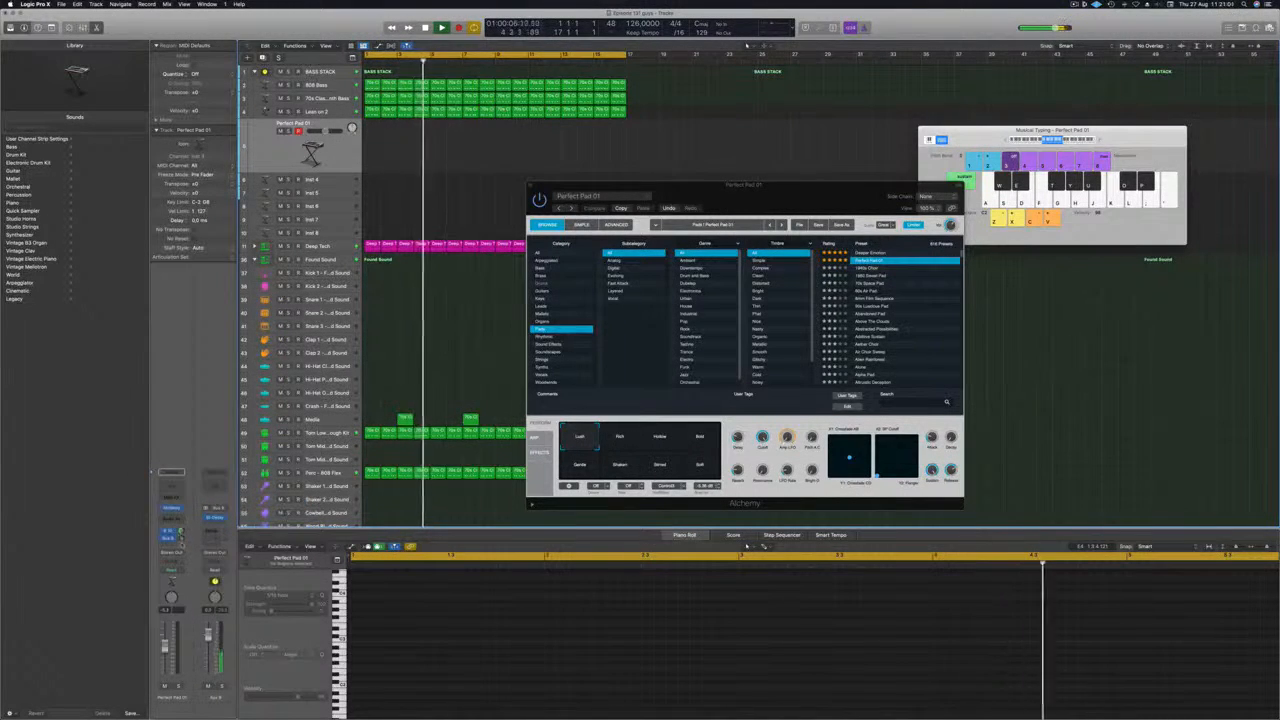
Rearrange the Alchemy and Musical Typing windows so the arrangement's regions are uncovered.
left_click_drag(872, 189, 801, 193)
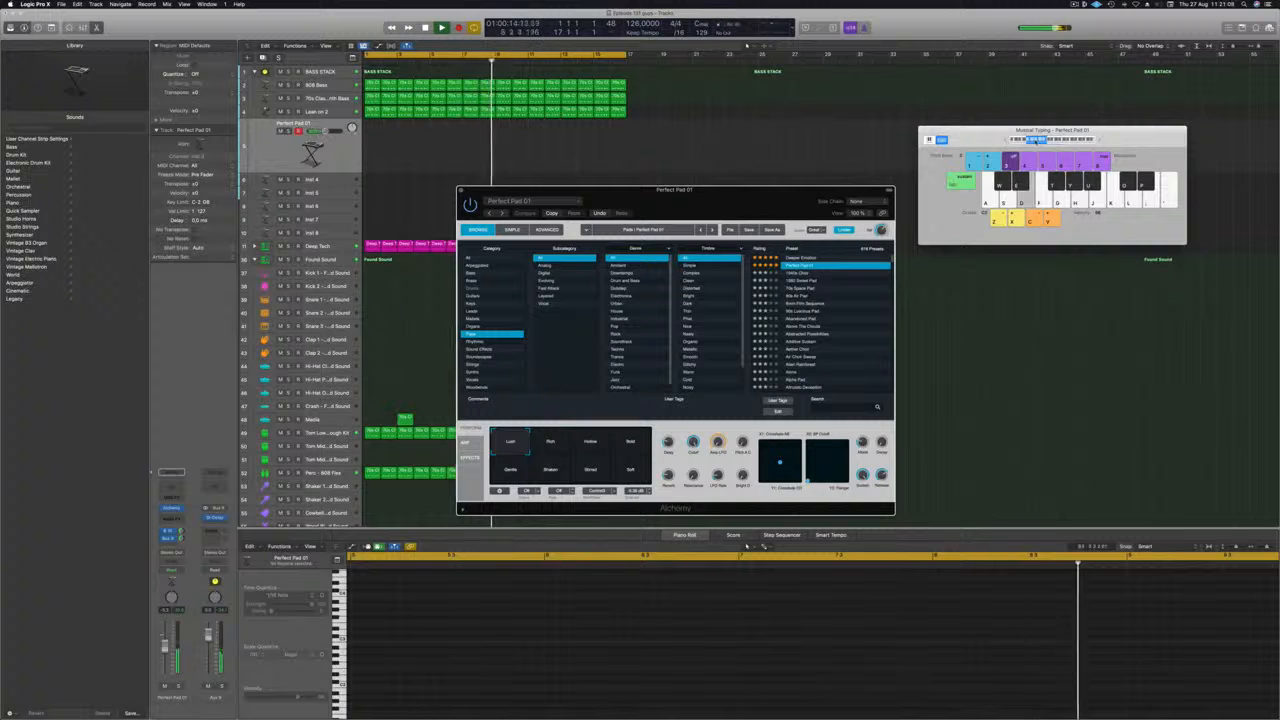
left_click_drag(1126, 136, 1062, 107)
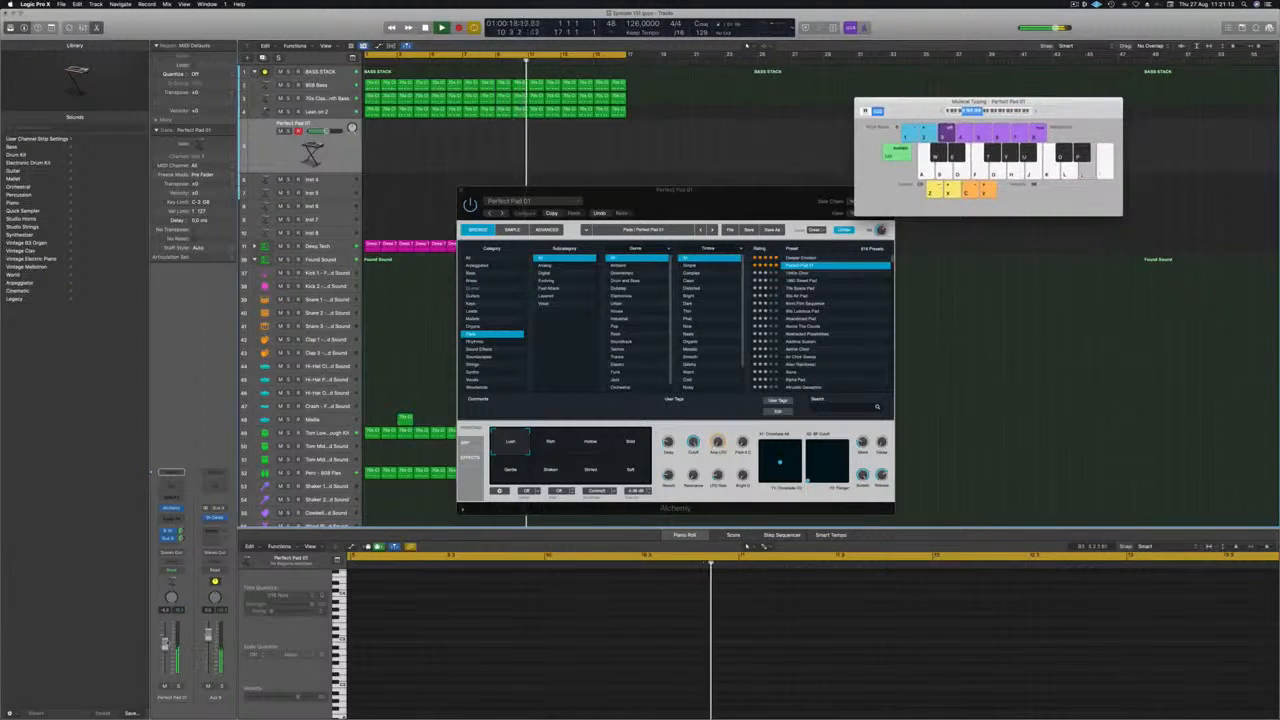
left_click_drag(788, 207, 1017, 176)
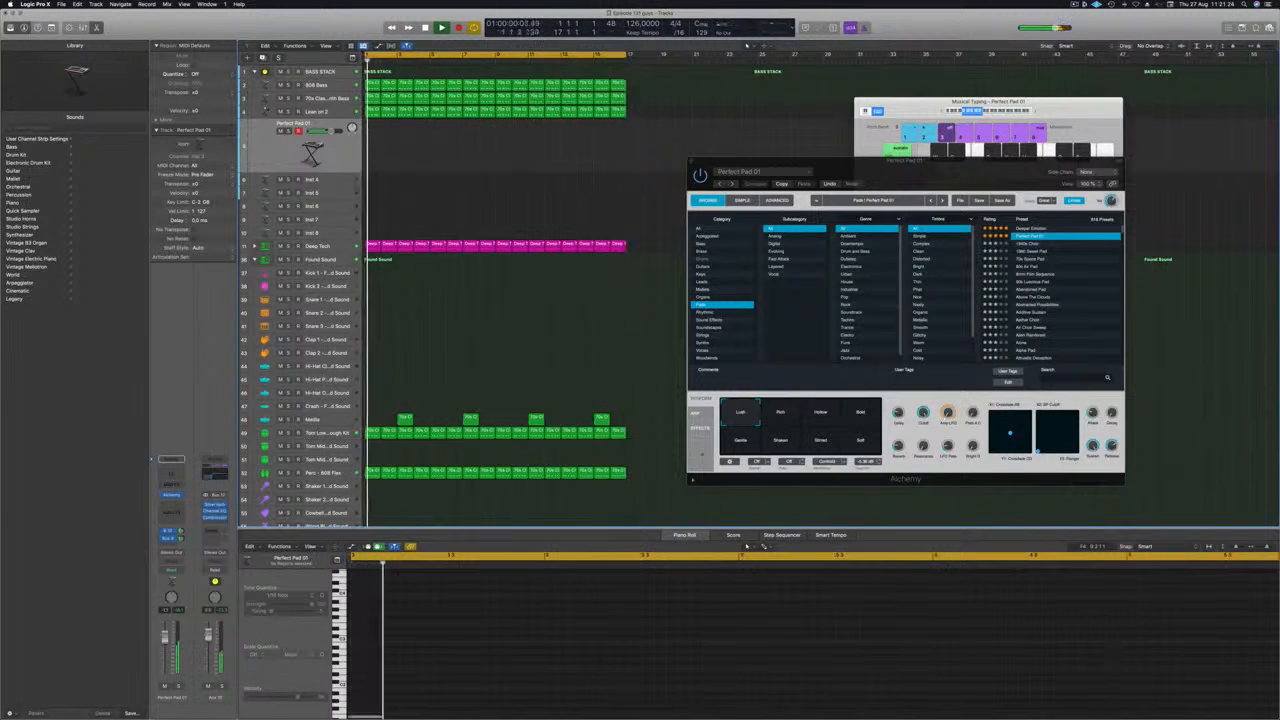
Audition Perfect Pad 01's Rich and Hollow variations, settle on Bold, and raise the Musical Typing octave range.
left_click(785, 418)
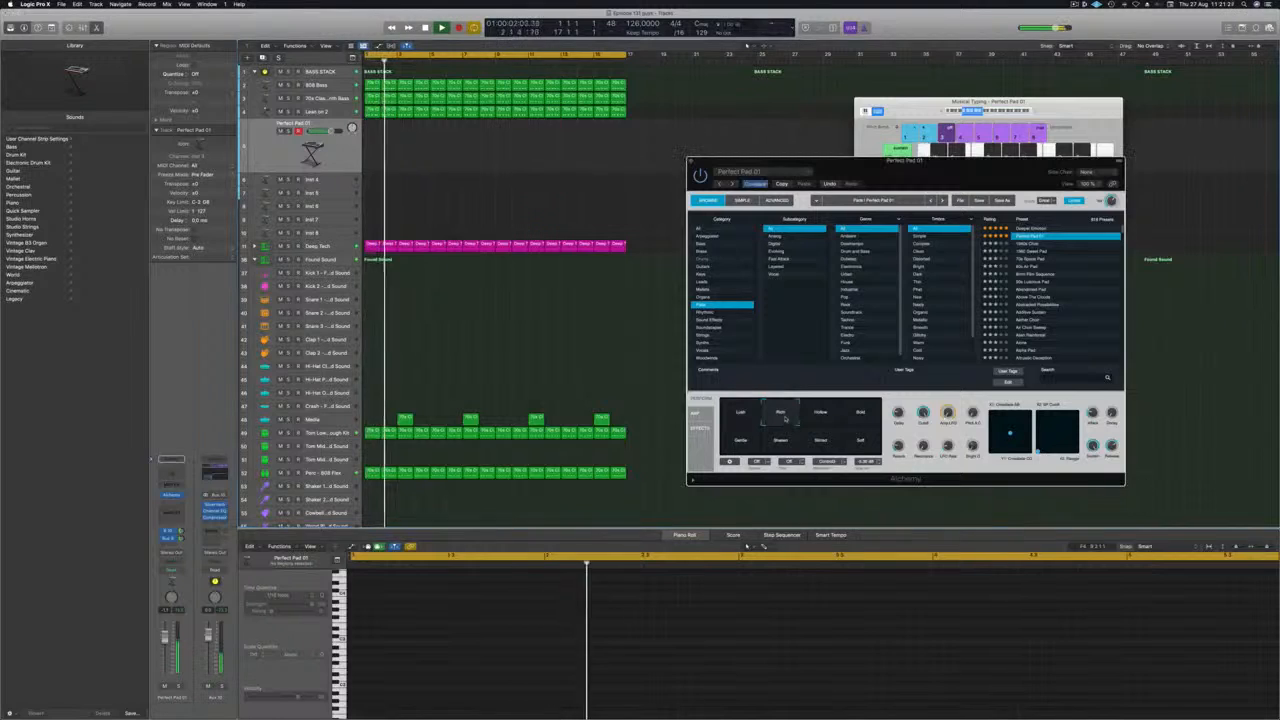
left_click(820, 415)
left_click(860, 415)
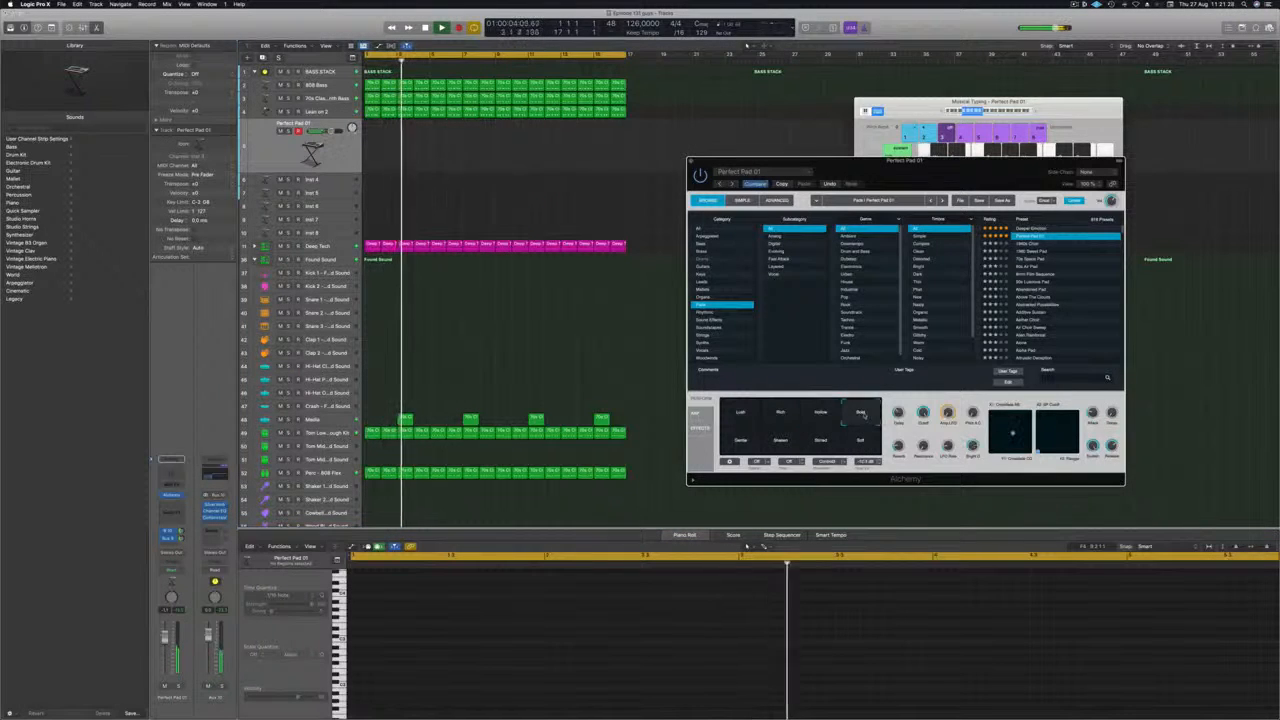
left_click(1035, 113)
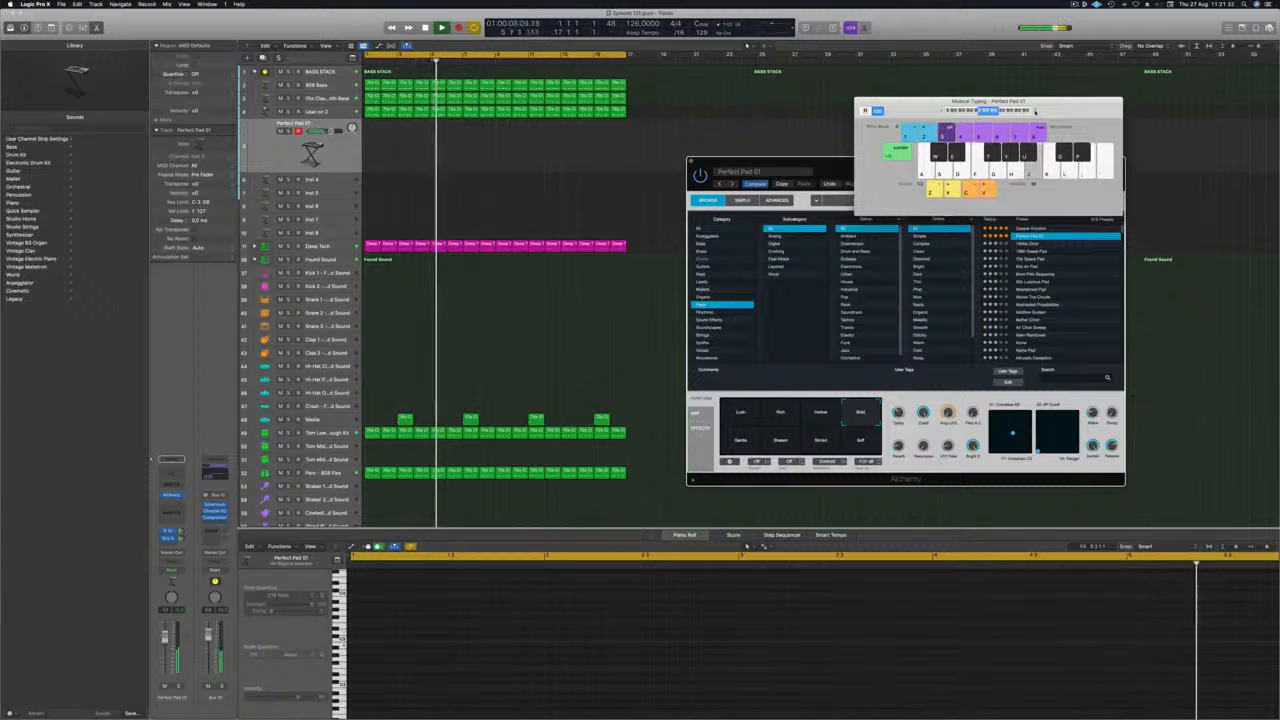
mouse_move(1036, 111)
left_mouse_down()
mouse_move(962, 71)
mouse_move(1029, 96)
left_mouse_up()
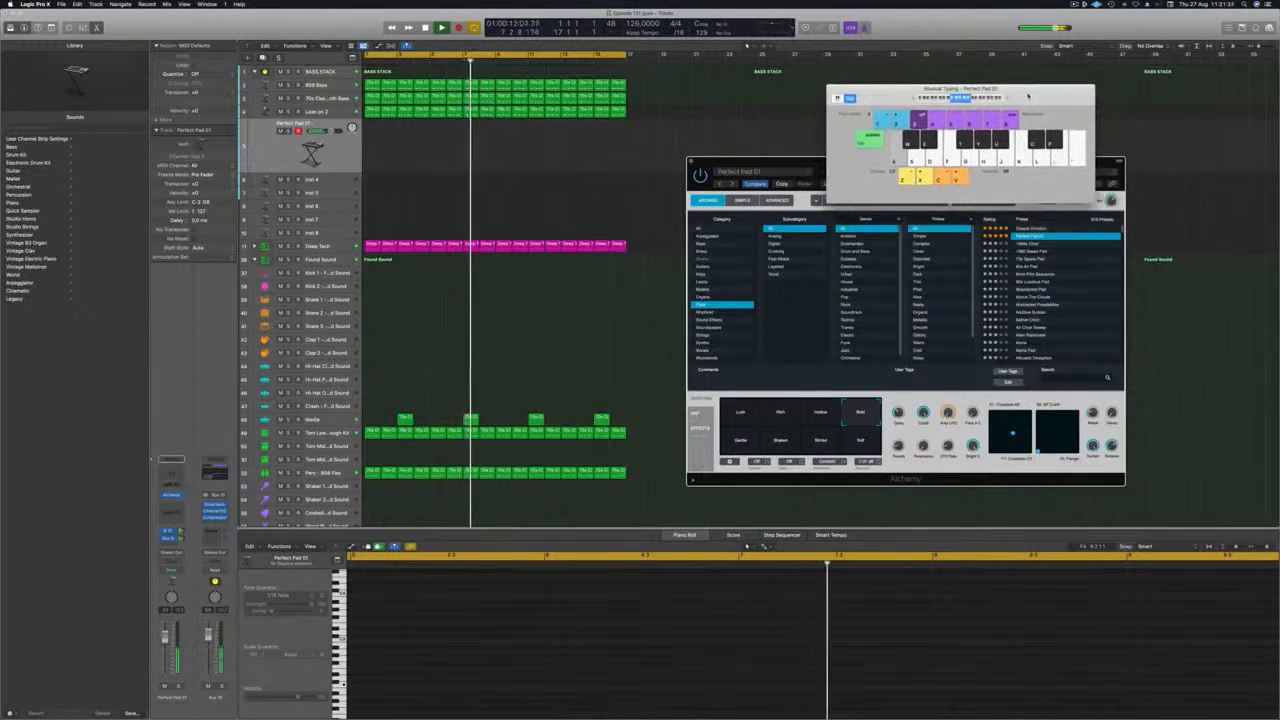
Switch Perfect Pad 01 to its Gentle variation and lower the Musical Typing octave range.
left_click_drag(770, 161, 715, 146)
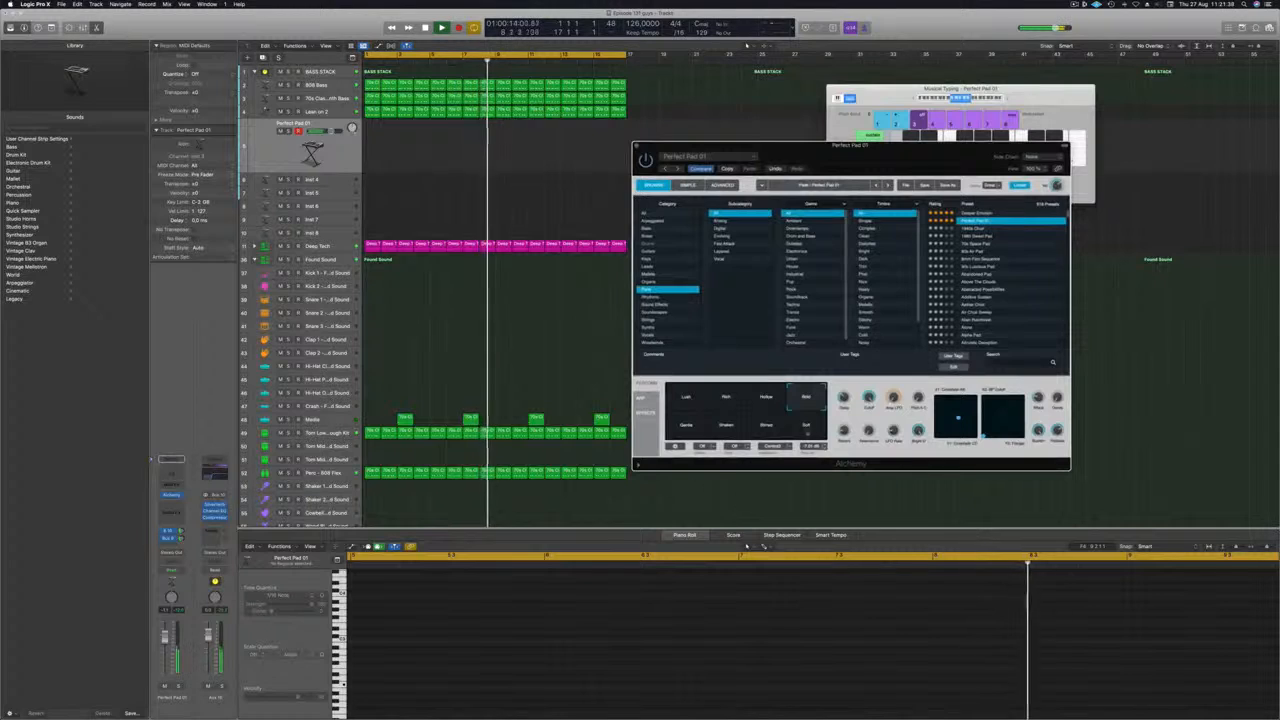
left_click(680, 432)
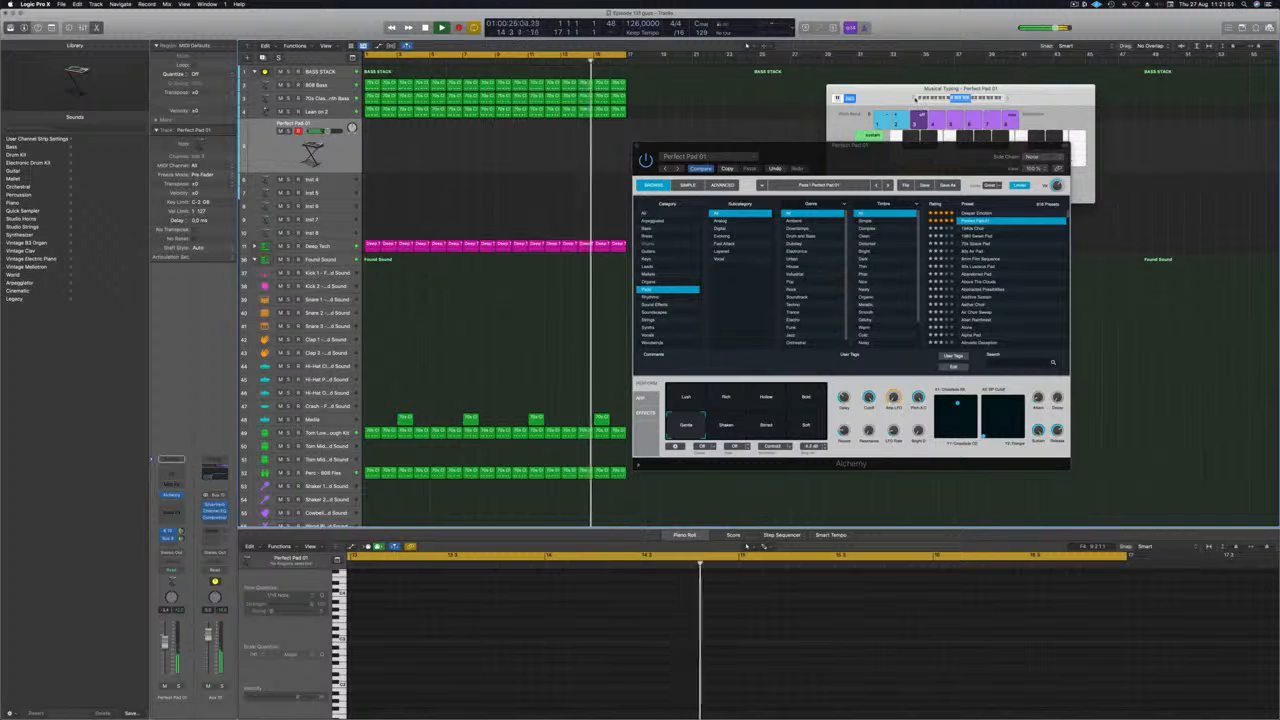
left_click(914, 99)
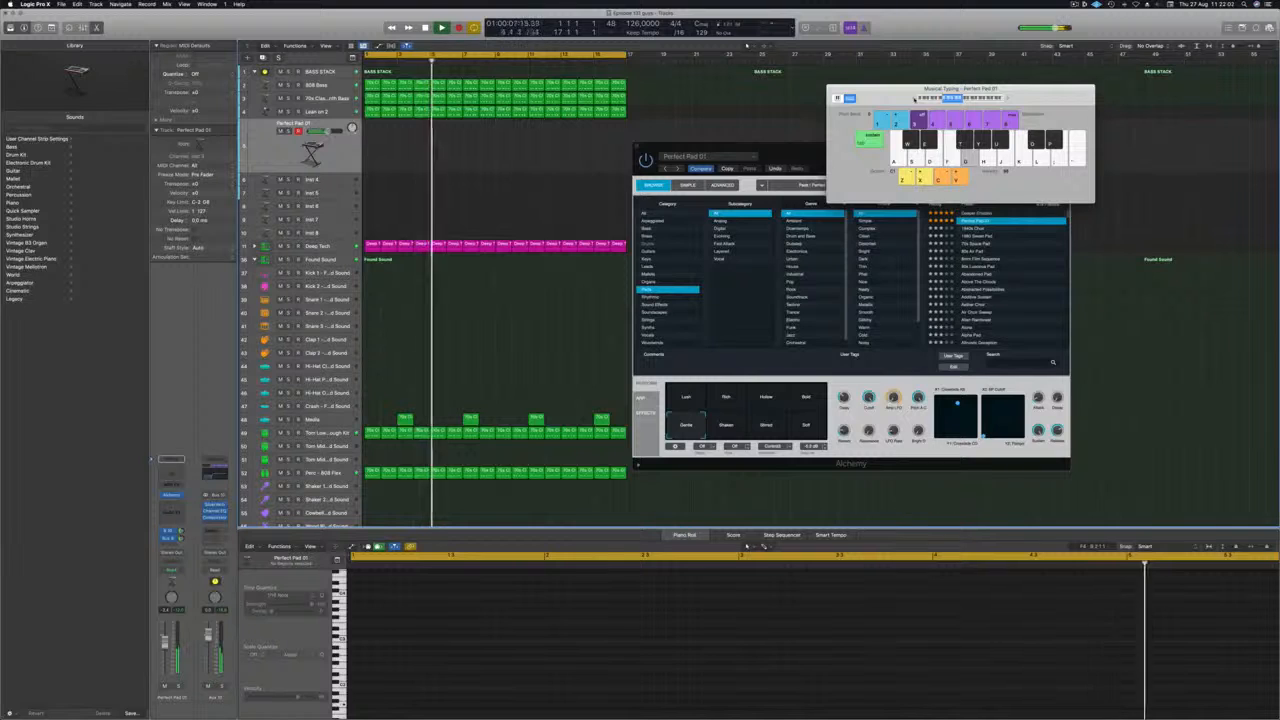
Uncover Alchemy's preset list, load Deeper Emotion and reposition the plug-in window beside Musical Typing.
left_click_drag(1037, 88, 1151, 50)
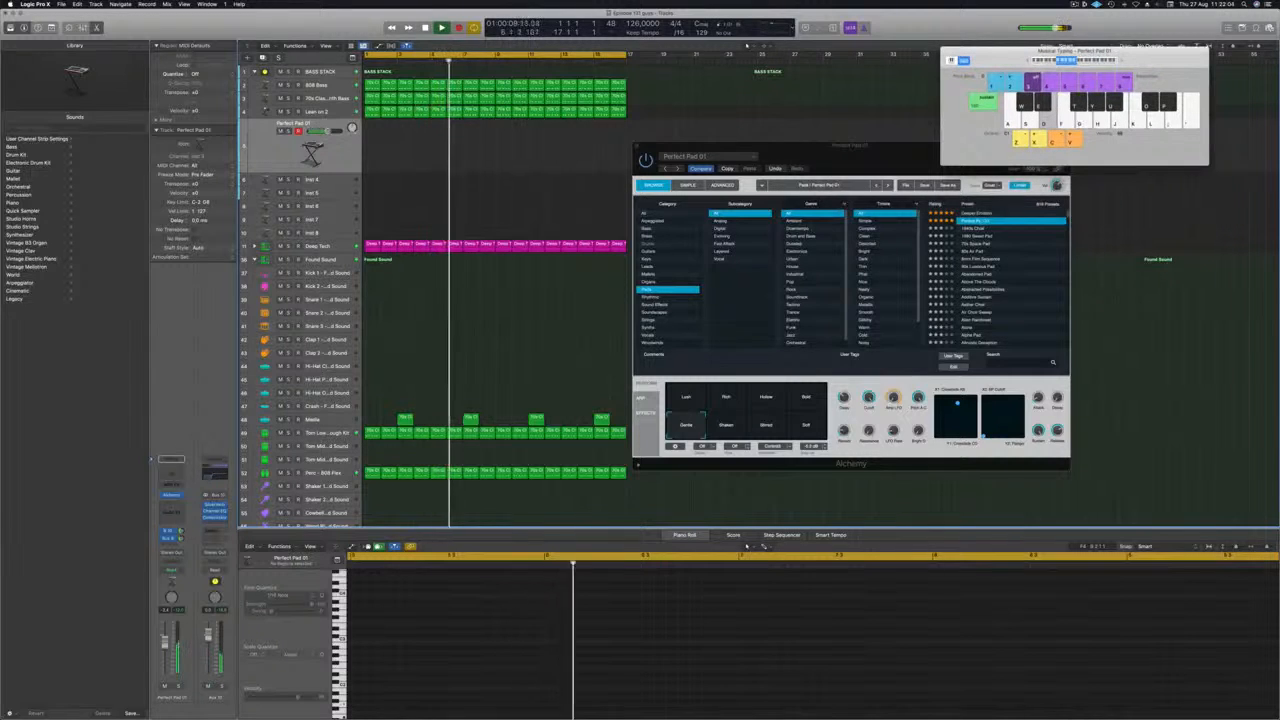
left_click(980, 149)
left_click(985, 213)
left_click_drag(927, 162, 866, 153)
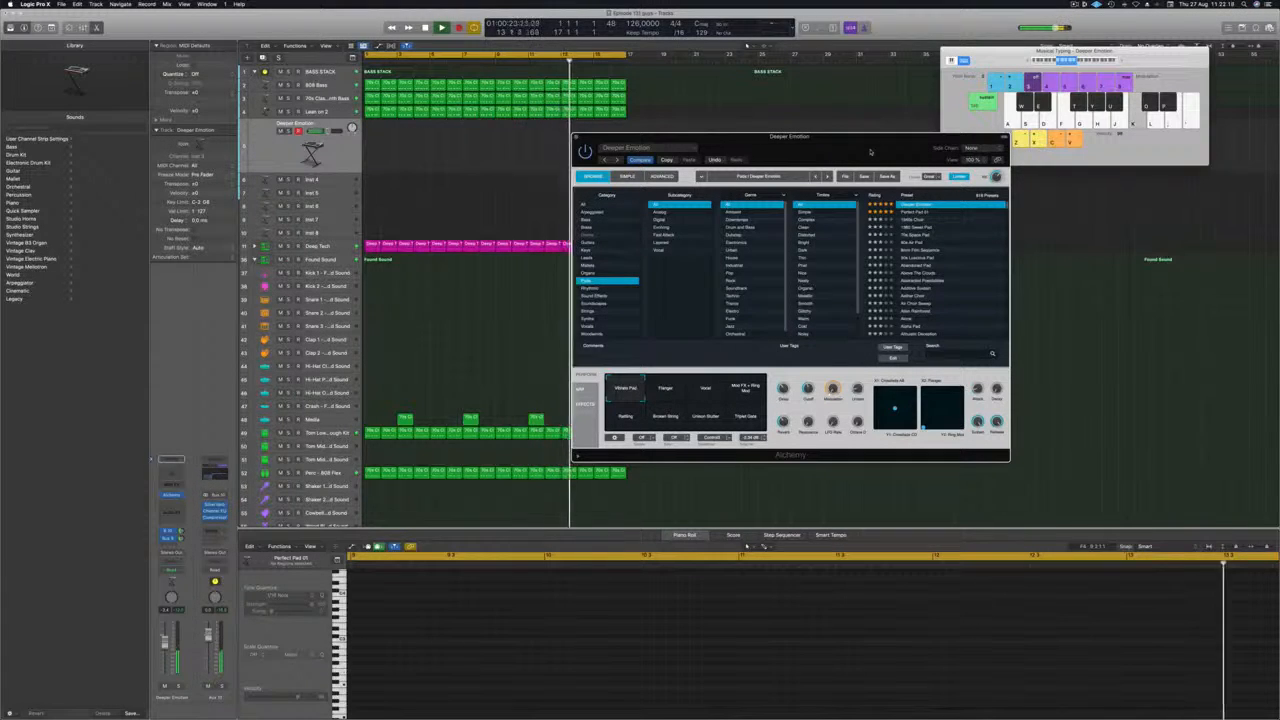
Record a sustained pad part with Deeper Emotion, split the region at bar 5 and delete the section before it.
key("r")
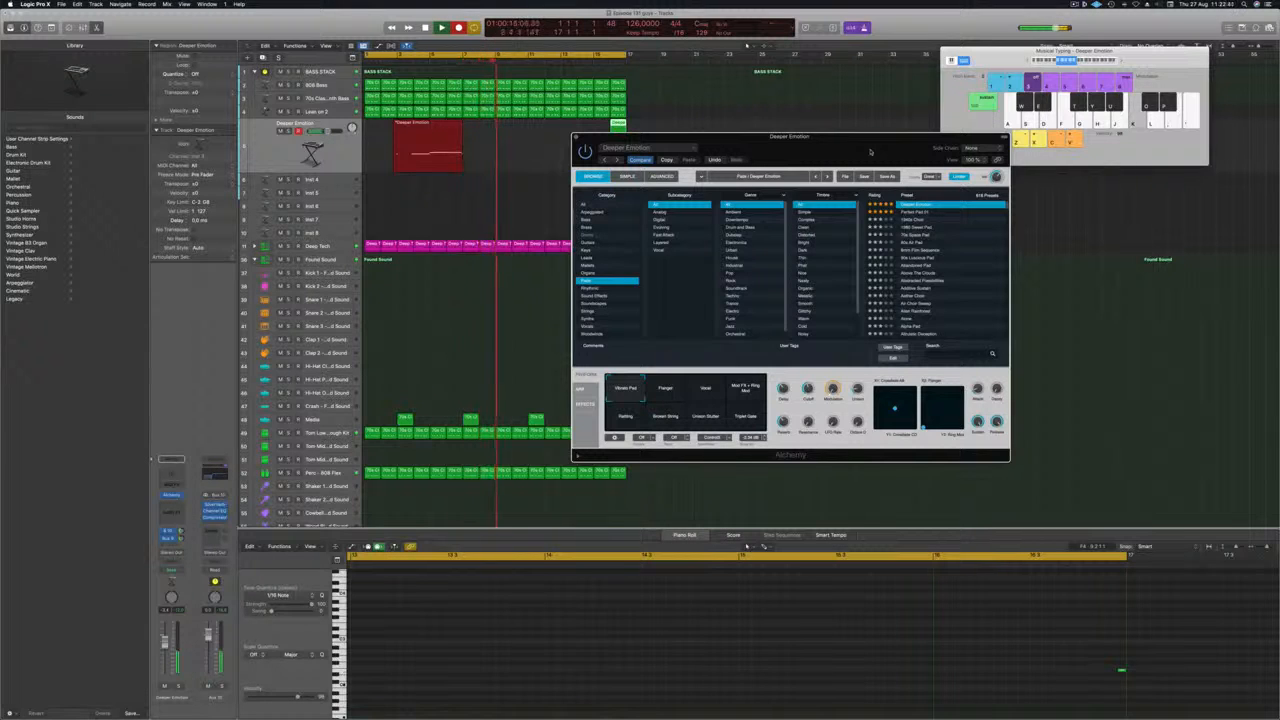
key("space")
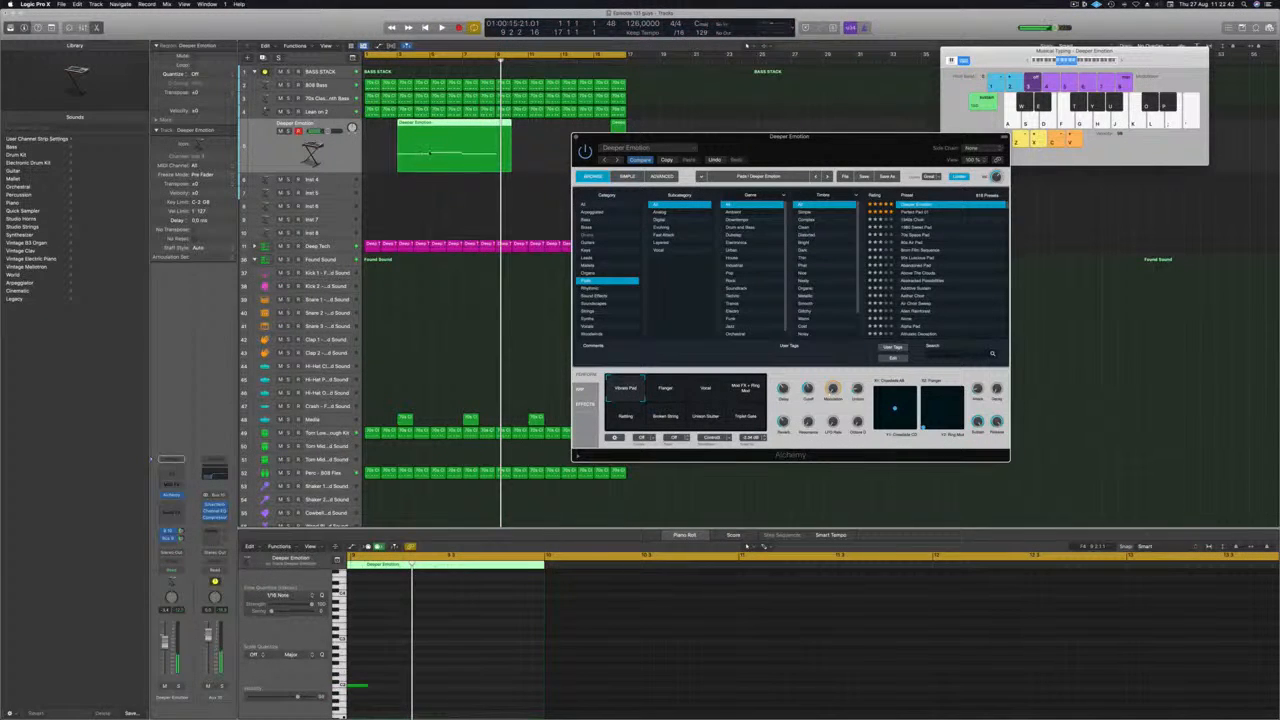
left_click(430, 185)
left_click_drag(430, 148, 416, 146)
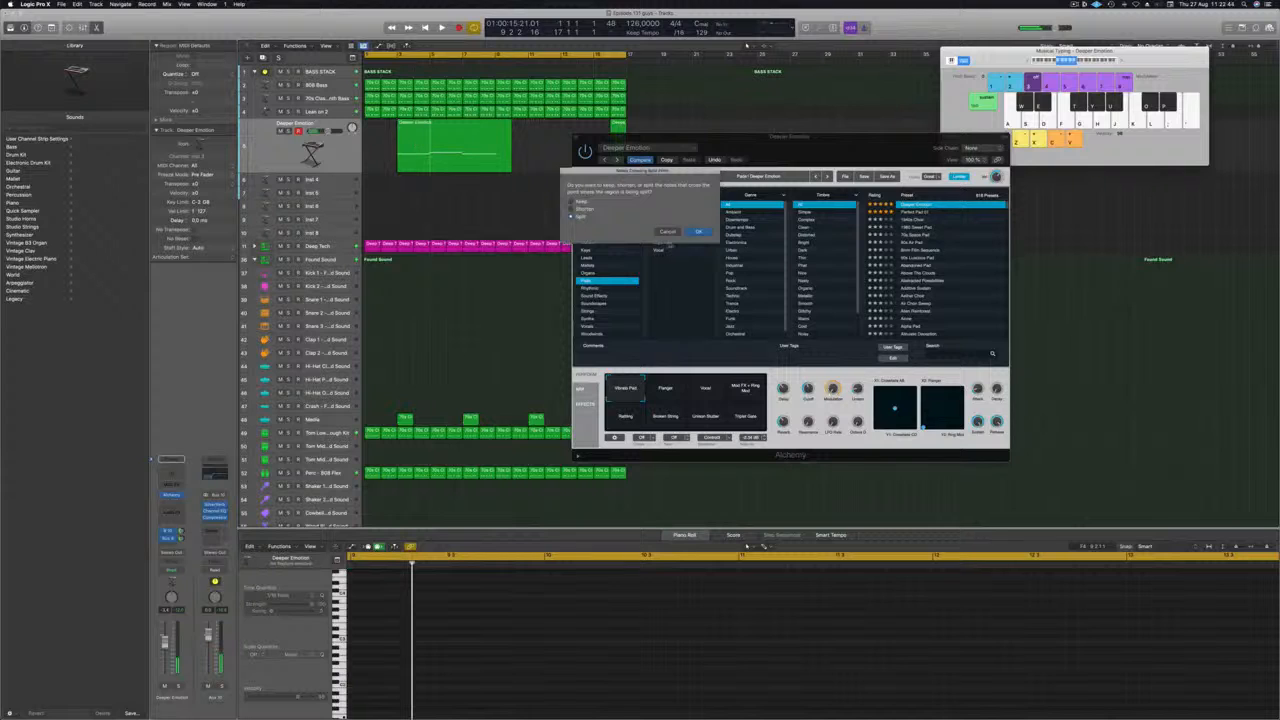
key("Return")
left_click(415, 146)
key("BackSpace")
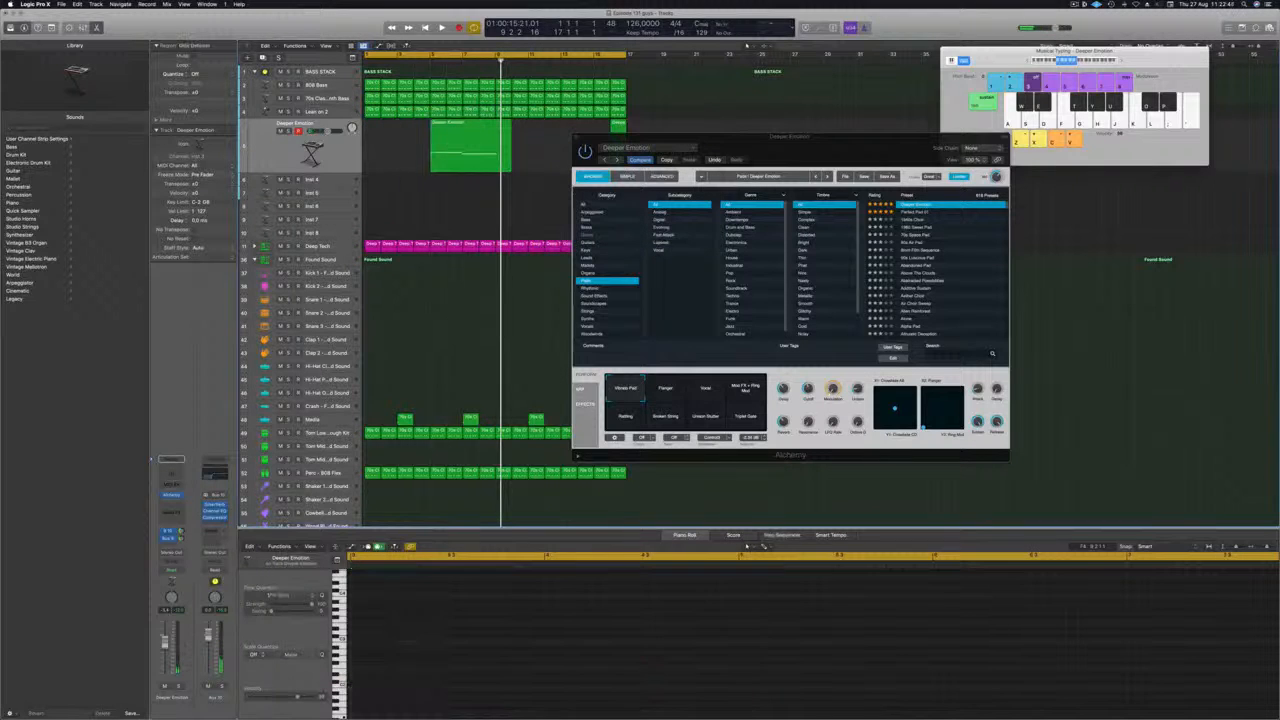
Move the remaining pad region to bar 1, split it at bar 5 and delete the excess.
mouse_move(436, 141)
left_mouse_down()
mouse_move(372, 141)
mouse_move(430, 140)
left_mouse_up()
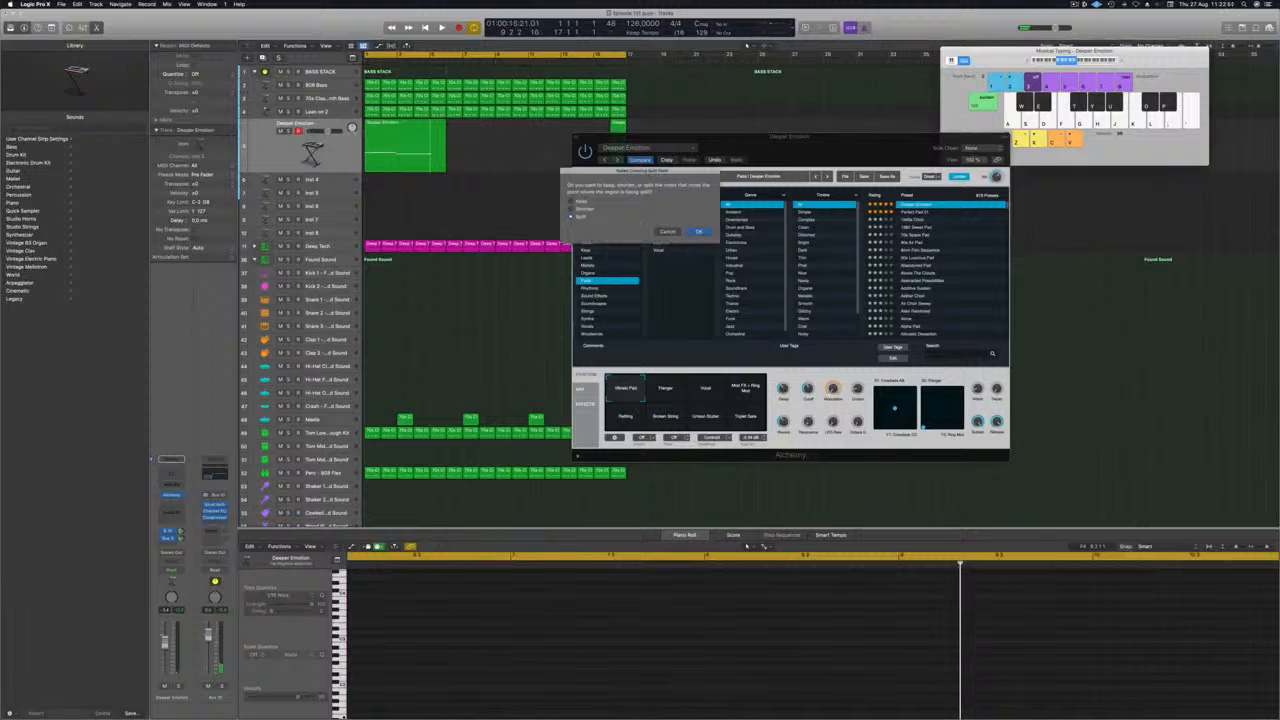
key("Return")
key("Delete")
Play back the trimmed pad part and try Deeper Emotion's Flanger variation.
key("space")
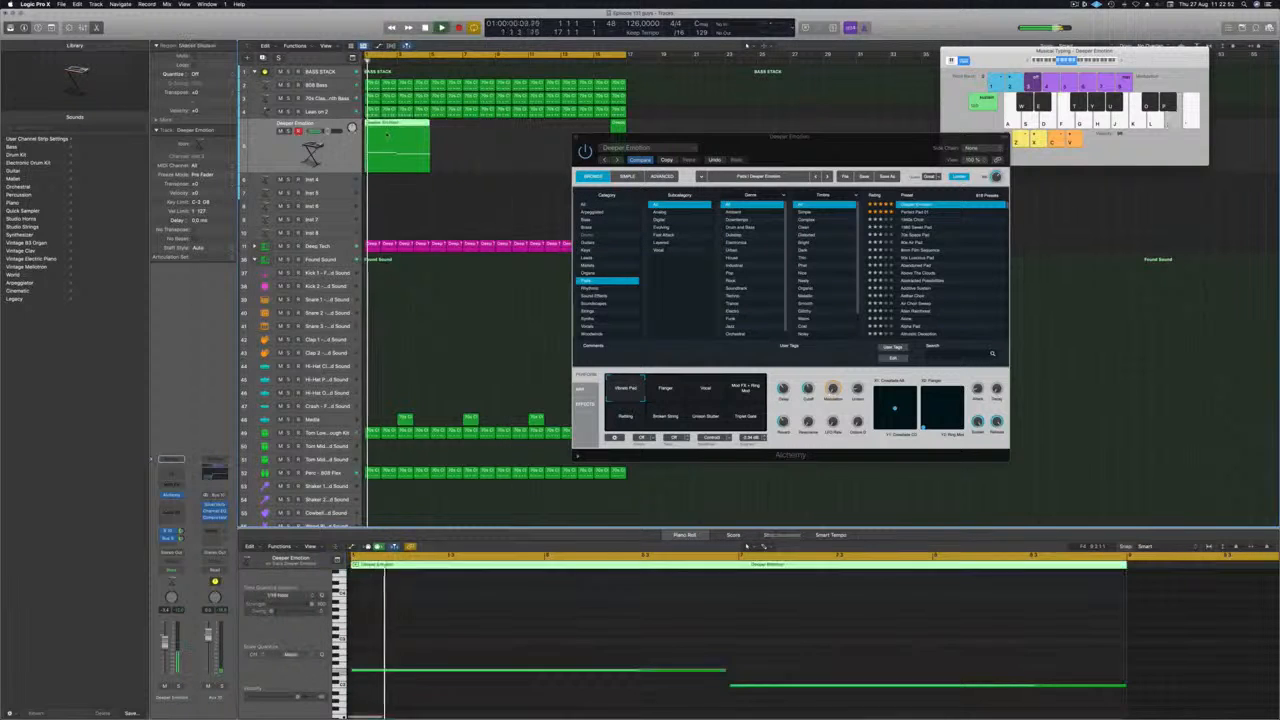
key("space")
key("space")
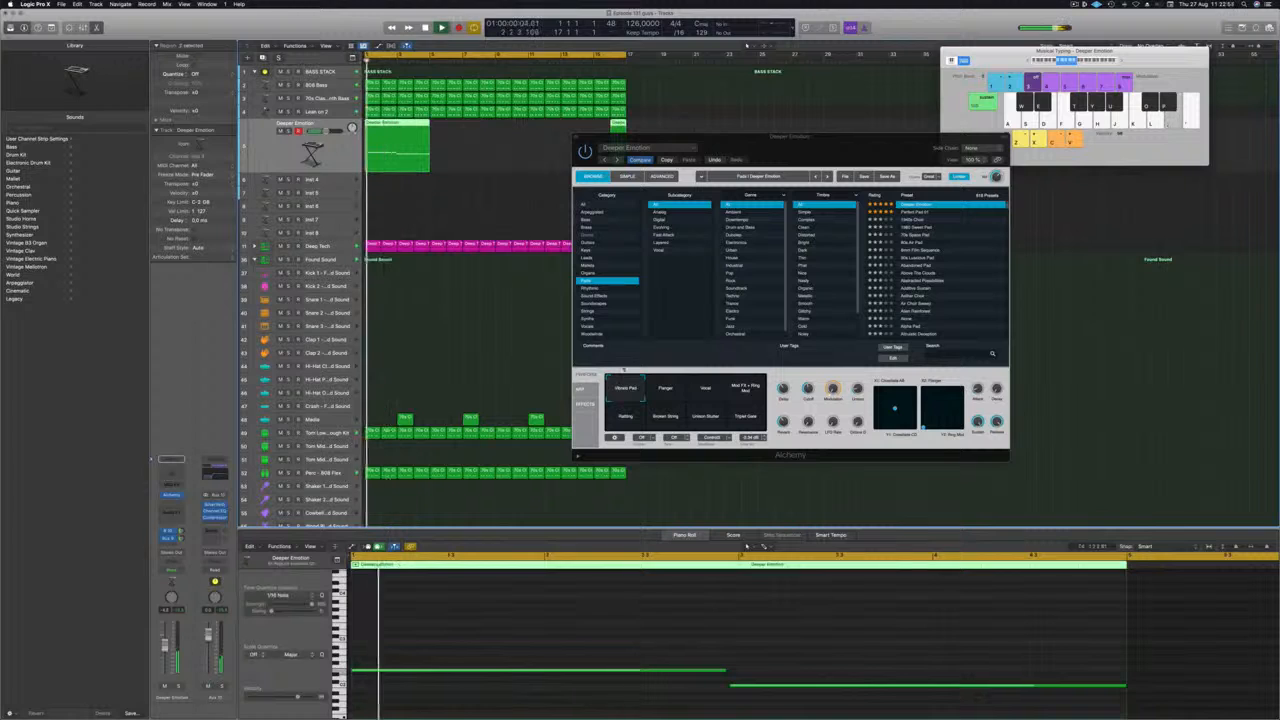
left_click(665, 388)
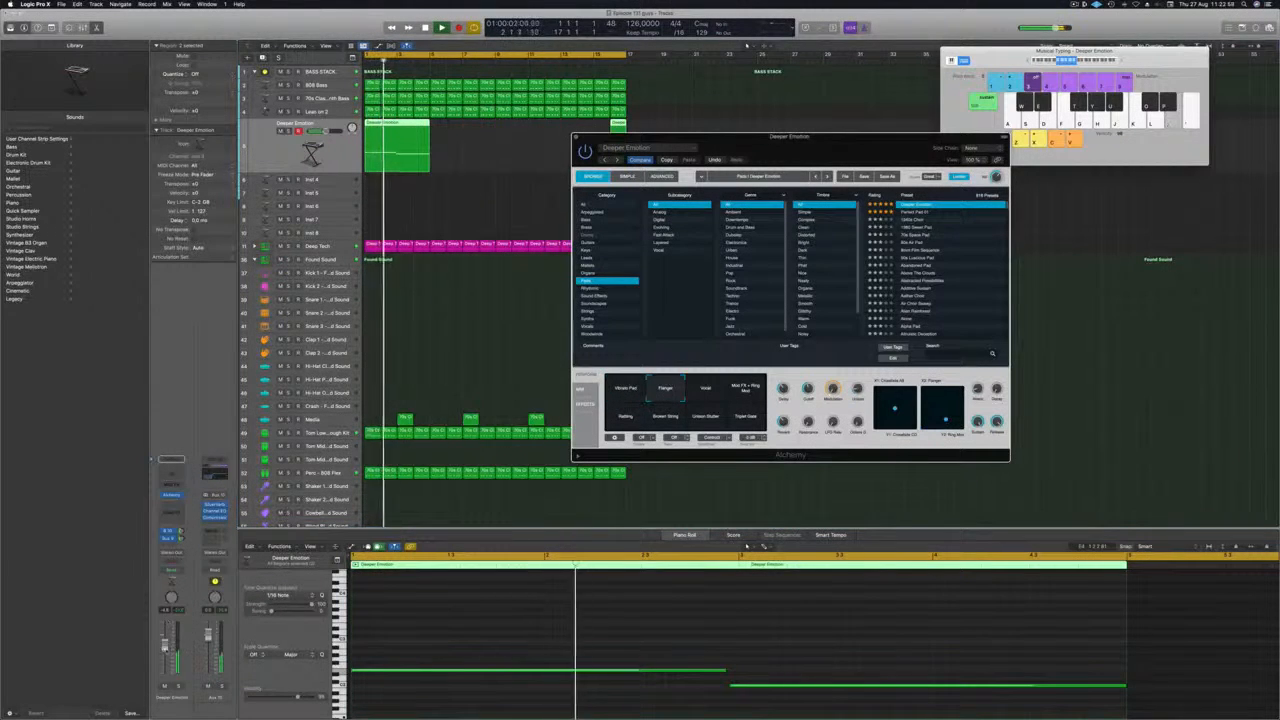
left_click(746, 546)
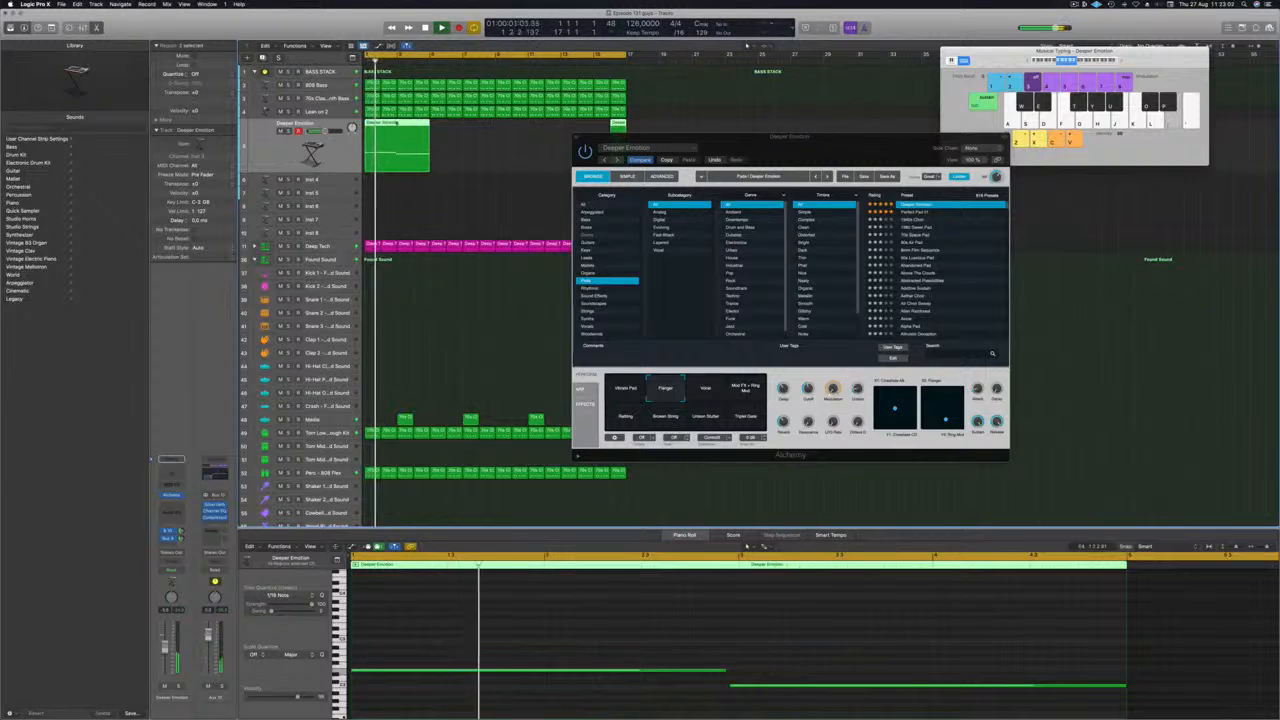
Move Alchemy clear of the arrangement and delete the stray pad region at bar 16.
left_click_drag(687, 139, 858, 163)
left_click(619, 141)
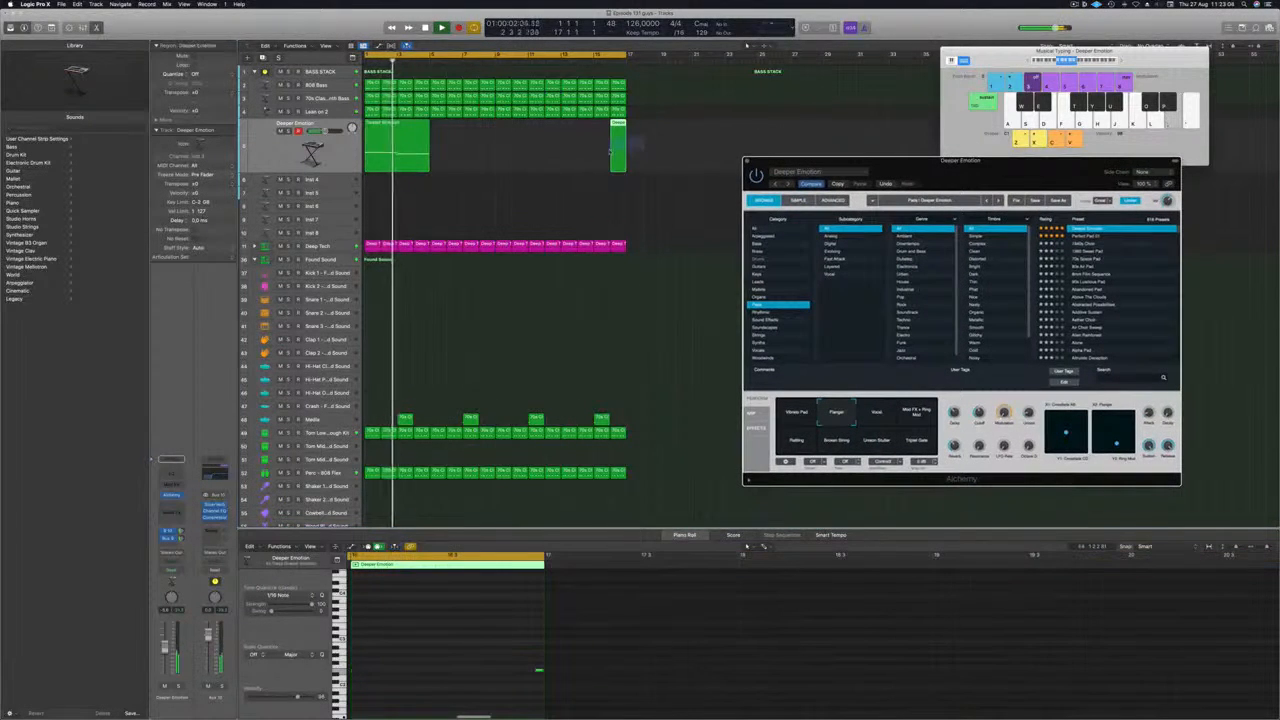
key("Delete")
Copy the four-bar pad region along its track until it fills all 16 bars.
left_click(379, 135)
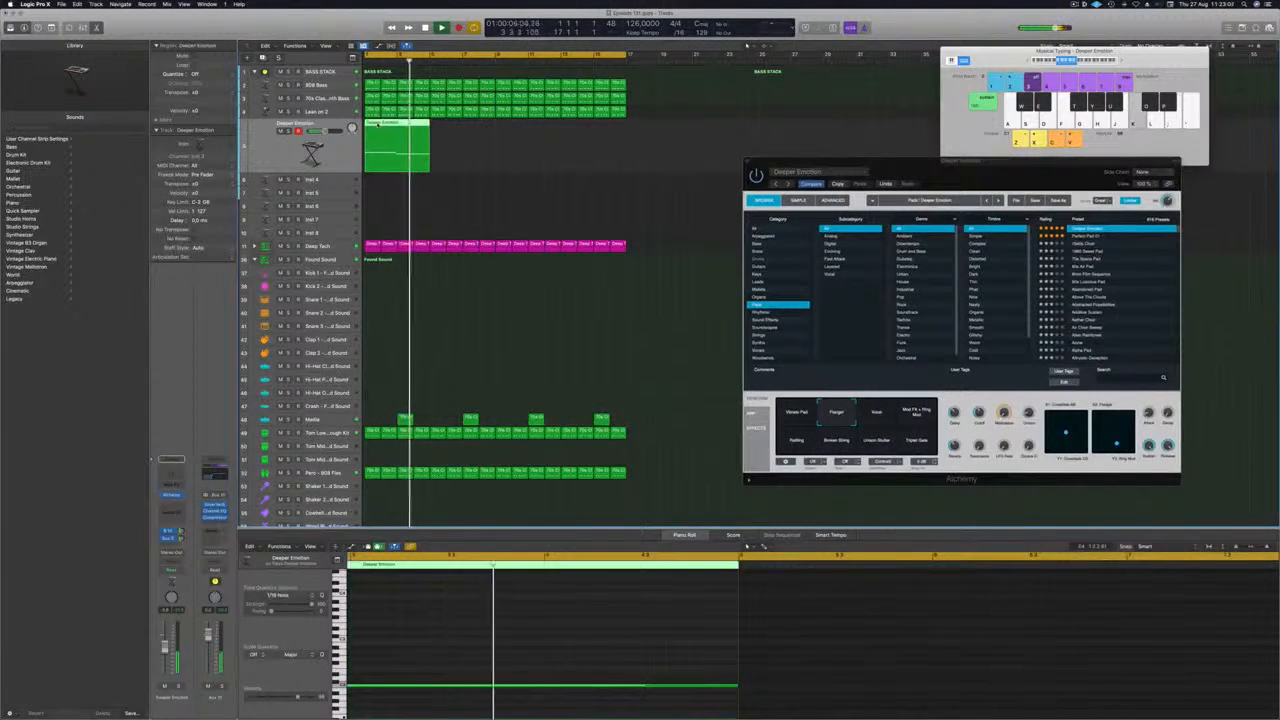
left_click_drag(379, 135, 446, 135)
left_click_drag(523, 151, 541, 132)
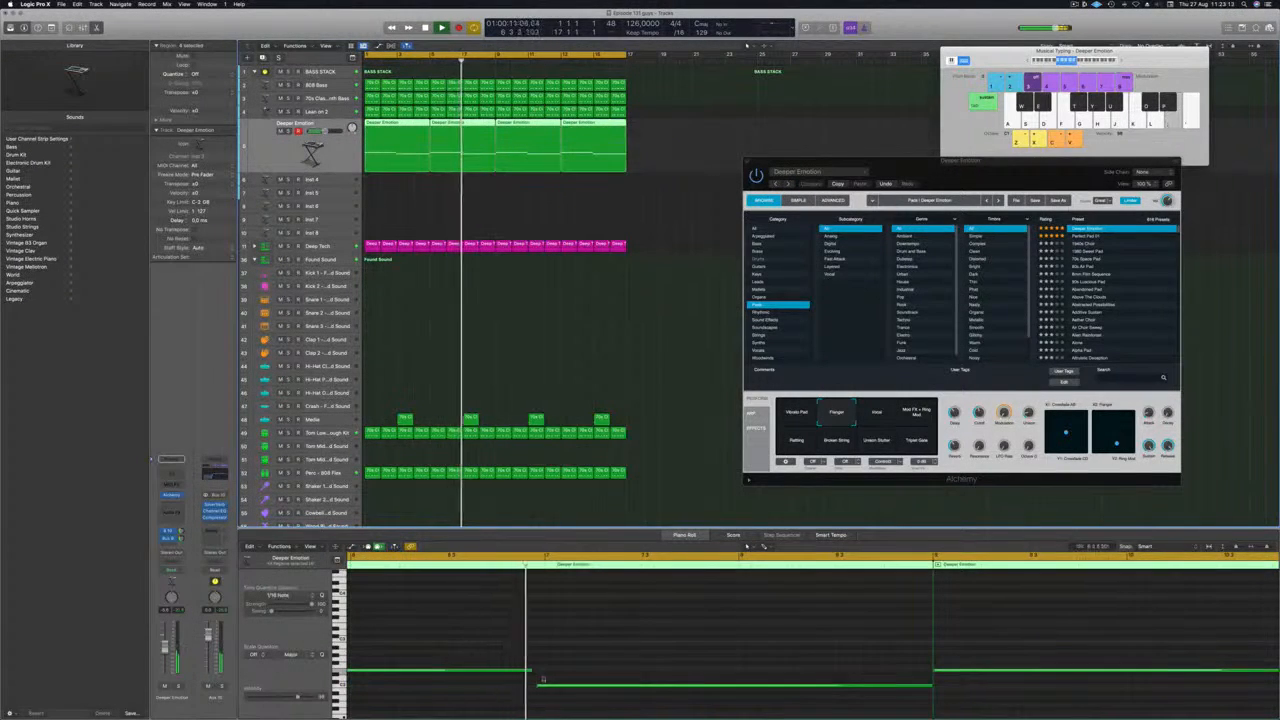
Duplicate all of the pad notes one octave higher in the Piano Roll.
scroll(490, 635, "down", 2)
left_click(519, 634)
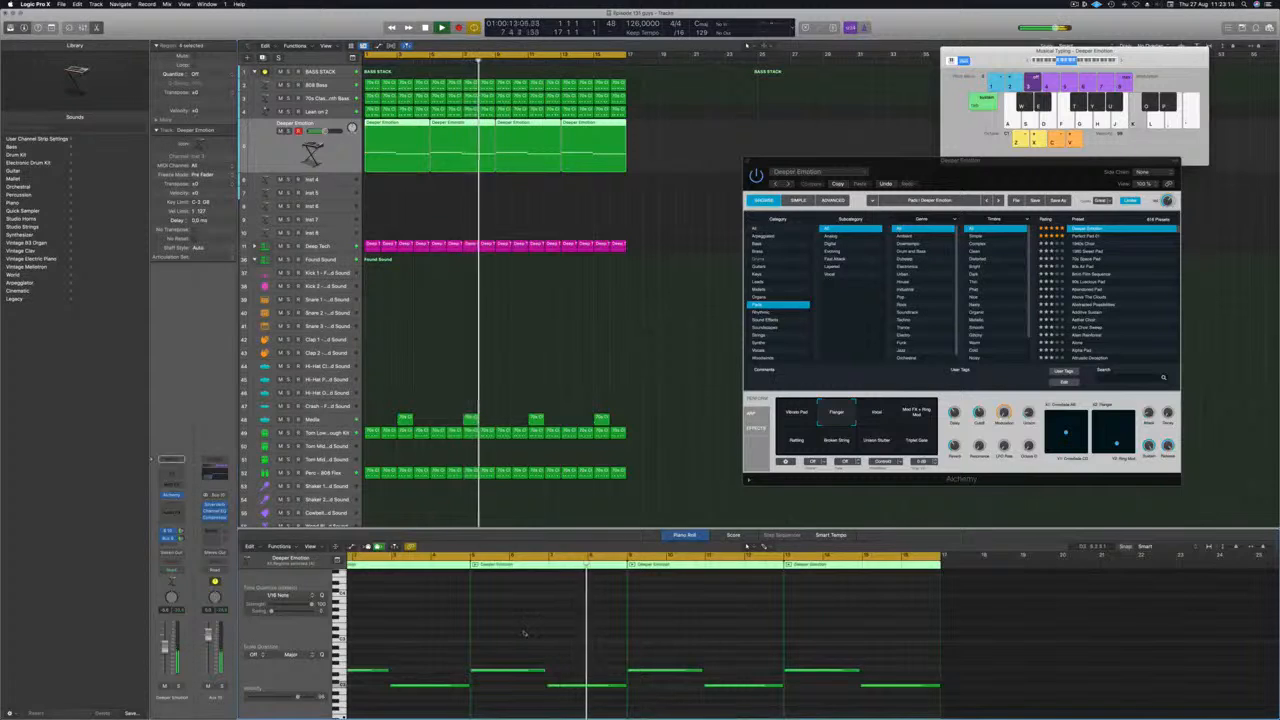
key("super+a")
left_click_drag(402, 669, 398, 631)
Audition the Perfect Pad 01, Perfect Pad 02, Perfect Pad 03 and Phaser Pad presets against the track.
left_click_drag(1000, 168, 908, 180)
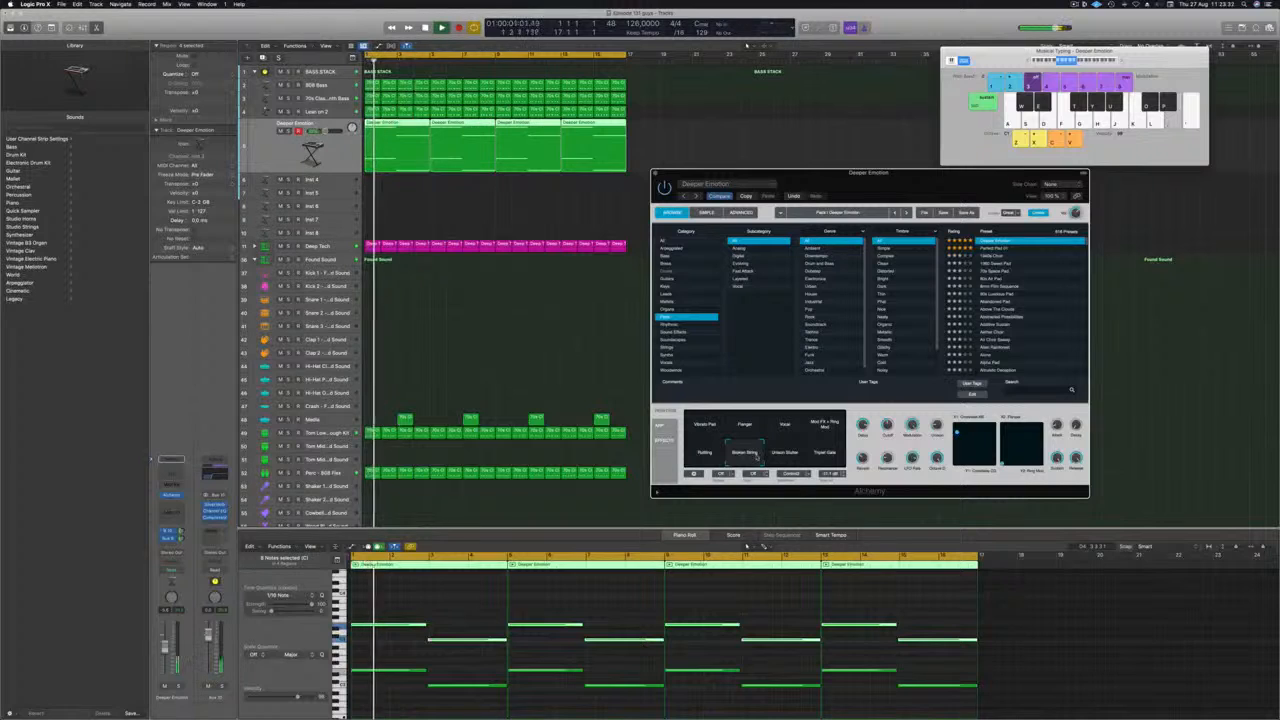
left_click(995, 248)
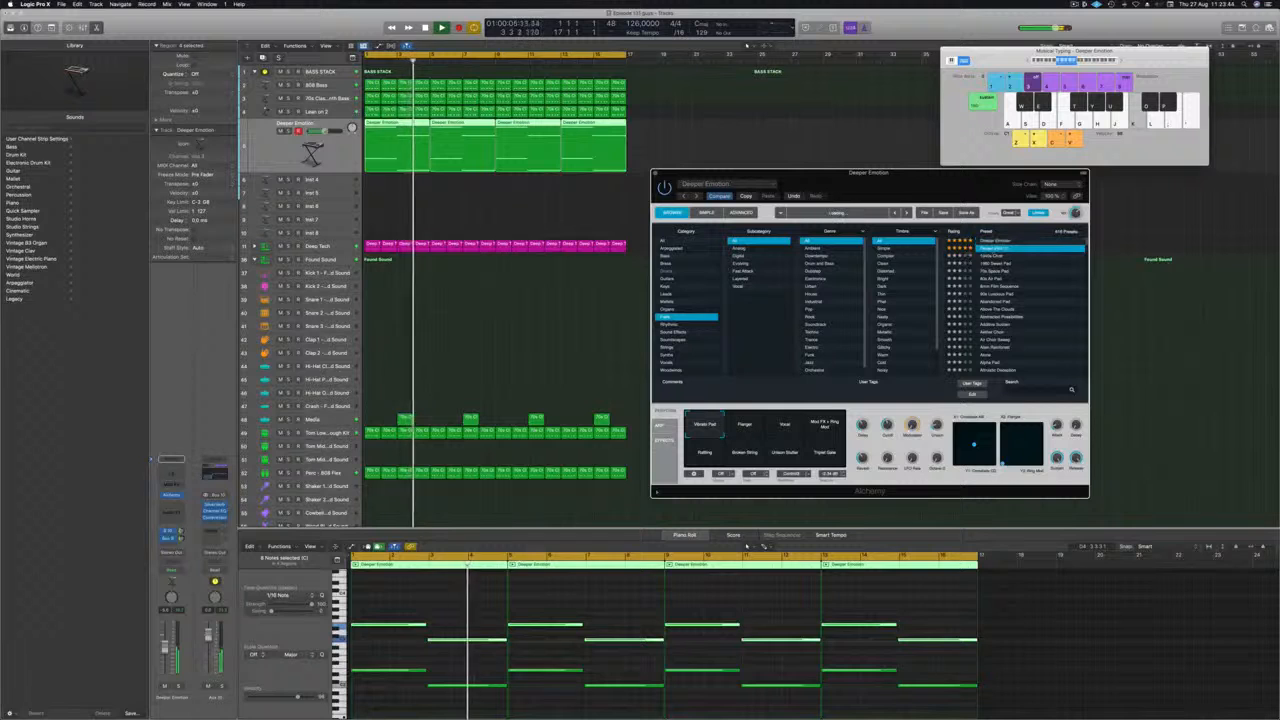
key("space")
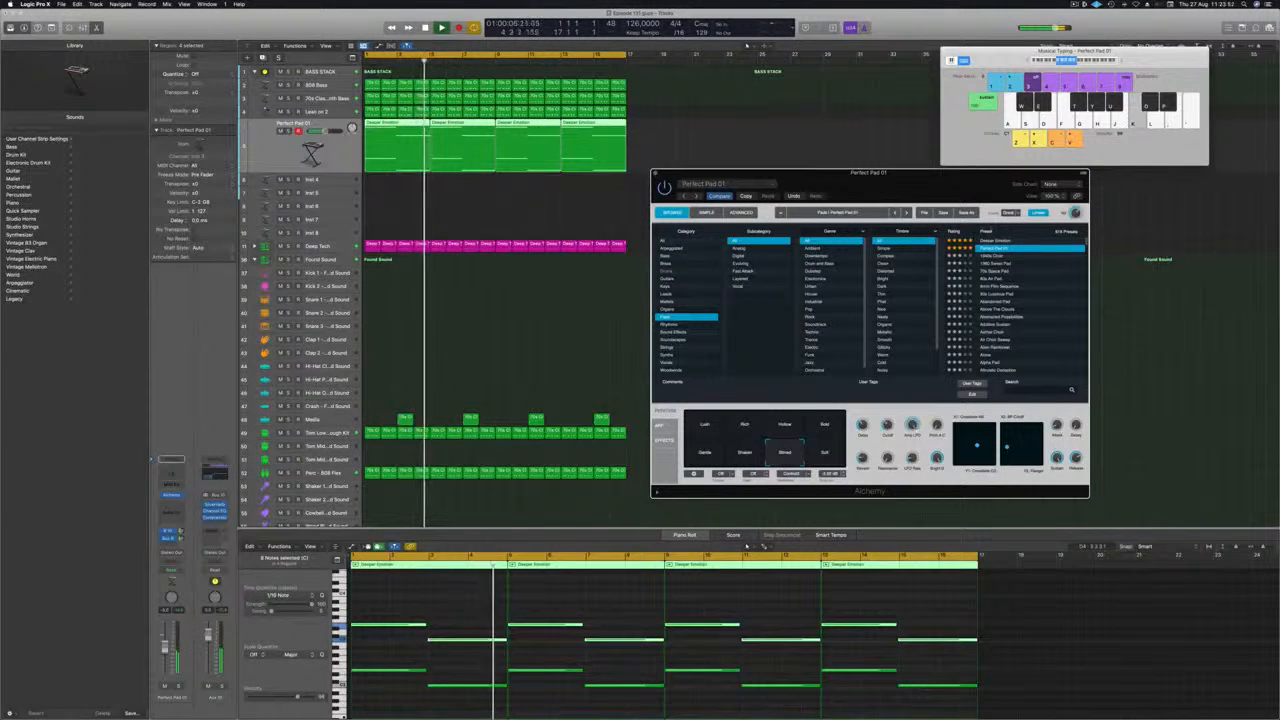
scroll(1010, 300, "down", 10)
scroll(1012, 282, "up", 3)
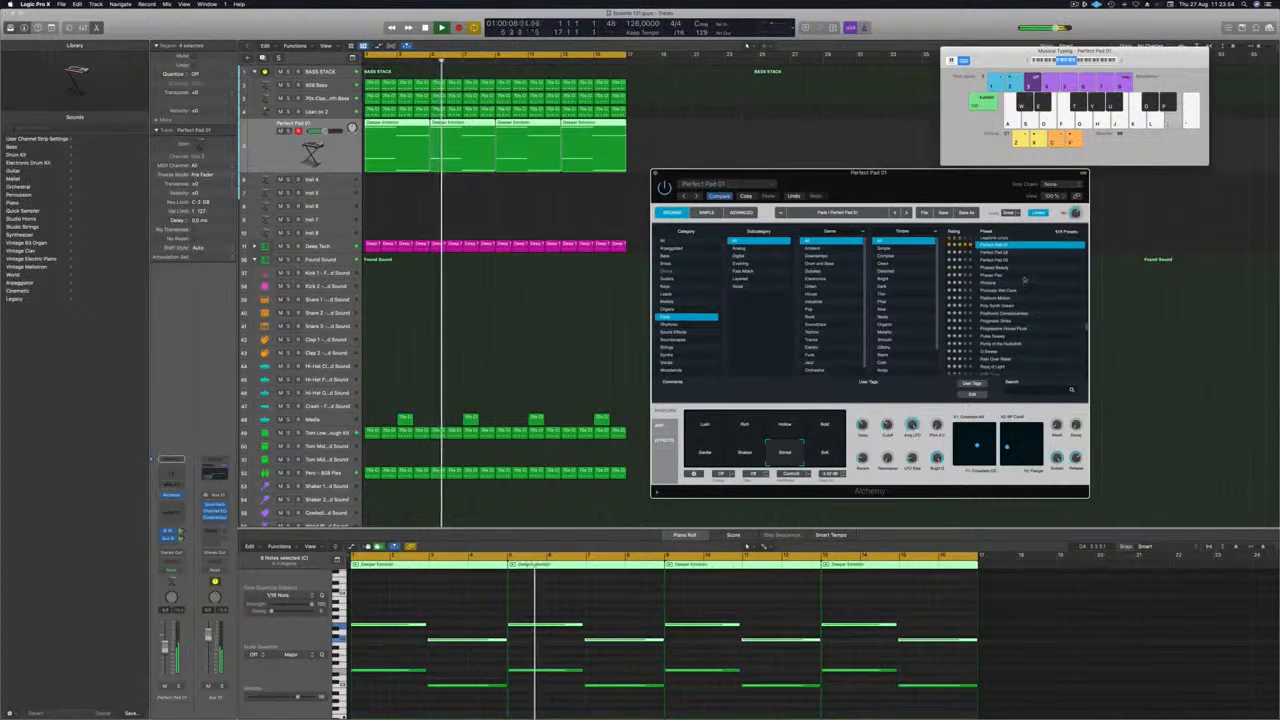
key("Down")
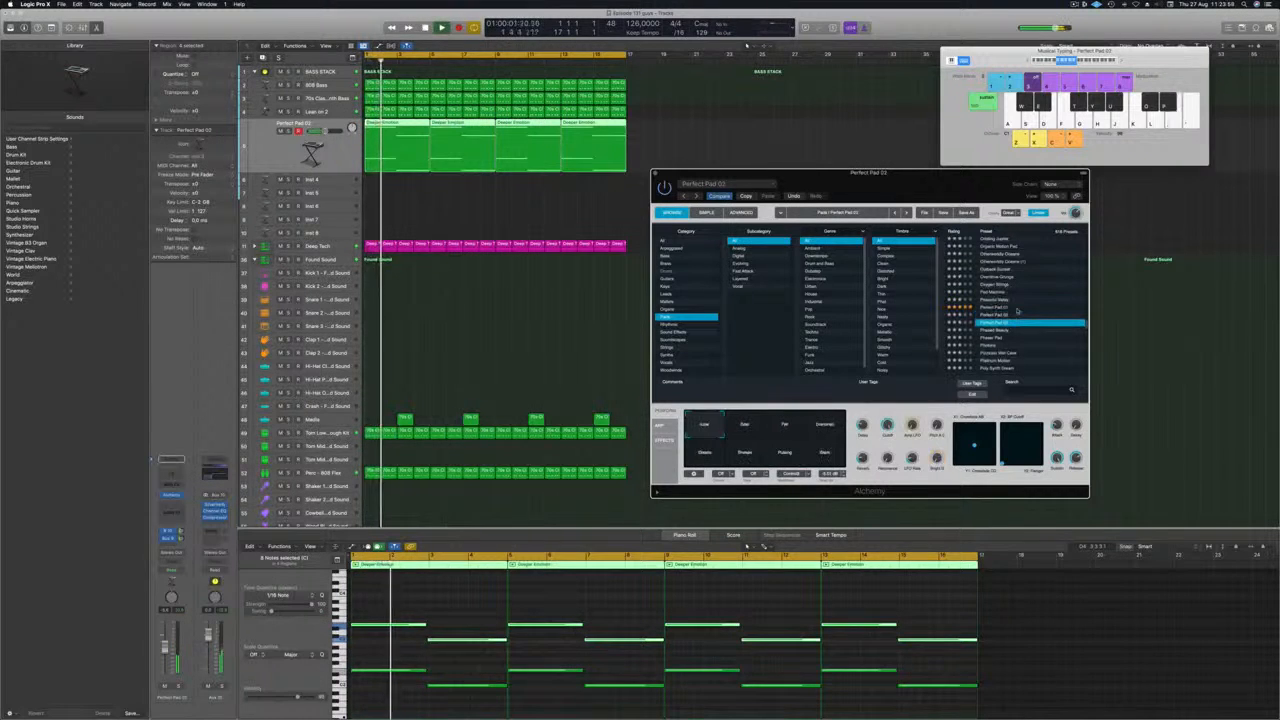
key("Down")
key("Down")
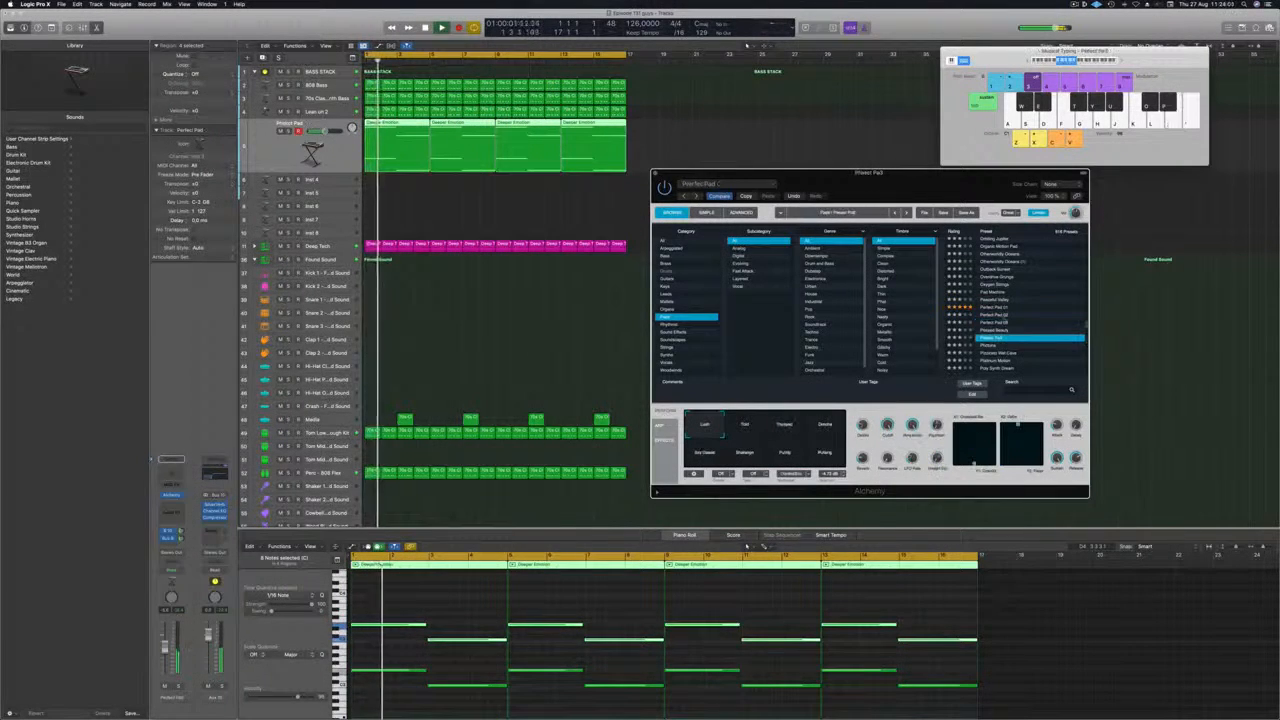
Audition the Pizzicato Wet Cave preset and load Positronic Consciousness.
scroll(1027, 303, "down", 2)
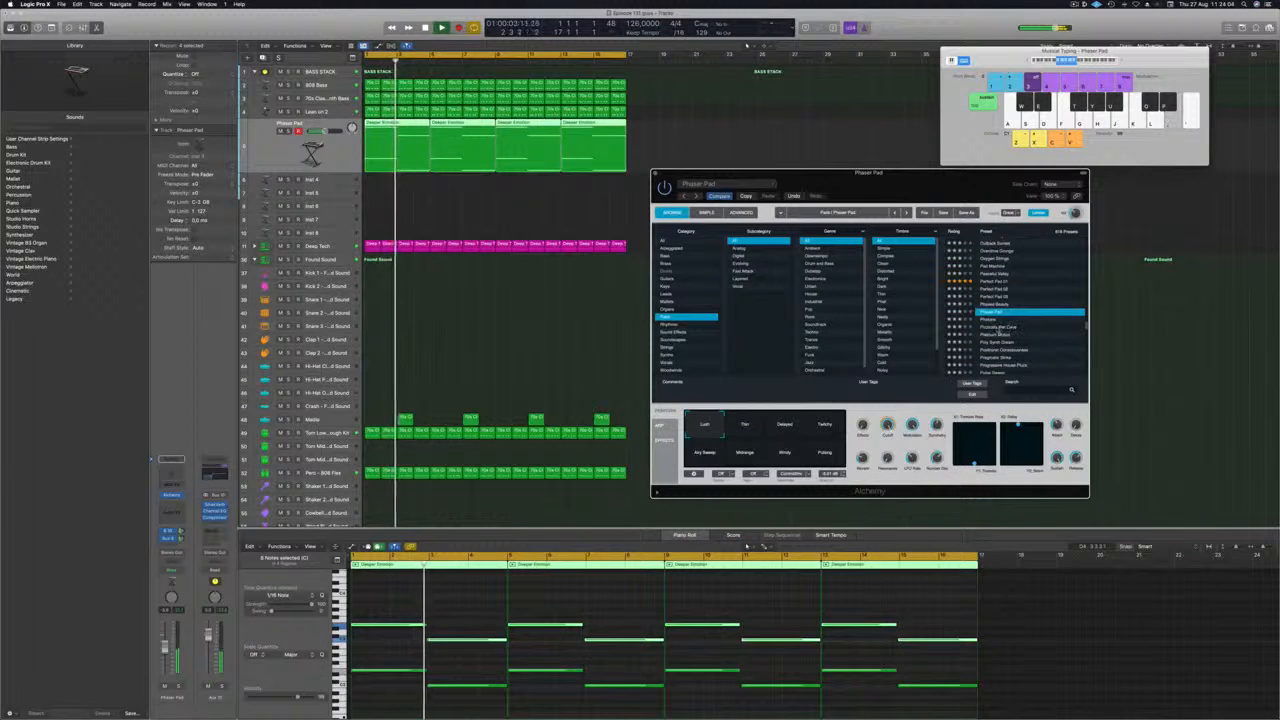
left_click(999, 328)
scroll(1028, 308, "down", 2)
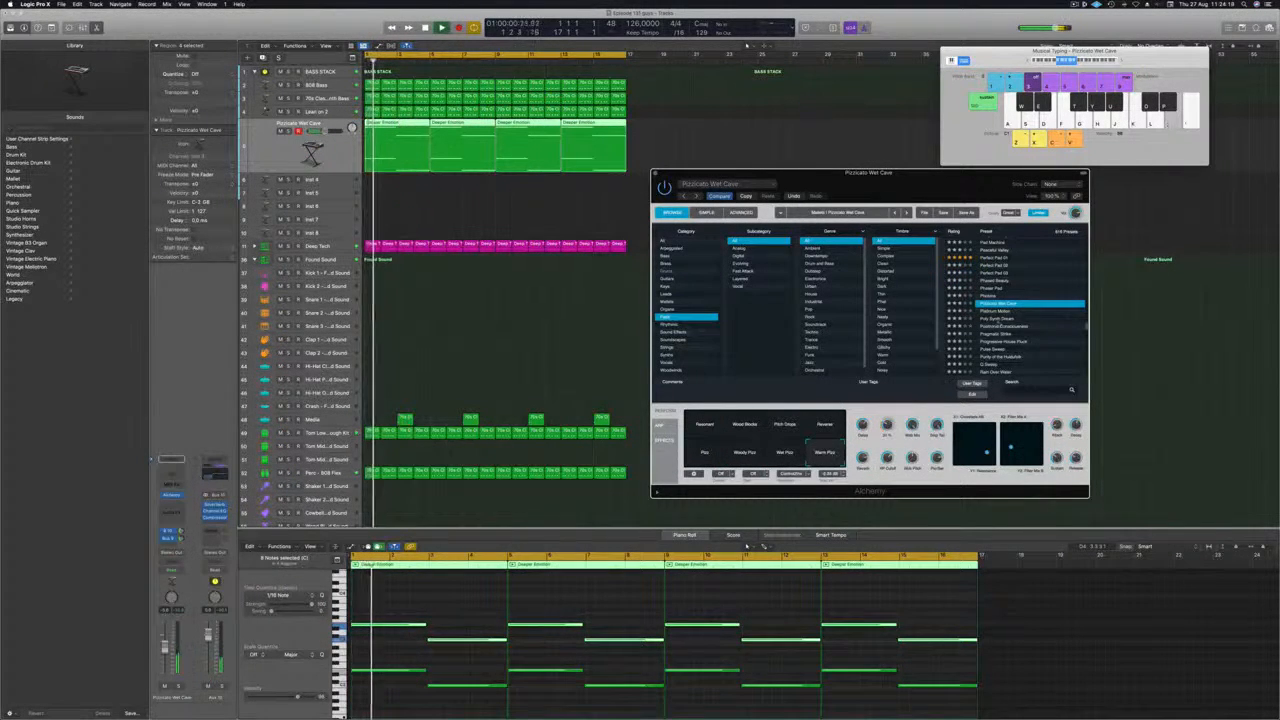
left_click(998, 318)
scroll(1043, 296, "down", 2)
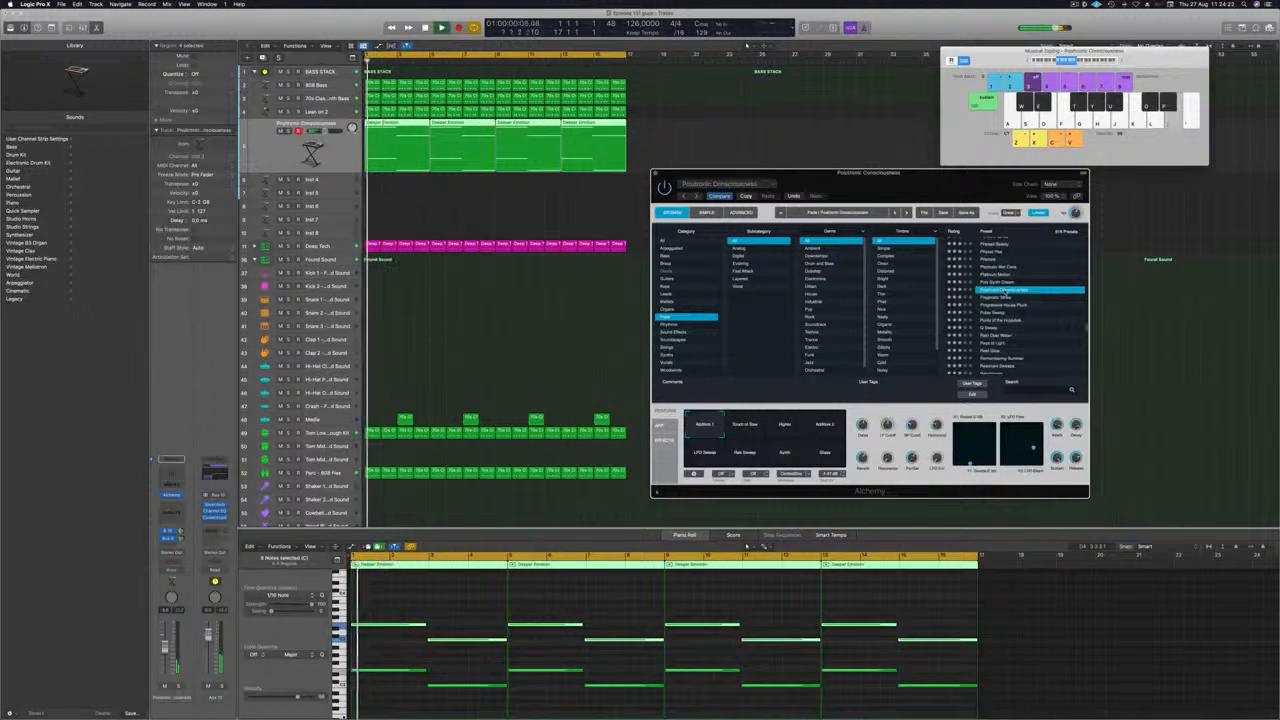
Reposition Alchemy and audition Positronic Consciousness's Touch of Saw, Higher, Additive 2 and Synth variations.
left_click_drag(959, 174, 981, 150)
left_click_drag(974, 158, 1024, 164)
left_click(853, 404)
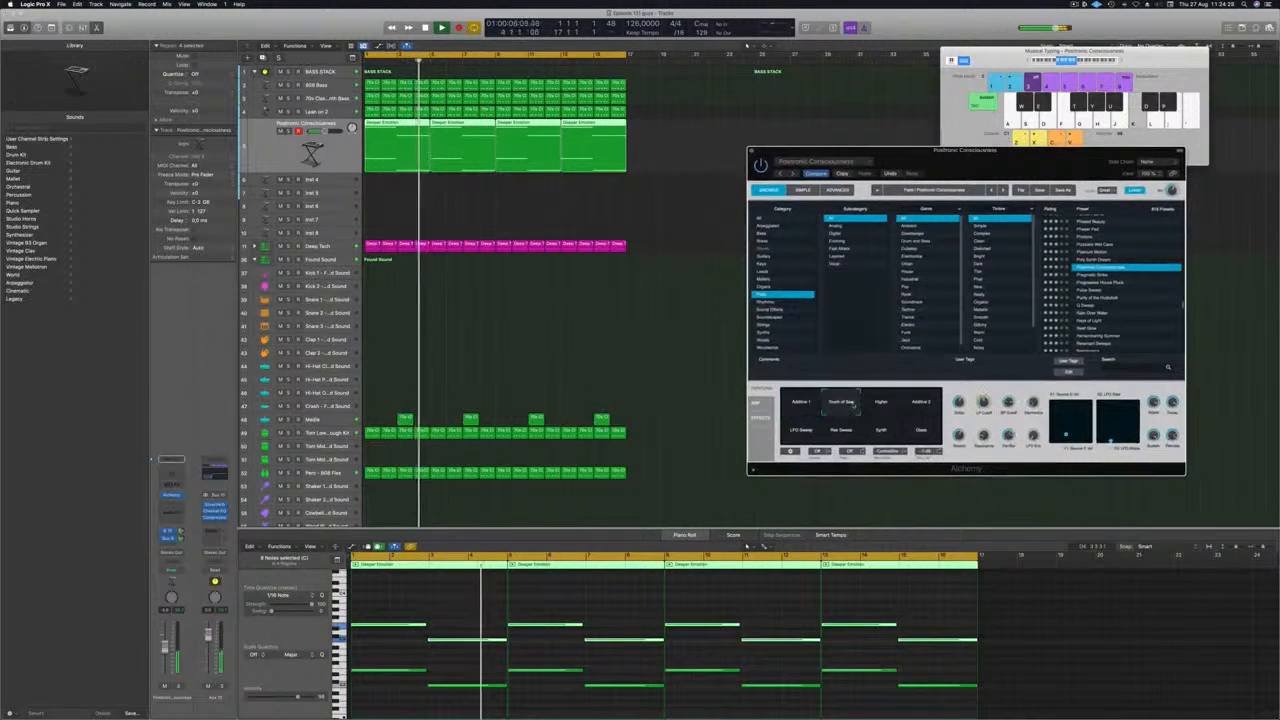
key("Return")
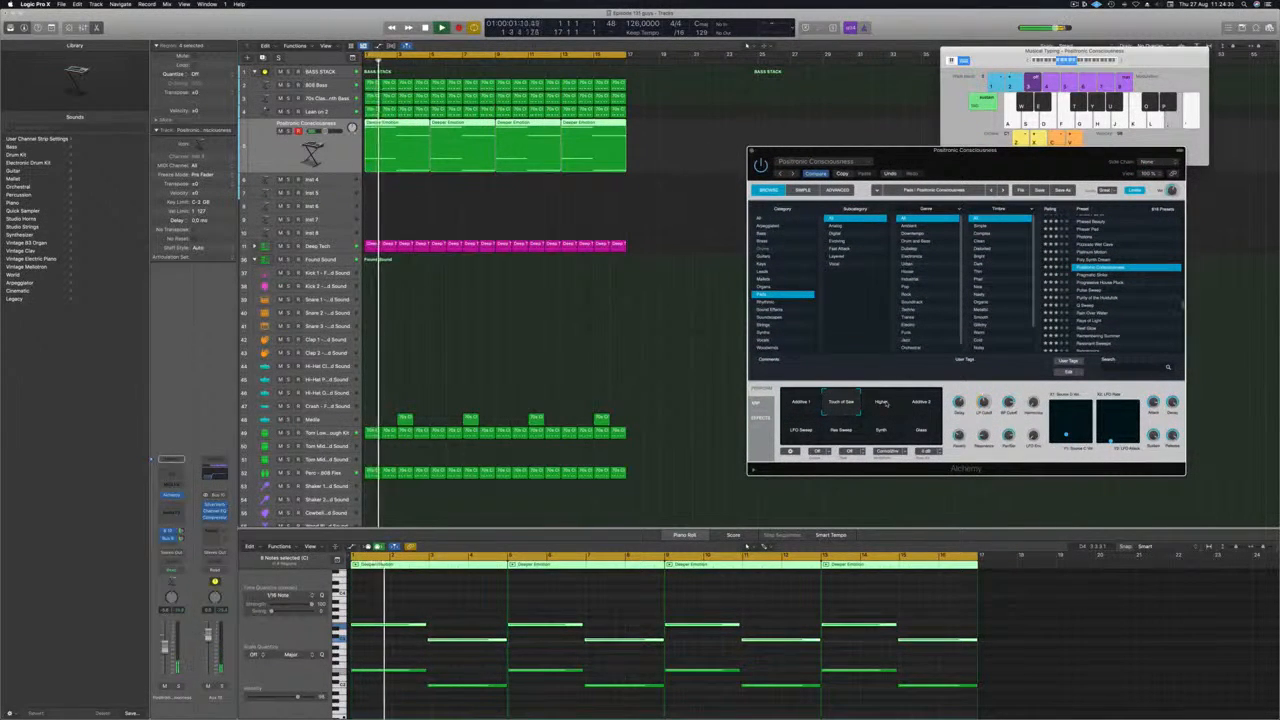
left_click(885, 403)
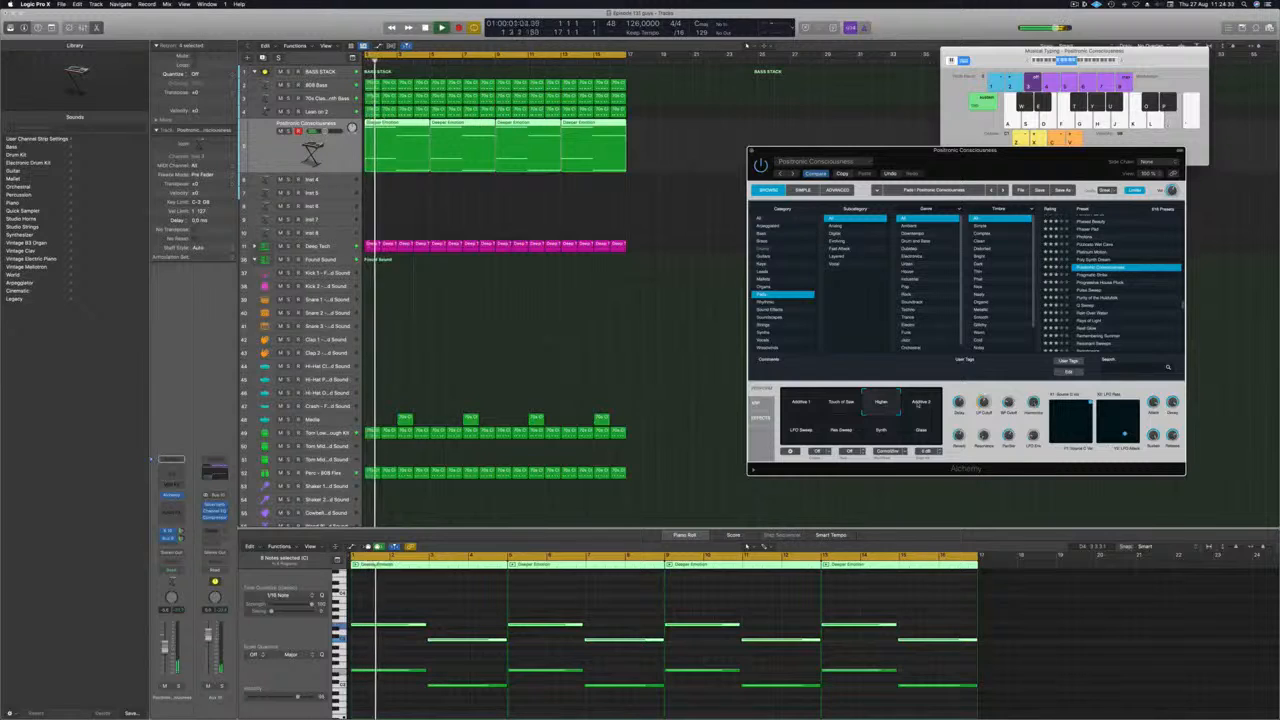
left_click(918, 404)
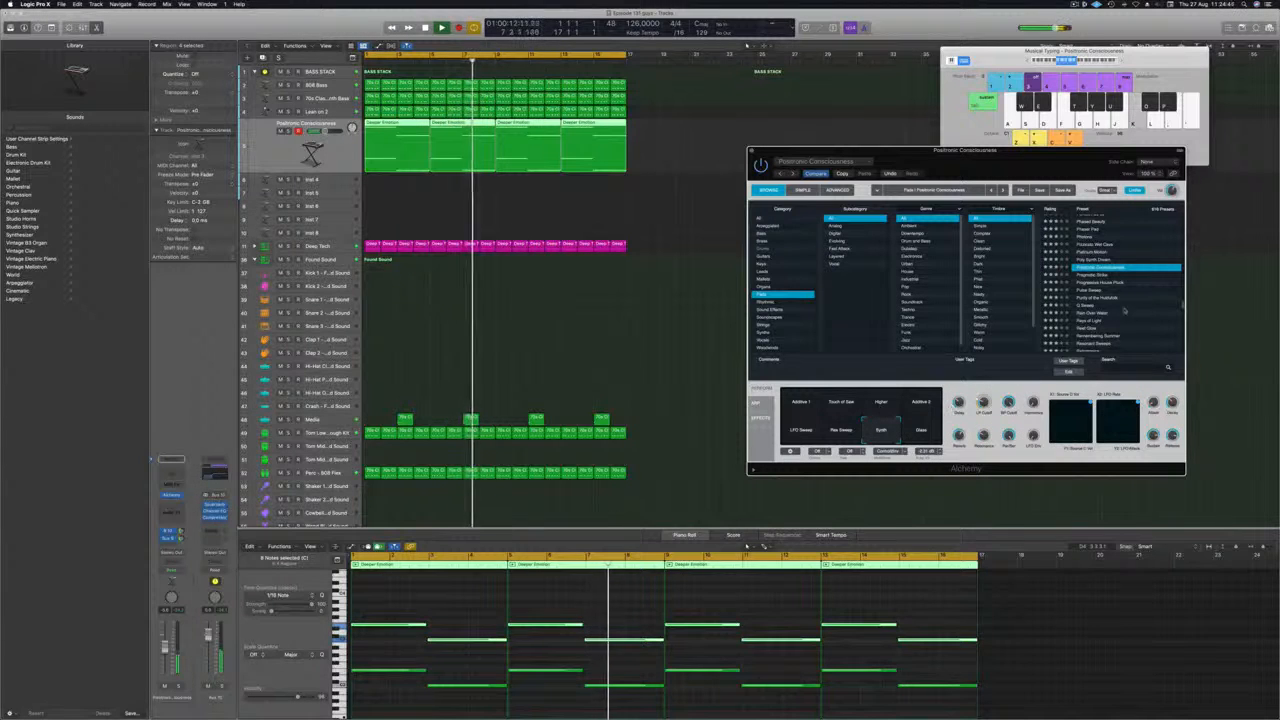
Audition the Rain Over Water preset and load Rays of Light on the pad track.
left_click(1097, 316)
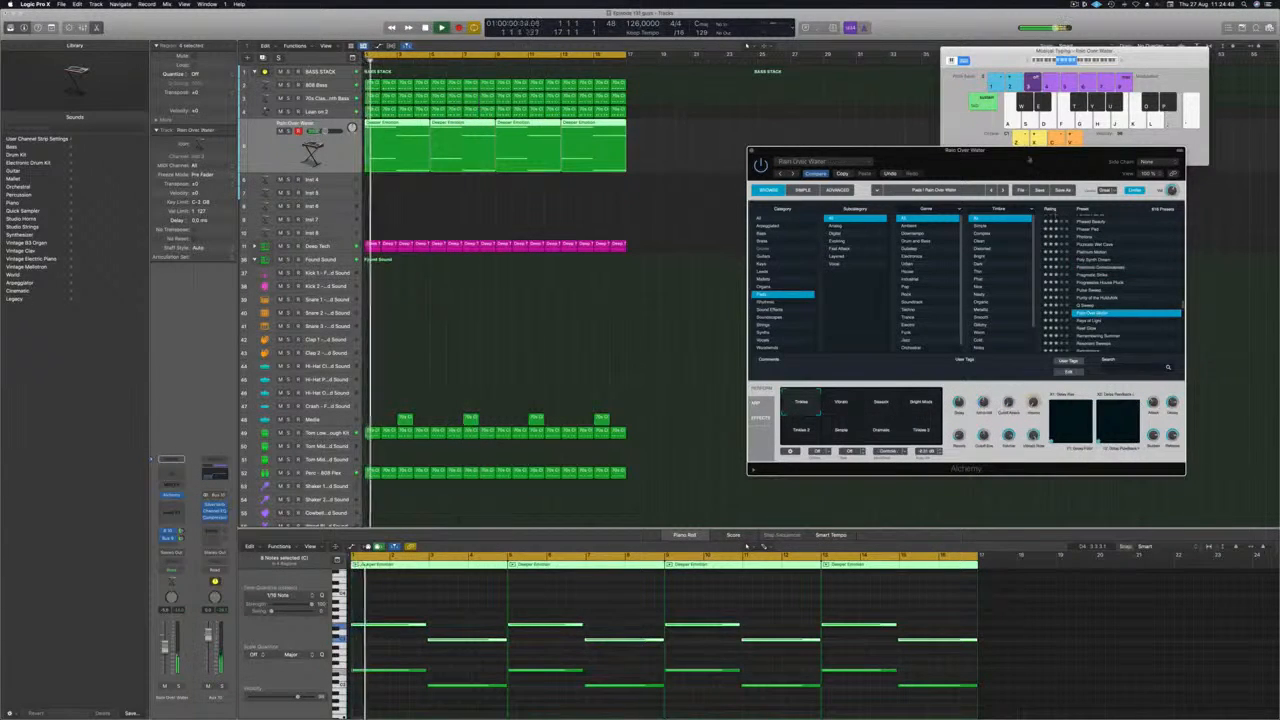
left_click_drag(1018, 157, 945, 96)
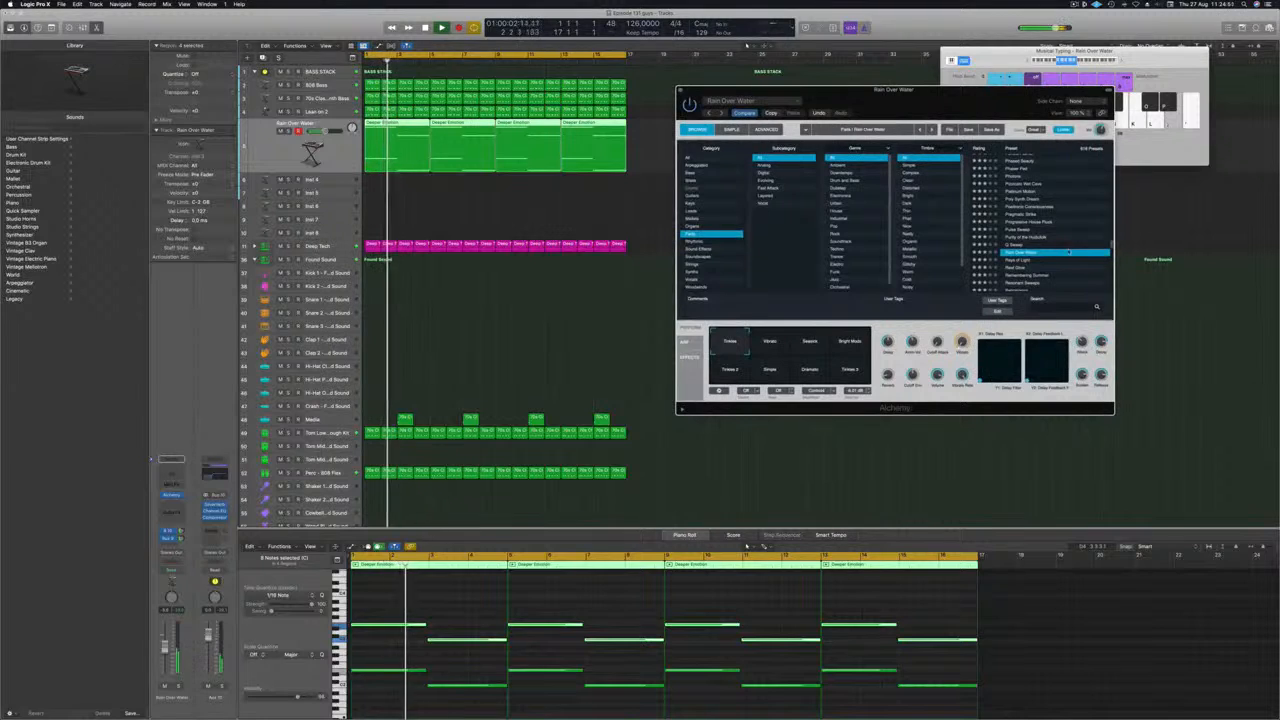
scroll(1068, 252, "down", 1)
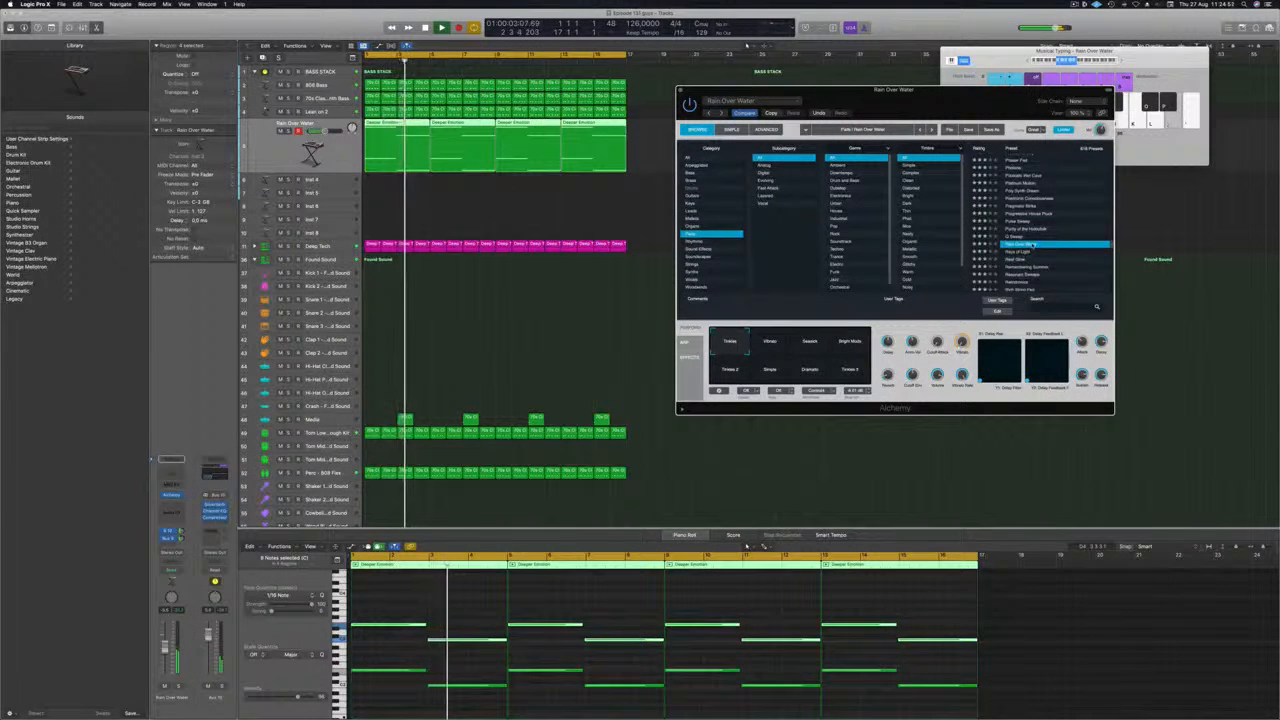
key("Down")
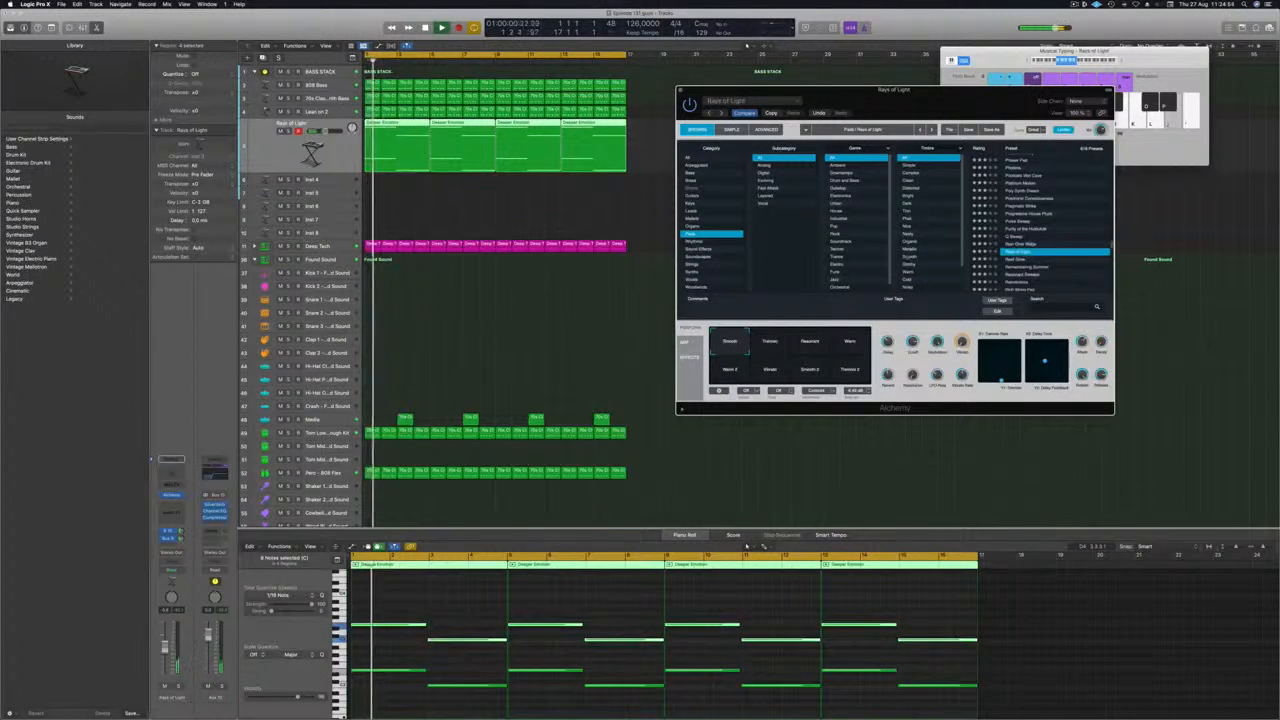
Delete all the regions on the Rays of Light pad track.
scroll(1045, 206, "up", 20)
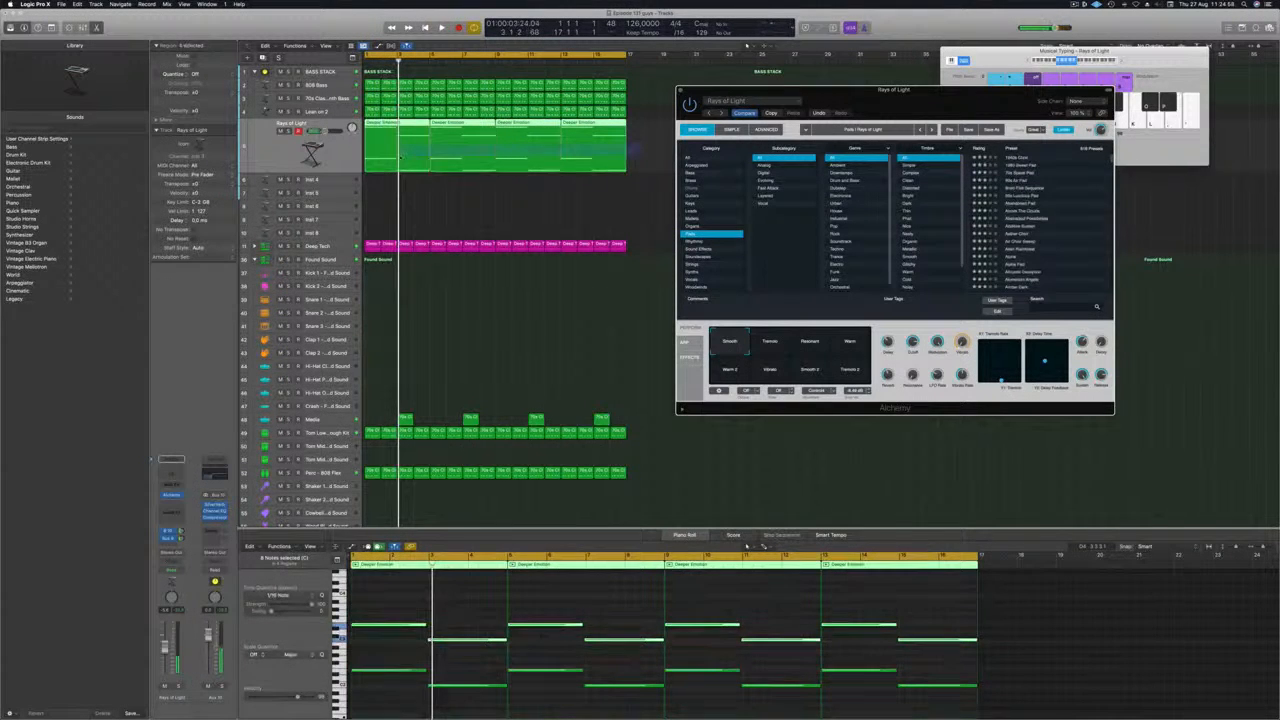
left_click(400, 157)
key("Delete")
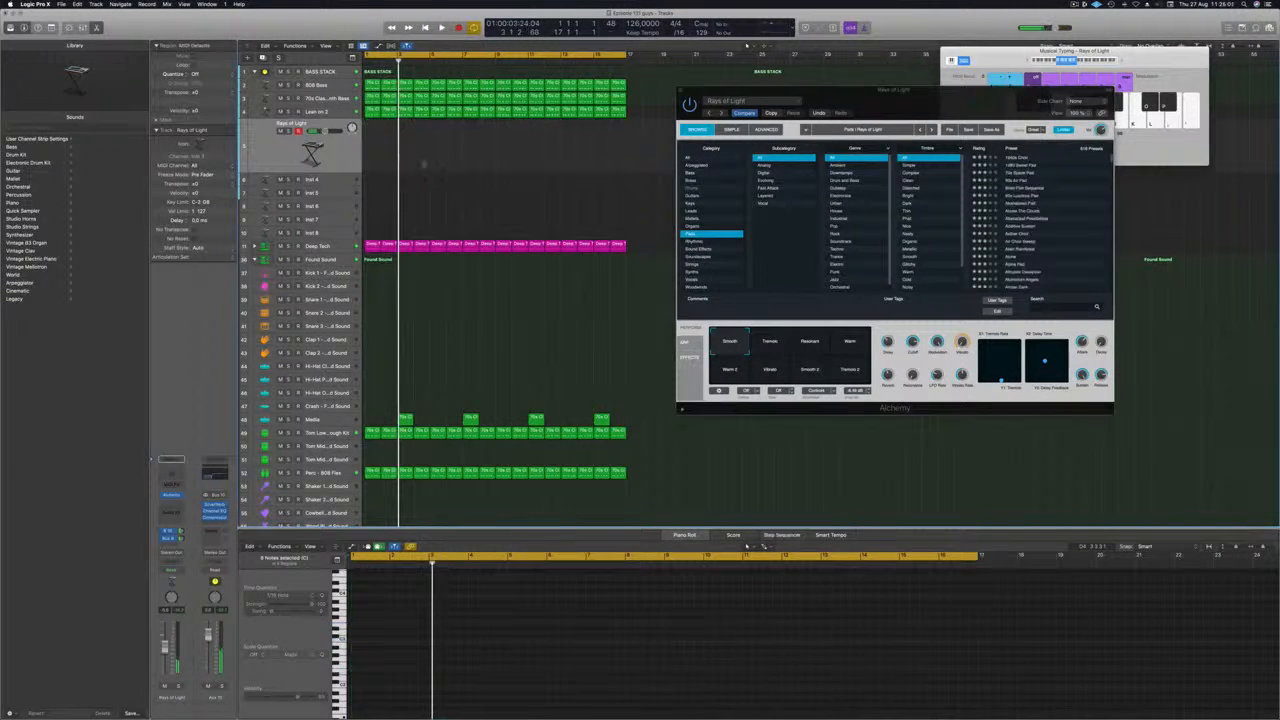
Change the Musical Typing octave range and move the Rays of Light Alchemy window clear of the arrangement.
left_click_drag(905, 102, 880, 96)
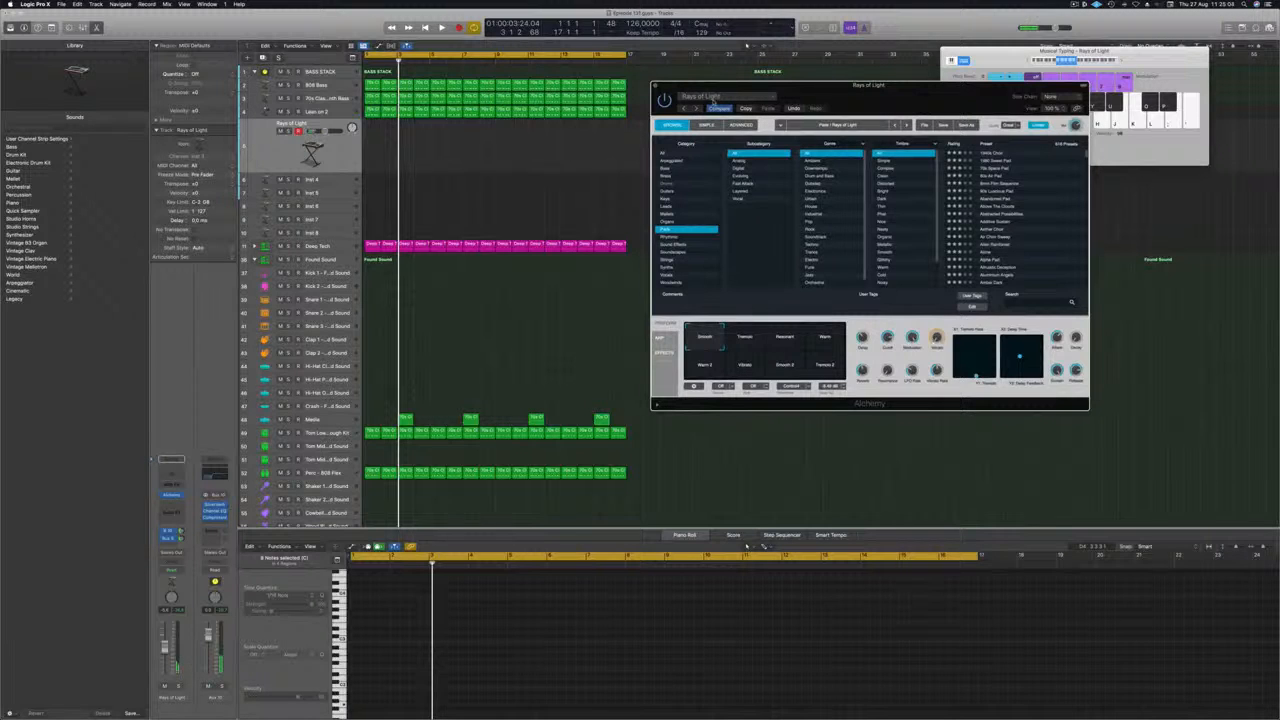
left_click(1084, 62)
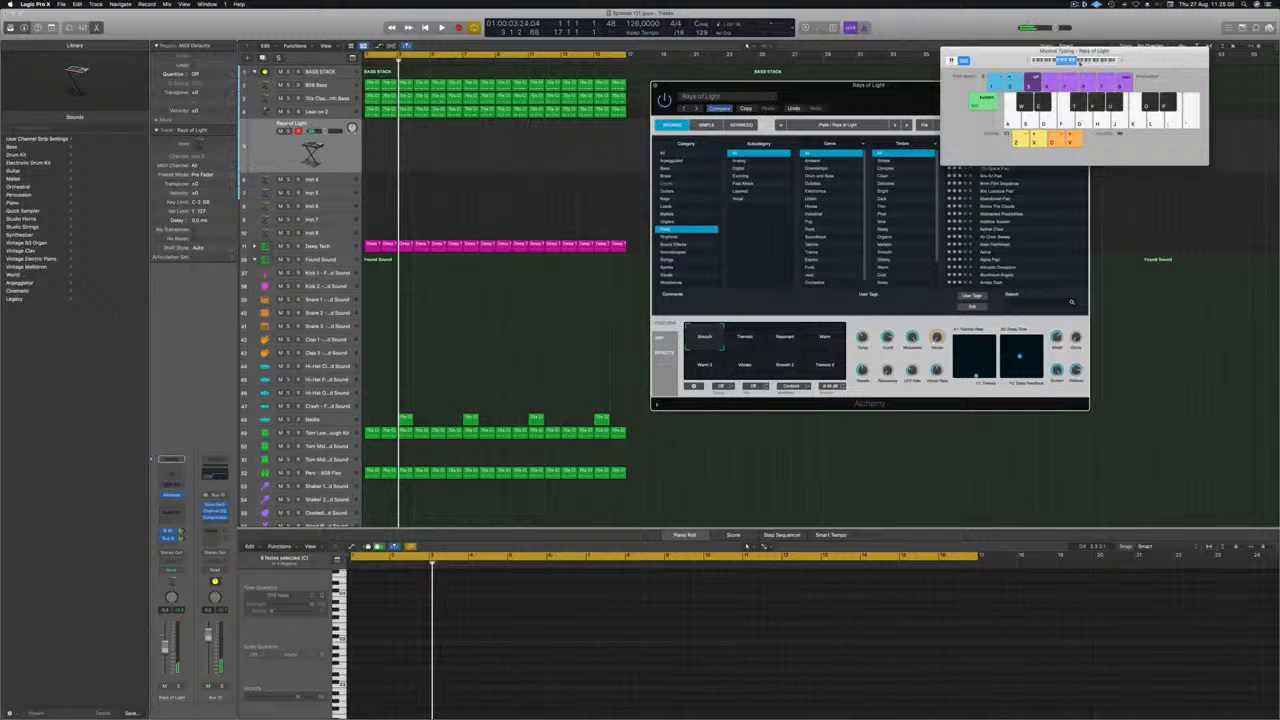
left_click_drag(892, 92, 1029, 107)
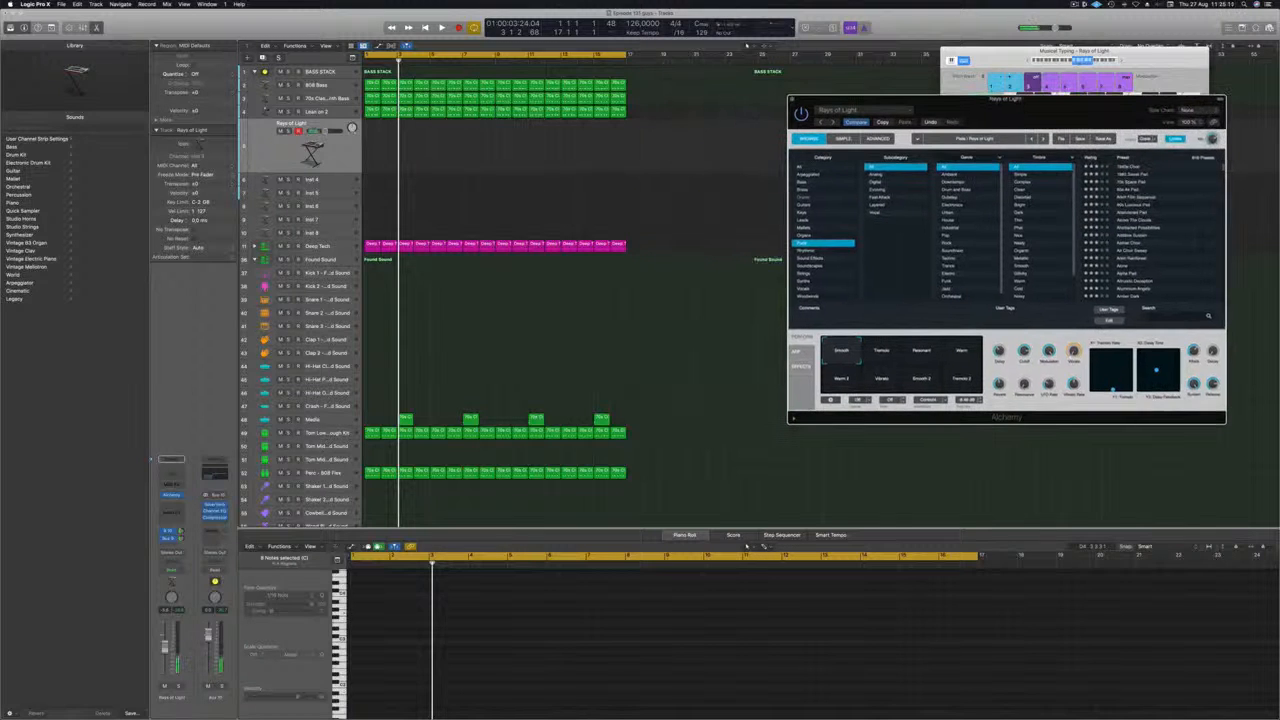
Insert Alchemy on the Inst 4 track and load the Chill Organ preset from the Organs category.
left_click(269, 146)
left_click(334, 181)
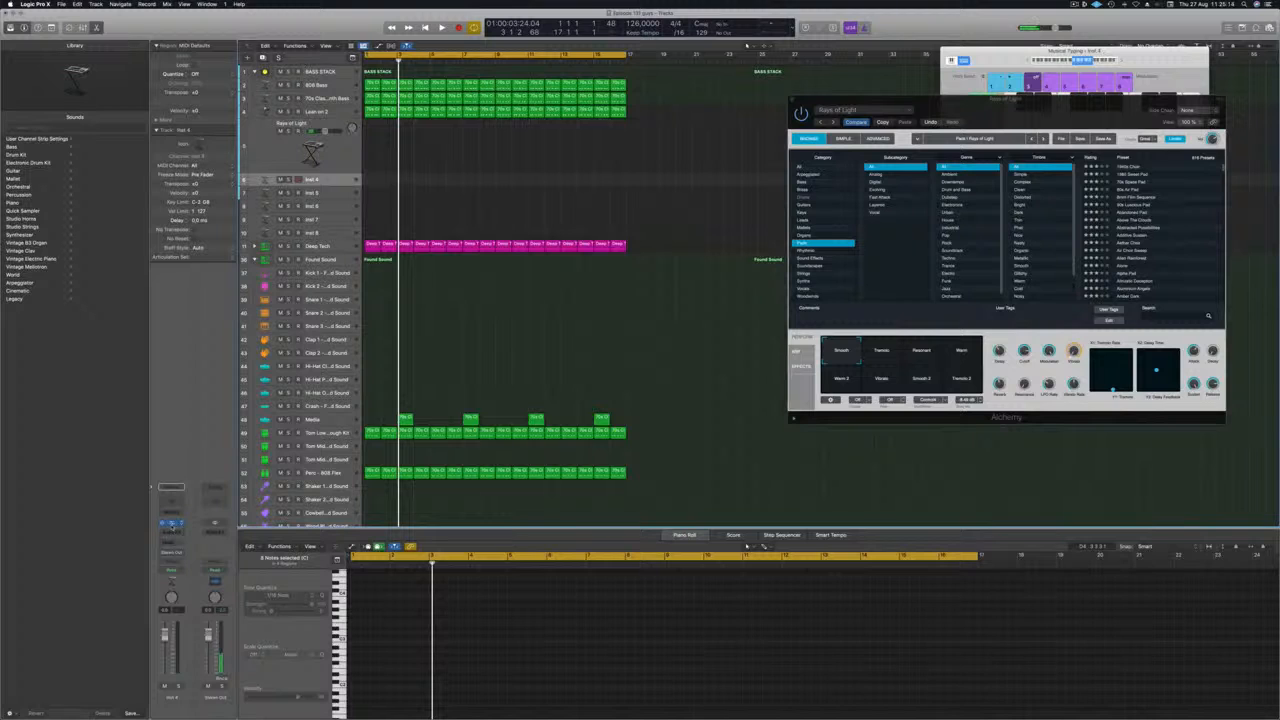
left_click(171, 524)
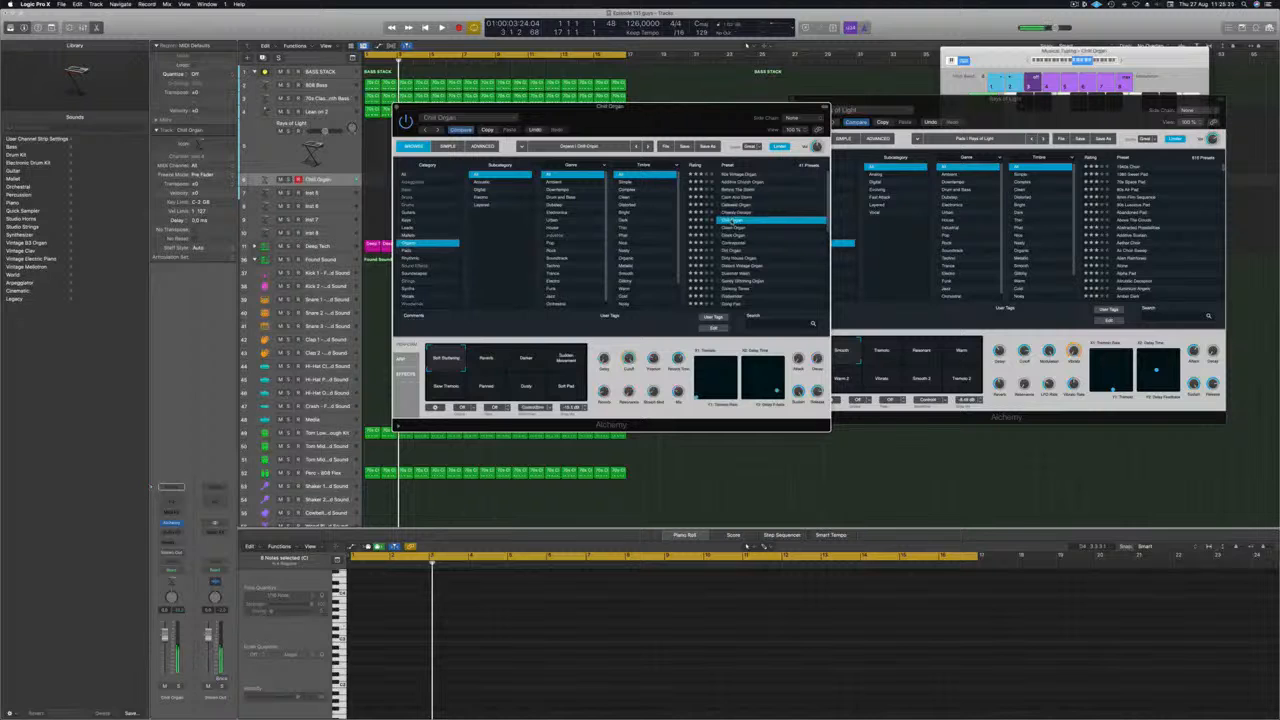
Play the track from the start to audition Chill Organ, adjusting the Musical Typing octave and moving its Alchemy window aside.
key("Return")
key("space")
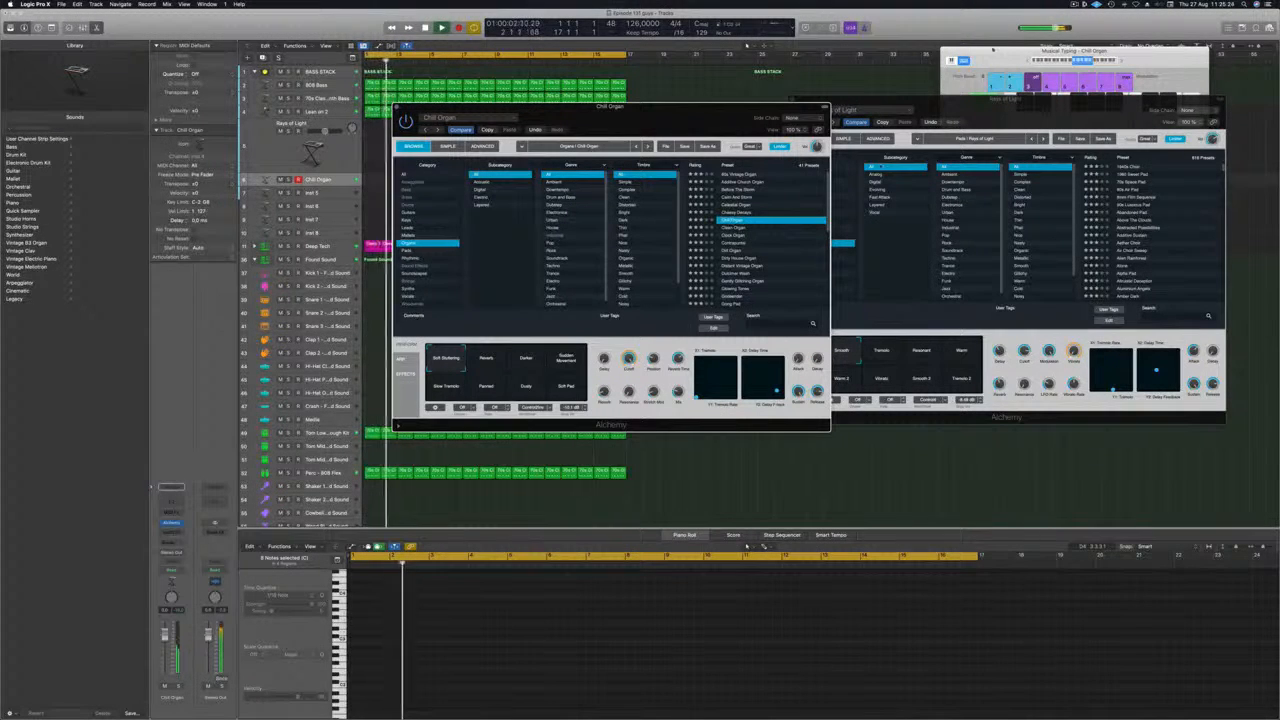
left_click(1069, 62)
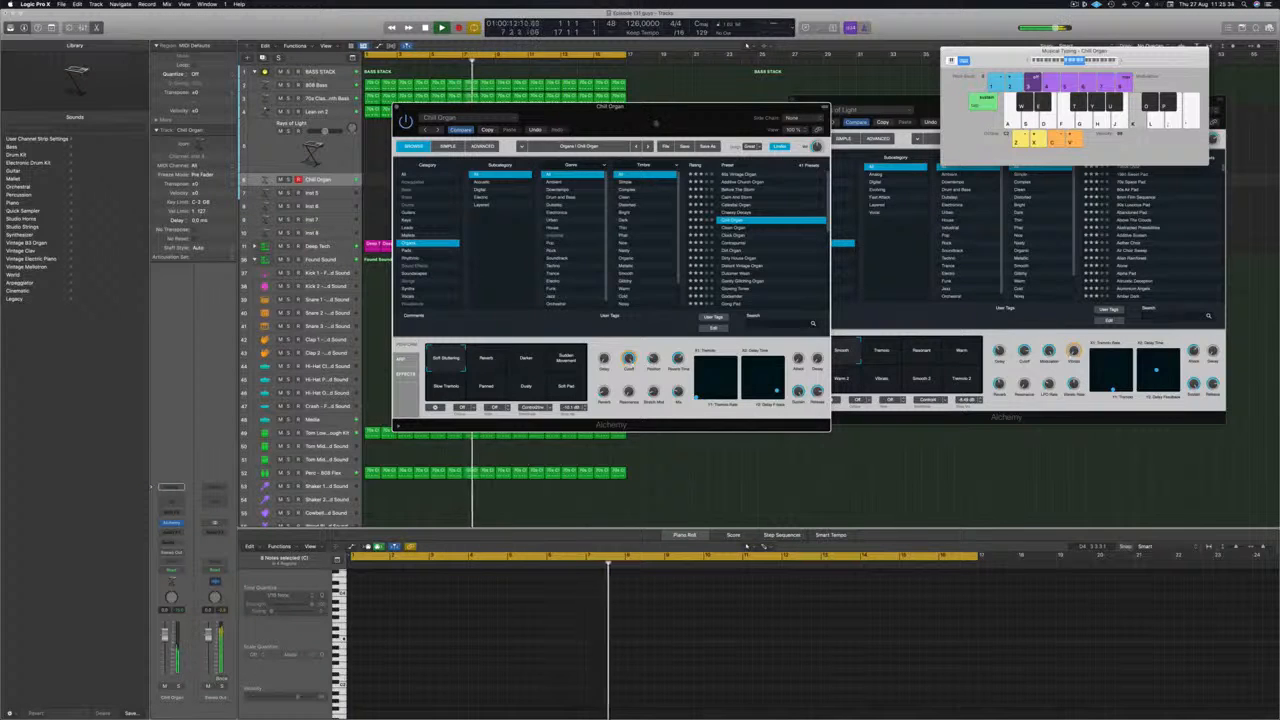
left_click_drag(655, 124, 905, 187)
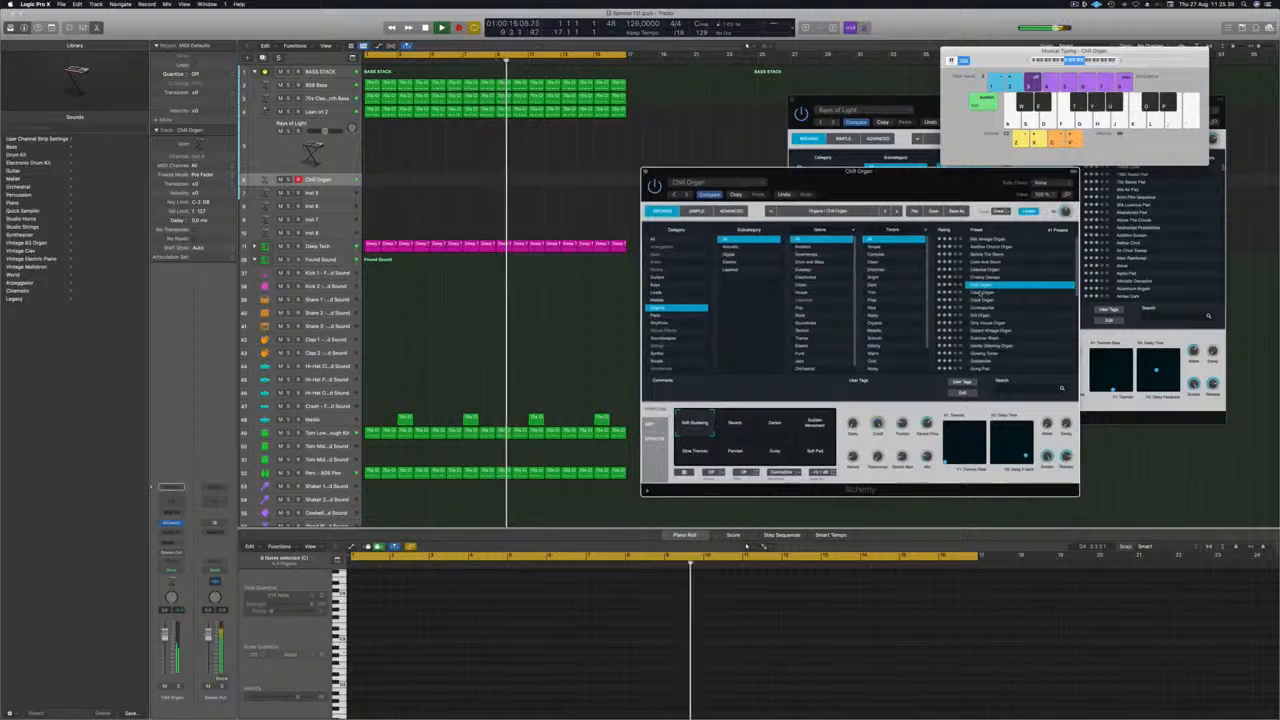
Audition the Clean Organ, Clock Organ and Contrapuntal presets and load Distant Vintage Organ.
left_click(980, 293)
key("k")
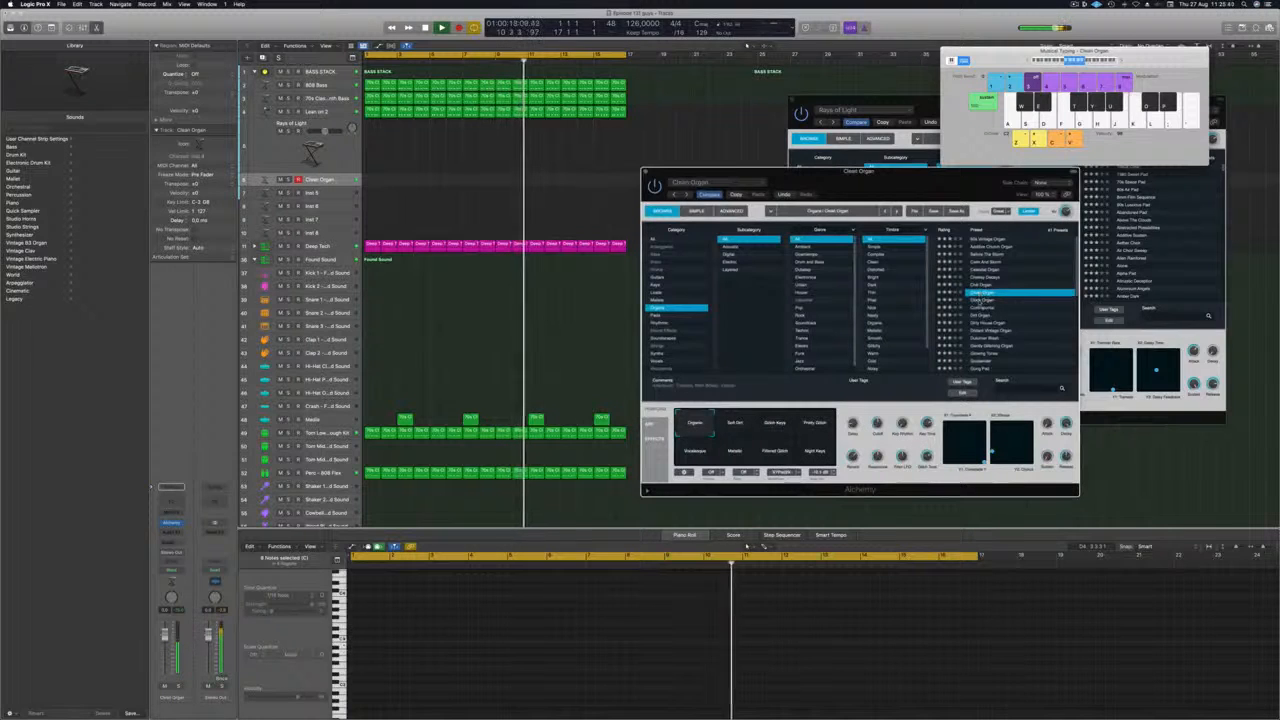
left_click(980, 300)
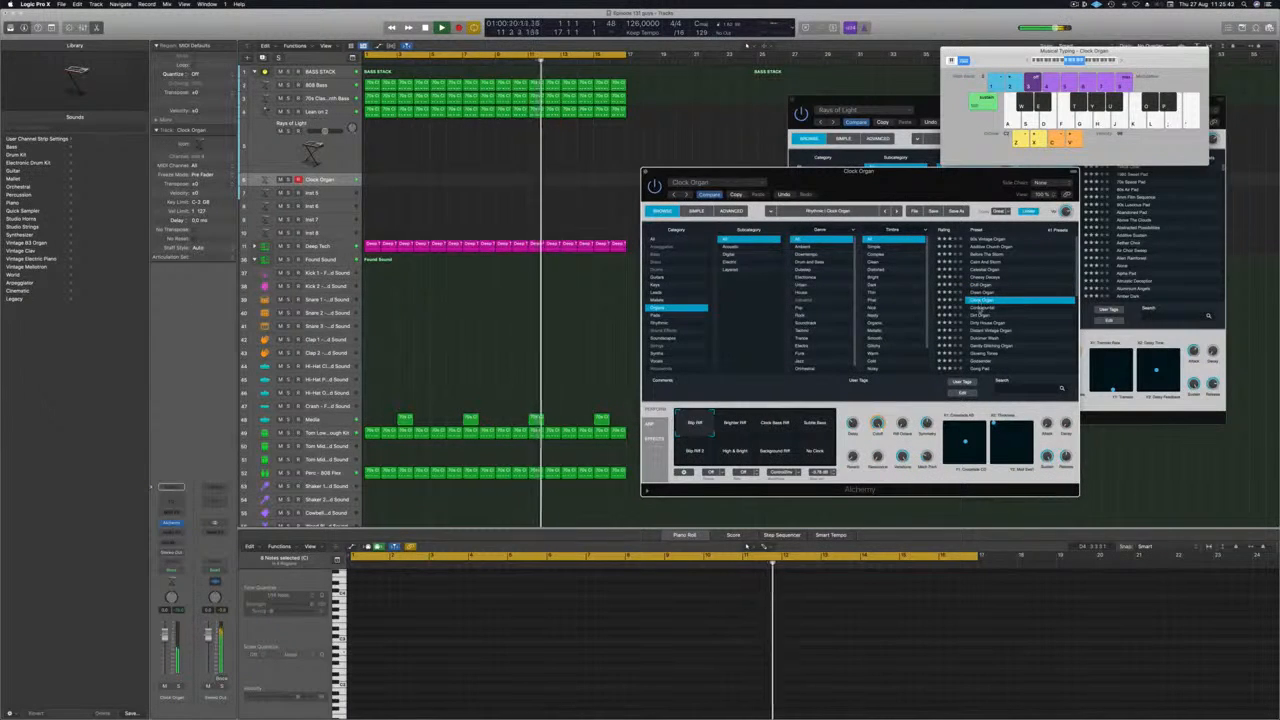
left_click(981, 307)
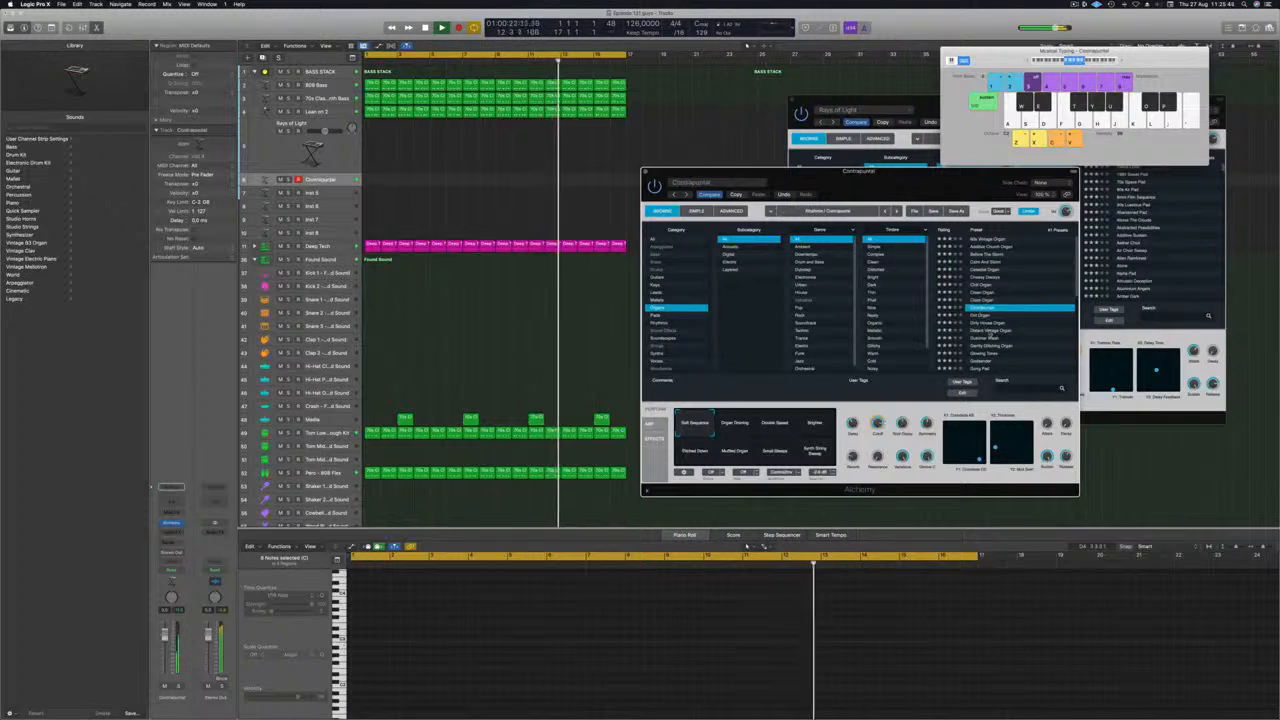
left_click(990, 331)
scroll(1008, 313, "down", 3)
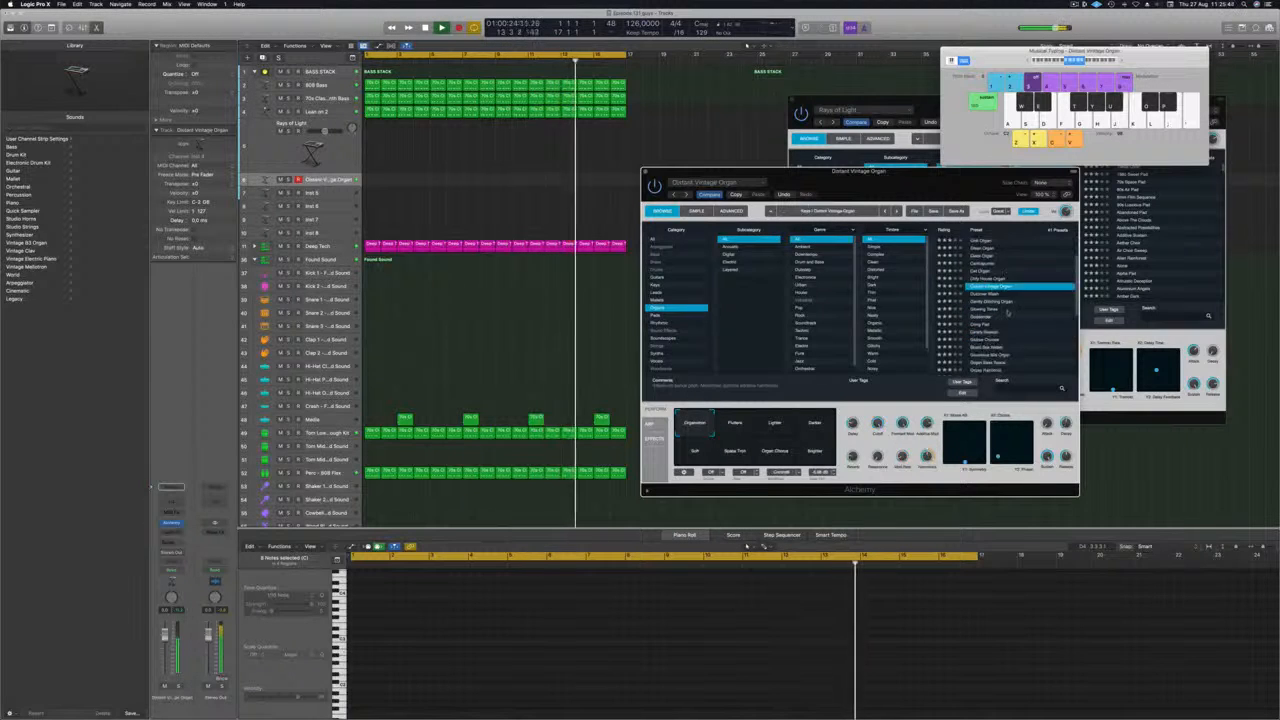
scroll(1008, 313, "down", 2)
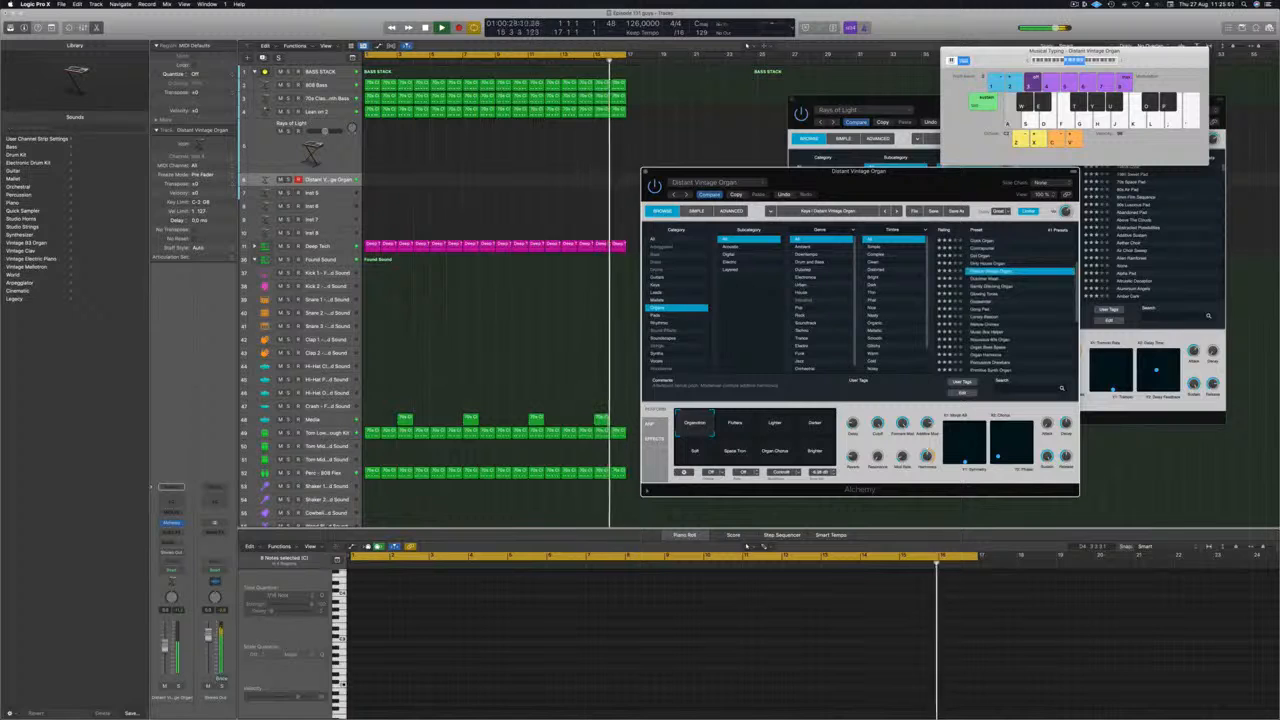
Add a send from the Distant Vintage Organ track to the ducked reverb on Bus 10.
left_click(171, 548)
mouse_move(185, 553)
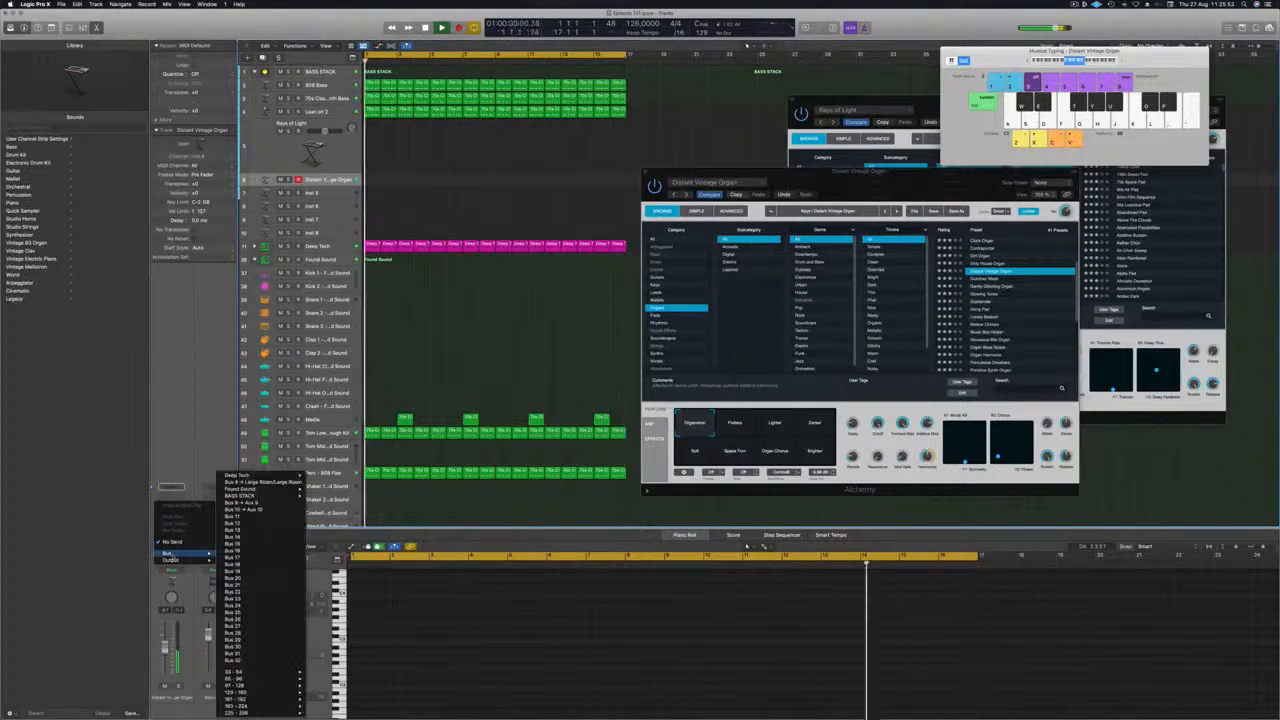
left_click(265, 535)
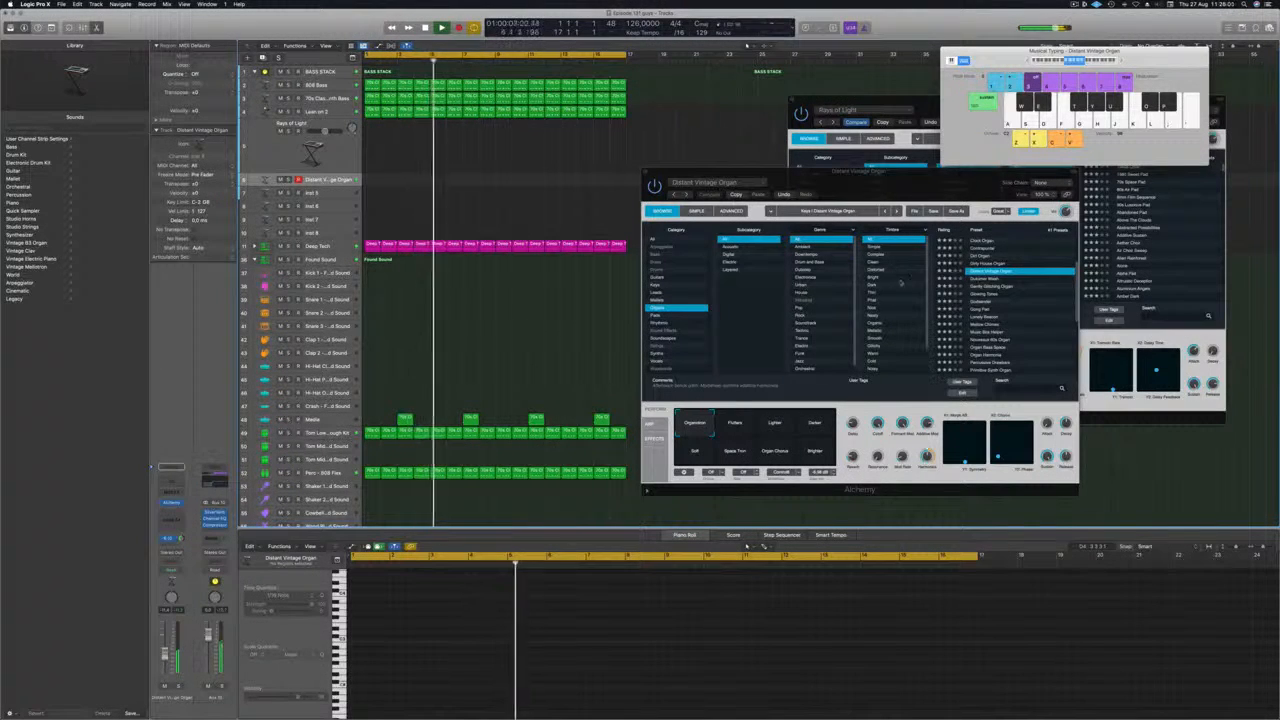
Audition the Dulcimer Wash, Gently Glistening Organ, Glowing Tones and Gong Pad presets against the track.
key("Down")
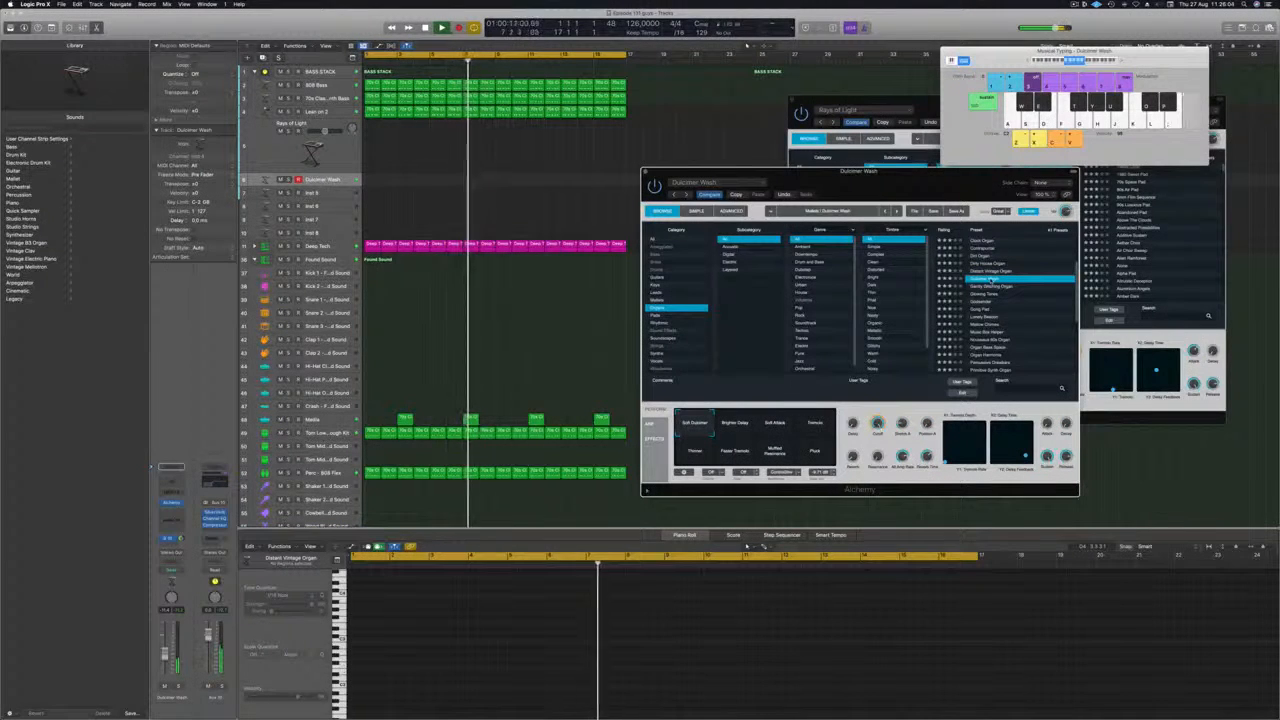
key("Down")
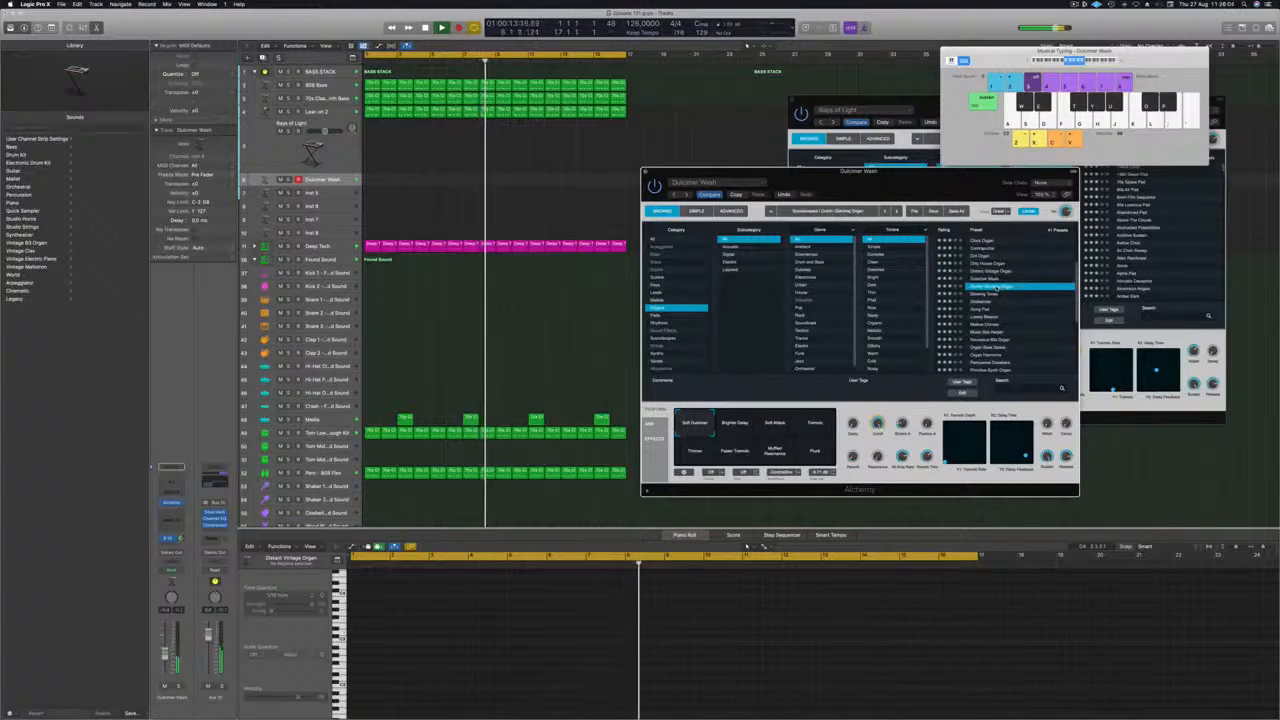
key("Down")
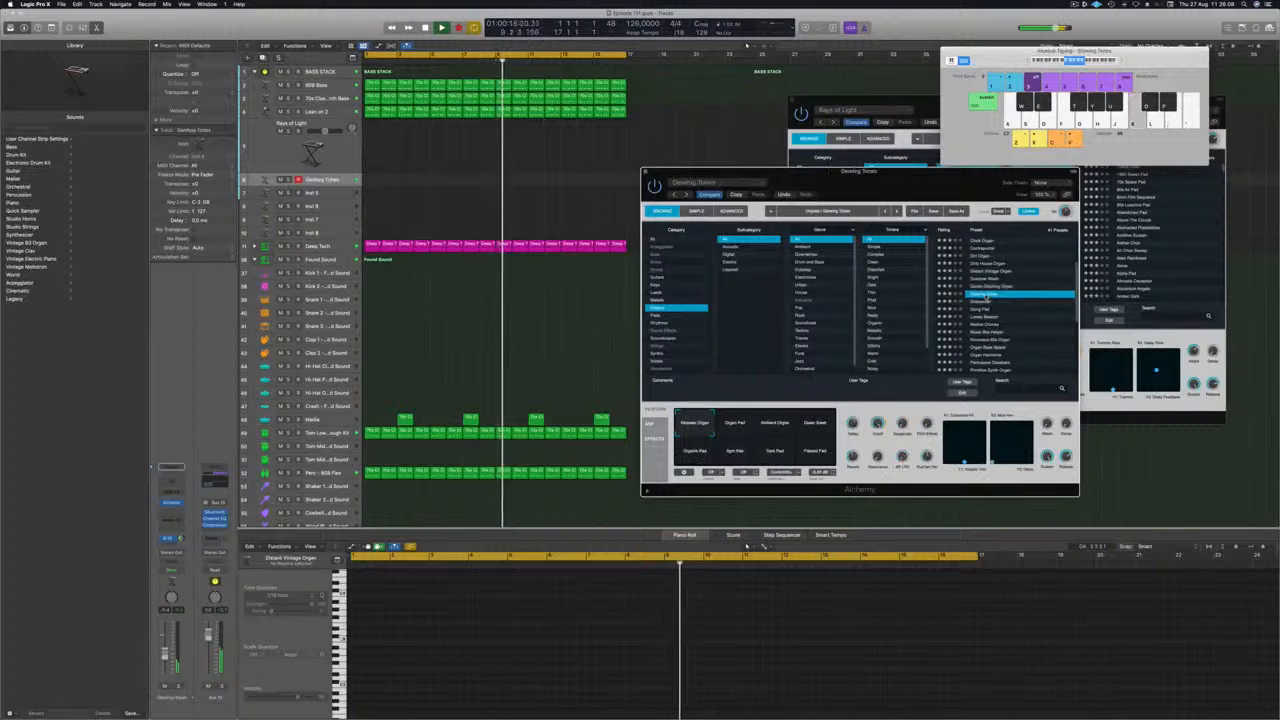
key("Down")
key("Down")
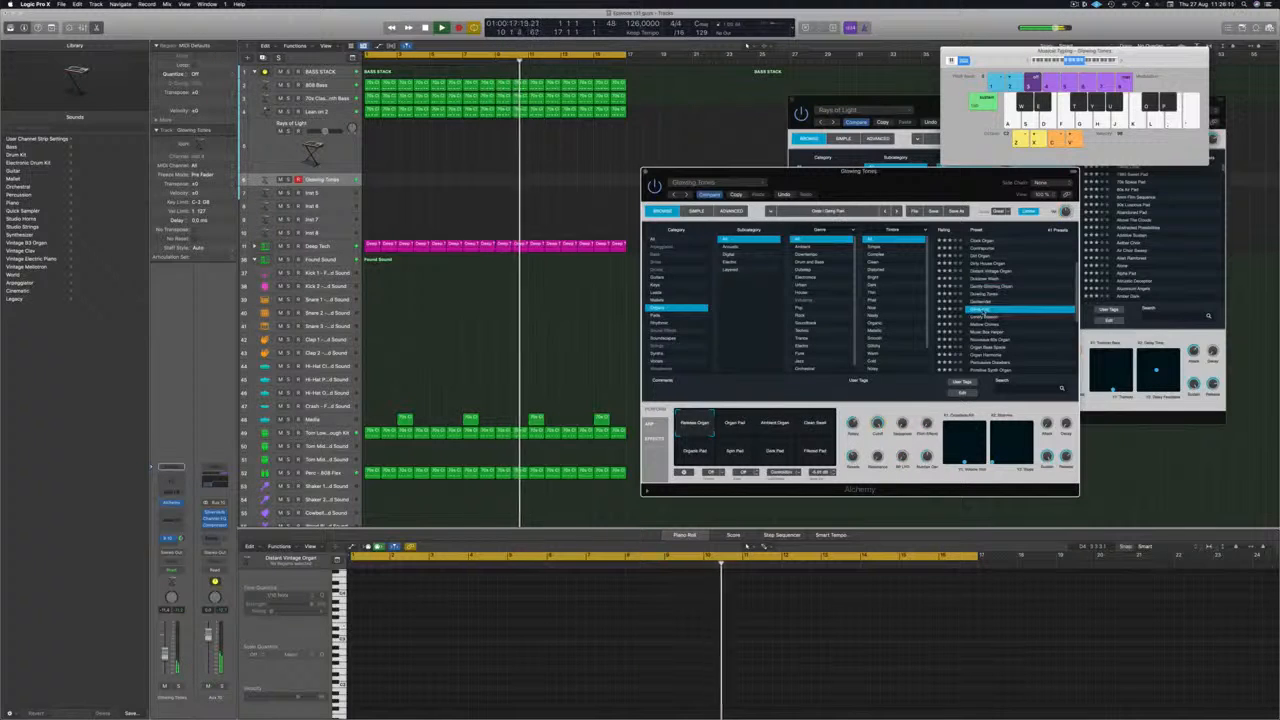
scroll(1021, 328, "down", 1)
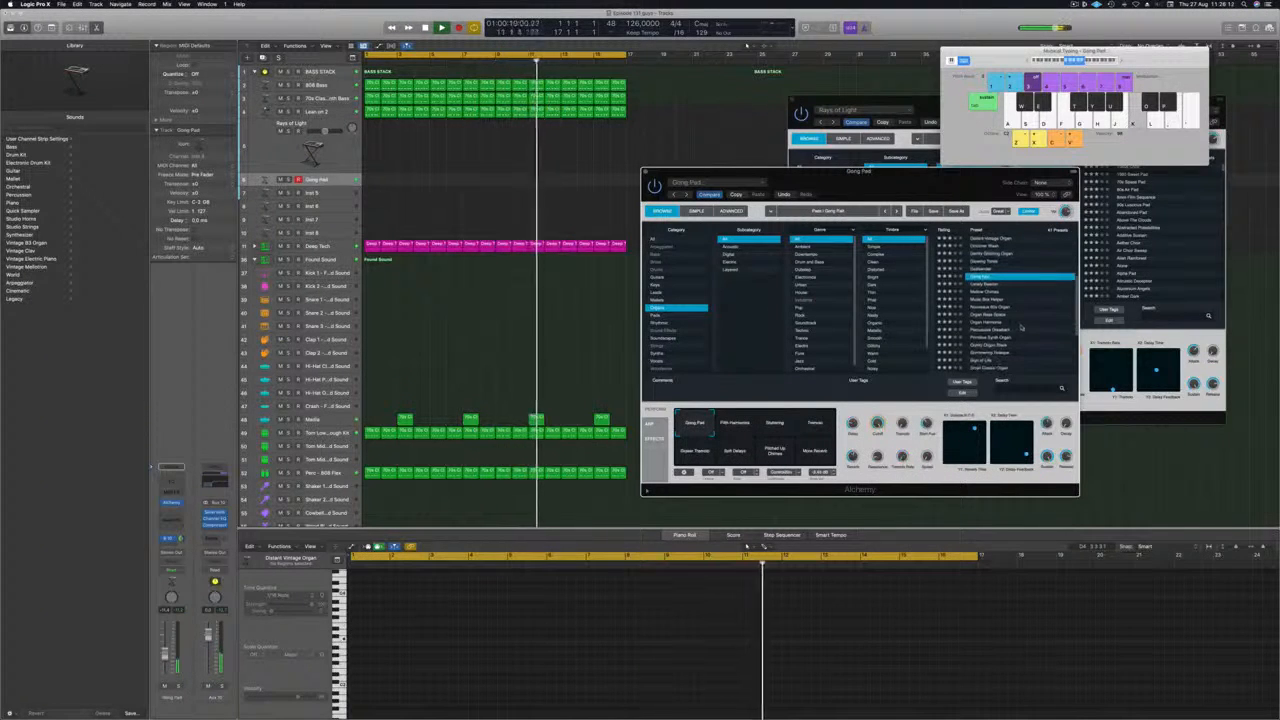
Audition the Organ Harmonia preset and load Percussive Drawbars on the organ track.
left_click(989, 322)
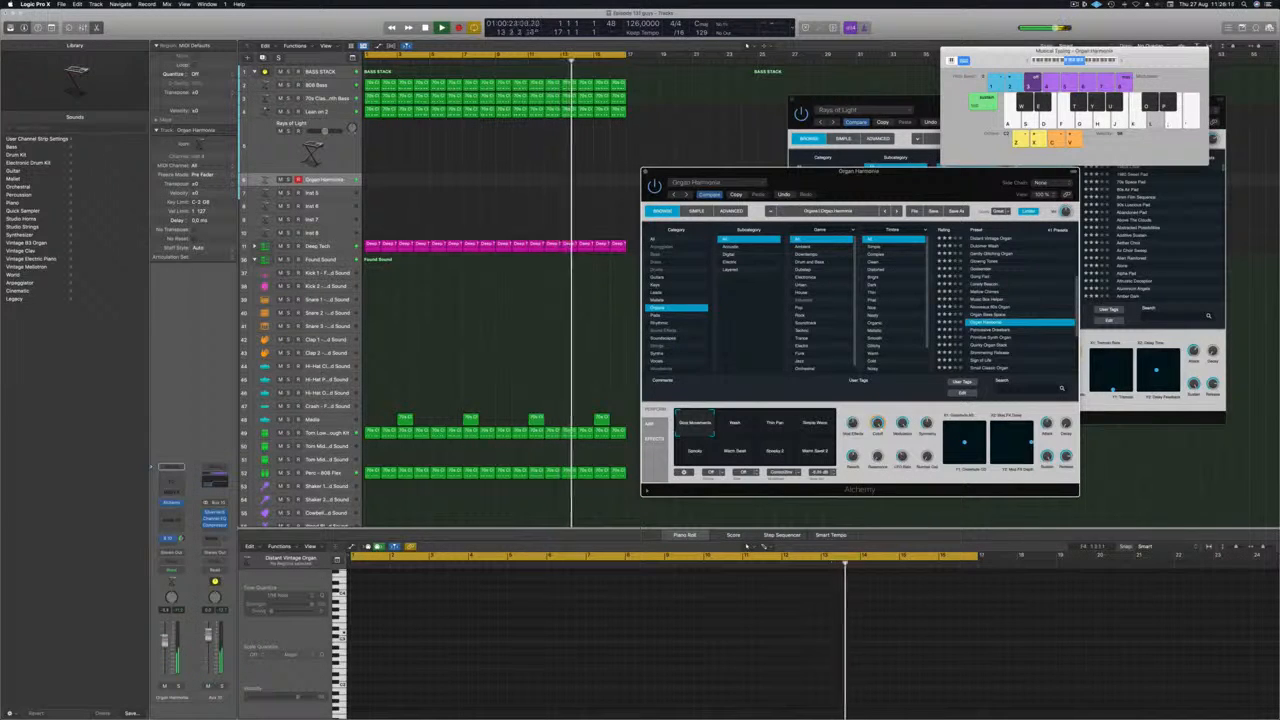
scroll(990, 316, "down", 1)
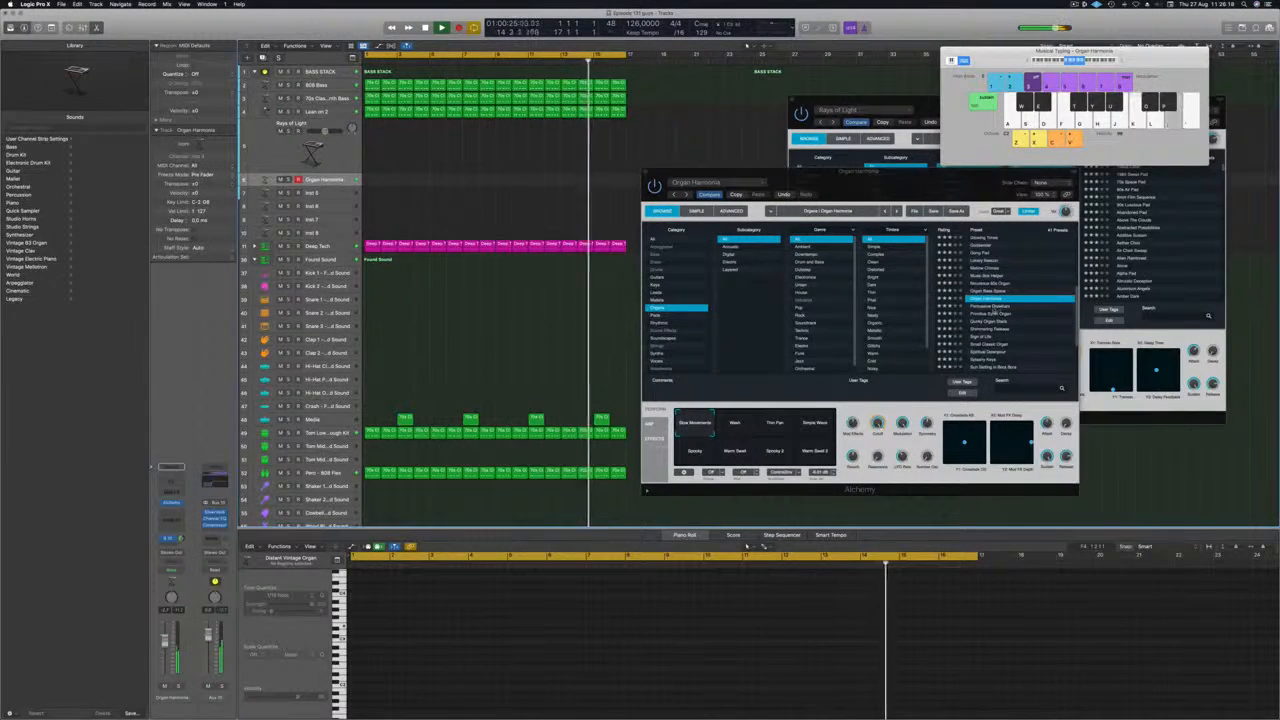
left_click(990, 307)
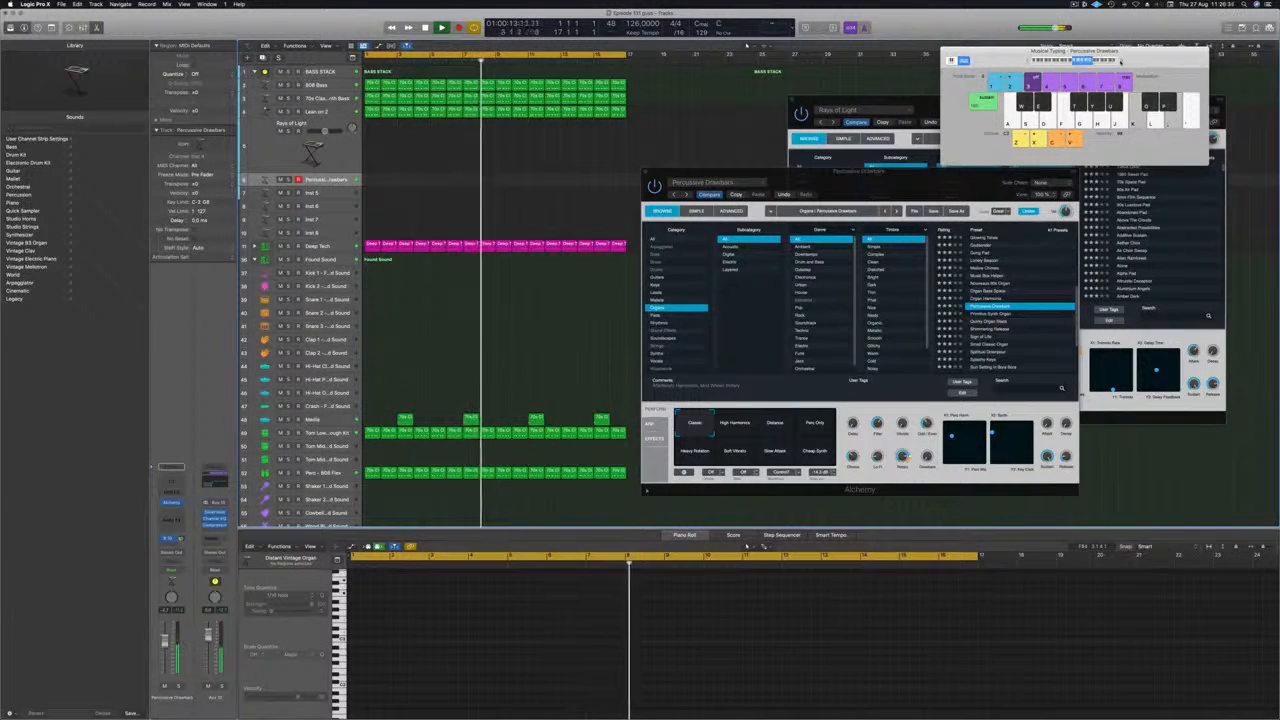
Reposition the Musical Typing keyboard, try Percussive Drawbars' High Harmonics and Distance variations, and select Perc Only.
left_click_drag(1120, 60, 1062, 52)
left_click(732, 427)
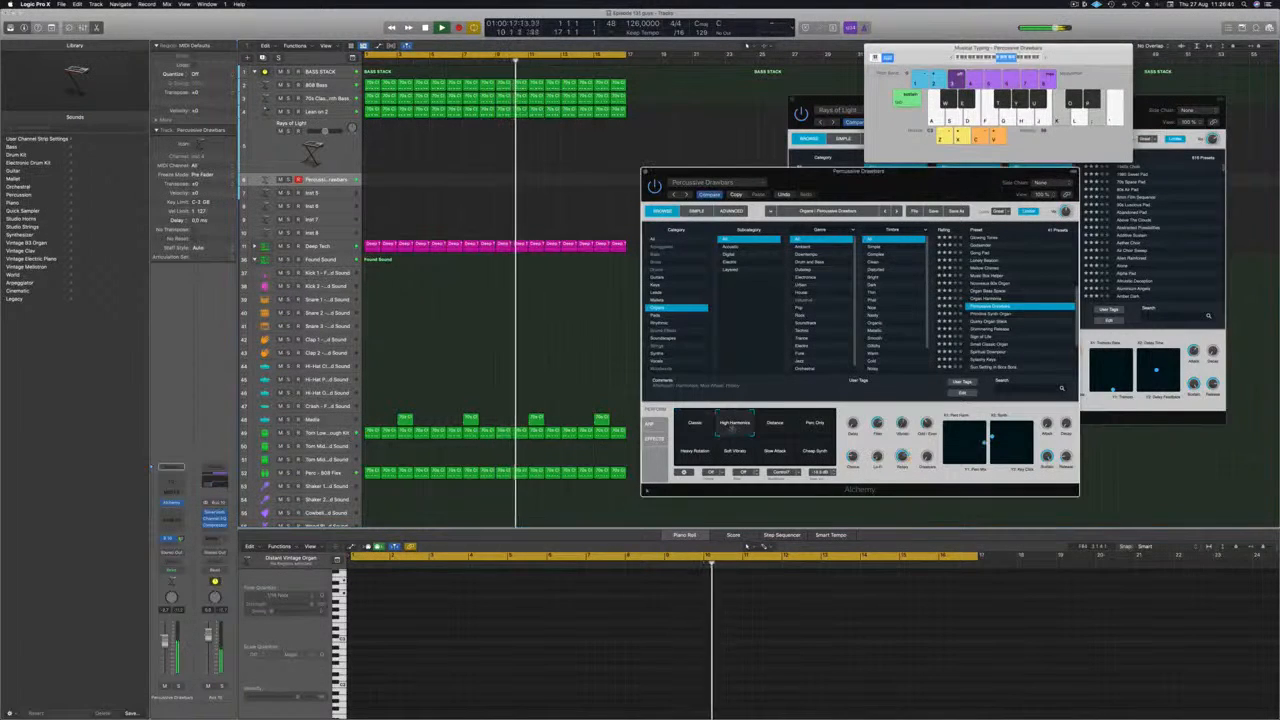
left_click(774, 427)
left_click(821, 428)
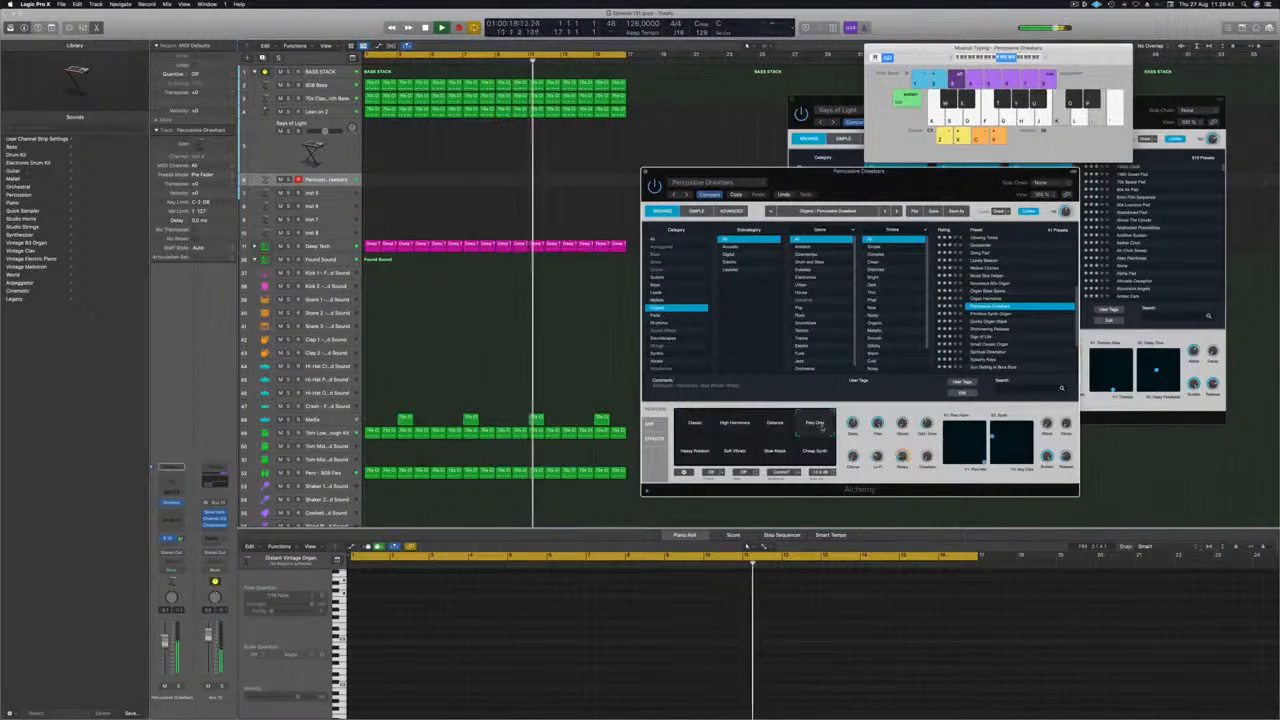
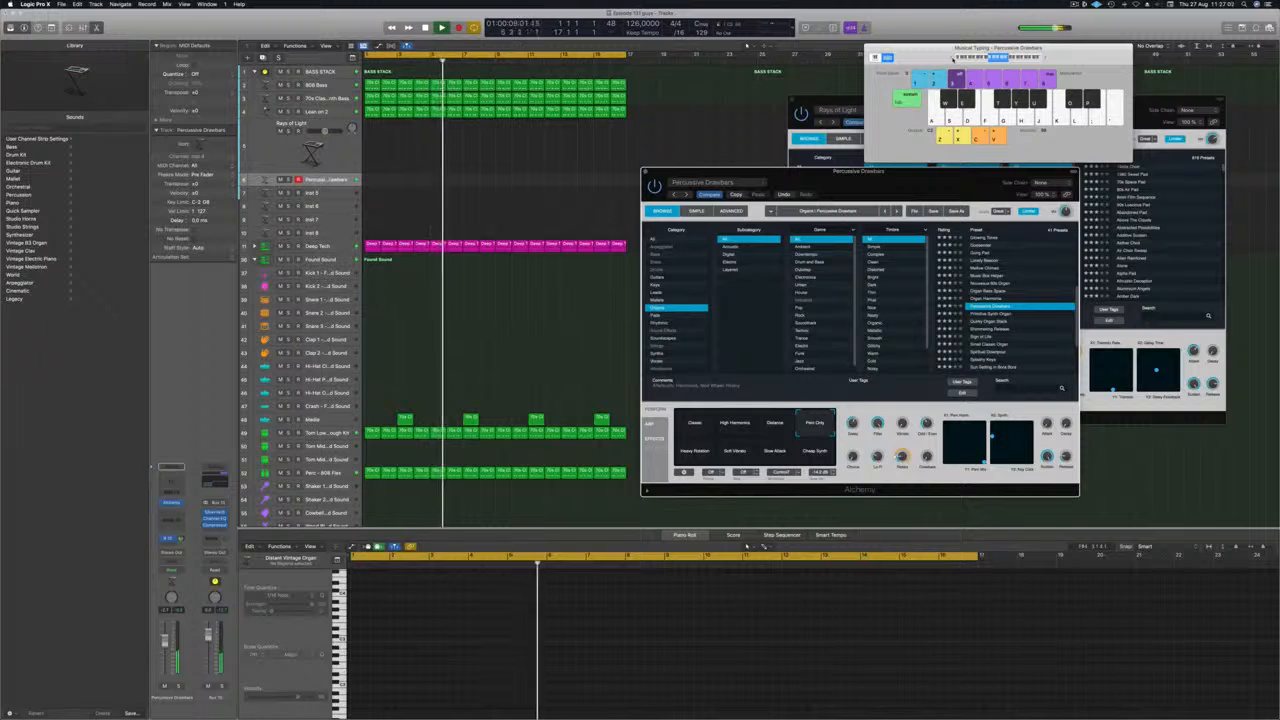
Record a short percussive organ part on the Percussive Drawbars track and move the region to the start of bar 1.
key("r")
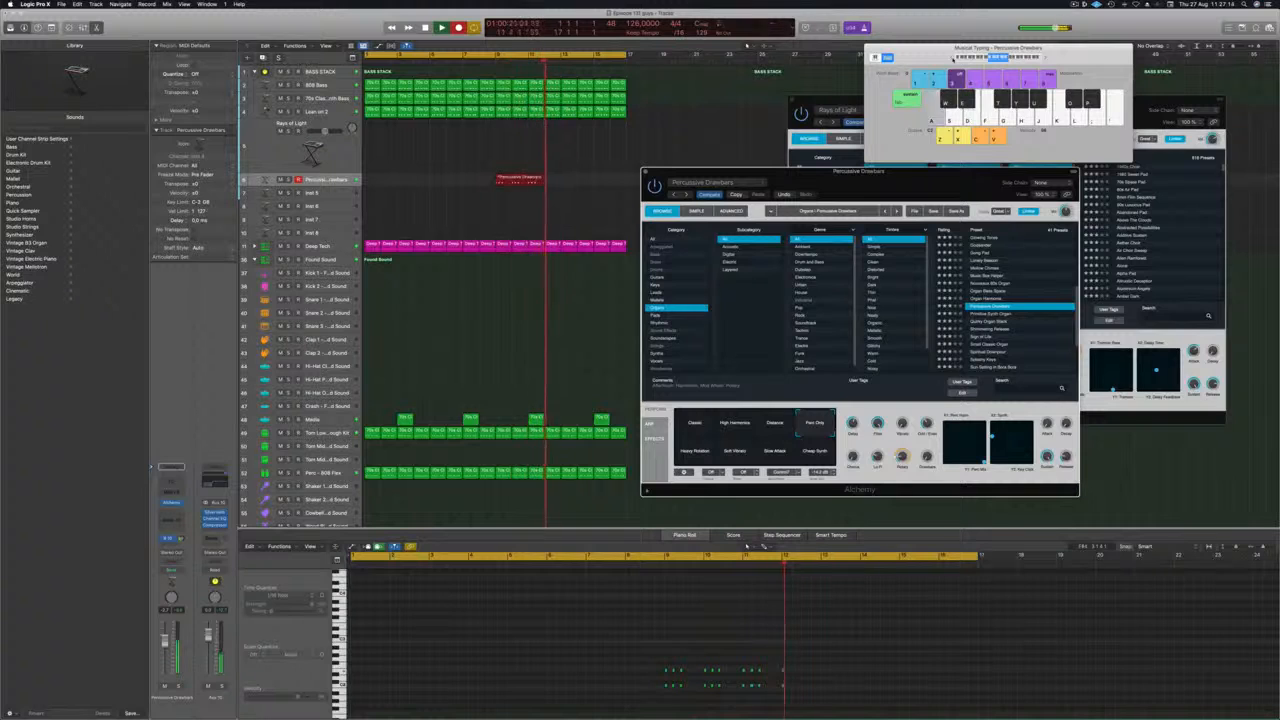
key("space")
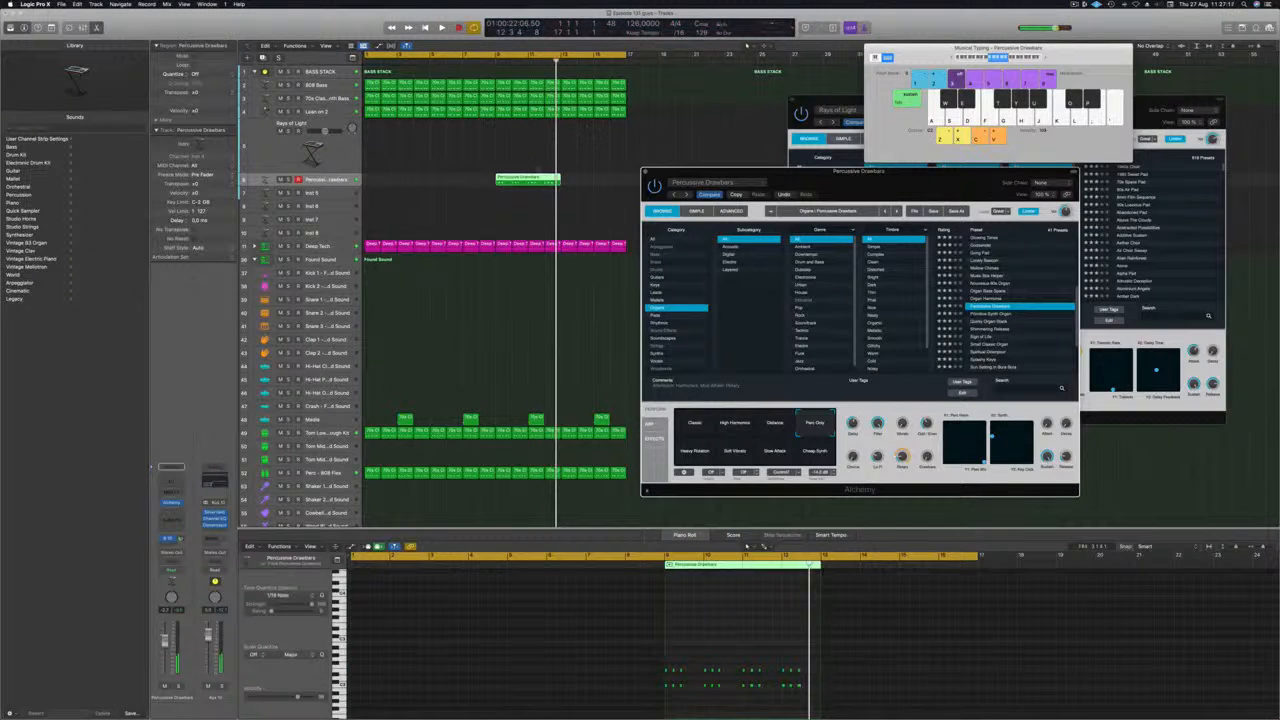
left_click_drag(531, 178, 397, 180)
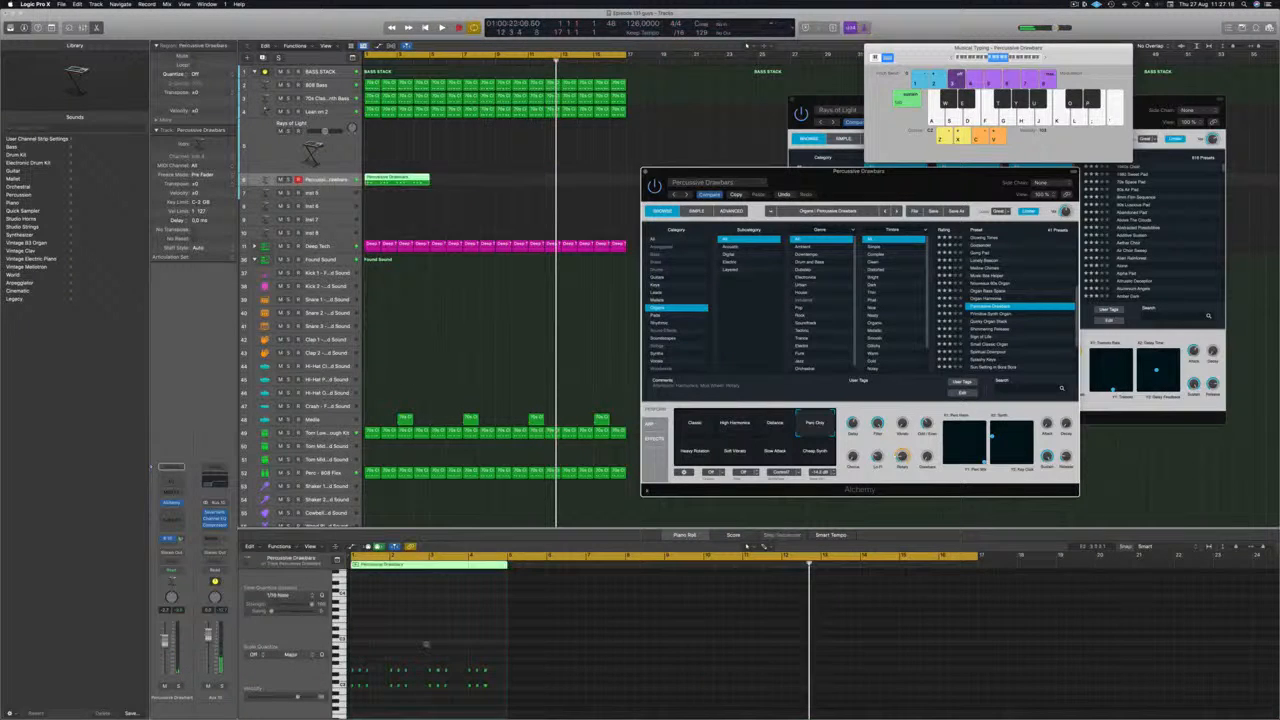
Select the recorded organ region's notes in the Piano Roll during playback.
scroll(426, 645, "up", 3)
scroll(533, 634, "left", 5)
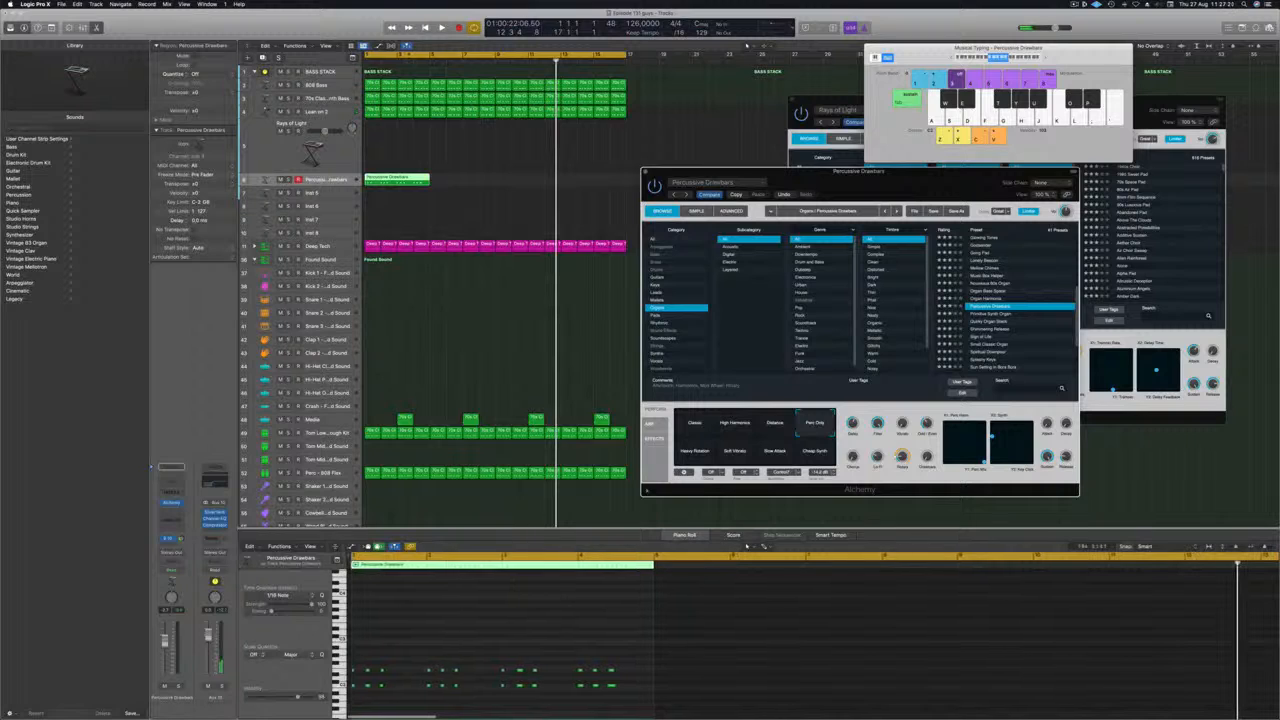
left_click(397, 179)
scroll(392, 644, "down", 3)
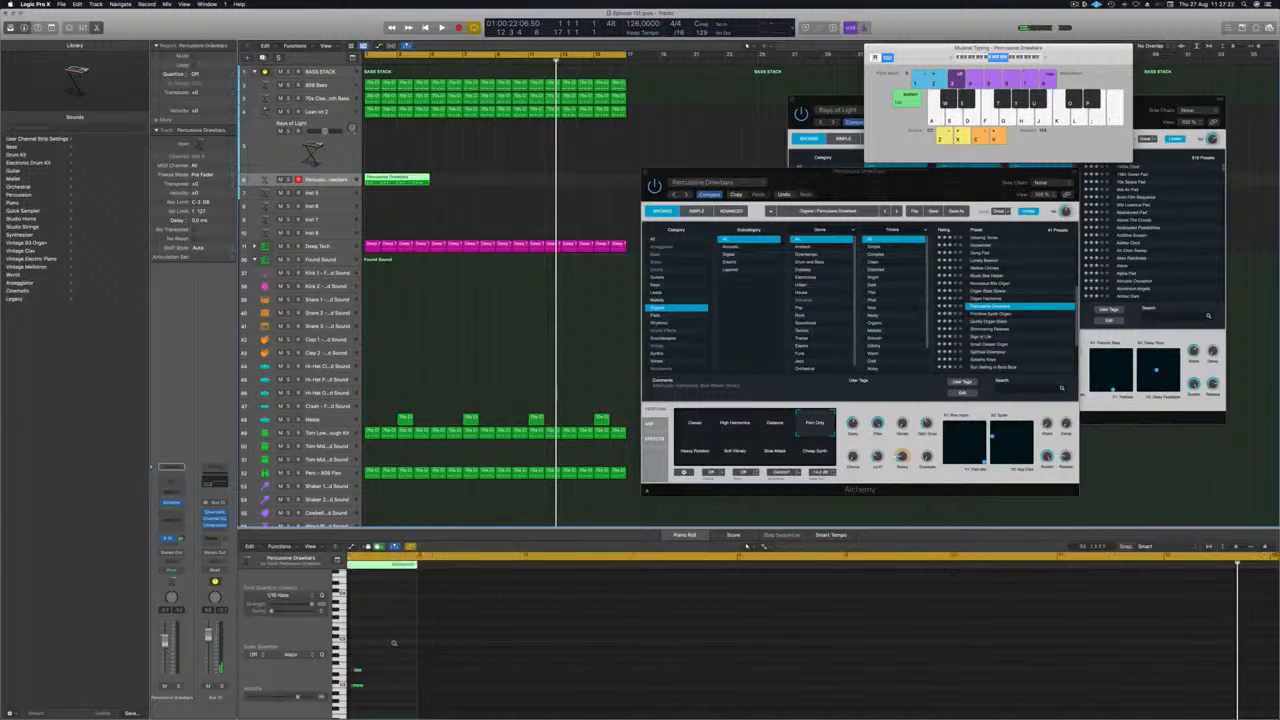
scroll(404, 642, "left", 1)
left_click(397, 639)
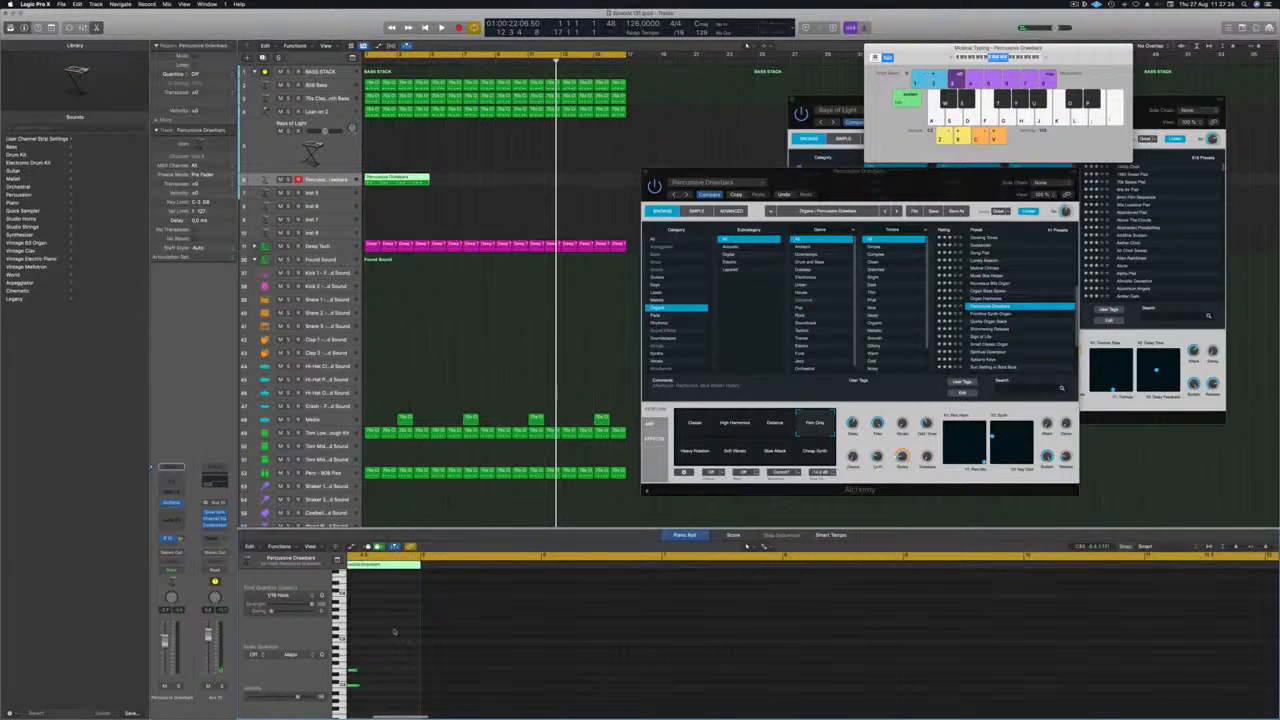
scroll(419, 635, "up", 5)
key("space")
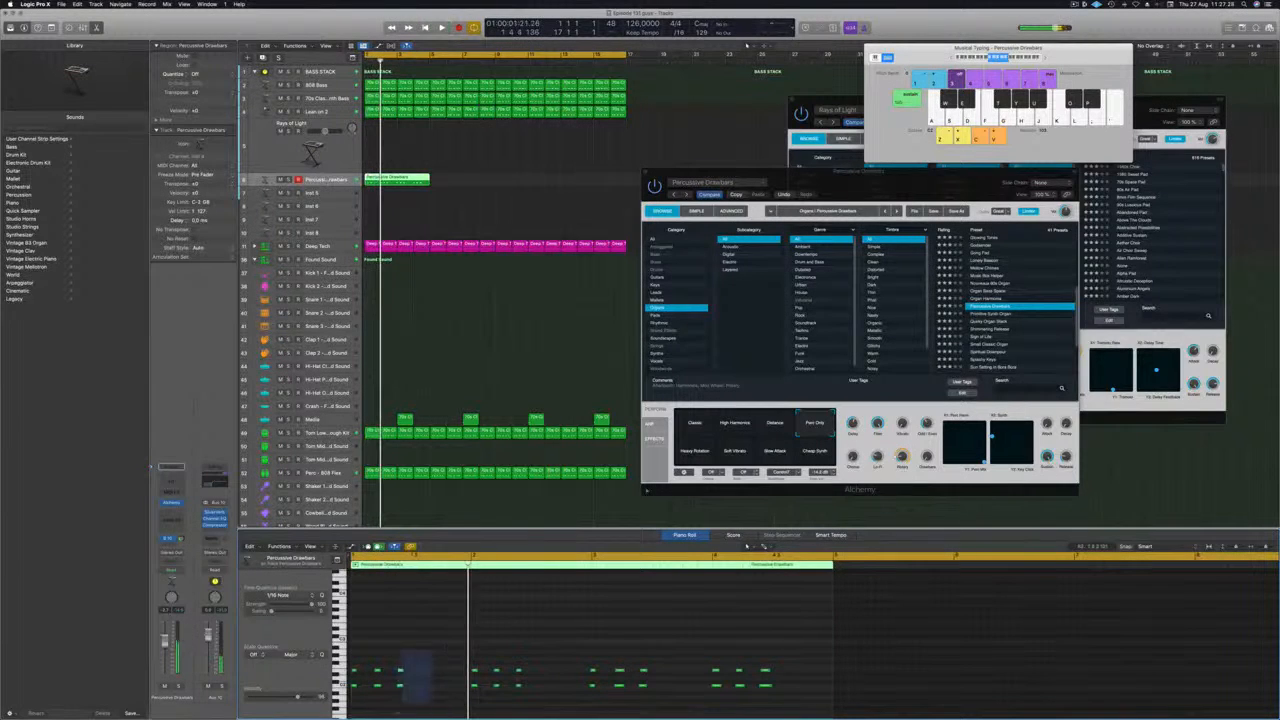
left_click_drag(431, 651, 389, 715)
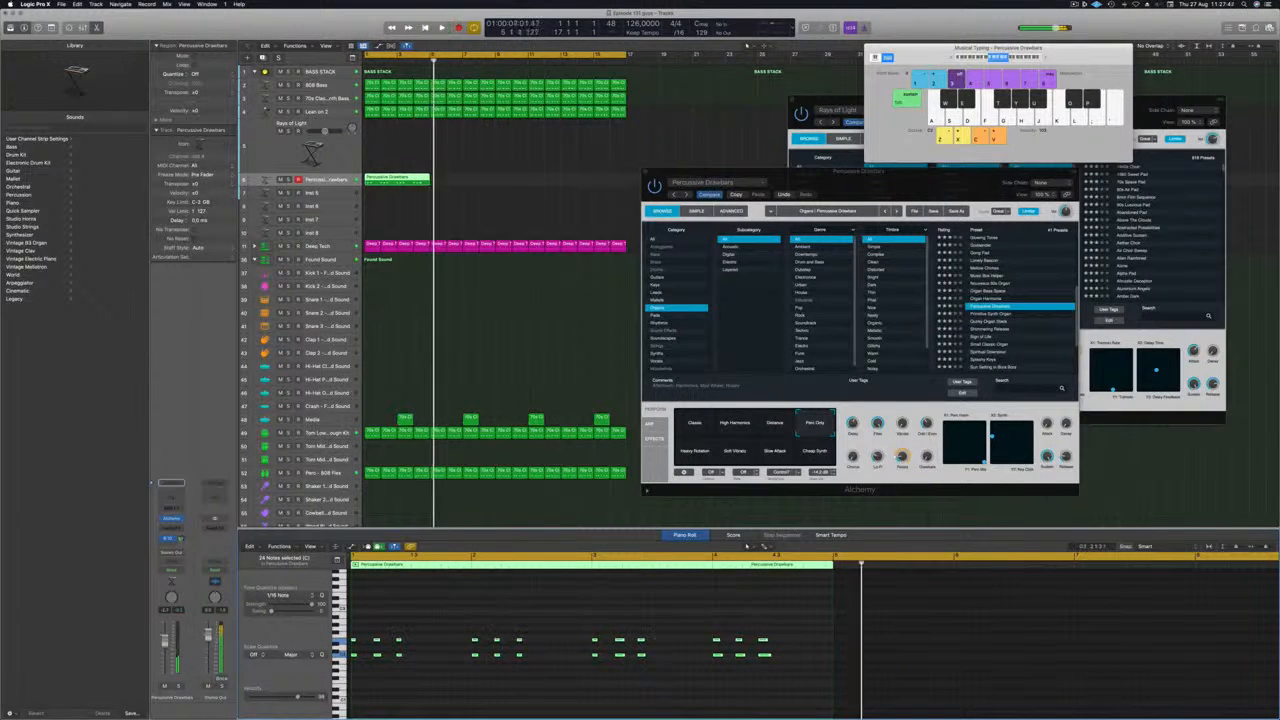
Repeat the Percussive Drawbars region across bars 1 to 16 and lower the organ track's level slightly.
key("space")
left_click_drag(395, 181, 551, 188)
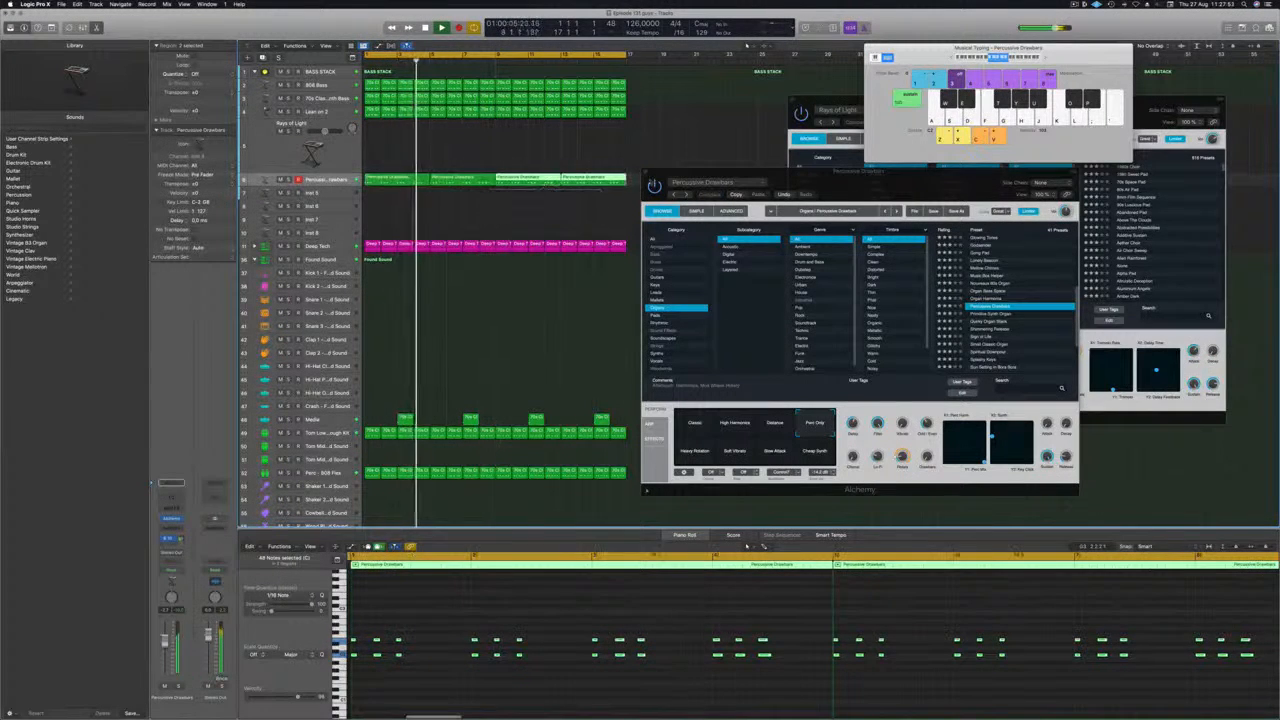
left_click_drag(810, 186, 832, 138)
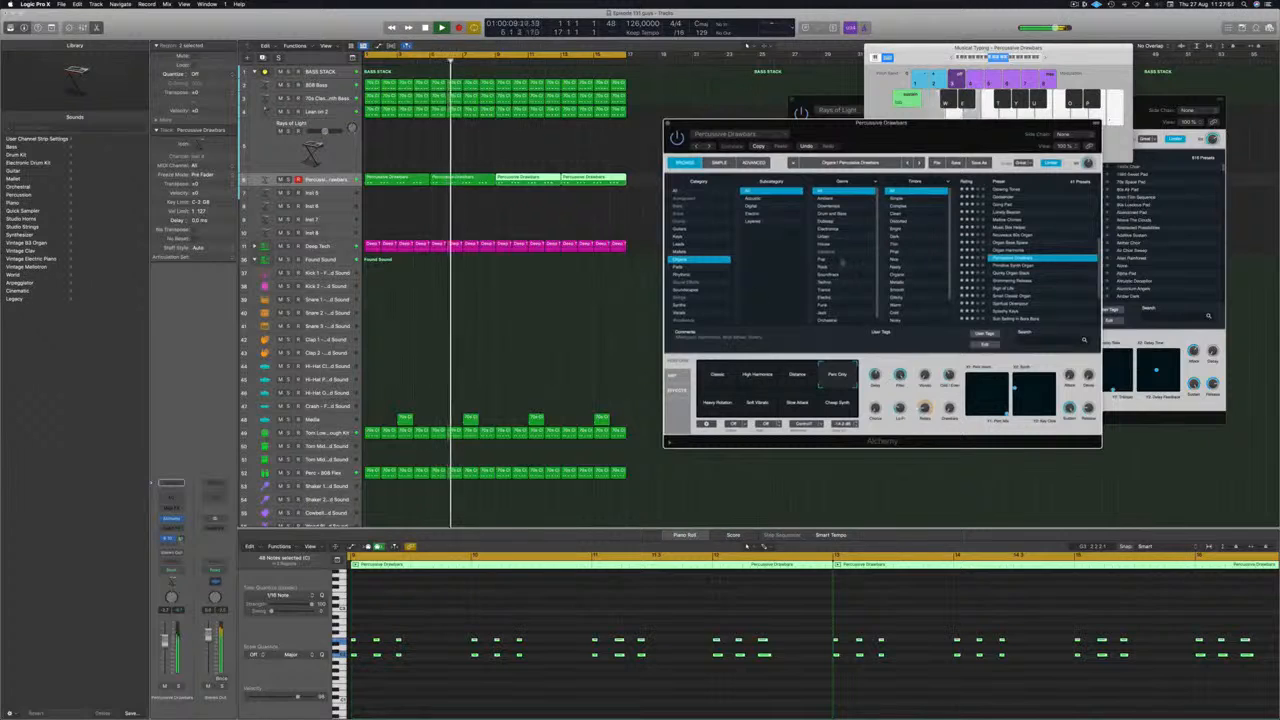
key("Return")
key("space")
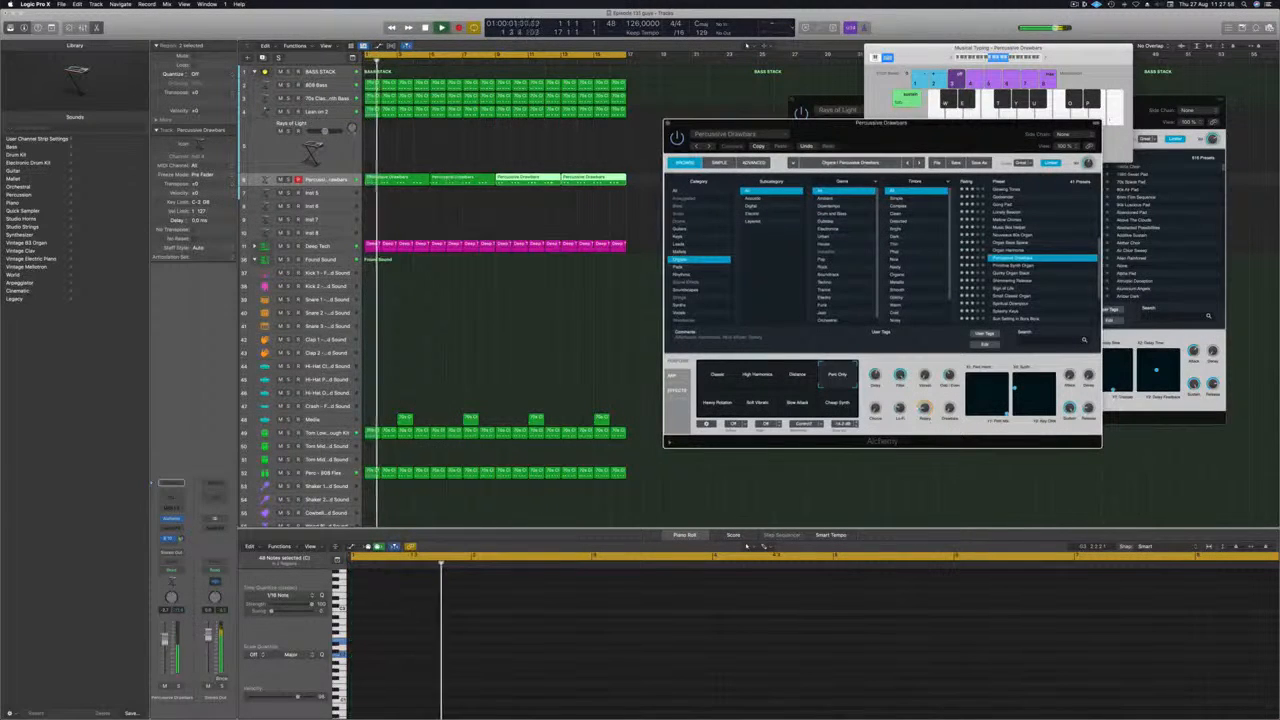
left_click_drag(165, 640, 165, 642)
Compare the Cheap Synth, Slow Attack, Soft Vibrato and Heavy Rotation variations against the track, returning to Perc Only.
key("Return")
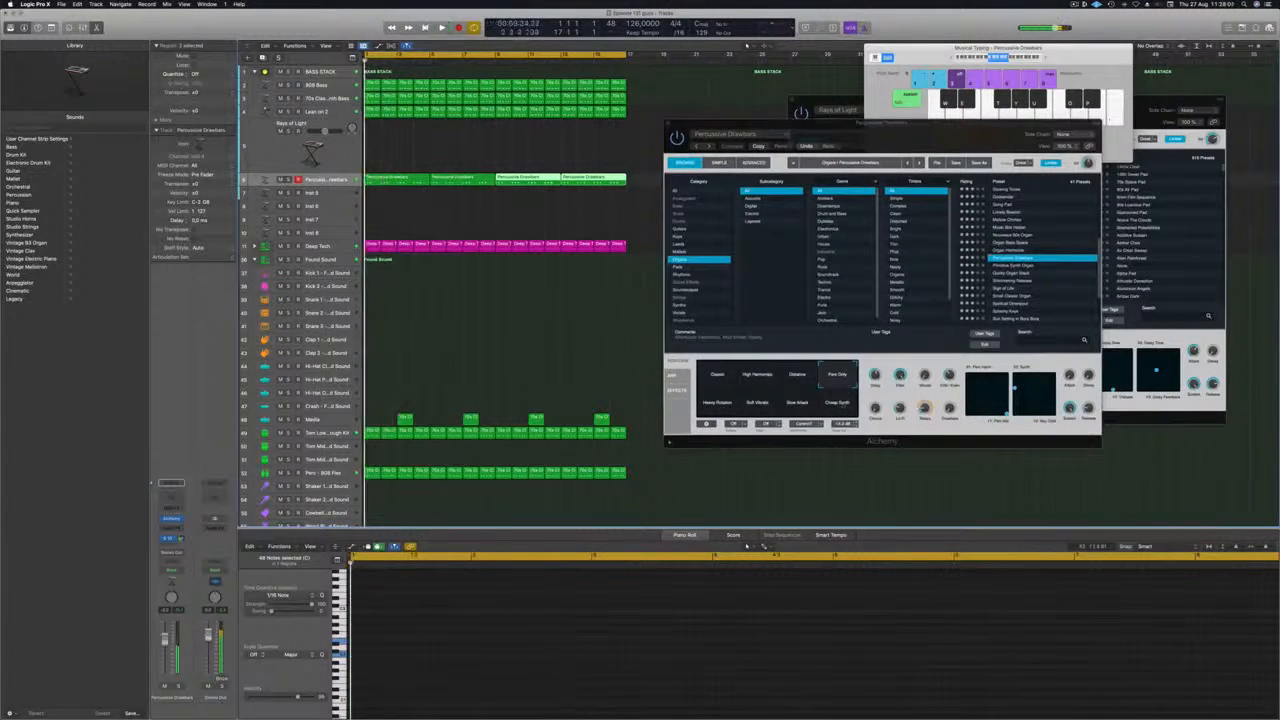
left_click(837, 403)
left_click(798, 405)
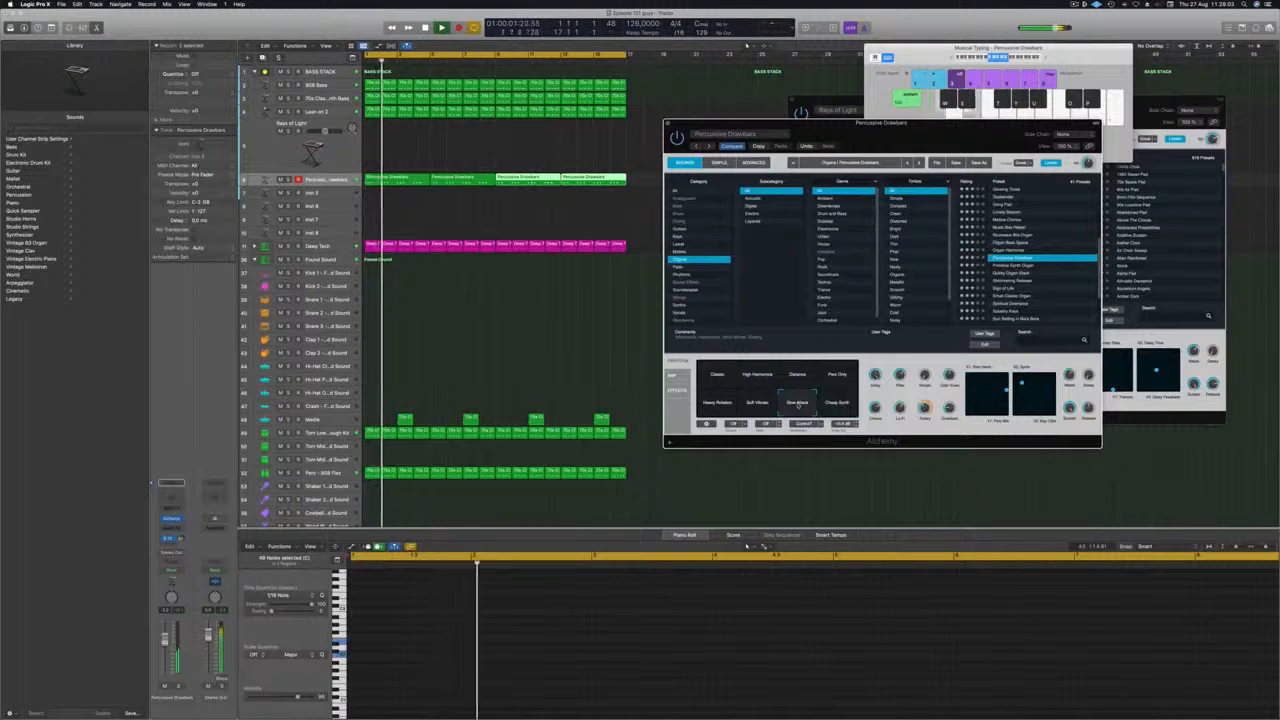
left_click(757, 403)
left_click(716, 403)
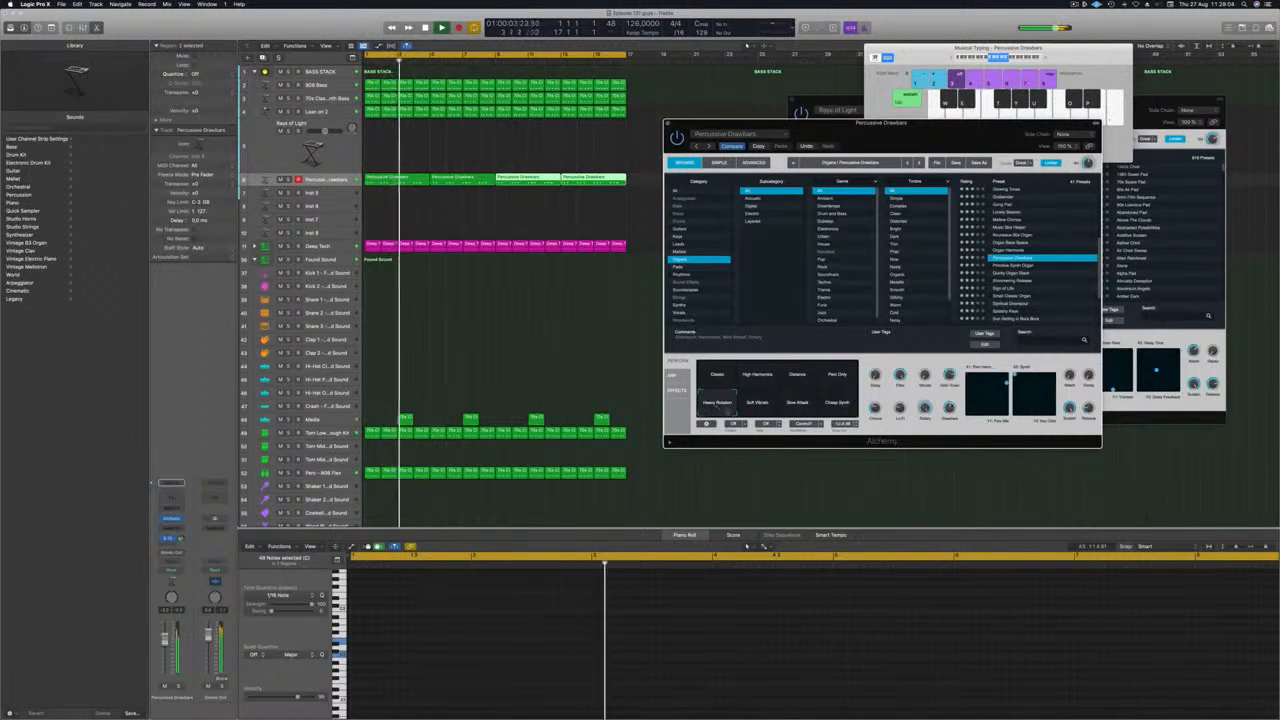
left_click(838, 376)
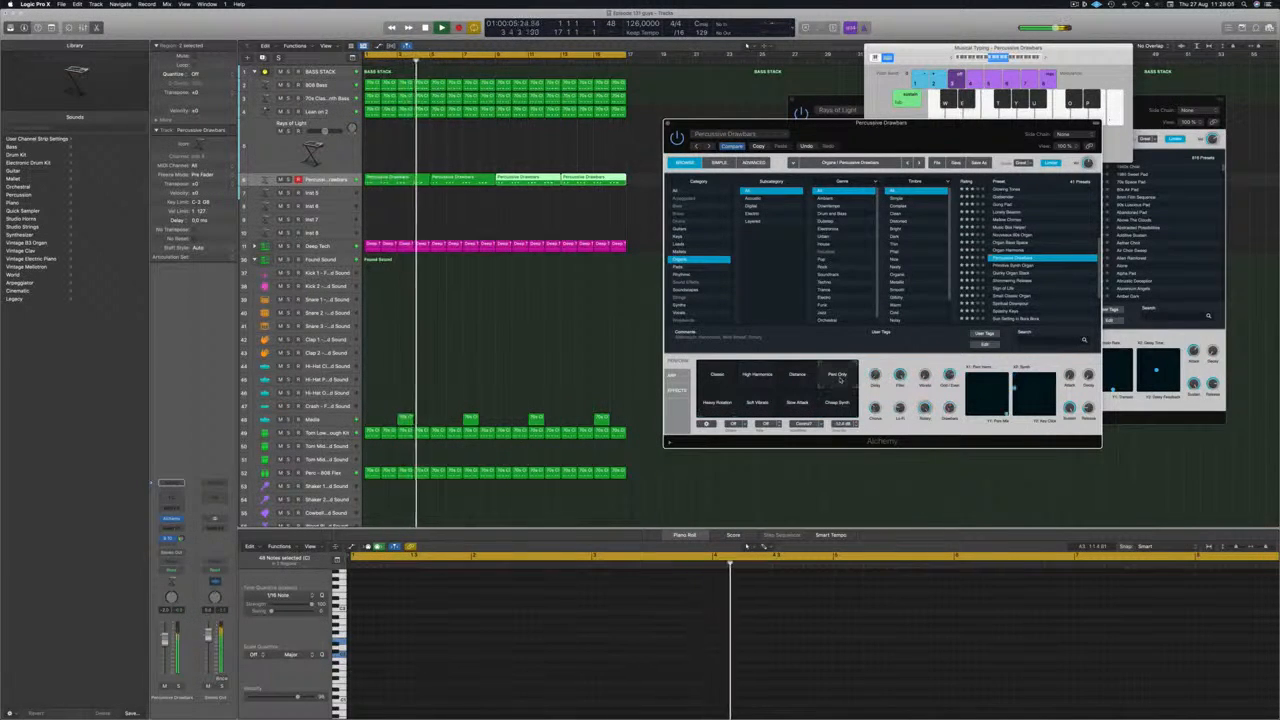
key("Return")
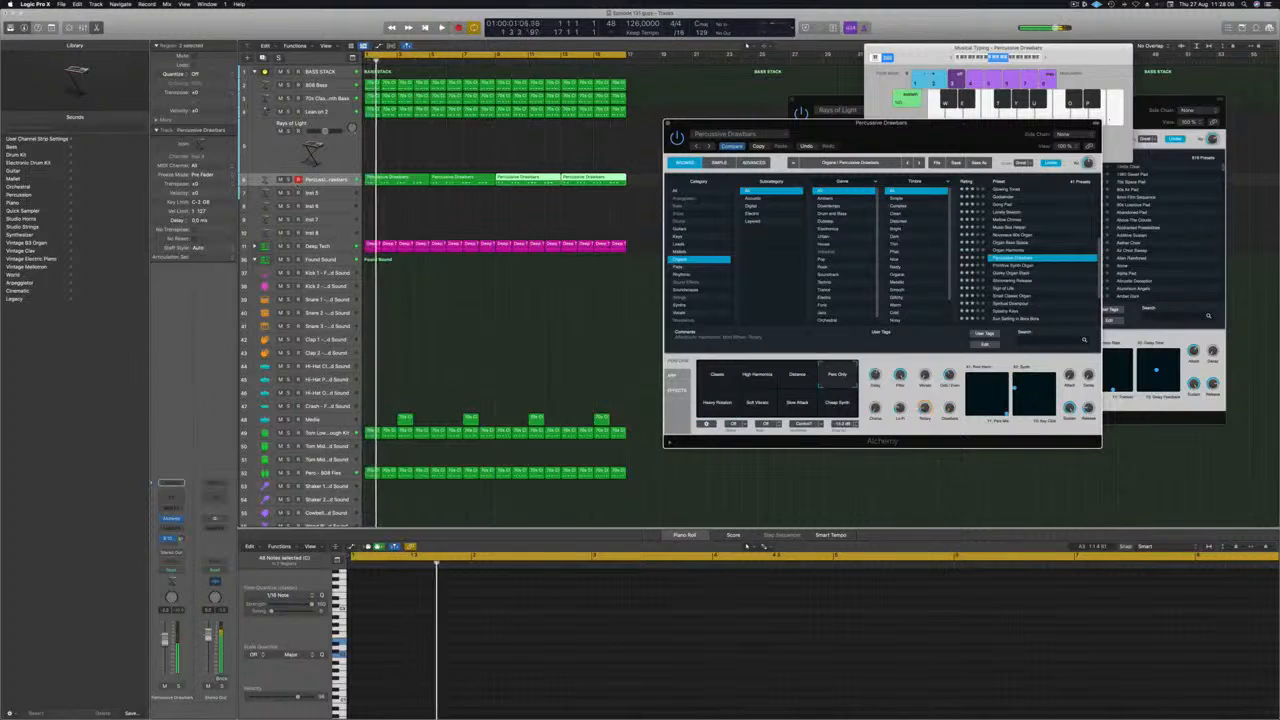
key("Return")
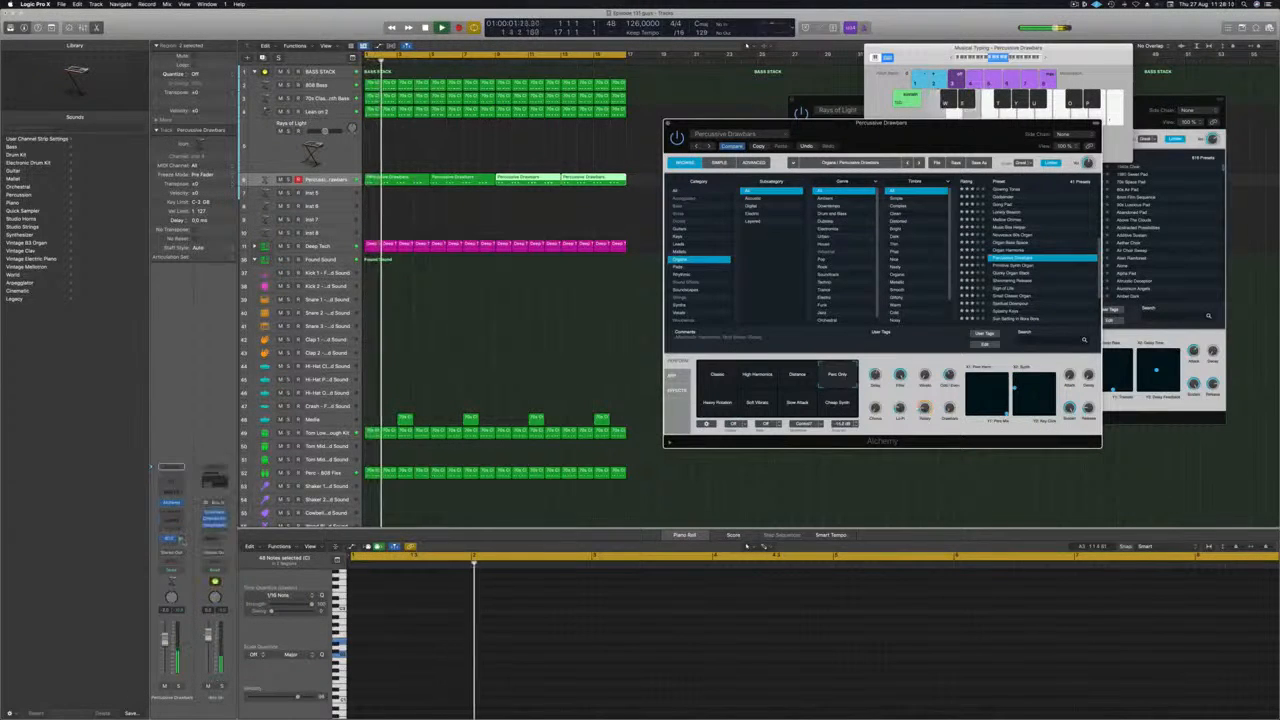
Adjust the organ track's send to the Bus 10 reverb and close its Alchemy window.
left_click(181, 540)
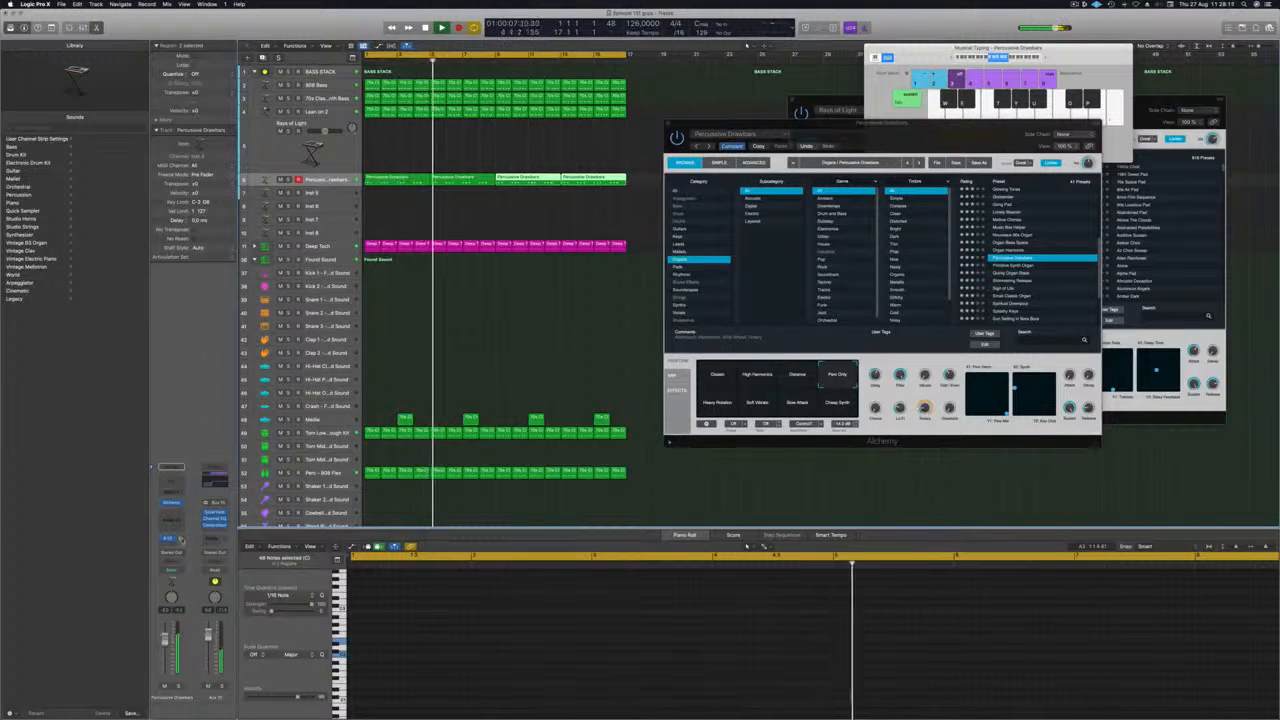
left_click_drag(952, 129, 935, 133)
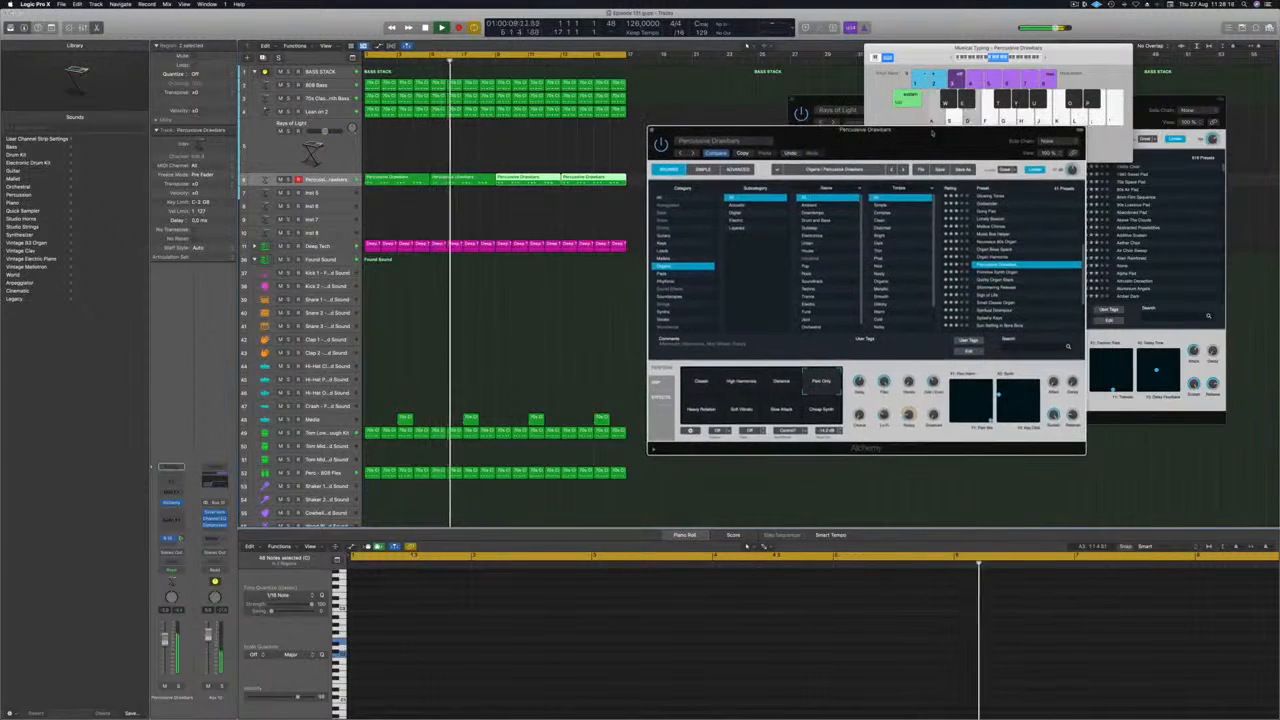
key("super+w")
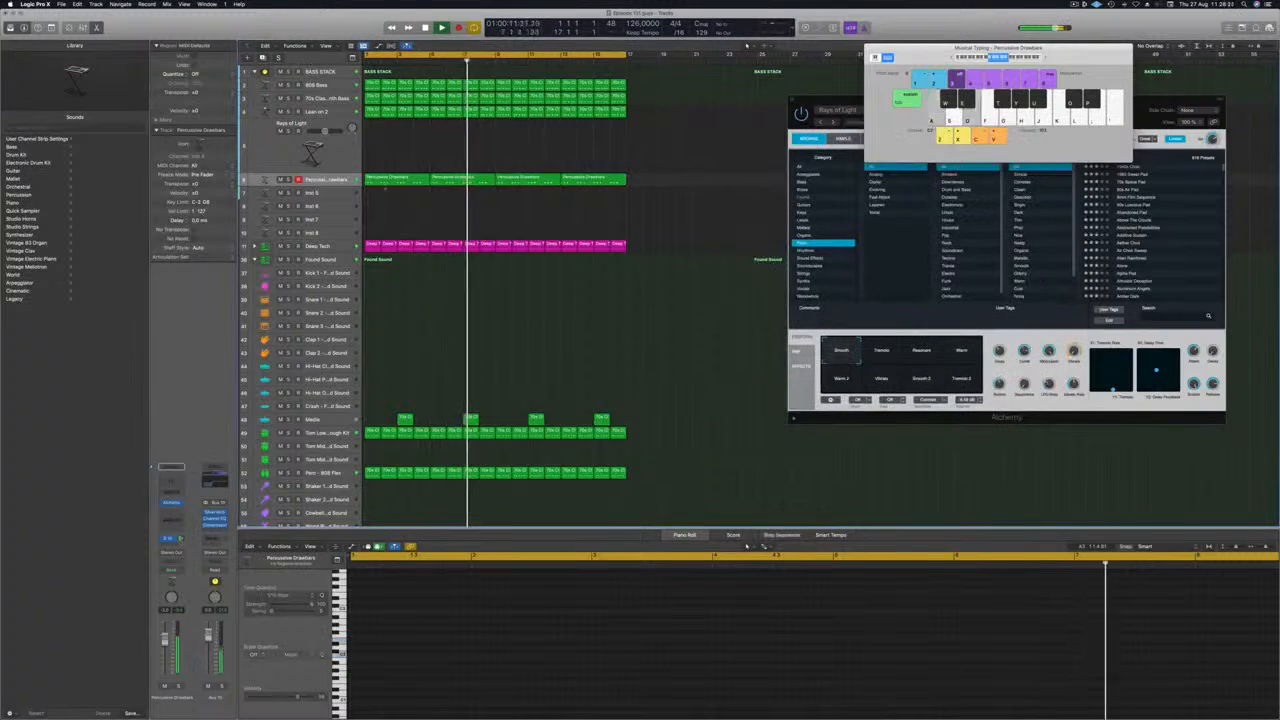
Copy the first organ region to the Inst 5 track and delete all its notes except the first chord of each bar.
left_click(387, 183)
left_click_drag(387, 183, 390, 195)
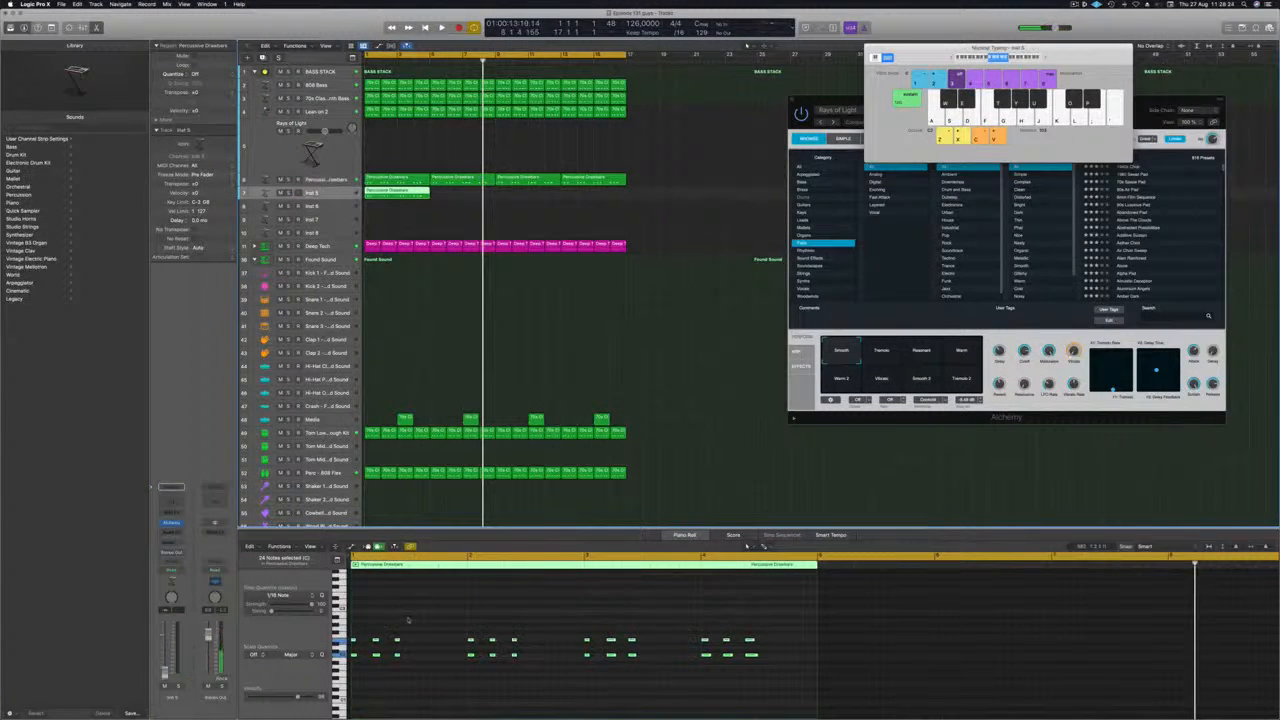
left_click_drag(408, 620, 370, 689)
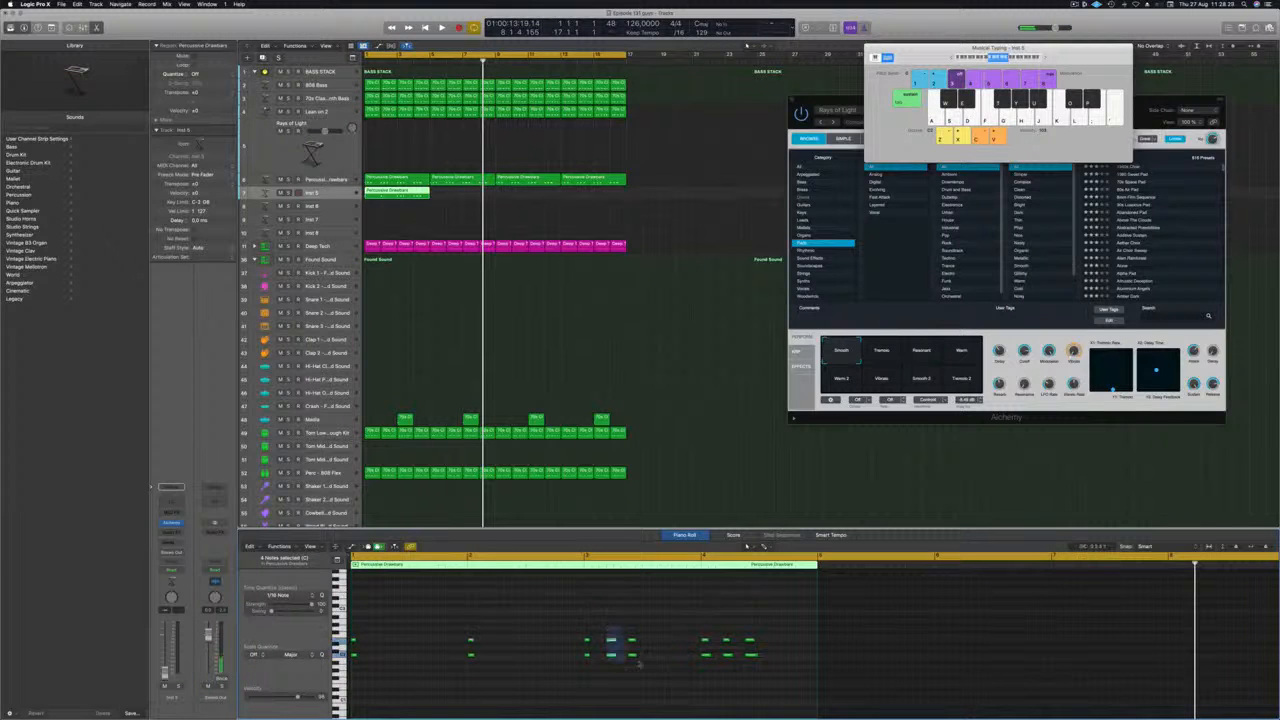
key("Delete")
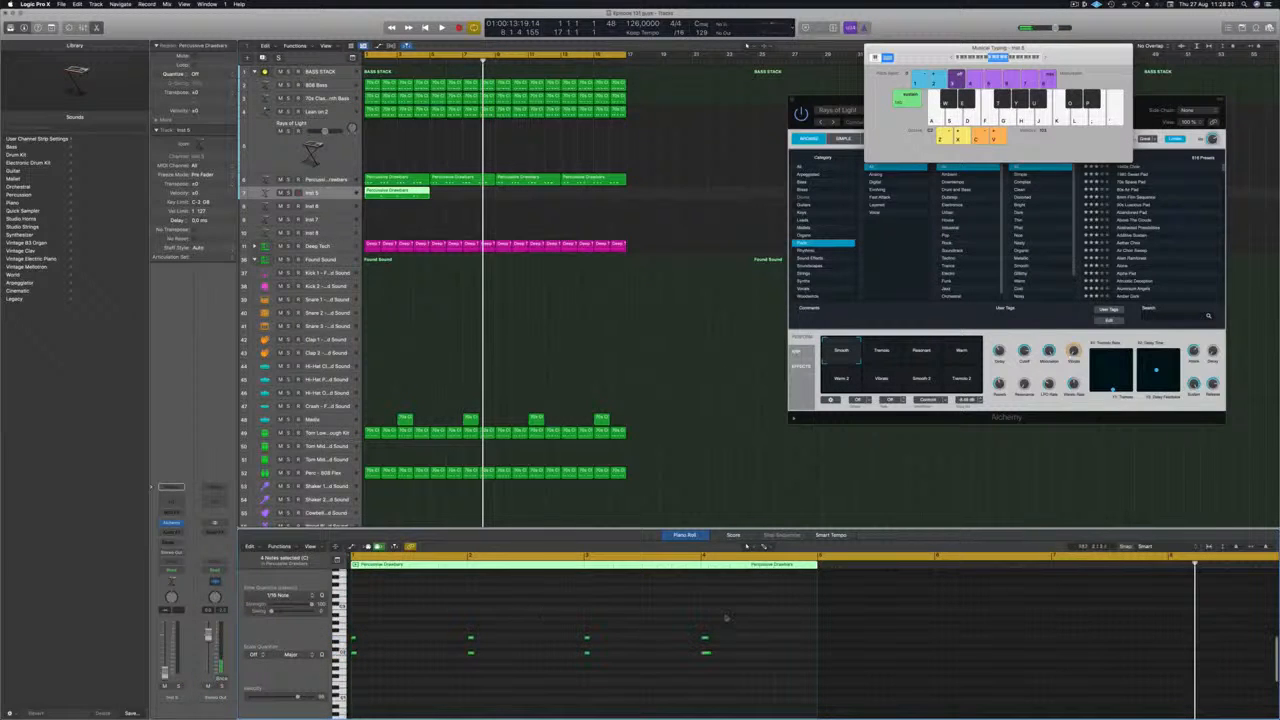
Move the remaining chords on Inst 5 to beat 4 of each bar and play back the result.
left_click_drag(740, 621, 356, 691)
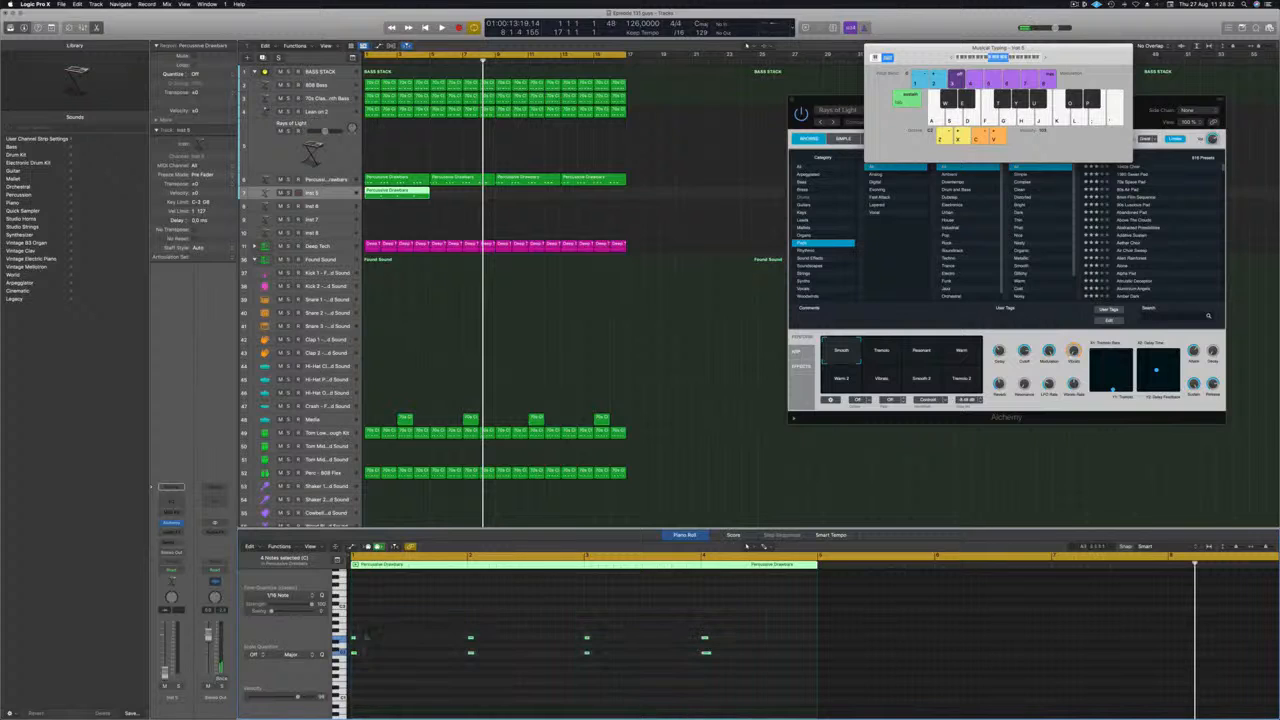
left_click_drag(353, 638, 440, 640)
left_click_drag(353, 638, 440, 638)
key("Return")
key("space")
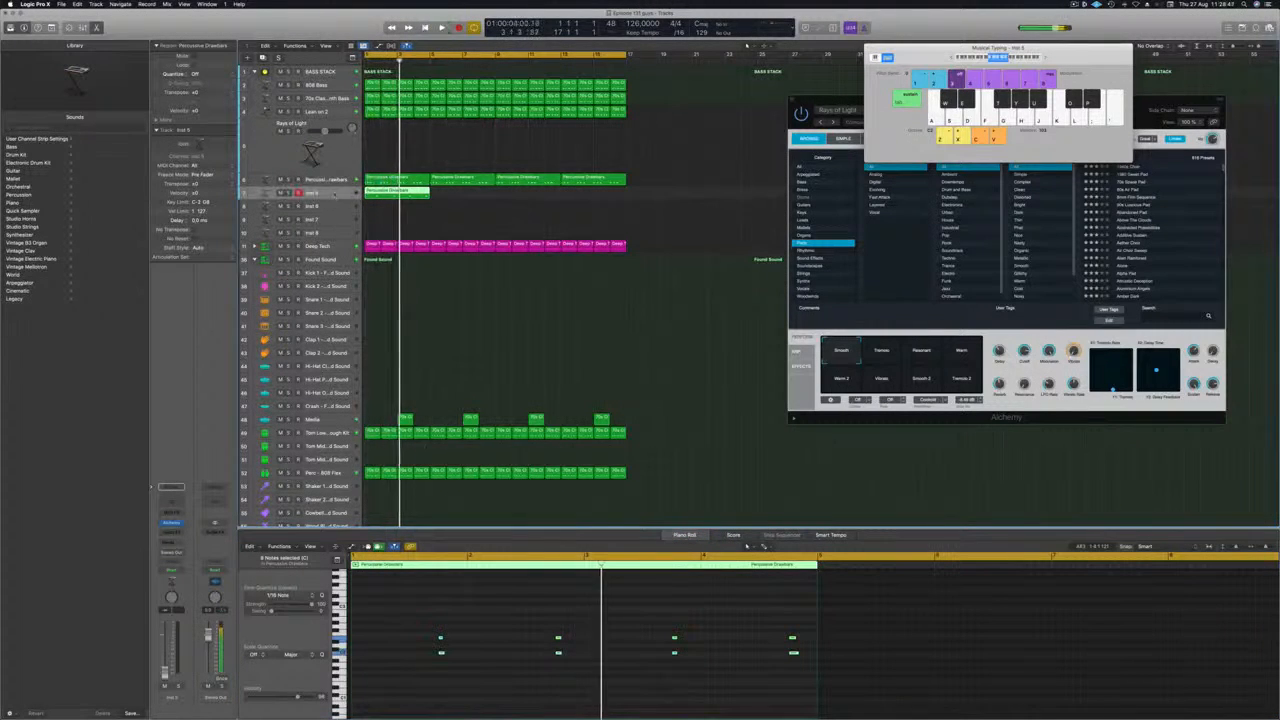
Open Alchemy on the Inst 5 track and audition the Synth Pluck variation with the track.
key("Return")
left_click(172, 524)
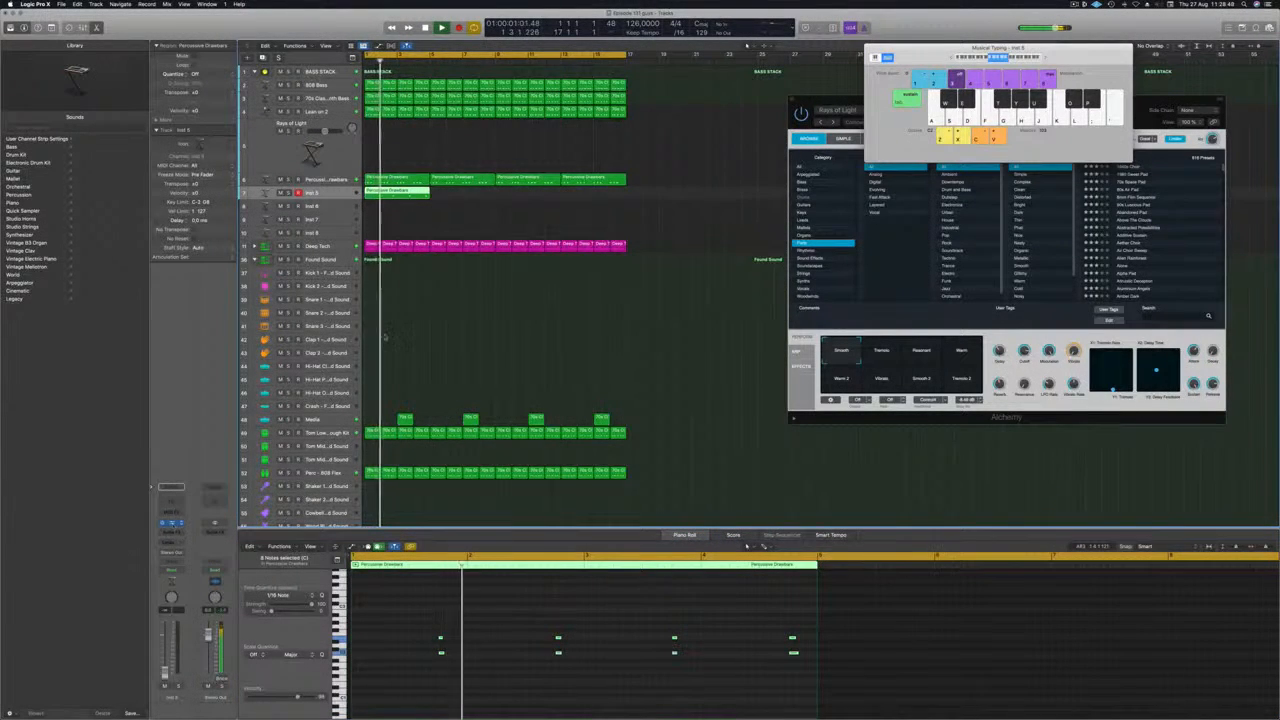
left_click_drag(676, 120, 771, 128)
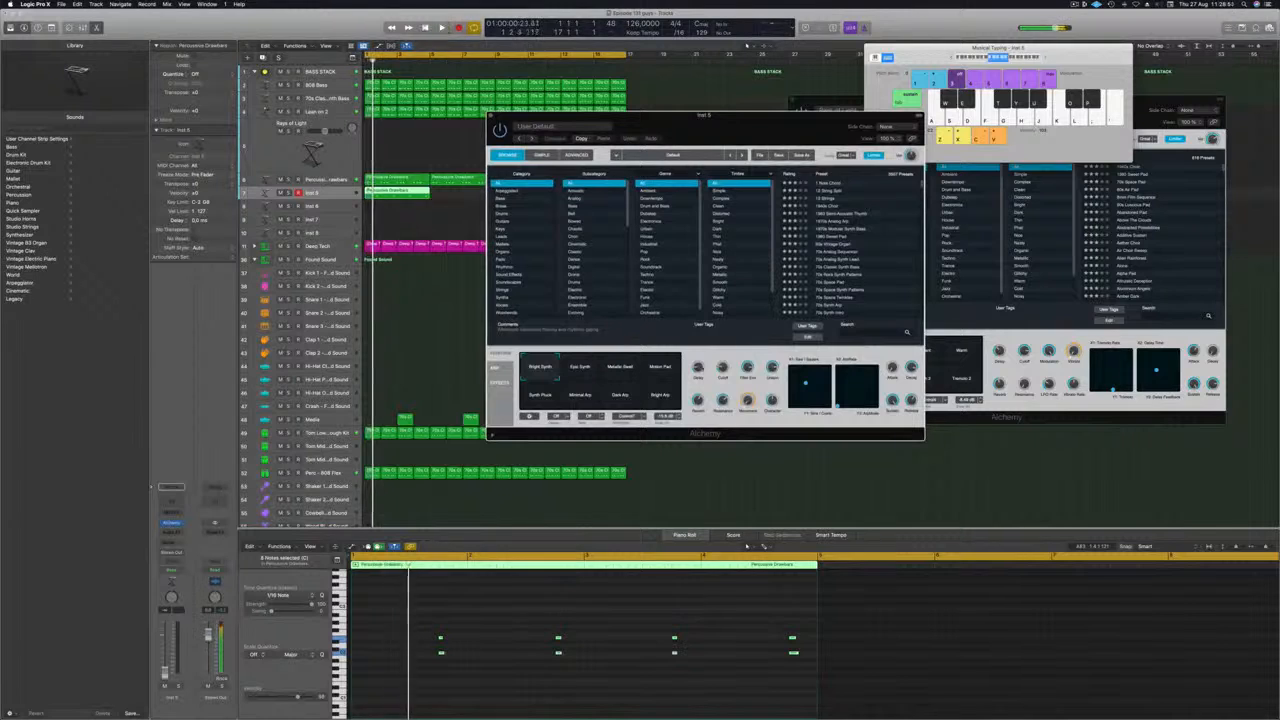
key("space")
left_click(540, 395)
key("space")
key("space")
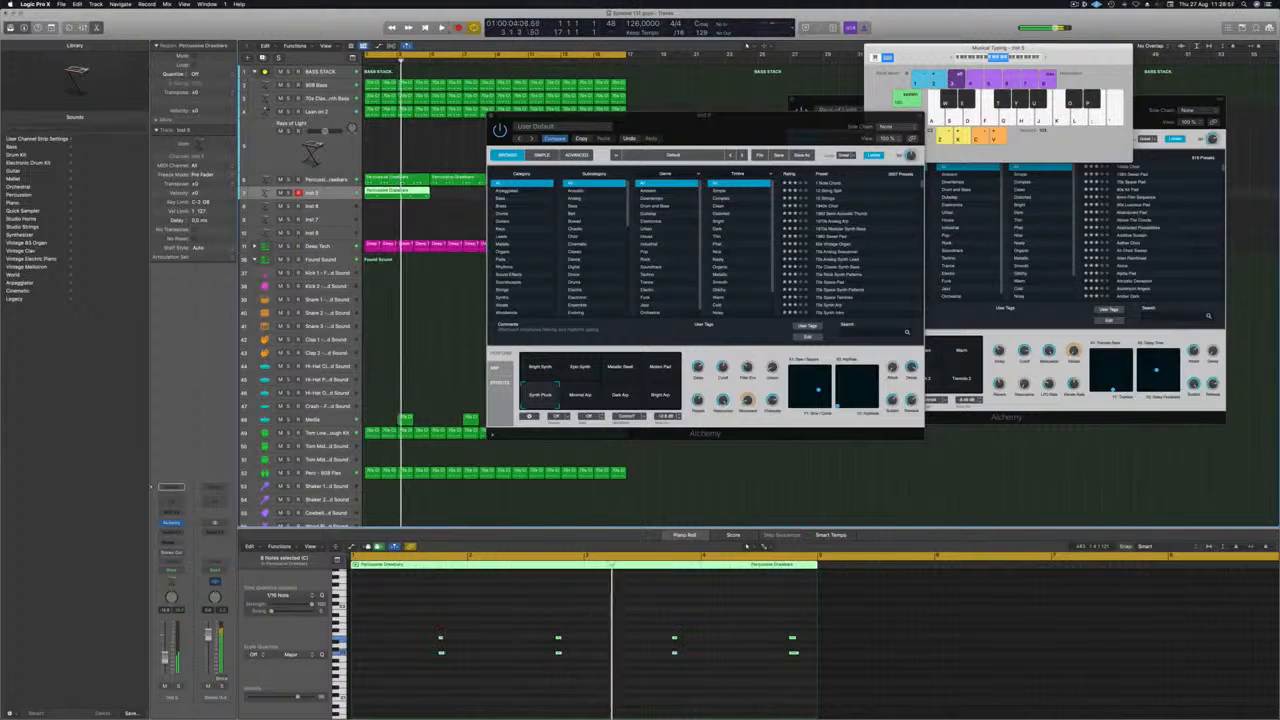
key("space")
key("space")
Audition Alchemy's Minimal Arp and Dark Arp variations on Inst 5 and select Motion Pad.
left_click(582, 396)
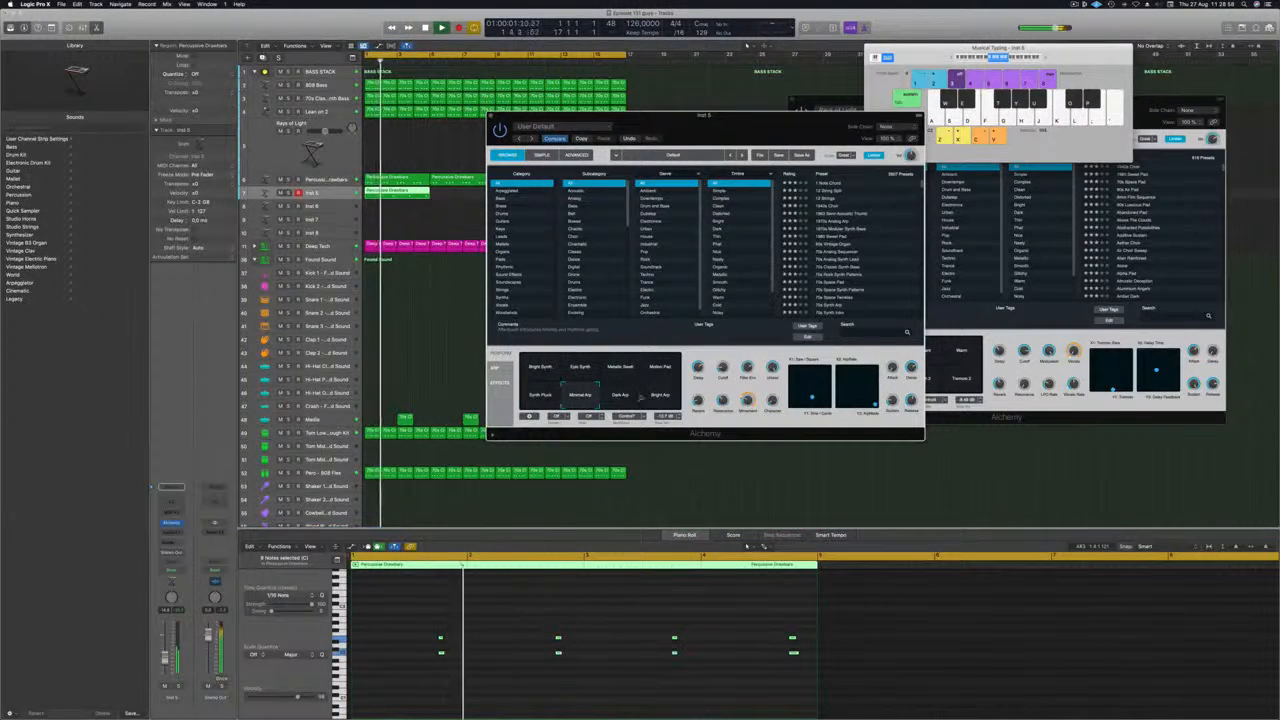
left_click(620, 396)
left_click(660, 370)
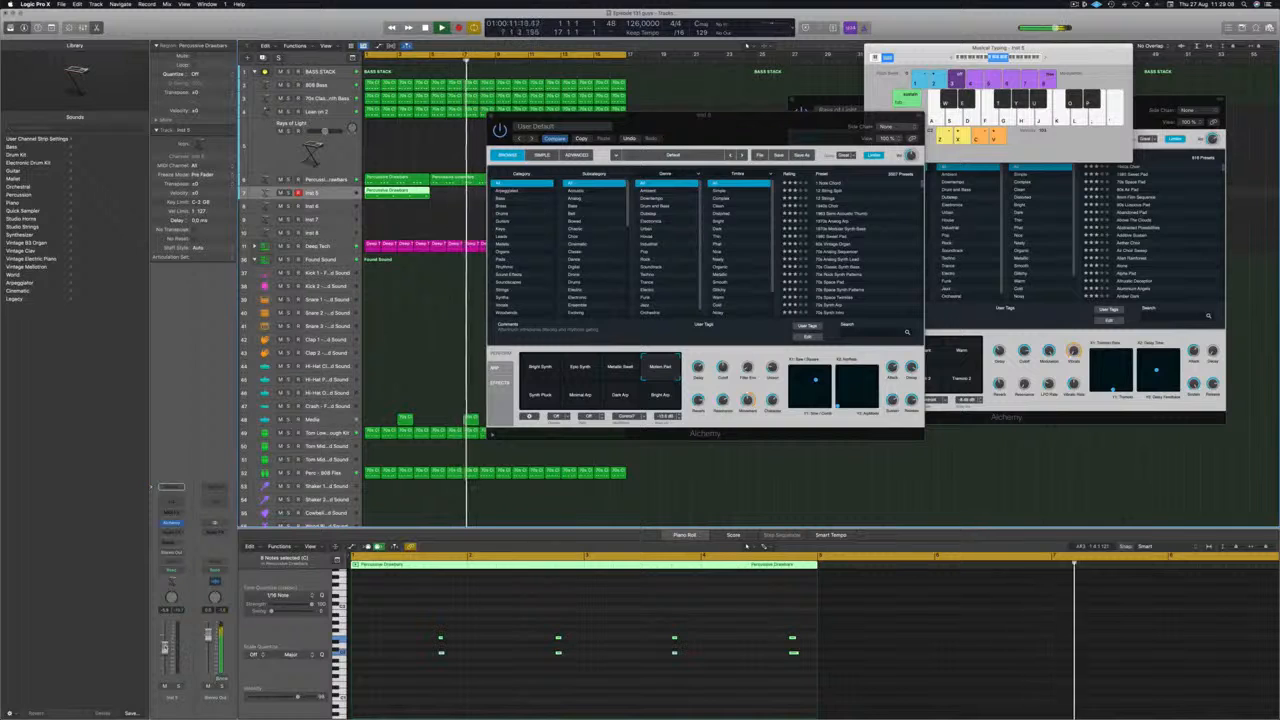
key("space")
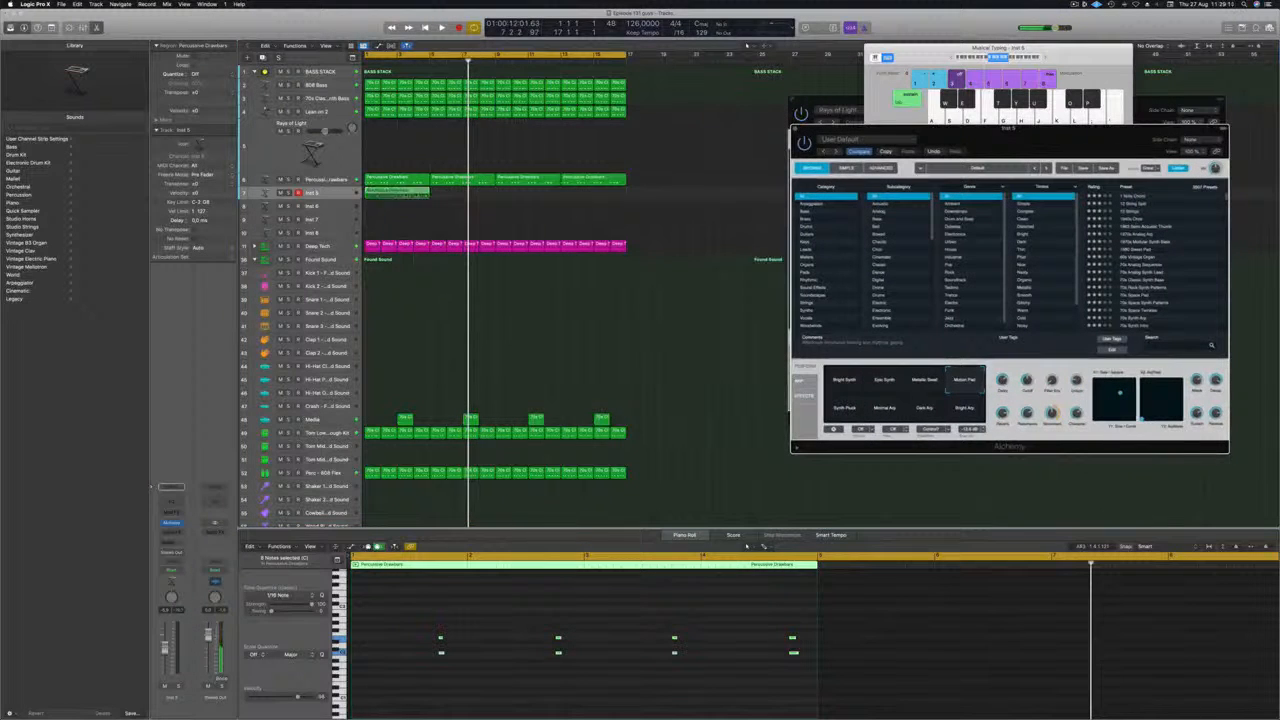
Repeat the Inst 5 chord region across bars 1 to 16 and play the arrangement.
left_click_drag(395, 192, 531, 196)
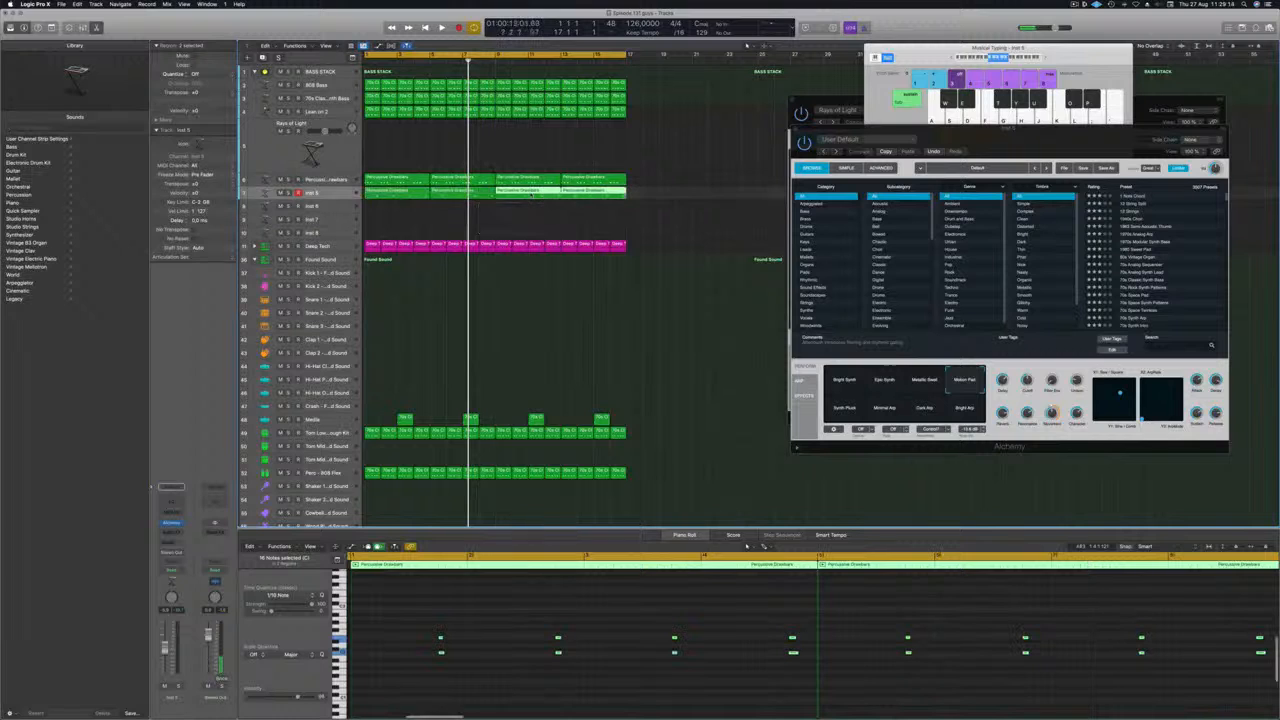
key("space")
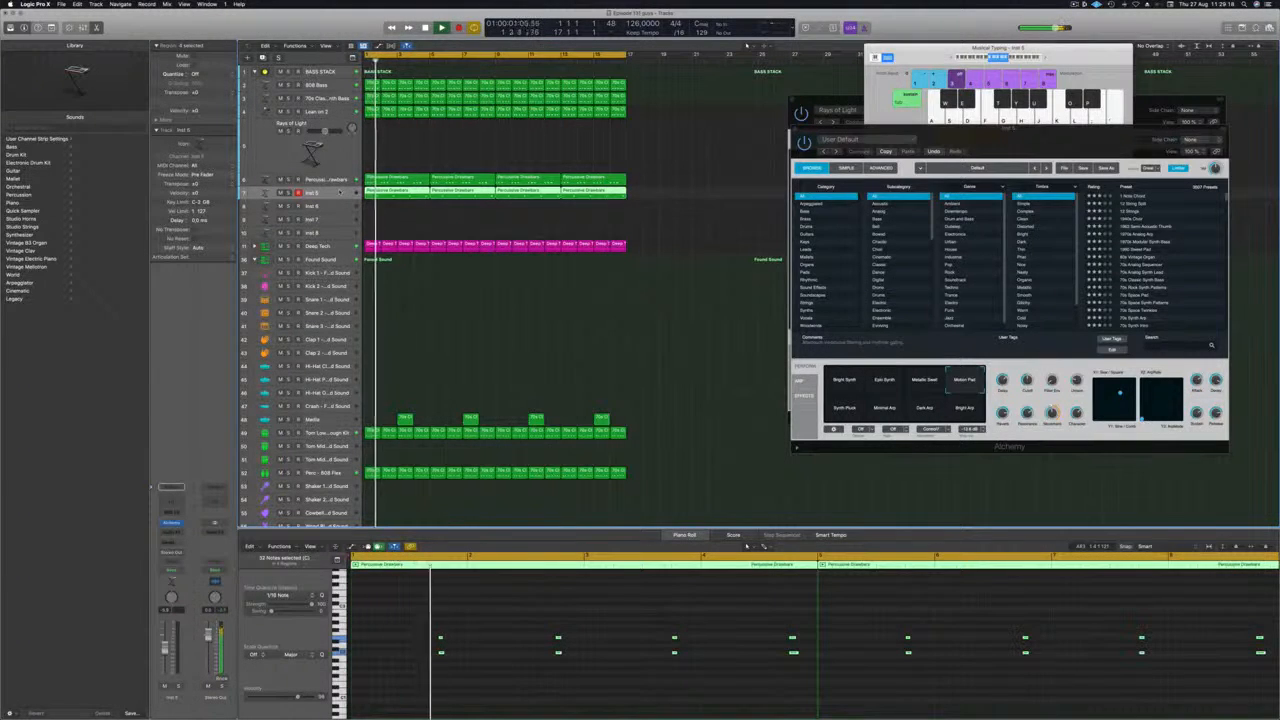
Audition Alchemy Synth presets on Inst 5: 80s Synth Pop Lead, 80s Drama Keys, Alien Harp and Analog Osmosis.
left_click_drag(1049, 131, 851, 121)
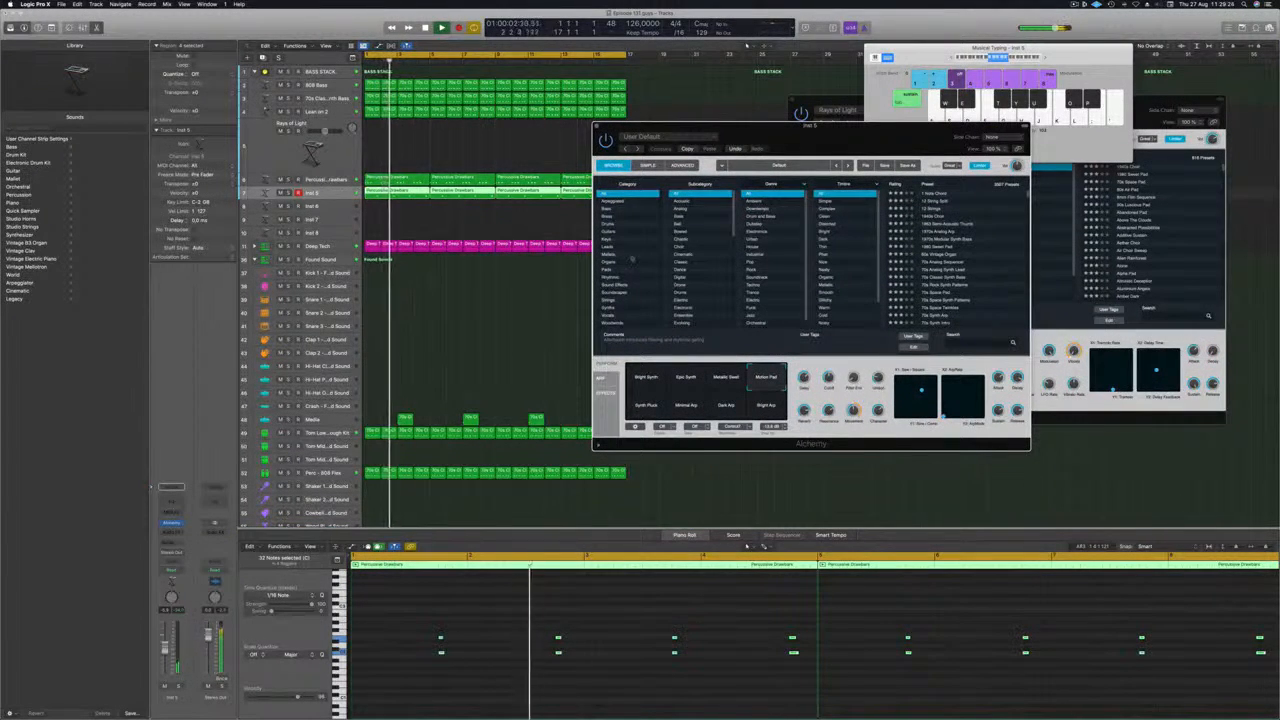
left_click(617, 307)
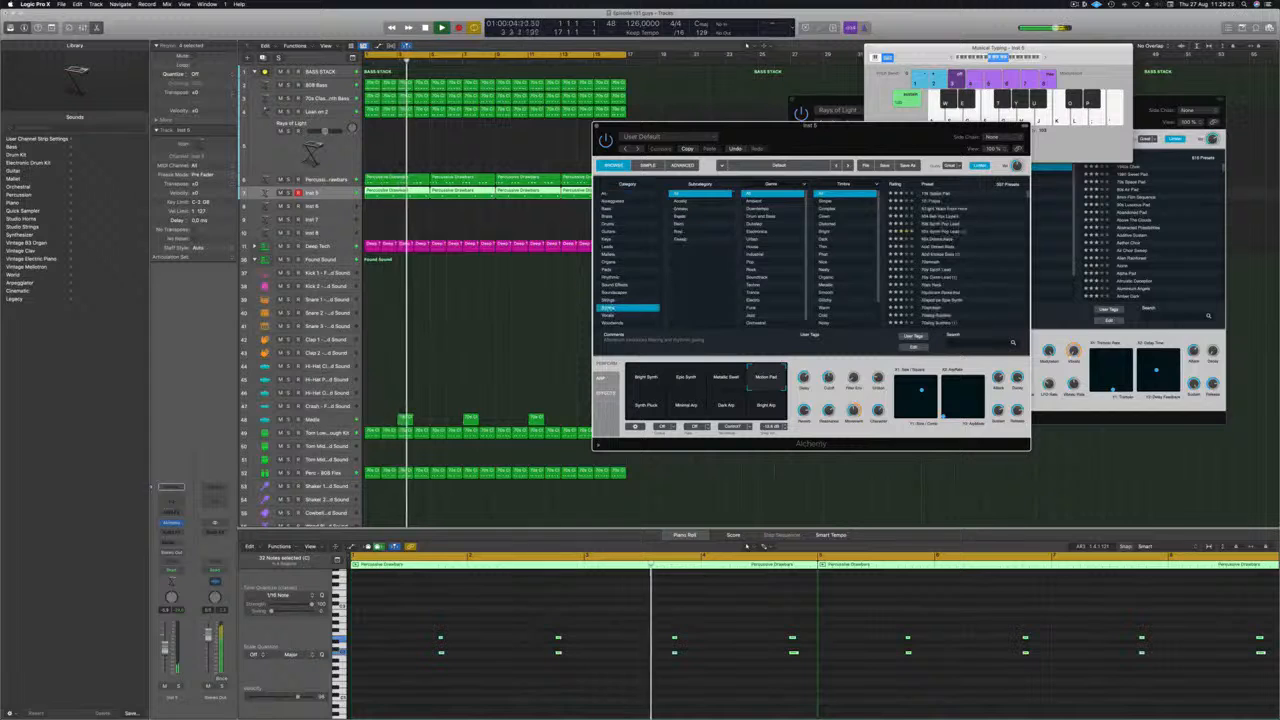
left_click(935, 231)
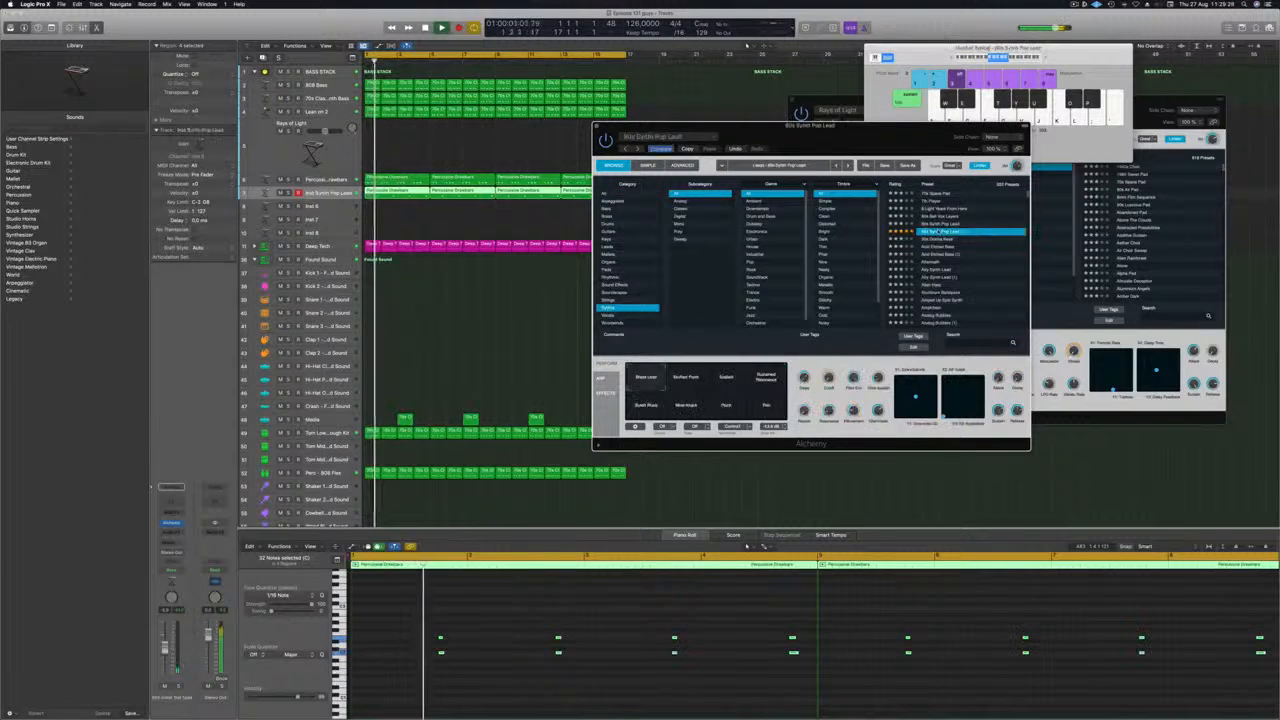
left_click(938, 239)
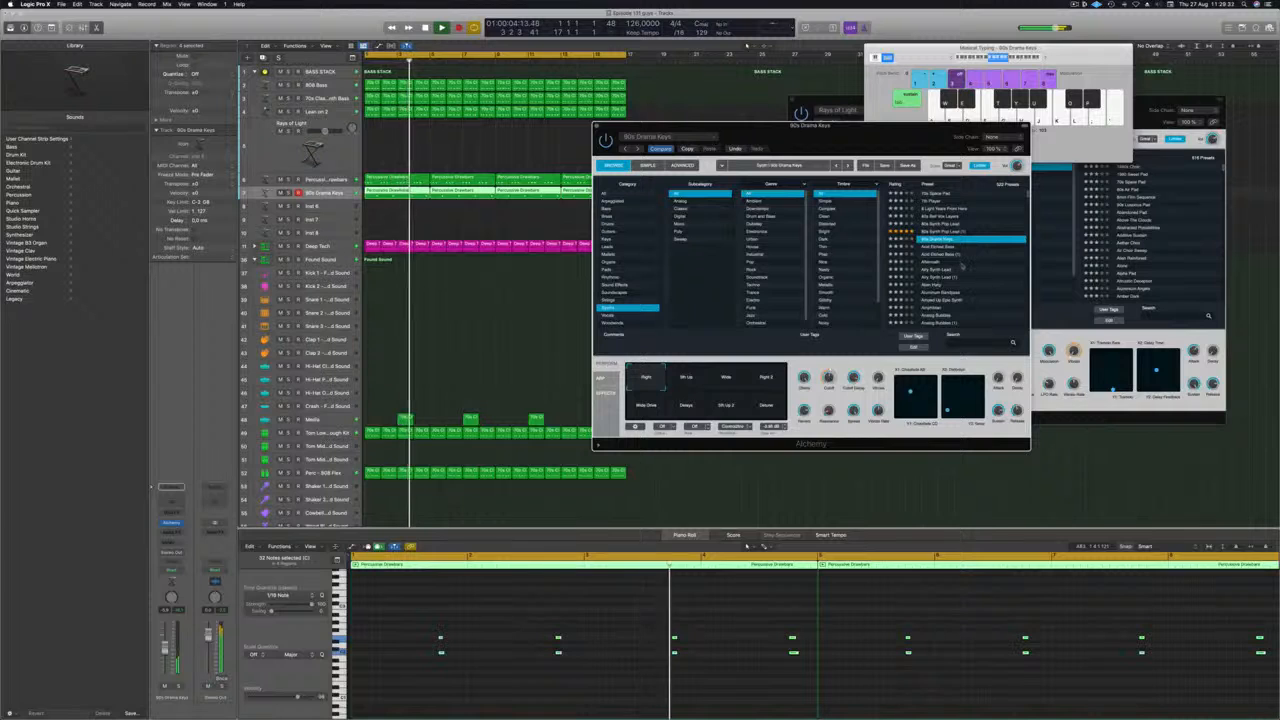
left_click(957, 285)
scroll(964, 262, "down", 4)
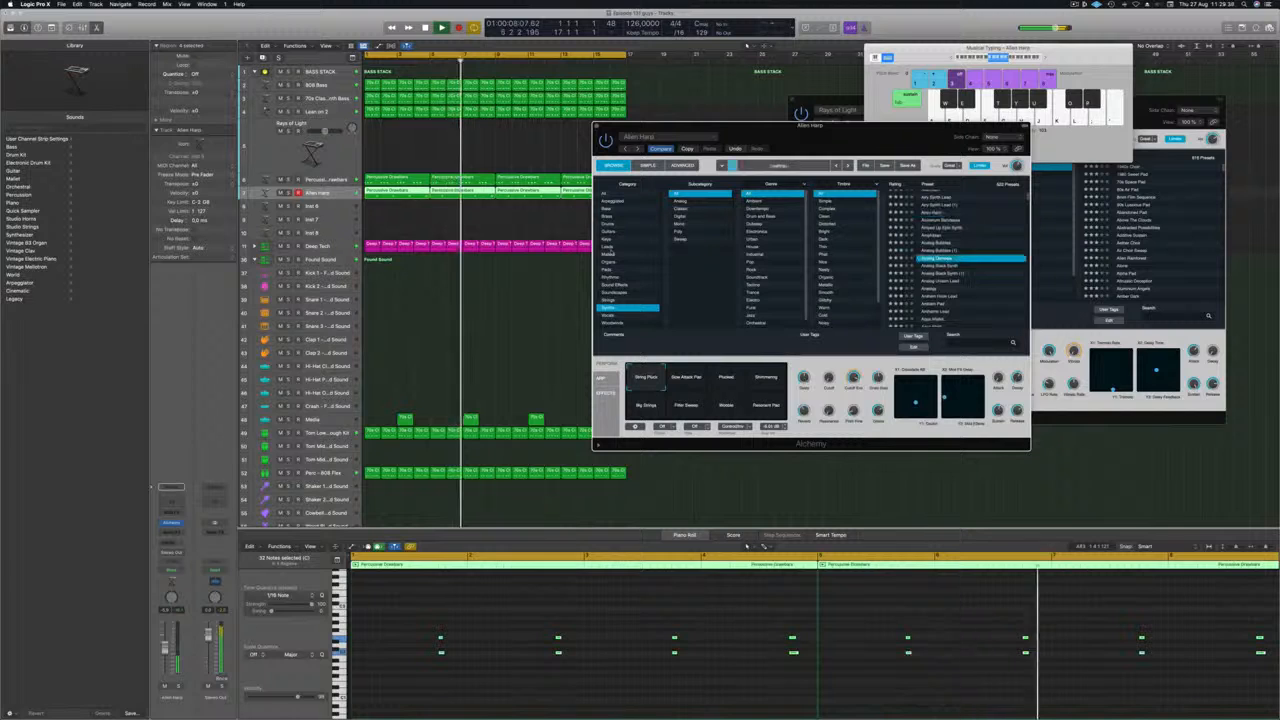
Load the Epic Synth String Ensemble preset from Alchemy's Pads, Fast Attack category and play the arrangement from the start.
left_click(608, 269)
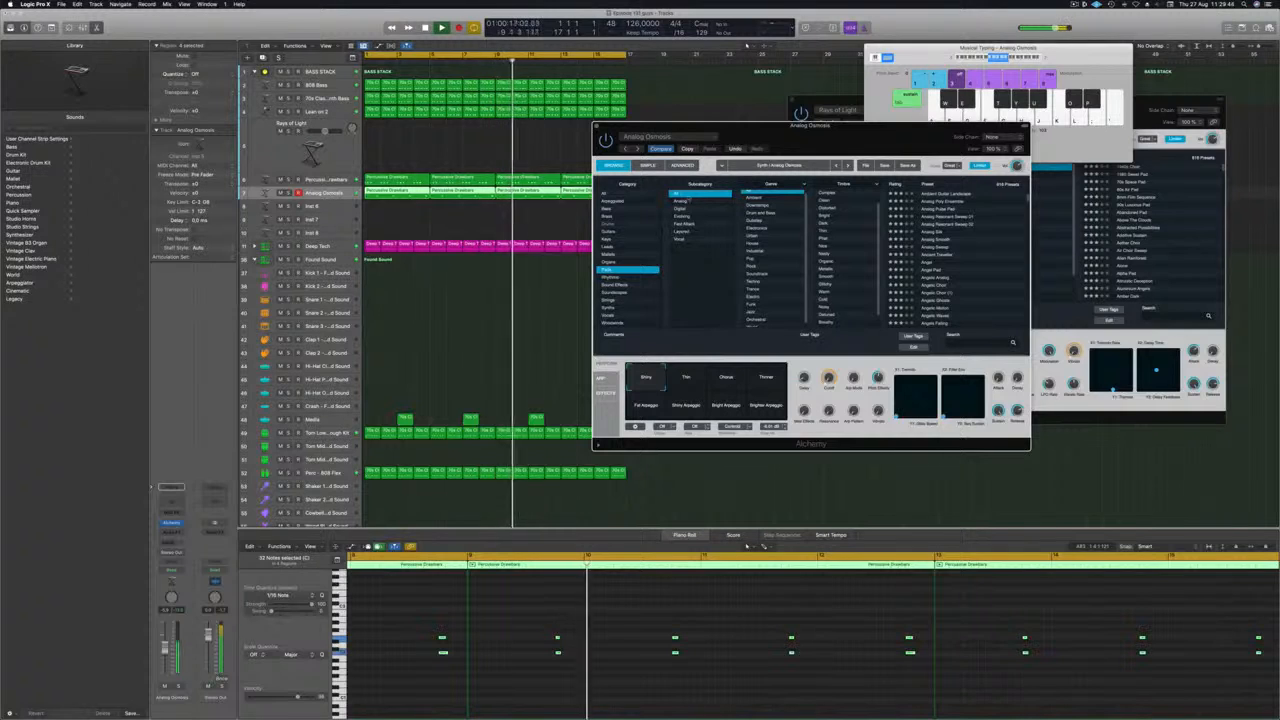
left_click(684, 225)
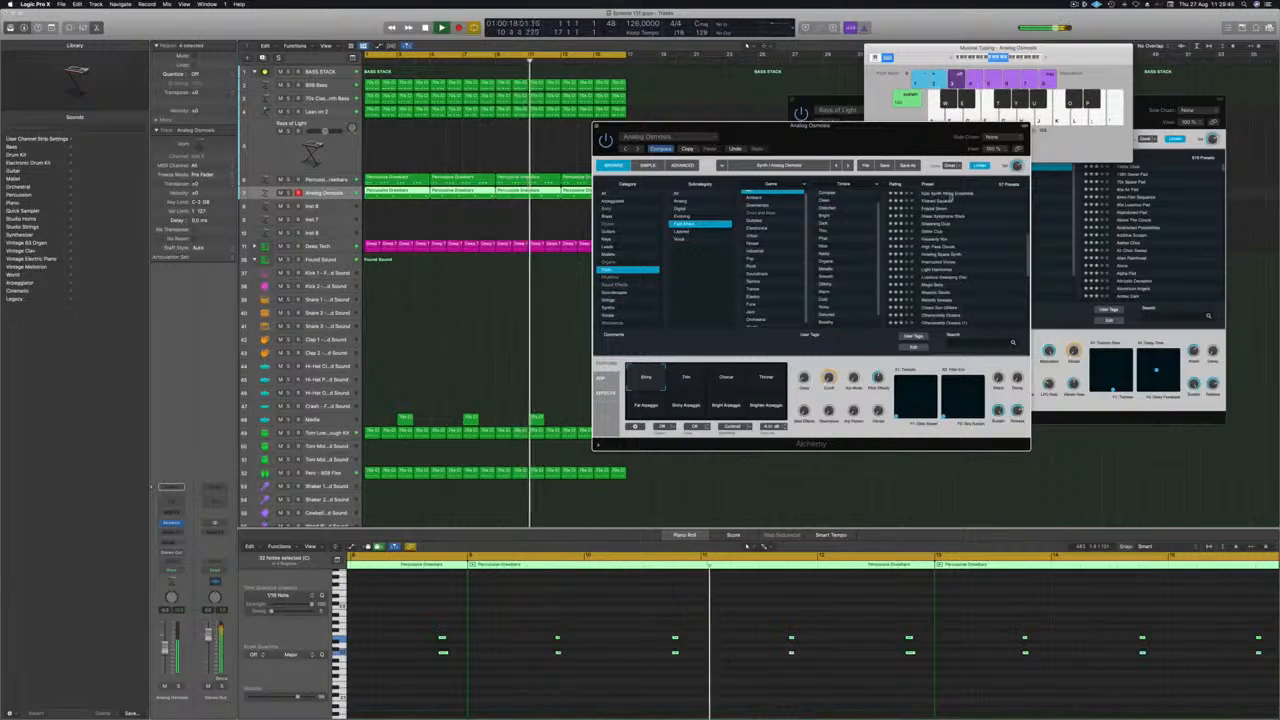
left_click(963, 195)
scroll(965, 225, "up", 3)
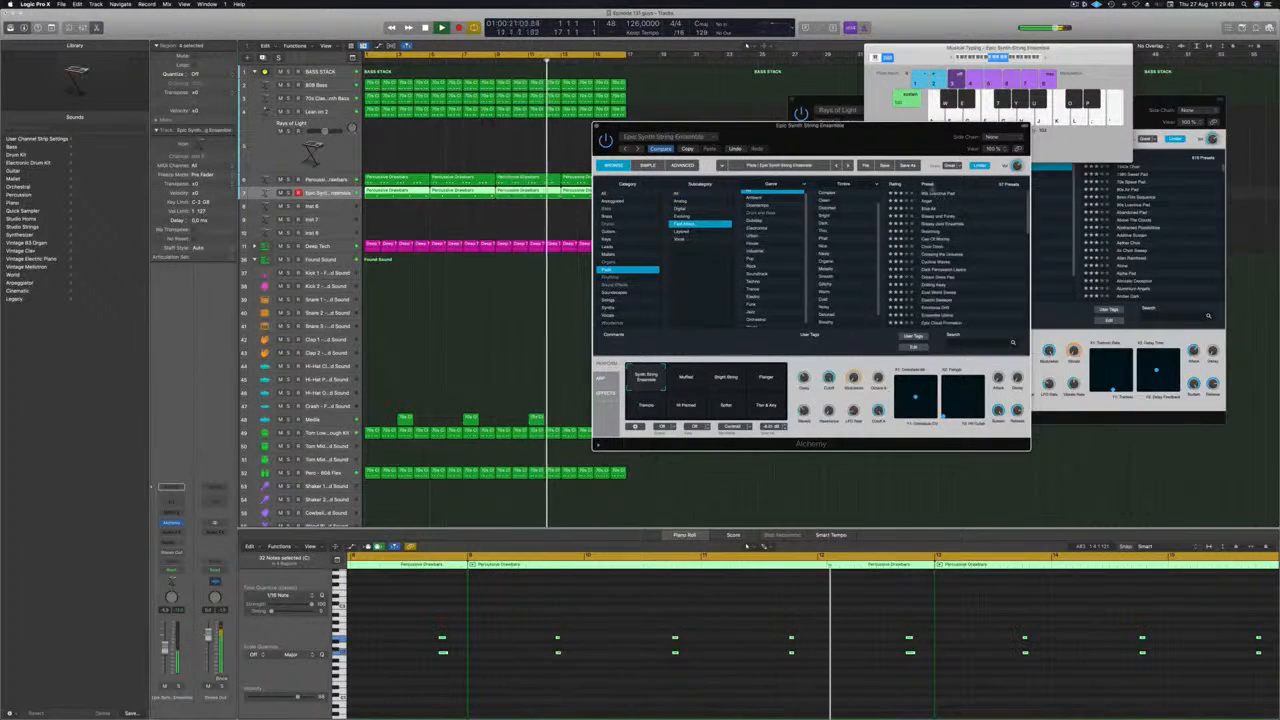
left_click_drag(895, 138, 920, 106)
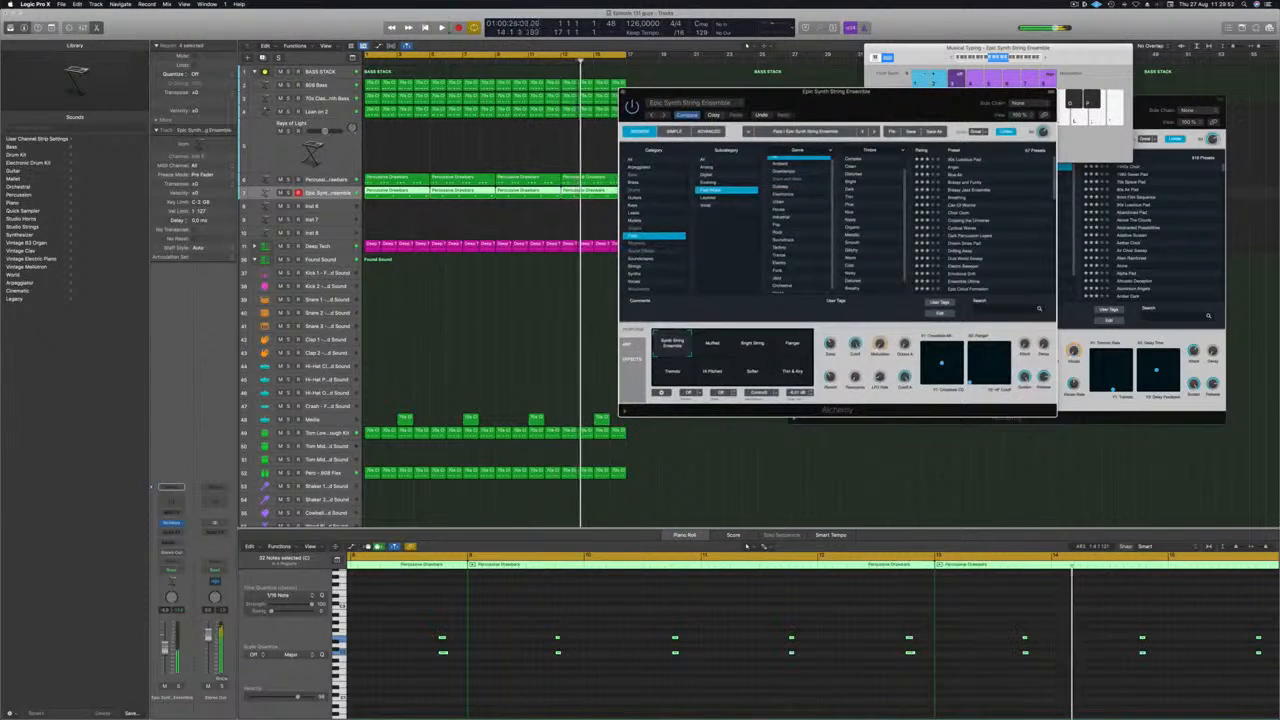
key("space")
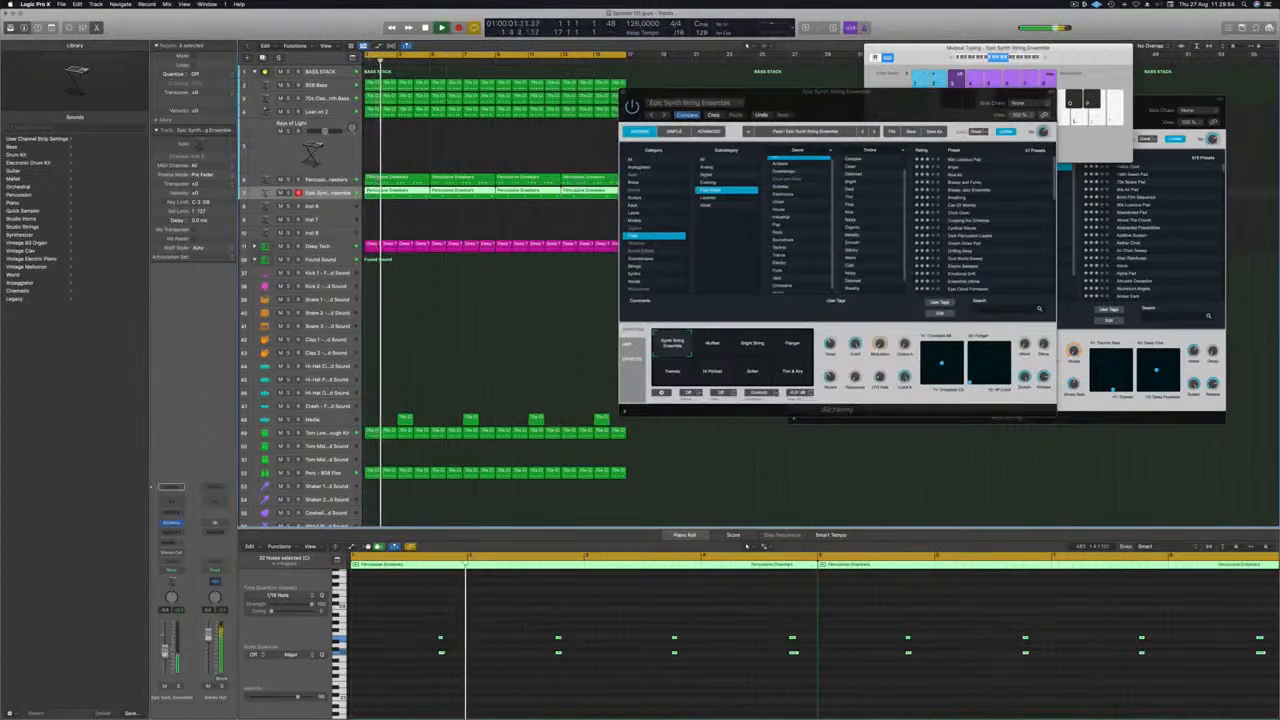
Select Alchemy's Muffled variation and try to transpose all the chord notes down an octave.
left_click(712, 348)
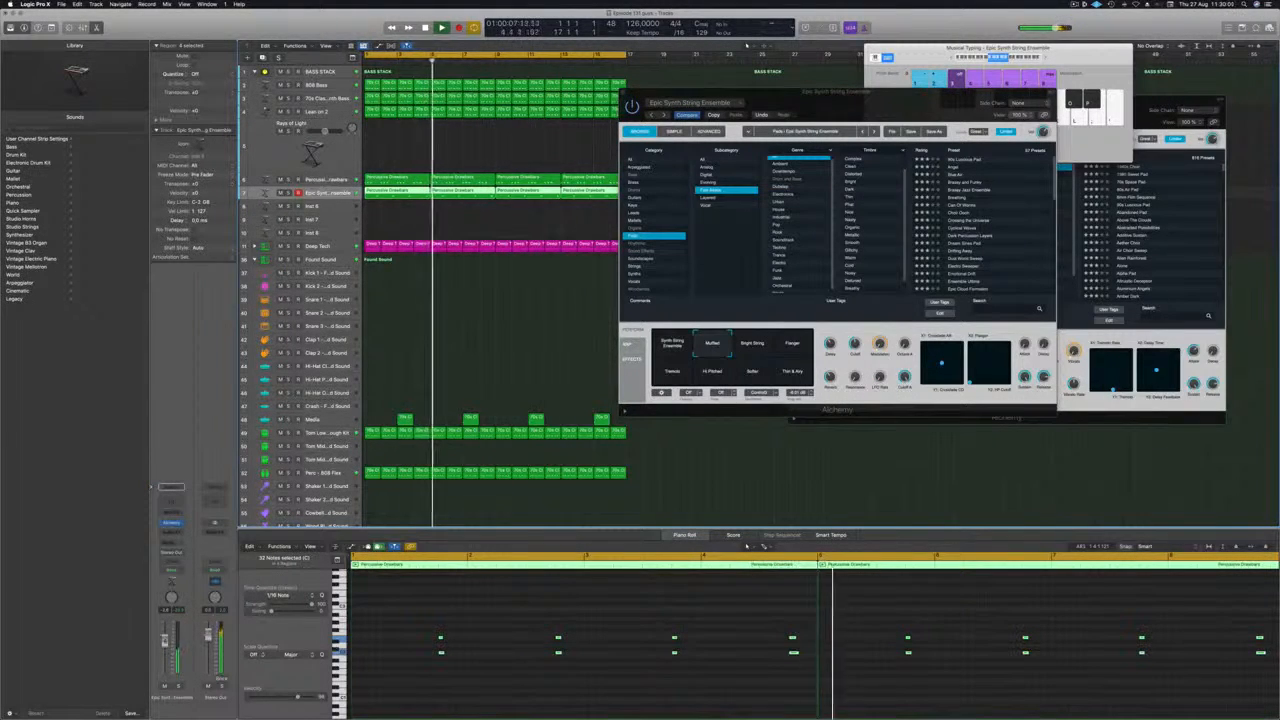
left_click(395, 616)
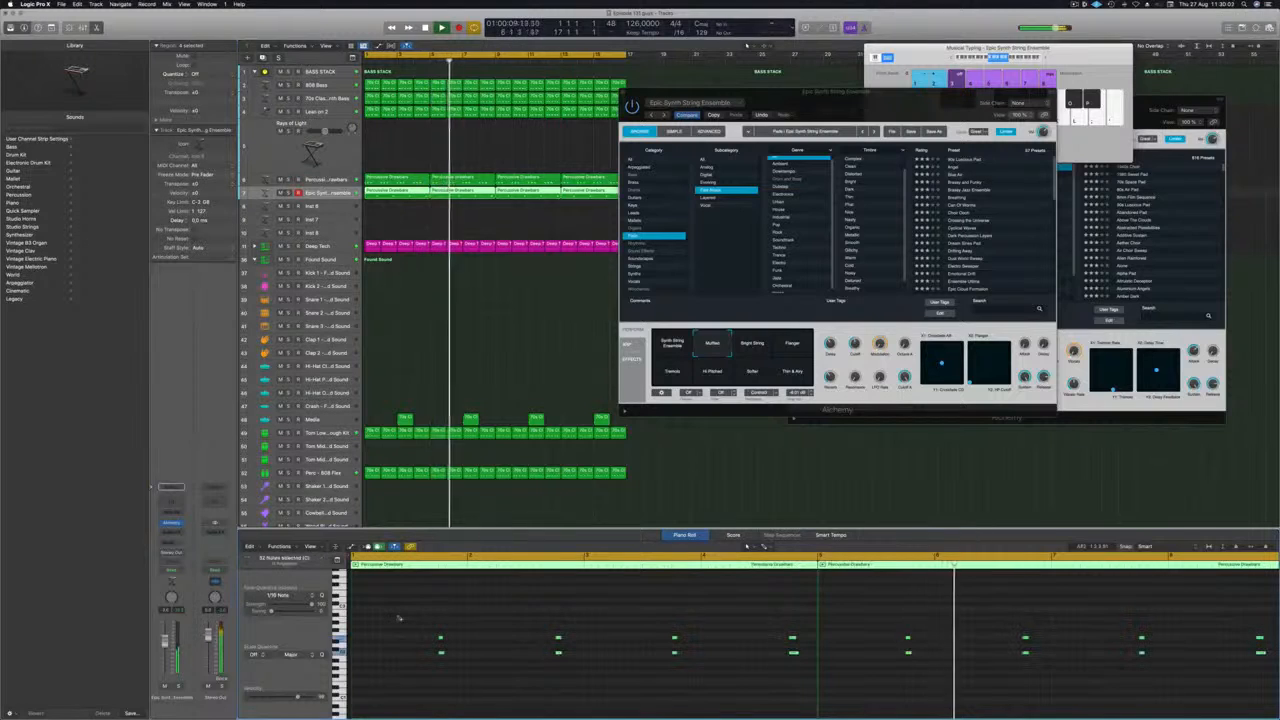
key("super+a")
key("alt+shift+Down")
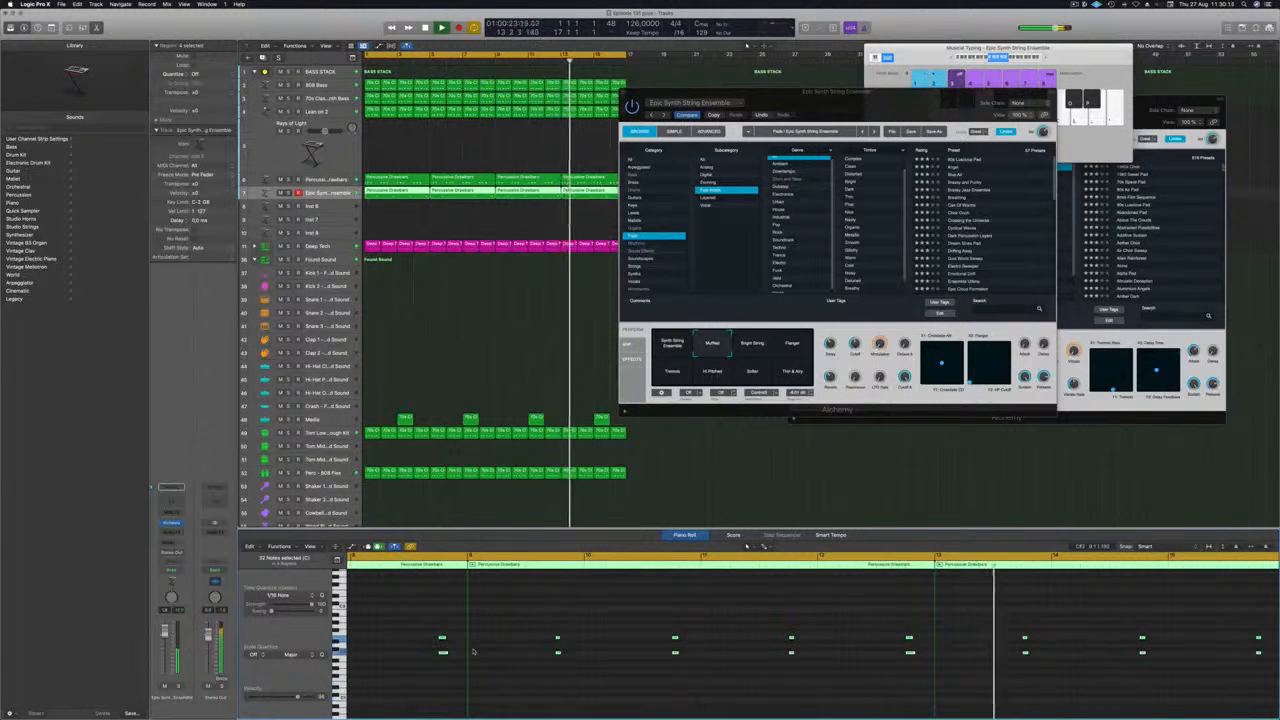
Audition the Thin & Airy and Softer variations against the track and return to Muffled.
left_click(752, 346)
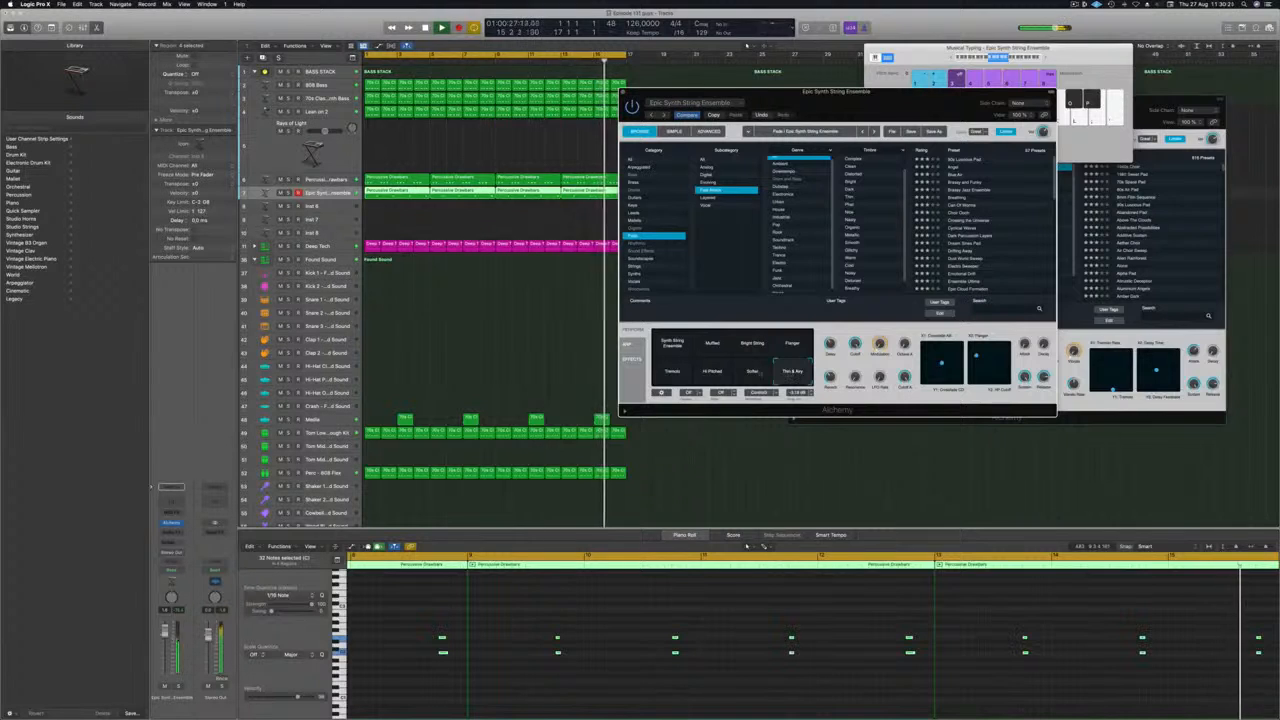
left_click(752, 372)
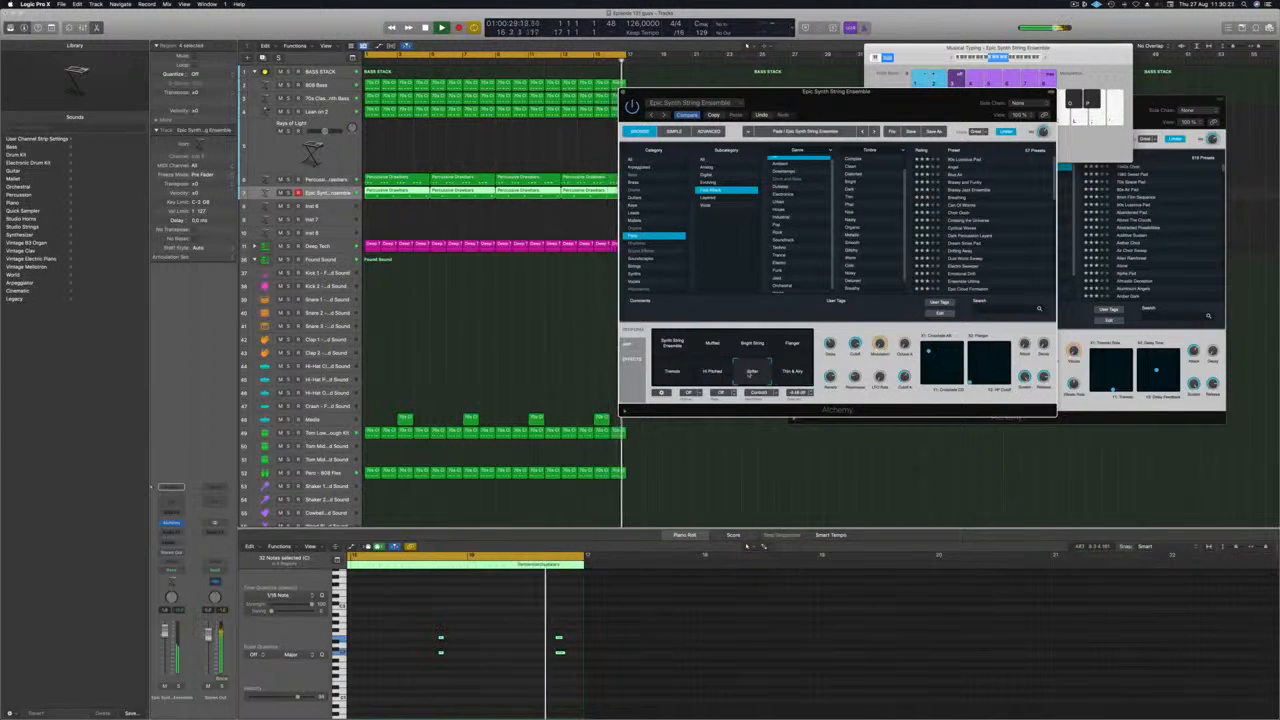
left_click(712, 343)
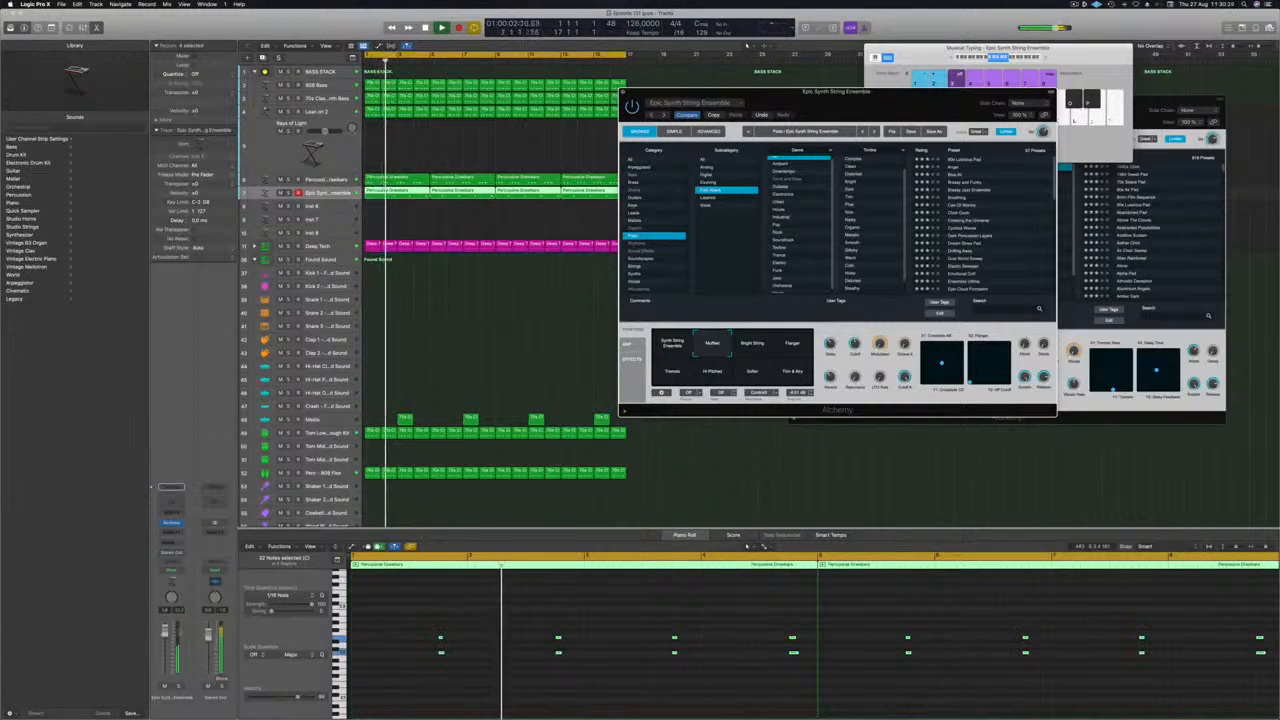
Add a Channel EQ to the Epic Synth String Ensemble track with a 12 dB/Oct low cut at 238 Hz.
left_click(163, 534)
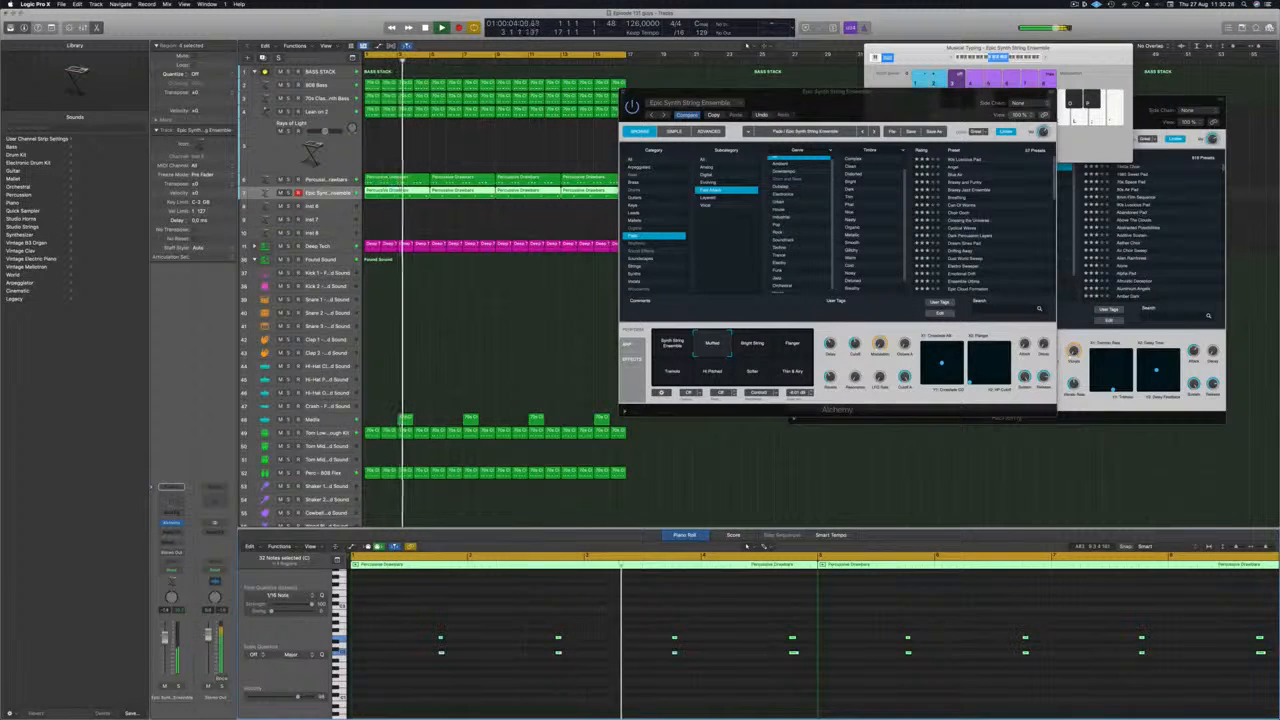
left_click(171, 490)
left_click(443, 149)
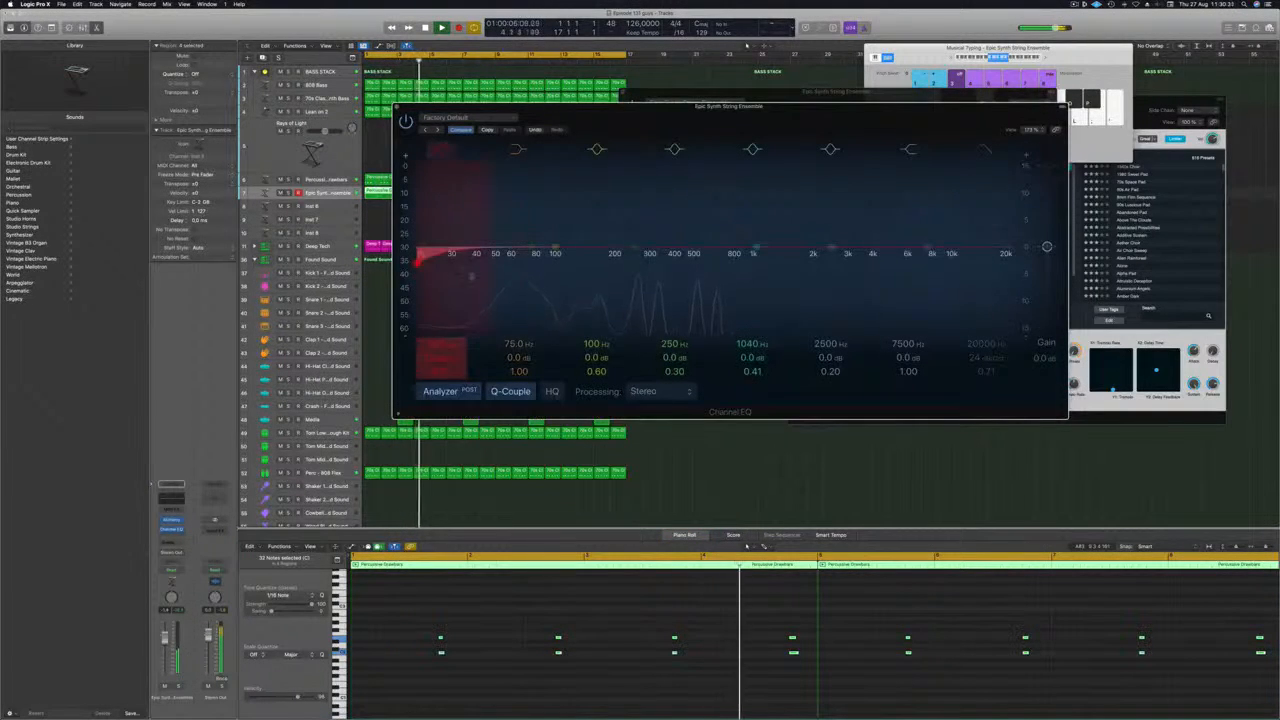
left_click_drag(427, 250, 633, 250)
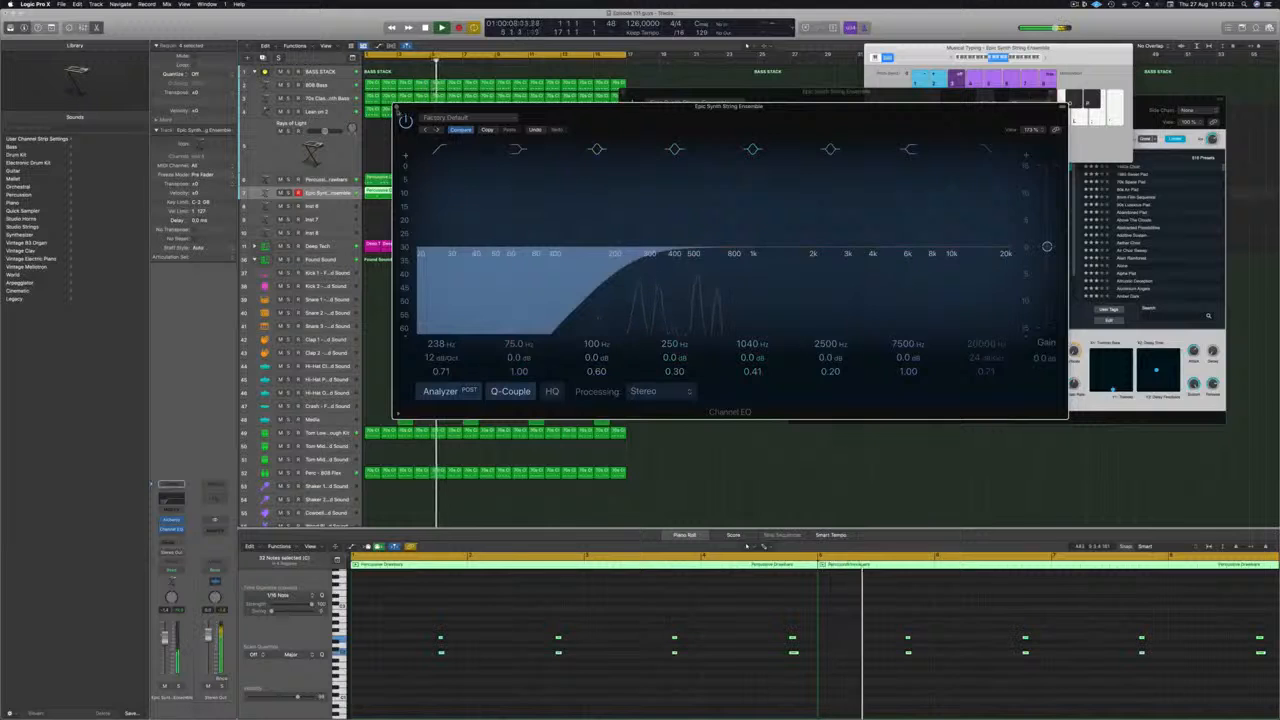
left_click(397, 107)
Close the string ensemble's Alchemy window, deselect all regions and play the arrangement from the start.
left_click(1074, 5)
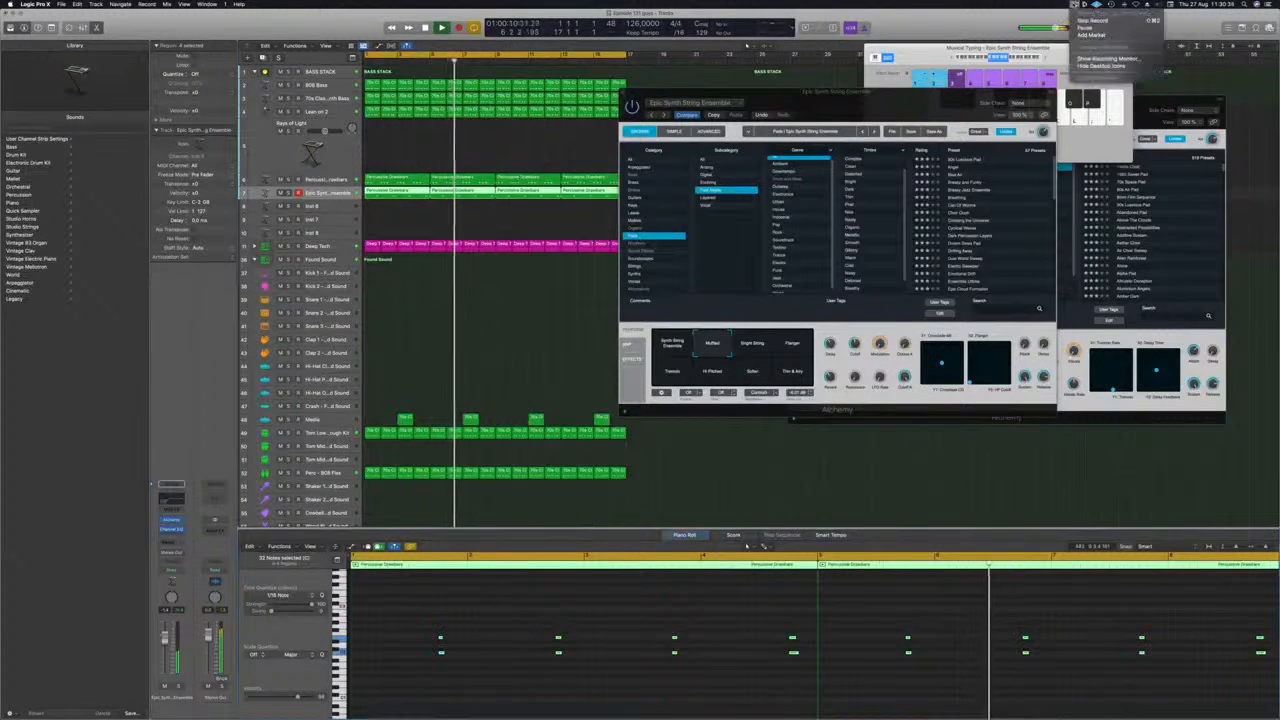
left_click_drag(835, 108, 773, 116)
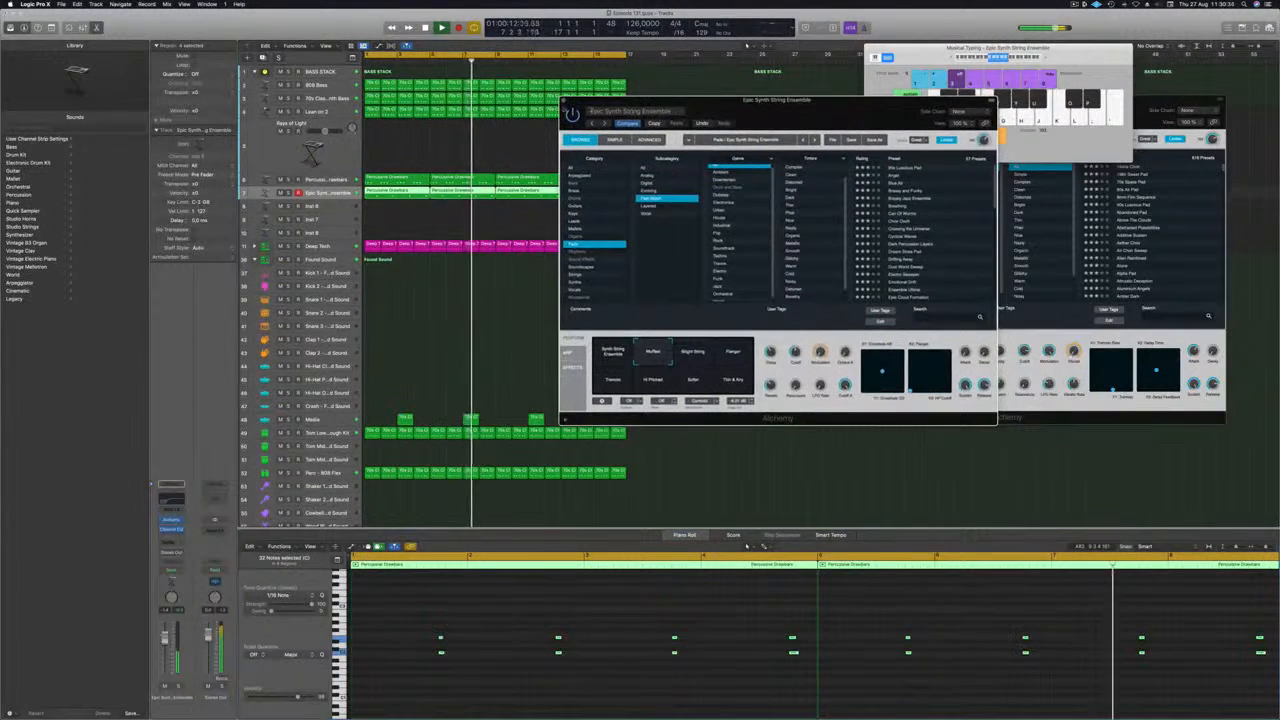
left_click(564, 100)
left_click(447, 373)
key("Return")
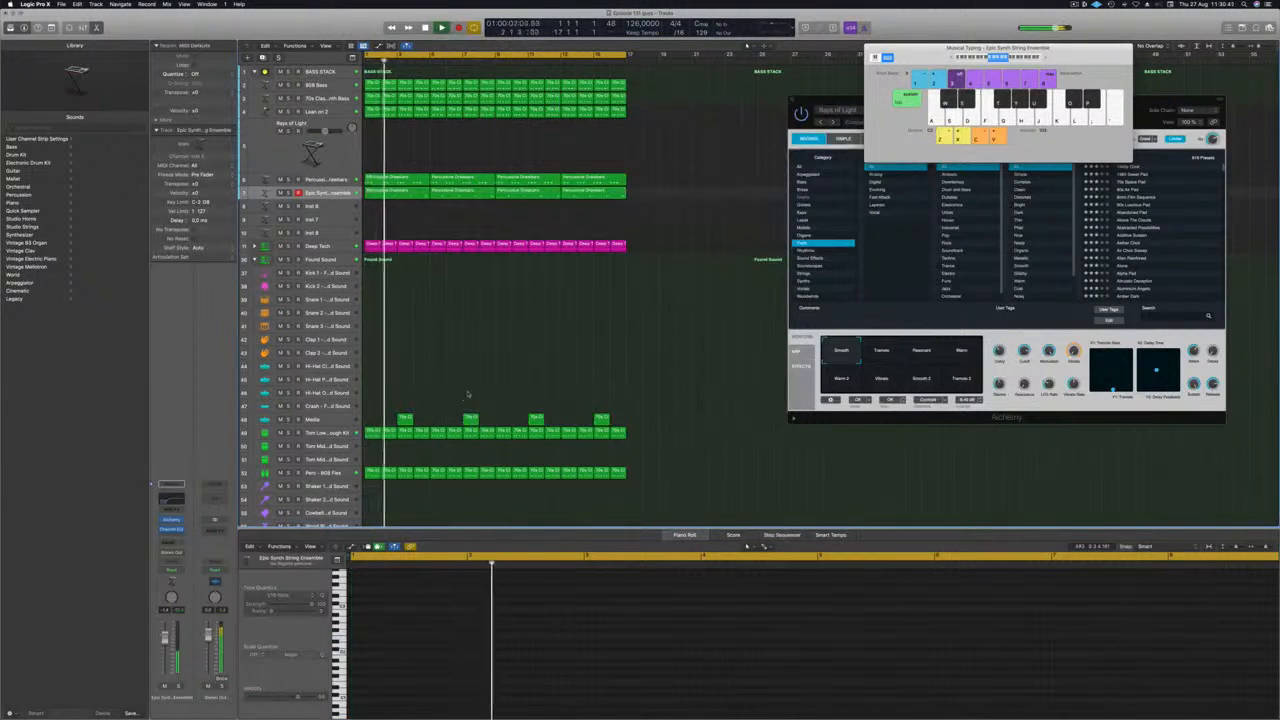
Delete the Media track's regions at bars 7 and 15.
left_click_drag(476, 417, 481, 421)
key("Delete")
left_click_drag(584, 392, 631, 425)
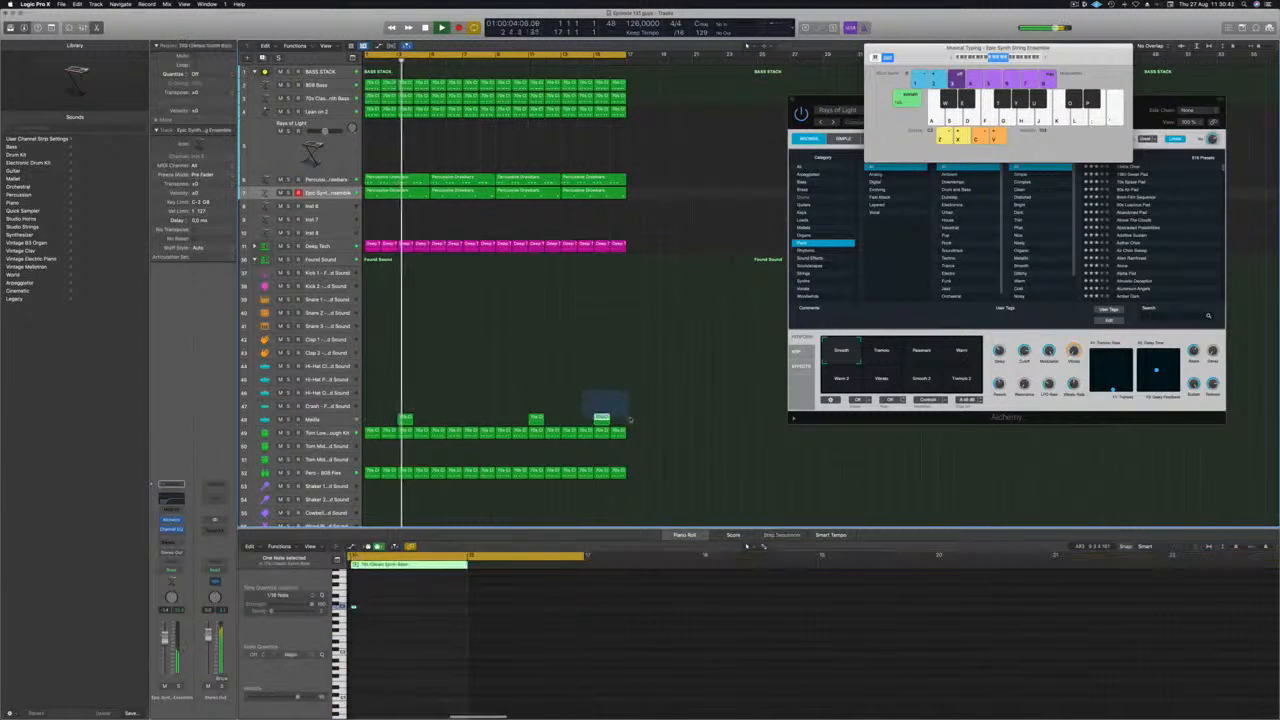
key("Delete")
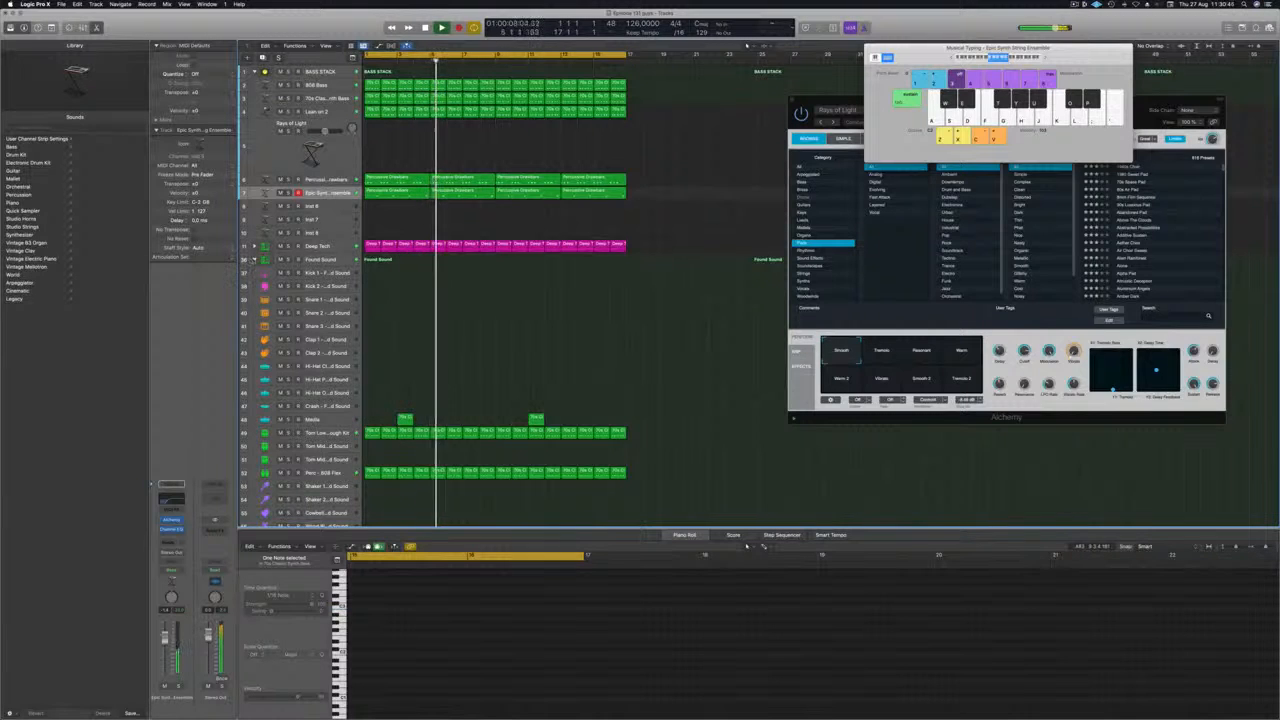
Collapse the Found Sound track stack and enlarge the track heights in the arrangement.
left_click(254, 260)
key("super+Down")
key("super+Down")
key("super+Down")
key("super+Down")
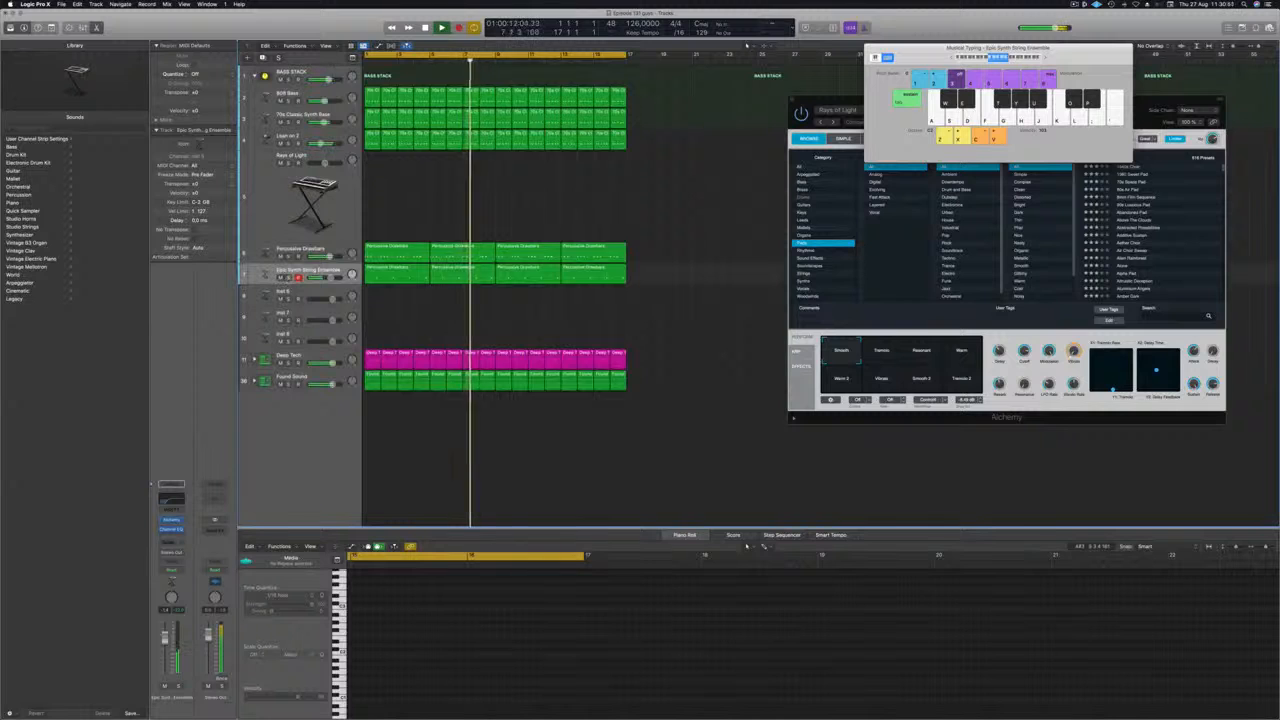
Briefly solo the Epic Synth String Ensemble track, select it and check its Alchemy settings during playback.
left_click(289, 278)
left_click(289, 278)
left_click(306, 270)
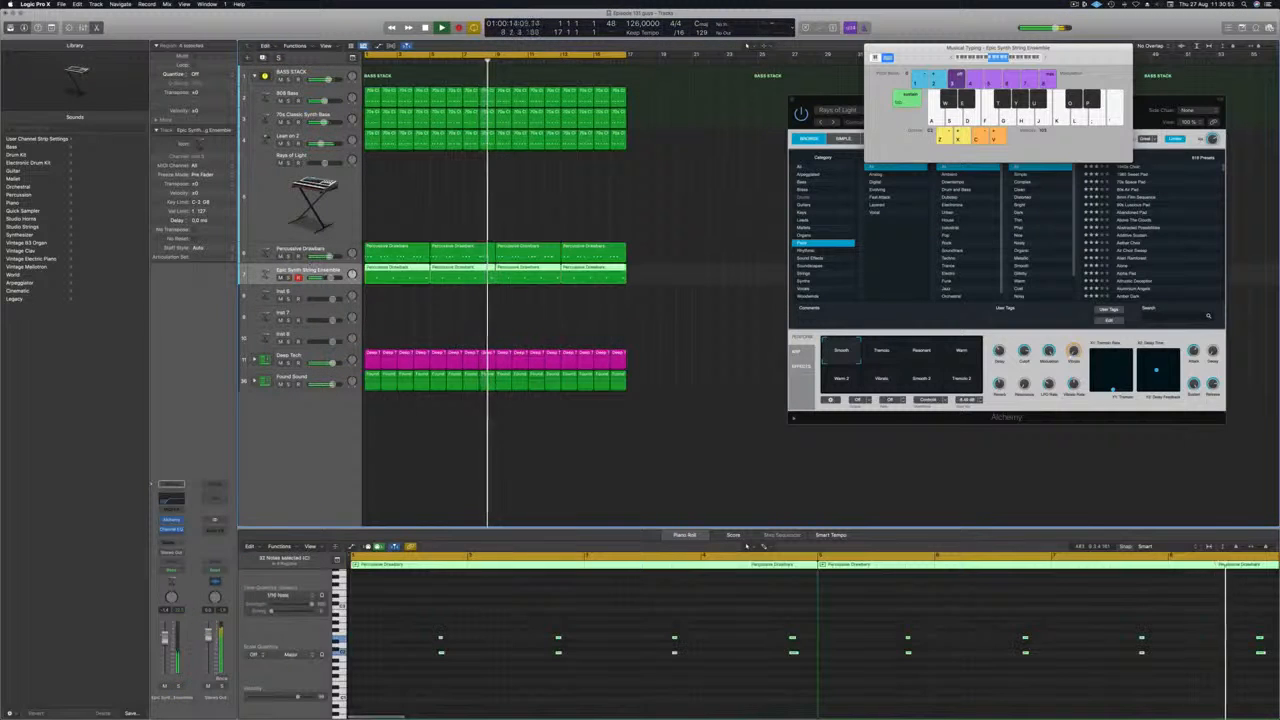
left_click(171, 520)
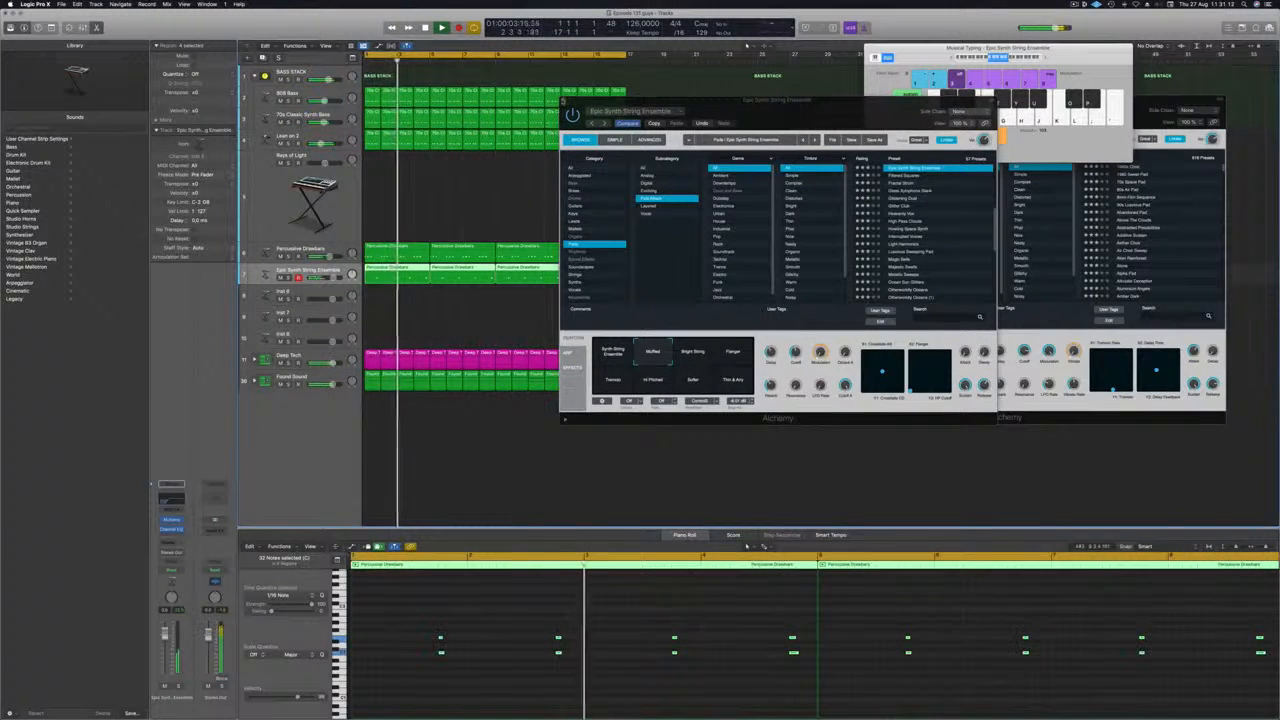
left_click(563, 101)
Enable the low cut in the Percussive Drawbars track's Channel EQ and raise its frequency to slightly above 200 Hz.
scroll(475, 206, "left", 3)
scroll(455, 202, "down", 2)
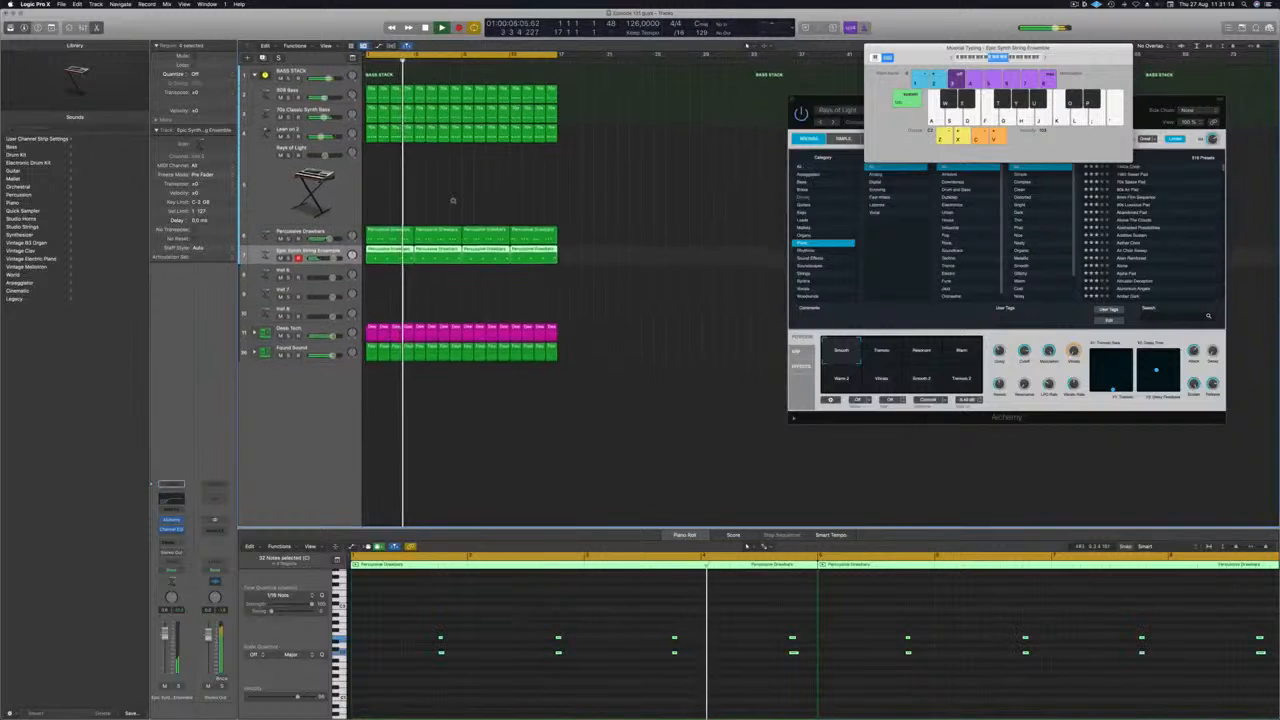
scroll(453, 201, "down", 3)
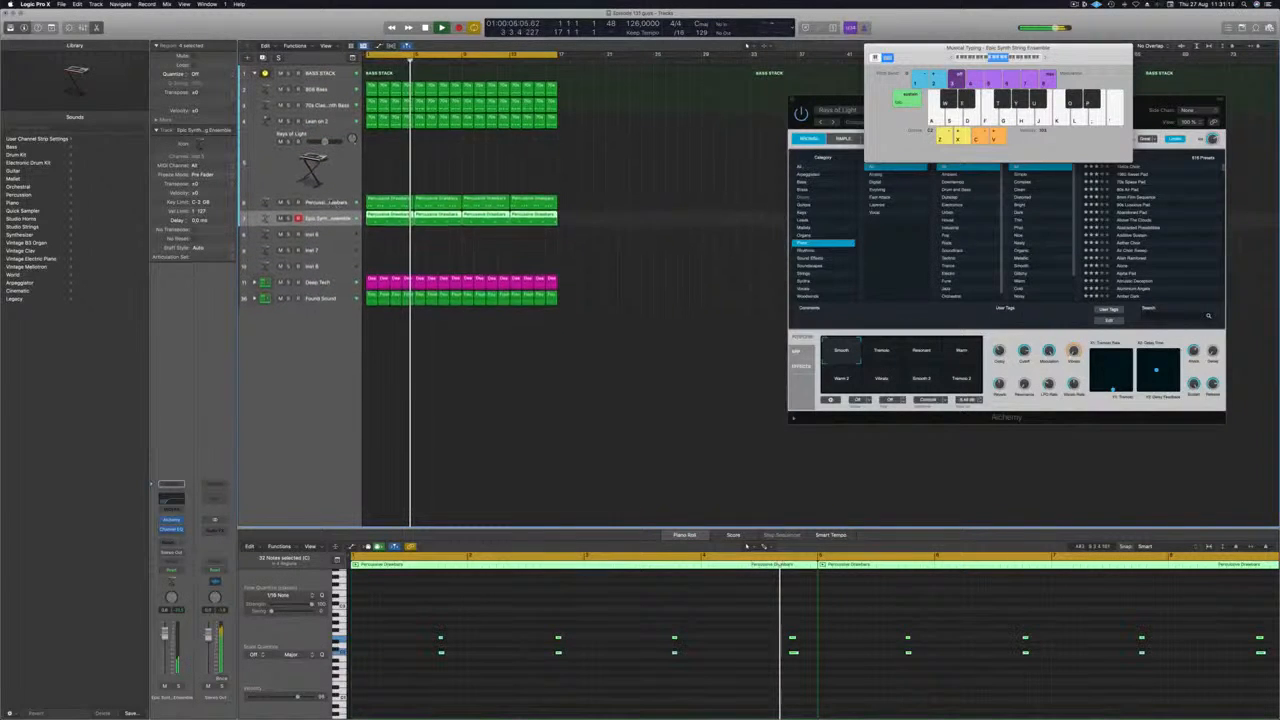
scroll(330, 200, "down", 1)
left_click(323, 200)
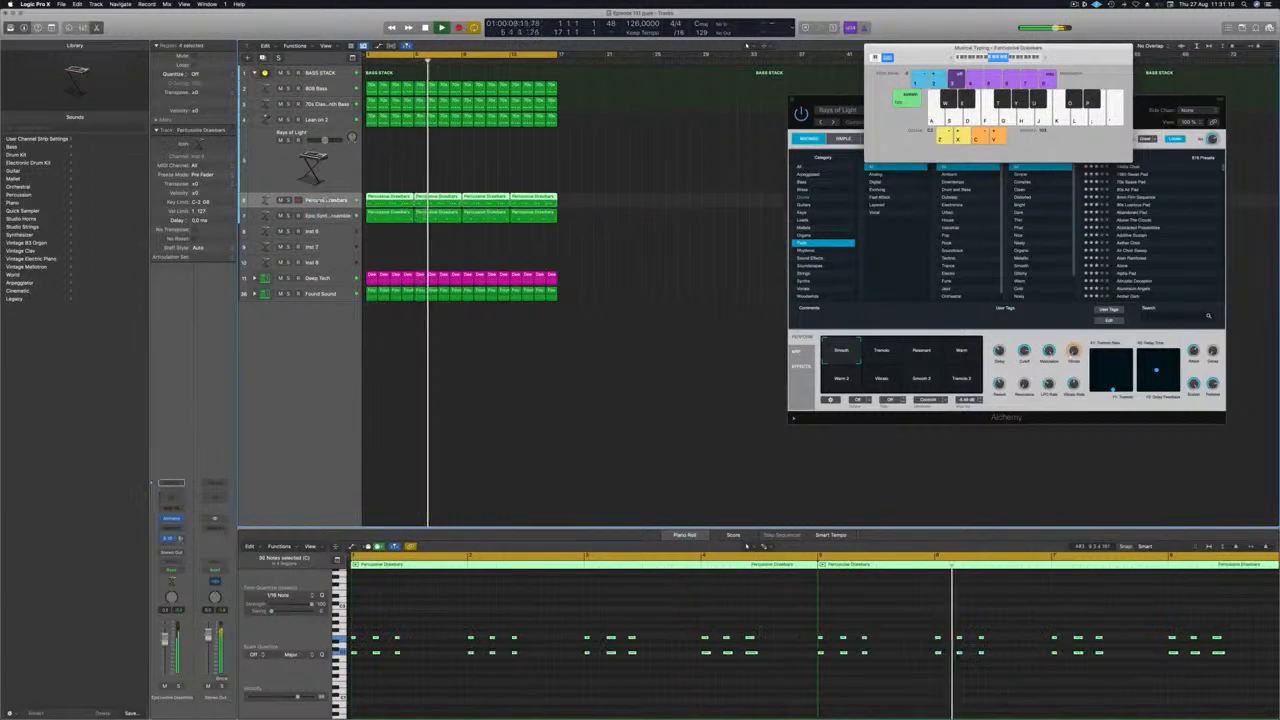
key("Return")
left_click(171, 525)
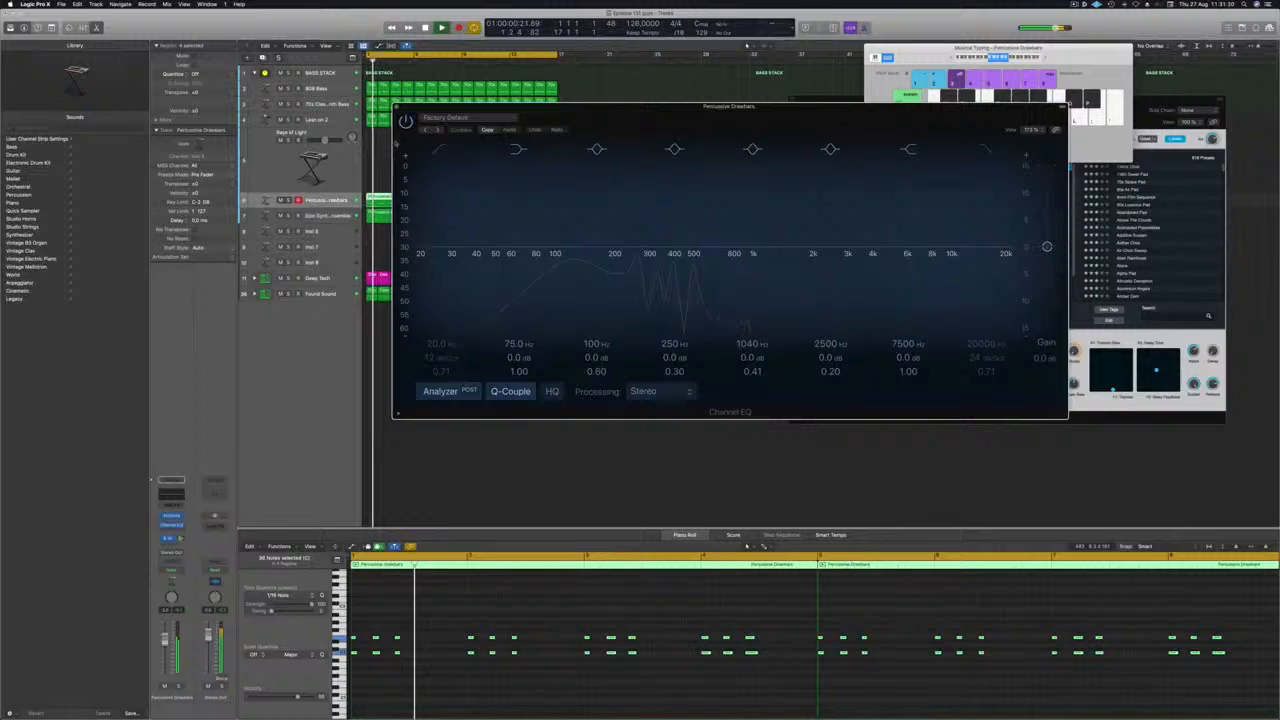
left_click(445, 152)
left_click_drag(444, 238, 648, 238)
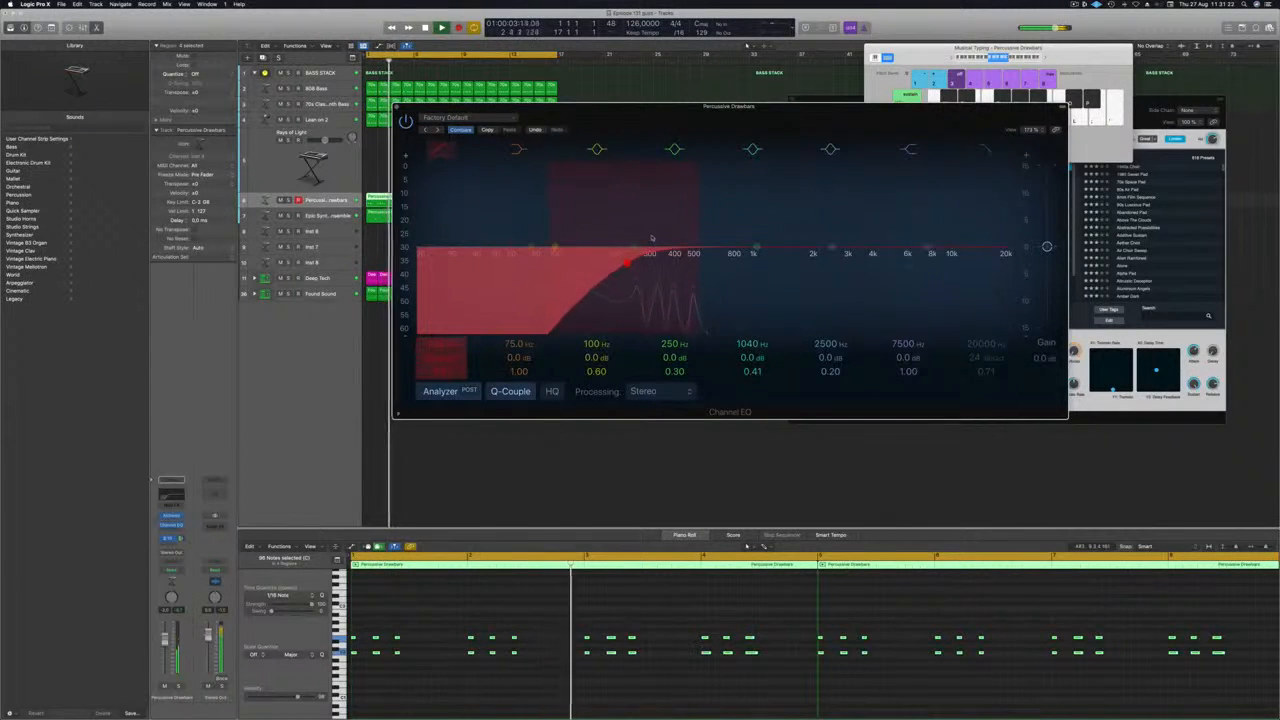
key("super+w")
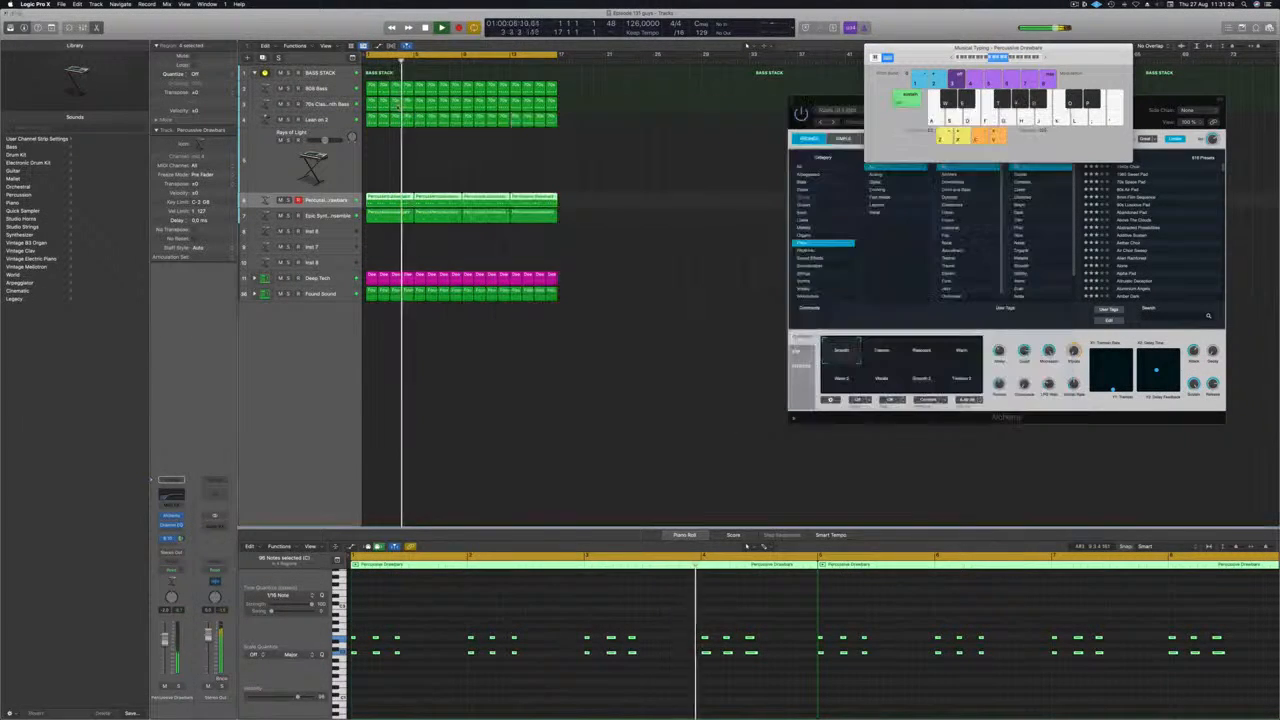
left_click(480, 177)
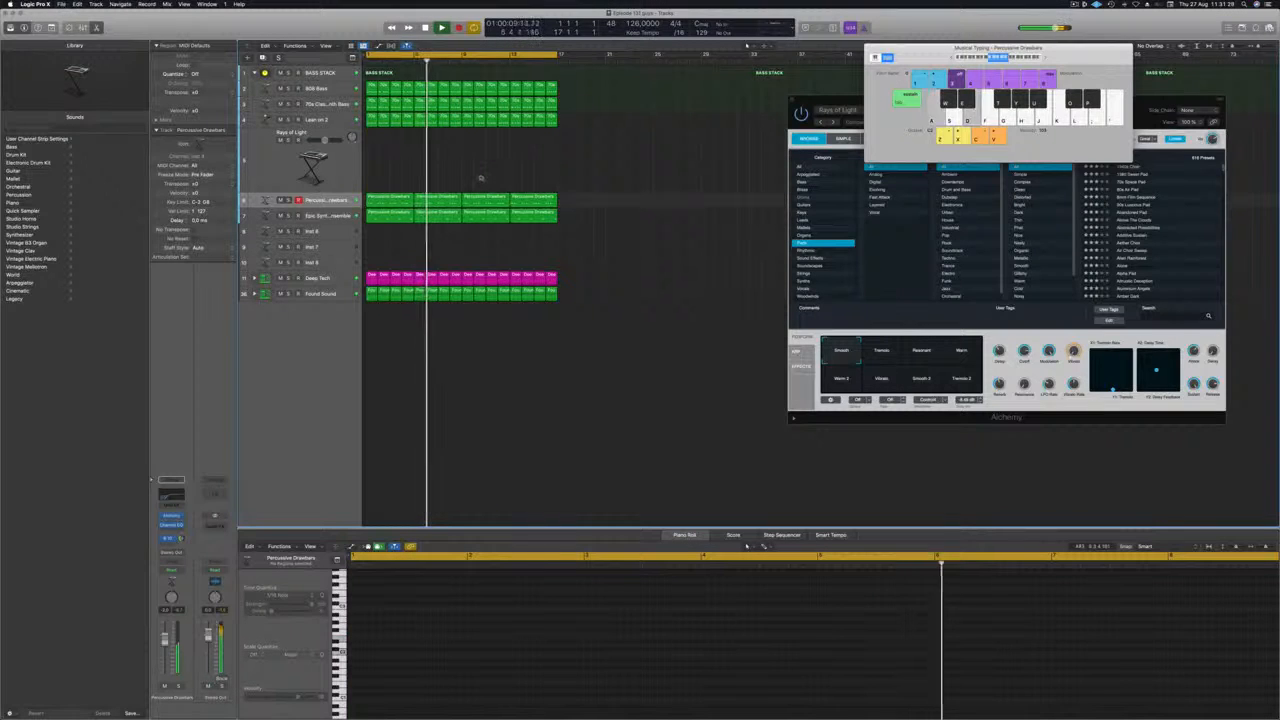
scroll(481, 177, "up", 4)
scroll(481, 177, "up", 2)
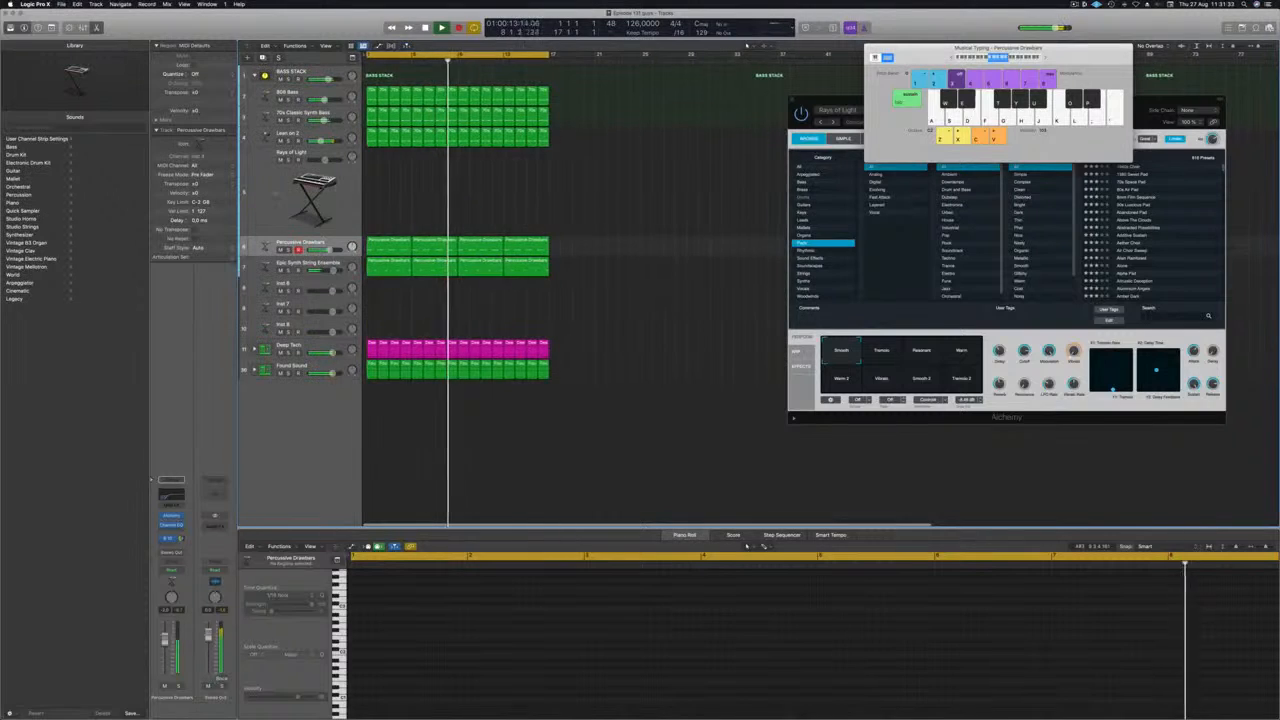
Select the Rays of Light track and load the 80s Synth Pop Lead (1) preset from Alchemy's Leads category.
left_click(275, 196)
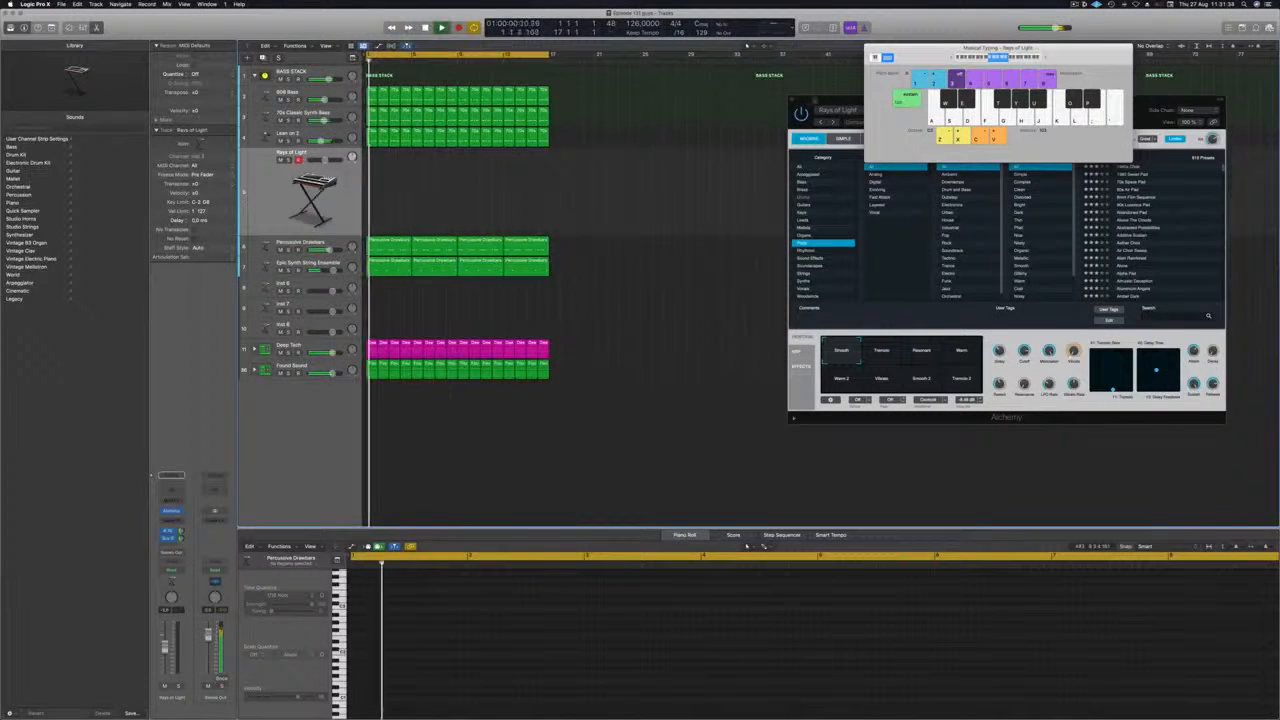
left_click_drag(828, 102, 687, 177)
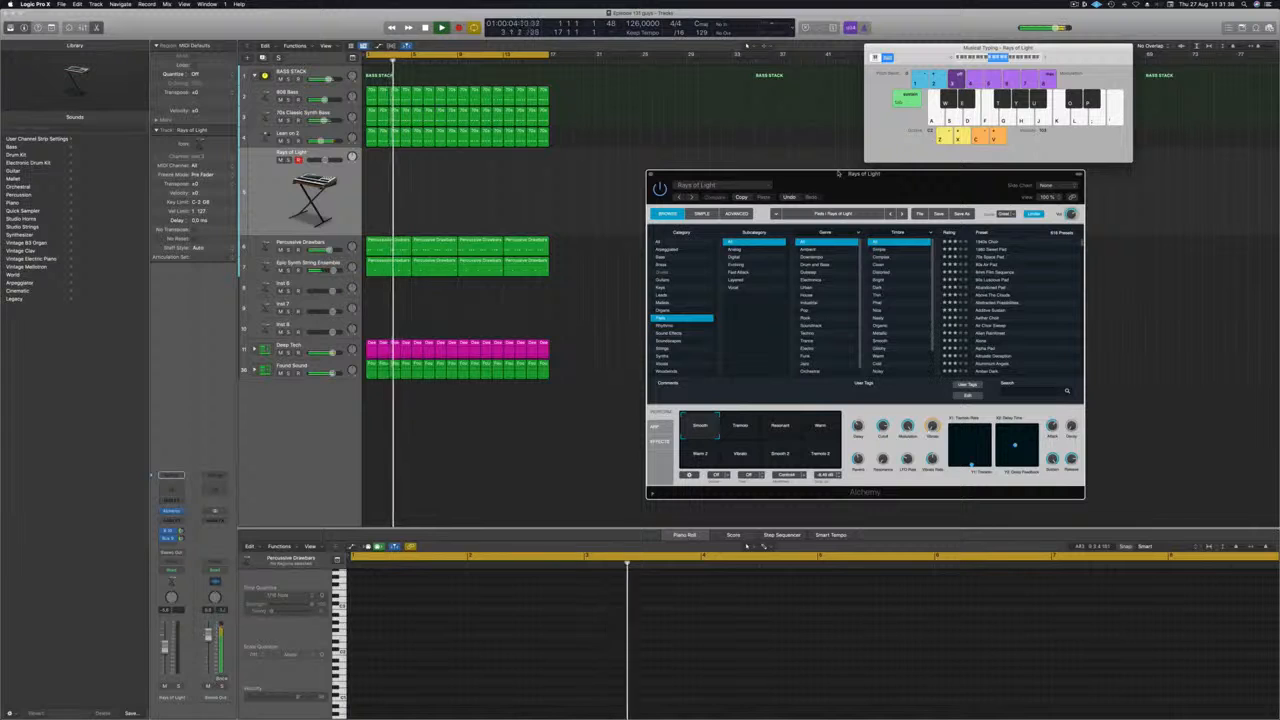
left_click_drag(838, 173, 781, 178)
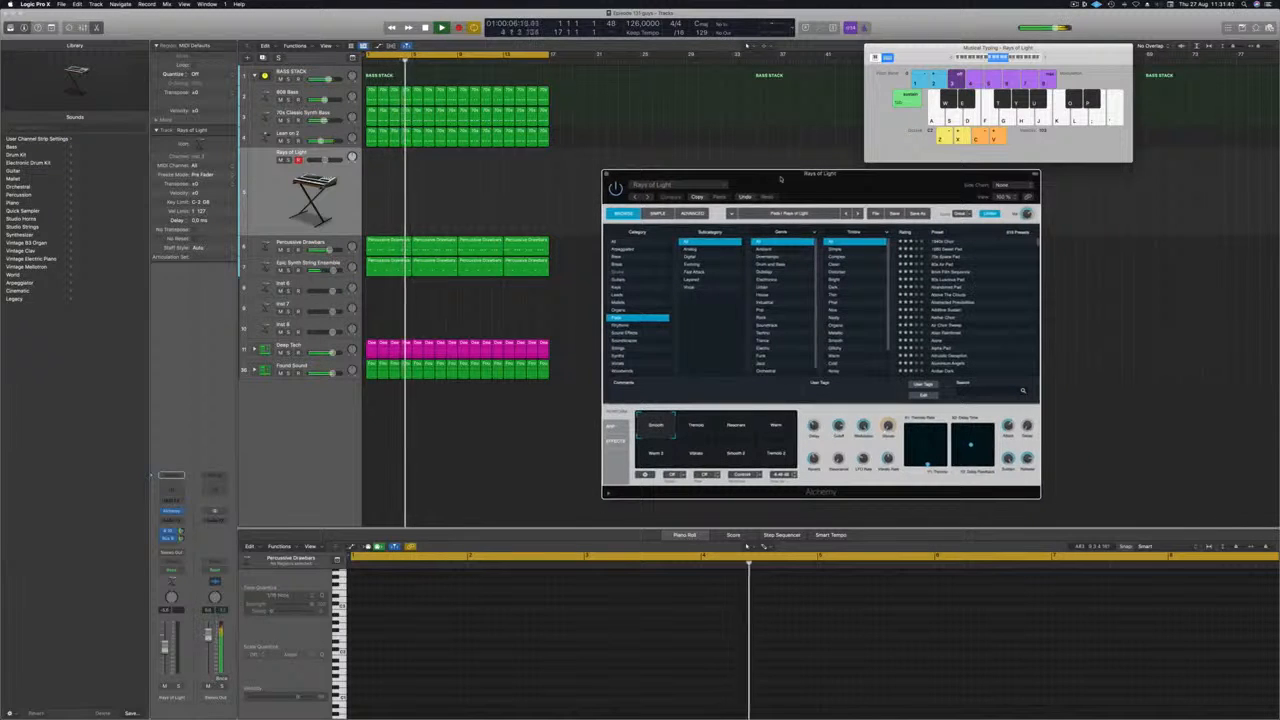
left_click(622, 295)
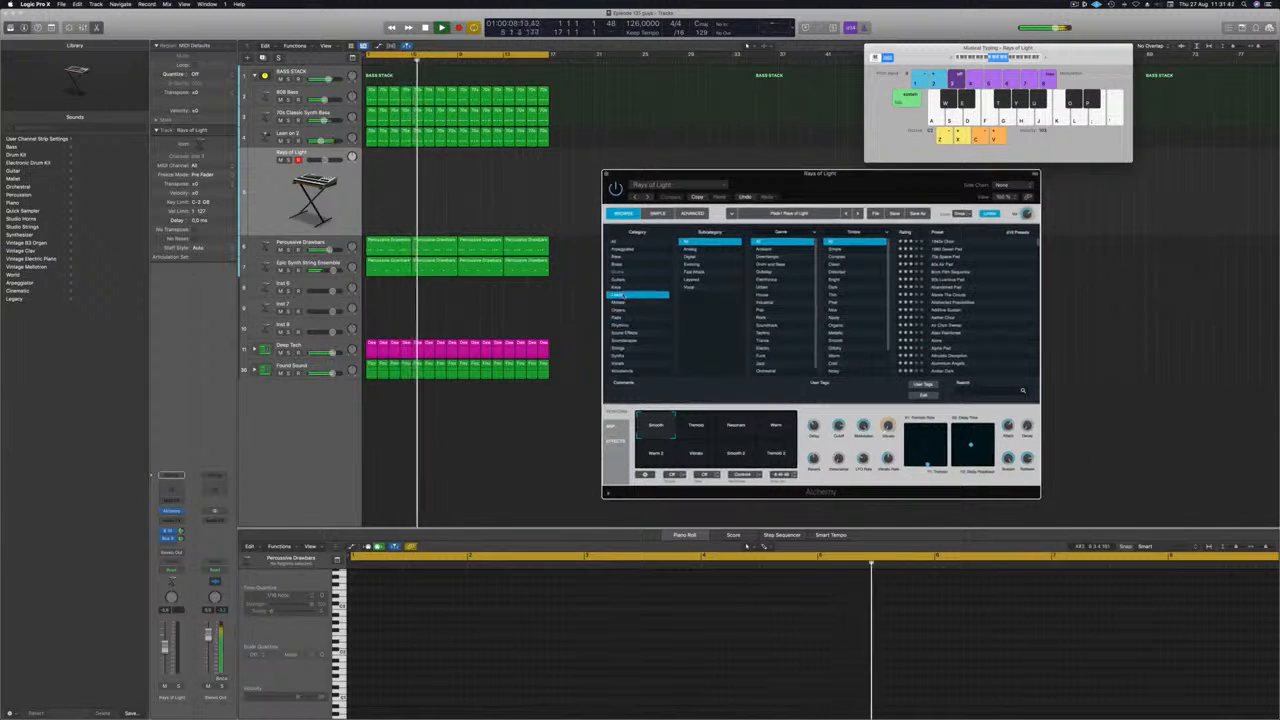
left_click(955, 279)
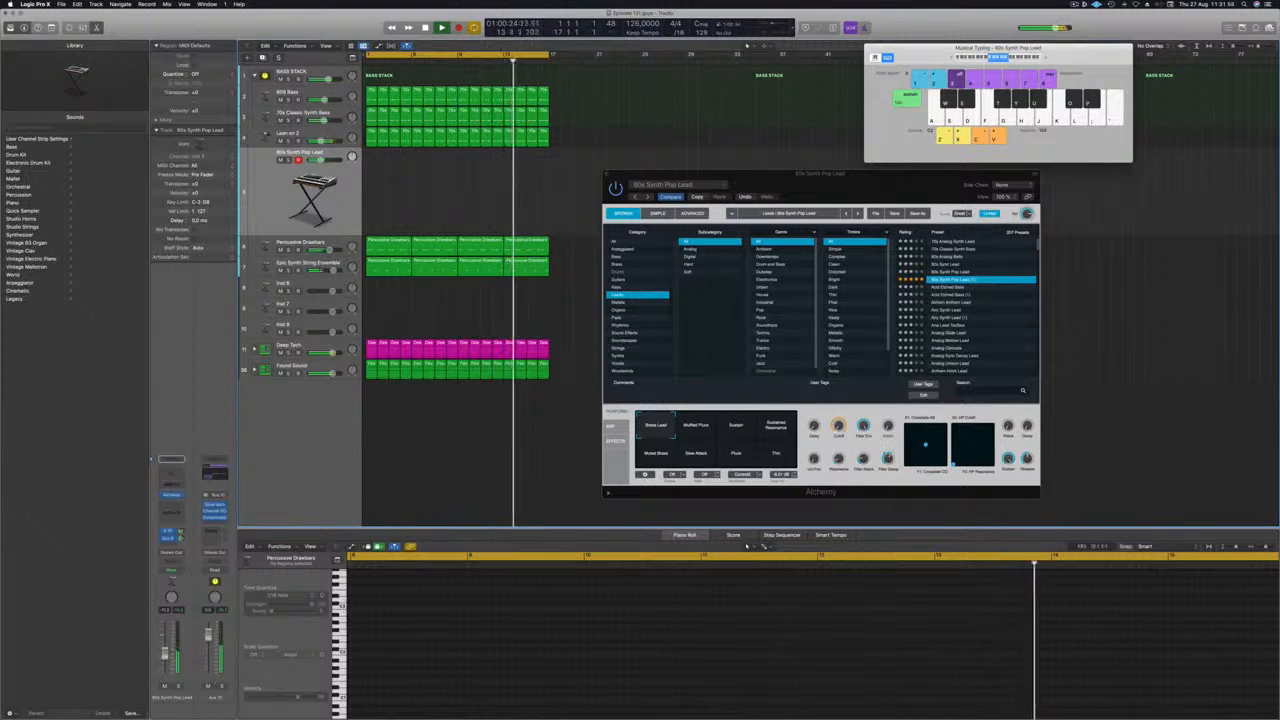
Reposition the Alchemy and Musical Typing windows so the instrument's full preset browser is within reach.
left_click_drag(898, 190, 918, 188)
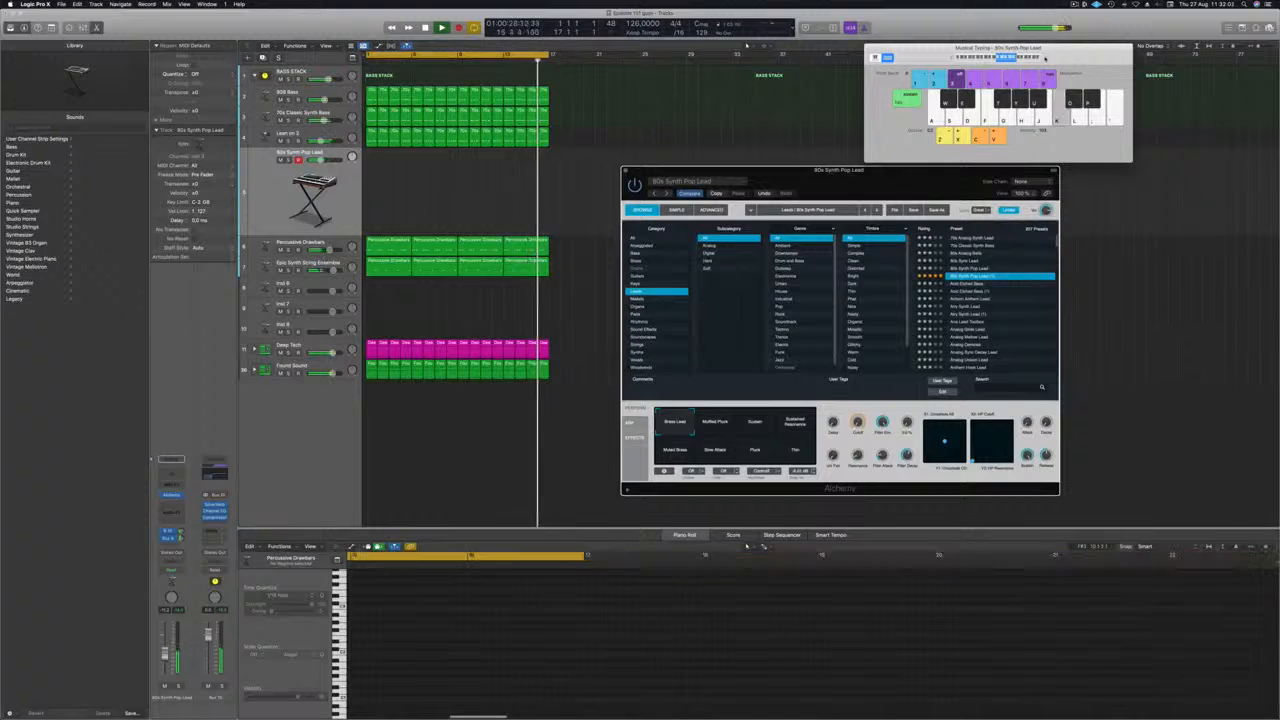
left_click_drag(1046, 58, 1068, 62)
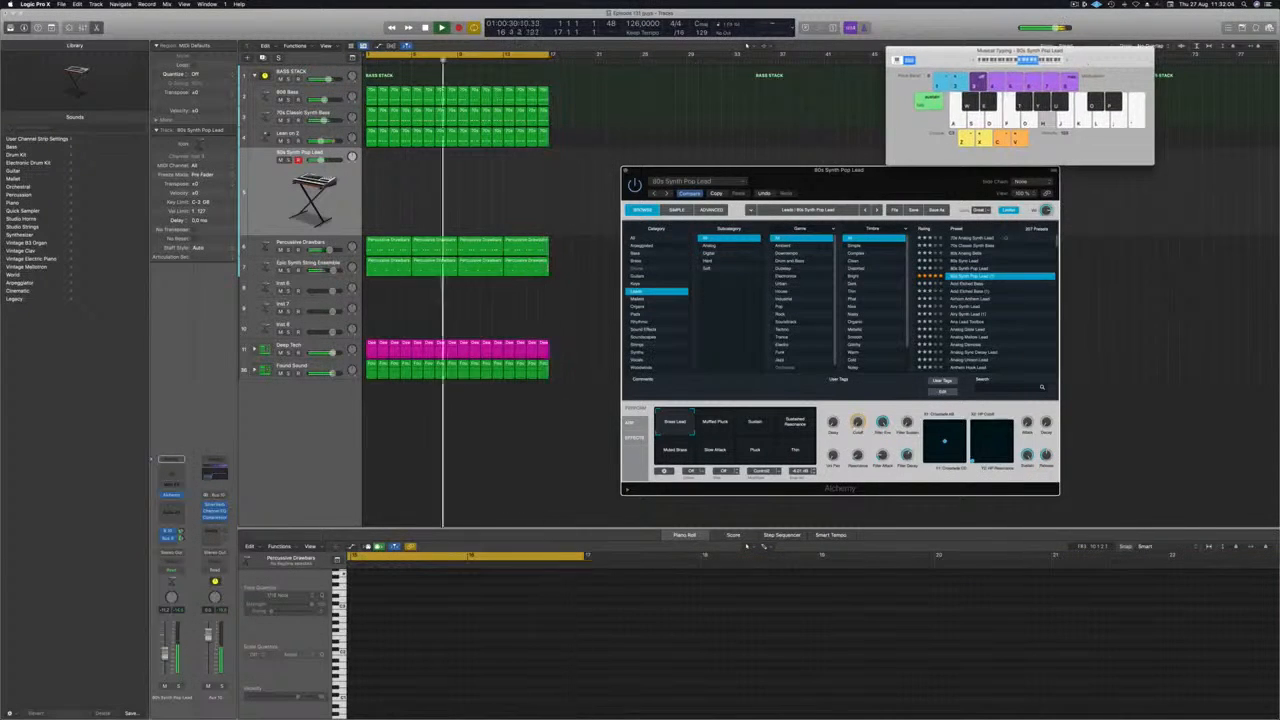
left_click_drag(898, 167, 910, 98)
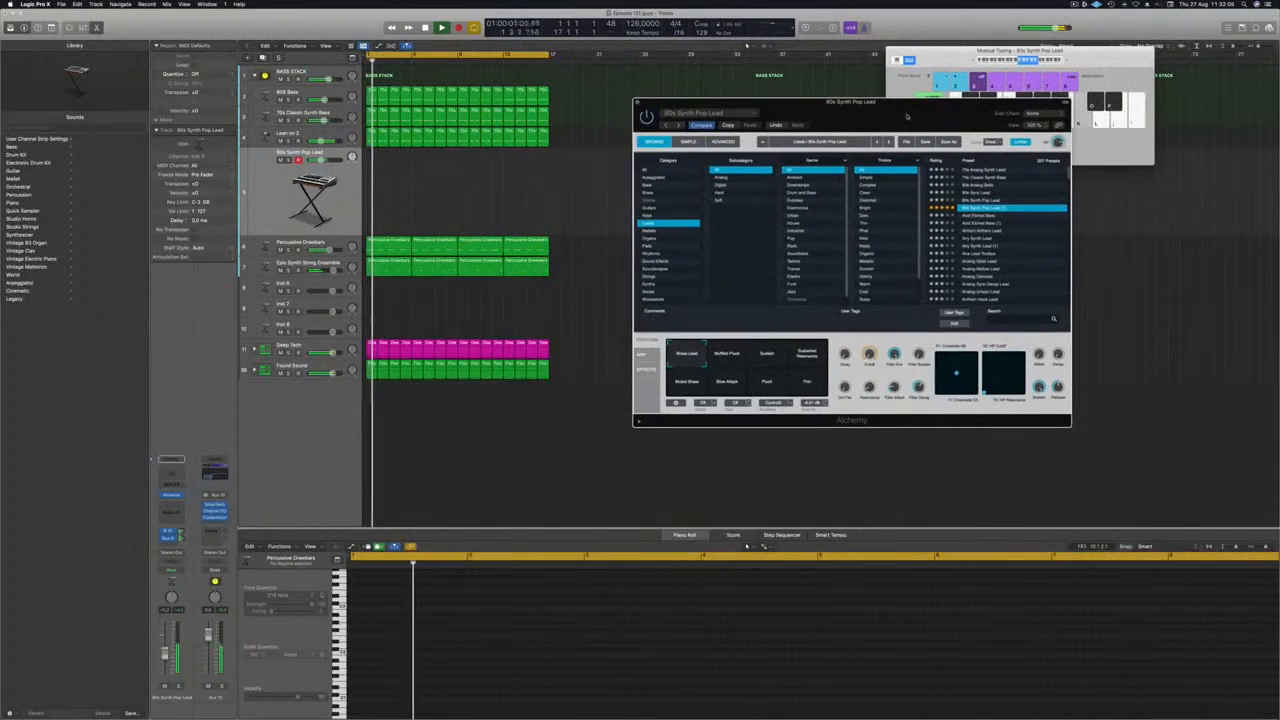
Audition the Acid Etched Bass, Airy Synth Lead and Analog Sync Decay Lead presets in Alchemy during playback.
left_click(974, 216)
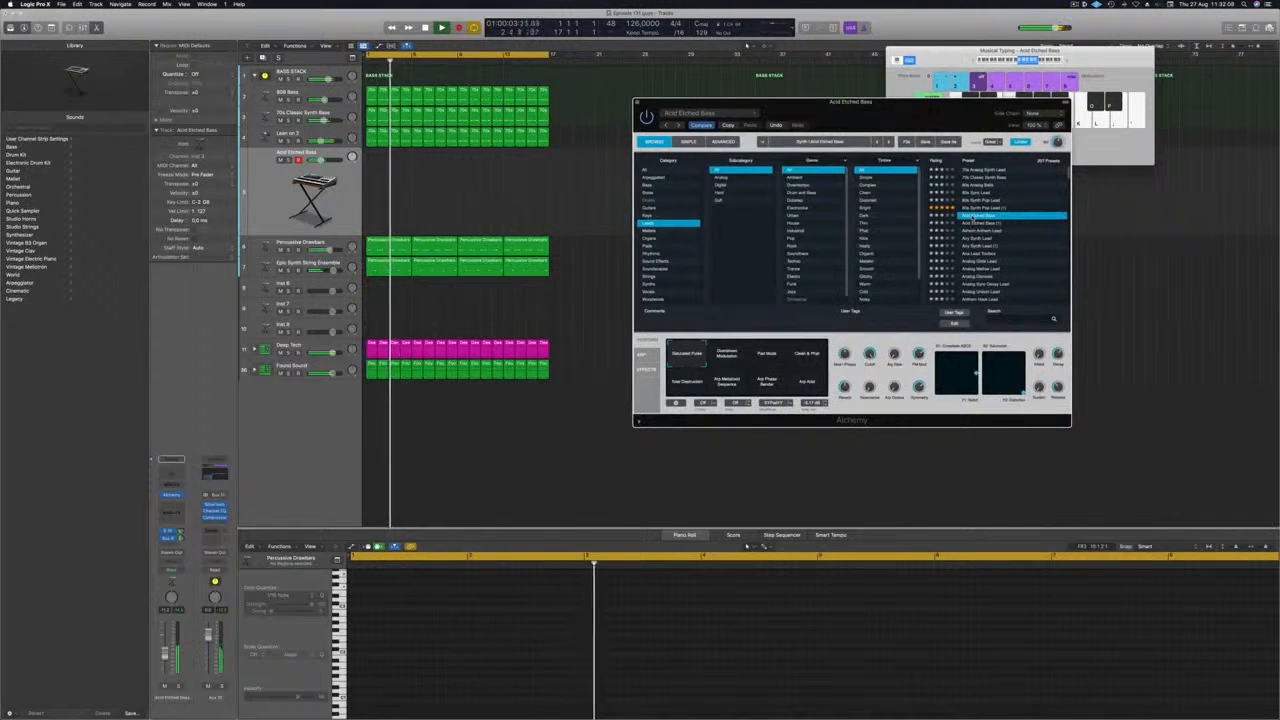
left_click(973, 238)
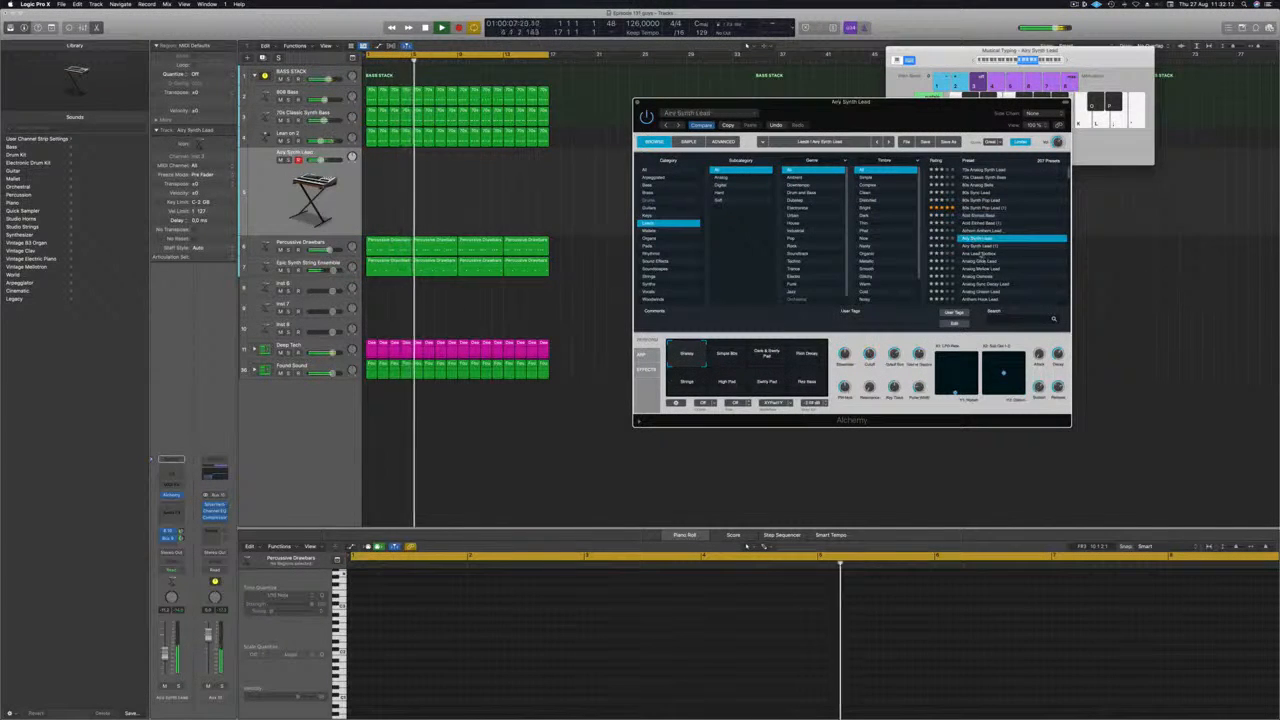
scroll(985, 258, "down", 2)
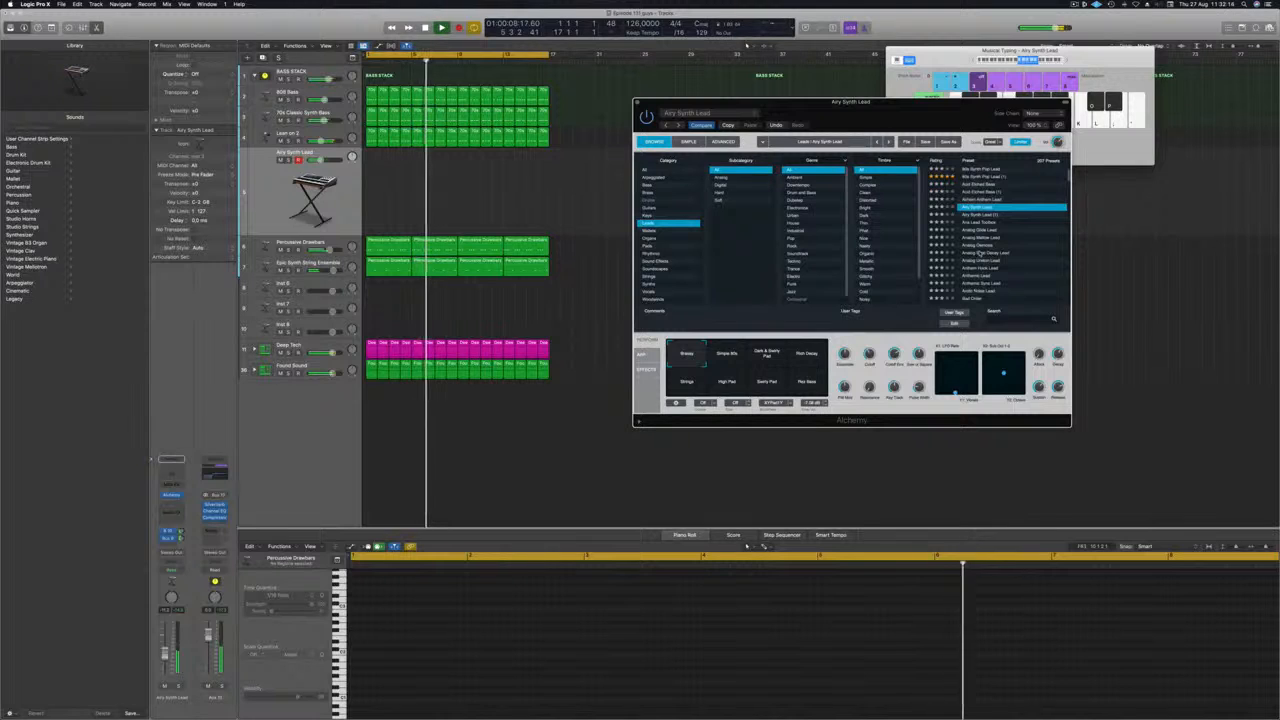
left_click(978, 253)
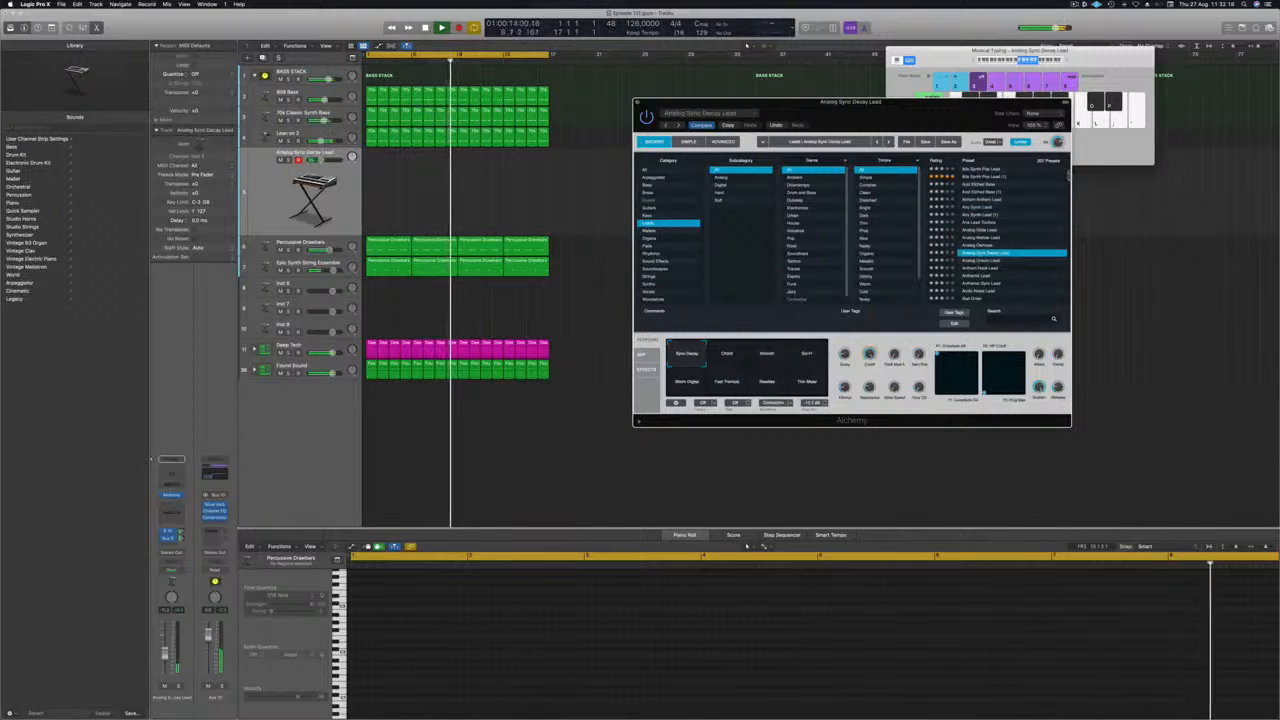
Audition Alchemy lead presets further down the list, ending with Luminous Chaos.
left_click_drag(1068, 175, 1067, 229)
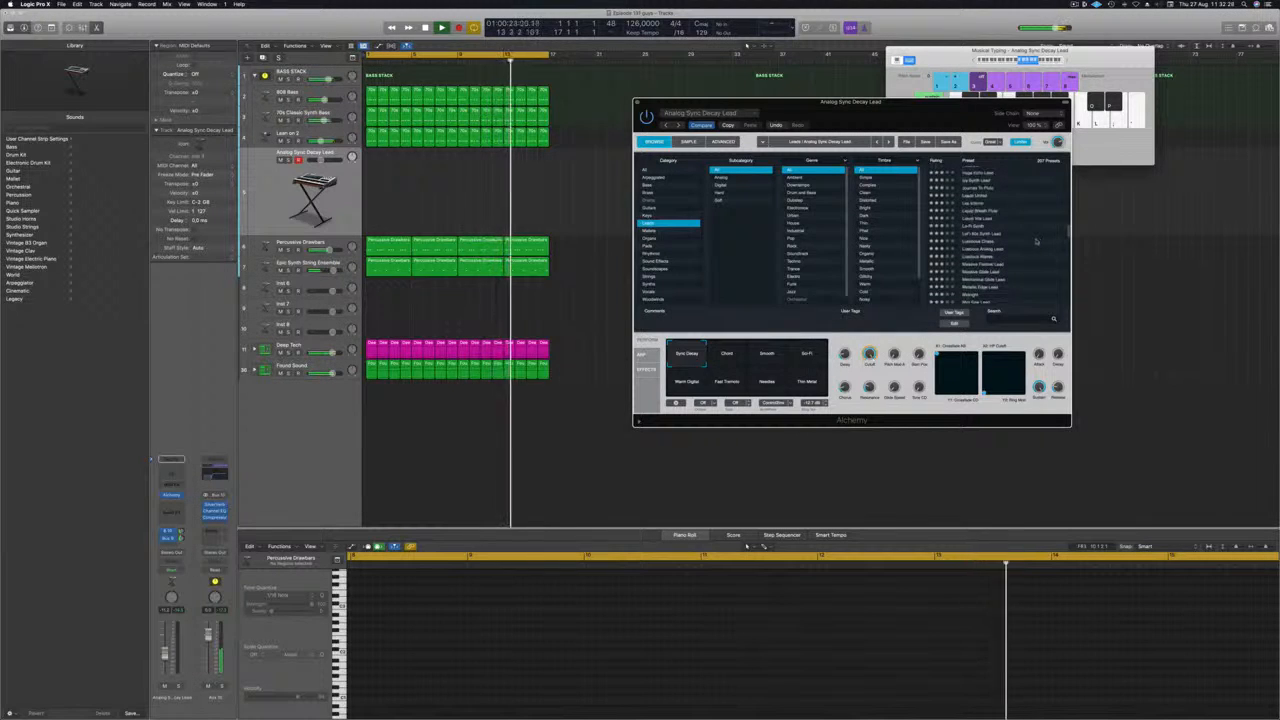
scroll(1037, 240, "up", 1)
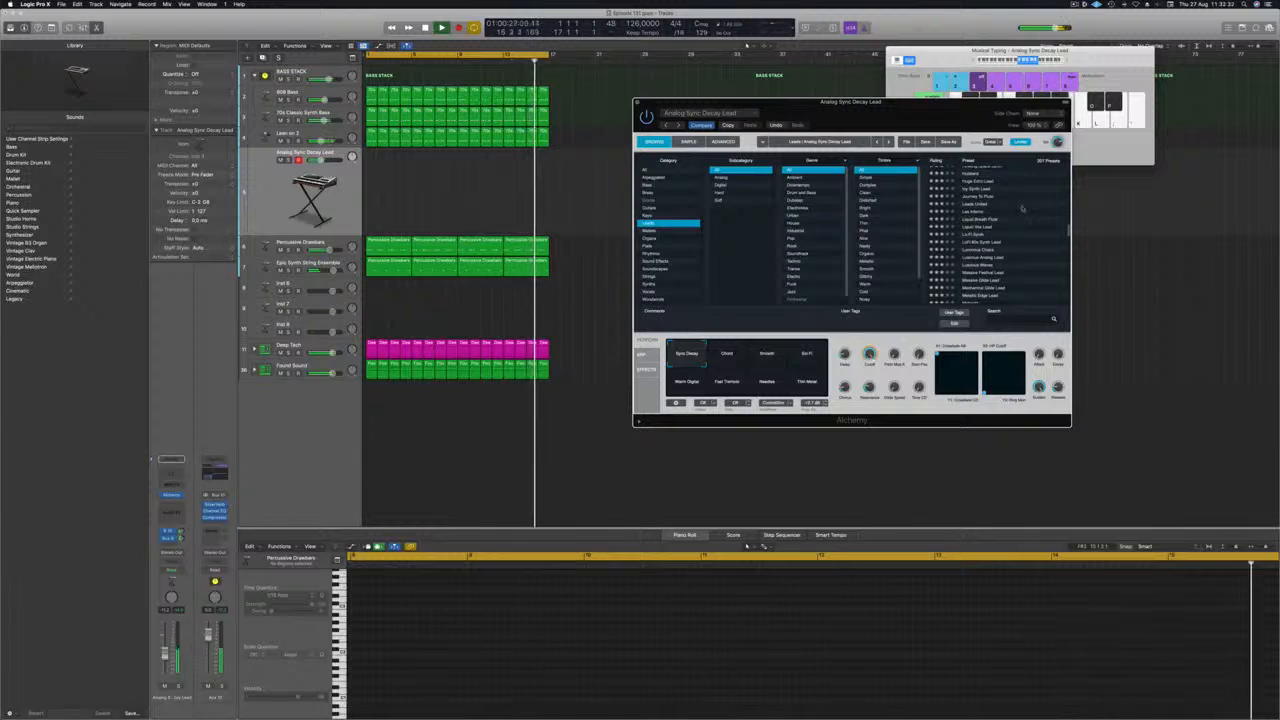
left_click(974, 213)
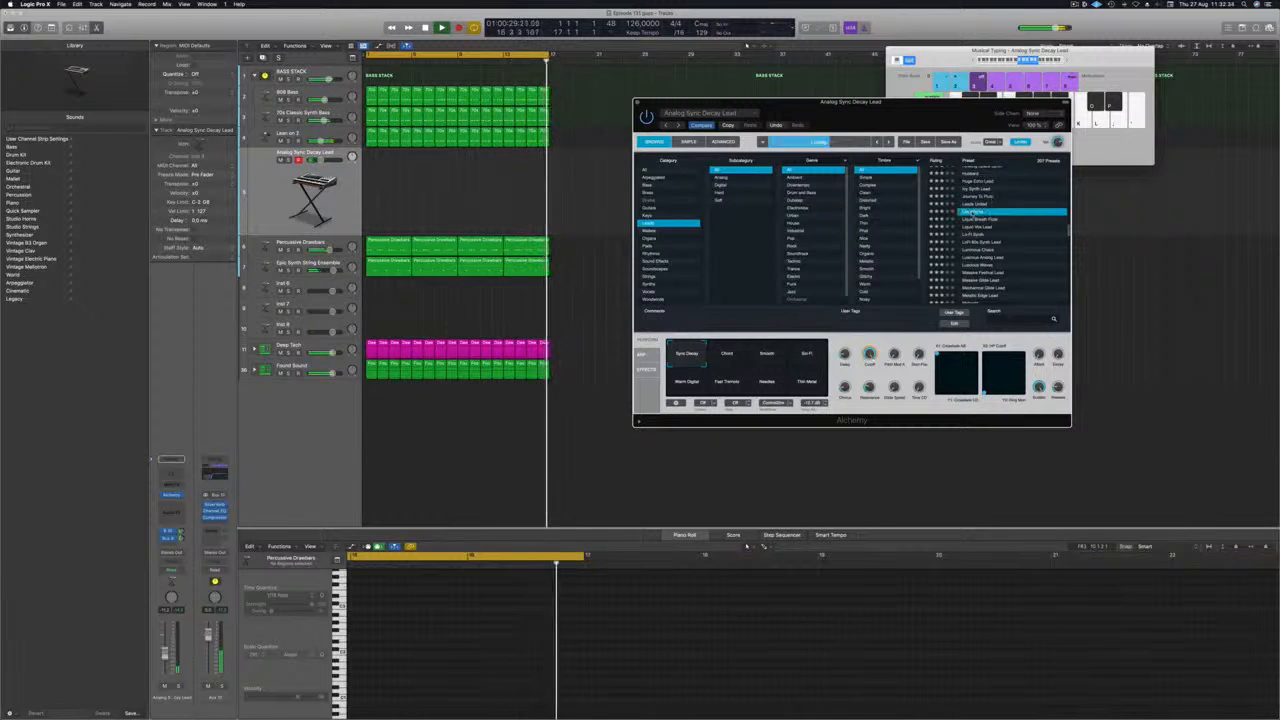
key("k")
scroll(997, 232, "down", 1)
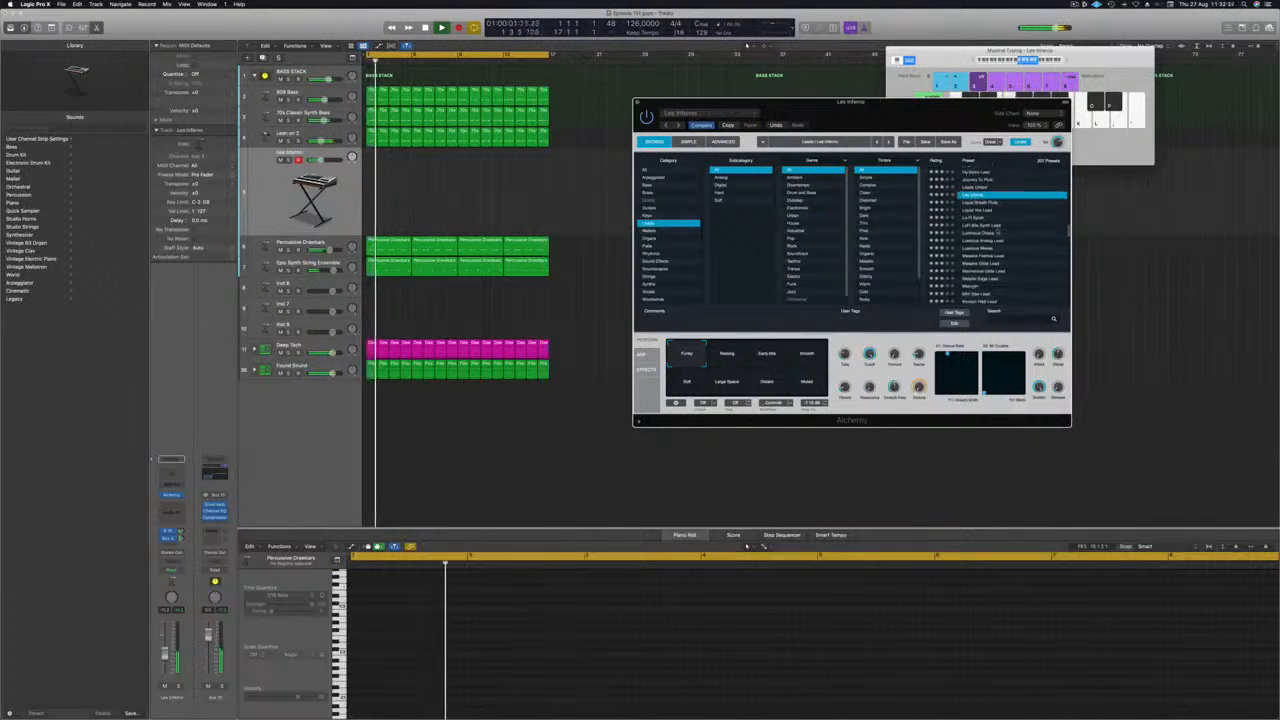
left_click(989, 233)
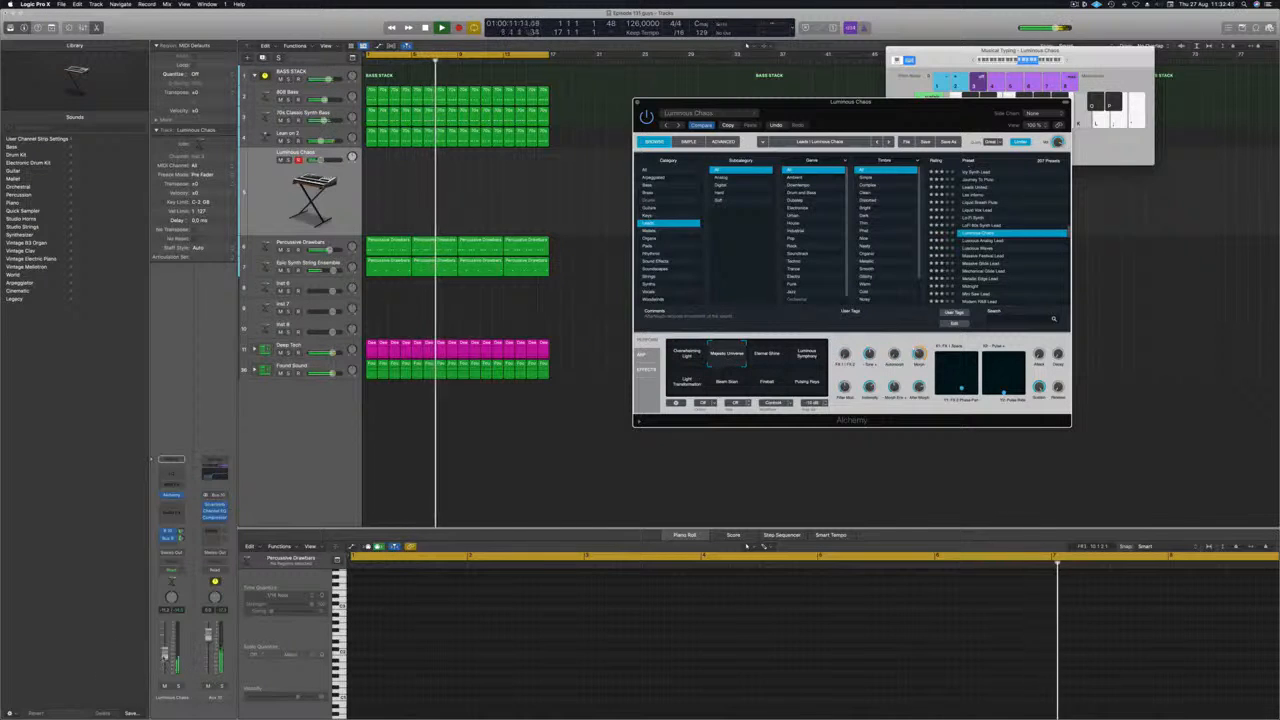
Raise the Alchemy track's volume fader slightly and audition the Luscious Analog Lead and Midnight presets.
left_click(165, 651)
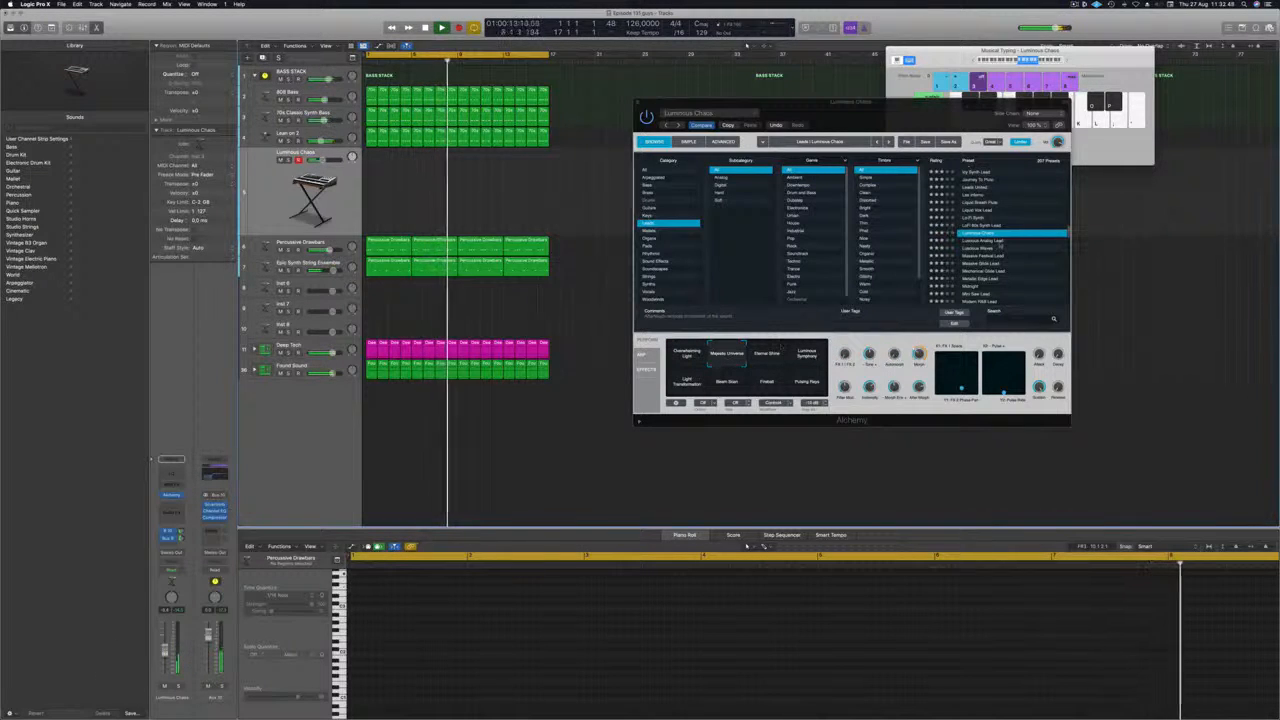
left_click(995, 241)
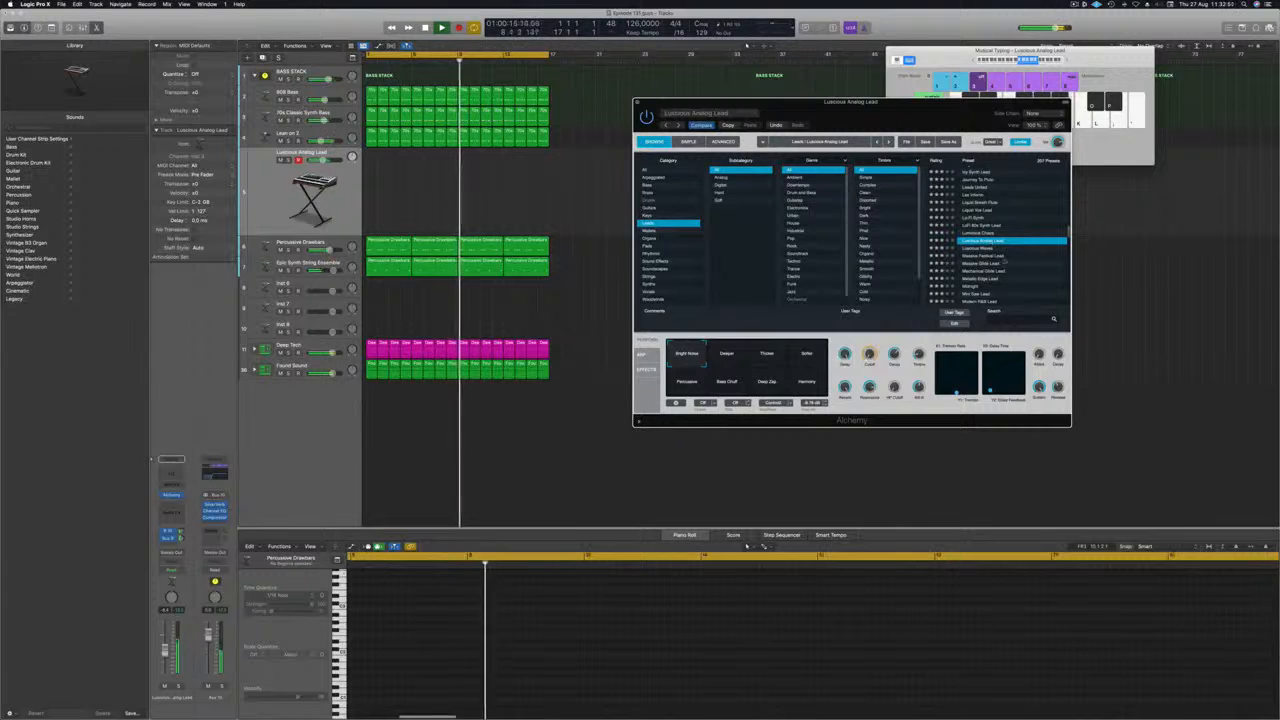
scroll(1010, 266, "down", 3)
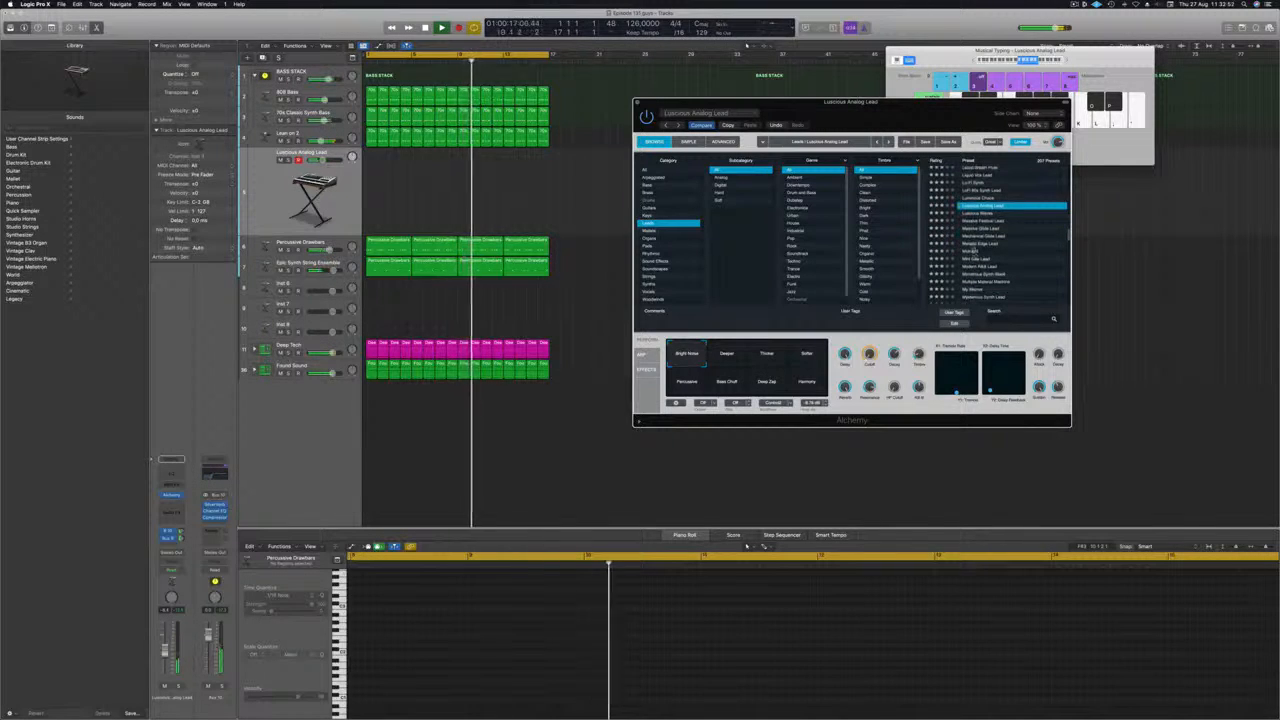
left_click(975, 251)
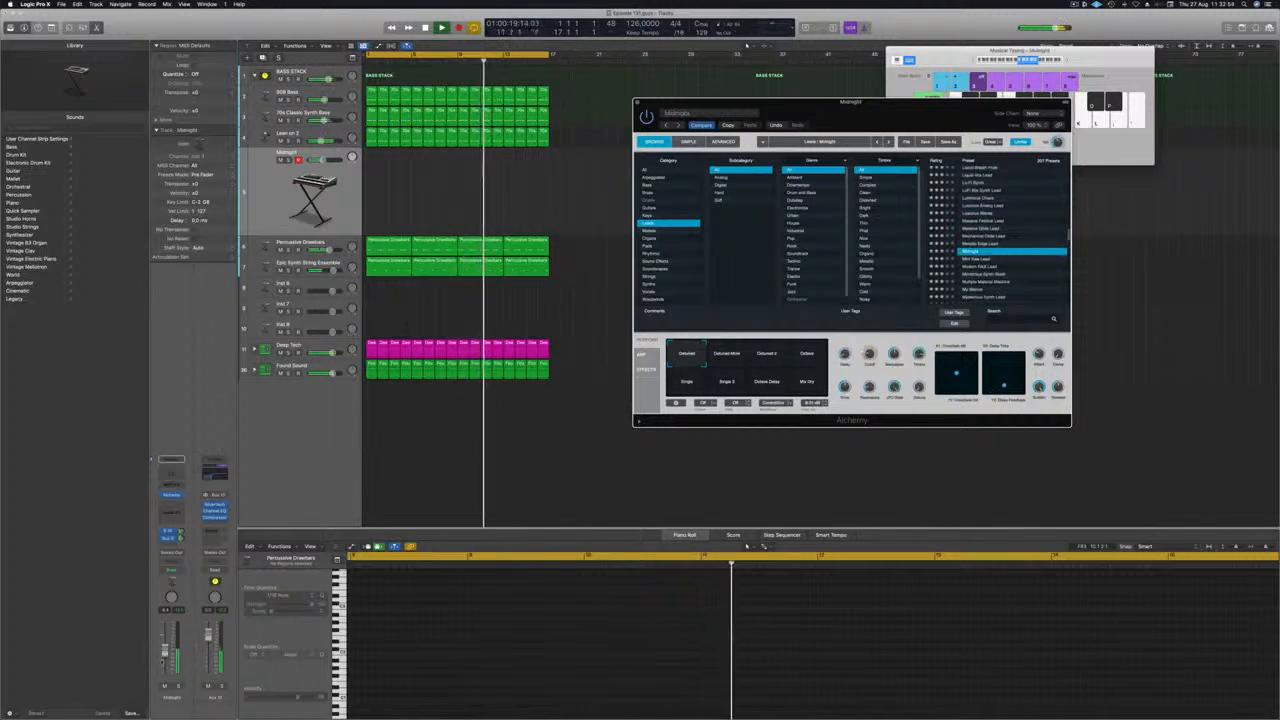
Shift the Musical Typing range to a lower octave and play a note with the Midnight preset.
left_click(541, 381)
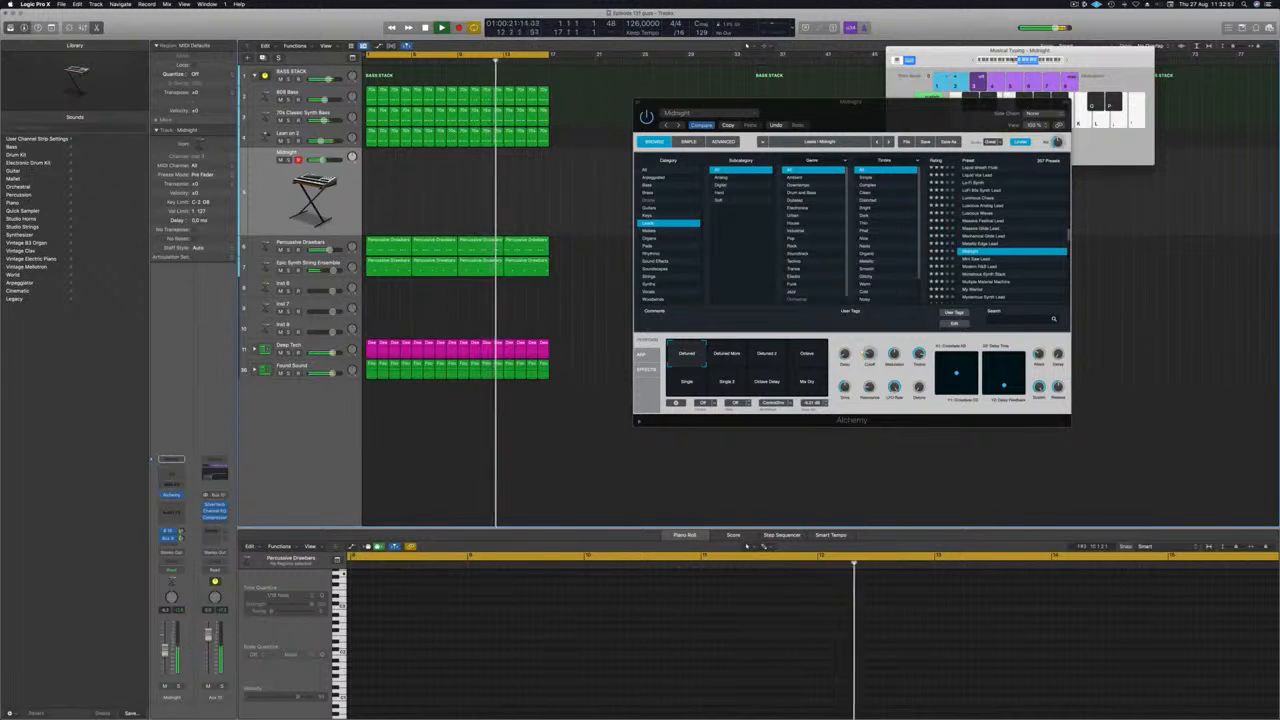
left_click(1017, 60)
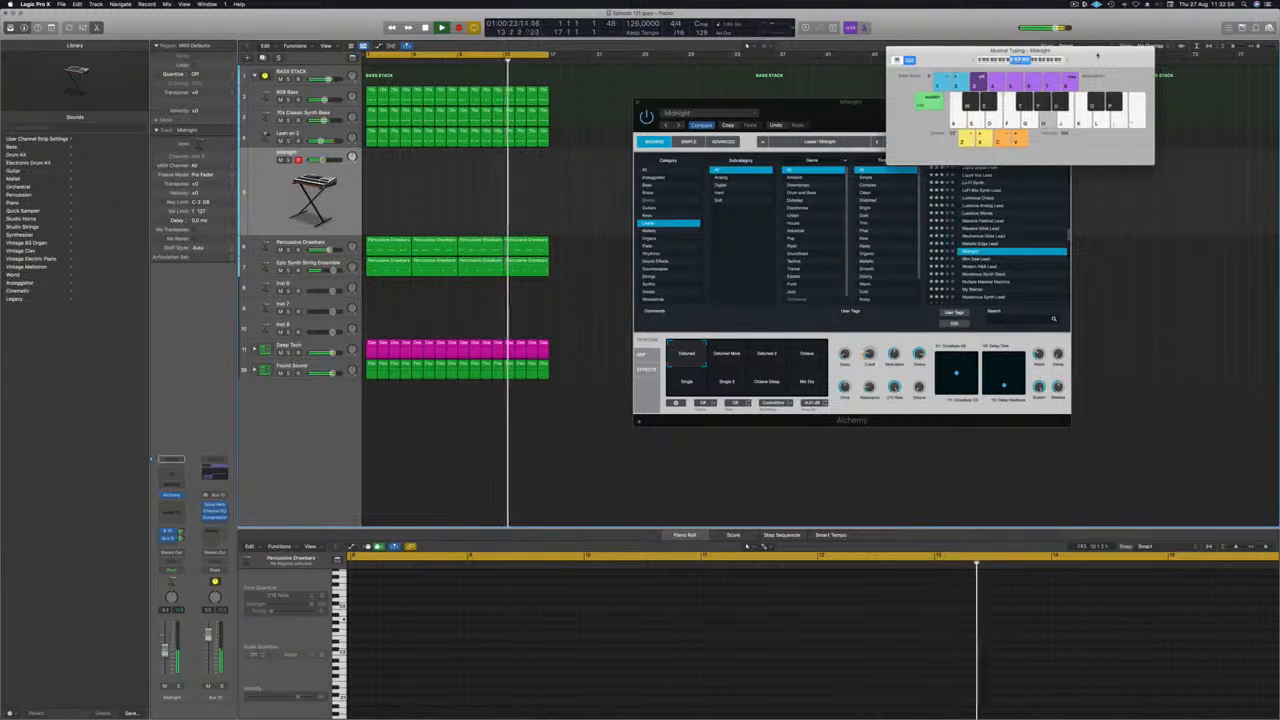
key("k")
Load the Monstrous Synth Stack preset and try its Thick Melange and No Bass variations.
scroll(1000, 258, "down", 3)
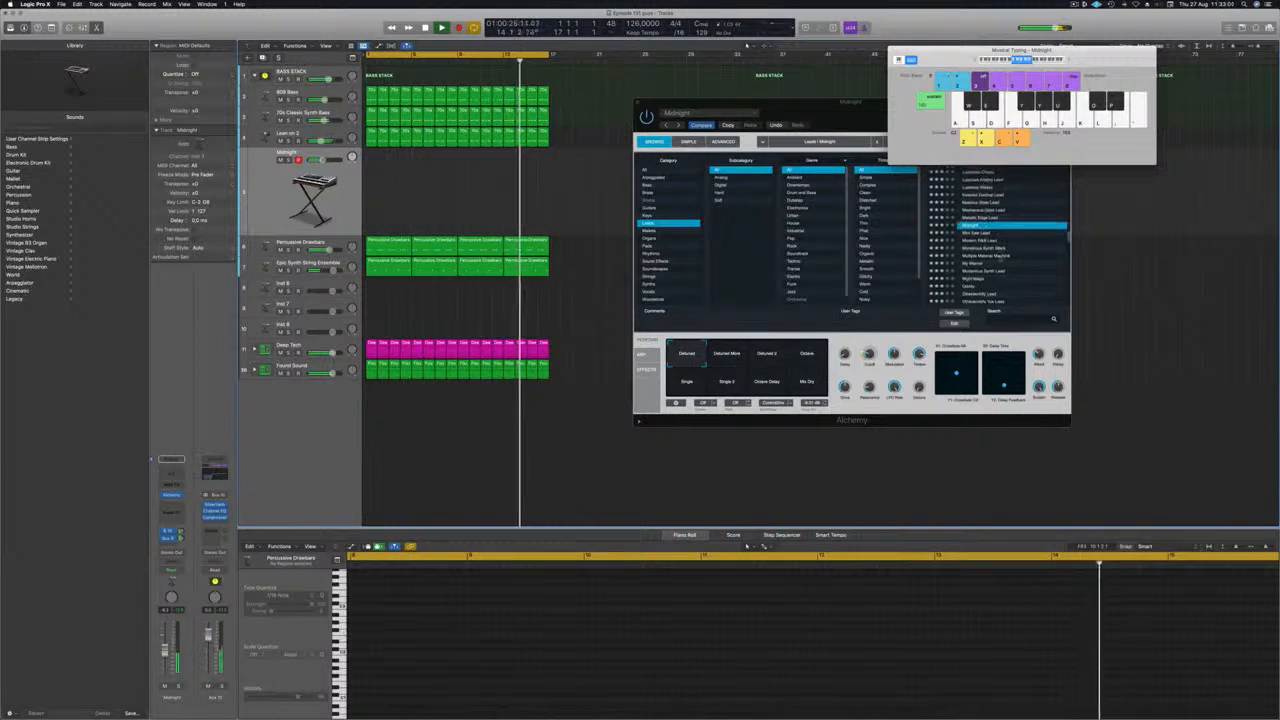
left_click(986, 247)
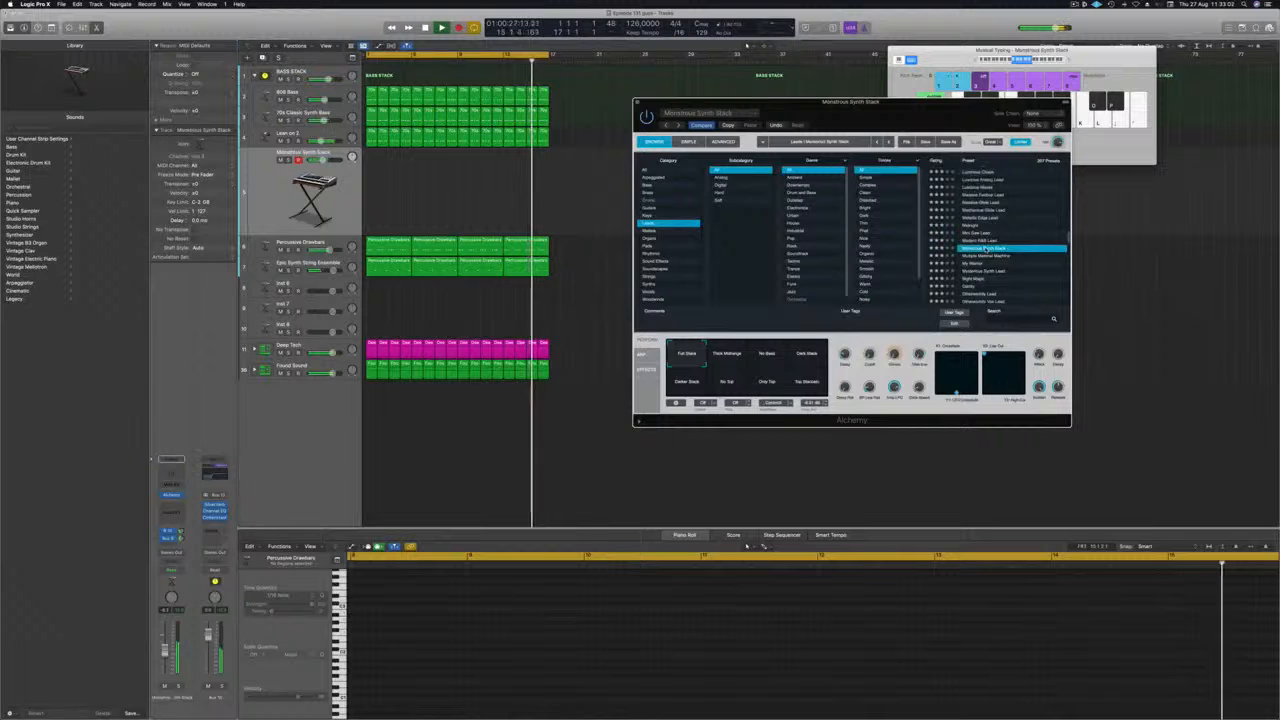
left_click(729, 360)
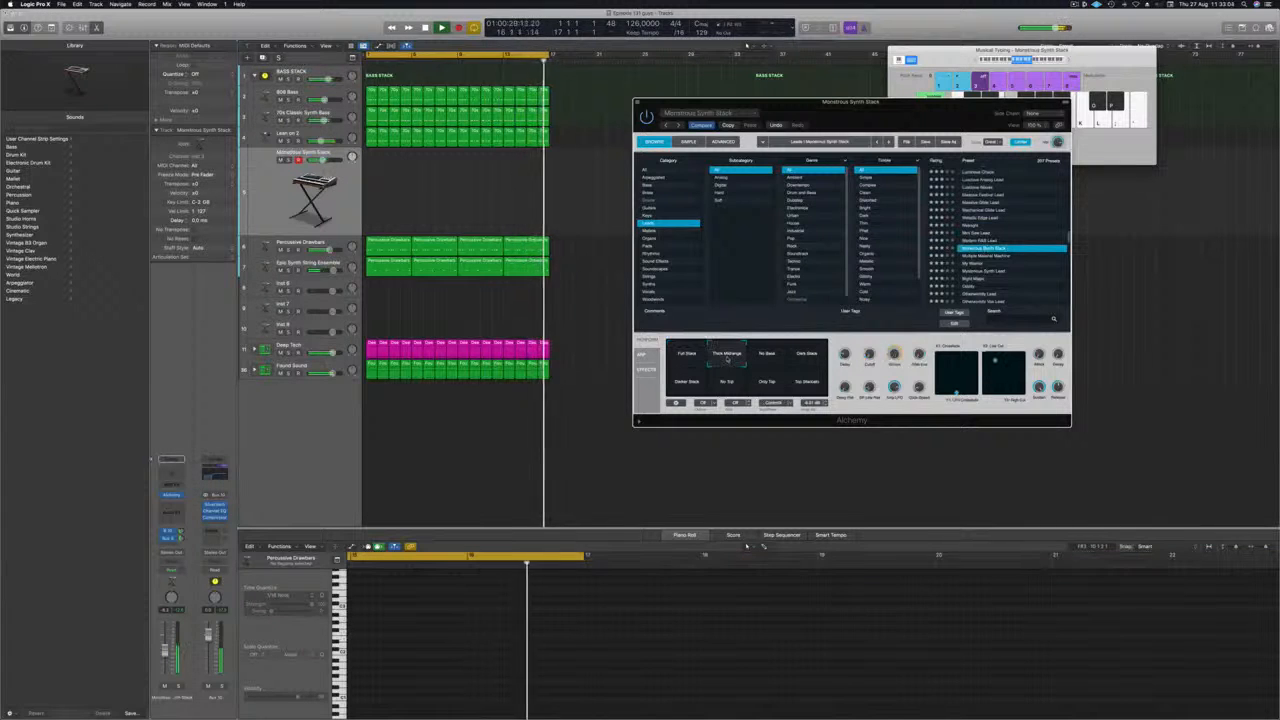
left_click(768, 356)
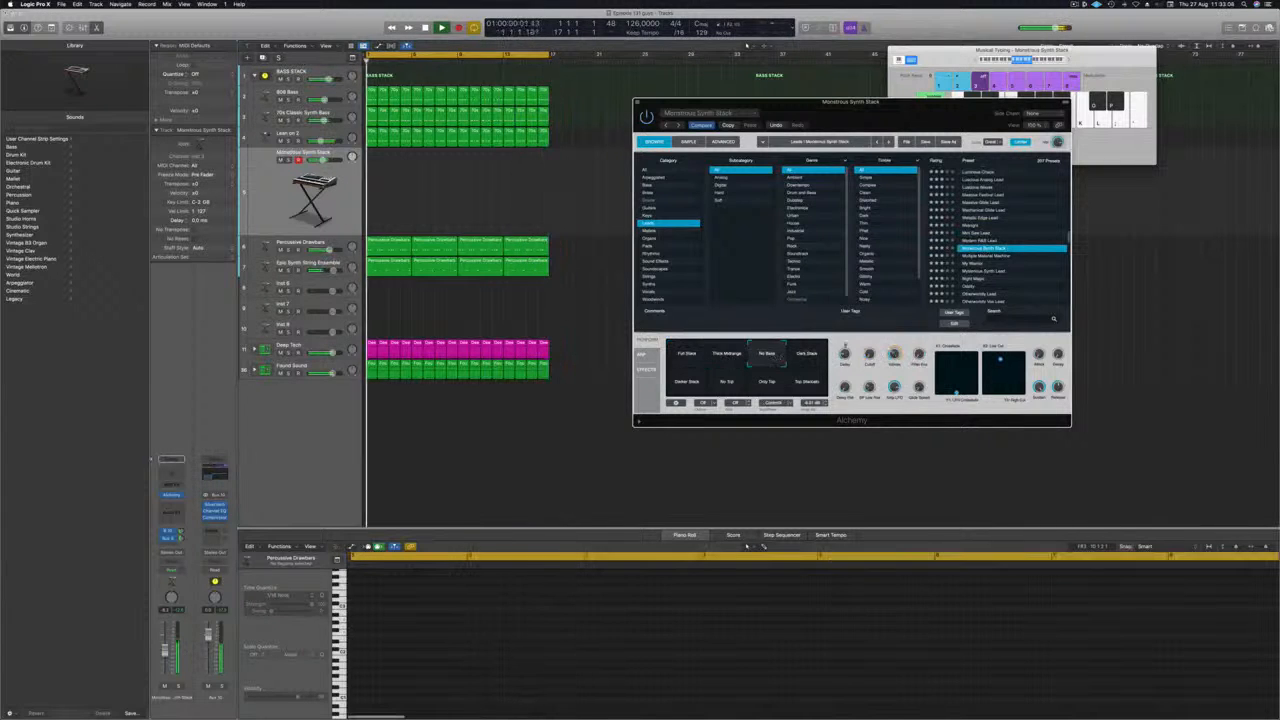
Audition the Multiple Material Machine, My Warrior, Night Magic and Oddity presets in Alchemy.
left_click(1010, 256)
scroll(1043, 241, "down", 1)
scroll(1042, 241, "down", 1)
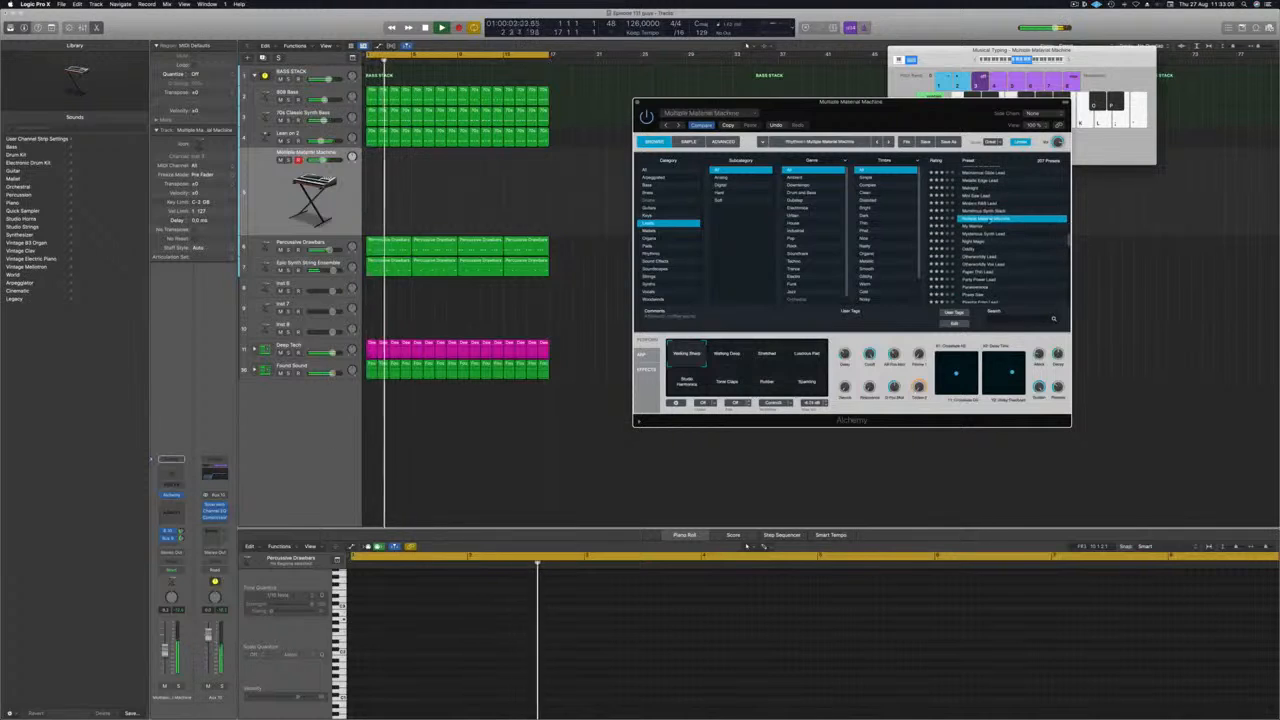
left_click(979, 226)
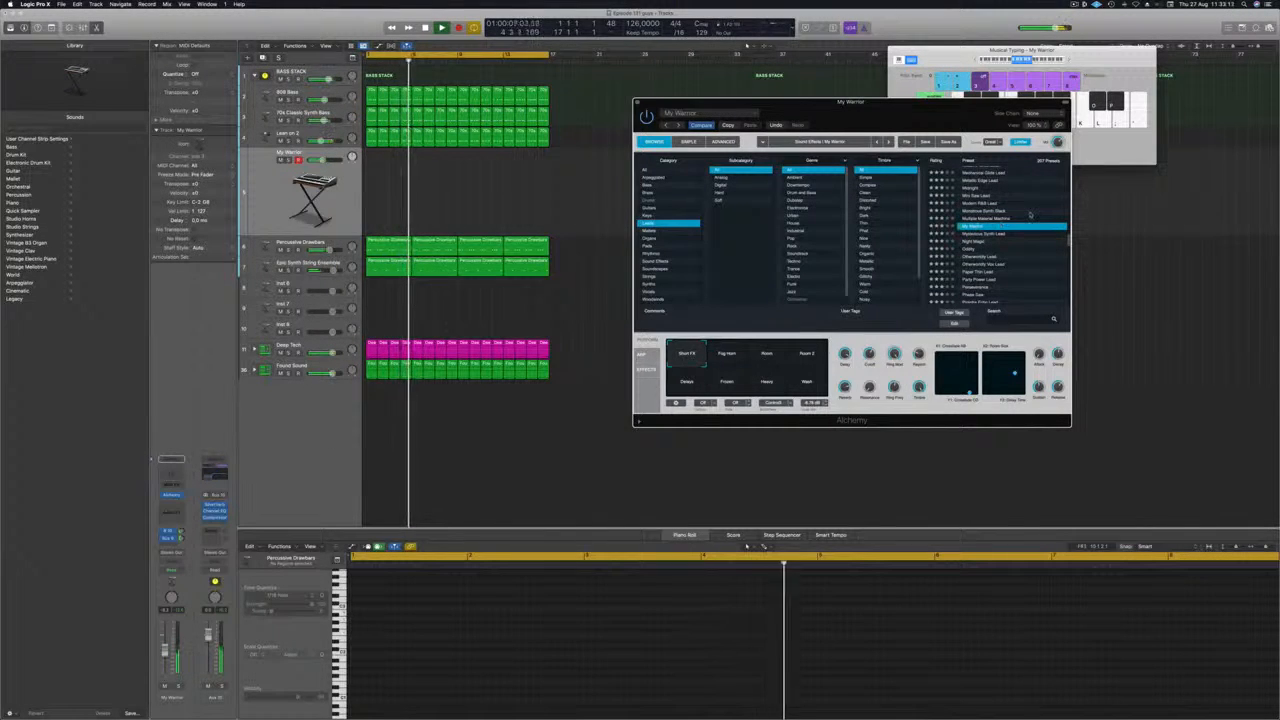
left_click(968, 243)
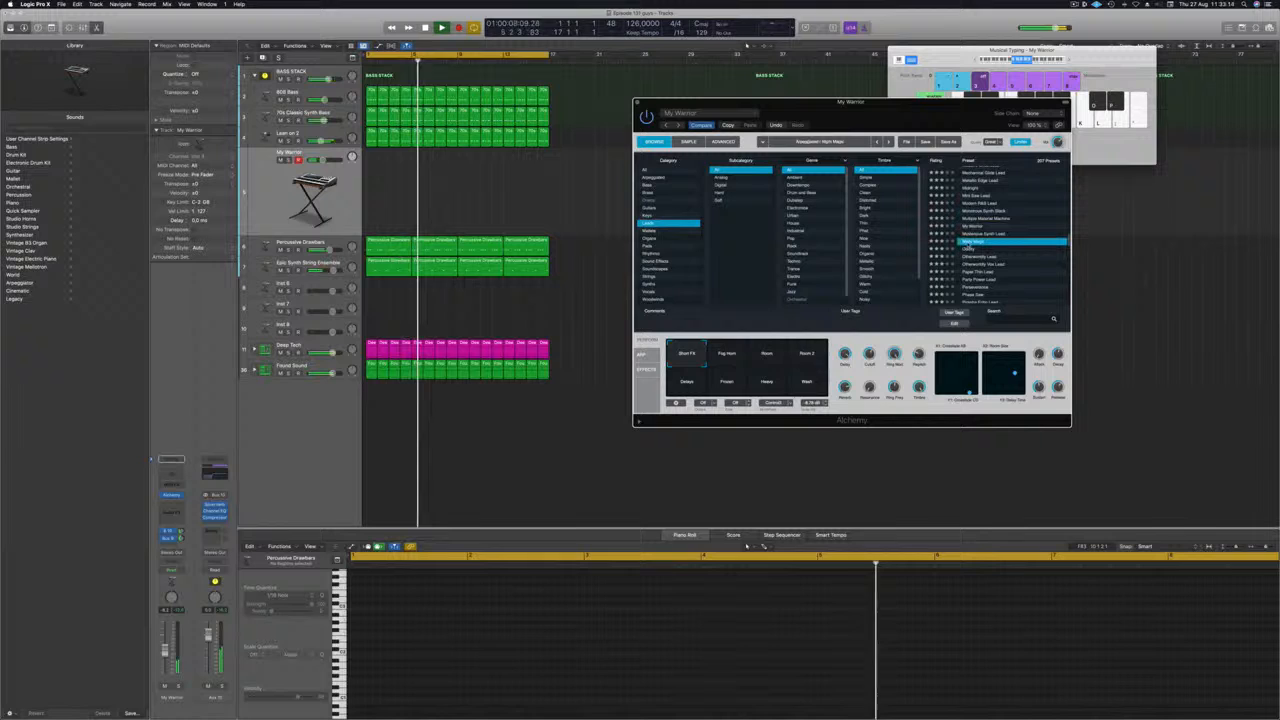
left_click(968, 249)
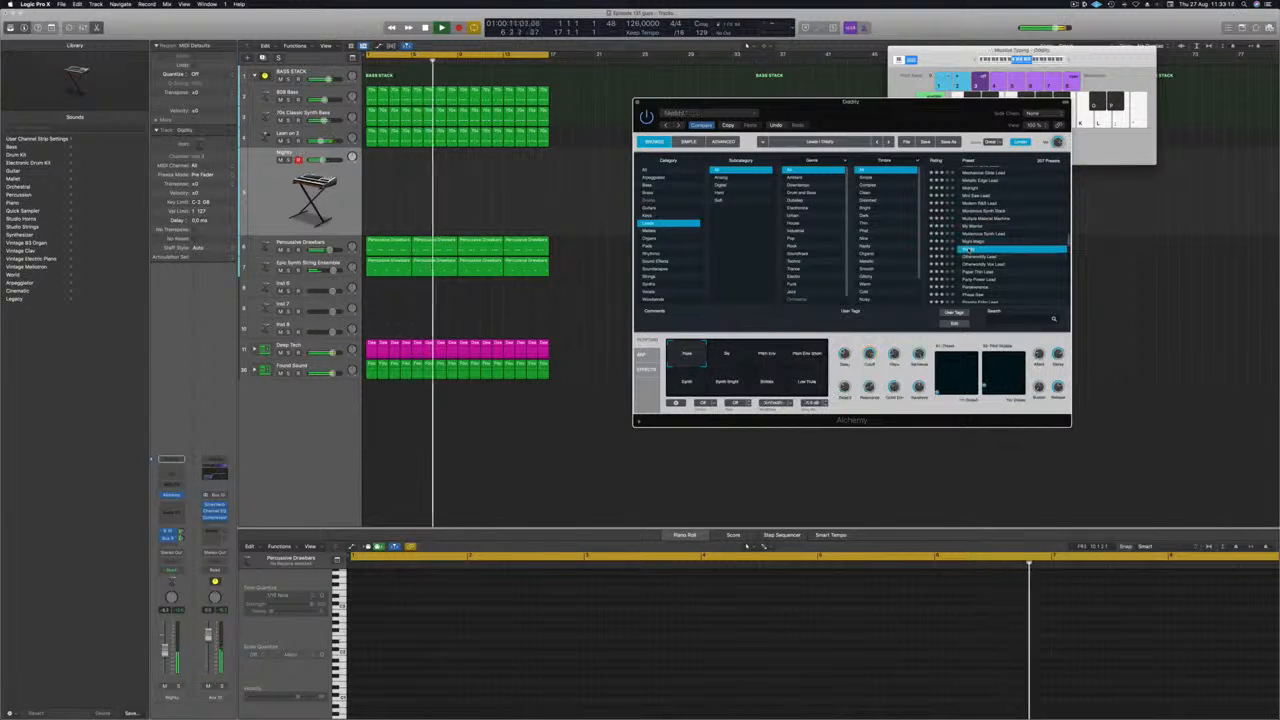
Load the Otherworldly Lead preset and try it in a higher and a lower Musical Typing octave range.
scroll(1030, 229, "down", 2)
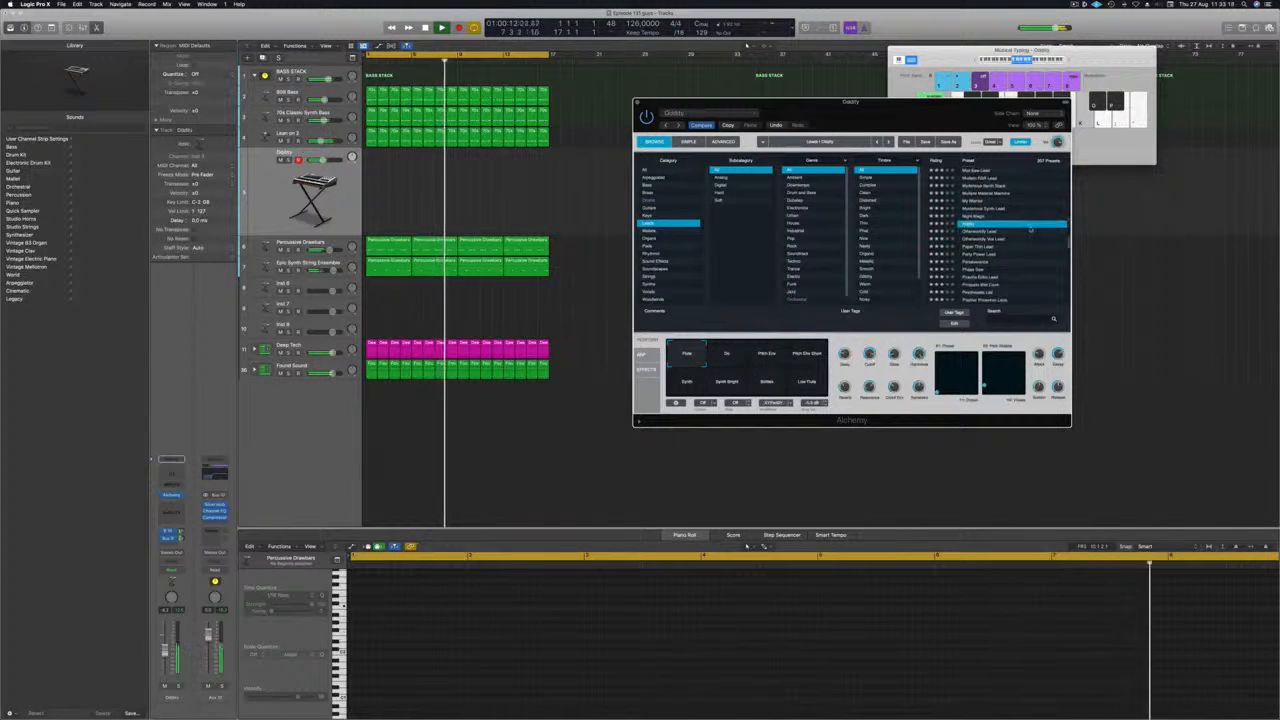
left_click(968, 231)
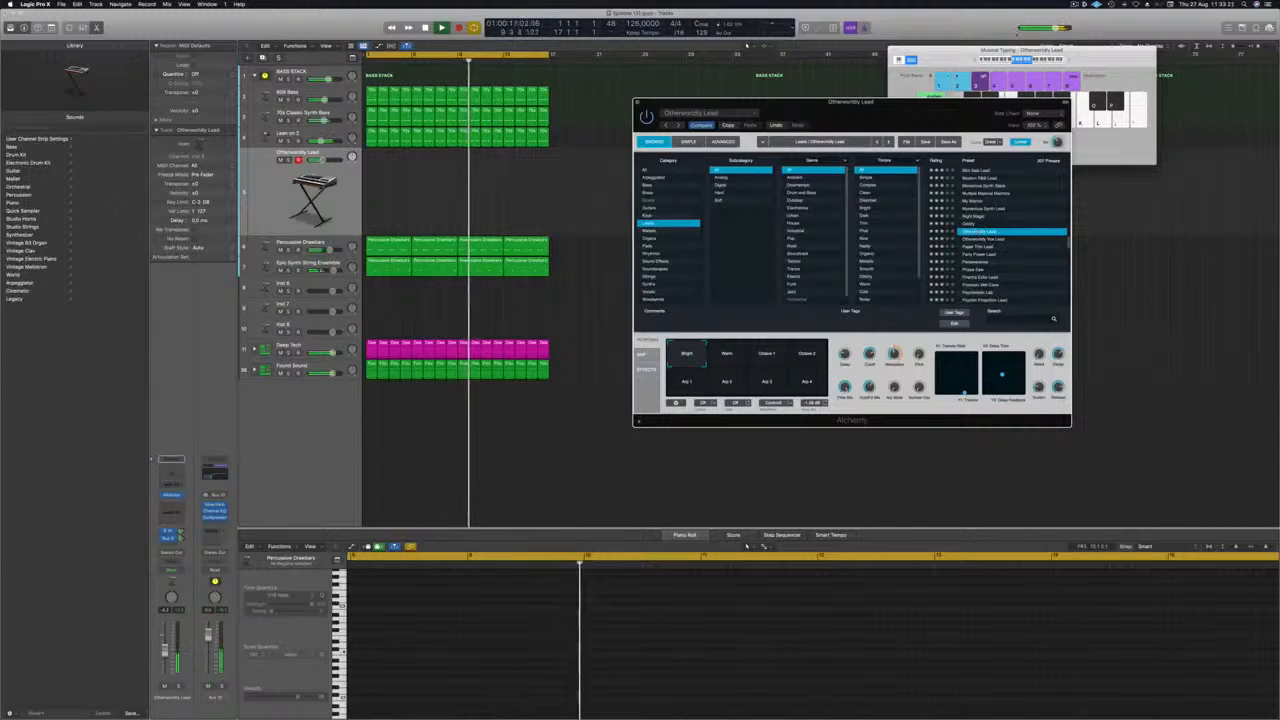
left_click(1034, 61)
left_click(1032, 61)
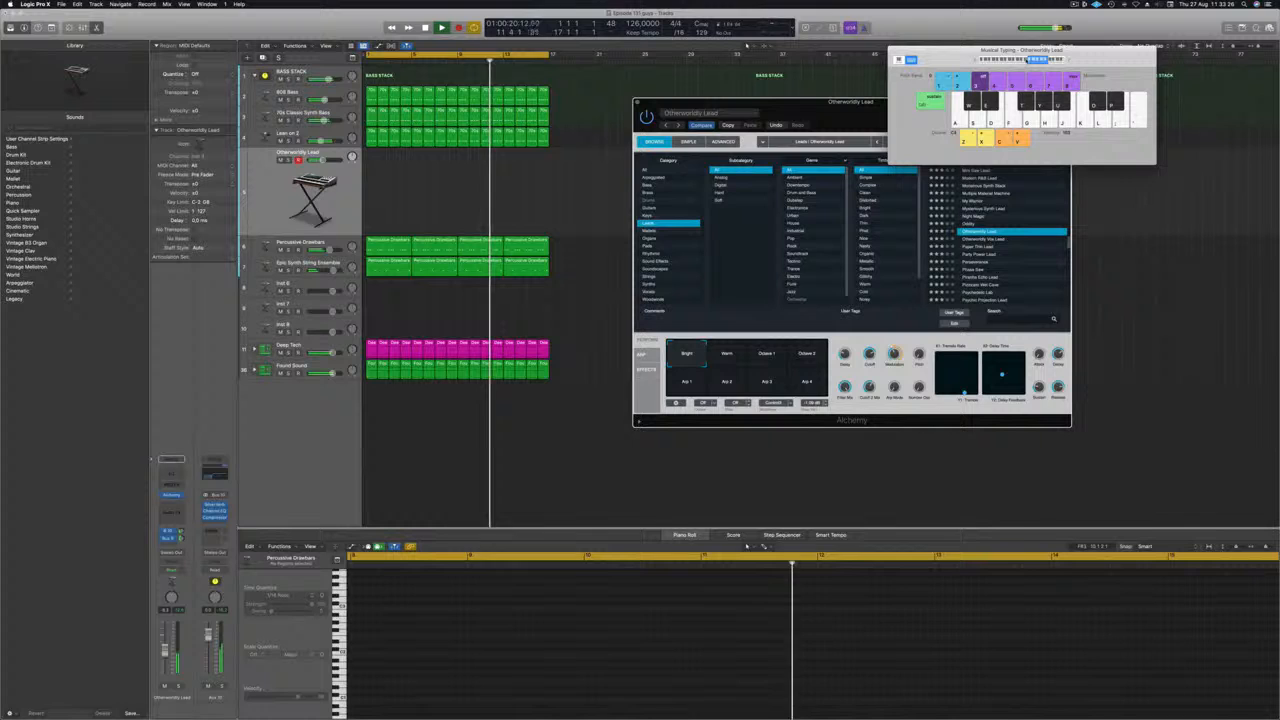
left_click(1013, 61)
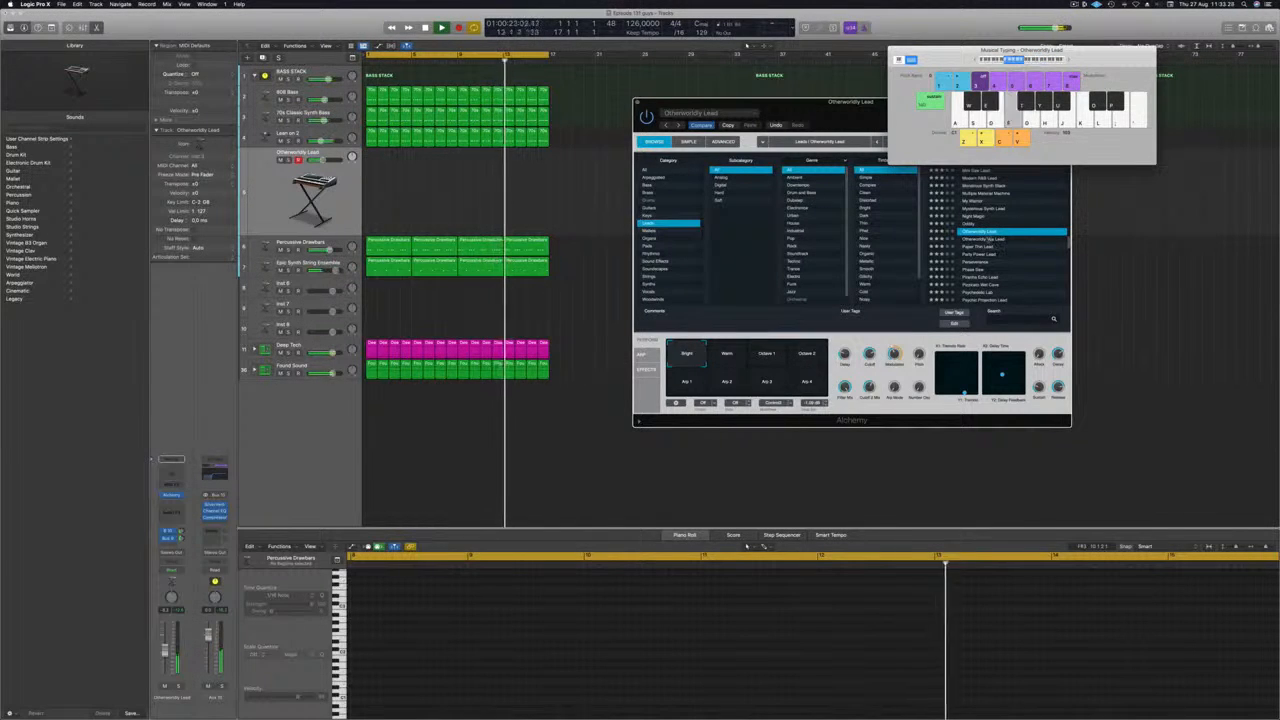
Audition the Otherworldly Vox Lead, Paper Thin Lead, Party Power Lead and Perseverance presets in Alchemy.
left_click(988, 241)
left_click(988, 240)
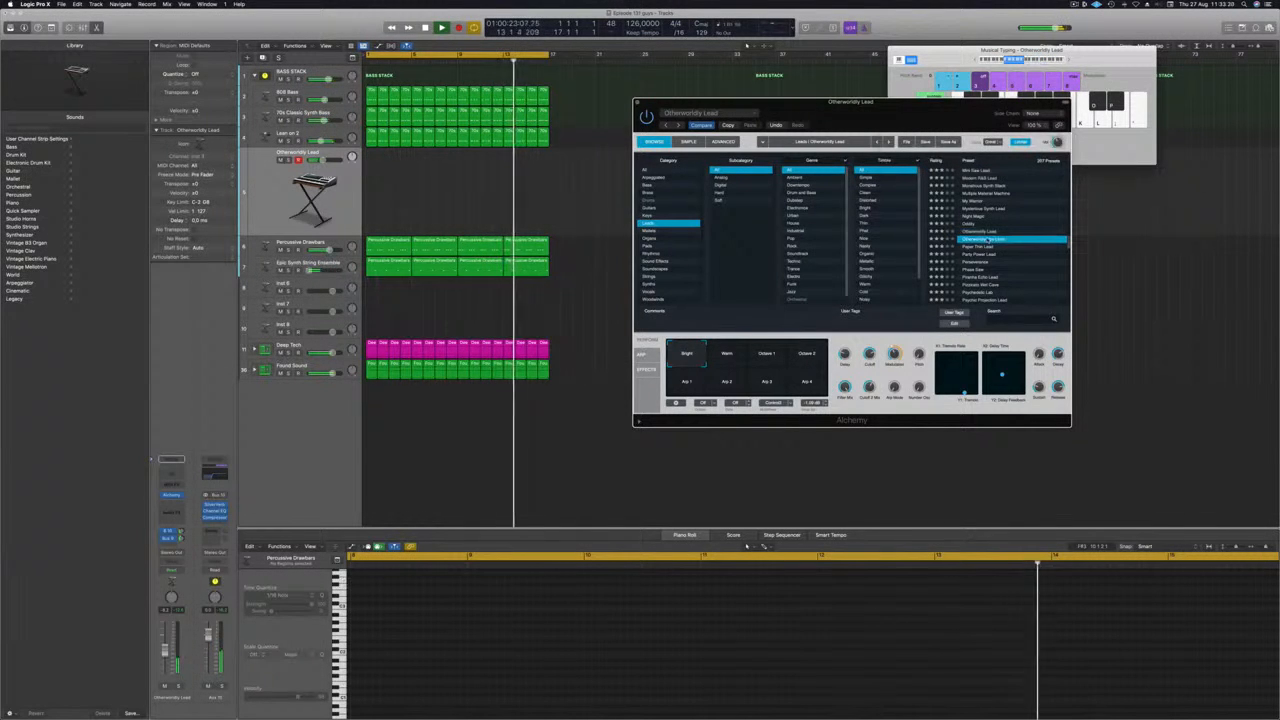
left_click(977, 247)
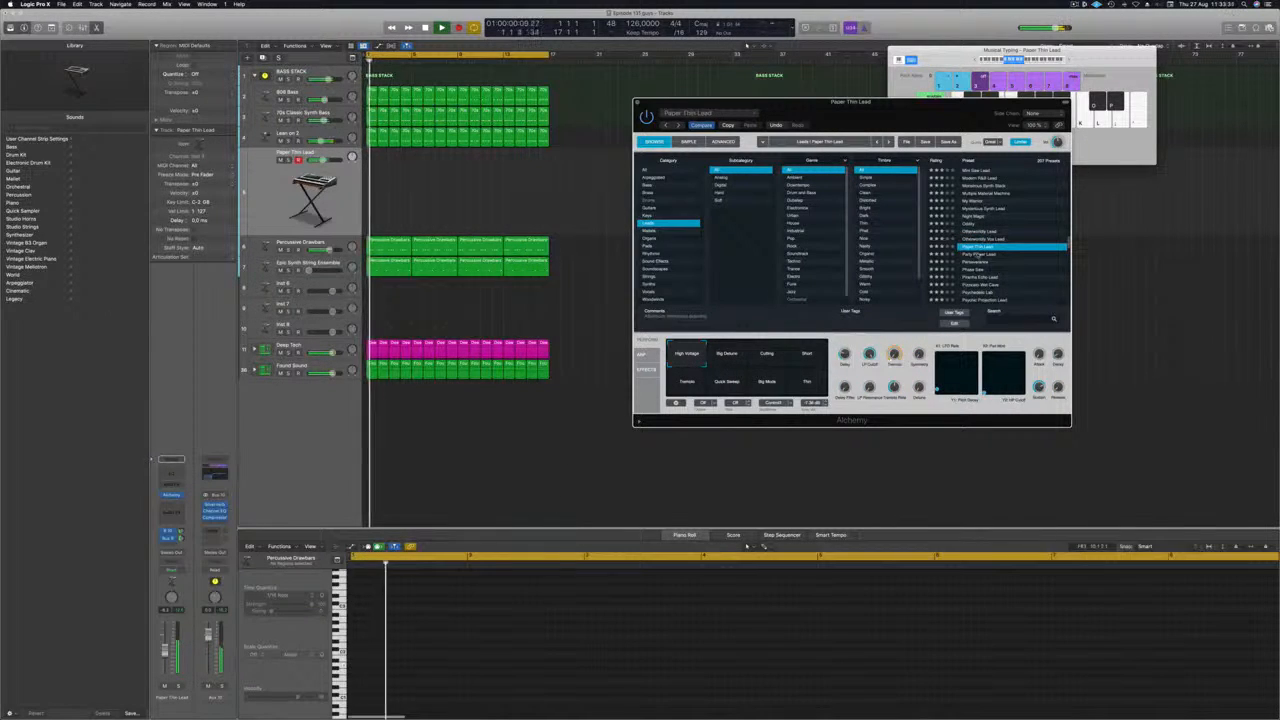
left_click(977, 255)
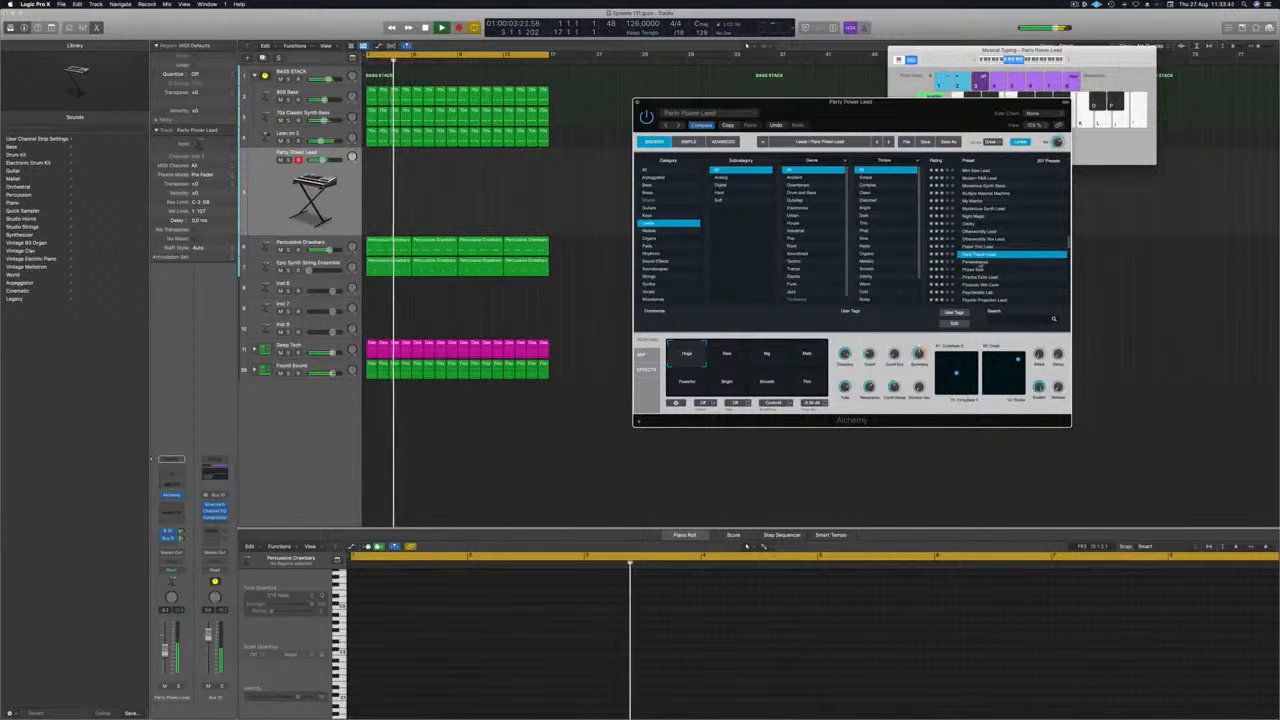
left_click(977, 262)
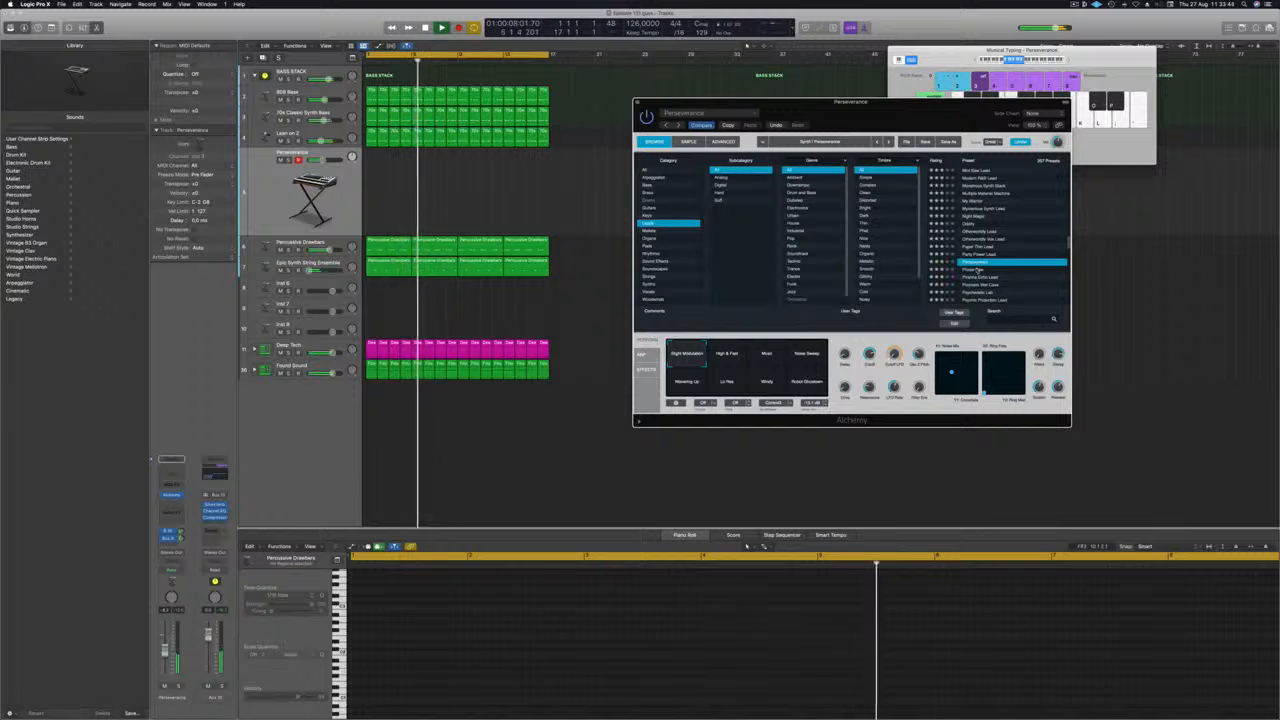
Load the Phase Saw preset, raise its channel volume slightly and shift the Musical Typing range to a higher octave.
left_click(977, 270)
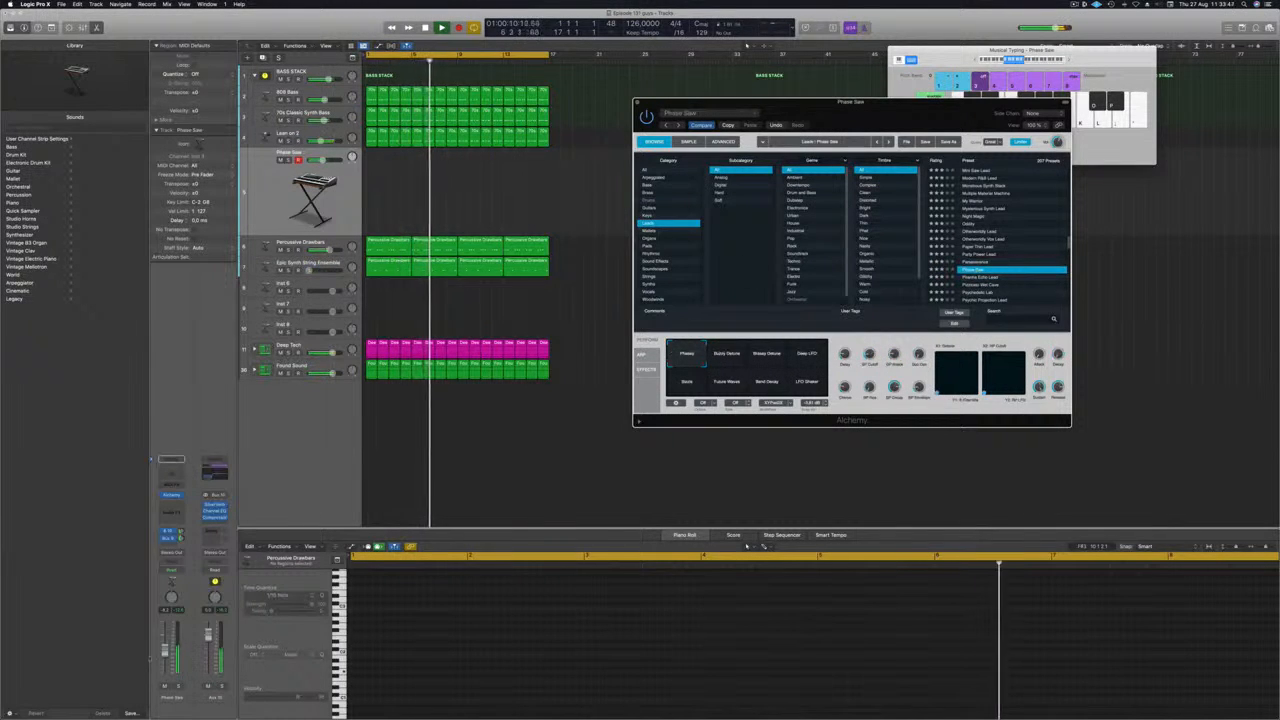
left_click_drag(166, 651, 166, 645)
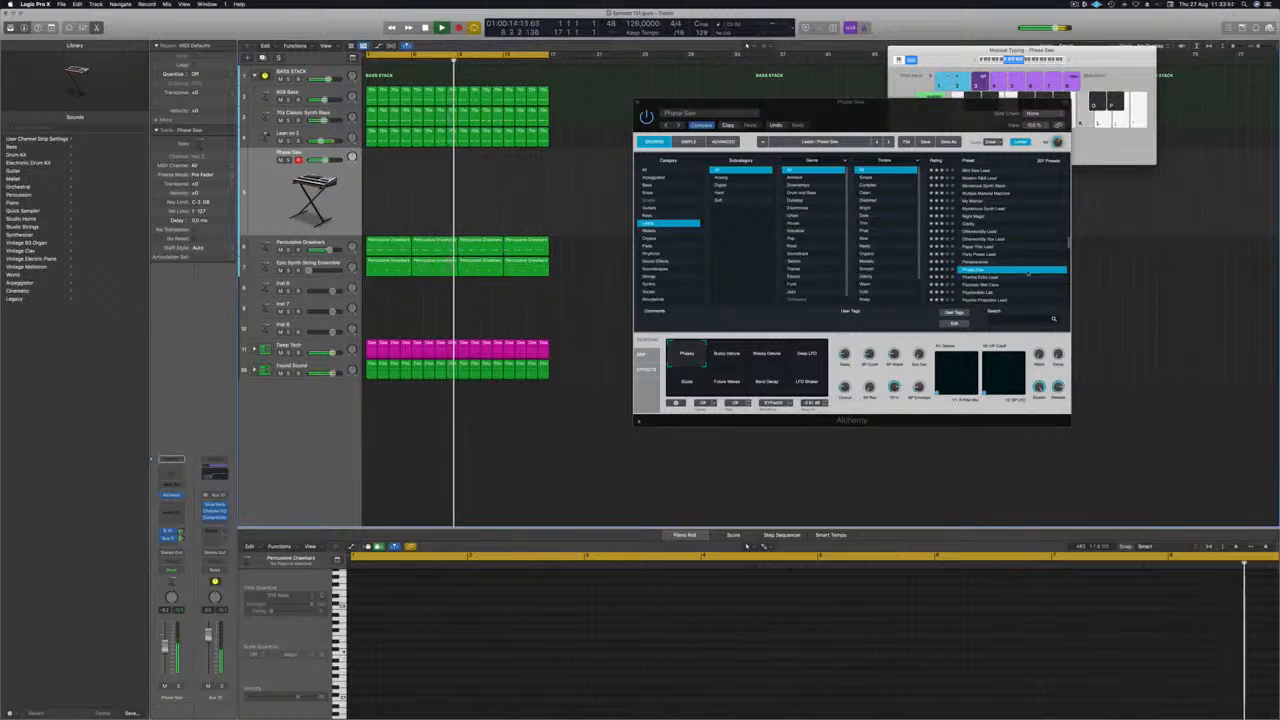
left_click(1021, 59)
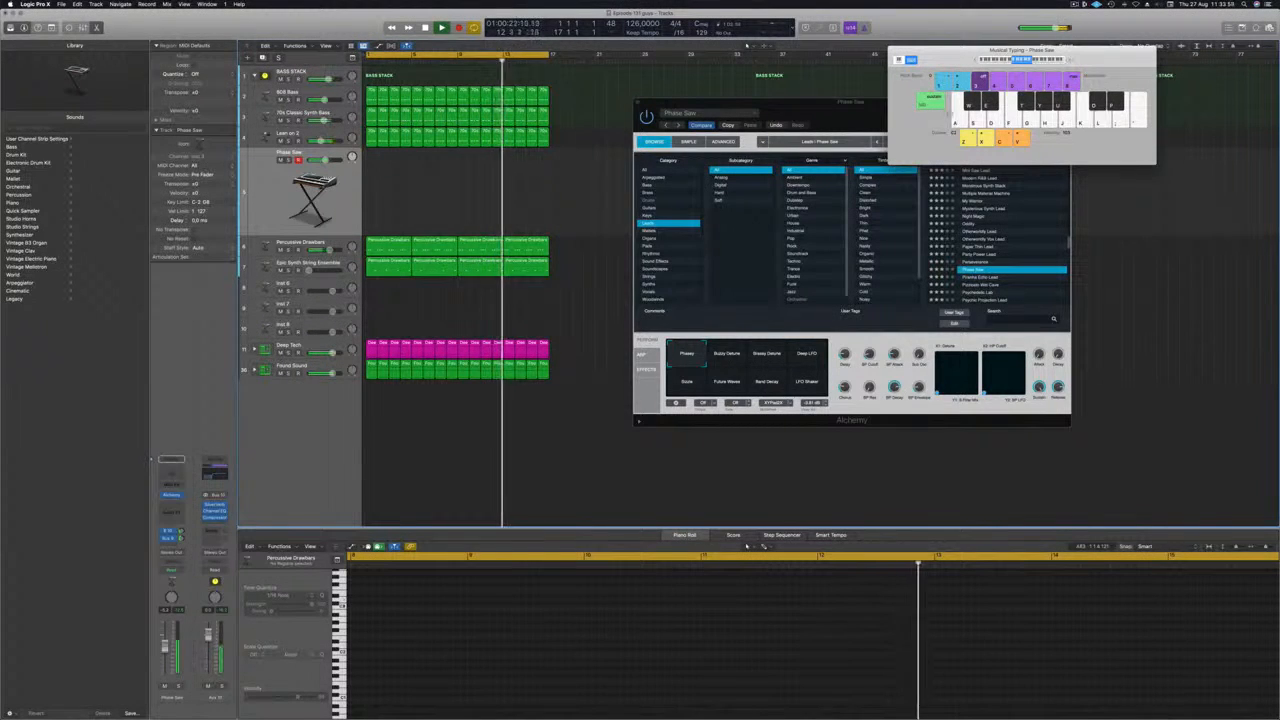
Try several Phase Saw performance variations, including Deep LFO and LFO Shaker, and return to Phasey.
left_click(728, 355)
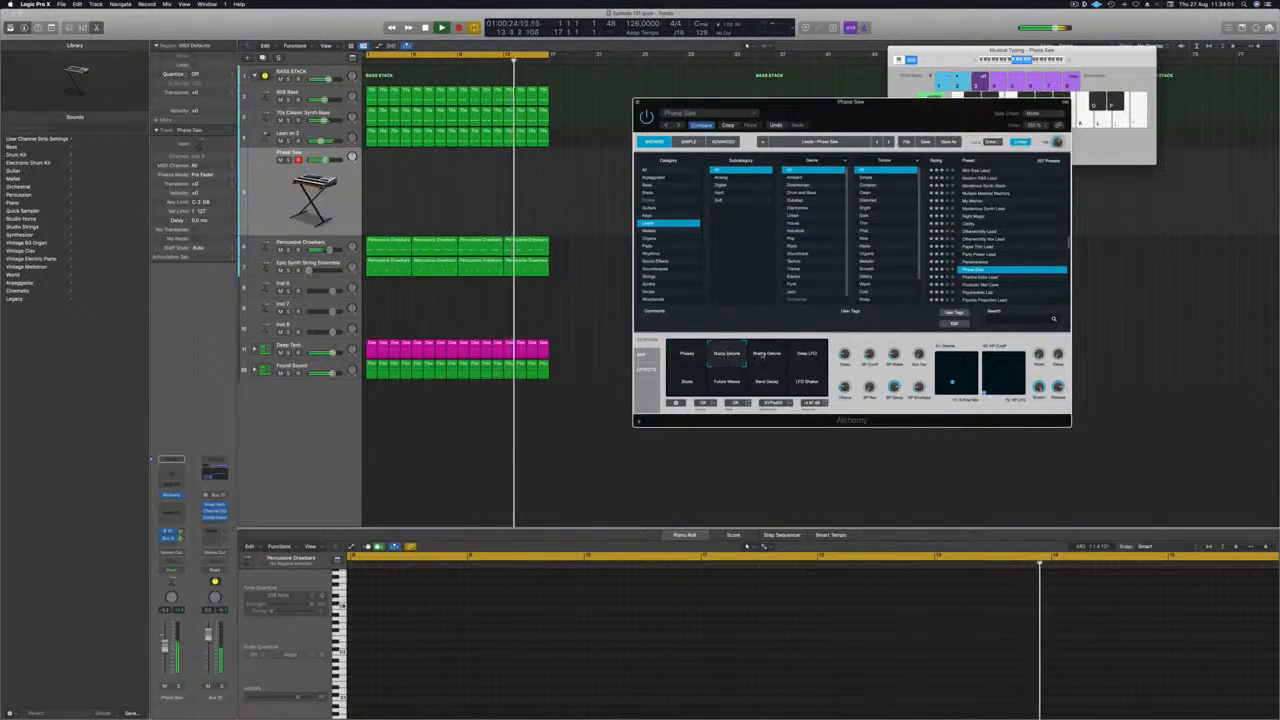
left_click(767, 356)
left_click(806, 354)
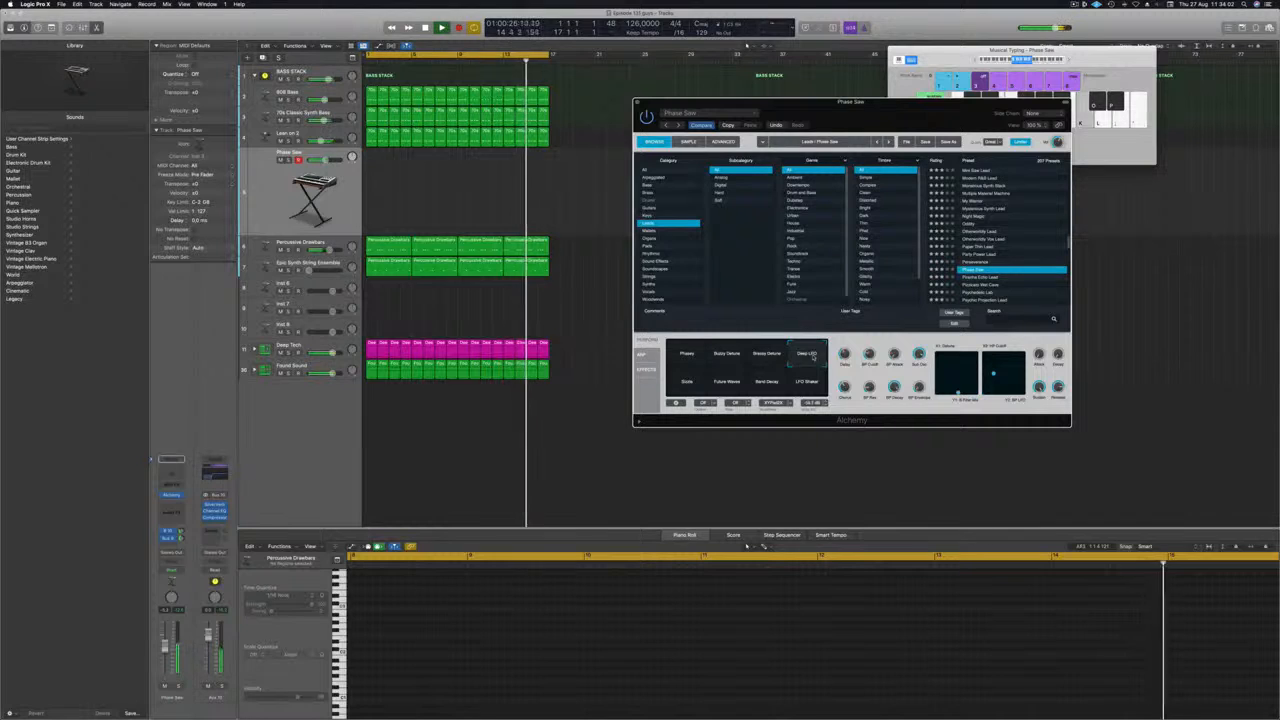
left_click(727, 381)
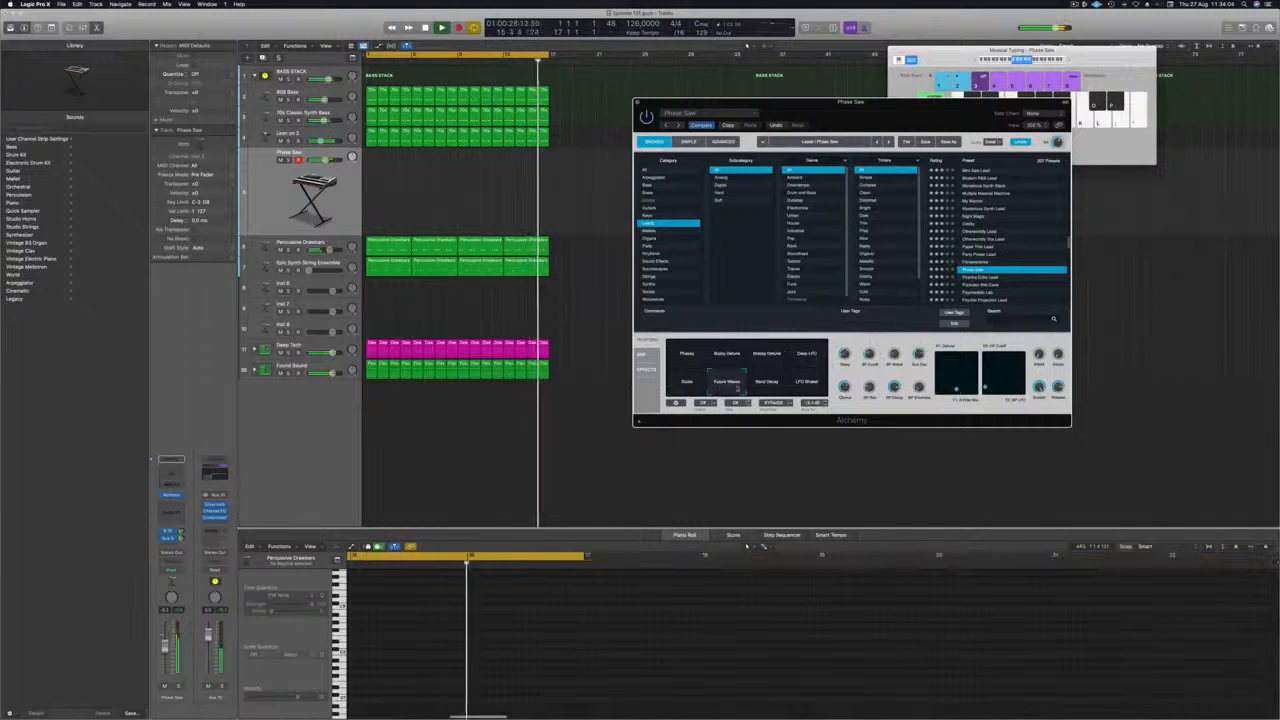
left_click(685, 355)
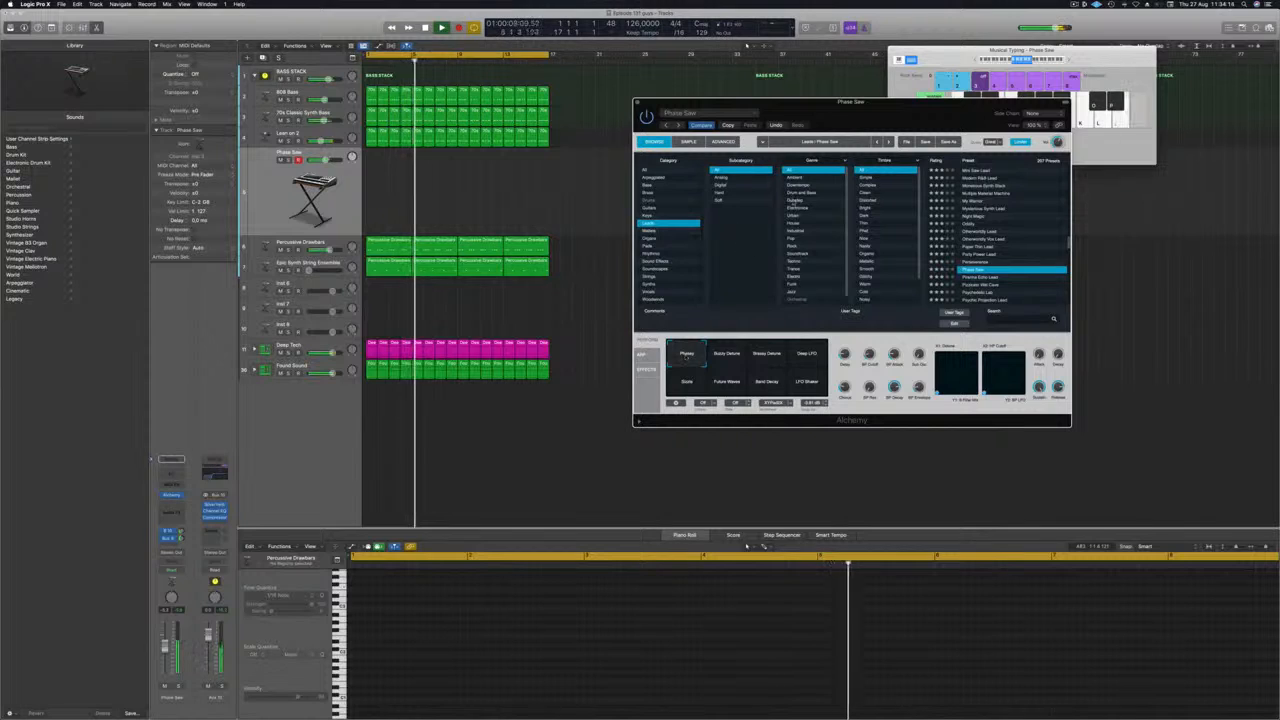
Shift the Musical Typing range to a higher octave and record a short-note lead melody on the Phase Saw track from bar 2 to about bar 16.
left_click(1069, 59)
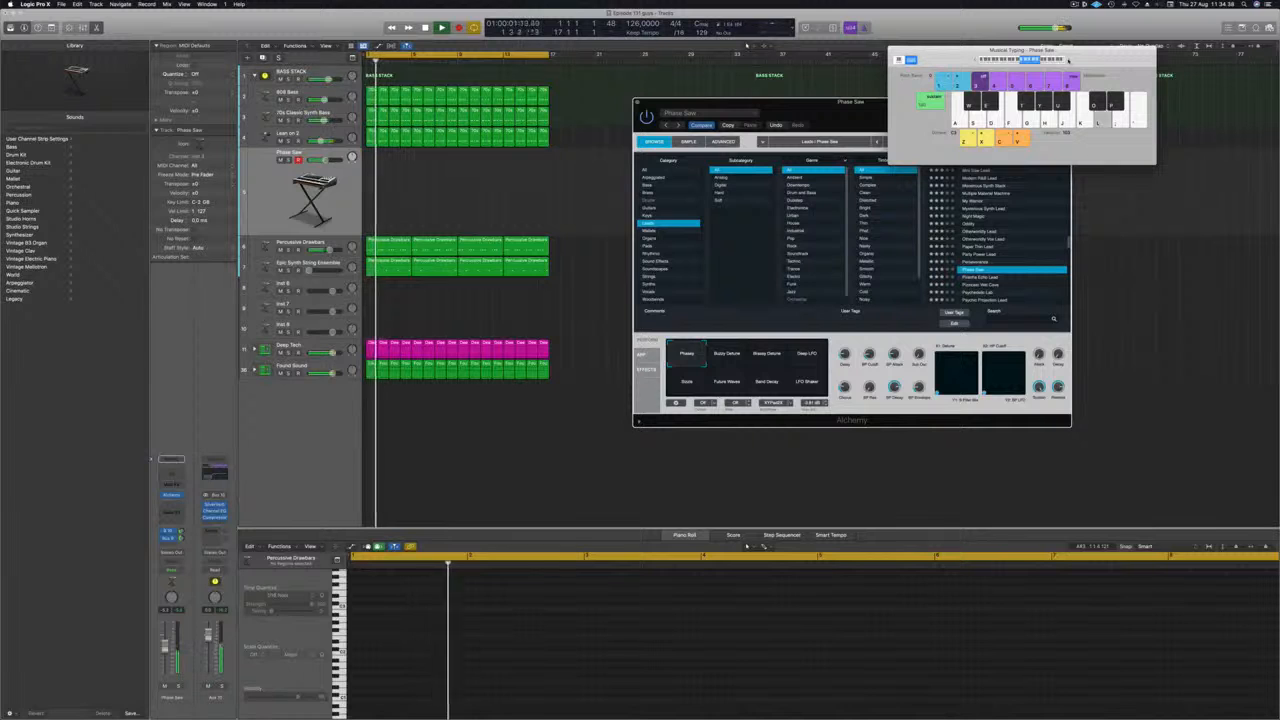
key("r")
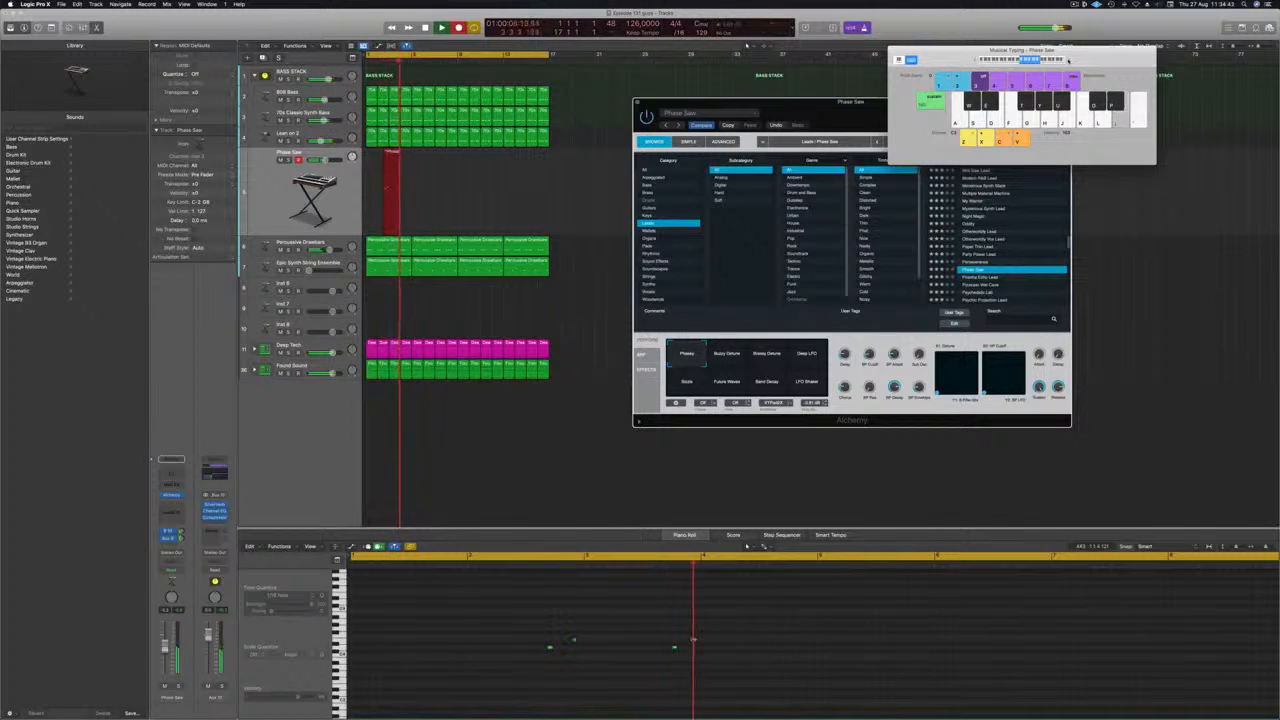
key("s")
key("d")
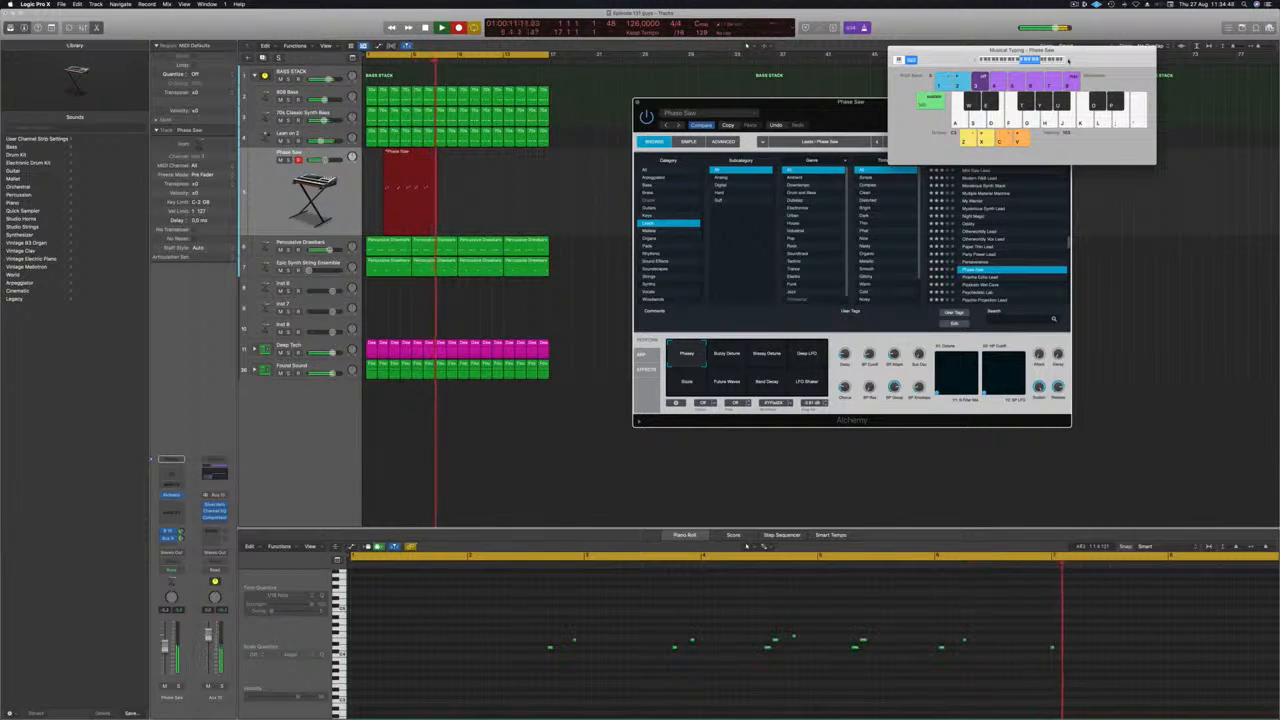
key("l")
key("semicolon")
key("apostrophe")
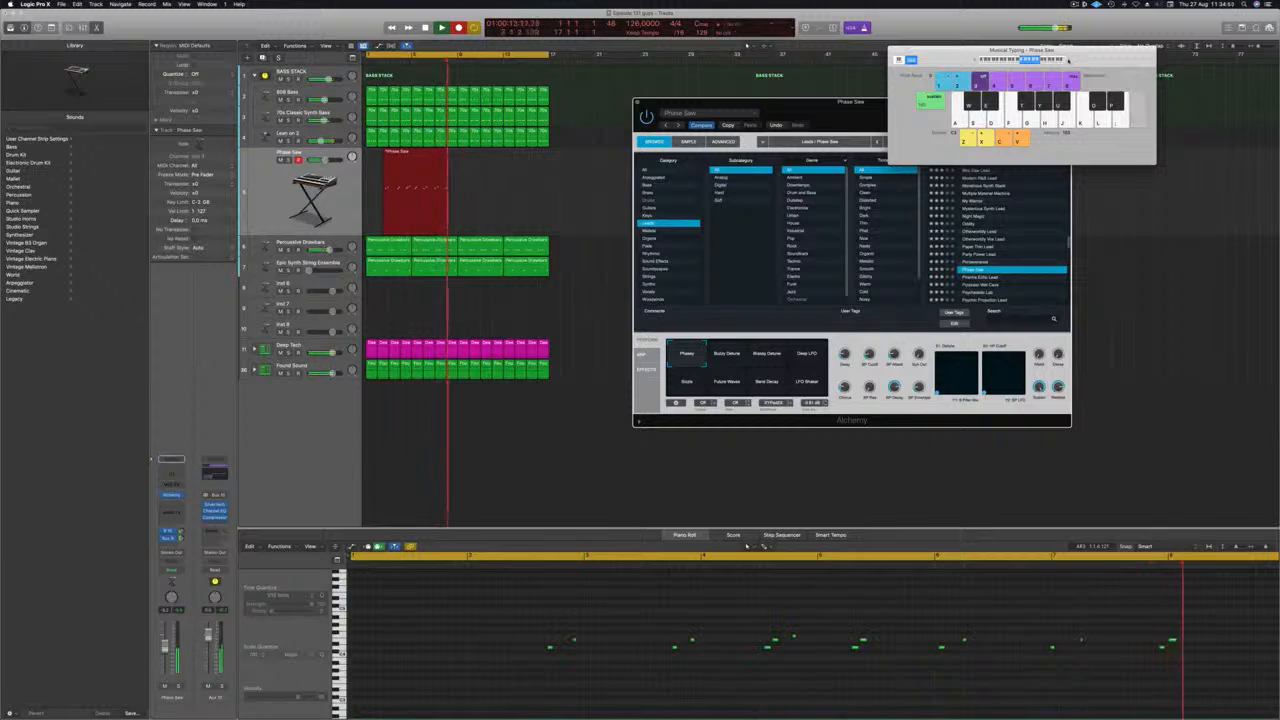
key("h")
key("g")
key("f")
key("d")
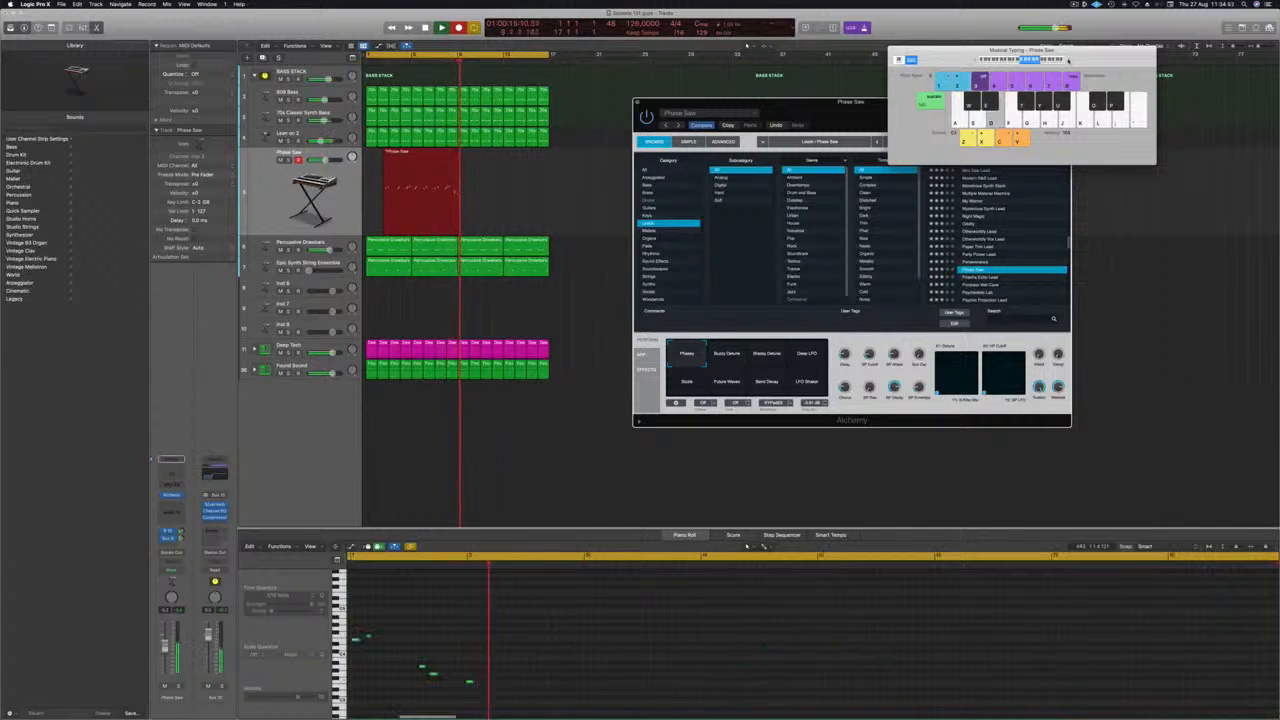
key("l")
key("semicolon")
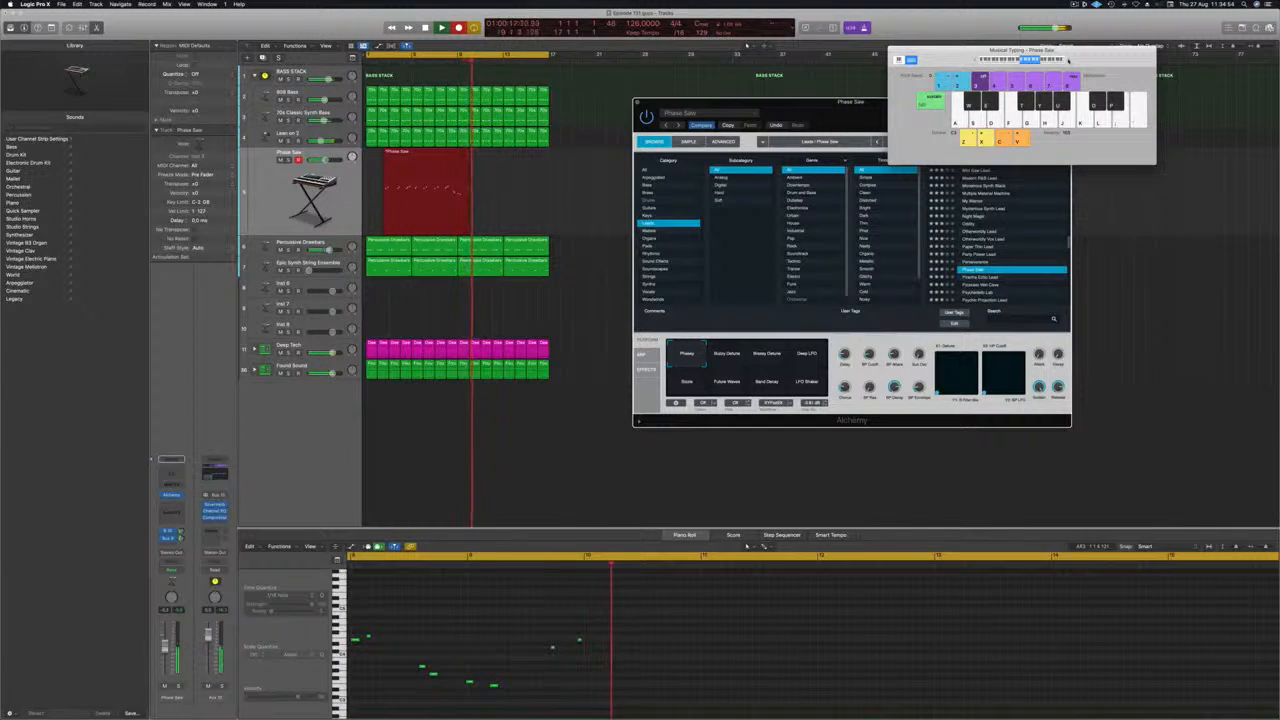
key("l")
key("semicolon")
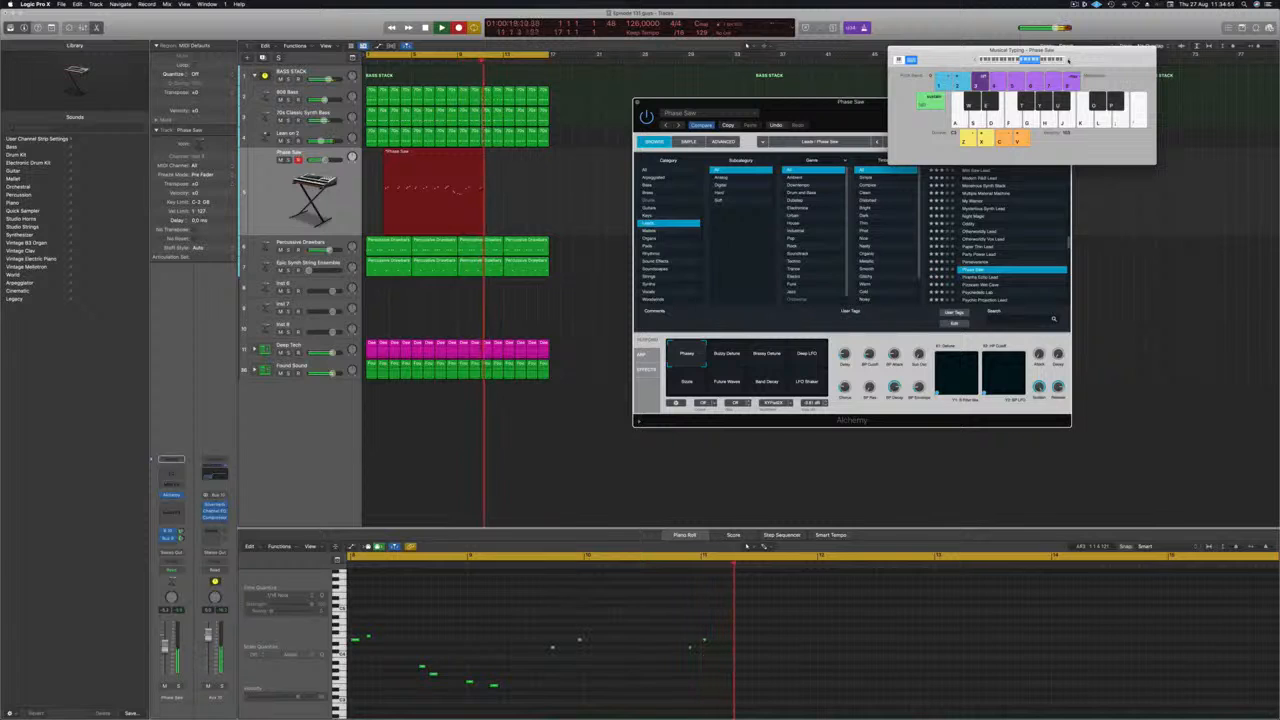
key("semicolon")
key("apostrophe")
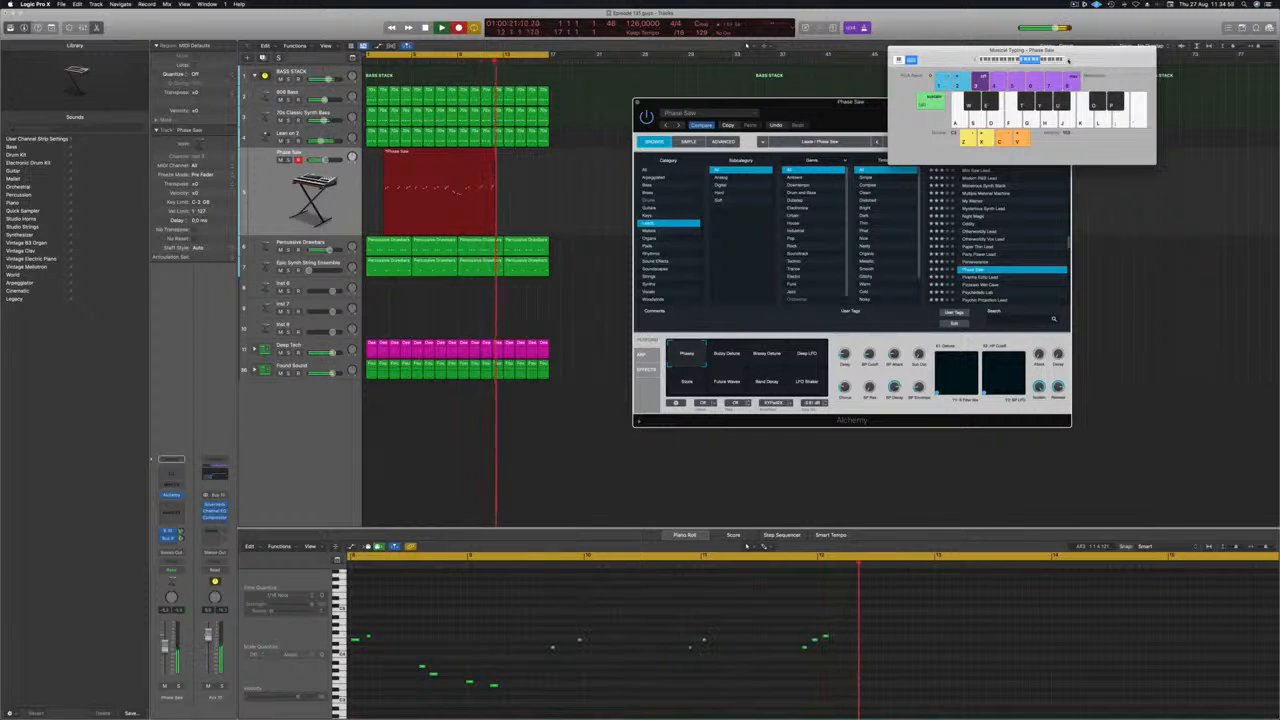
key("l")
key("semicolon")
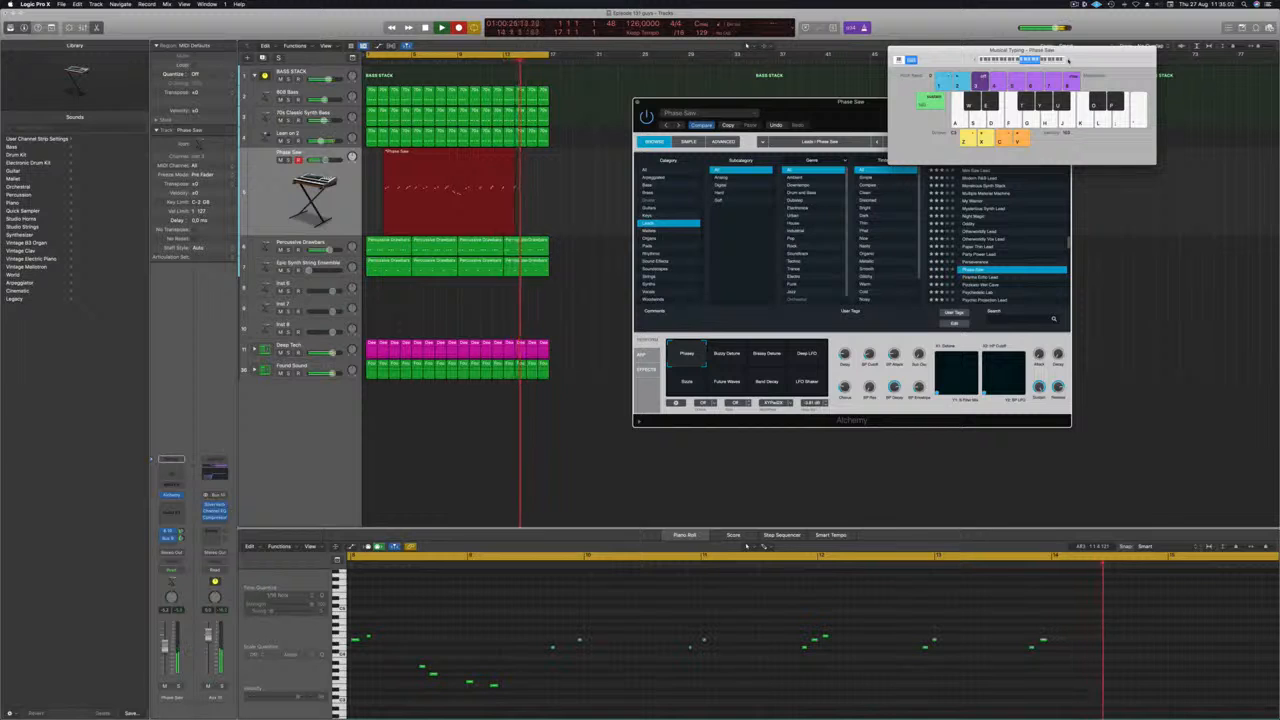
key("l")
key("semicolon")
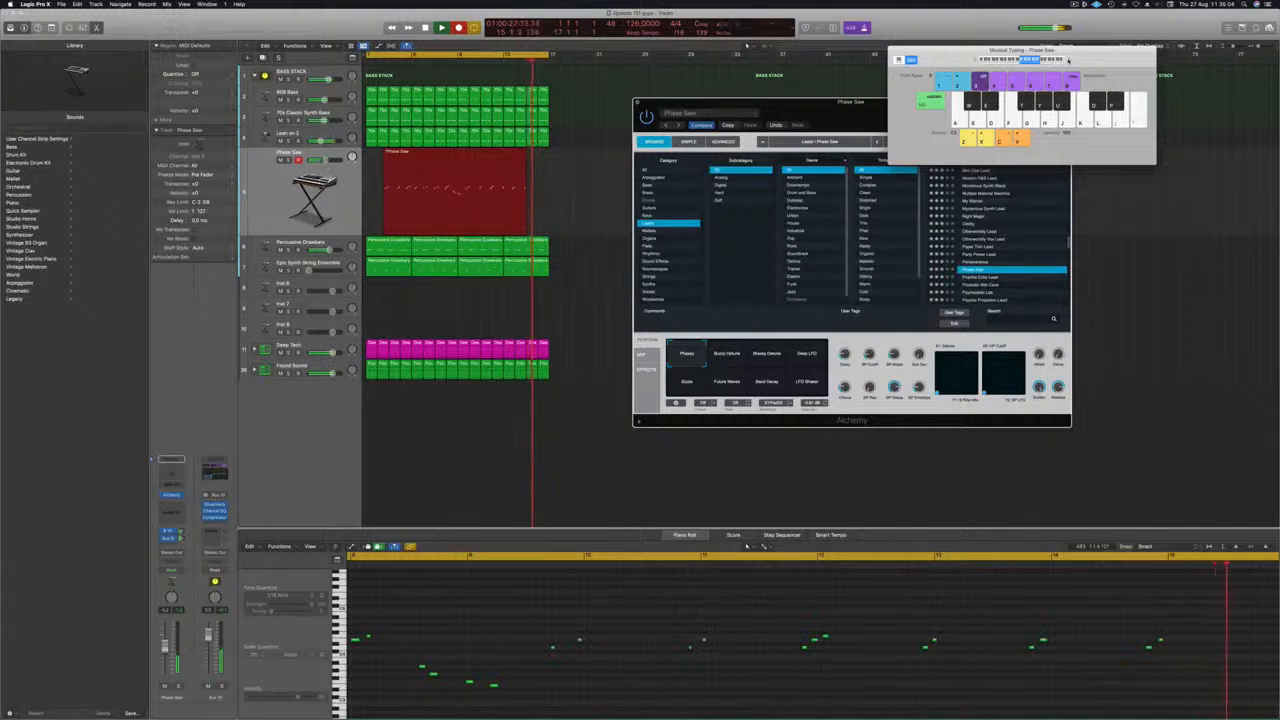
key("space")
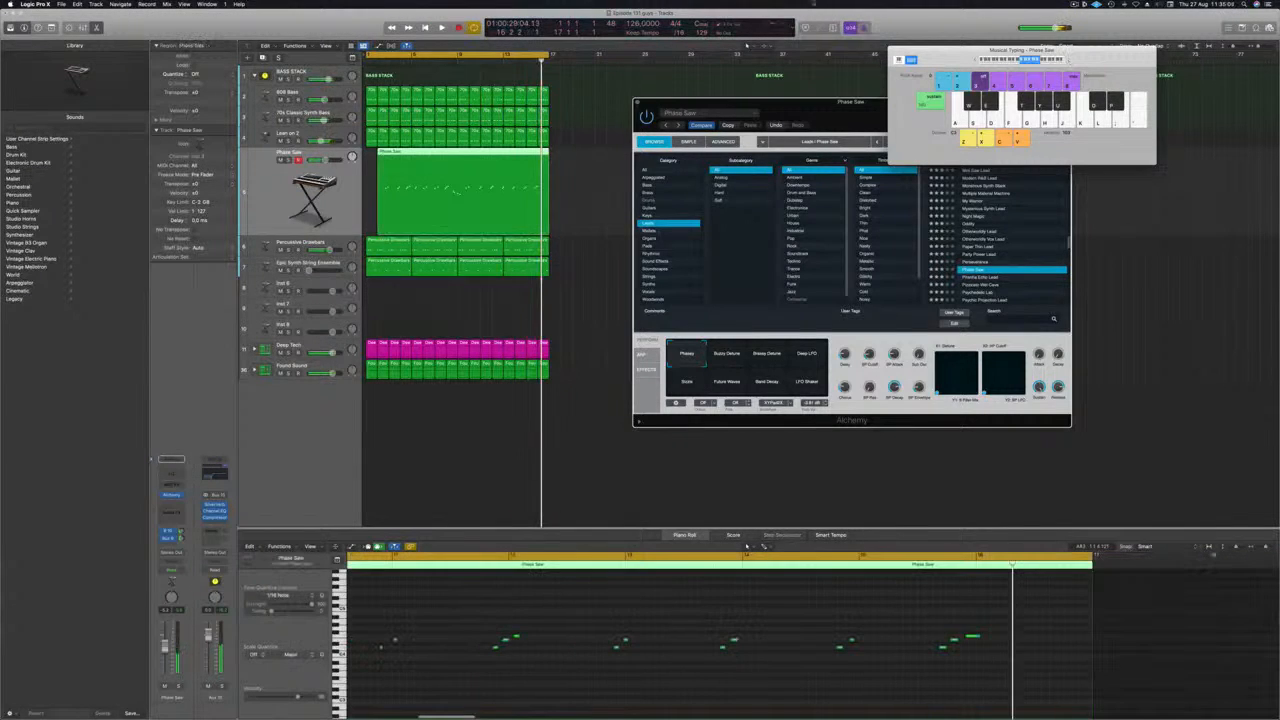
Remove the part of the Phase Saw recording before bar 10 and move the remaining region to bar 1.
key("Return")
key("space")
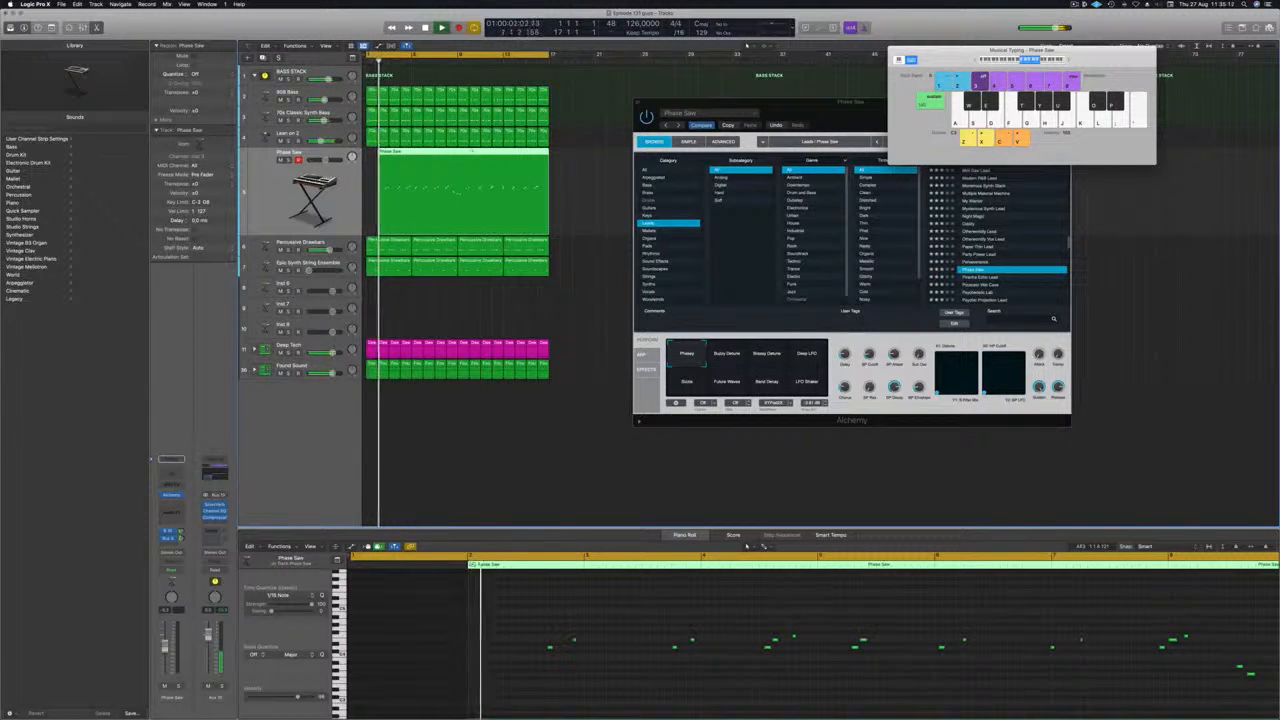
double_click(469, 153, "super")
left_click(455, 154)
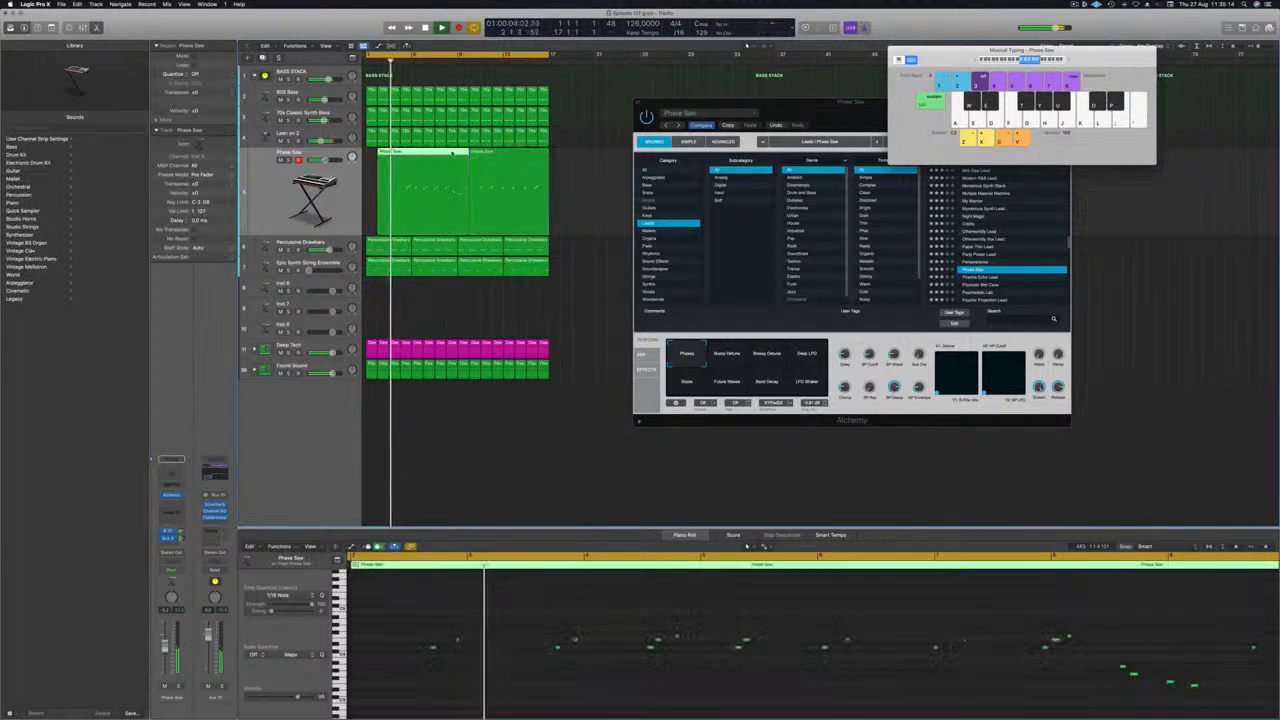
key("Delete")
key("Delete")
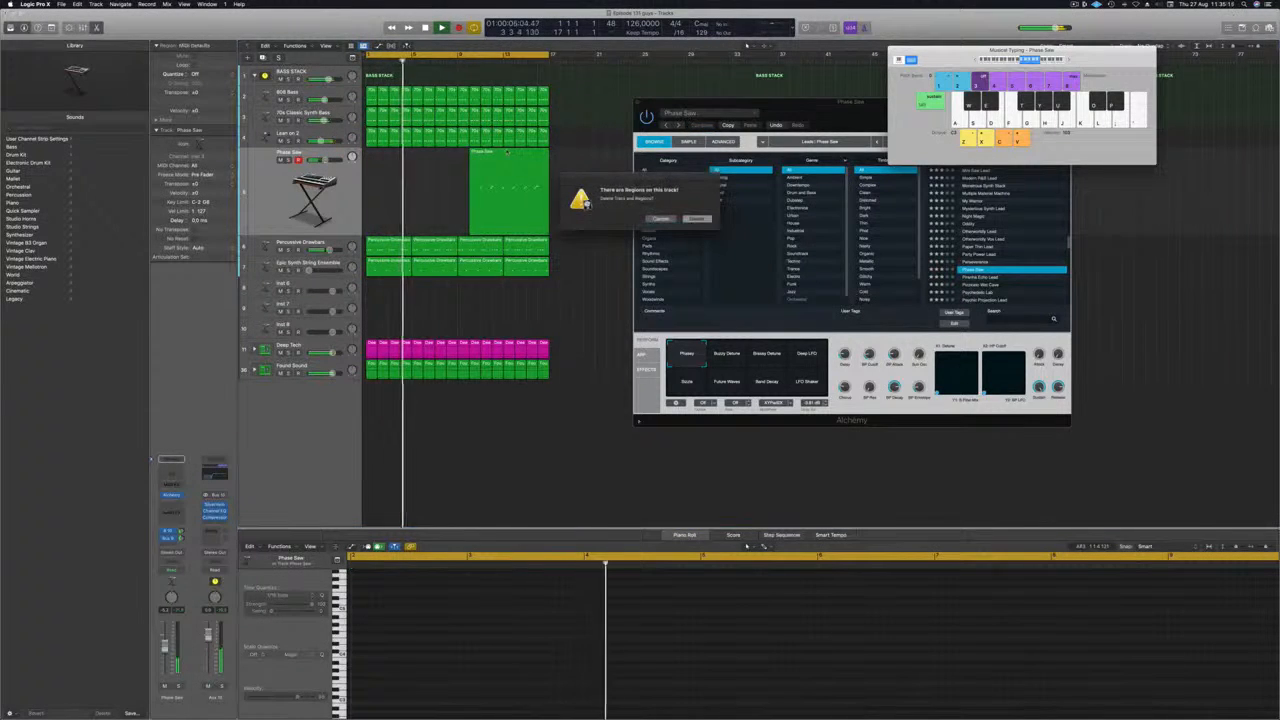
key("Escape")
left_click_drag(488, 215, 385, 216)
key("Return")
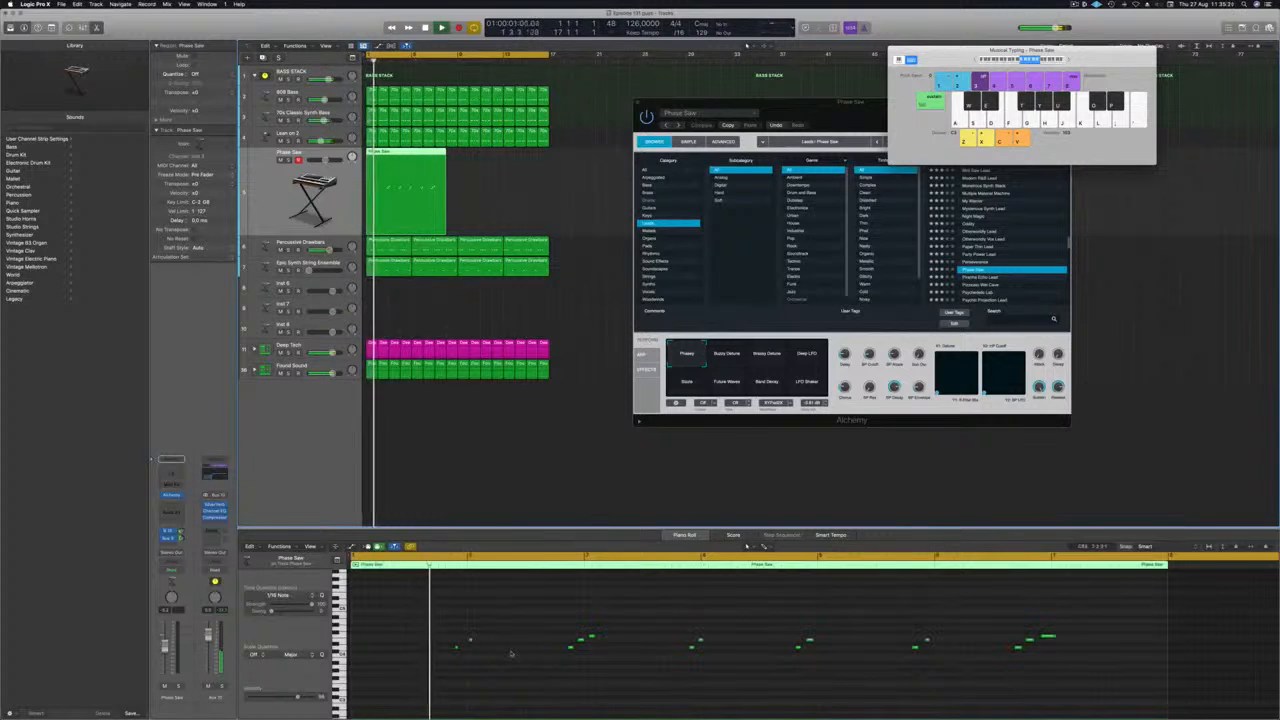
Quantize the Phase Saw region's notes to 1/16 and shift them all about an eighth note earlier.
key("super+a")
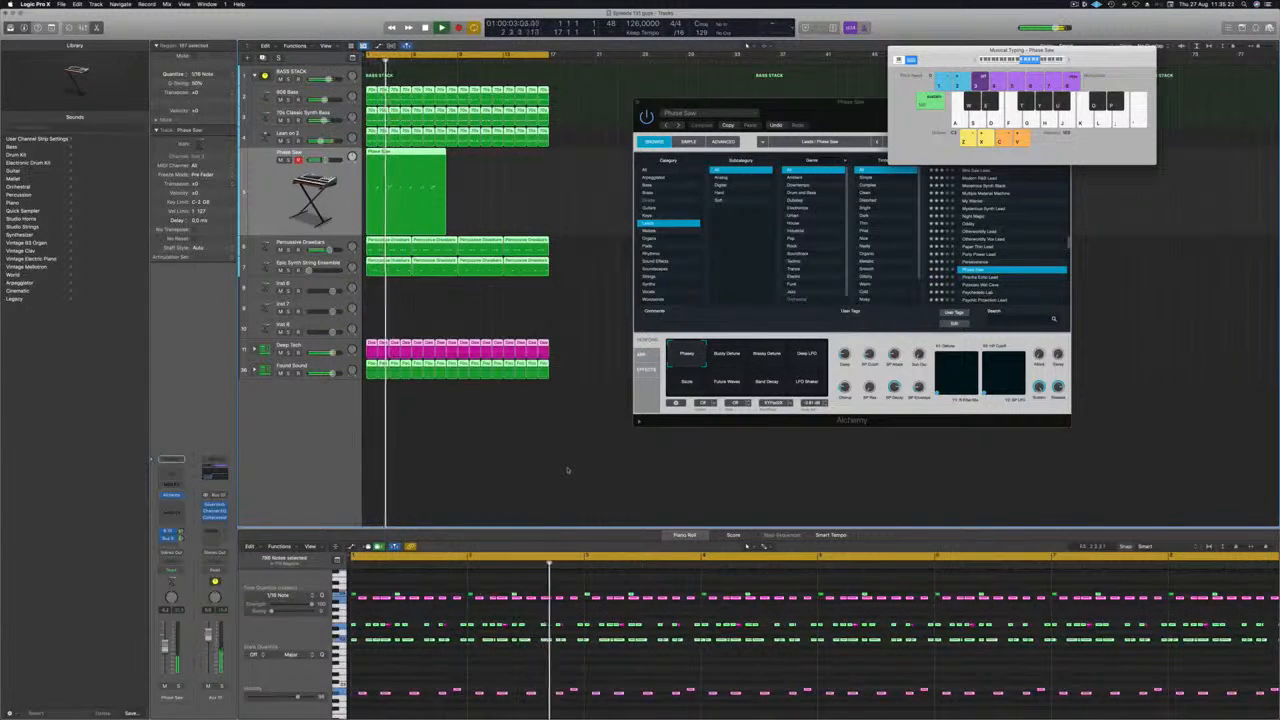
left_click(595, 271)
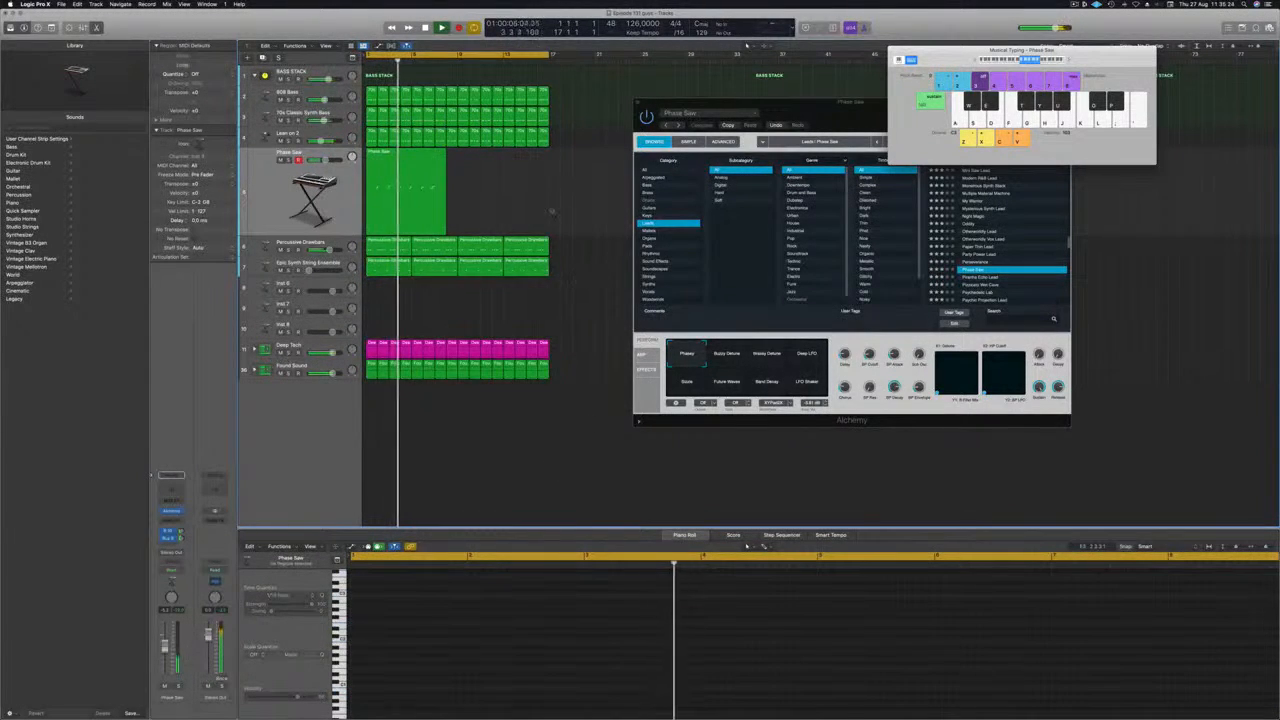
left_click(399, 212)
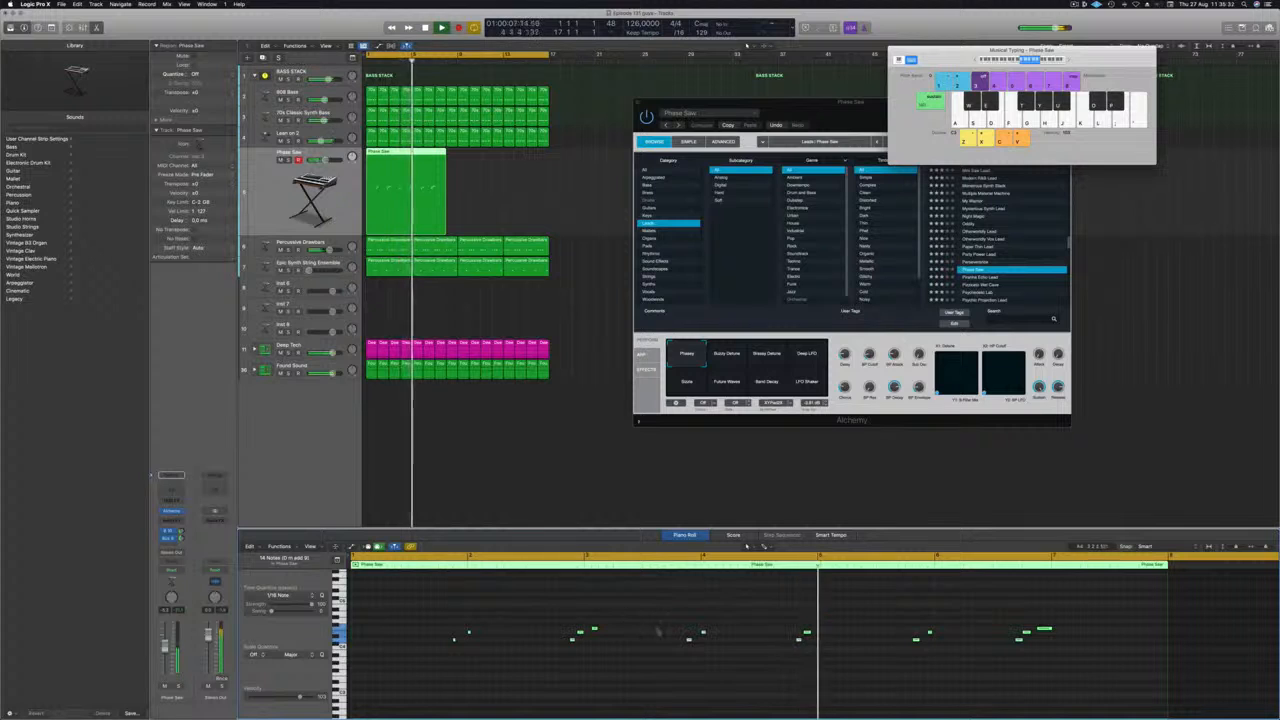
left_click_drag(449, 617, 1185, 658)
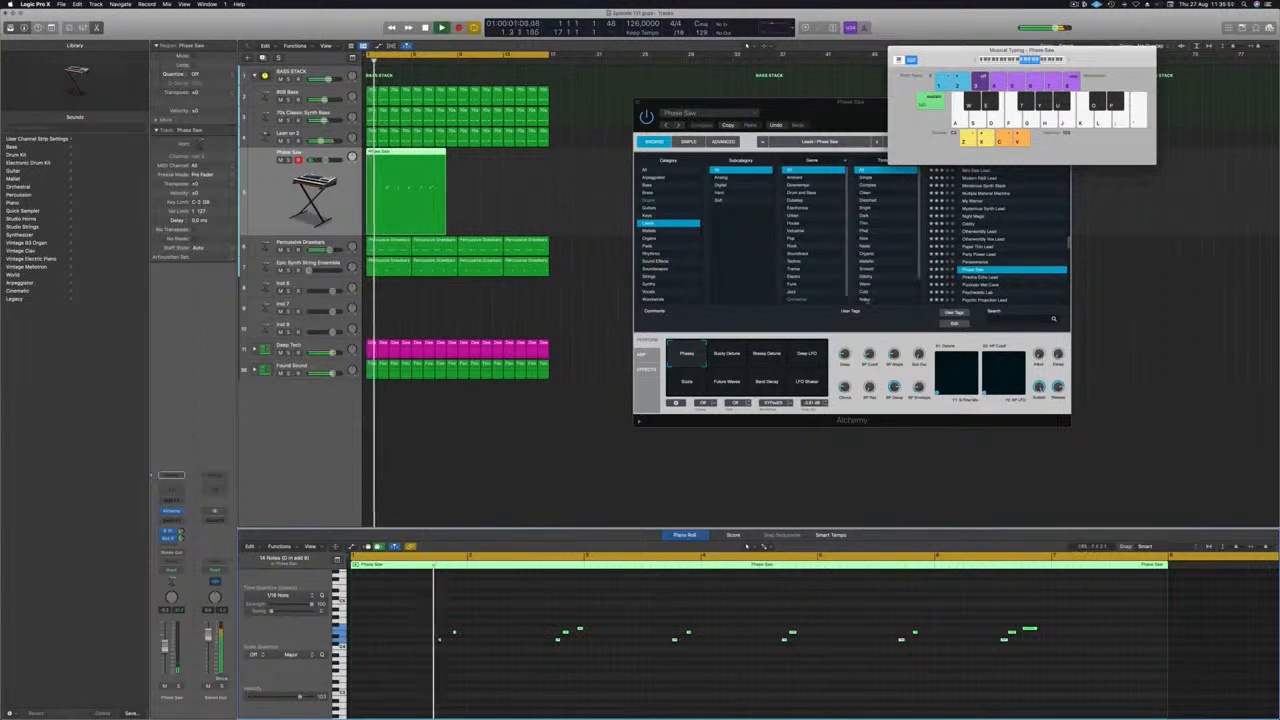
Split the Phase Saw region at bar 5, delete the second part and play the remaining four bars from the start.
double_click(414, 155, "super")
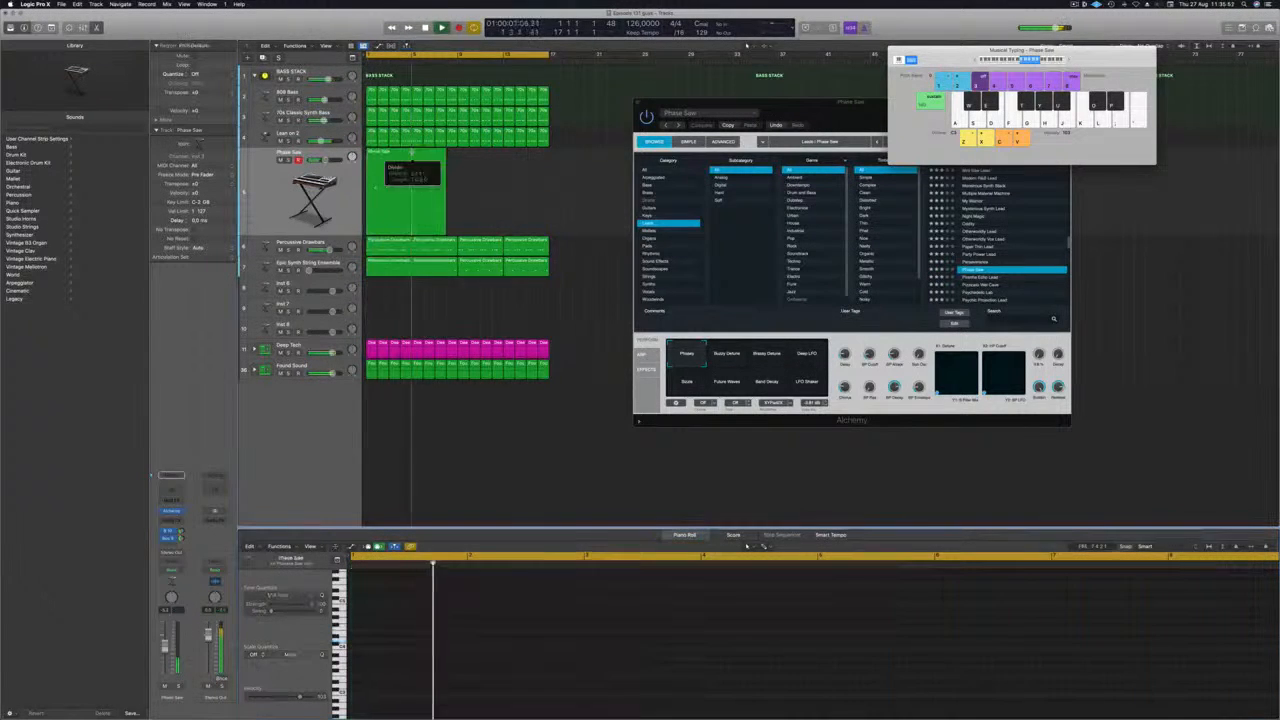
key("Delete")
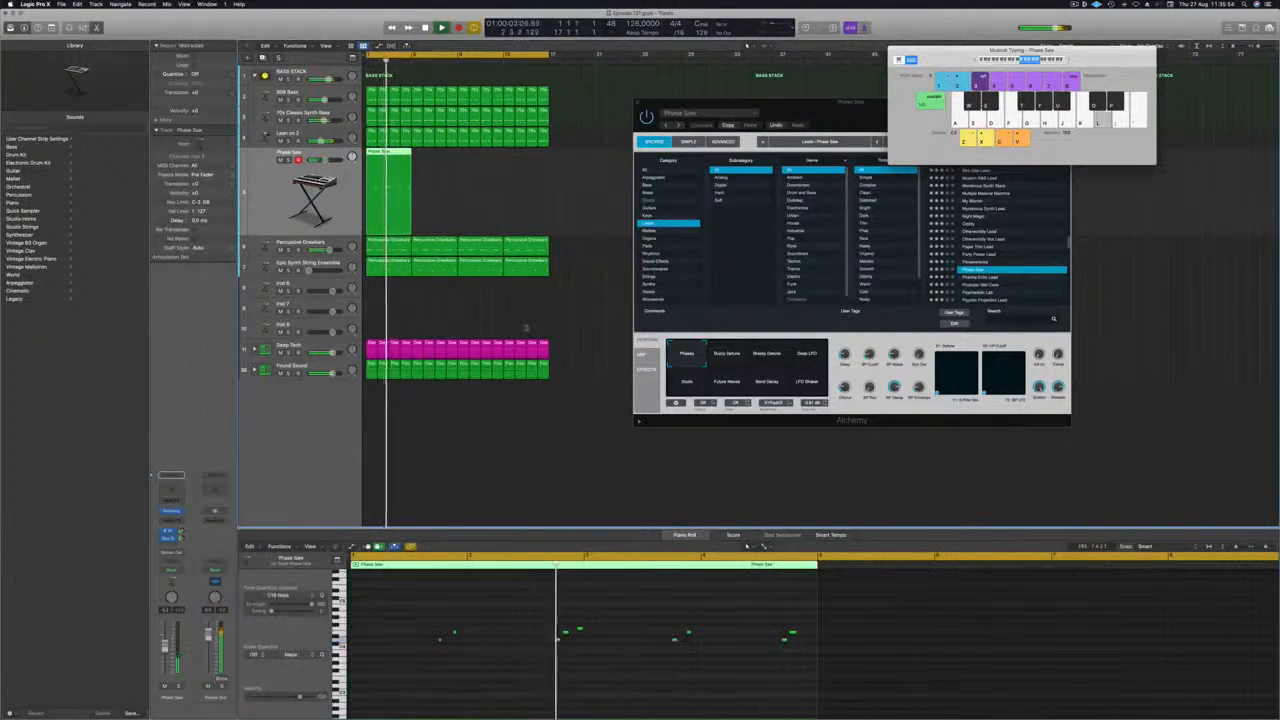
scroll(570, 669, "up", 5)
key("Return")
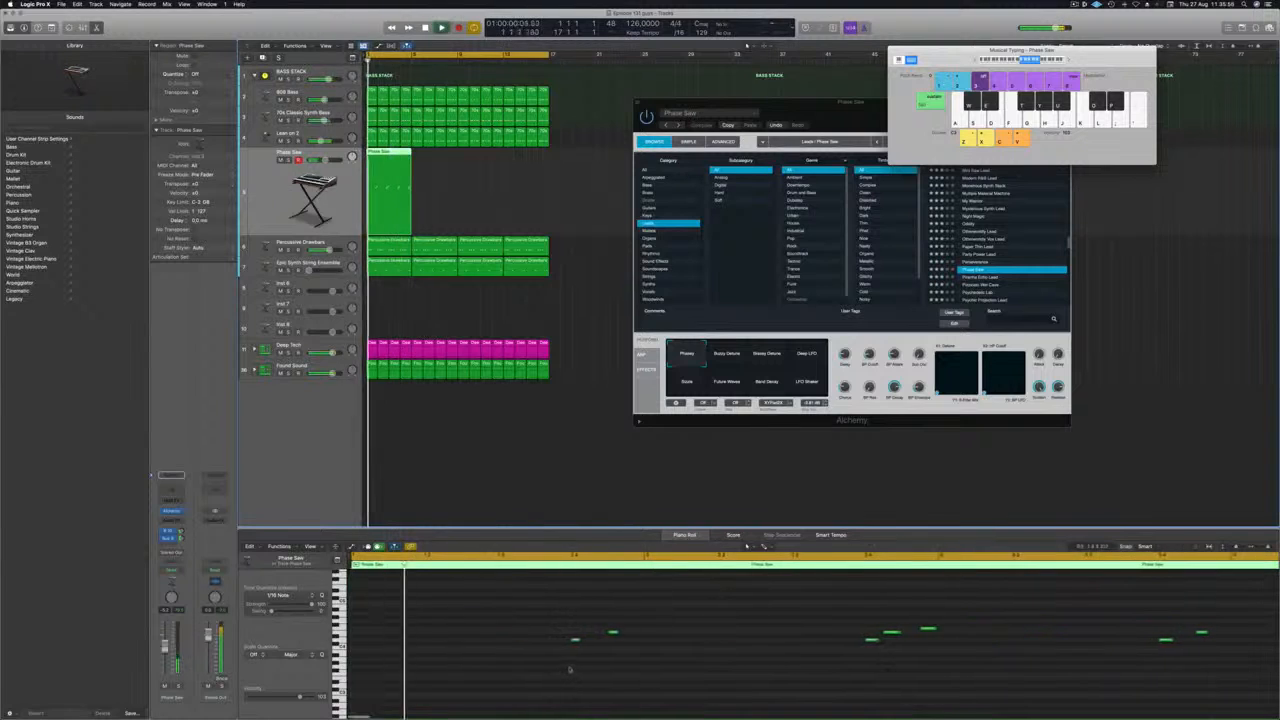
scroll(590, 662, "down", 2)
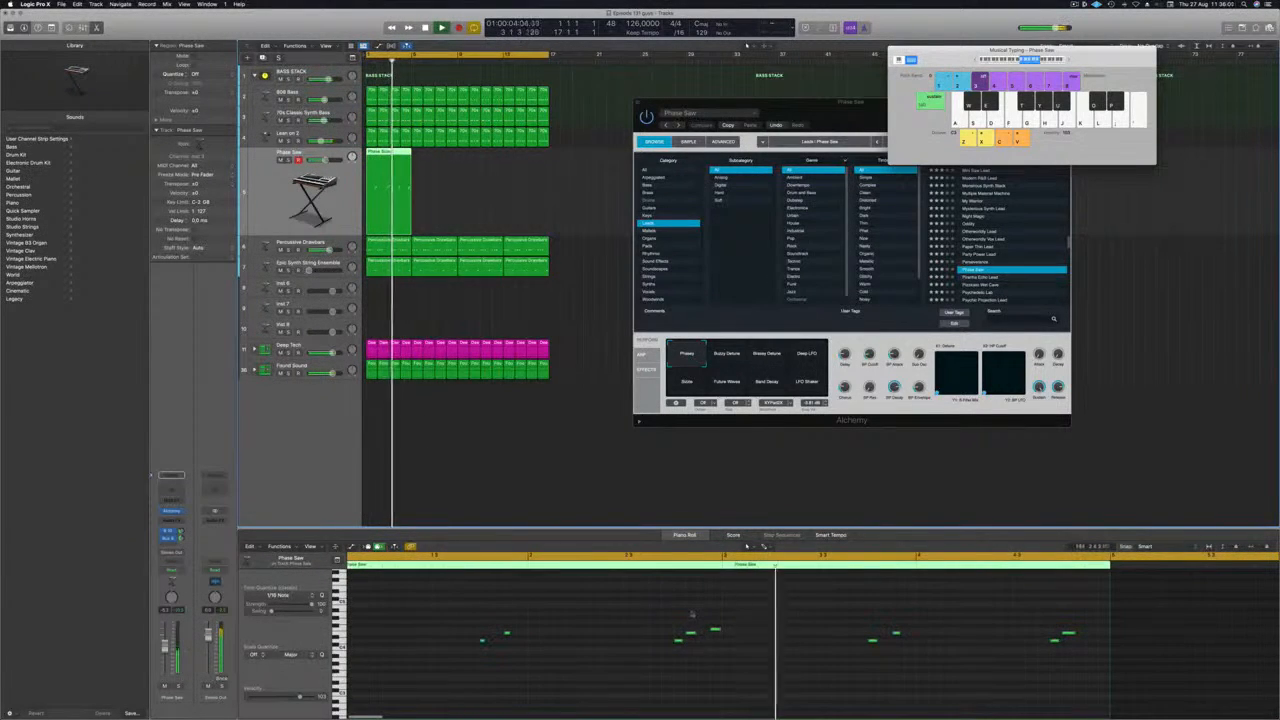
scroll(691, 613, "down", 1)
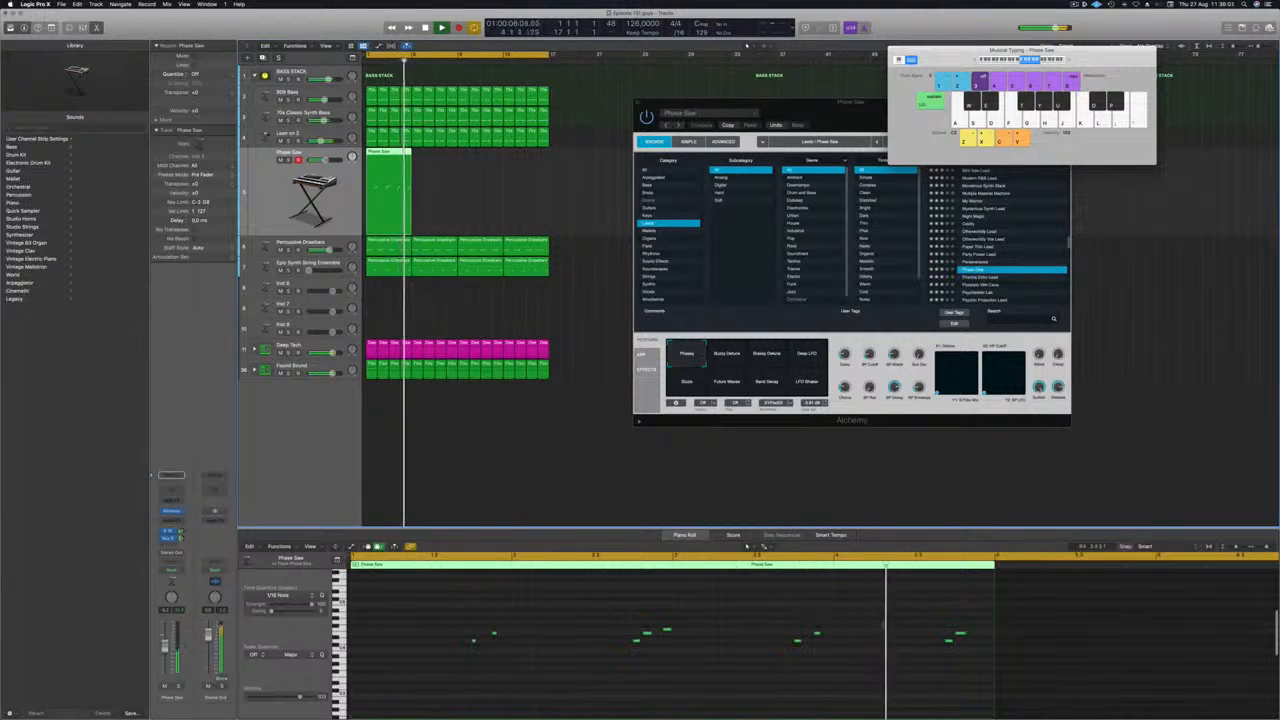
Nudge the last two notes of the four-bar Phase Saw region slightly later and replay from the start.
left_click(951, 641)
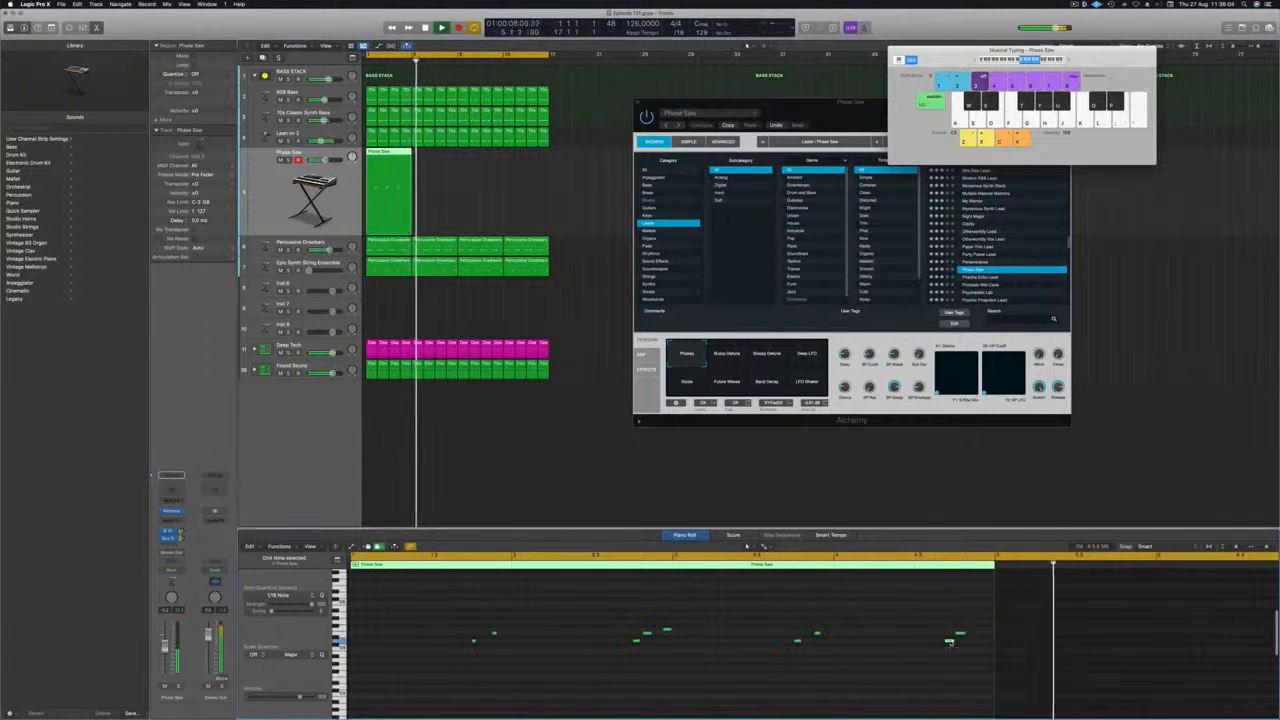
key("alt+Left")
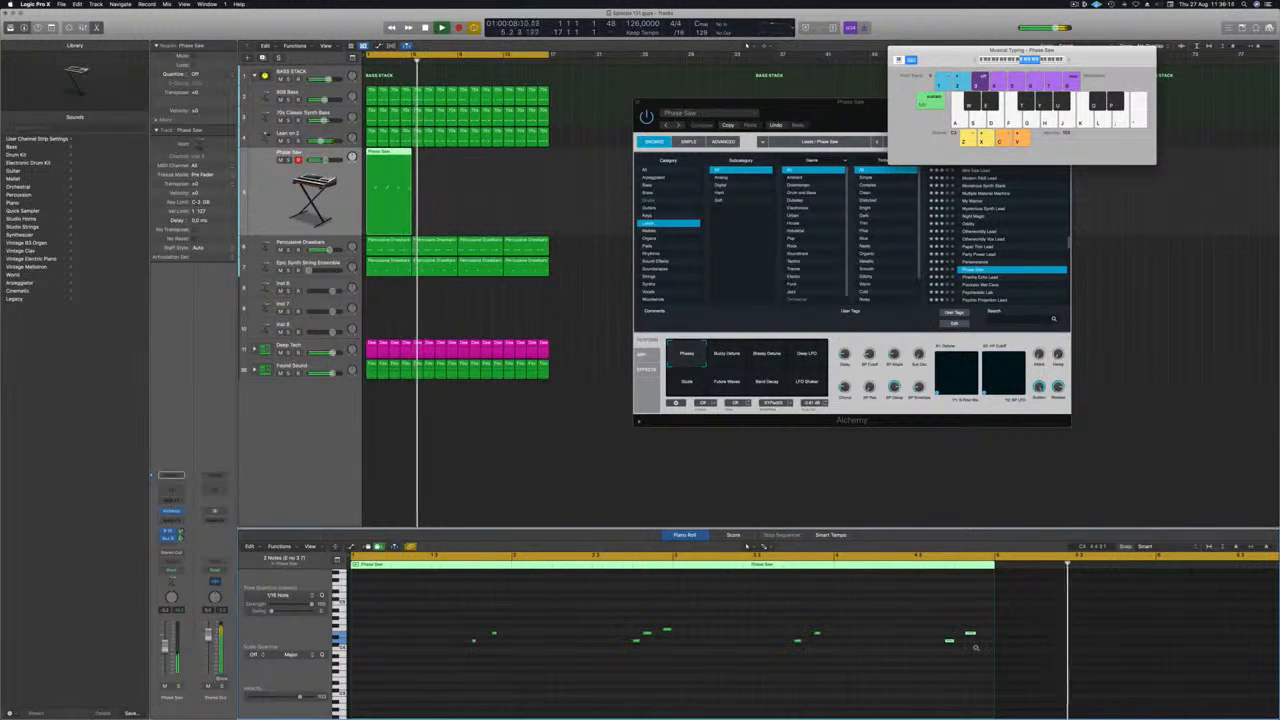
key("alt+Right")
key("Return")
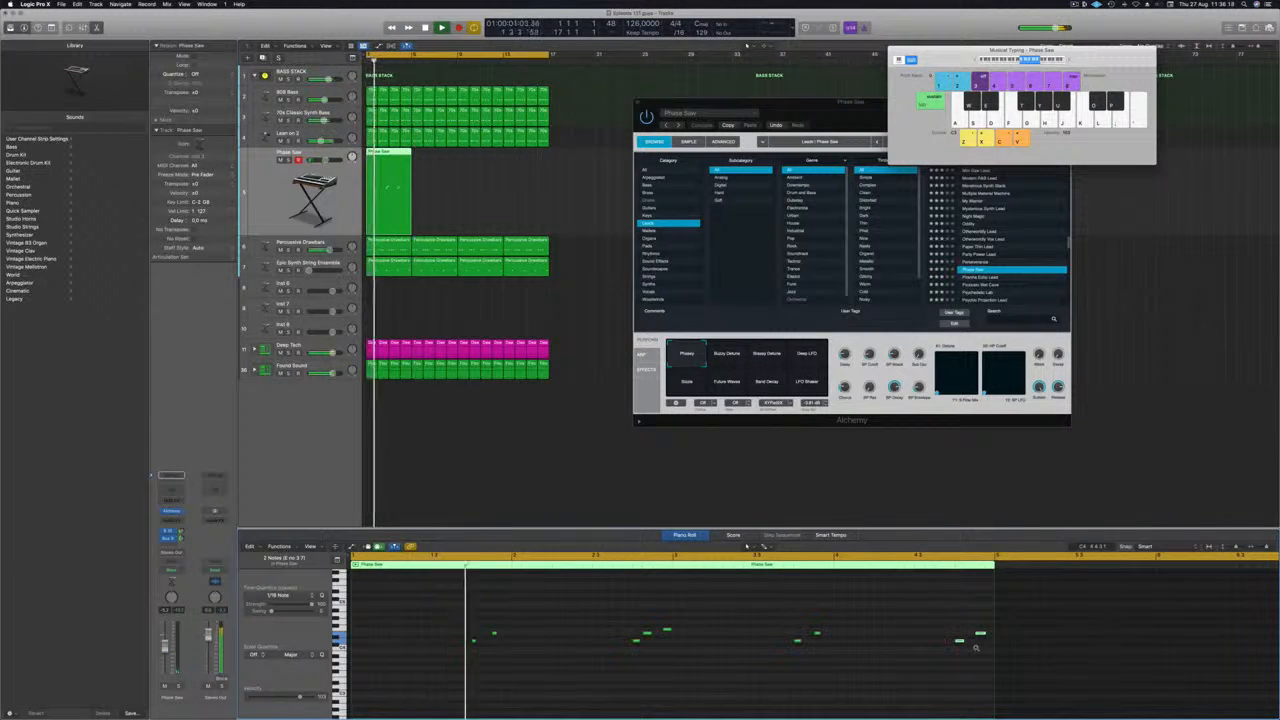
Copy the four-bar Phase Saw region along its track until four copies fill bars 1 to 16.
key("super+Left")
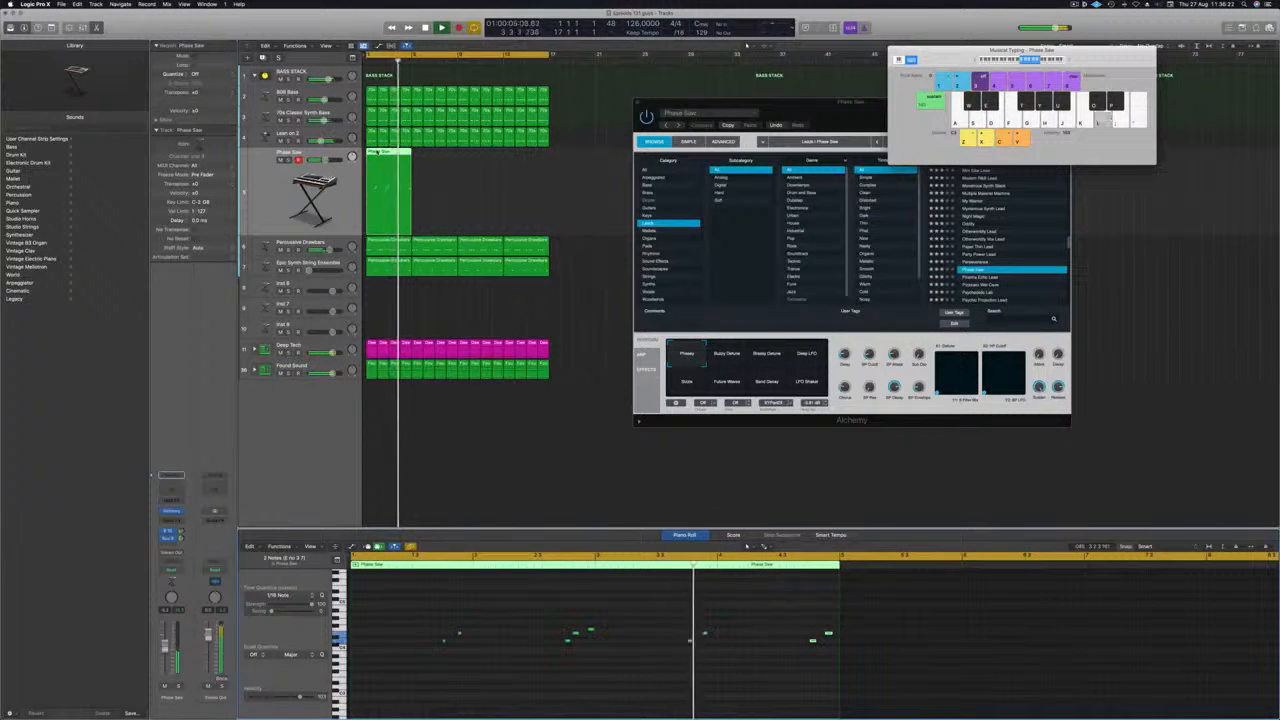
left_click_drag(382, 158, 487, 164)
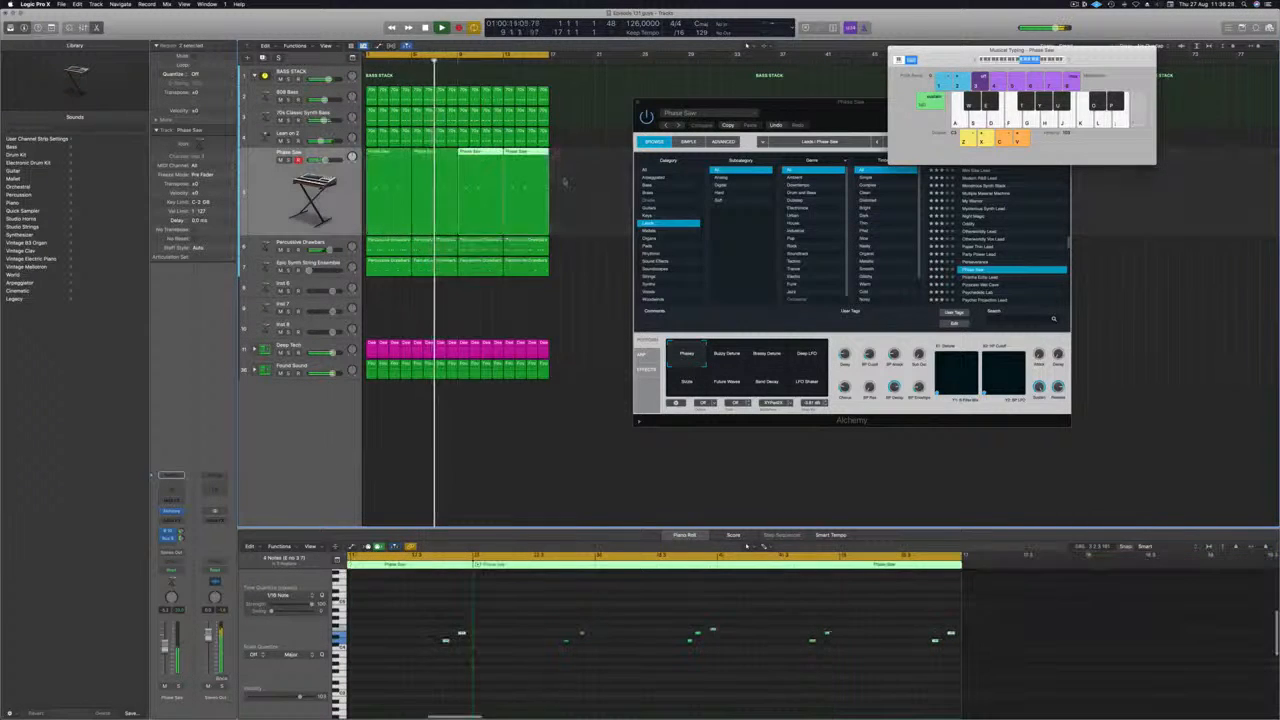
Transpose all notes in the four Phase Saw regions down one octave.
left_click_drag(565, 182, 396, 192)
left_click(648, 667)
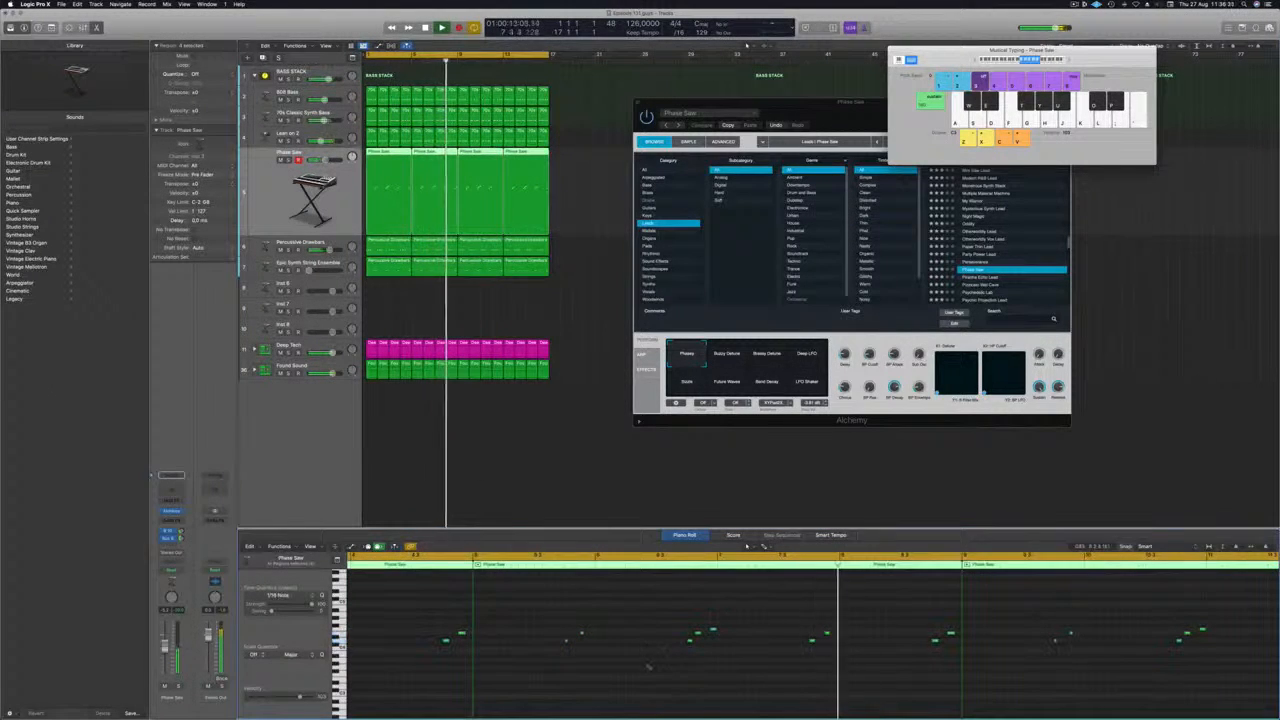
key("super+a")
key("alt+shift+Down")
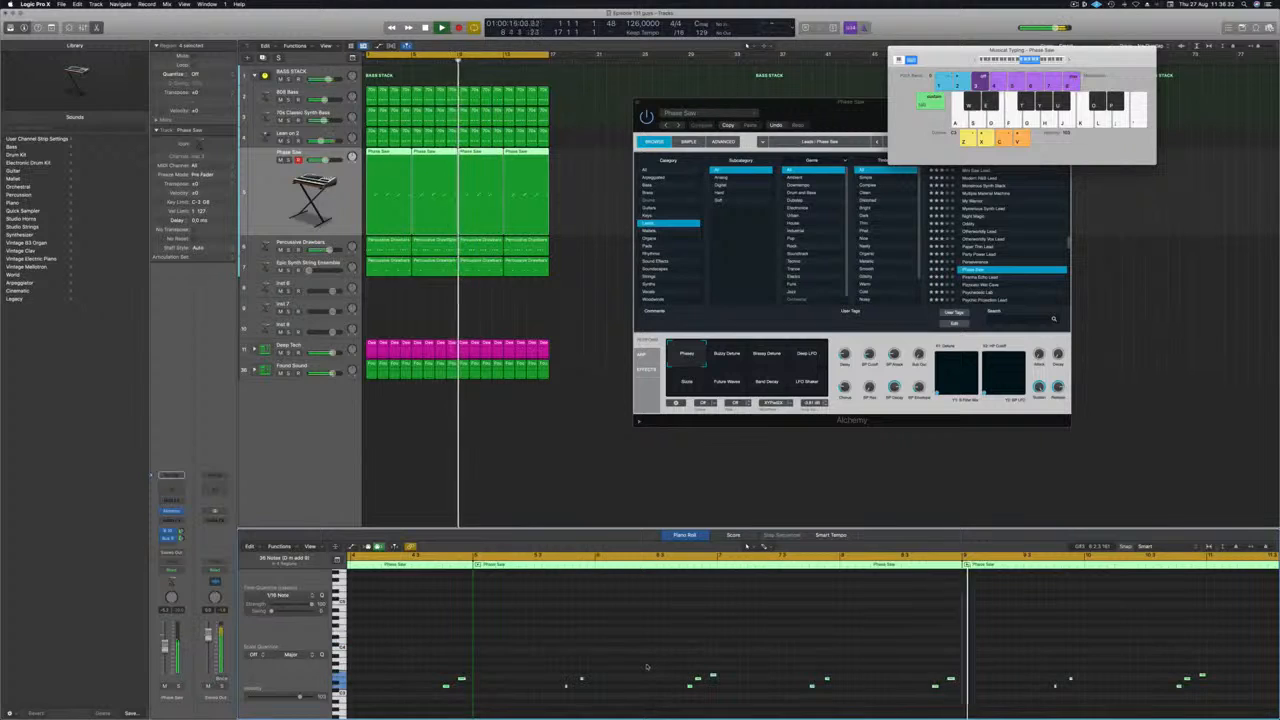
key("alt+shift+Down")
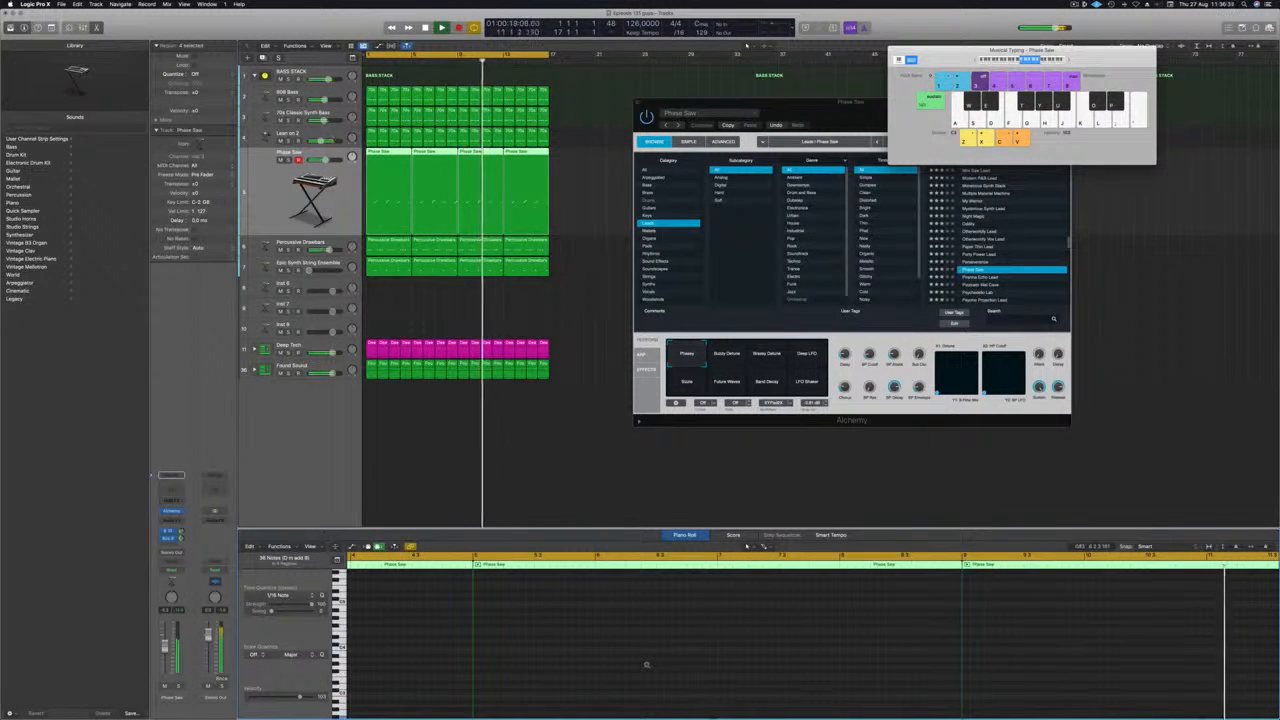
key("alt+shift+Up")
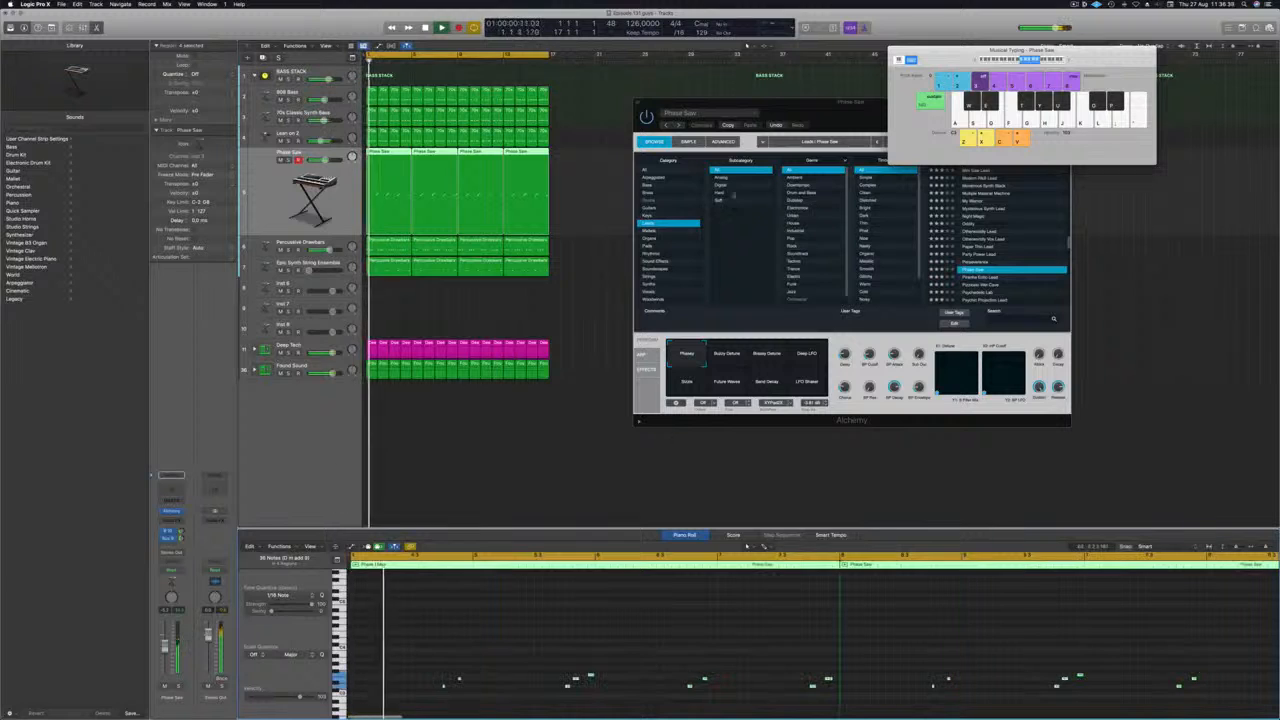
Audition neighbouring Alchemy lead presets during playback and load Pizzicato Wet Cave on the lead track.
left_click_drag(729, 103, 585, 103)
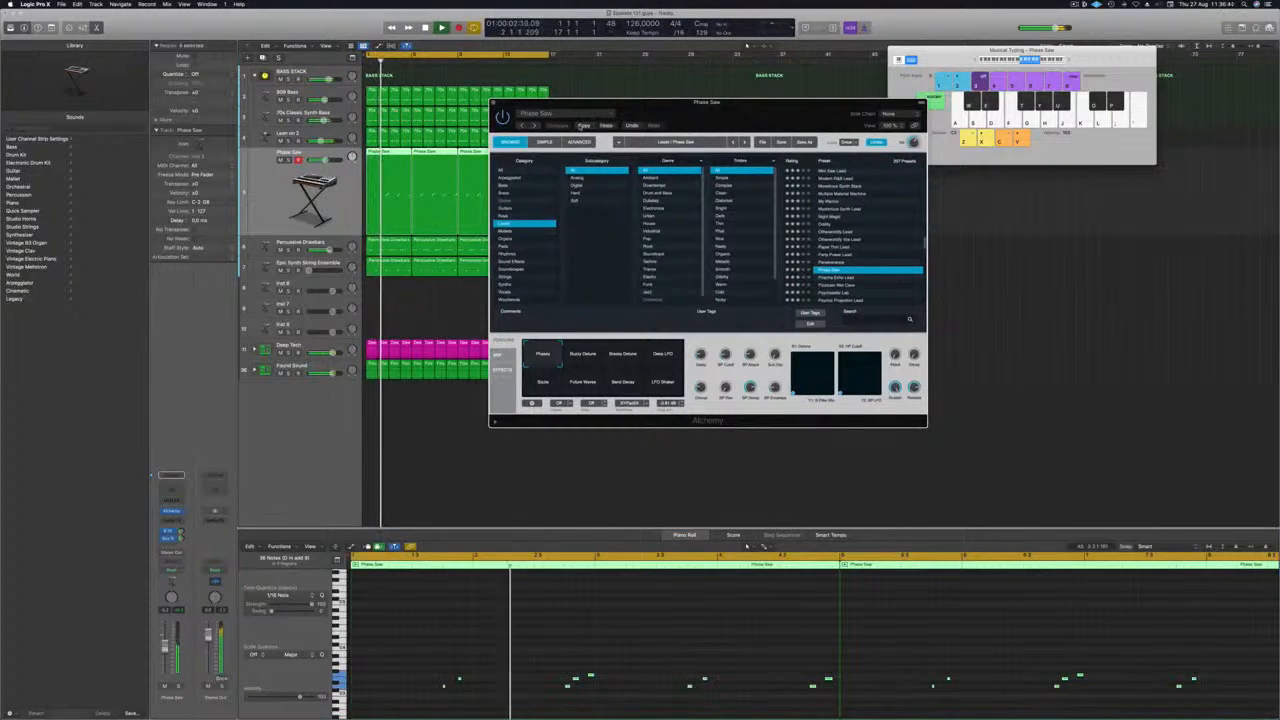
key("Return")
scroll(838, 239, "down", 4)
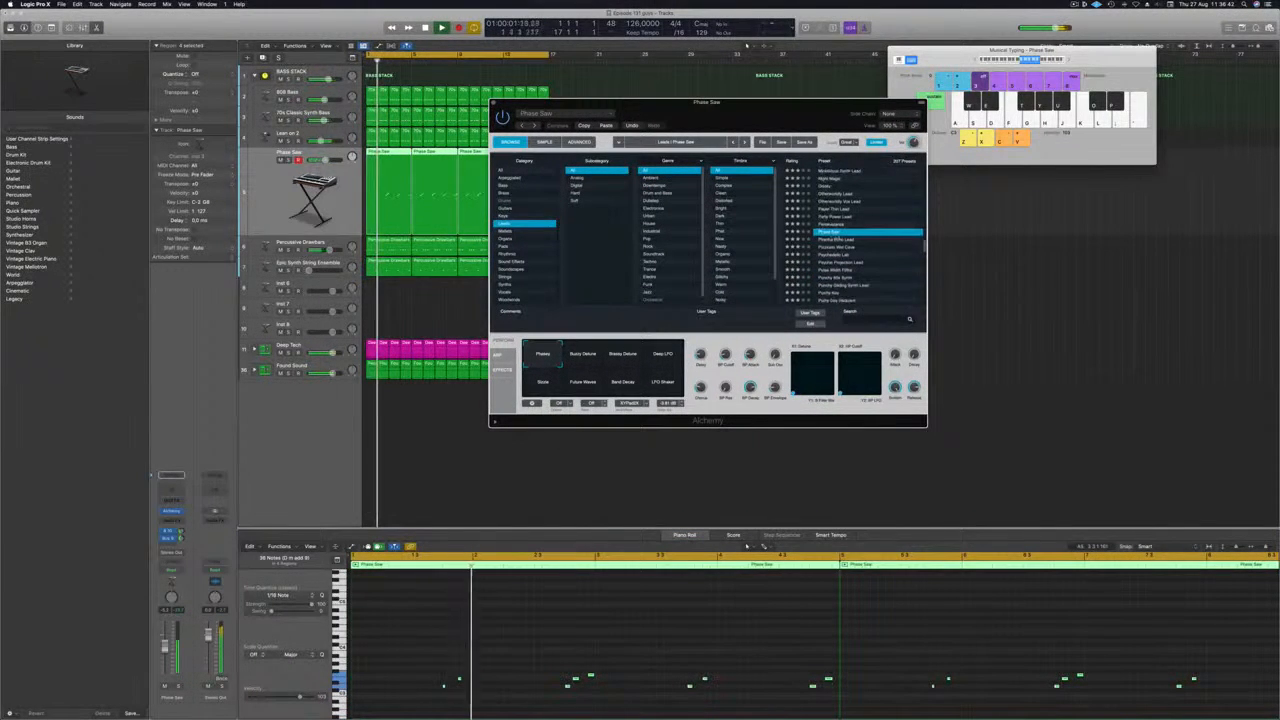
left_click(836, 240)
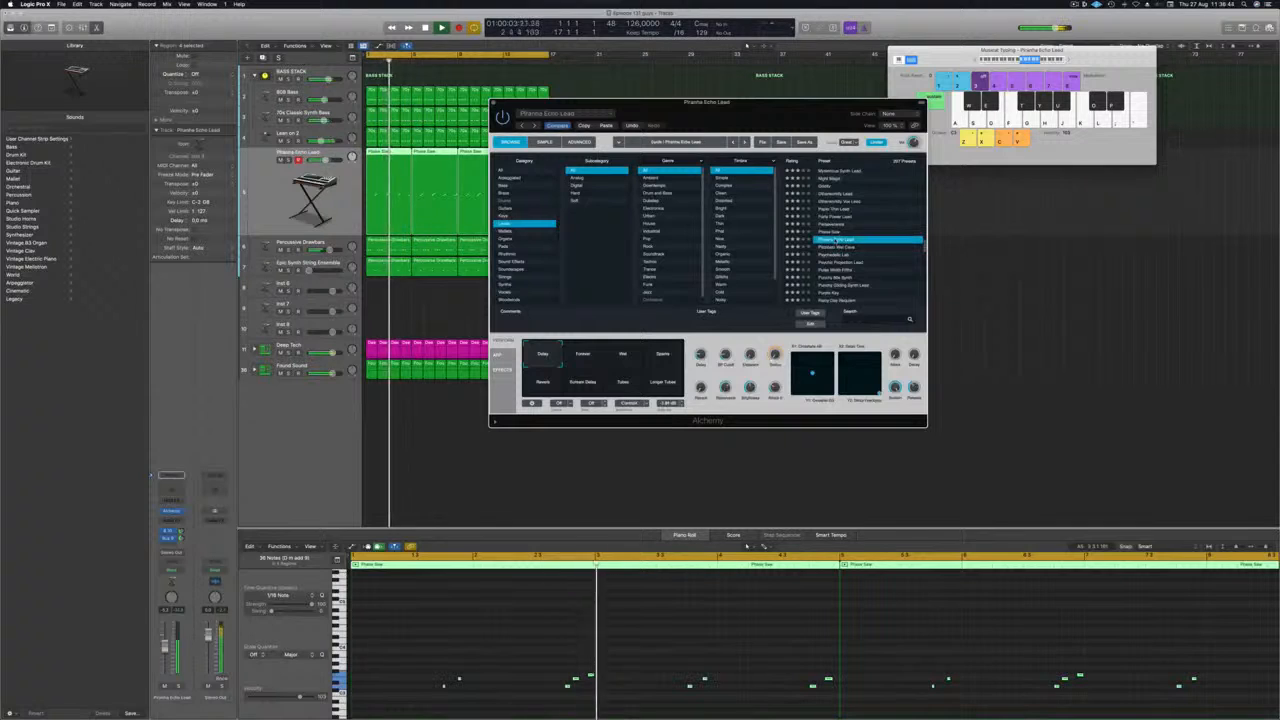
left_click(835, 248)
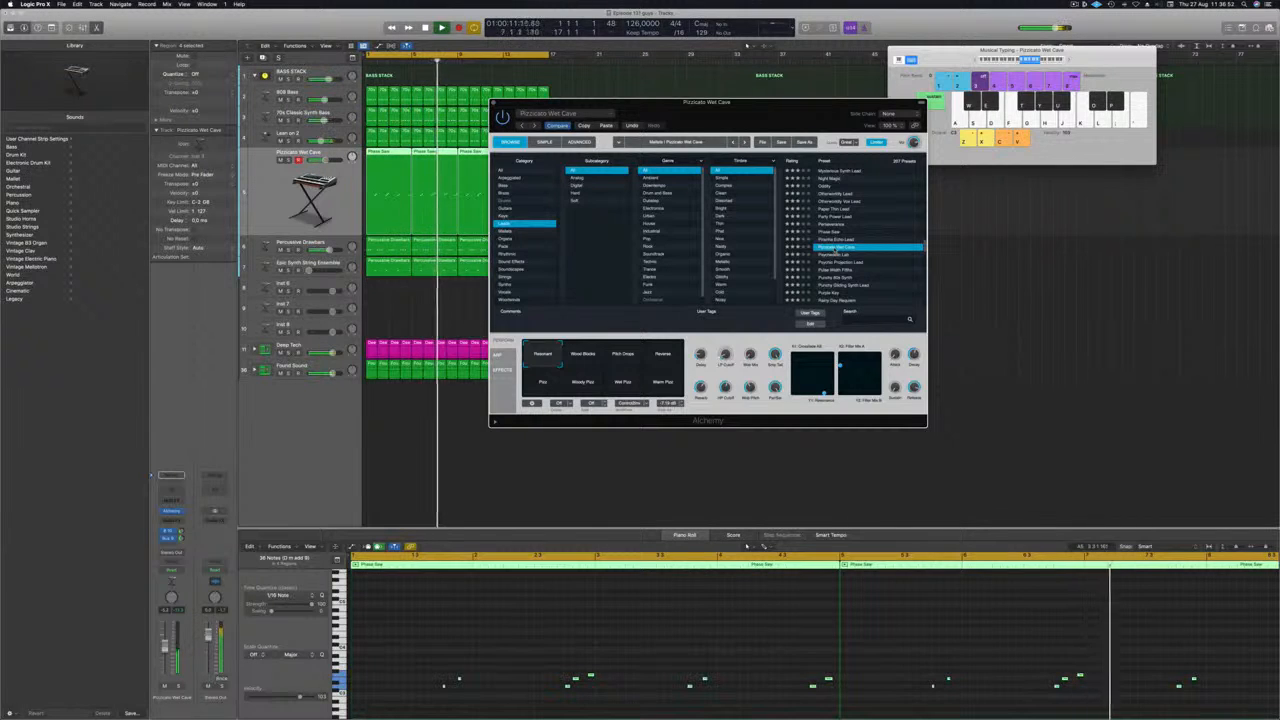
left_click(834, 253)
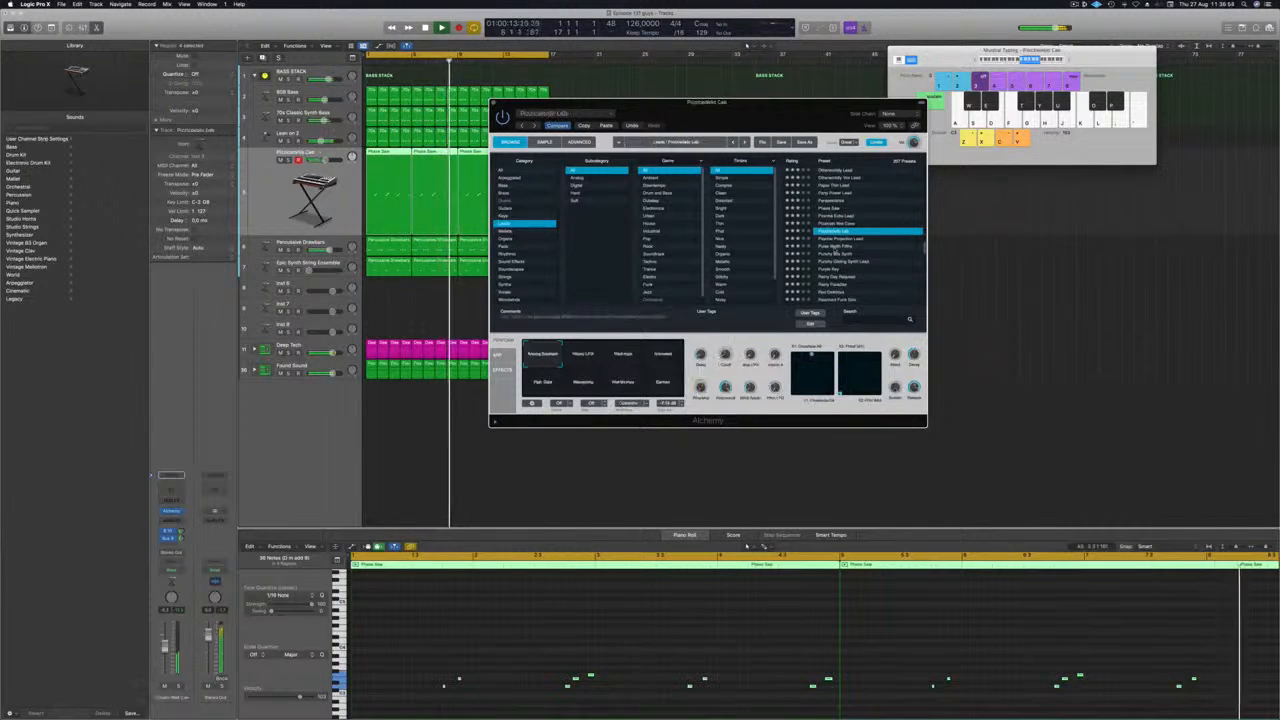
key("Up")
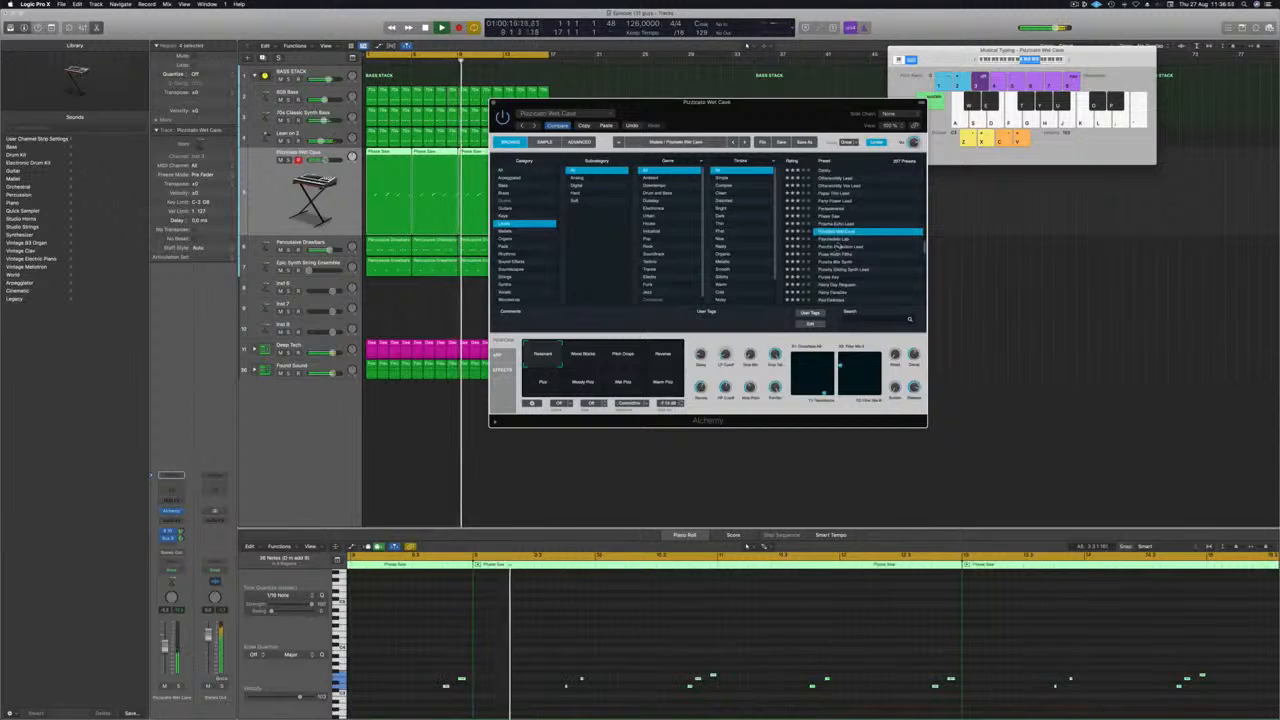
Audition the other Pizzicato Wet Cave sound variations, return to Resonant and close the Alchemy window.
left_click(584, 354)
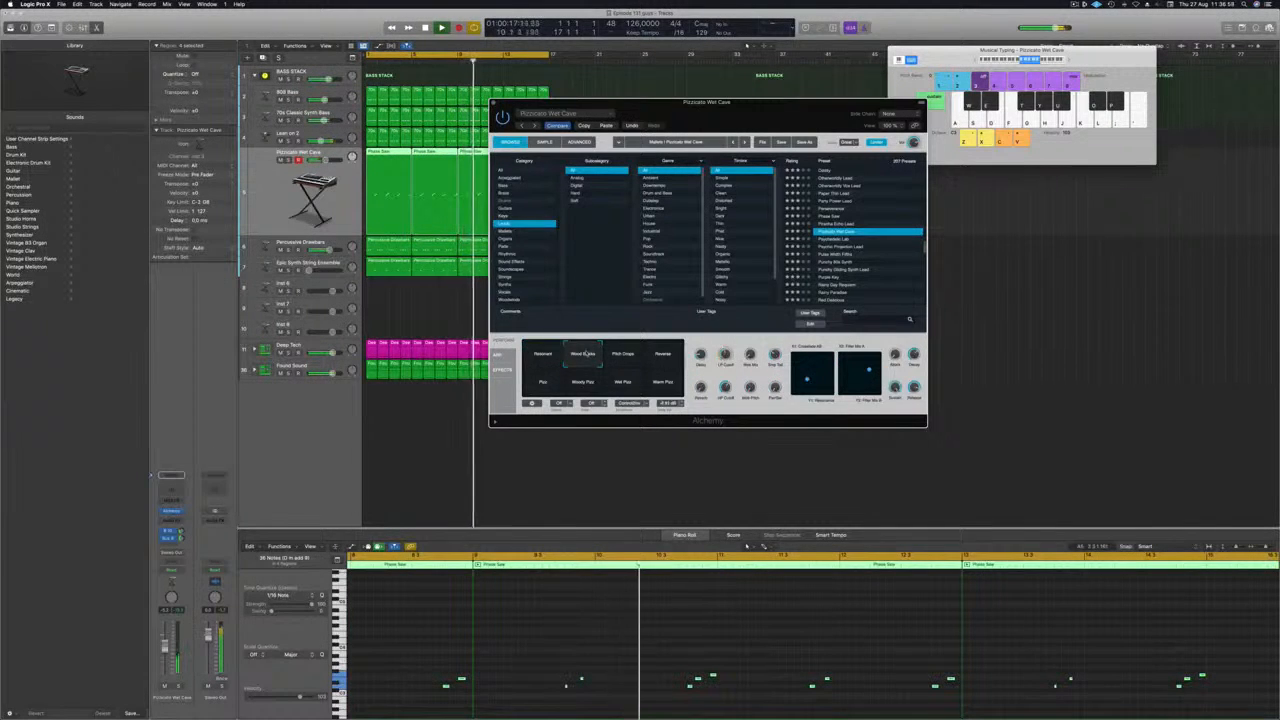
left_click(622, 354)
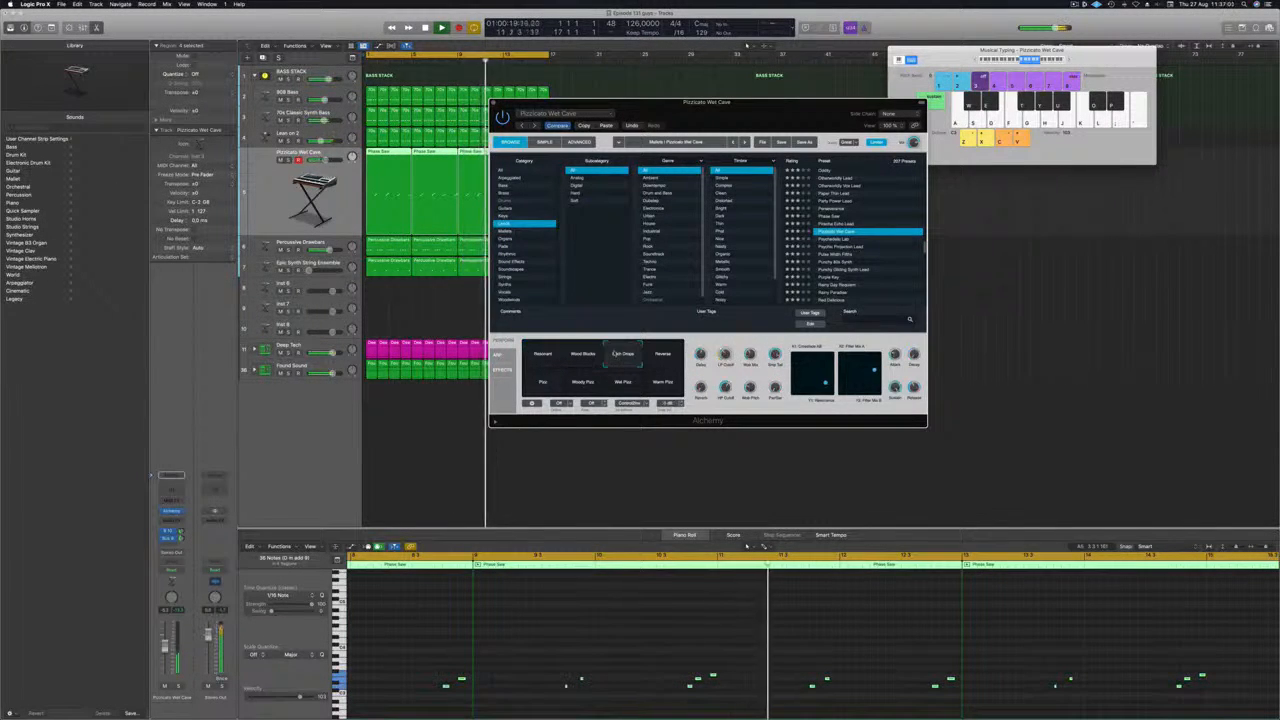
left_click(746, 545)
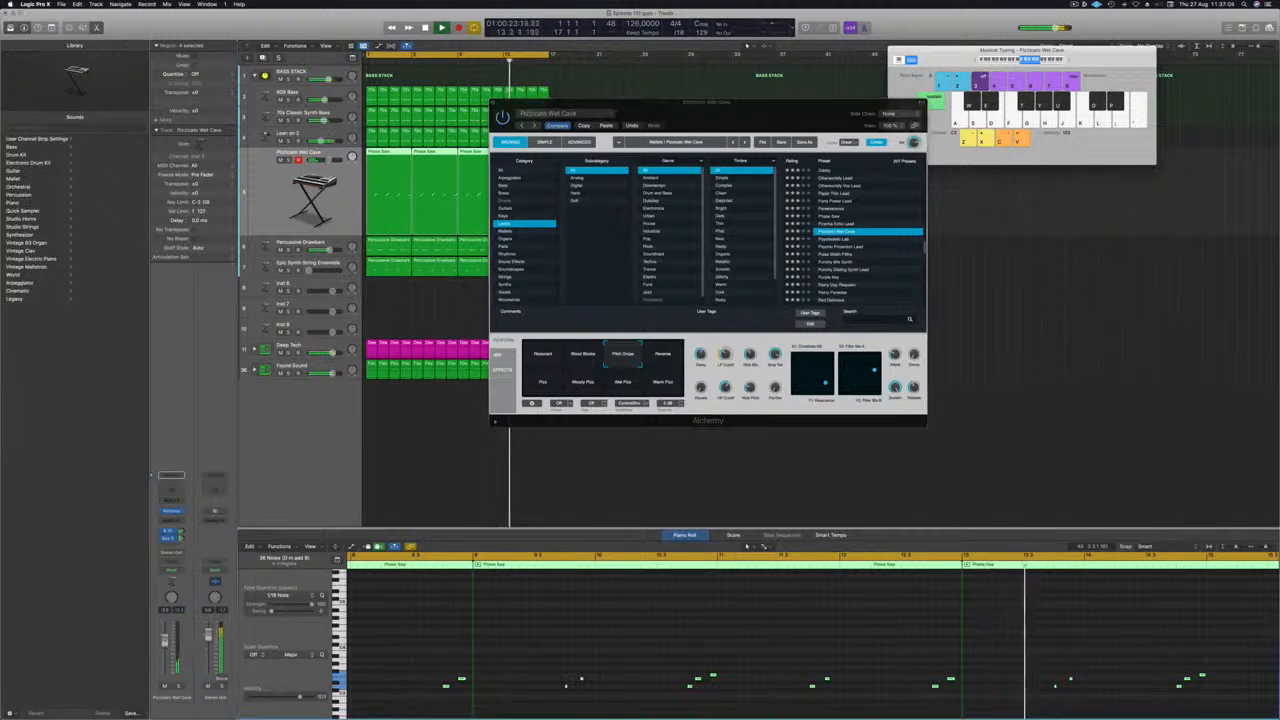
left_click(664, 354)
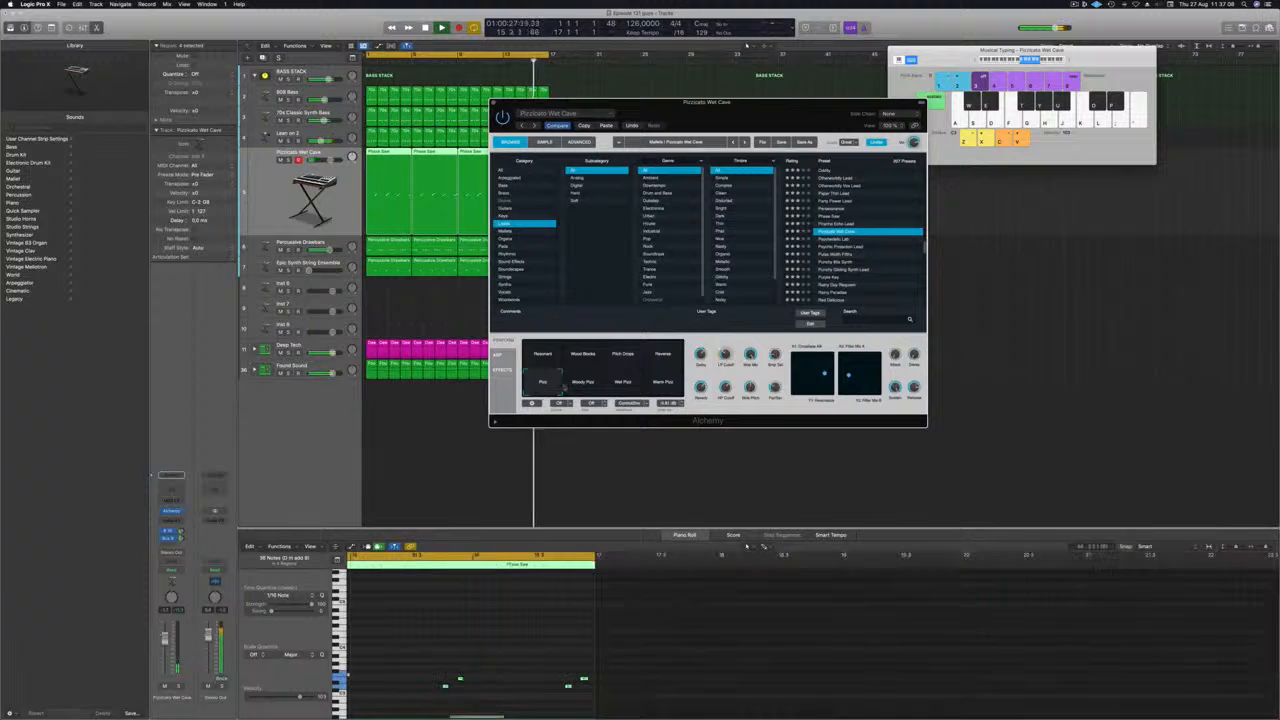
left_click(578, 385)
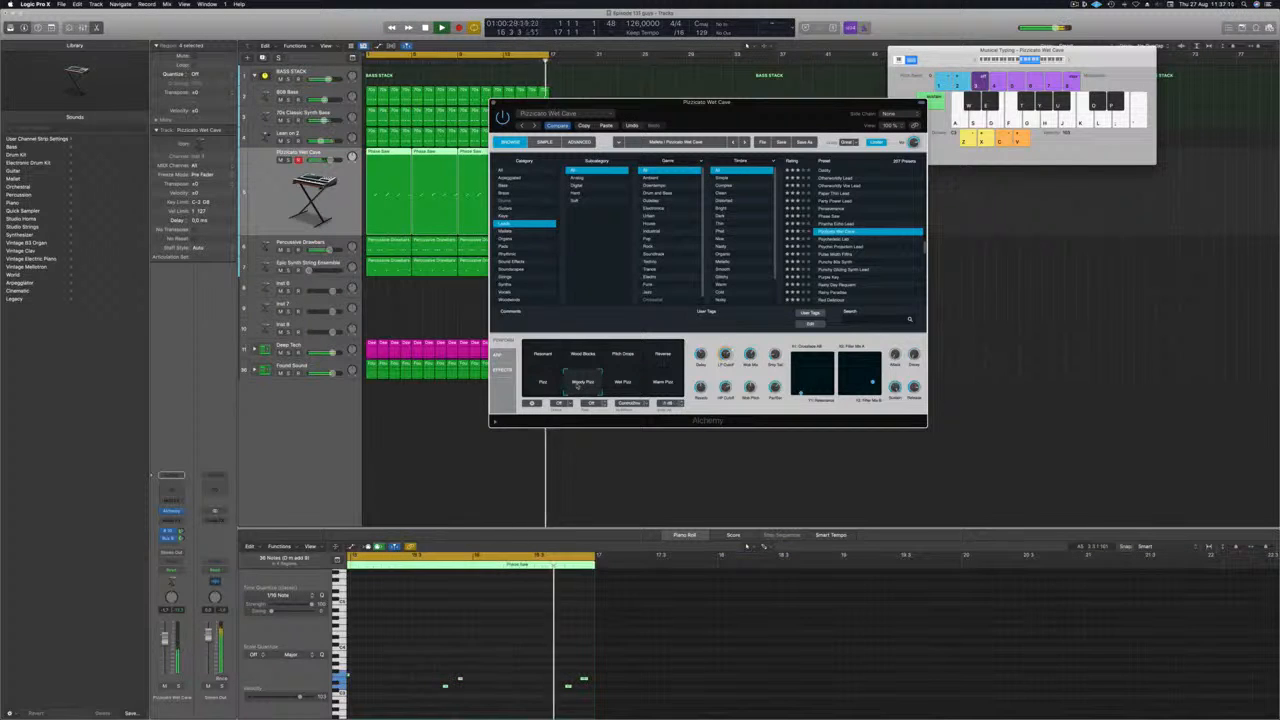
left_click(624, 386)
left_click(665, 385)
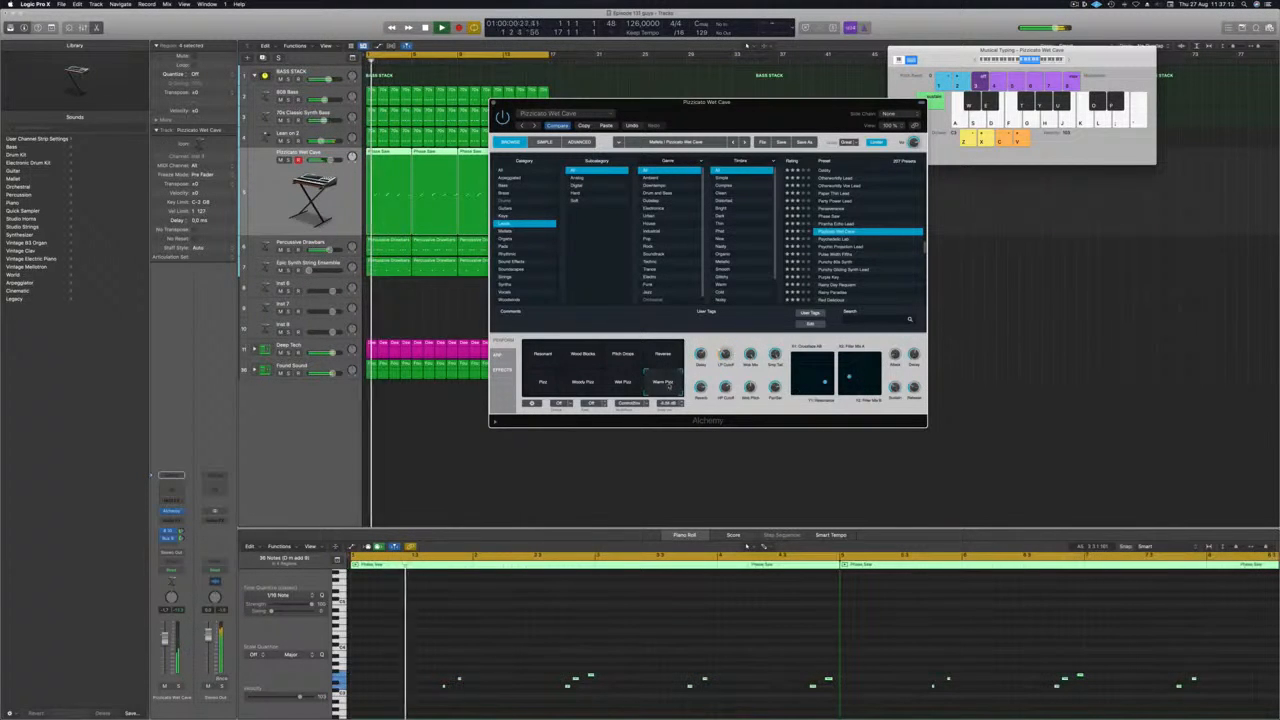
left_click(542, 357)
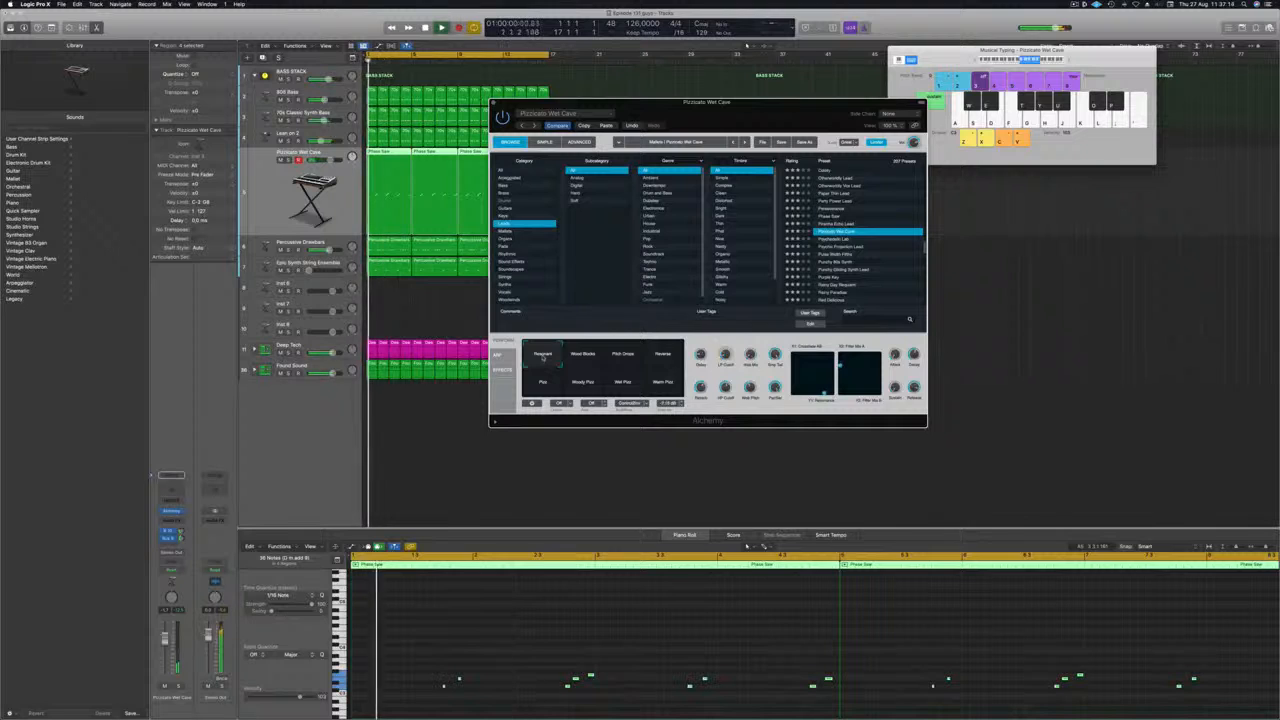
left_click_drag(700, 103, 812, 145)
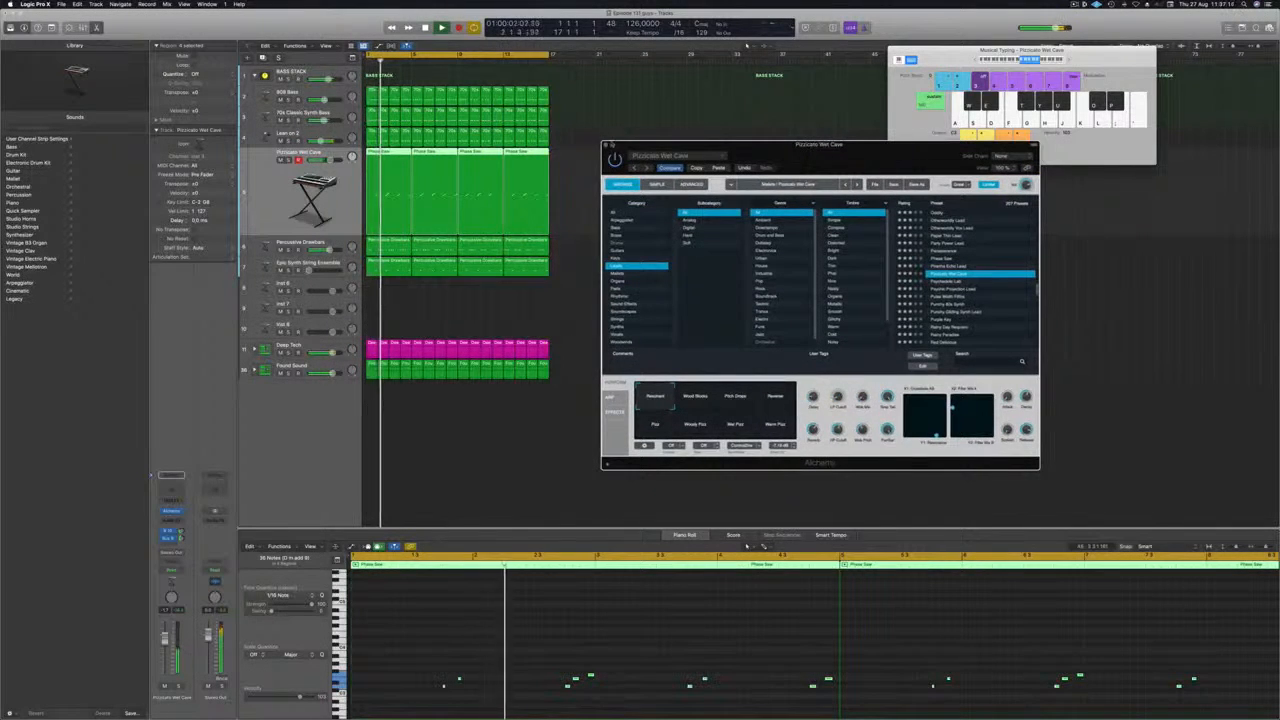
left_click(605, 145)
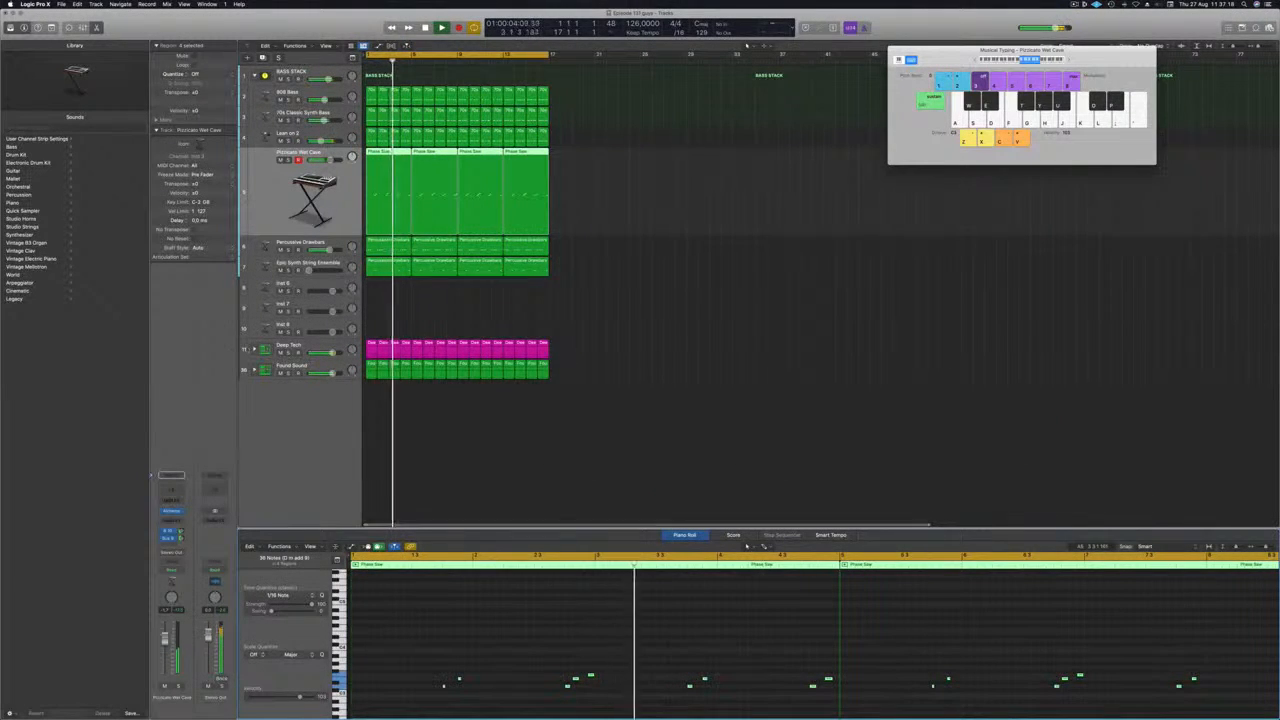
Set the Pizzicato Wet Cave track's automation mode to Touch and record a send-level rise over the opening bars.
key("Return")
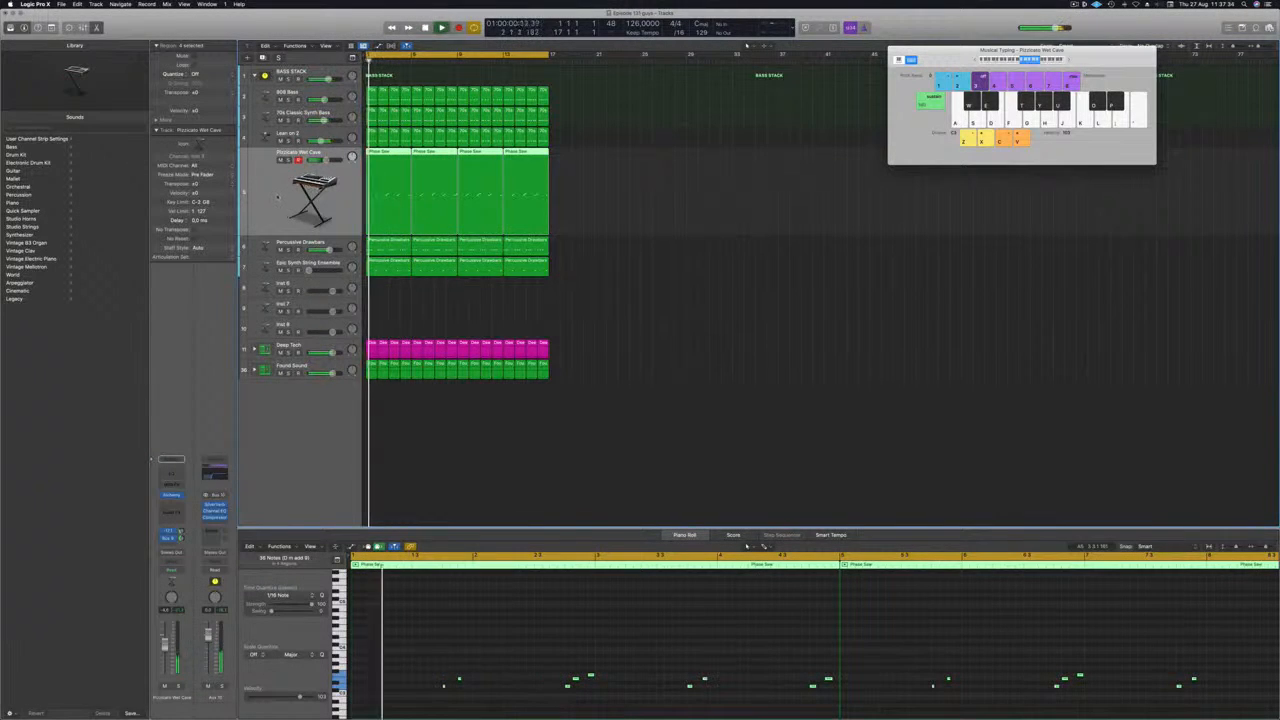
left_click(176, 569)
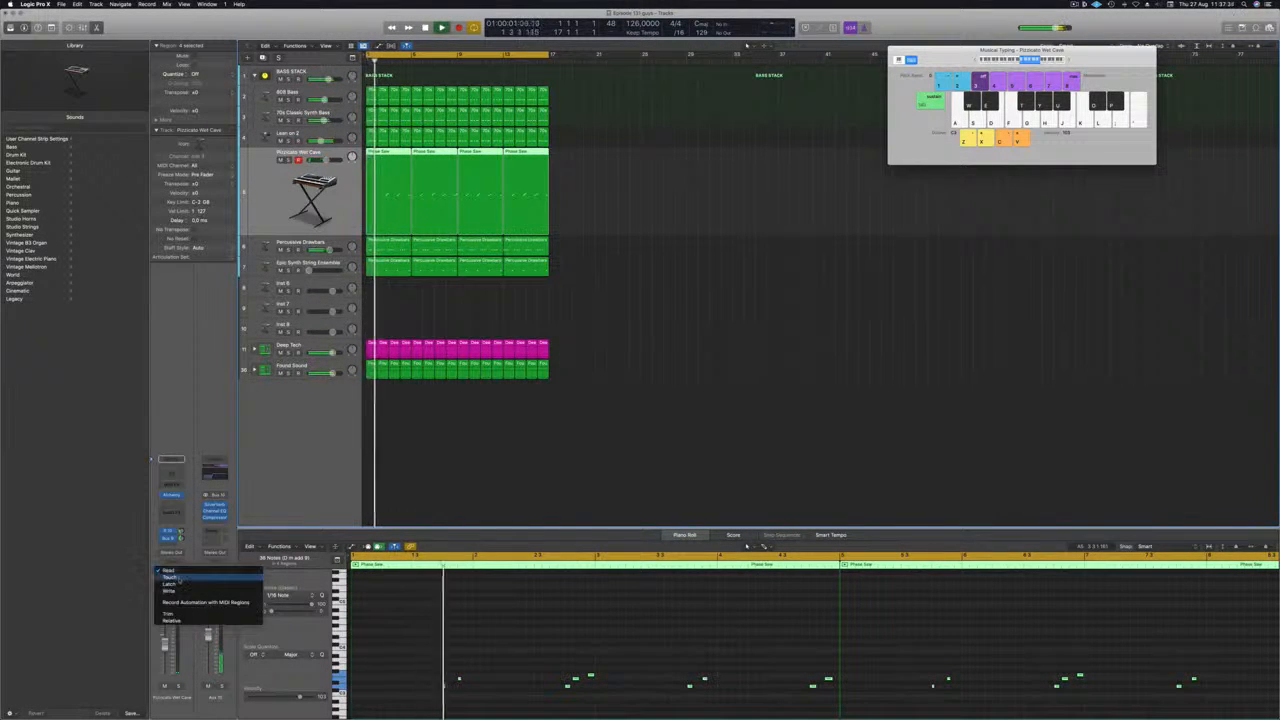
left_click(178, 578)
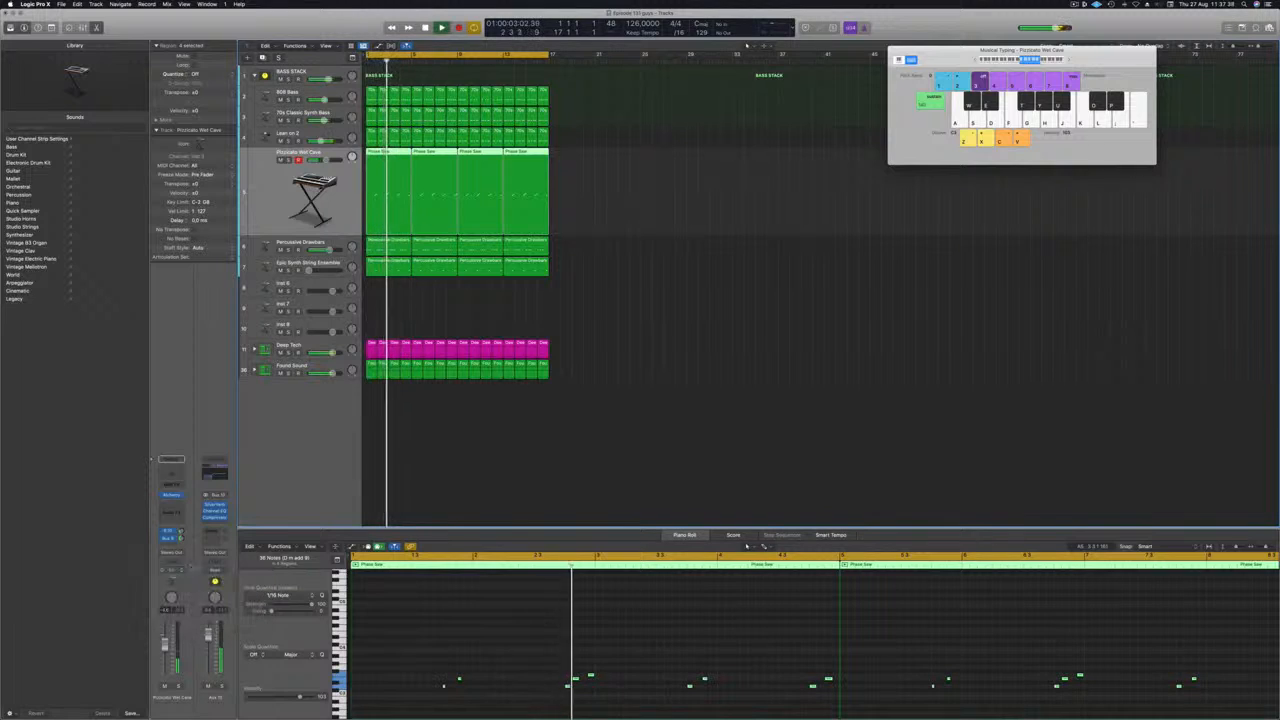
key("space")
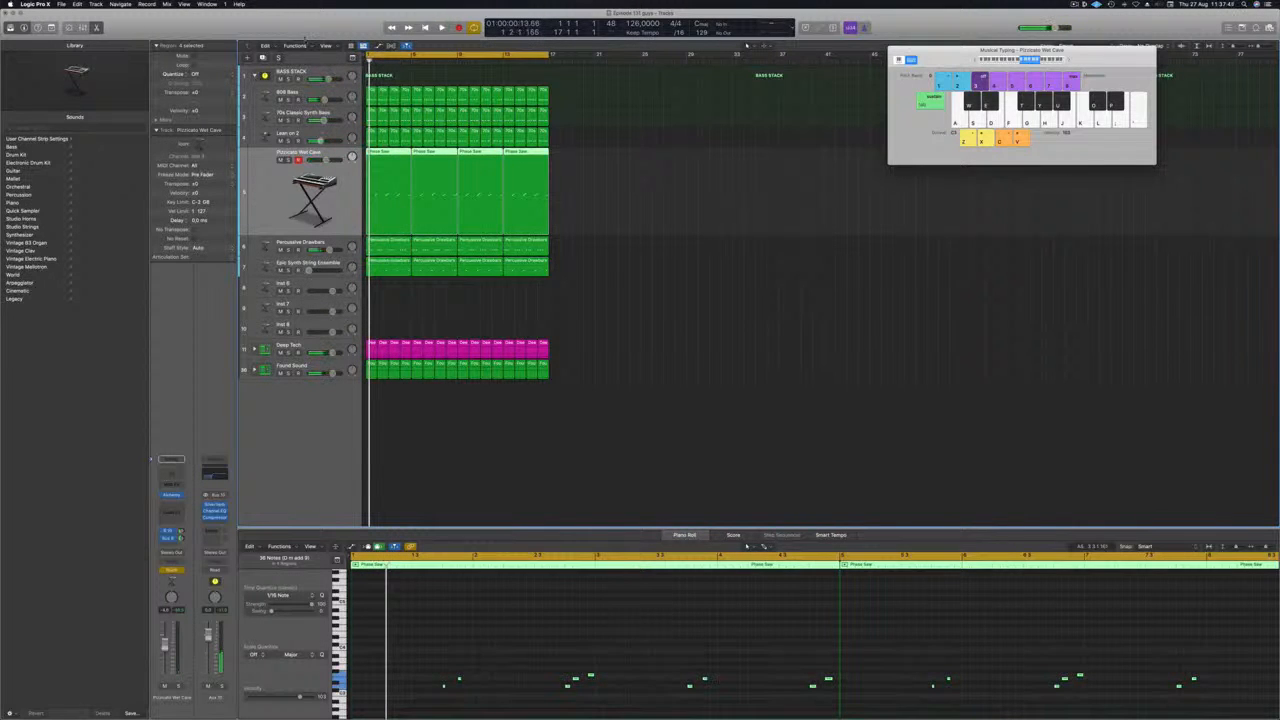
Show the toolbar, close Musical Typing and turn on the automation view in the arrangement.
key("ctrl+alt+super+t")
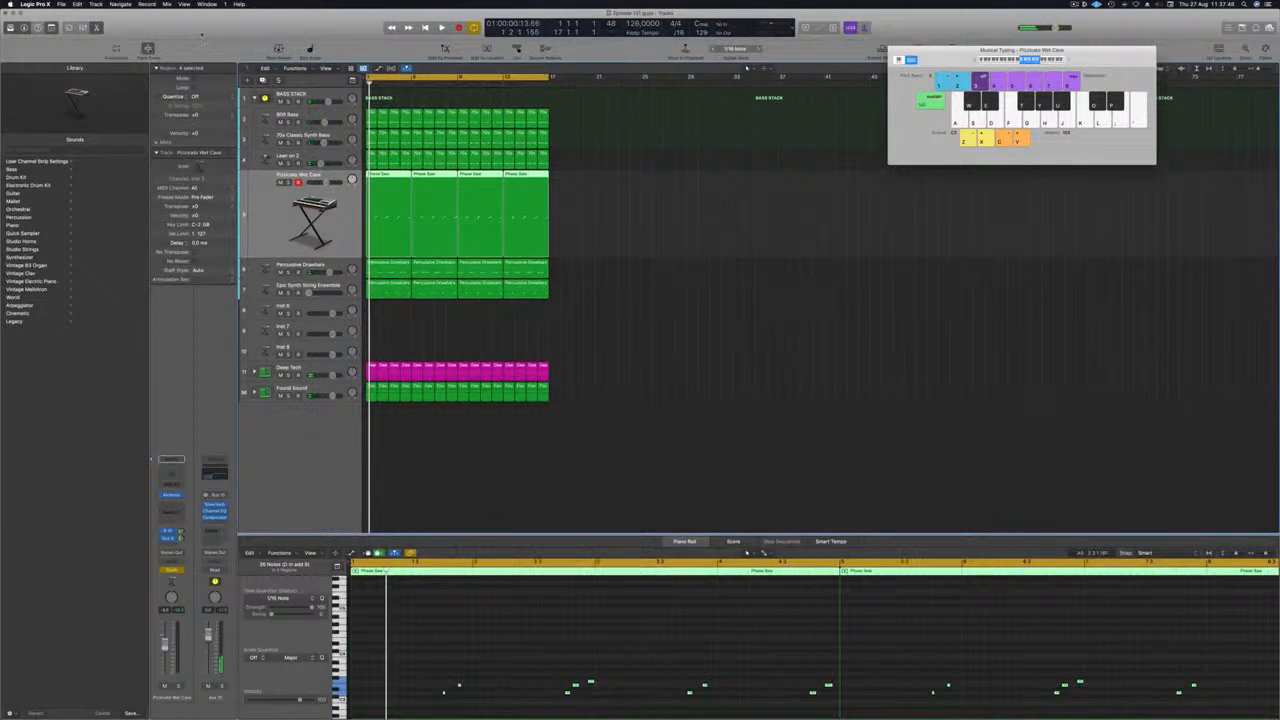
left_click(646, 277)
key("super+k")
key("a")
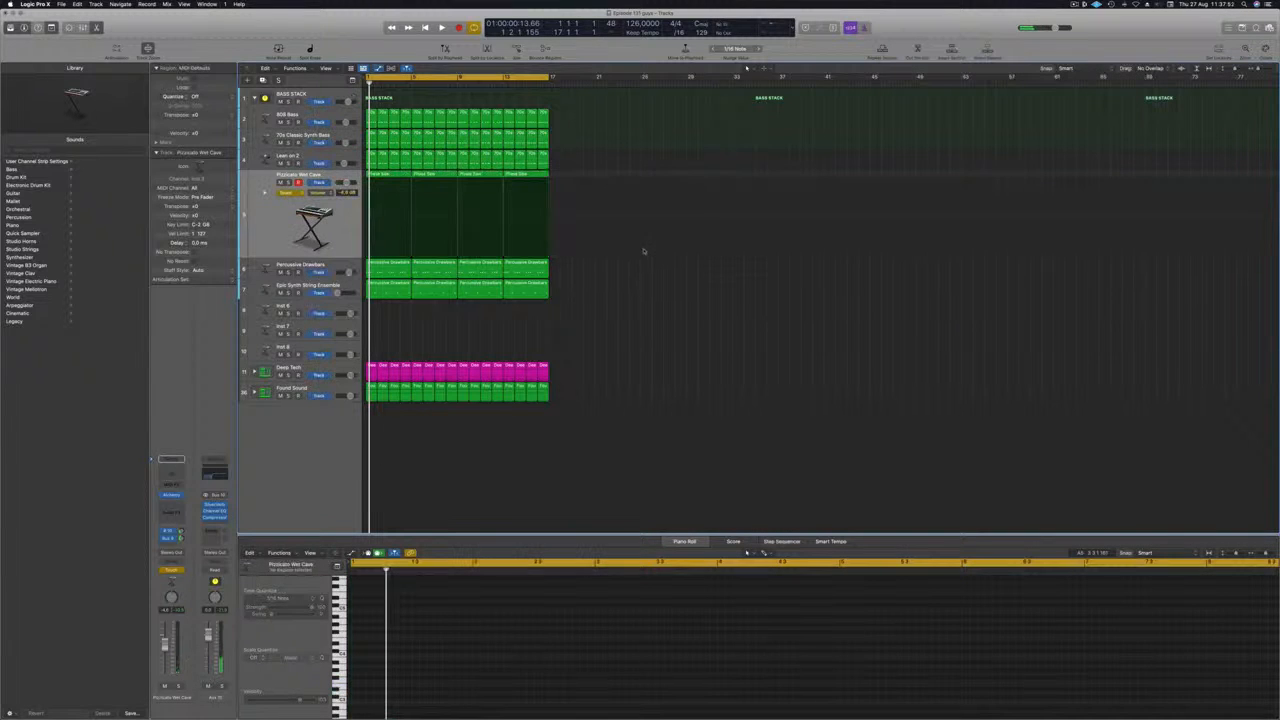
Display the Aux 10 send automation on the Pizzicato Wet Cave track and set its automation mode to Read.
left_click(318, 192)
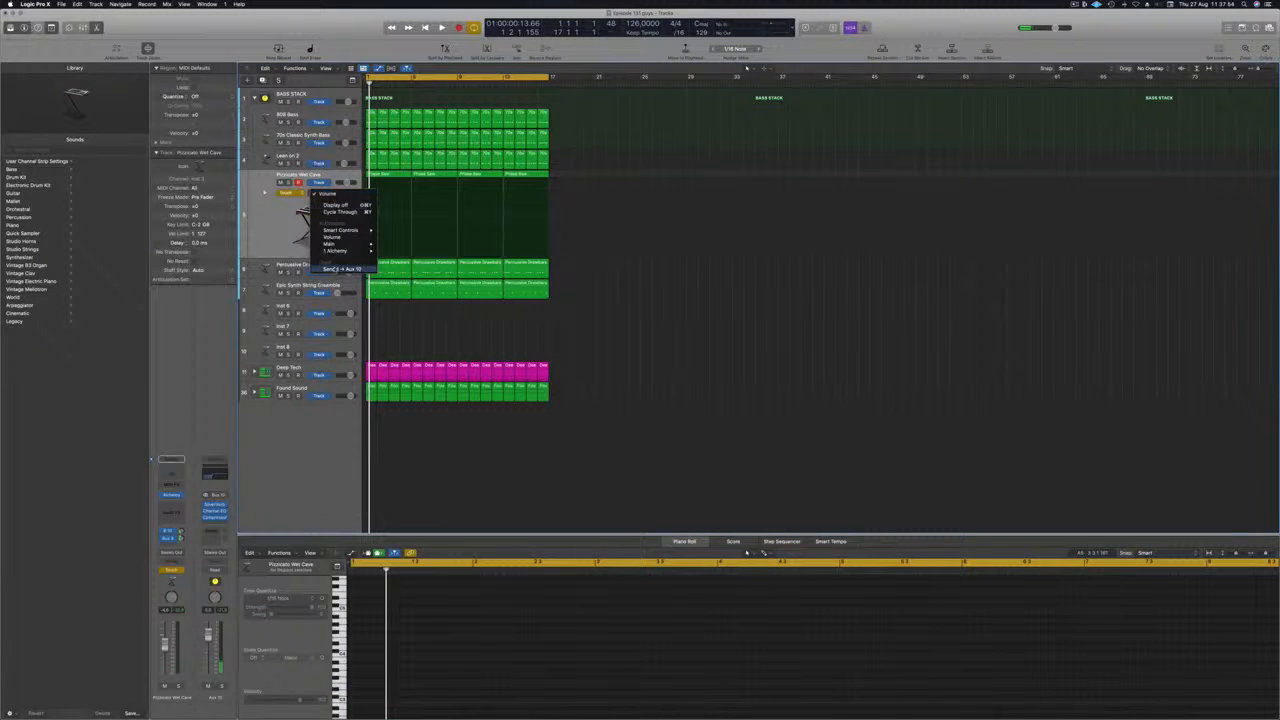
left_click(334, 268)
left_click(295, 192)
left_click(289, 186)
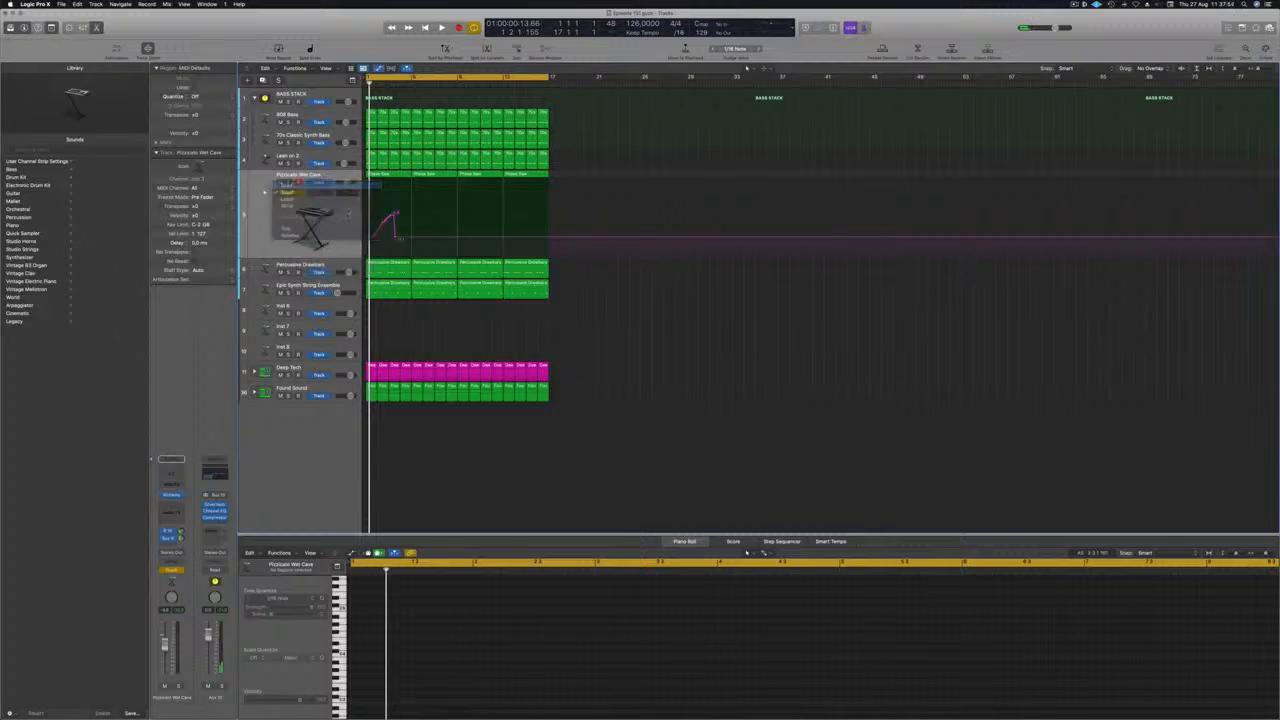
Reshape the Pizzicato Wet Cave send automation into two rising ramps, across bars 1–5 and 5–9, each ending in a sharp drop, during playback.
left_click_drag(398, 239, 413, 218)
key("space")
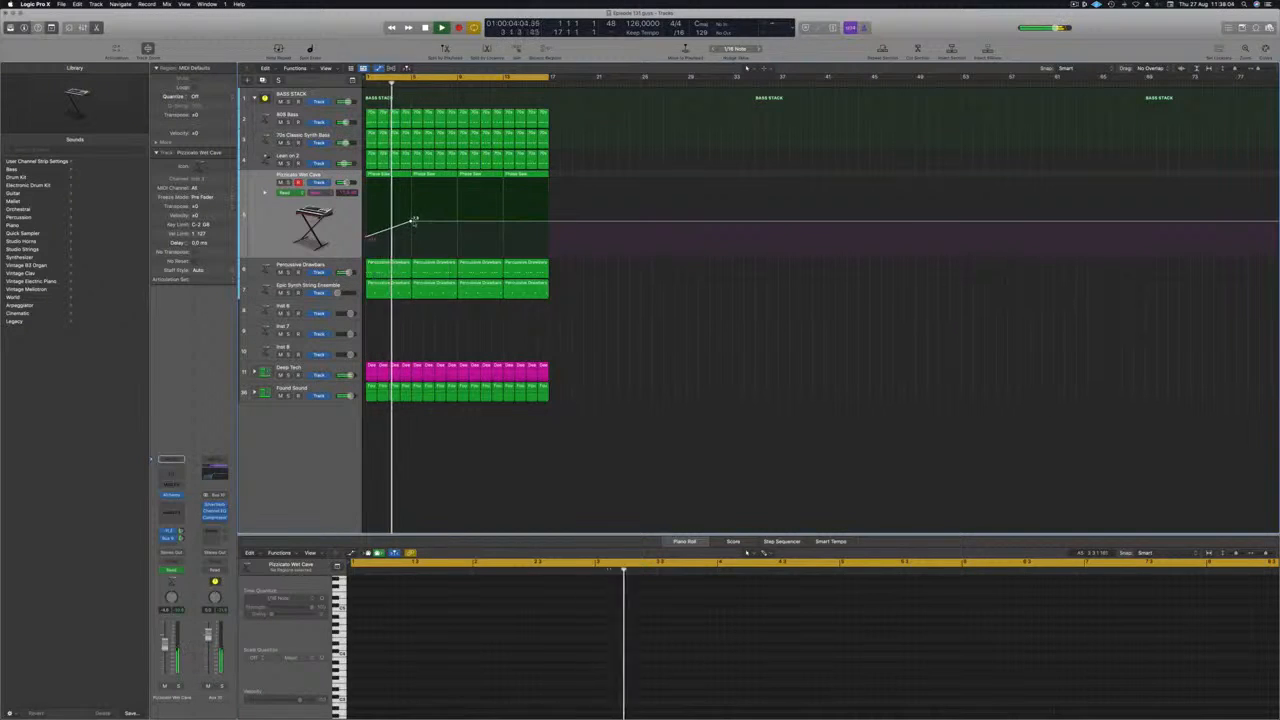
mouse_move(413, 219)
left_mouse_down()
mouse_move(410, 240)
mouse_move(411, 218)
left_mouse_up()
left_click(458, 212)
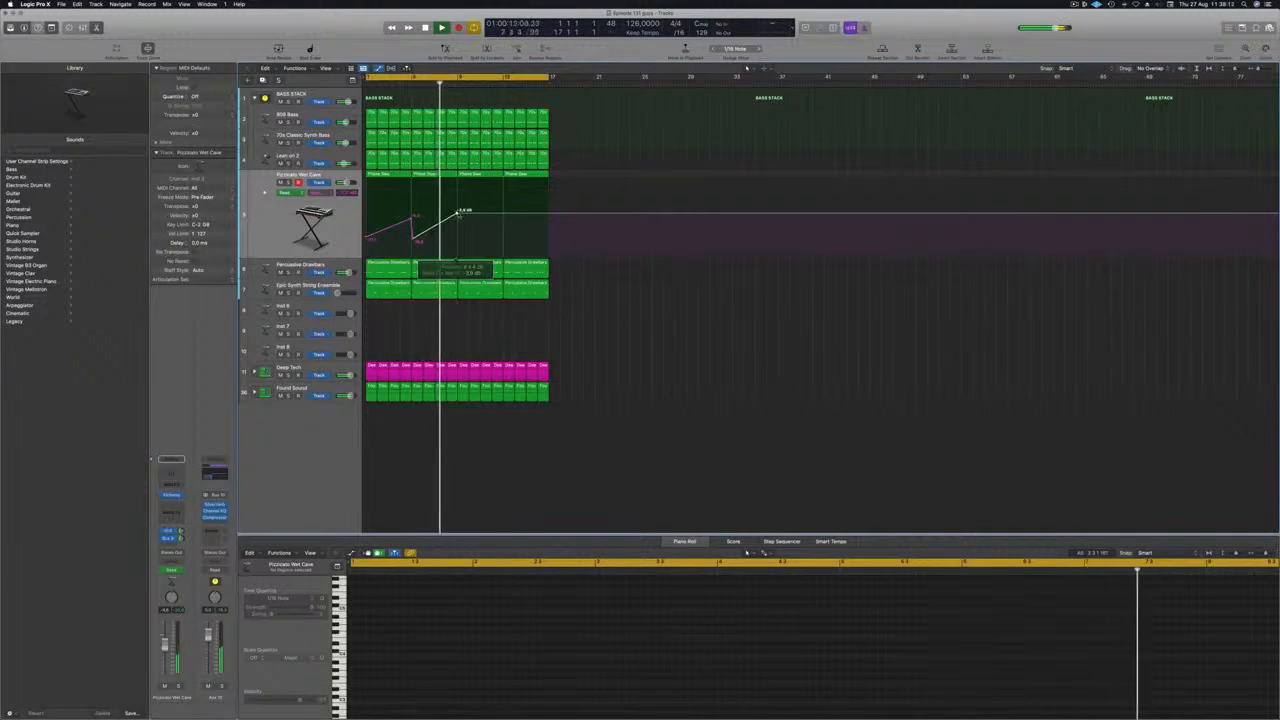
left_click_drag(460, 214, 460, 242)
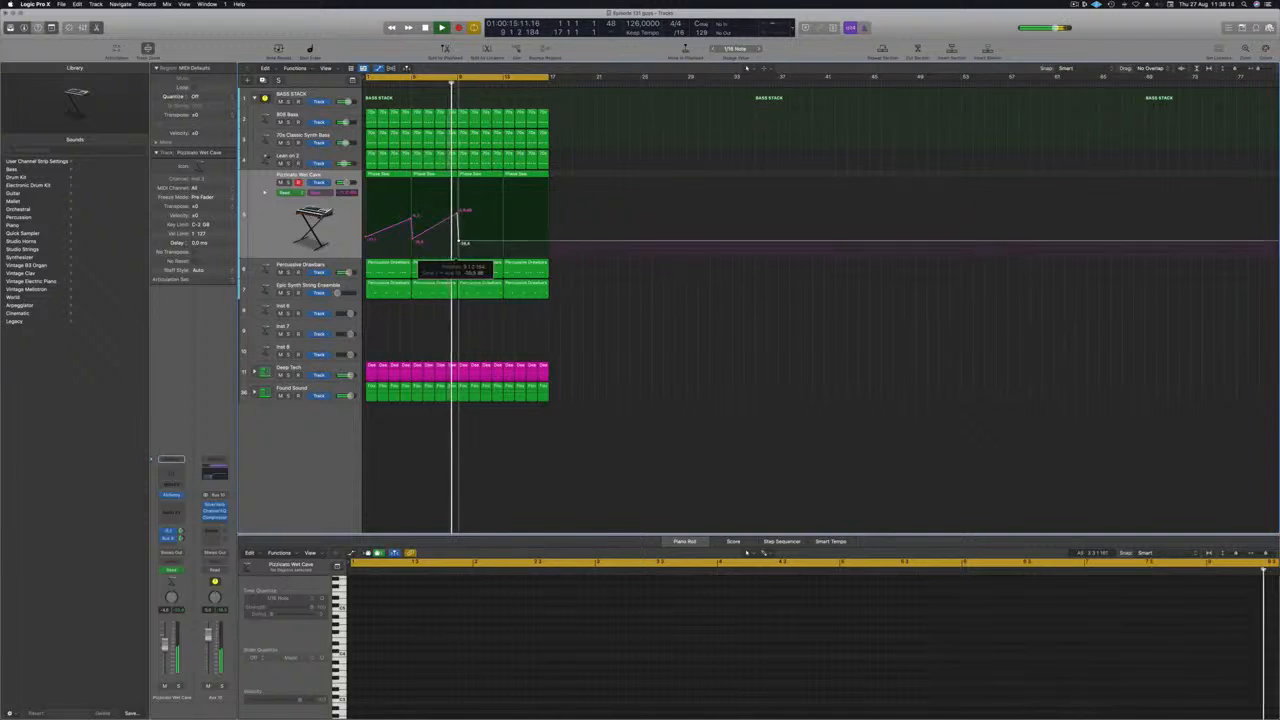
Select all Pizzicato Wet Cave regions and transpose their notes up by octave in the Piano Roll.
left_click_drag(557, 179, 478, 174)
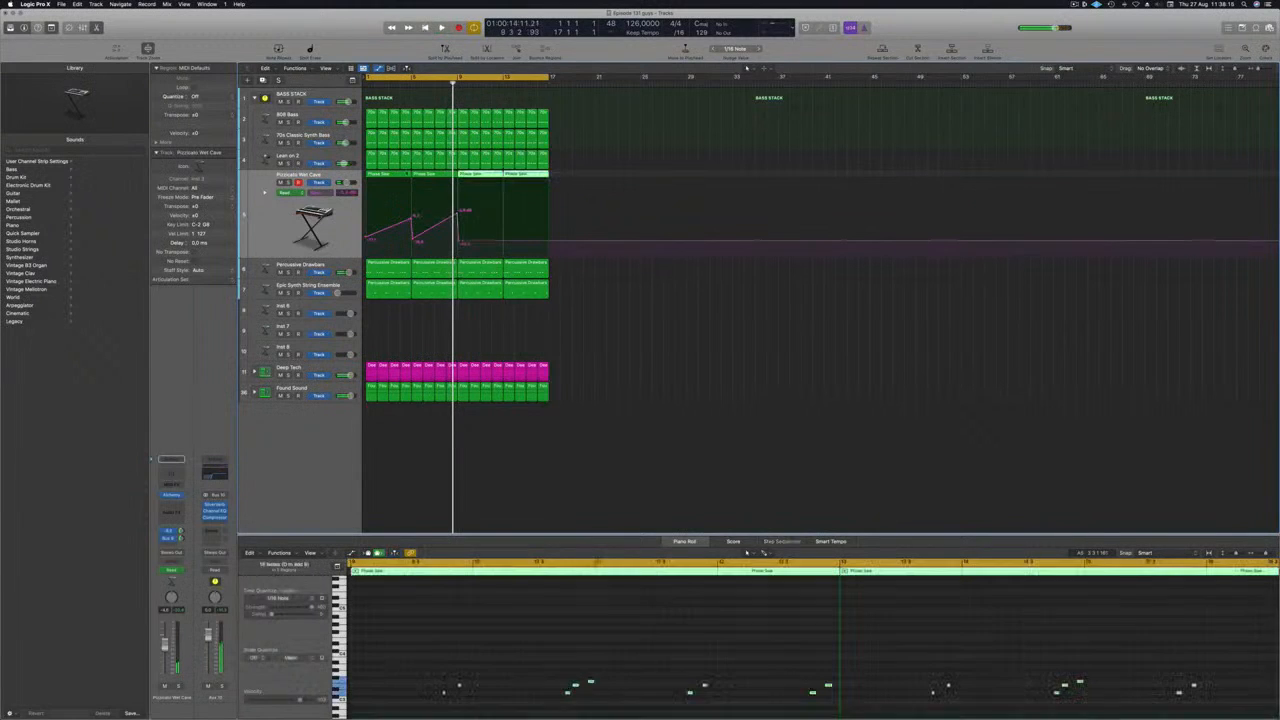
left_click(651, 663)
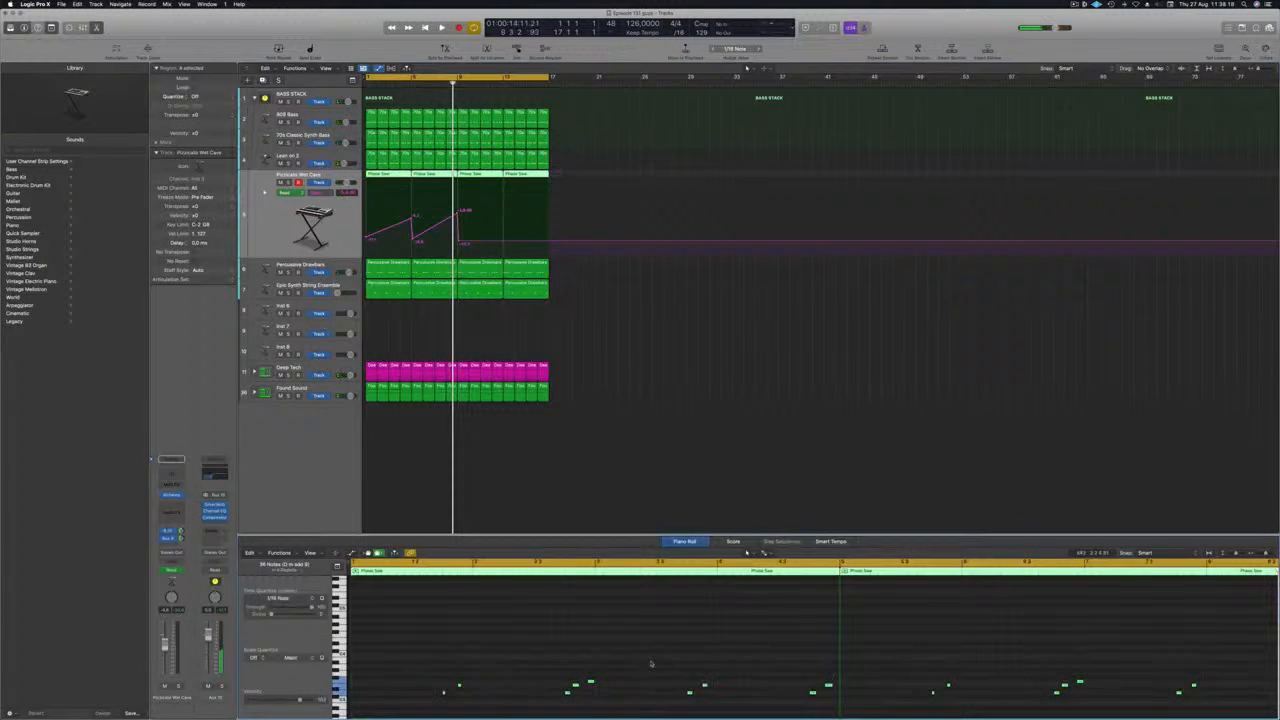
key("Return")
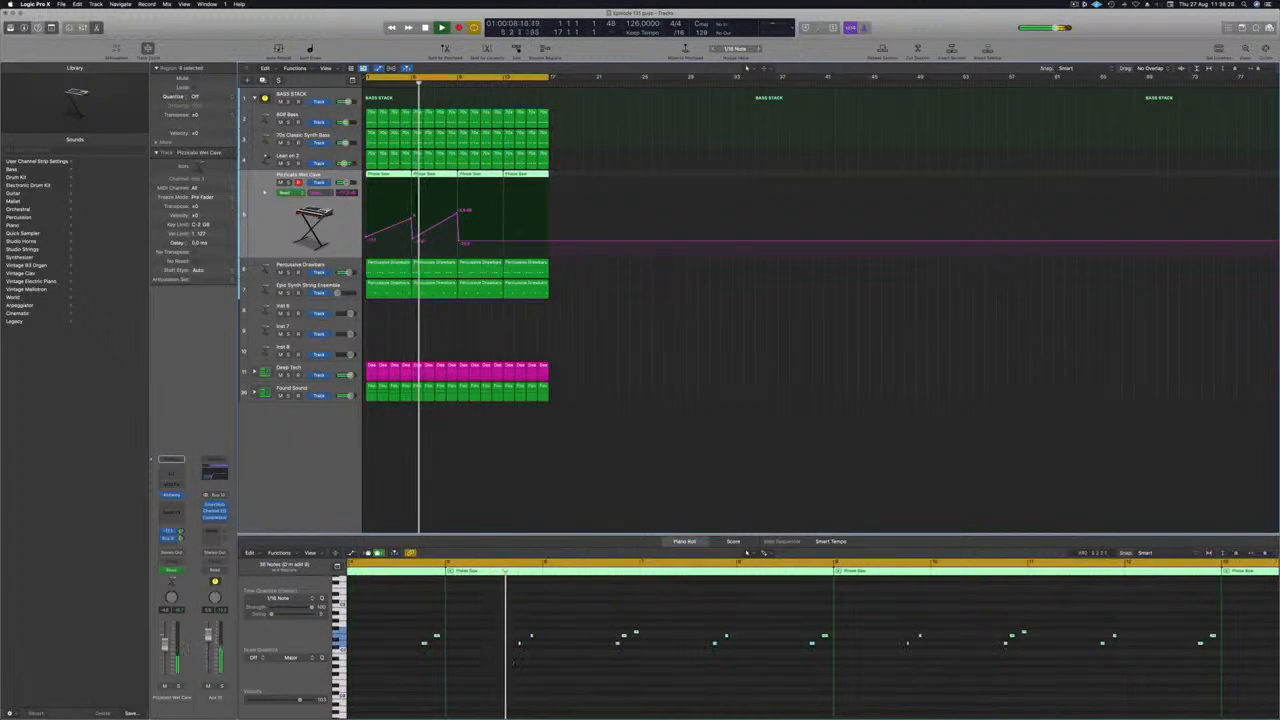
key("super+a")
left_click(573, 186)
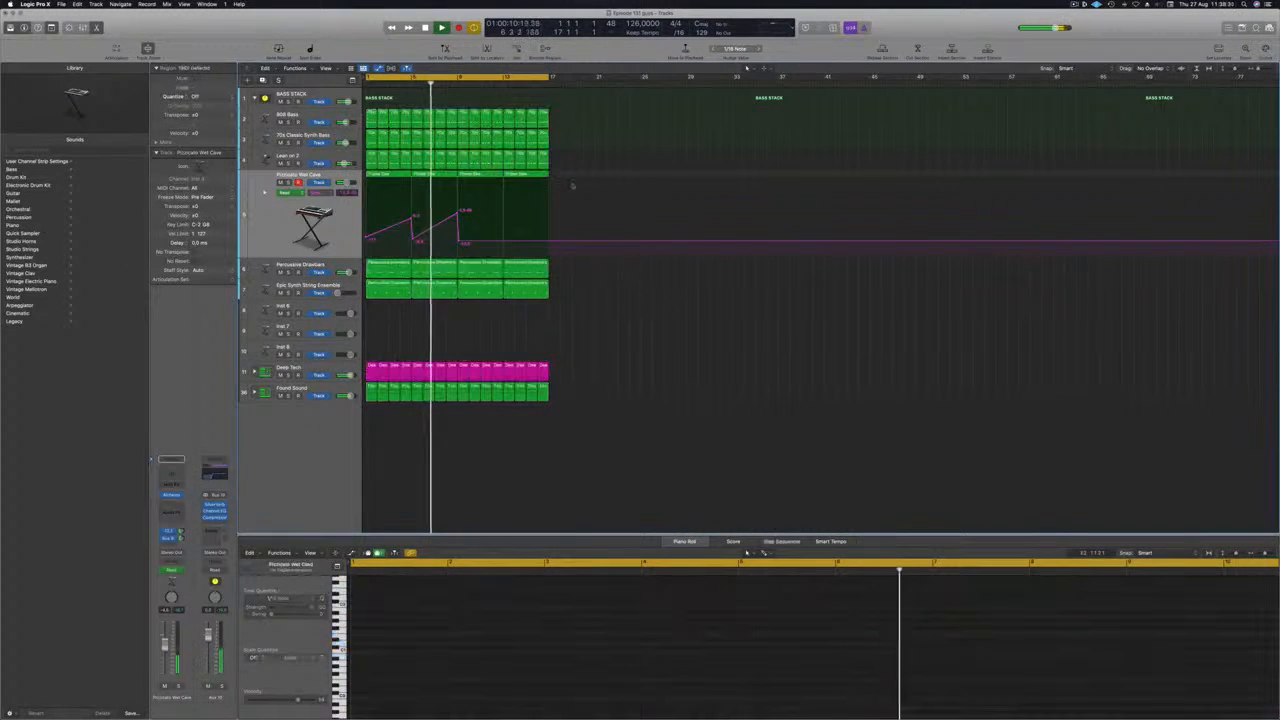
left_click_drag(568, 175, 400, 190)
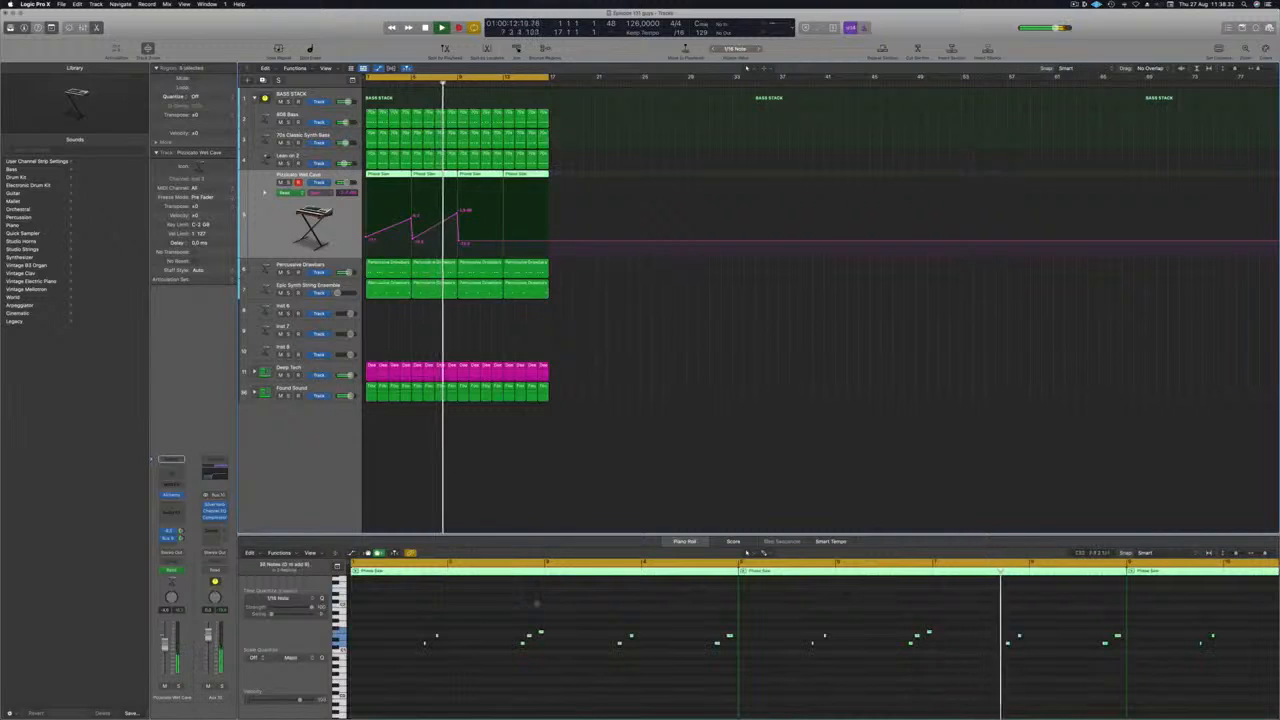
left_click(536, 603)
key("shift+alt+Up")
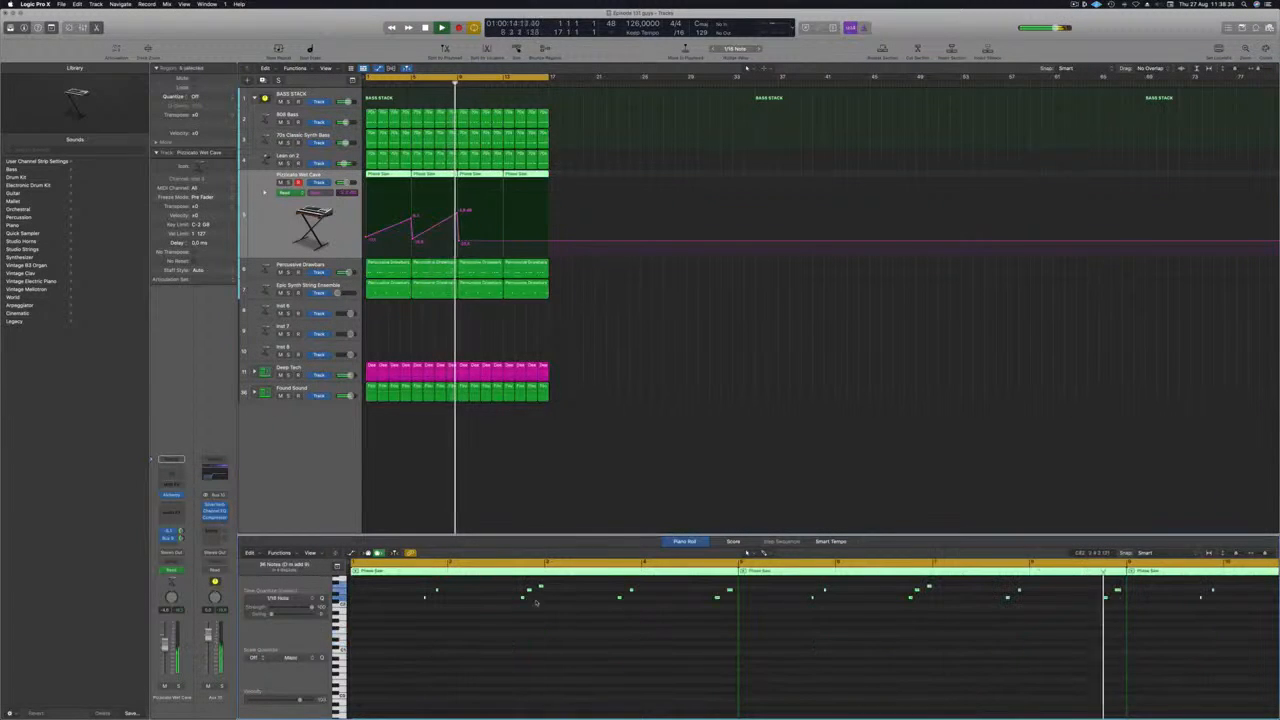
Play the arrangement from the beginning to hear the transposed lead with its send ramps, and clear the region selection.
key("Return")
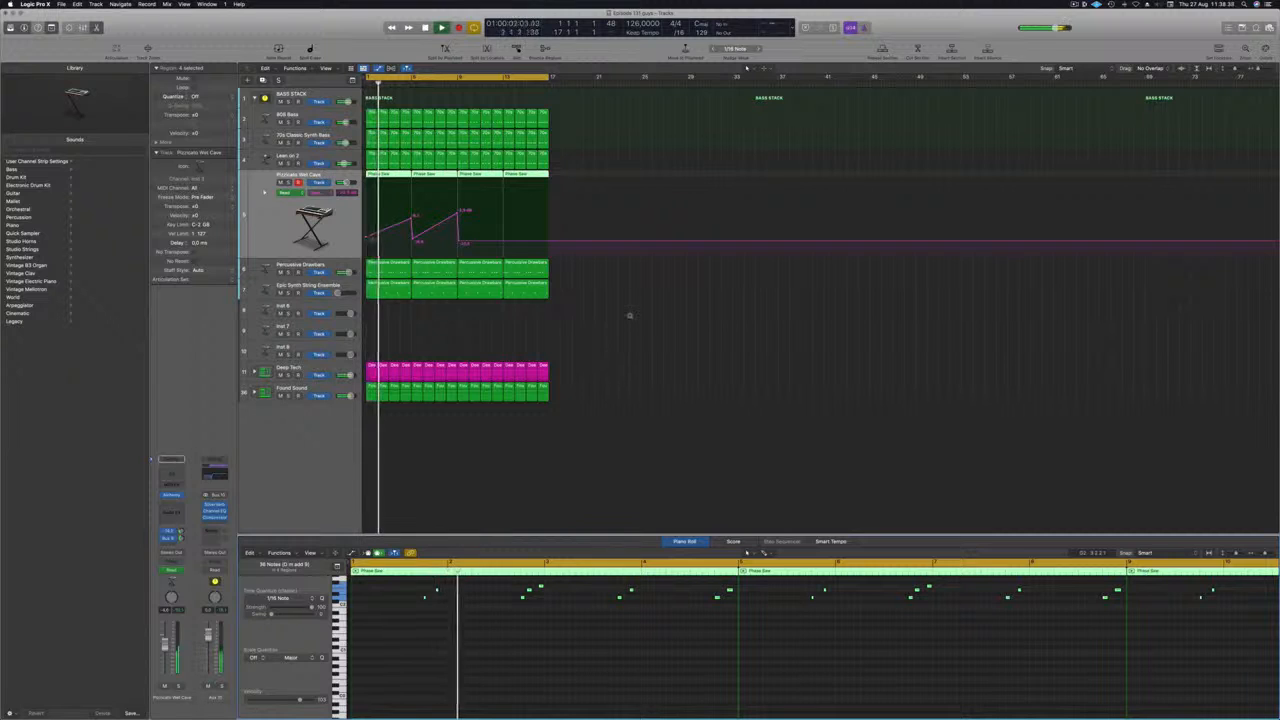
scroll(629, 315, "up", 2)
scroll(629, 315, "down", 1)
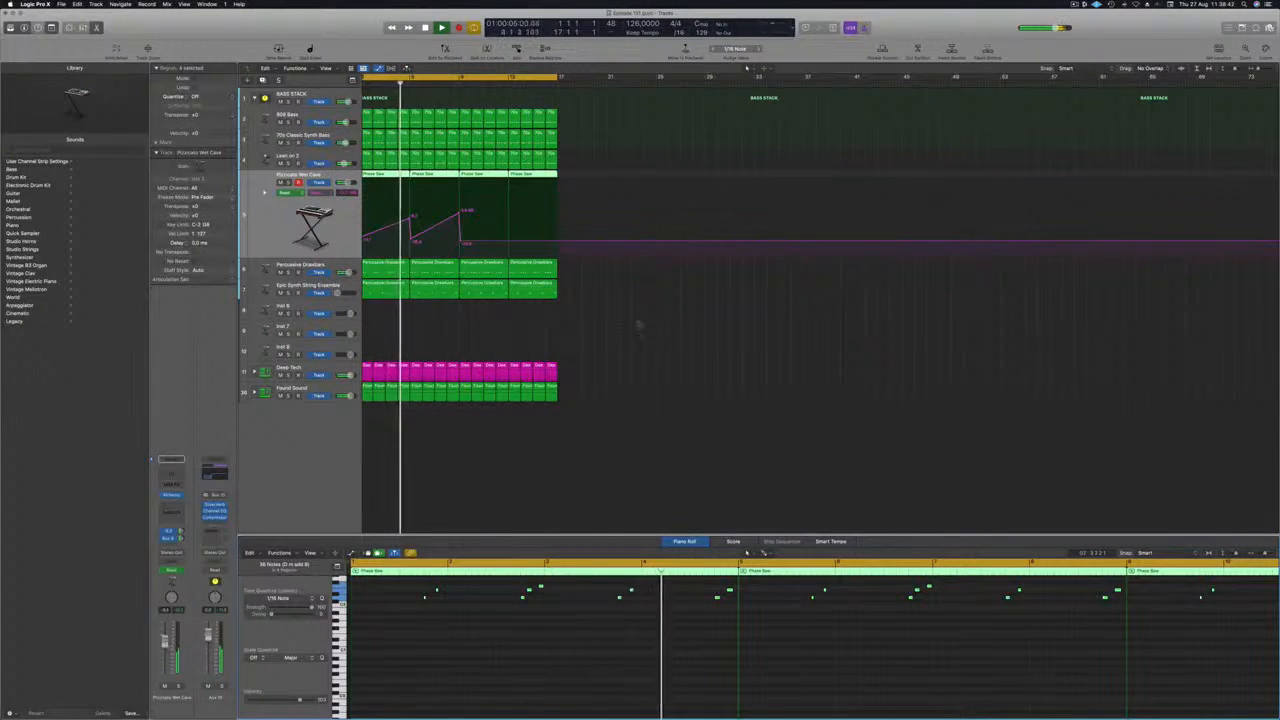
scroll(640, 324, "down", 2)
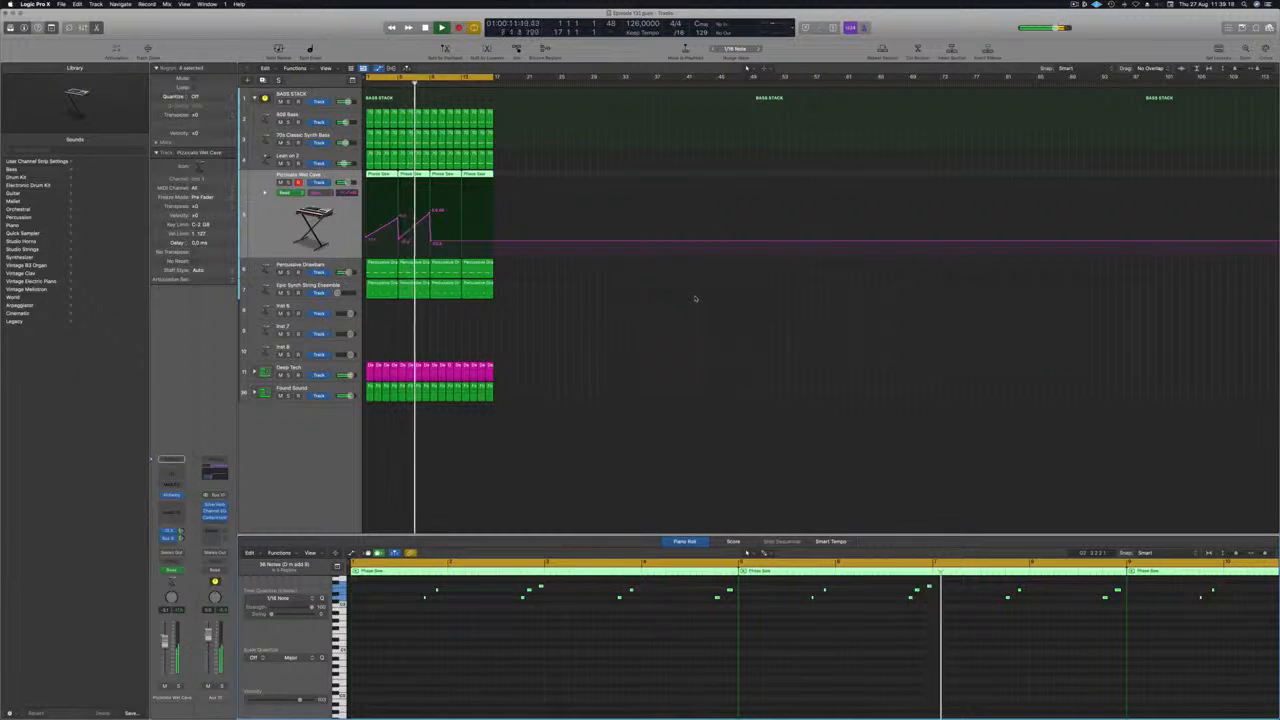
left_click(629, 346)
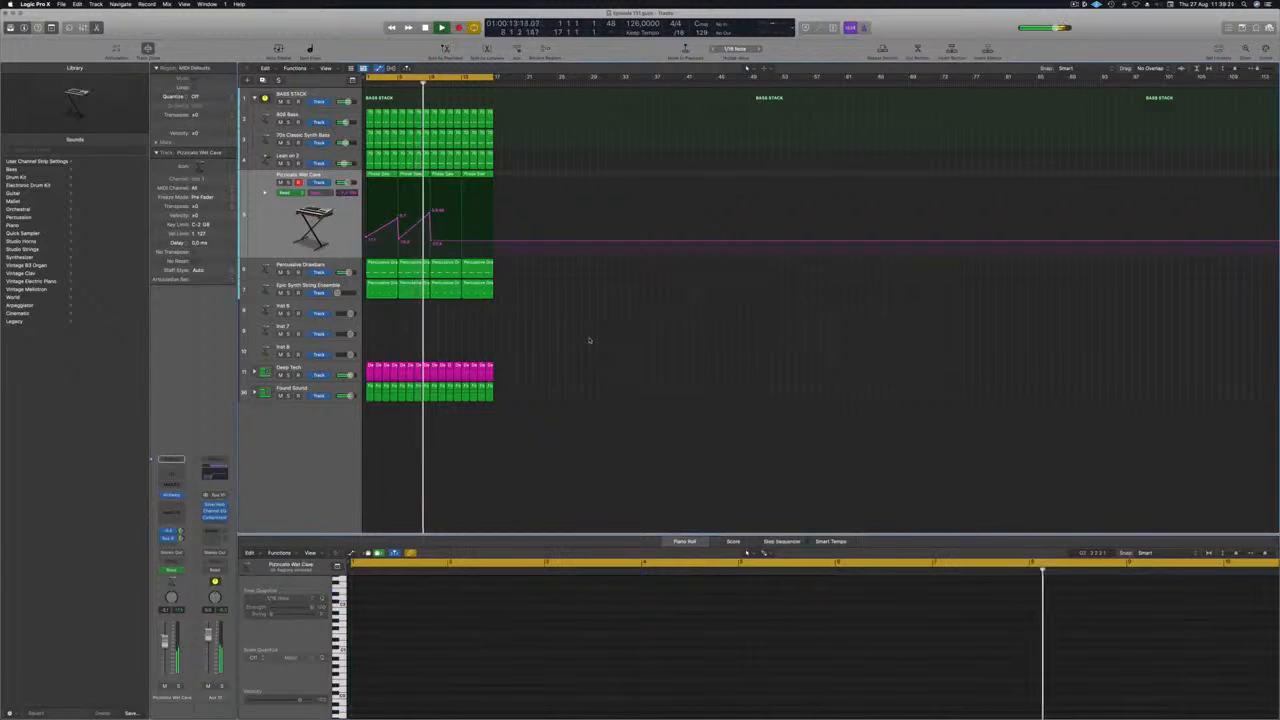